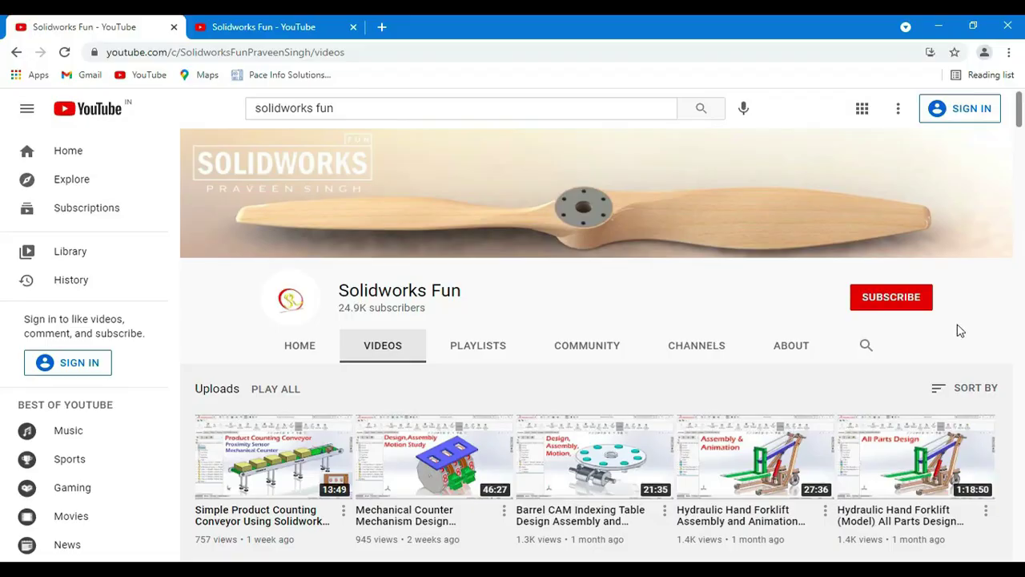
# Scroll down through the Solidworks Fun channel's Videos page
pyautogui.scroll(-2, 1017, 248)
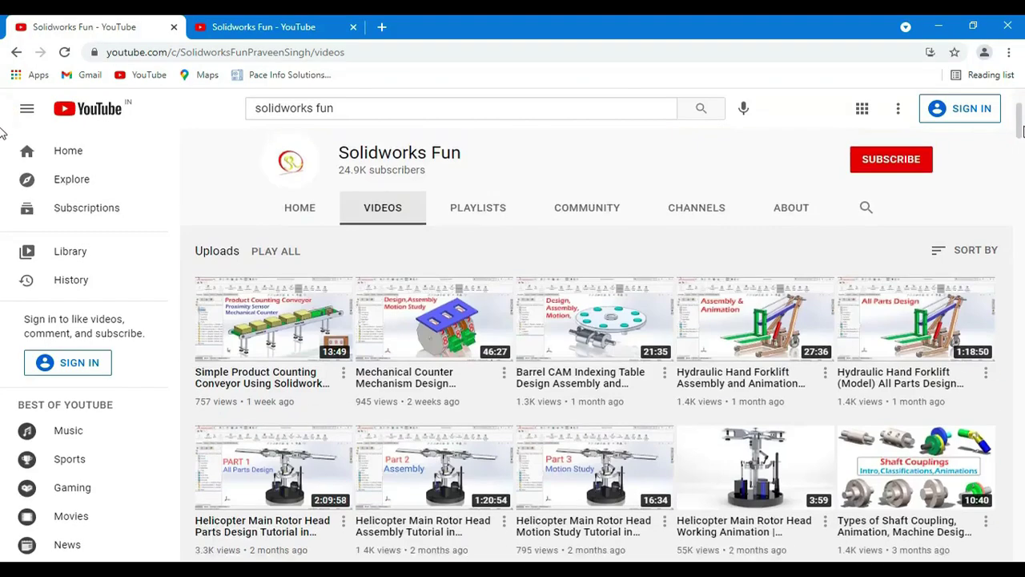
pyautogui.scroll(-1, 1017, 224)
pyautogui.scroll(-1, 1019, 200)
pyautogui.scroll(-3, 1021, 167)
pyautogui.moveTo(1021, 167)
pyautogui.mouseDown()
pyautogui.moveTo(1021, 269)
pyautogui.moveTo(1002, 345)
pyautogui.moveTo(1000, 414)
pyautogui.moveTo(1019, 434)
pyautogui.moveTo(1018, 549)
pyautogui.mouseUp()
# Switch to the channel's Playlists tab and scroll down to the bottom of the list
pyautogui.hotkey('ctrl', 'Tab')
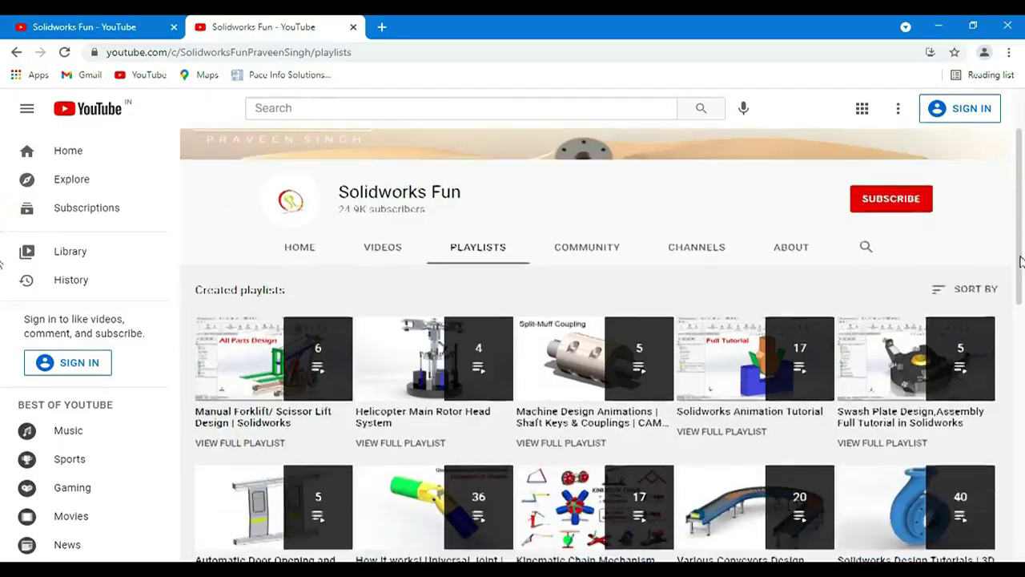
pyautogui.moveTo(1019, 261); pyautogui.dragTo(1013, 439)
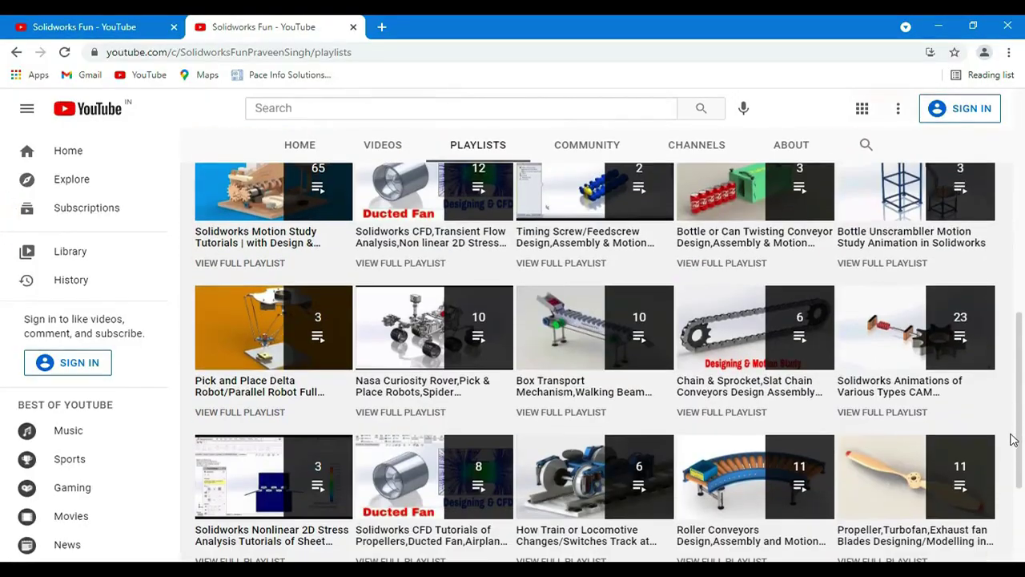
pyautogui.moveTo(1015, 403); pyautogui.dragTo(998, 489)
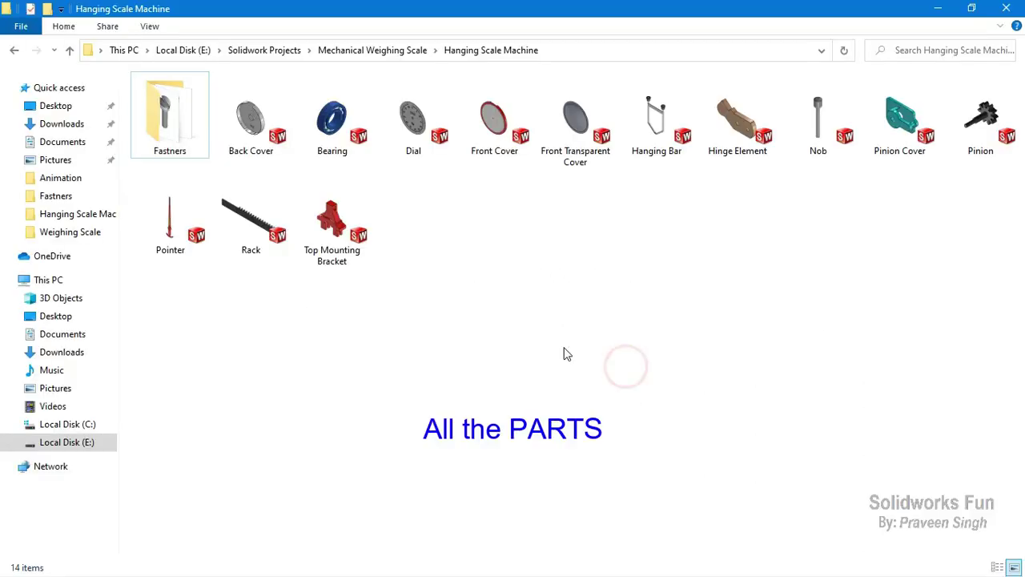
pyautogui.doubleClick(166, 109)
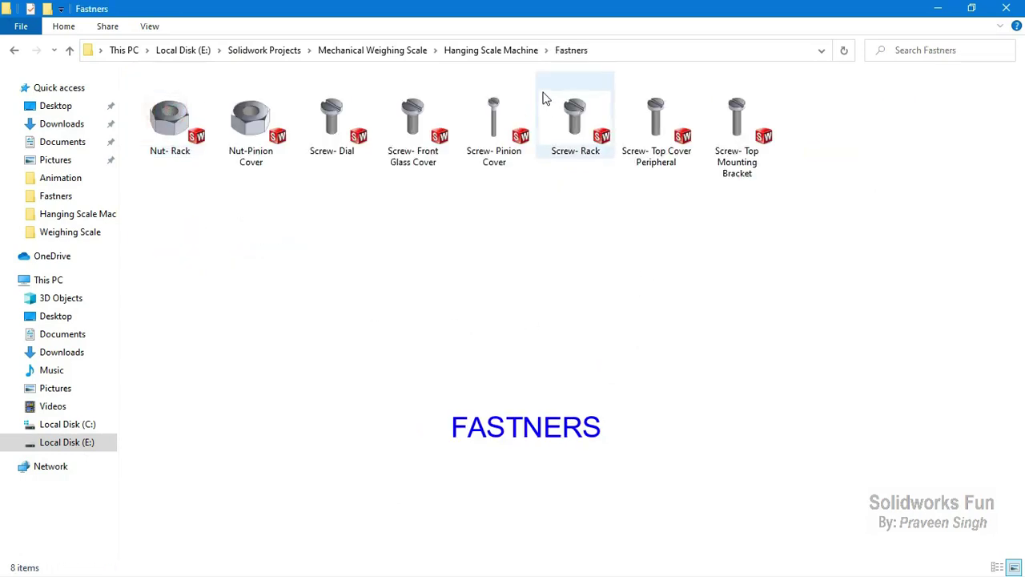
pyautogui.click(496, 50)
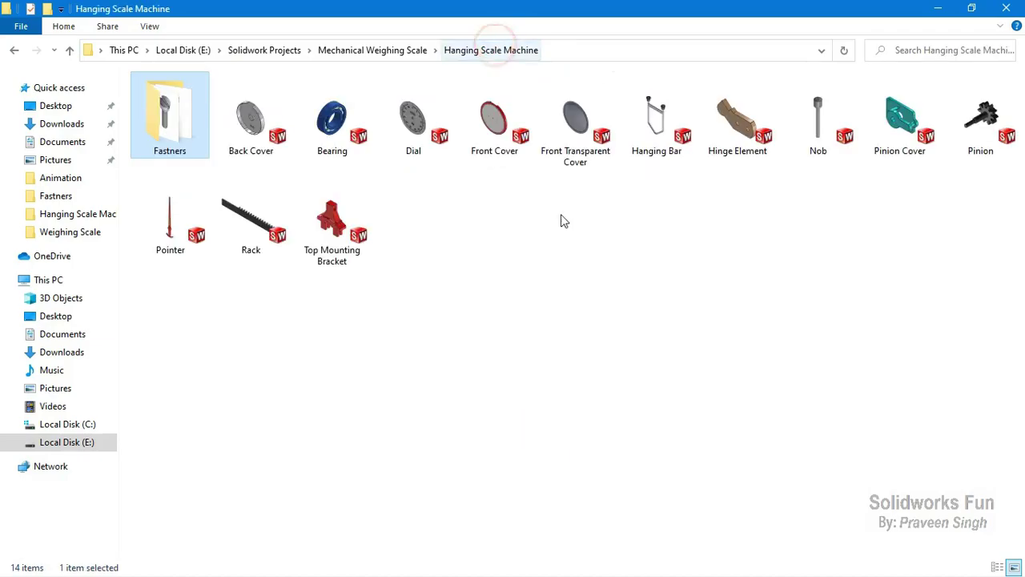
pyautogui.click(569, 240)
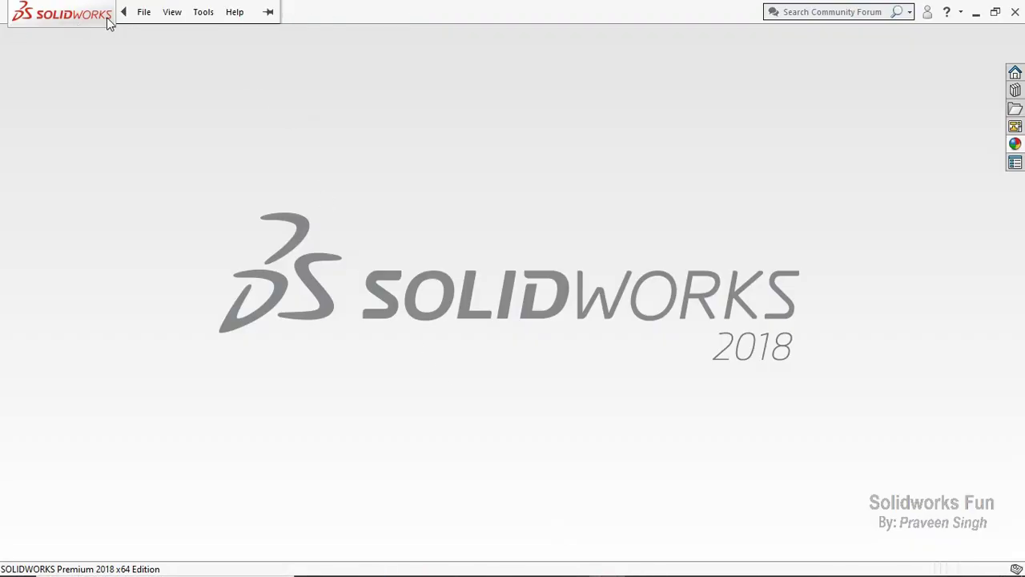
# Create a new Assembly document from File > New
pyautogui.click(144, 11)
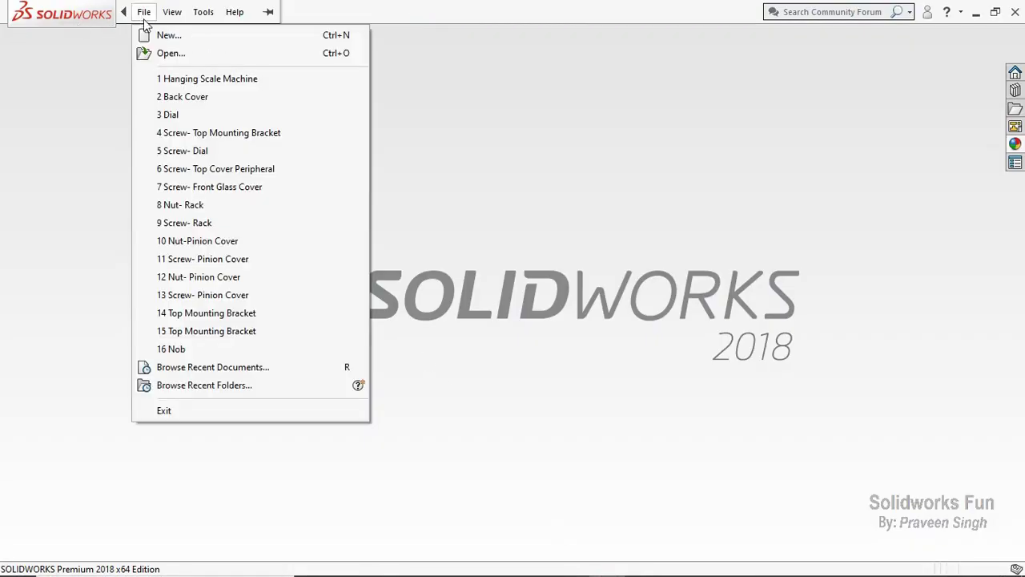
pyautogui.click(234, 36)
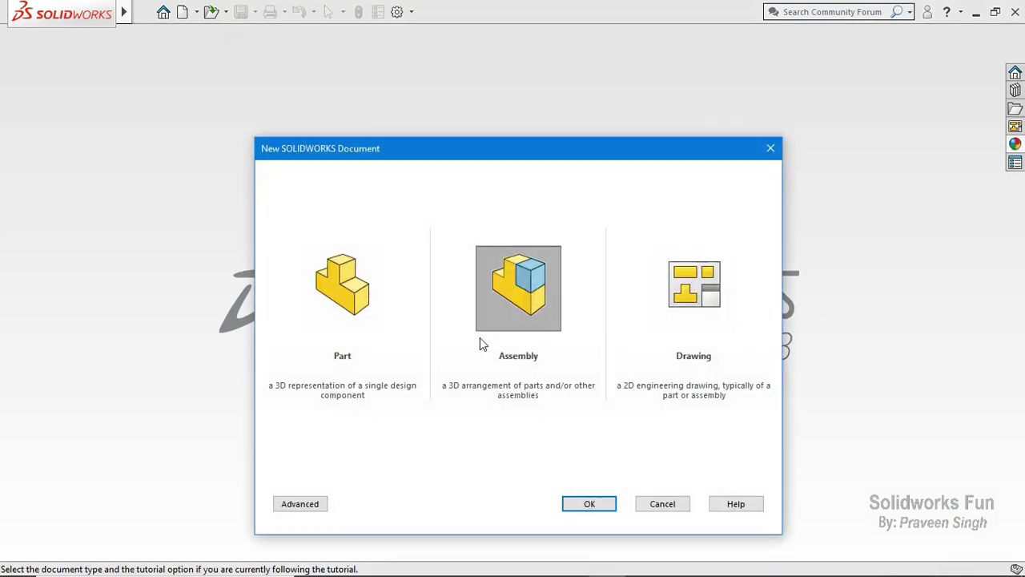
pyautogui.click(589, 503)
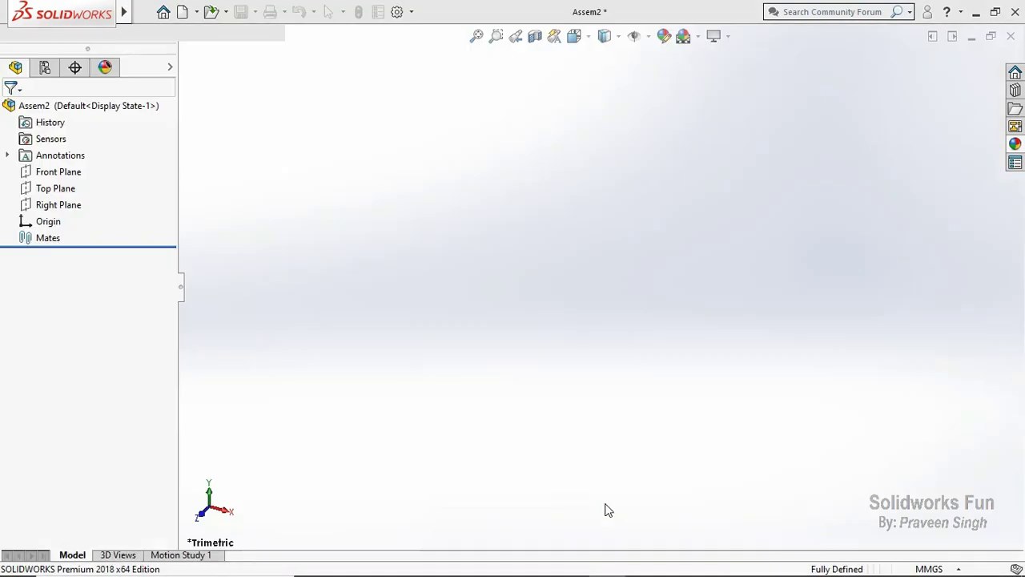
# Save the empty assembly as 'Hanging Scale'
pyautogui.hotkey('ctrl', 's')
pyautogui.write('Han')
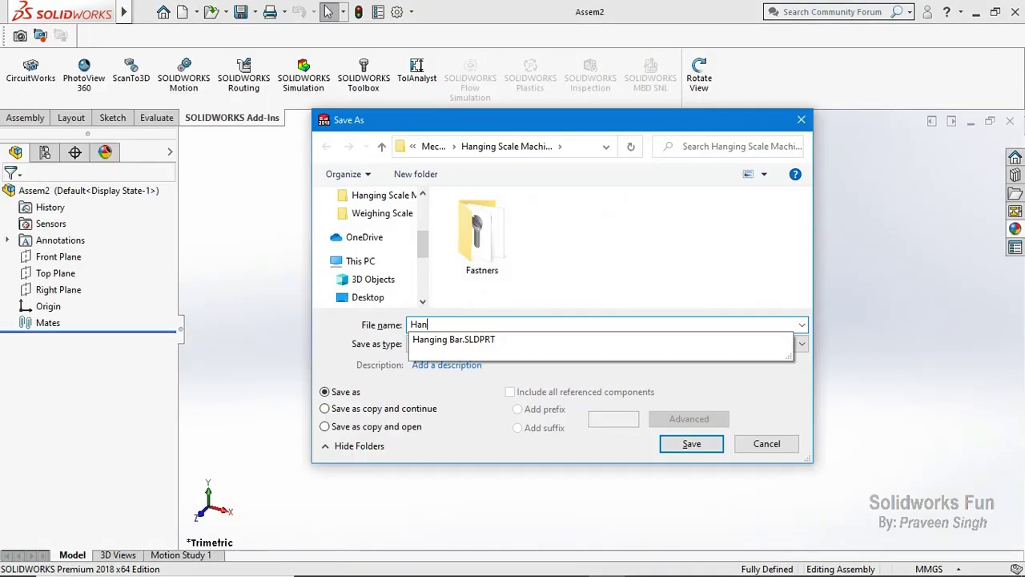
pyautogui.write('ging Scale')
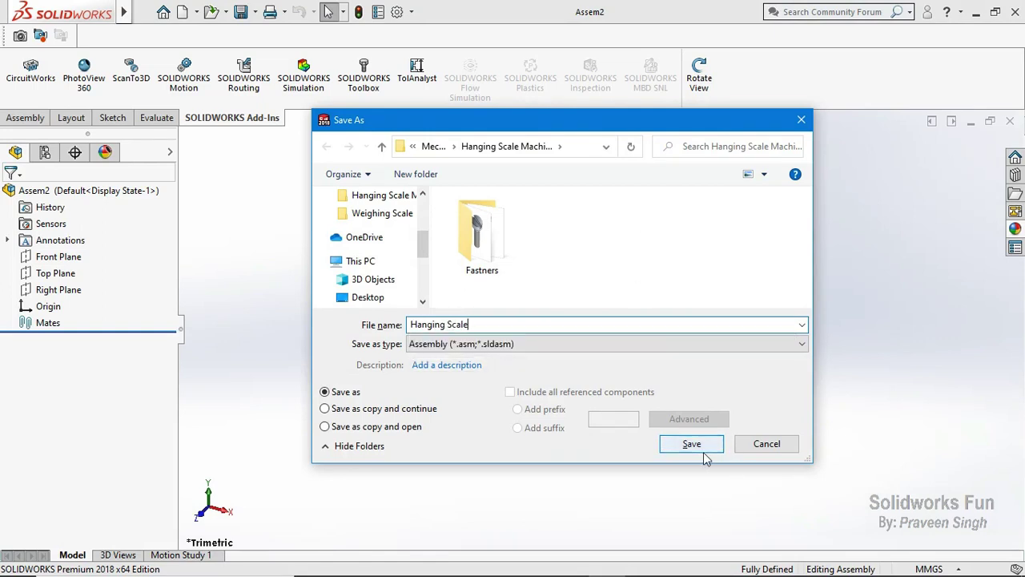
pyautogui.click(695, 446)
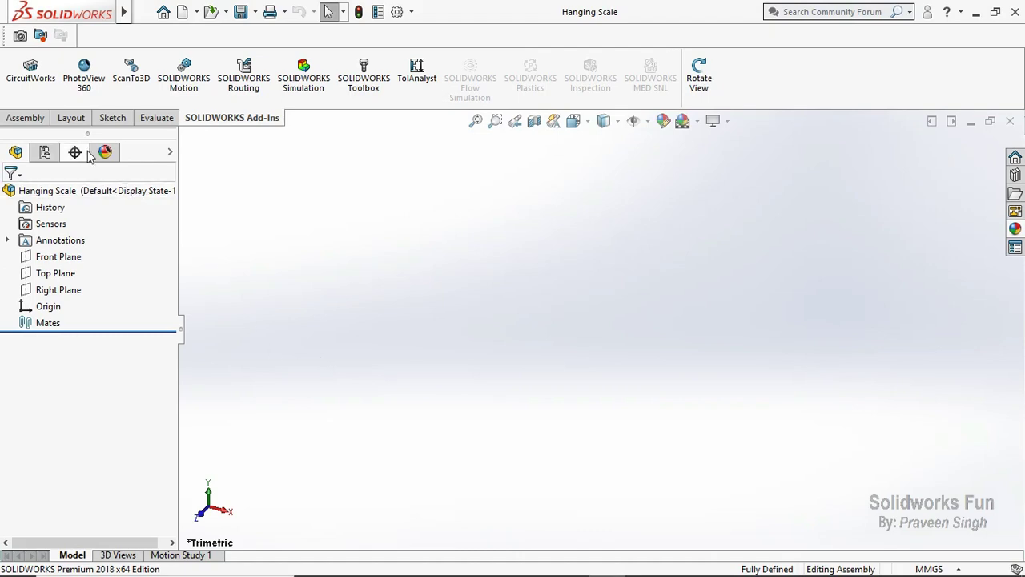
# Start Insert Components from the Assembly tab and widen the part browser's file list
pyautogui.click(13, 120)
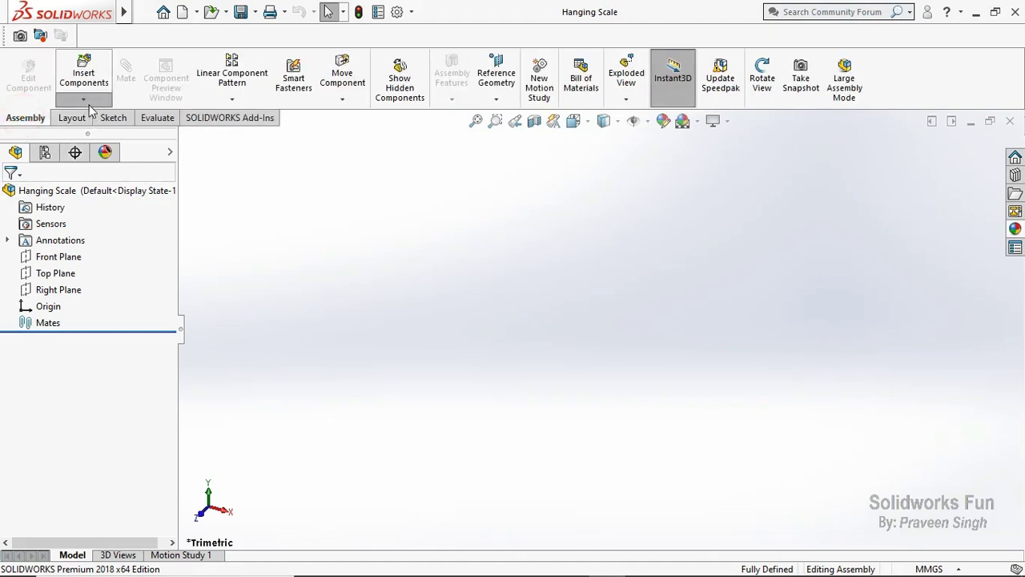
pyautogui.click(83, 99)
pyautogui.click(96, 114)
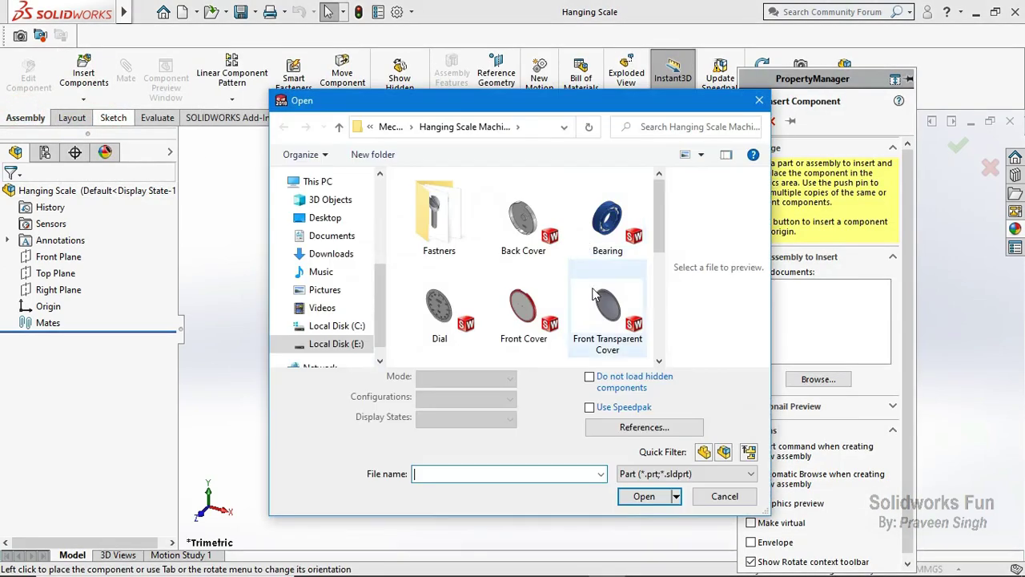
pyautogui.moveTo(665, 278); pyautogui.dragTo(731, 287)
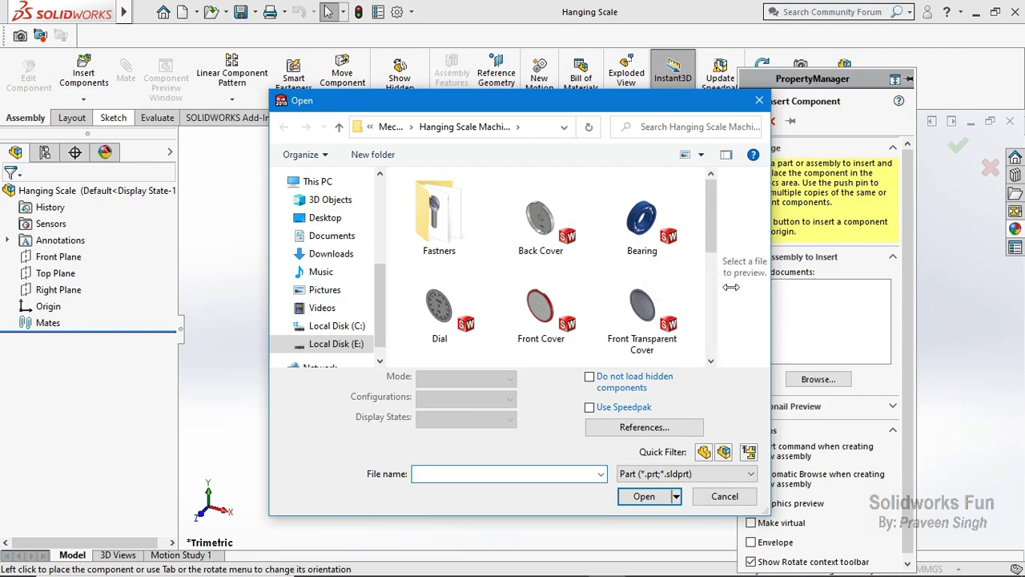
pyautogui.moveTo(711, 241)
pyautogui.mouseDown()
pyautogui.moveTo(711, 344)
pyautogui.moveTo(719, 262)
pyautogui.mouseUp()
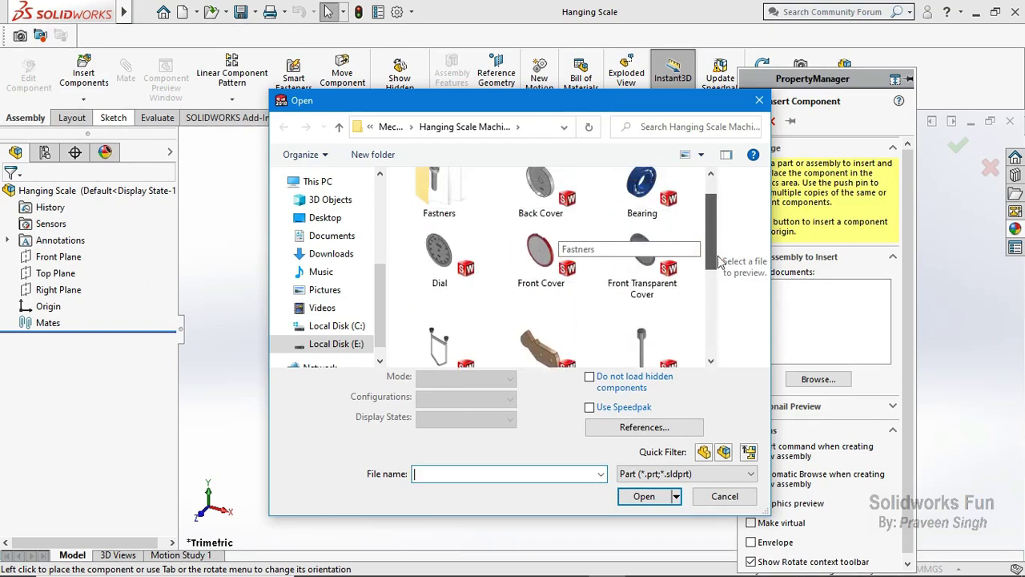
pyautogui.moveTo(711, 273); pyautogui.dragTo(709, 261)
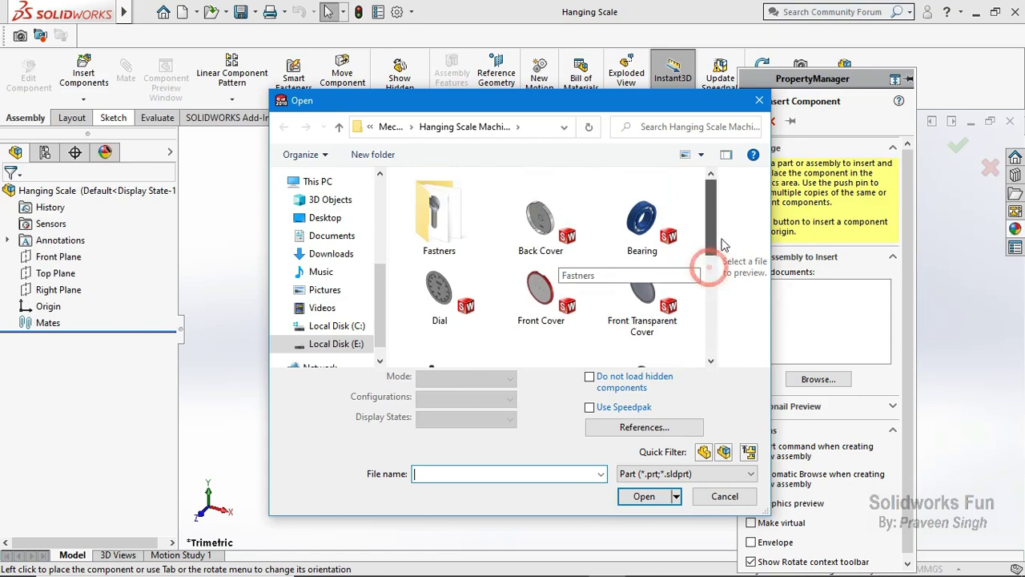
# Select the Back Cover, Pinion Cover and Bearing part files and open them for insertion
pyautogui.click(548, 249)
pyautogui.scroll(-1, 529, 274)
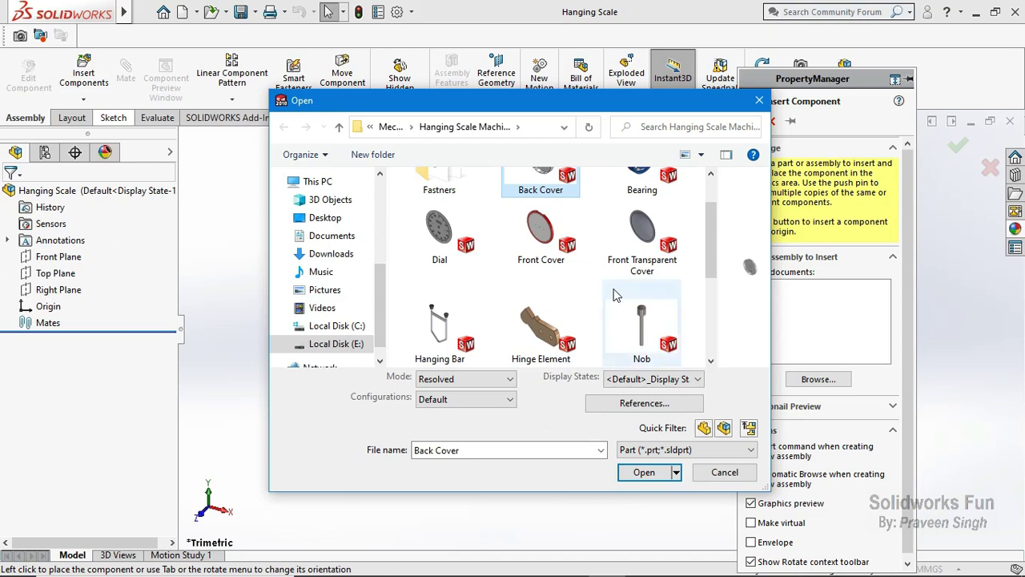
pyautogui.scroll(-1, 506, 312)
pyautogui.moveTo(439, 332)
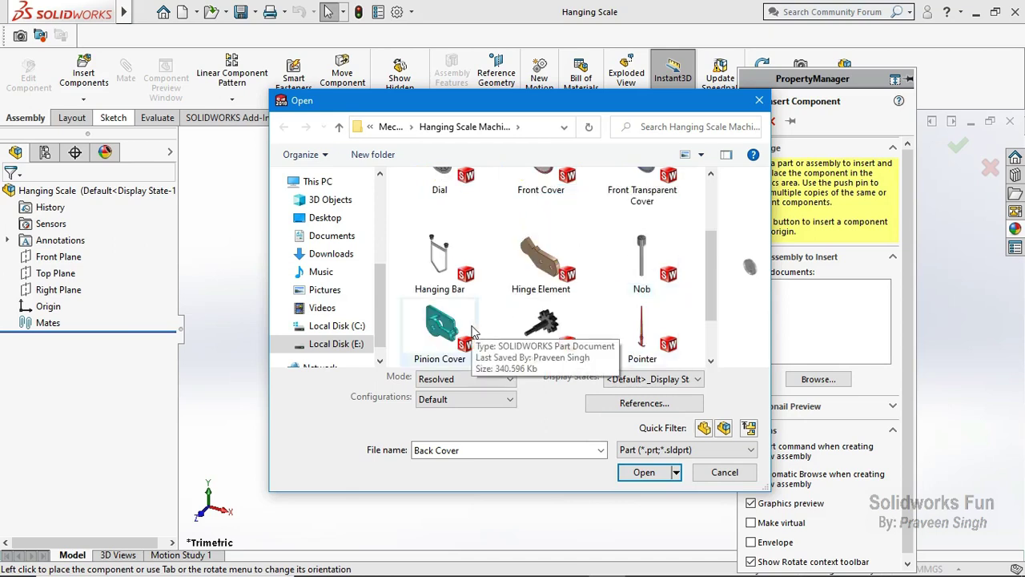
pyautogui.keyDown('ctrl'); pyautogui.click(453, 332); pyautogui.keyUp('ctrl')
pyautogui.scroll(2, 481, 304)
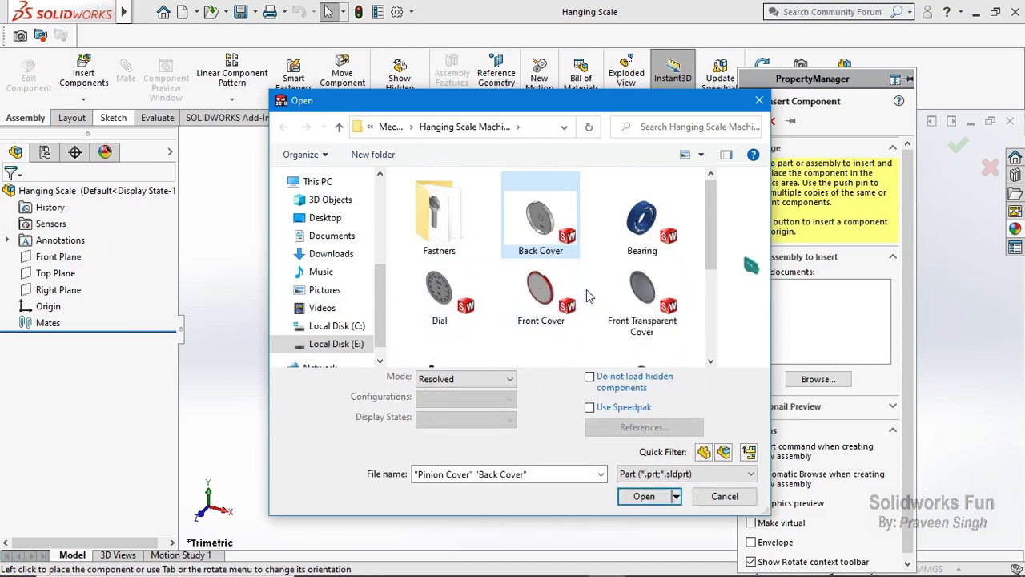
pyautogui.keyDown('ctrl'); pyautogui.click(645, 228); pyautogui.keyUp('ctrl')
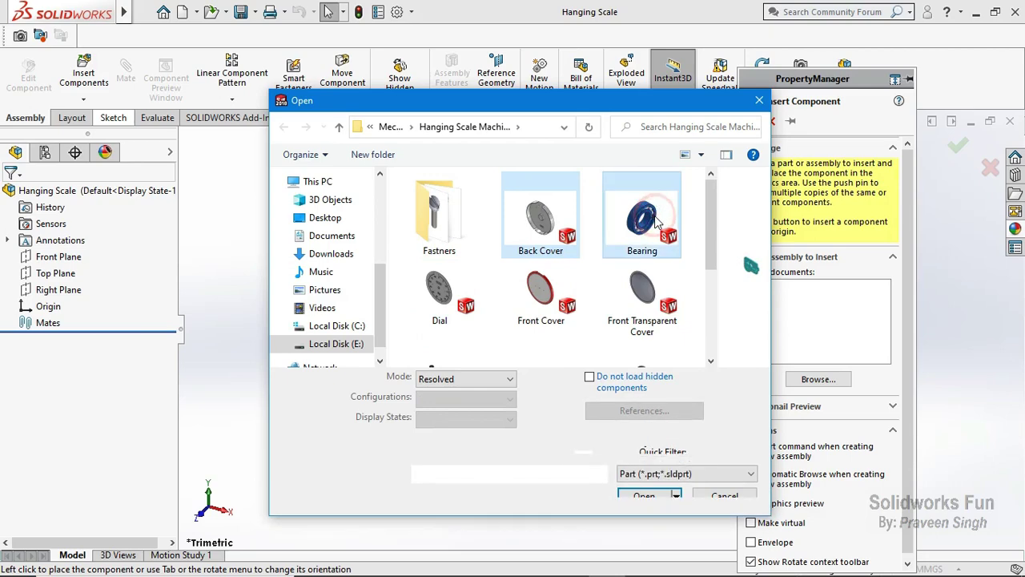
pyautogui.click(630, 498)
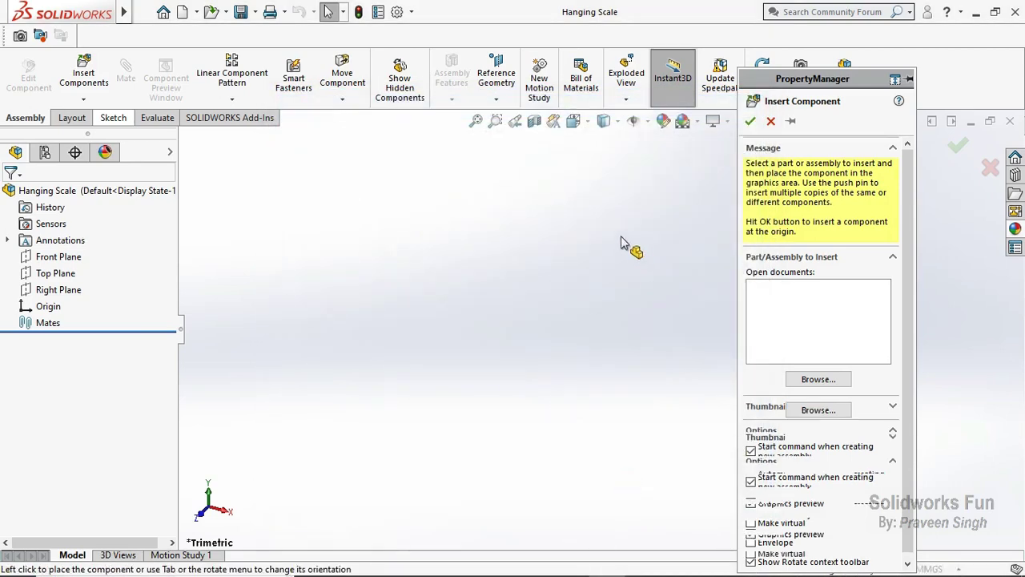
# Place the Back Cover, Bearing and Pinion Cover in the graphics area
pyautogui.click(623, 243)
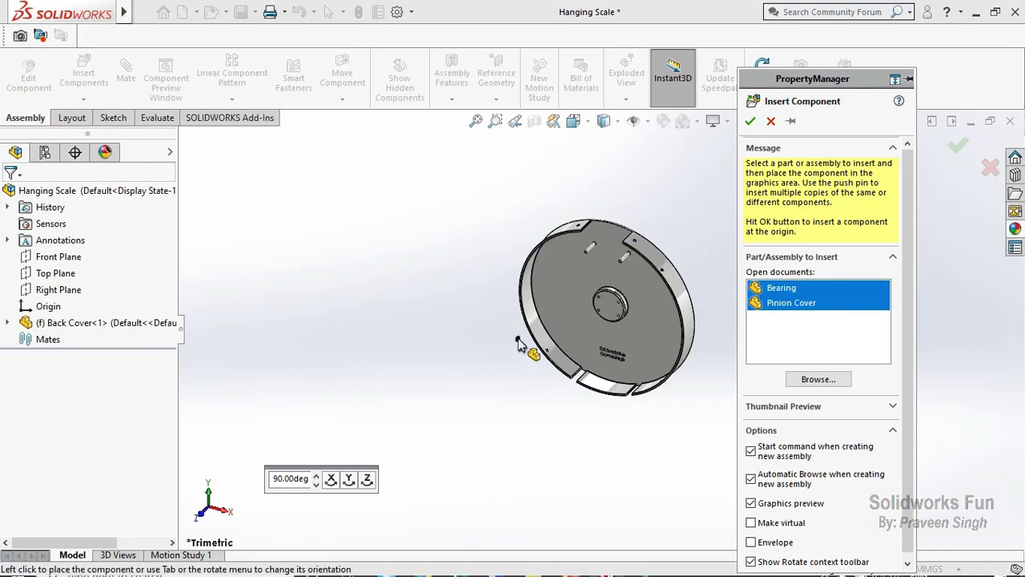
pyautogui.click(517, 340)
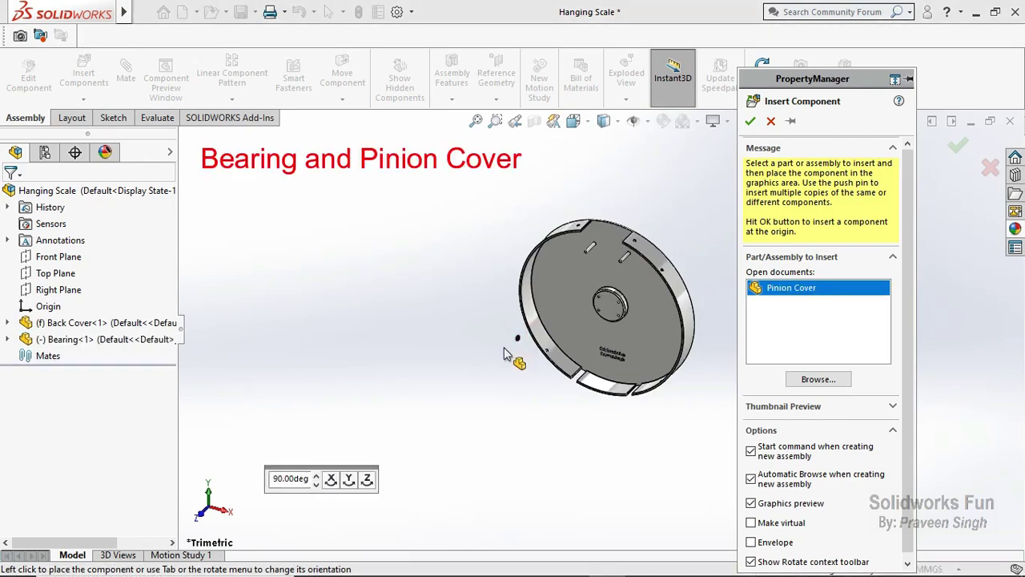
pyautogui.click(504, 358)
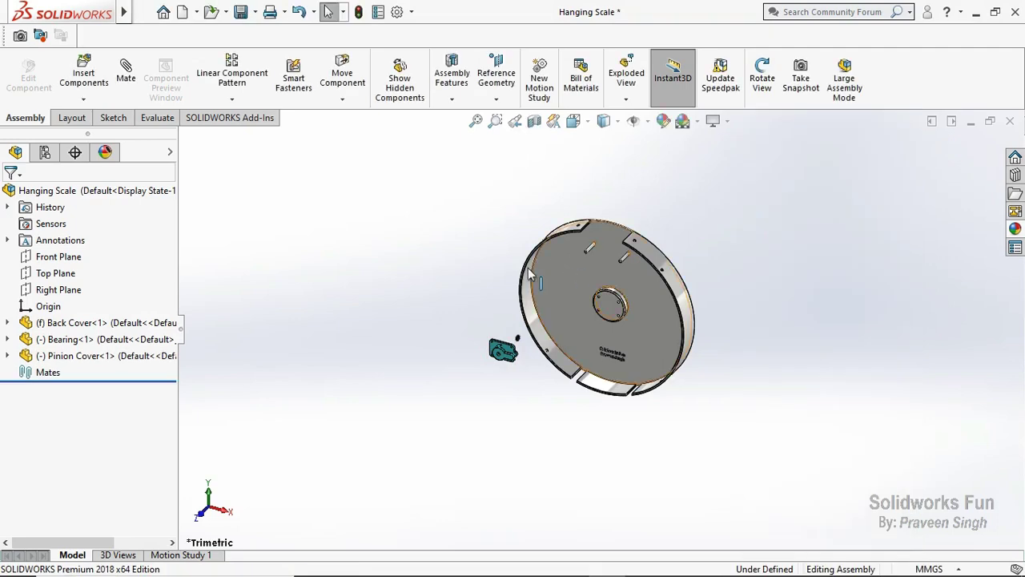
# Make the Back Cover float and check the Bearing and Pinion Cover component options
pyautogui.rightClick(154, 323)
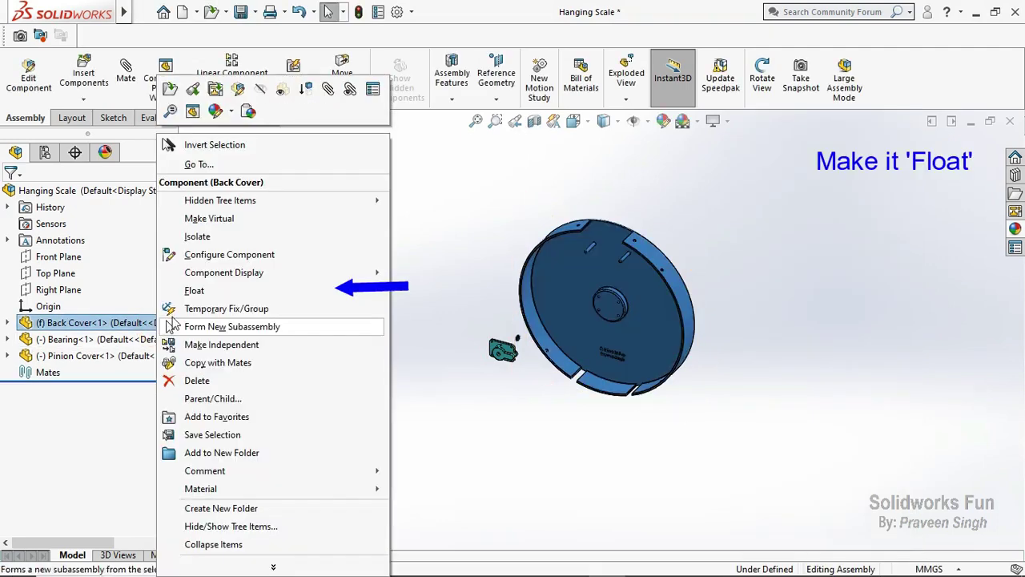
pyautogui.click(195, 291)
pyautogui.click(128, 339)
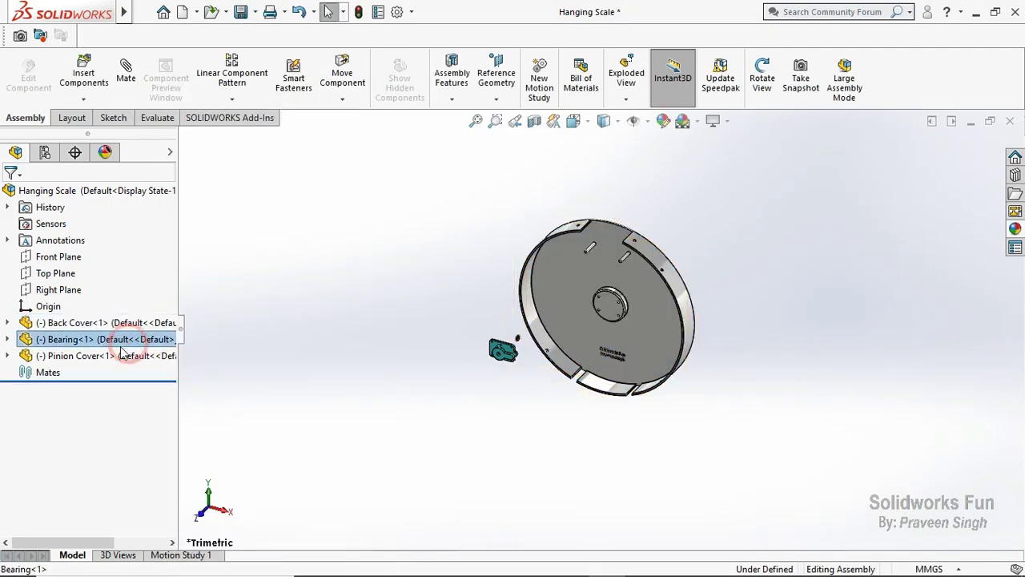
pyautogui.rightClick(127, 340)
pyautogui.click(94, 358)
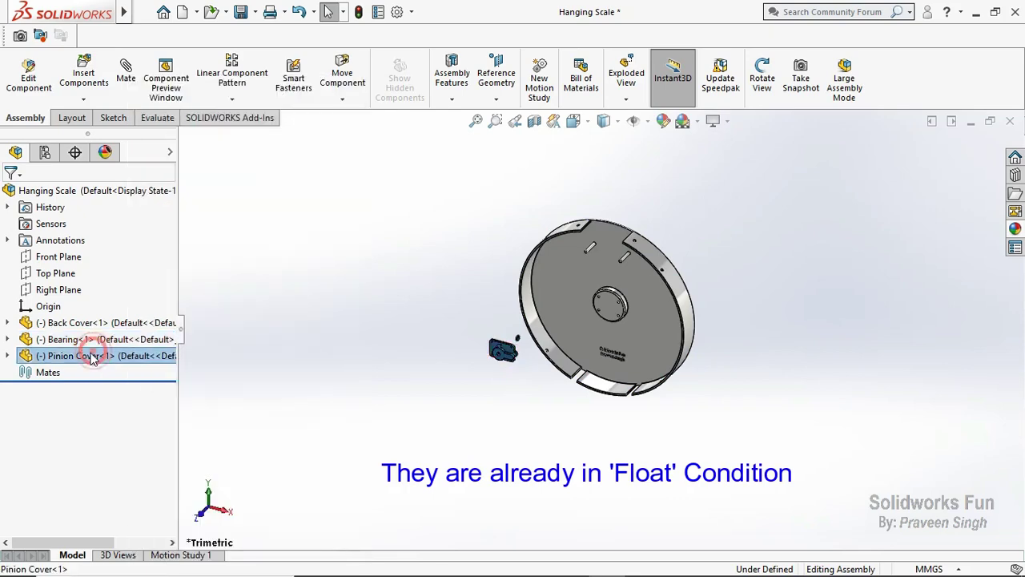
pyautogui.rightClick(94, 358)
pyautogui.click(508, 298)
pyautogui.scroll(-3, 701, 265)
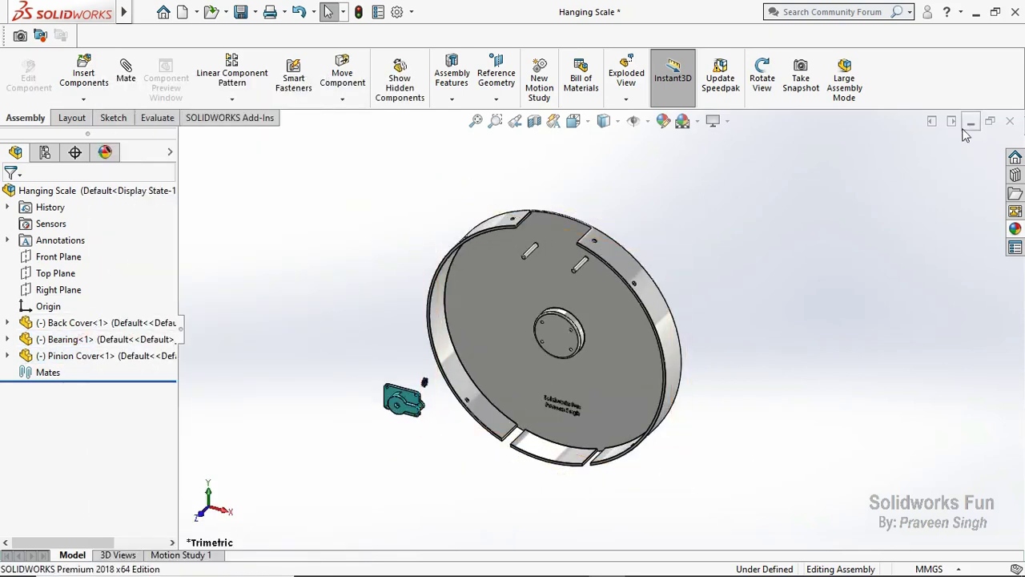
# Mate the Back Cover's flat back face coincident with the assembly Front Plane
pyautogui.click(762, 80)
pyautogui.moveTo(719, 160); pyautogui.dragTo(670, 181)
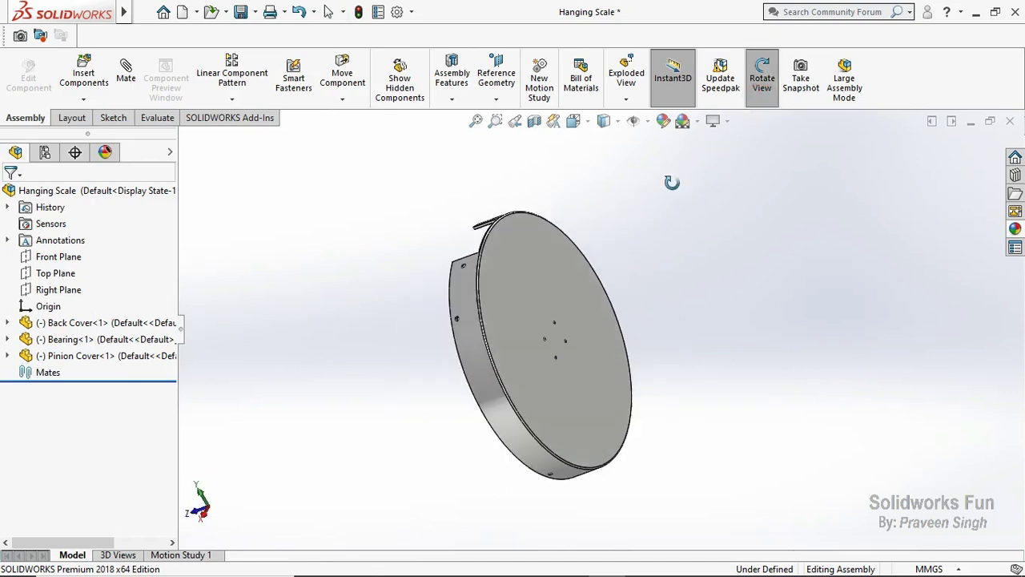
pyautogui.click(761, 95)
pyautogui.click(535, 279)
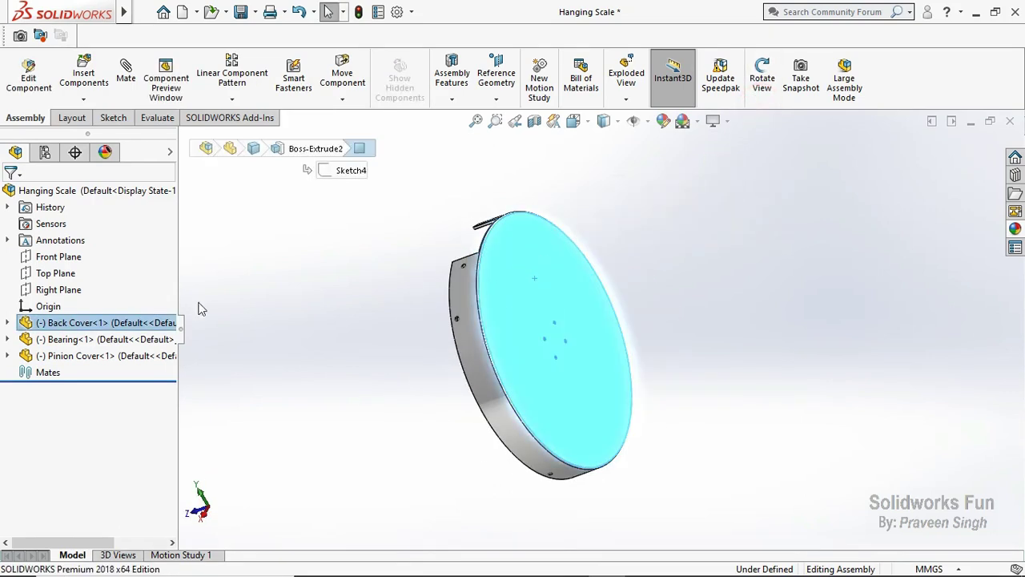
pyautogui.click(78, 257)
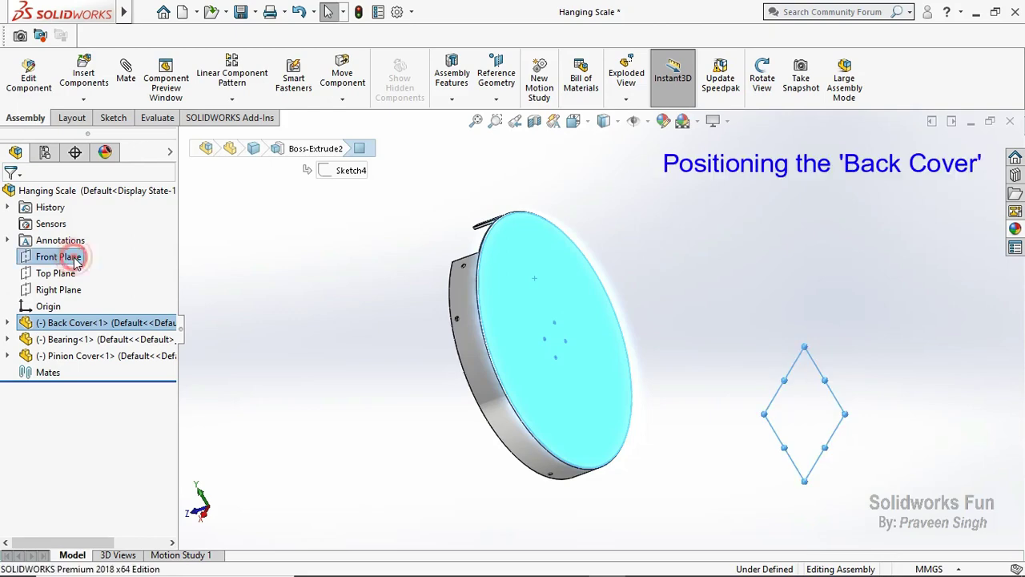
pyautogui.click(86, 268)
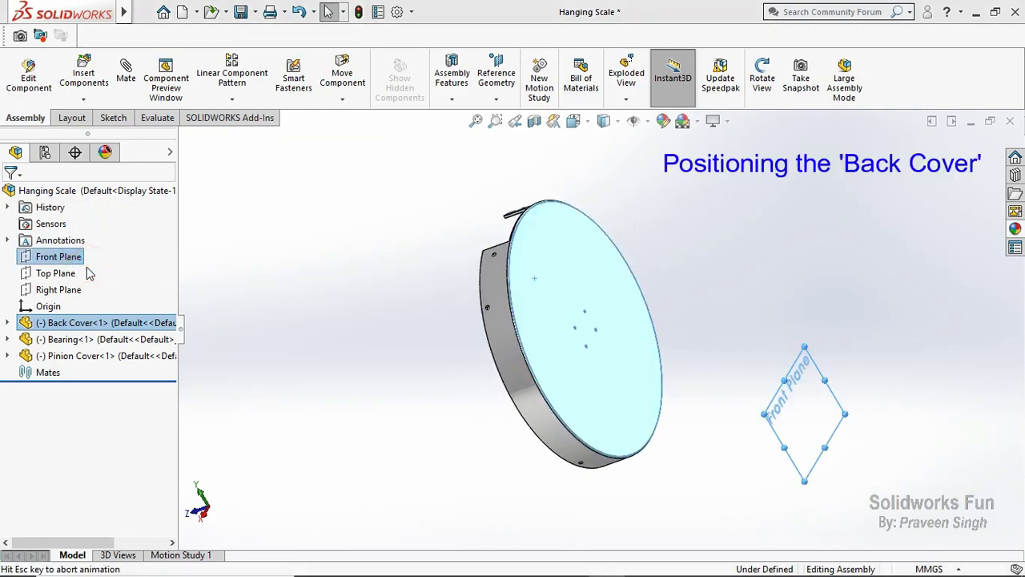
pyautogui.click(198, 519)
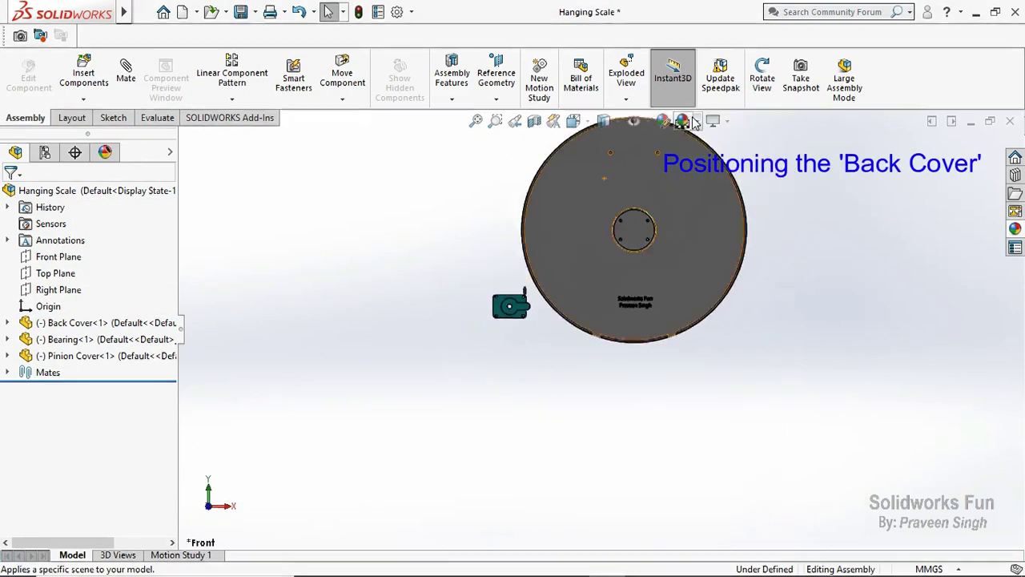
# Mate the Back Cover's Top and Right Planes coincident with the assembly's Top and Right Planes
pyautogui.click(7, 322)
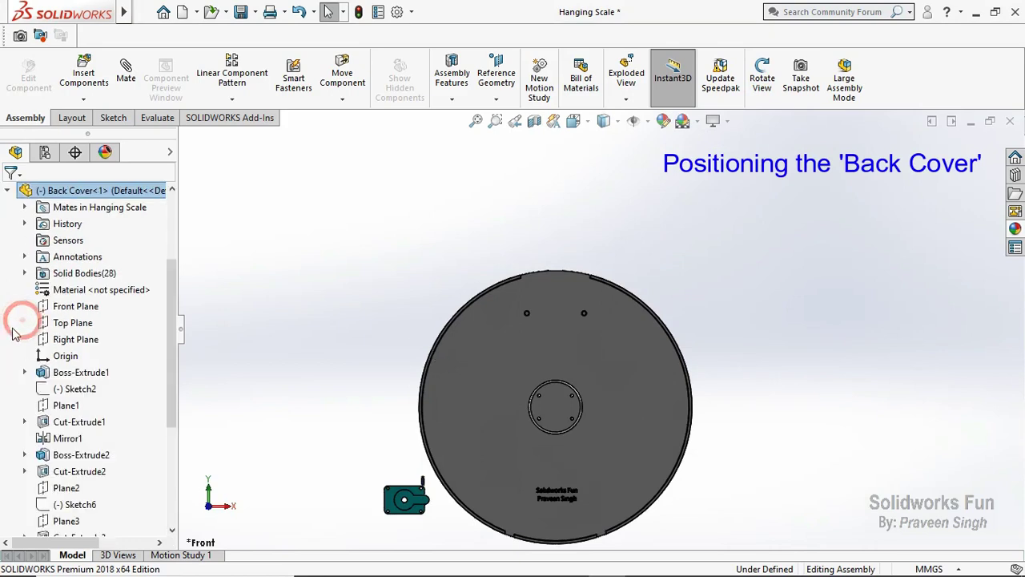
pyautogui.click(53, 326)
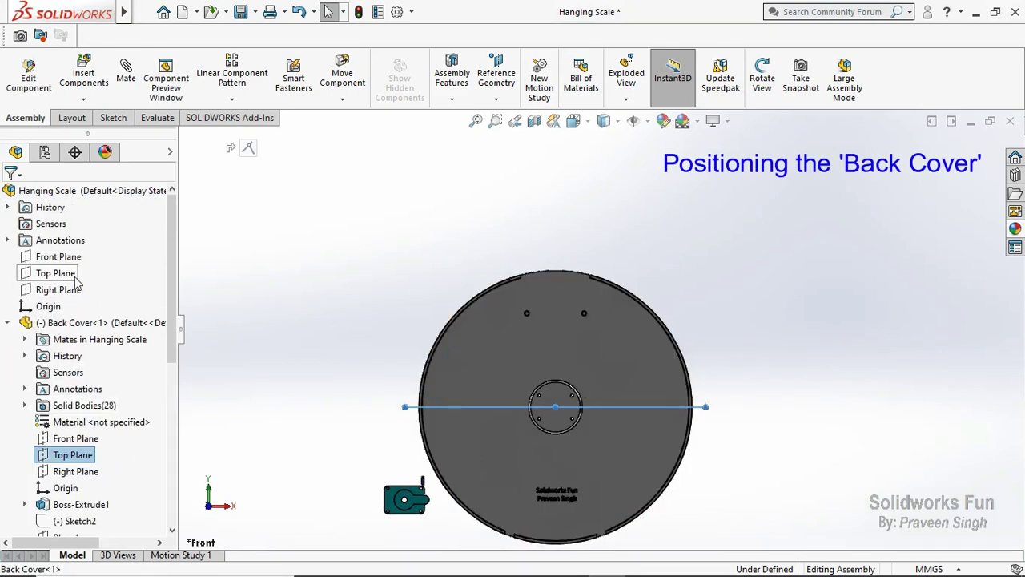
pyautogui.scroll(3, 678, 476)
pyautogui.scroll(-2, 678, 475)
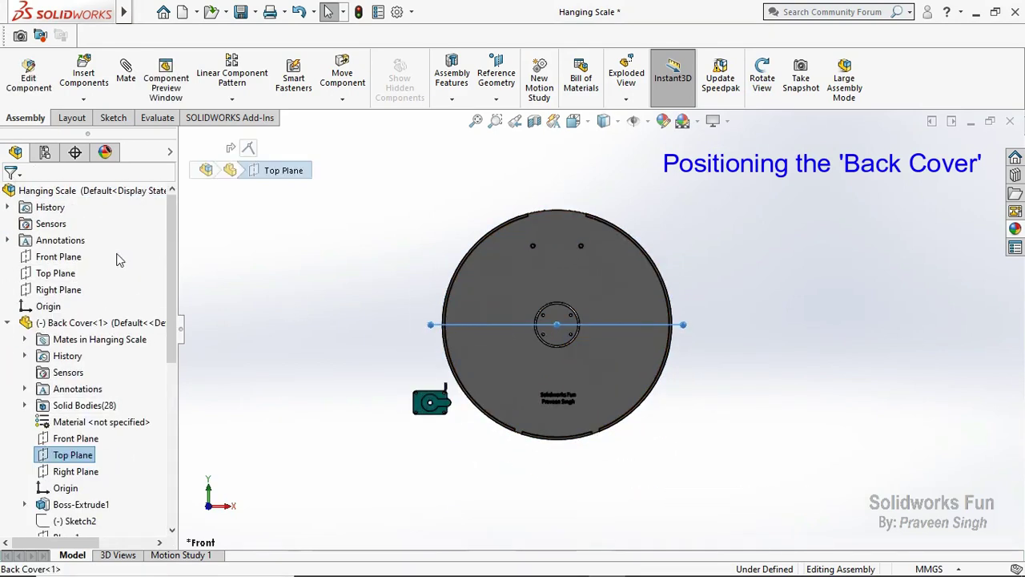
pyautogui.keyDown('ctrl'); pyautogui.click(64, 273); pyautogui.keyUp('ctrl')
pyautogui.click(84, 279)
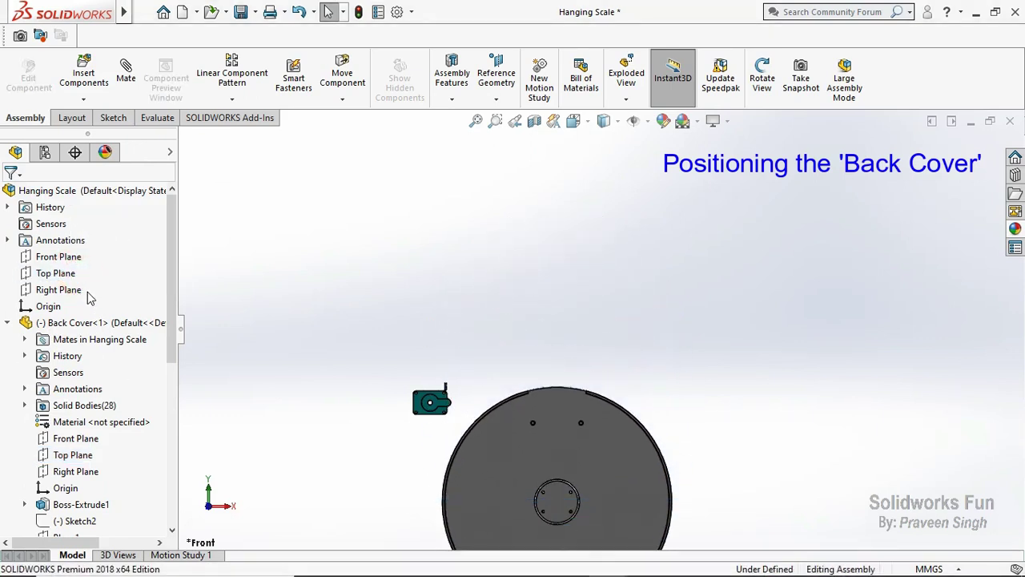
pyautogui.click(78, 294)
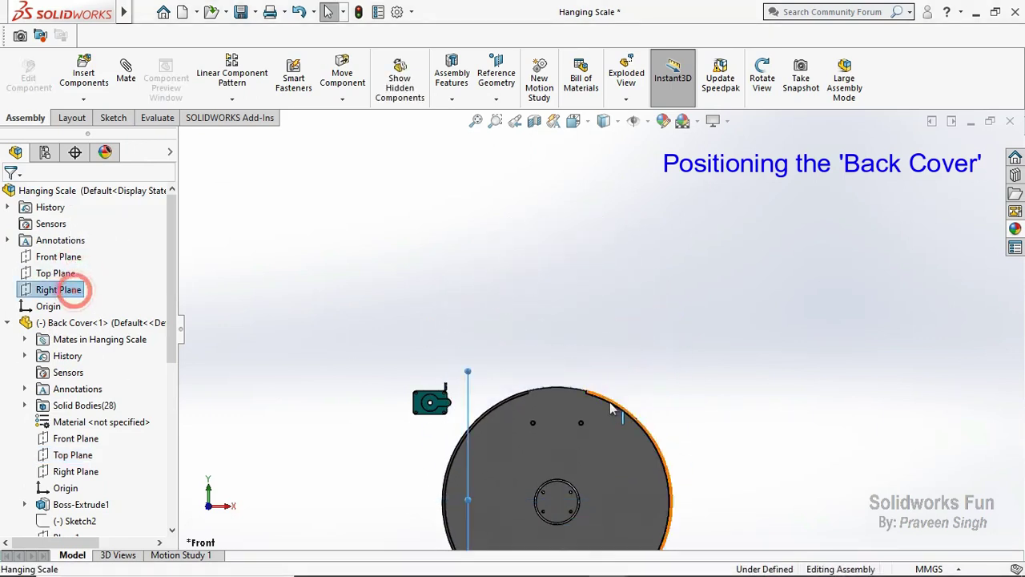
pyautogui.keyDown('ctrl'); pyautogui.click(64, 473); pyautogui.keyUp('ctrl')
pyautogui.click(70, 429)
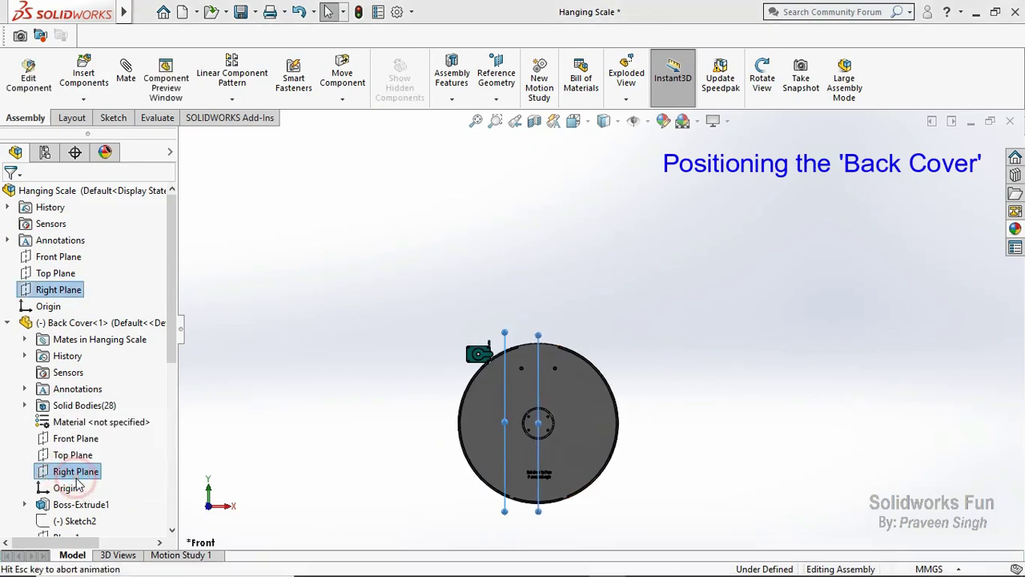
# Fix the Back Cover component in place
pyautogui.click(7, 322)
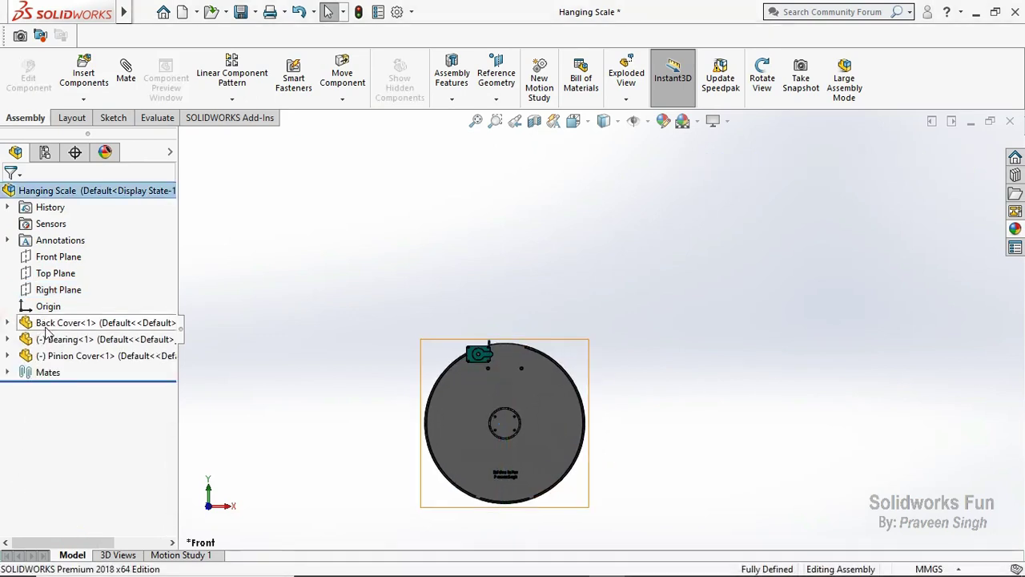
pyautogui.rightClick(45, 326)
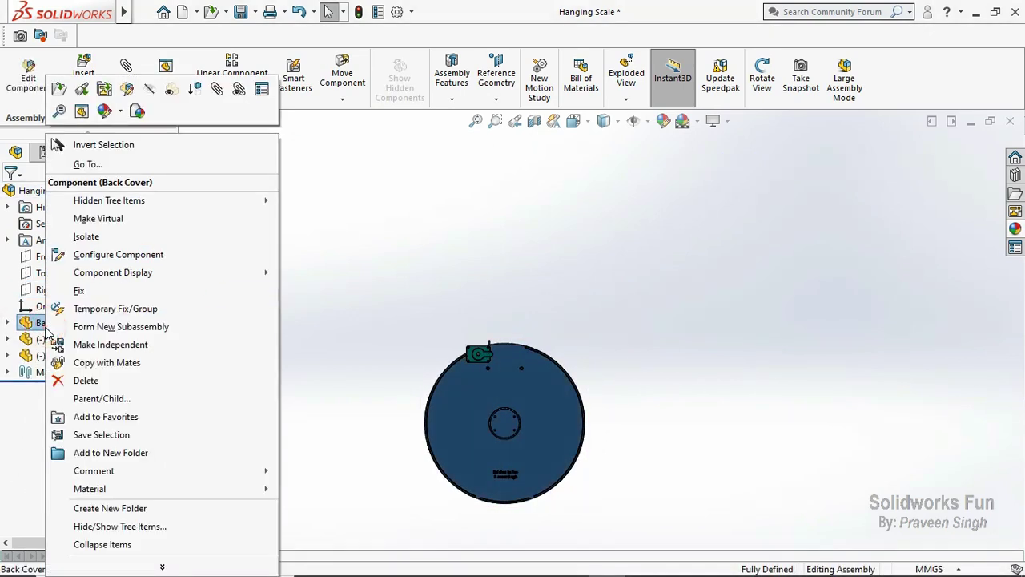
pyautogui.click(134, 294)
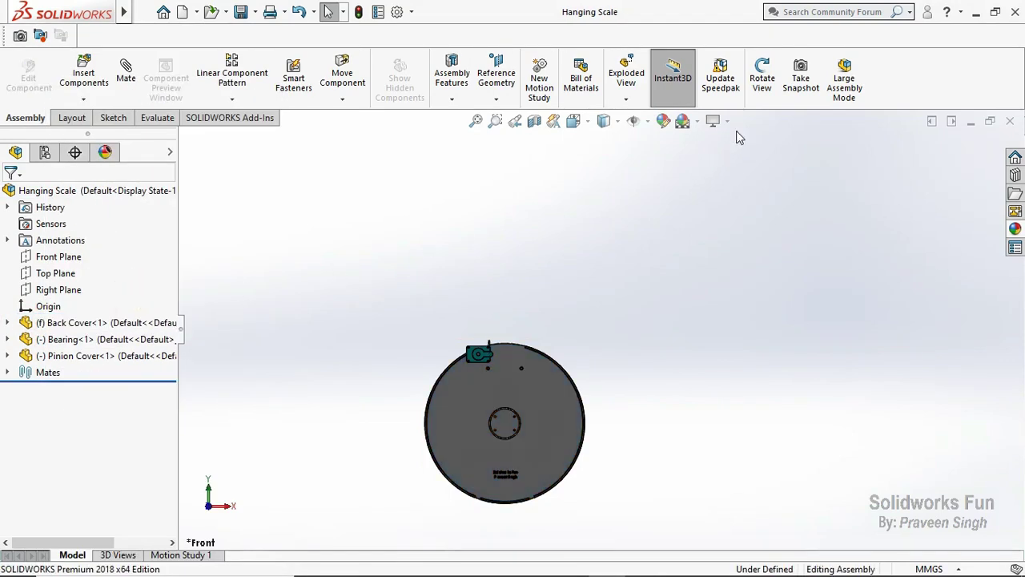
pyautogui.click(761, 77)
# Make the Bearing's outer face concentric with the Pinion Cover's hole
pyautogui.scroll(-5, 505, 400)
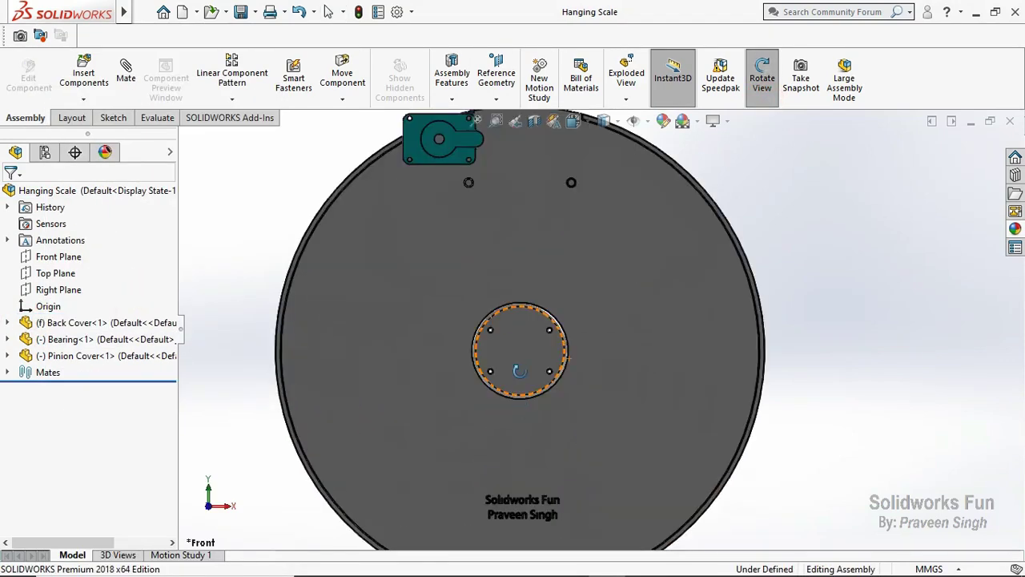
pyautogui.moveTo(504, 400); pyautogui.dragTo(574, 356)
pyautogui.scroll(3, 745, 241)
pyautogui.moveTo(774, 229); pyautogui.dragTo(694, 213)
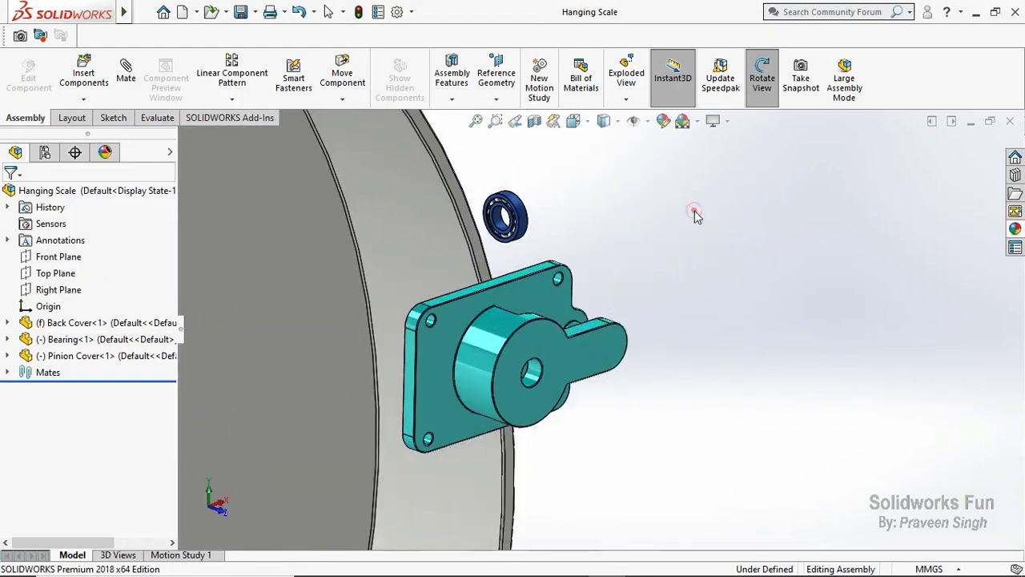
pyautogui.rightClick(693, 213)
pyautogui.click(733, 296)
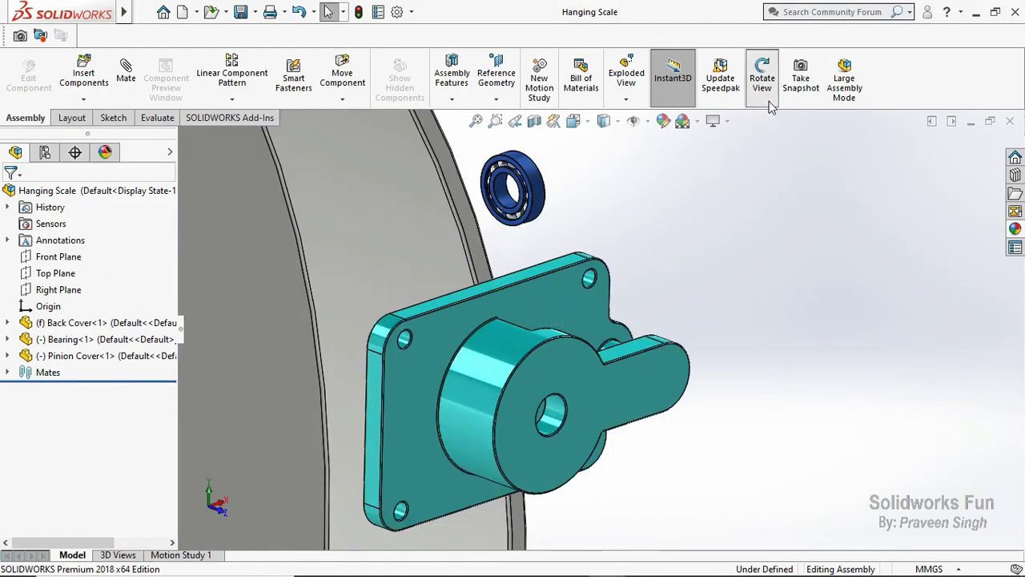
pyautogui.click(762, 81)
pyautogui.moveTo(509, 330)
pyautogui.mouseDown()
pyautogui.moveTo(570, 344)
pyautogui.moveTo(576, 393)
pyautogui.moveTo(586, 361)
pyautogui.mouseUp()
pyautogui.rightClick(534, 258)
pyautogui.click(572, 346)
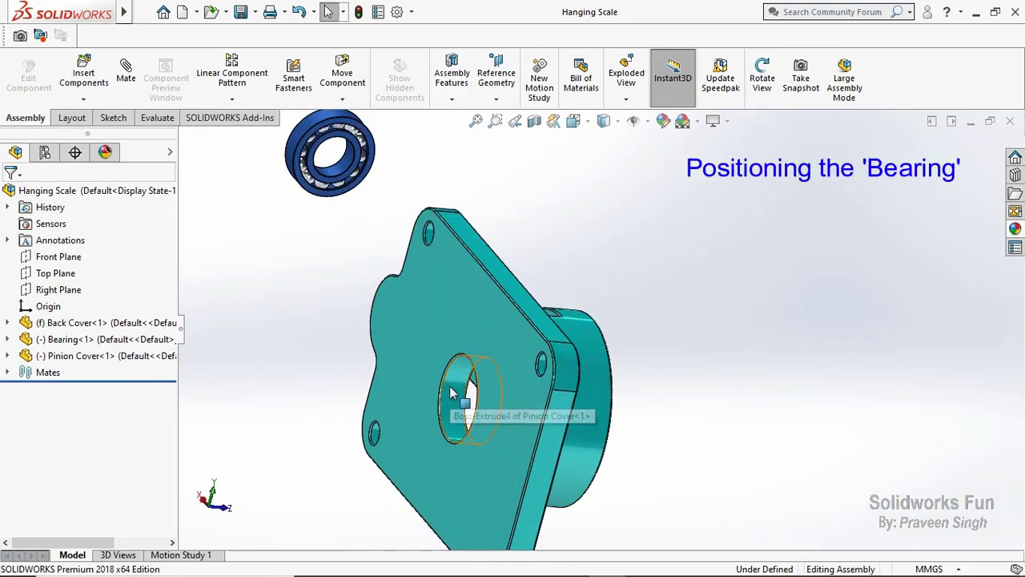
pyautogui.click(451, 393)
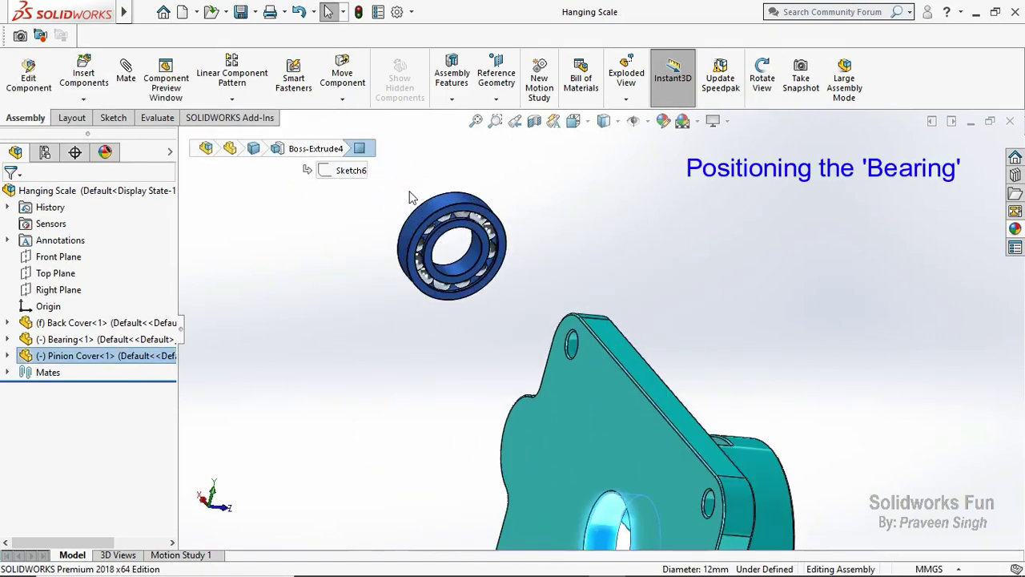
pyautogui.click(422, 230)
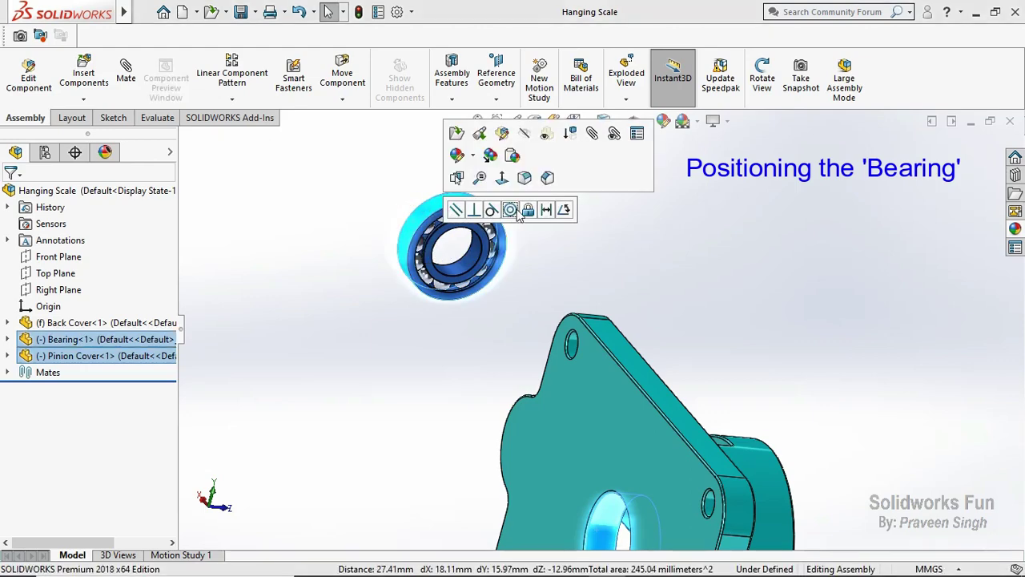
pyautogui.click(514, 216)
# Mate the Bearing's face coincident with the Pinion Cover's face
pyautogui.scroll(-3, 431, 281)
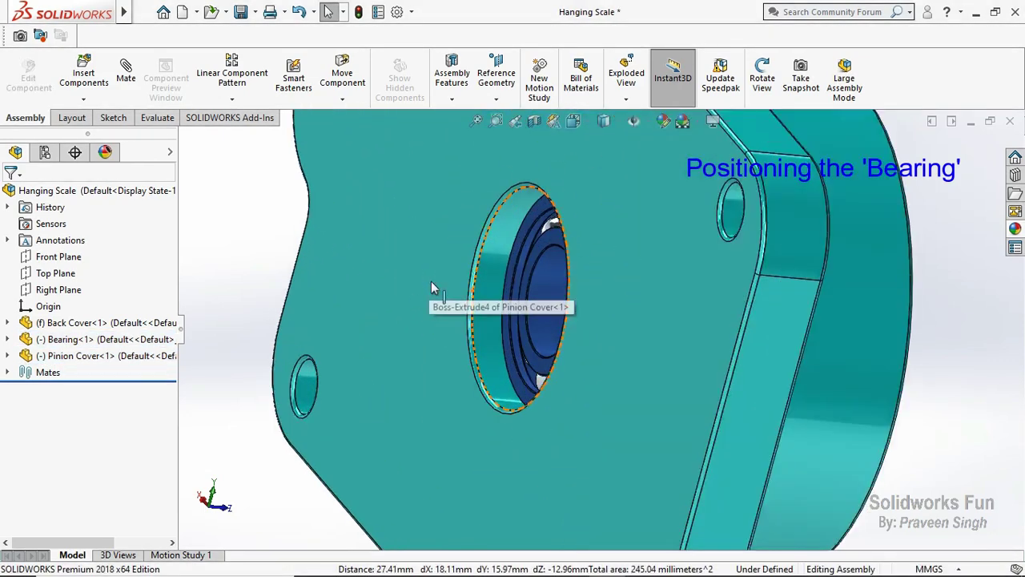
pyautogui.click(534, 307)
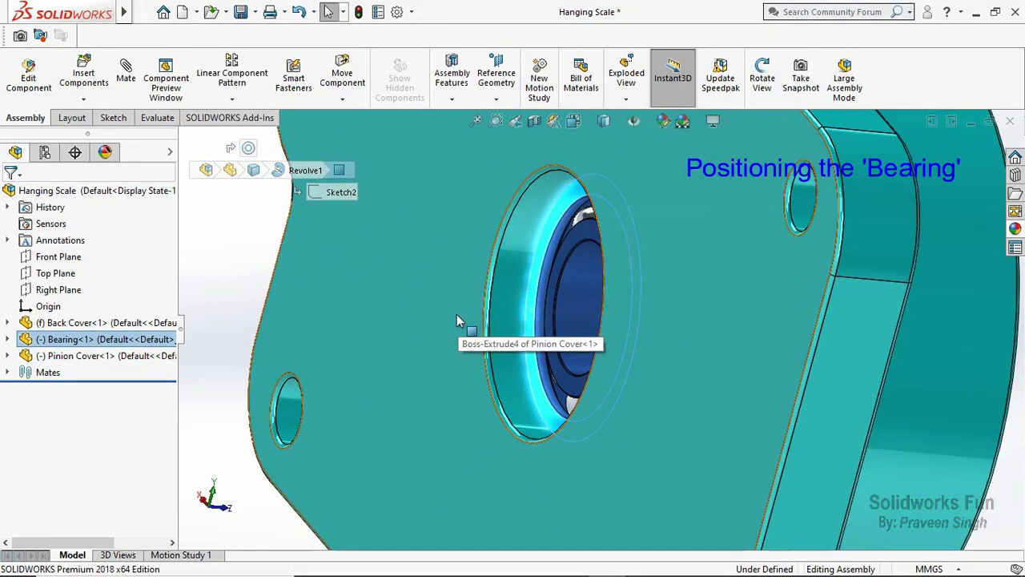
pyautogui.keyDown('ctrl'); pyautogui.click(473, 318); pyautogui.keyUp('ctrl')
pyautogui.scroll(3, 432, 312)
pyautogui.click(313, 277)
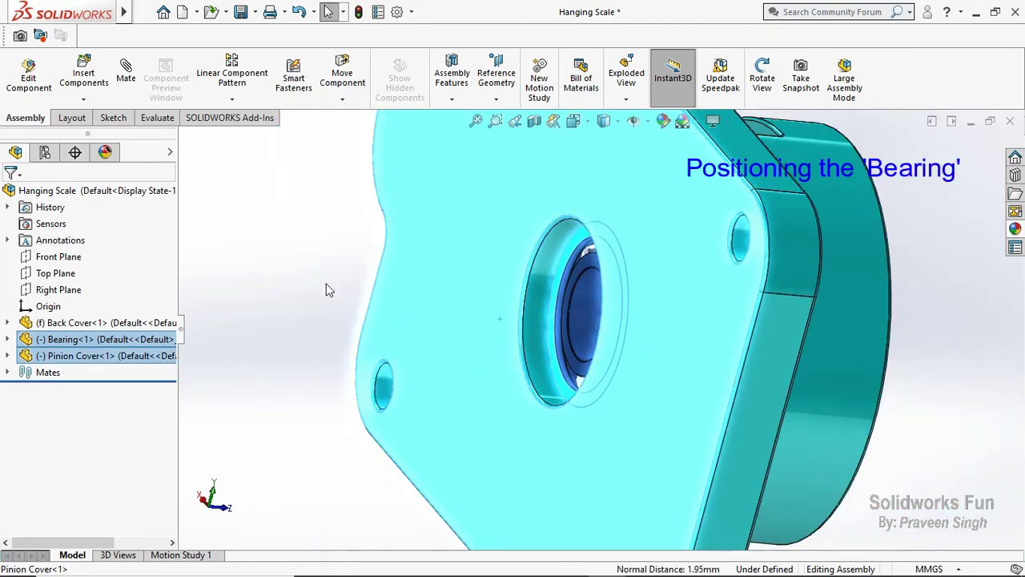
pyautogui.scroll(-1, 549, 320)
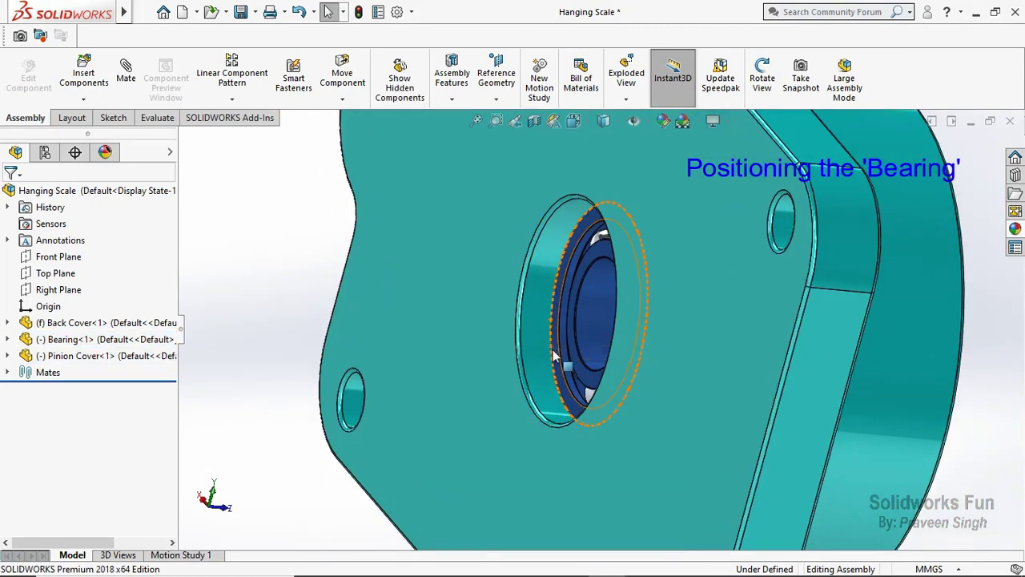
pyautogui.click(549, 320)
pyautogui.keyDown('ctrl'); pyautogui.click(420, 342); pyautogui.keyUp('ctrl')
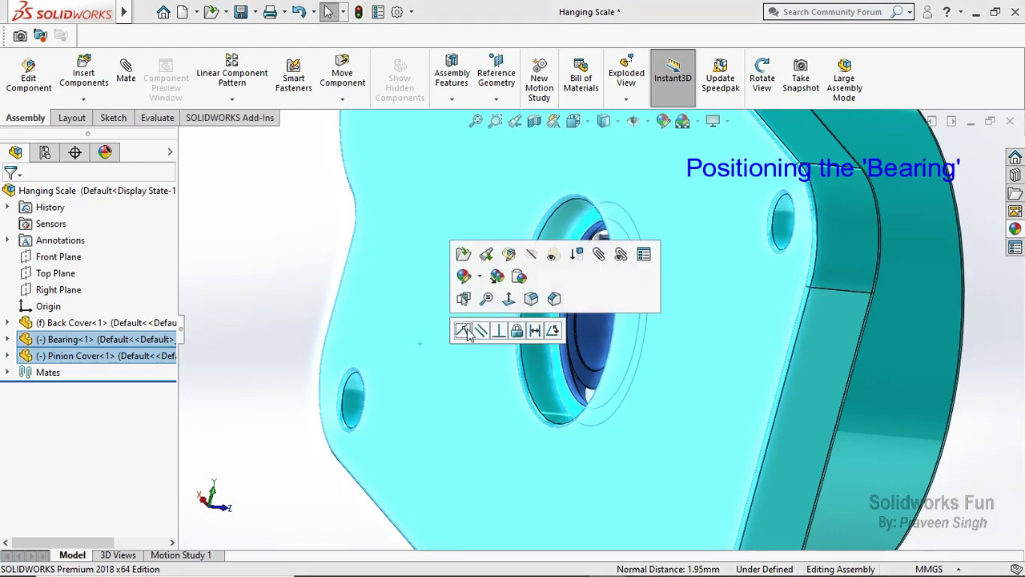
pyautogui.click(467, 331)
# Fit the assembly in view and orbit to show the pinion cover beside the back cover
pyautogui.press('Escape')
pyautogui.press('f')
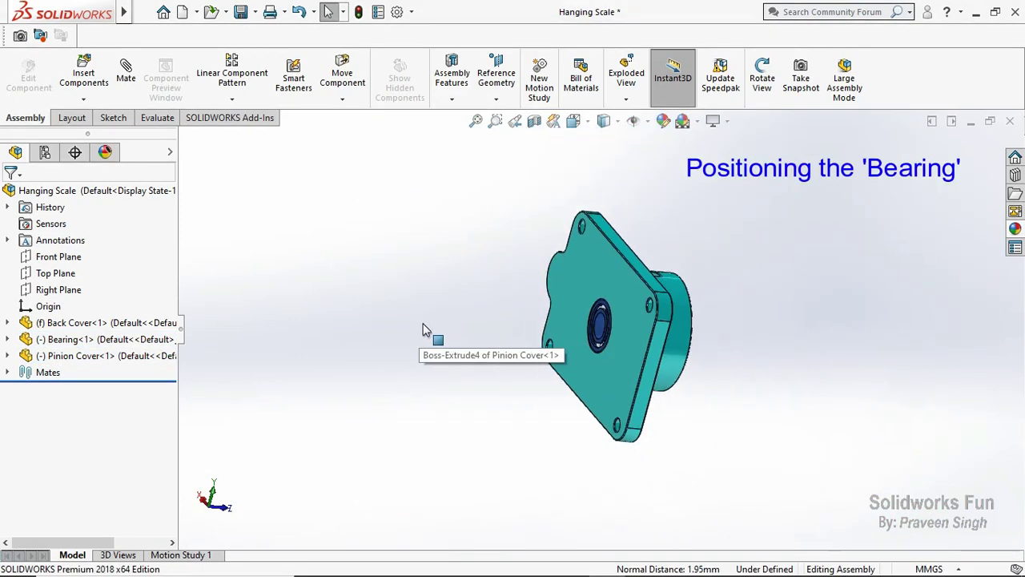
pyautogui.click(761, 77)
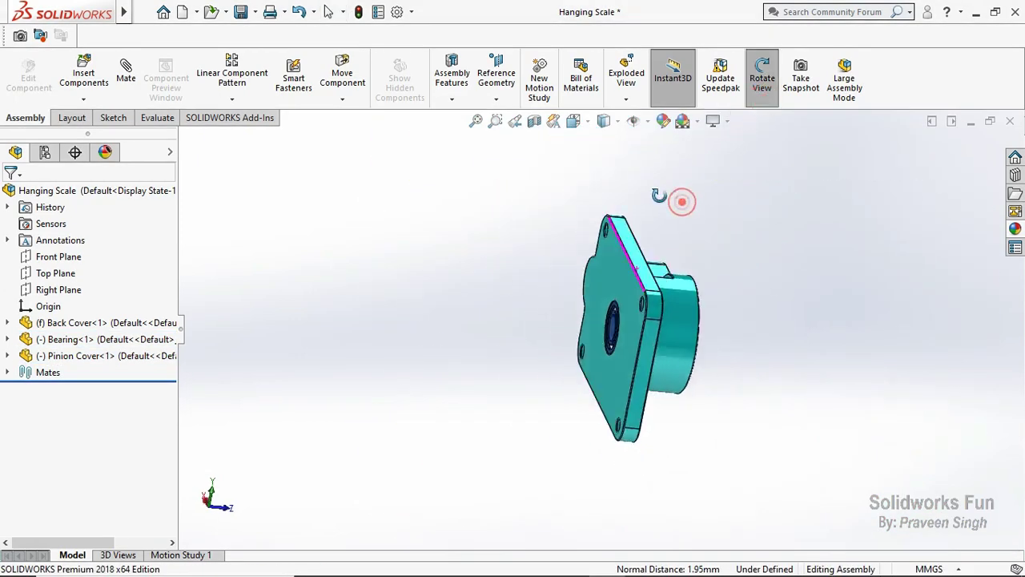
pyautogui.moveTo(675, 201)
pyautogui.mouseDown()
pyautogui.moveTo(600, 196)
pyautogui.moveTo(634, 201)
pyautogui.mouseUp()
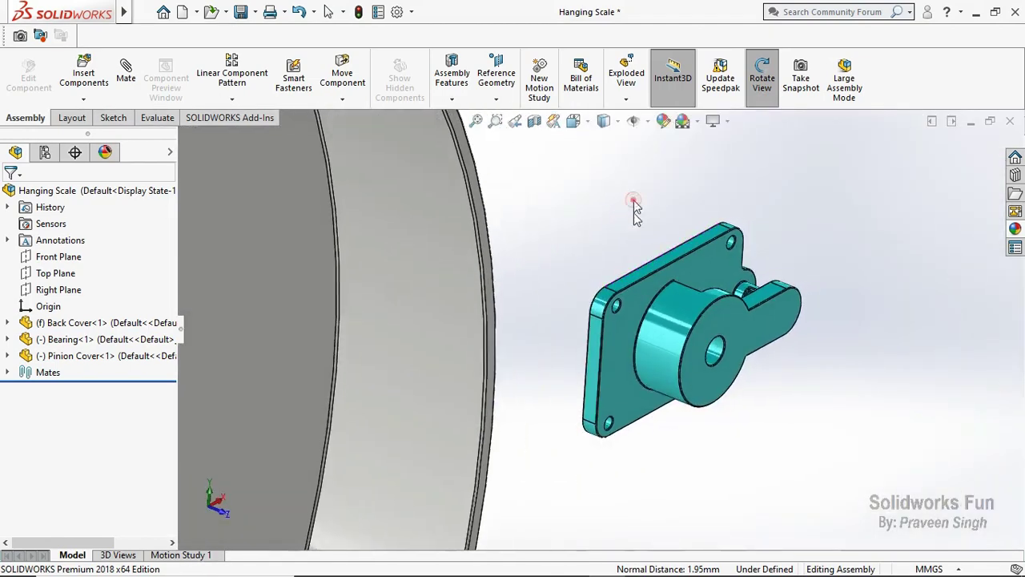
# Make the Pinion Cover's cylindrical face concentric with the Back Cover's central boss
pyautogui.rightClick(635, 201)
pyautogui.click(667, 209)
pyautogui.click(717, 360)
pyautogui.moveTo(717, 361); pyautogui.dragTo(553, 349, button='middle')
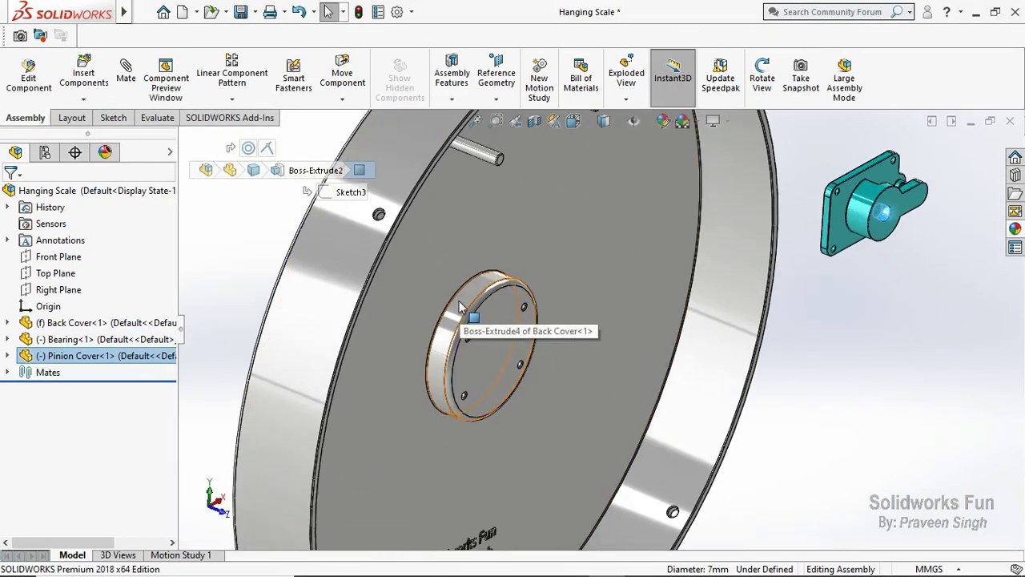
pyautogui.click(934, 306)
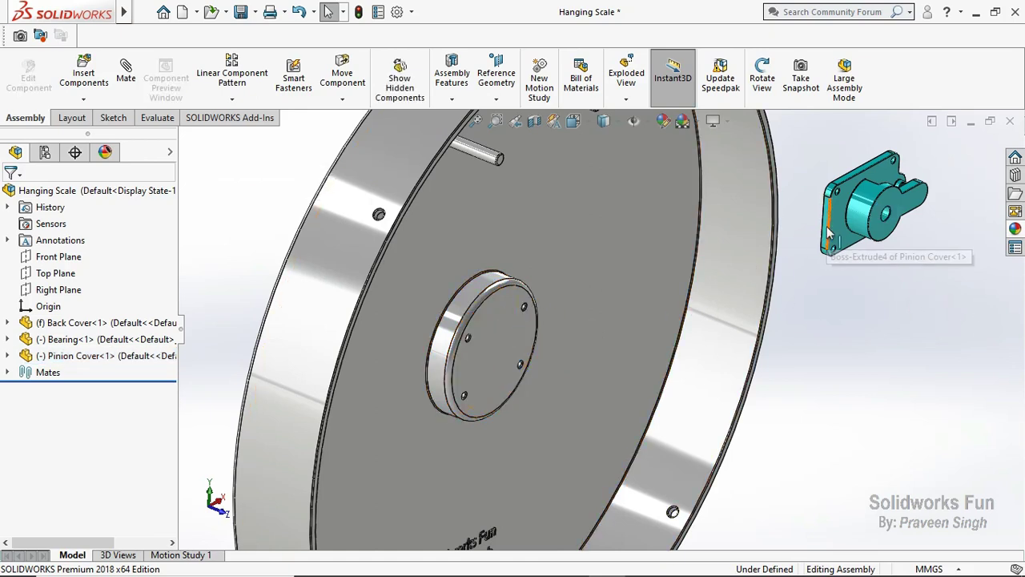
pyautogui.click(859, 213)
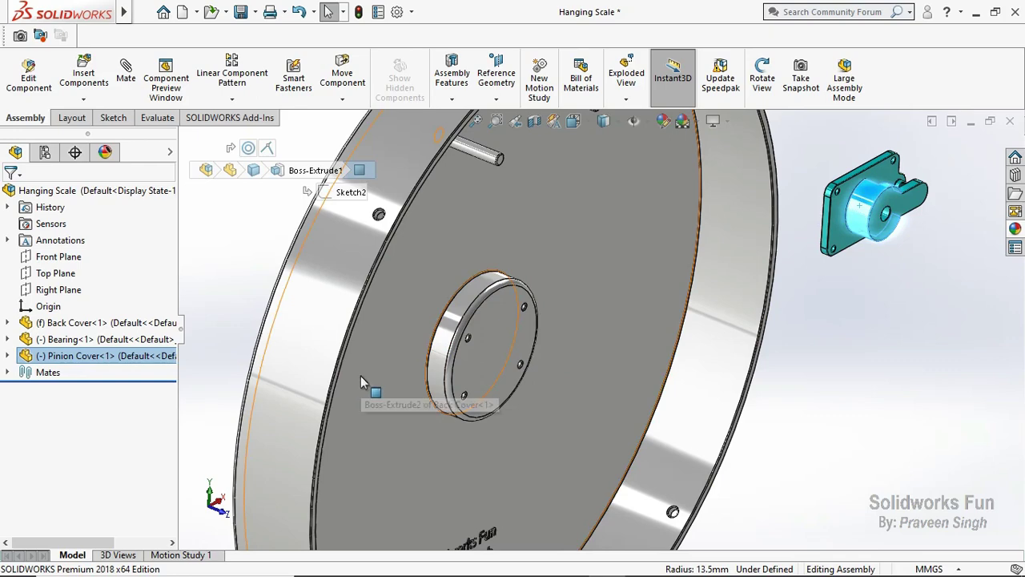
pyautogui.keyDown('ctrl'); pyautogui.click(439, 355); pyautogui.keyUp('ctrl')
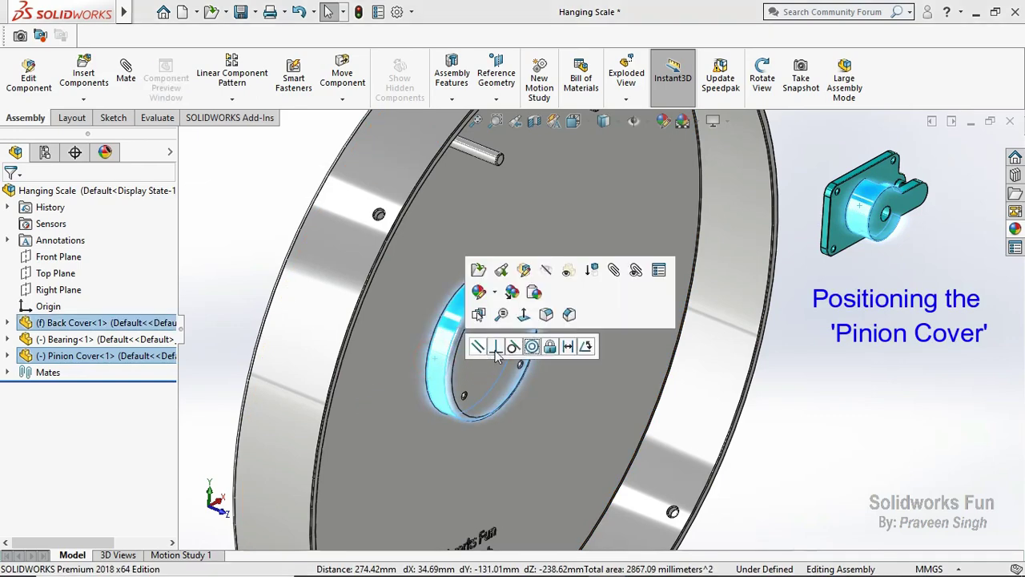
pyautogui.click(531, 346)
# Make the Pinion Cover's mounting hole concentric with a Back Cover mounting hole
pyautogui.click(607, 344)
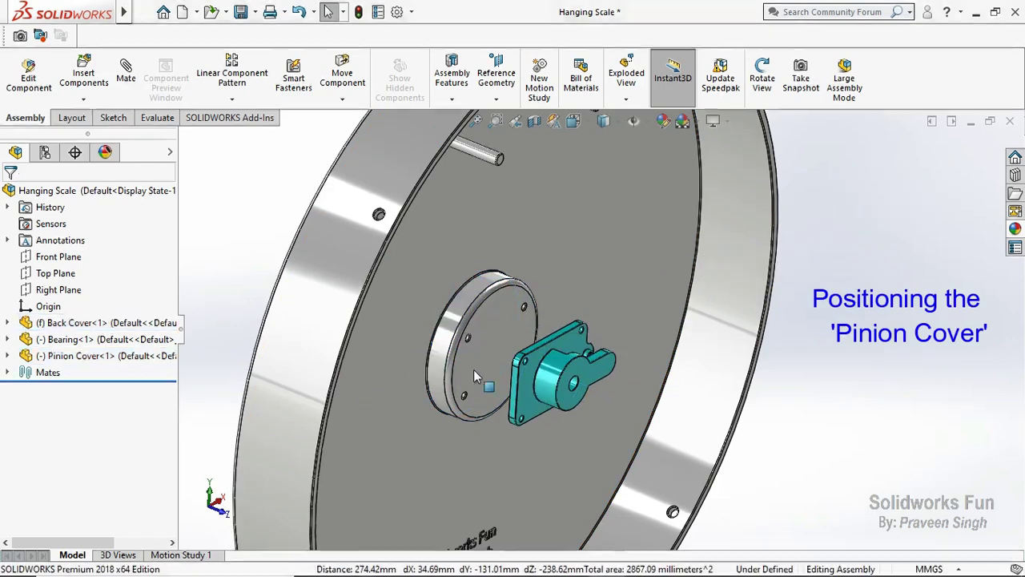
pyautogui.scroll(-5, 613, 355)
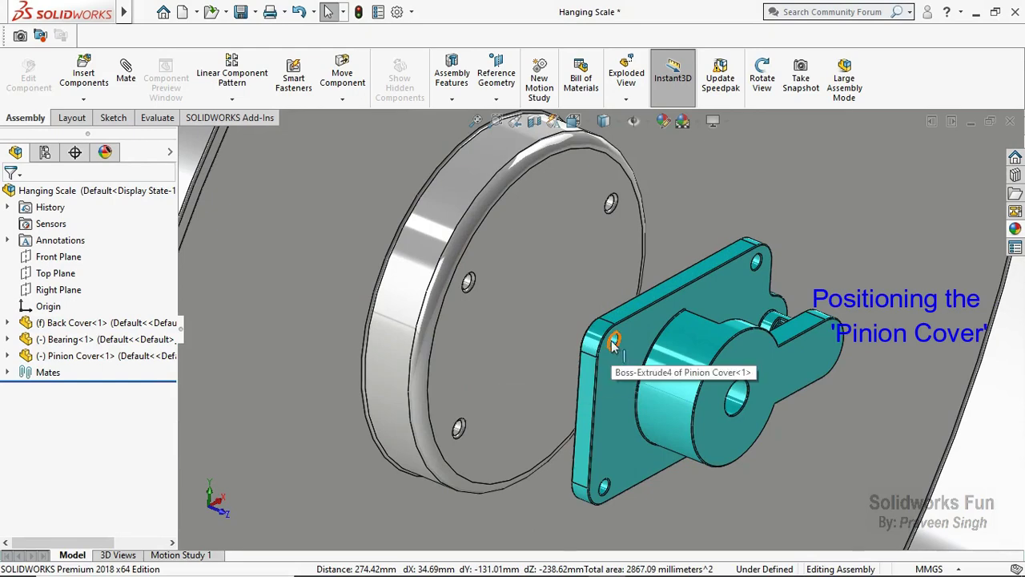
pyautogui.click(613, 345)
pyautogui.scroll(-3, 472, 312)
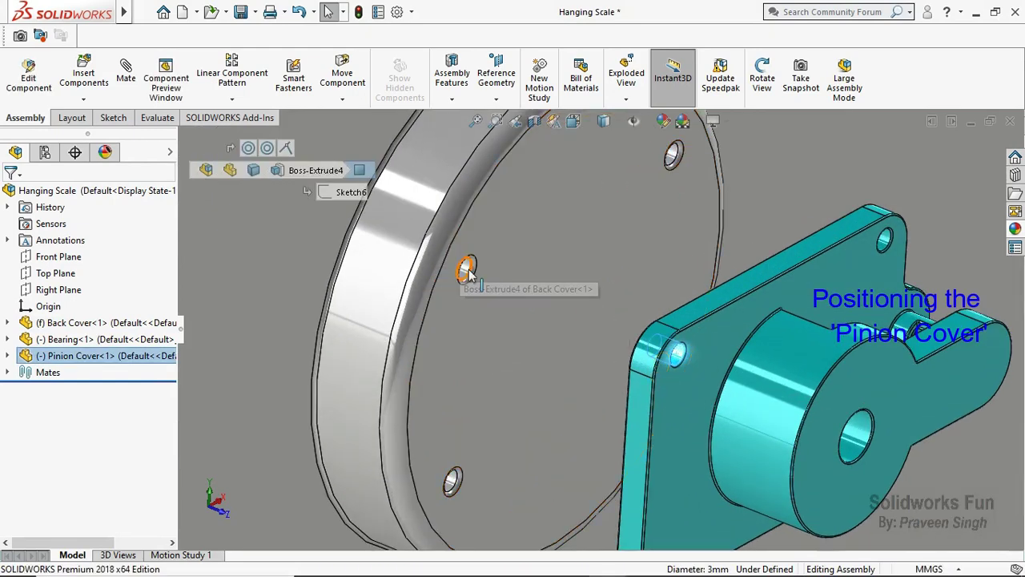
pyautogui.click(465, 271)
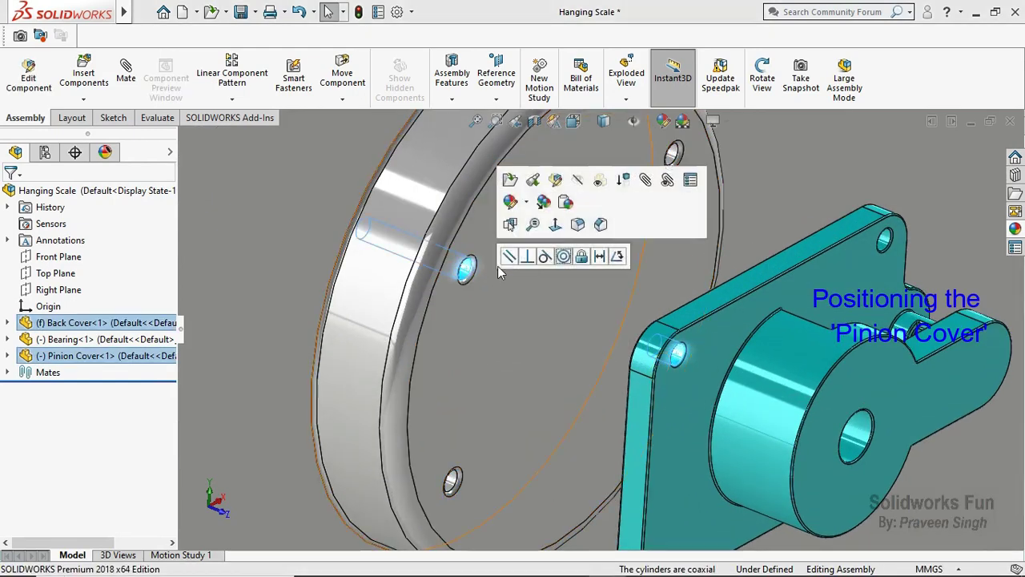
pyautogui.click(572, 262)
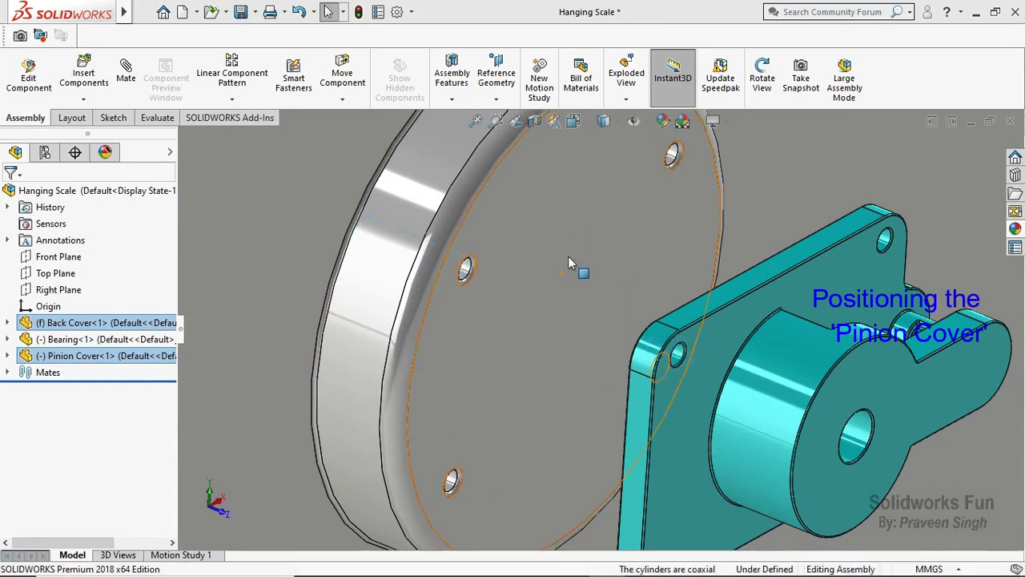
# Mate the Pinion Cover's face to the boss's front face, fully constraining it
pyautogui.scroll(3, 568, 250)
pyautogui.scroll(3, 629, 332)
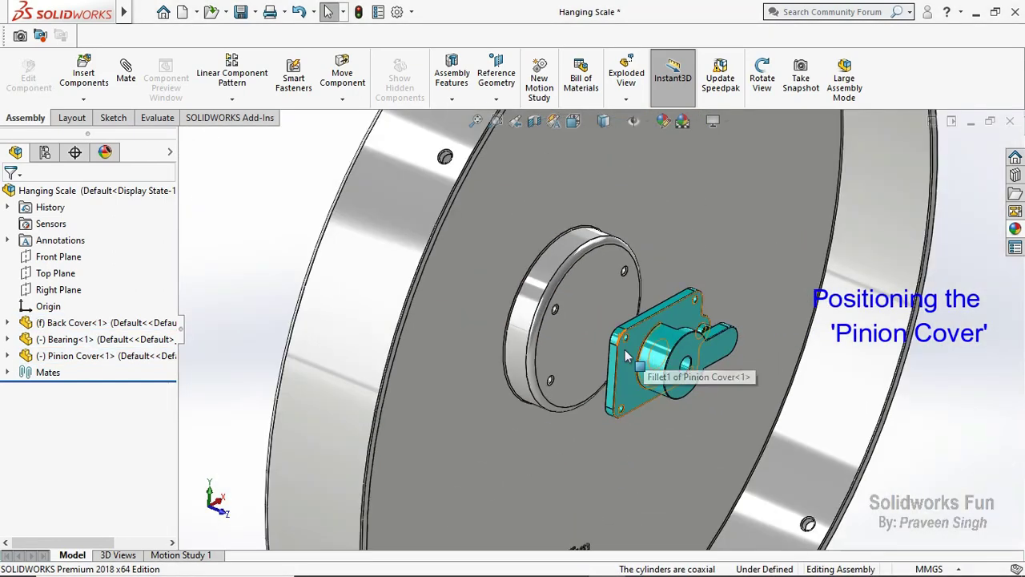
pyautogui.moveTo(680, 385); pyautogui.dragTo(859, 479)
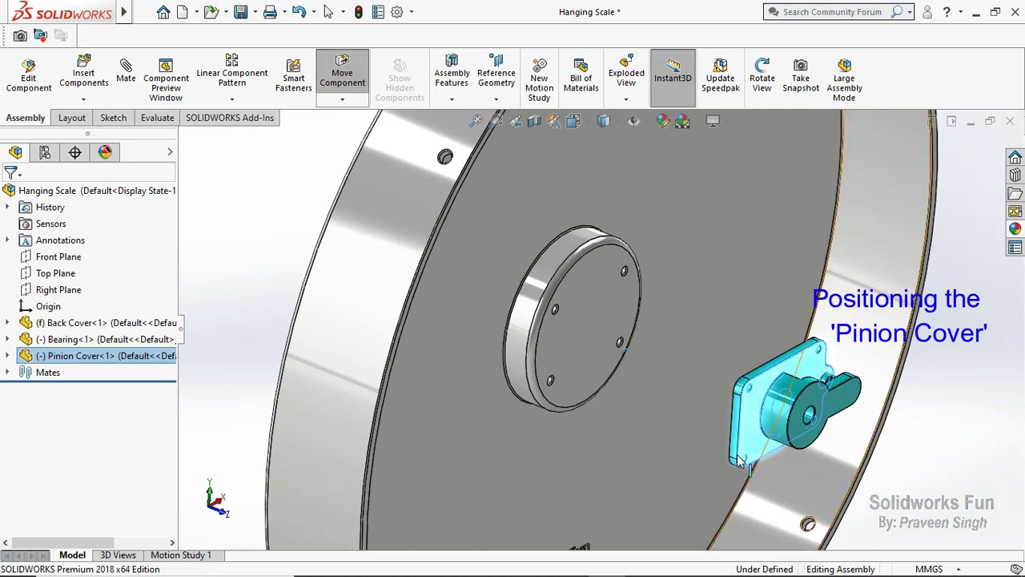
pyautogui.click(592, 383)
pyautogui.click(761, 78)
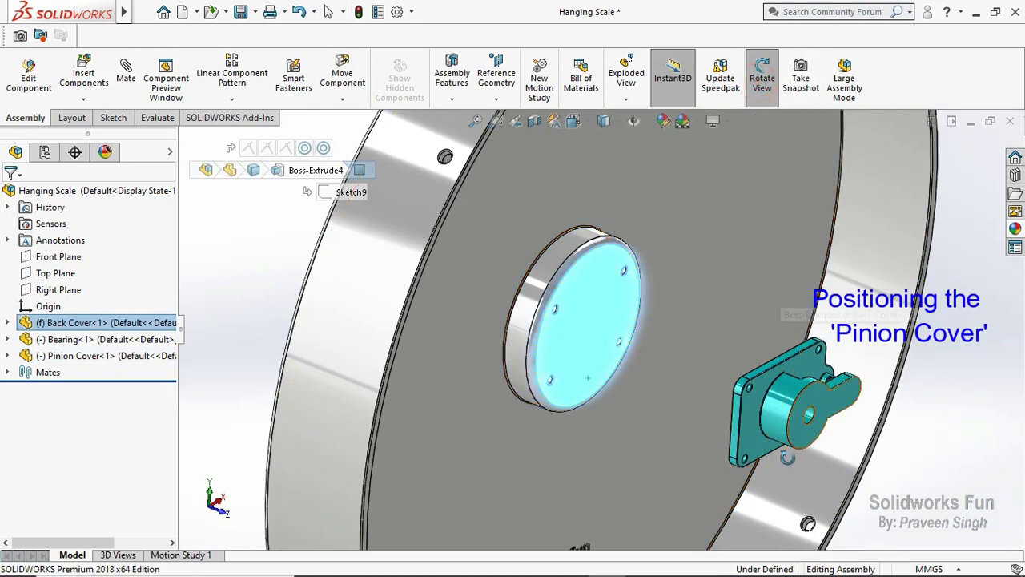
pyautogui.moveTo(769, 385)
pyautogui.mouseDown()
pyautogui.moveTo(800, 418)
pyautogui.moveTo(779, 217)
pyautogui.mouseUp()
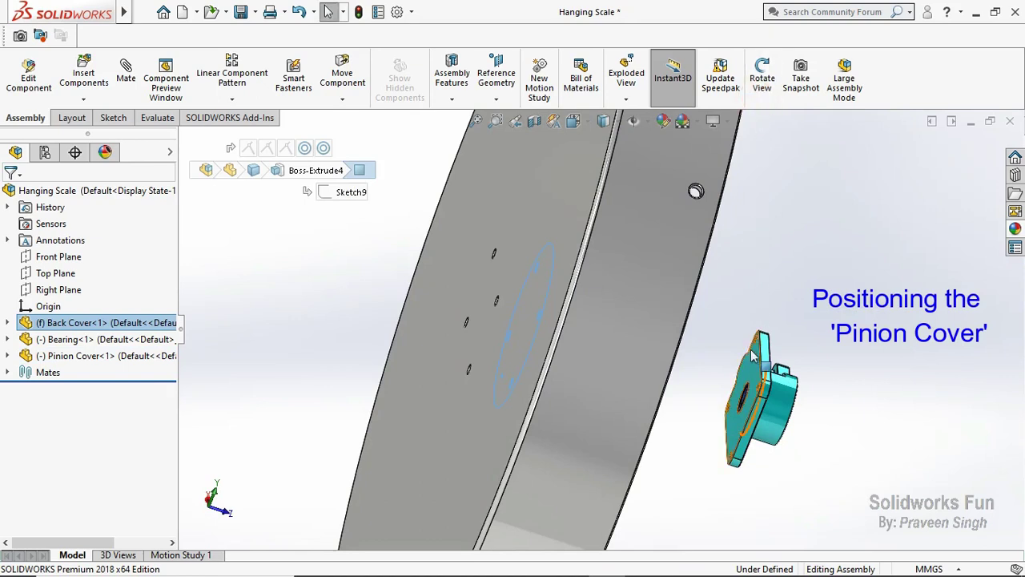
pyautogui.keyDown('ctrl'); pyautogui.click(757, 375); pyautogui.keyUp('ctrl')
pyautogui.click(792, 357)
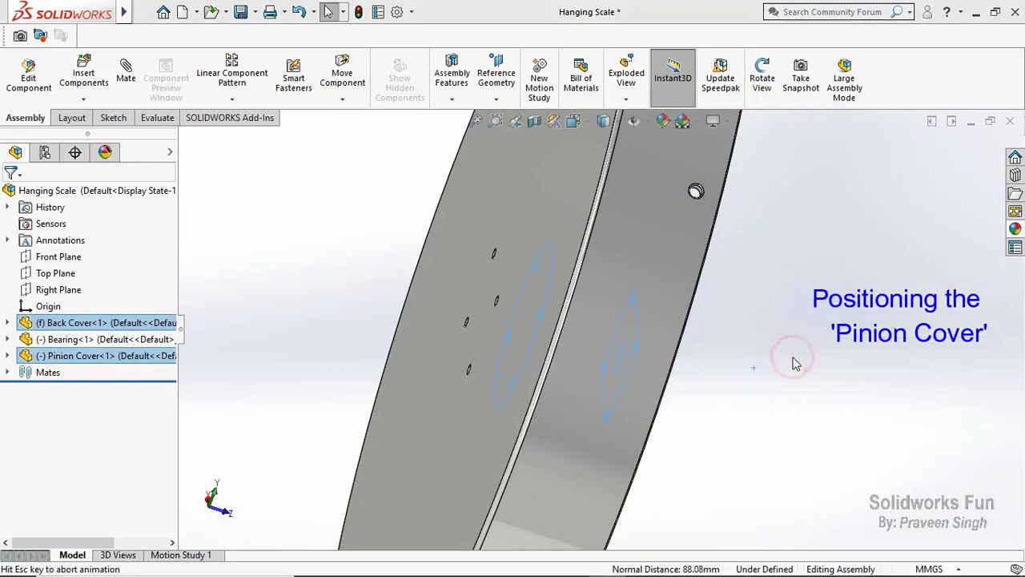
pyautogui.click(795, 363)
# Fix the Bearing and the Pinion Cover in place
pyautogui.click(762, 78)
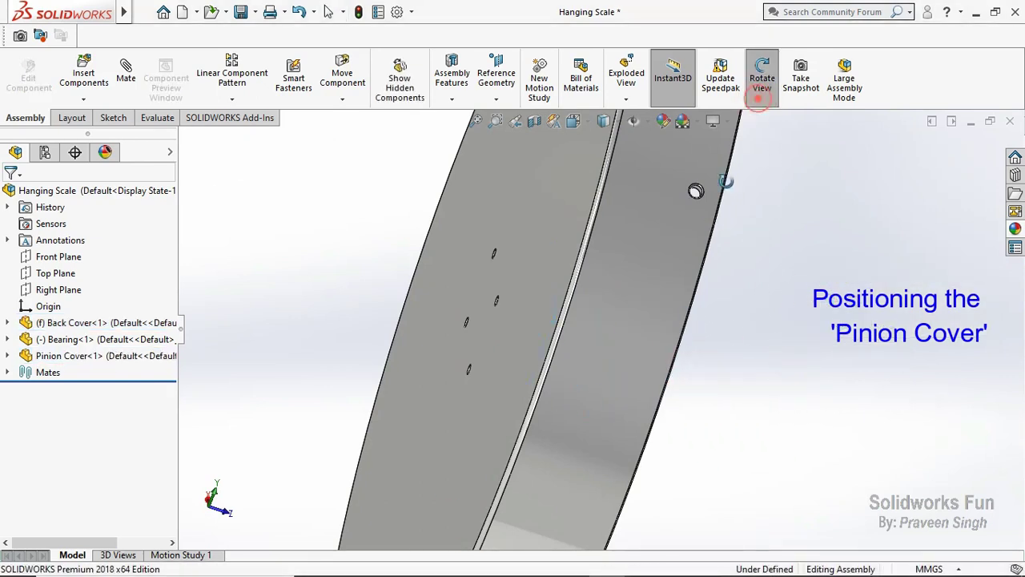
pyautogui.moveTo(727, 176)
pyautogui.mouseDown()
pyautogui.moveTo(700, 215)
pyautogui.moveTo(643, 201)
pyautogui.moveTo(647, 187)
pyautogui.moveTo(760, 331)
pyautogui.moveTo(771, 320)
pyautogui.mouseUp()
pyautogui.scroll(-3, 757, 321)
pyautogui.scroll(-2, 760, 332)
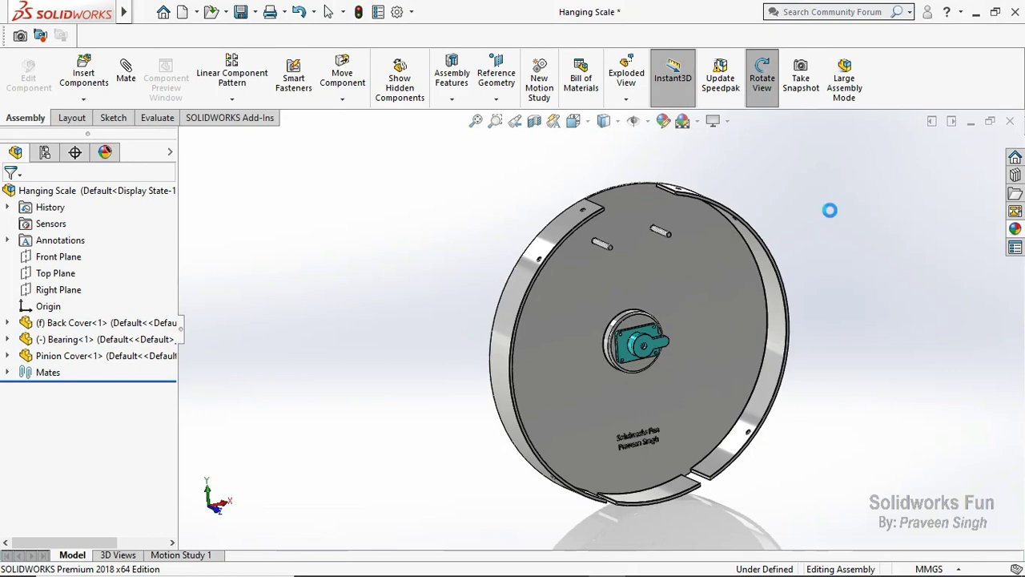
pyautogui.press('Escape')
pyautogui.rightClick(119, 346)
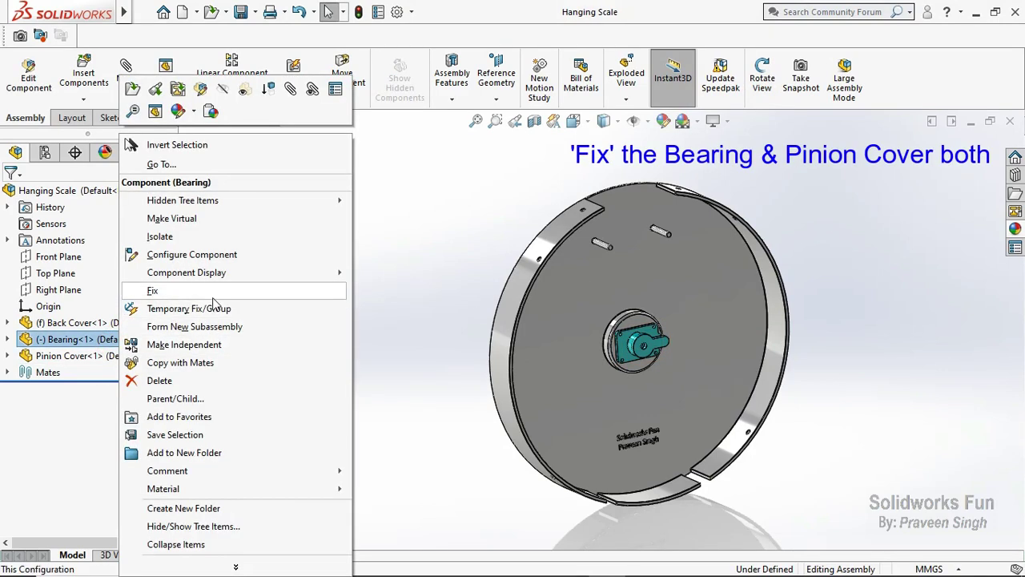
pyautogui.click(214, 294)
pyautogui.rightClick(122, 372)
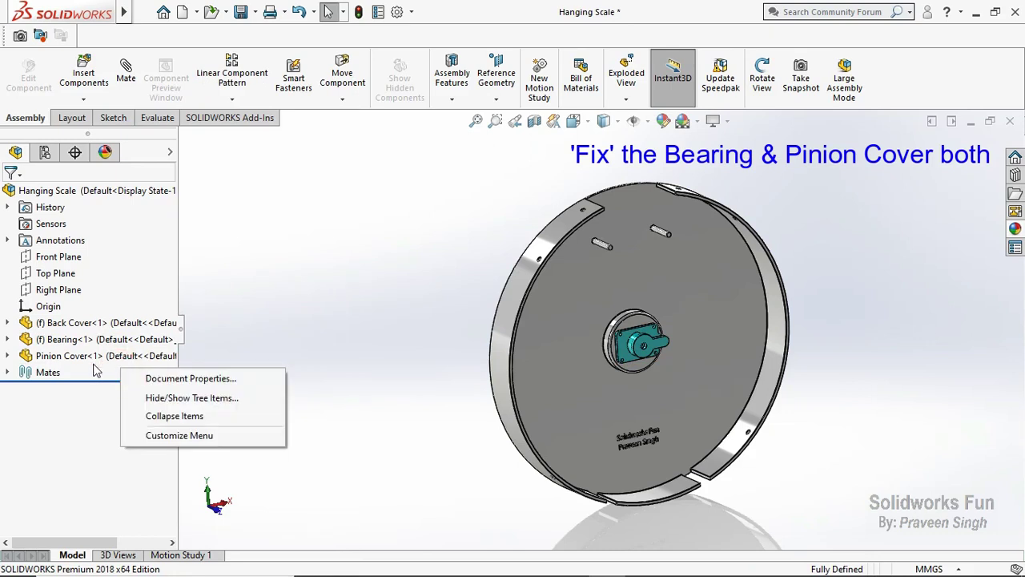
pyautogui.rightClick(102, 356)
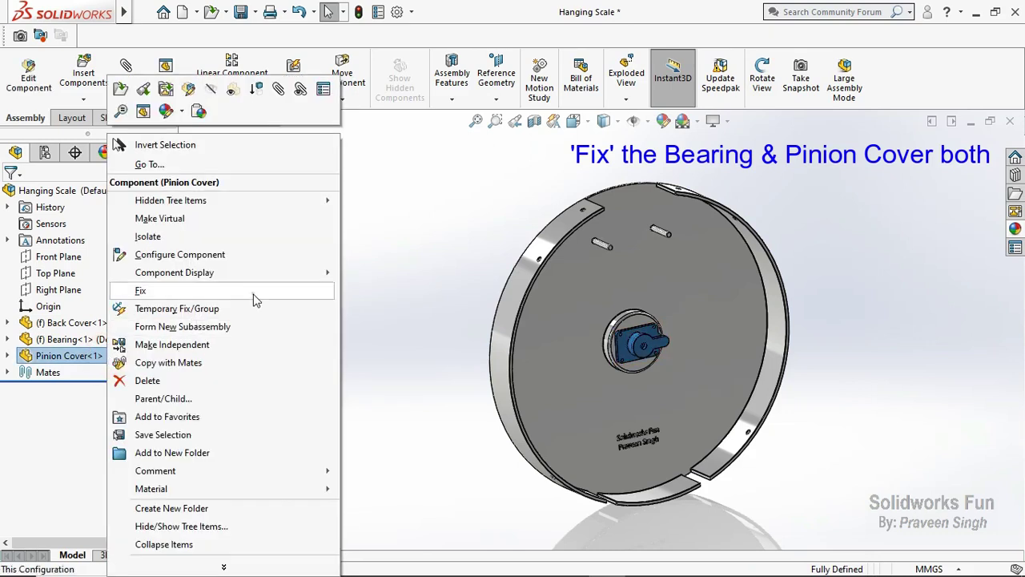
pyautogui.click(253, 294)
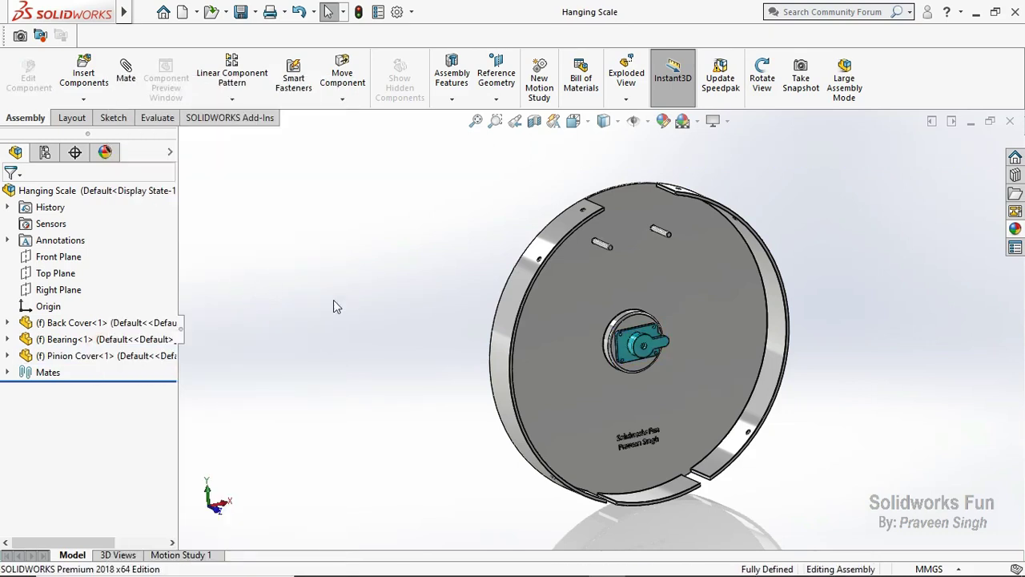
# Choose the Top Mounting Bracket part file in Insert Components
pyautogui.click(85, 100)
pyautogui.click(108, 115)
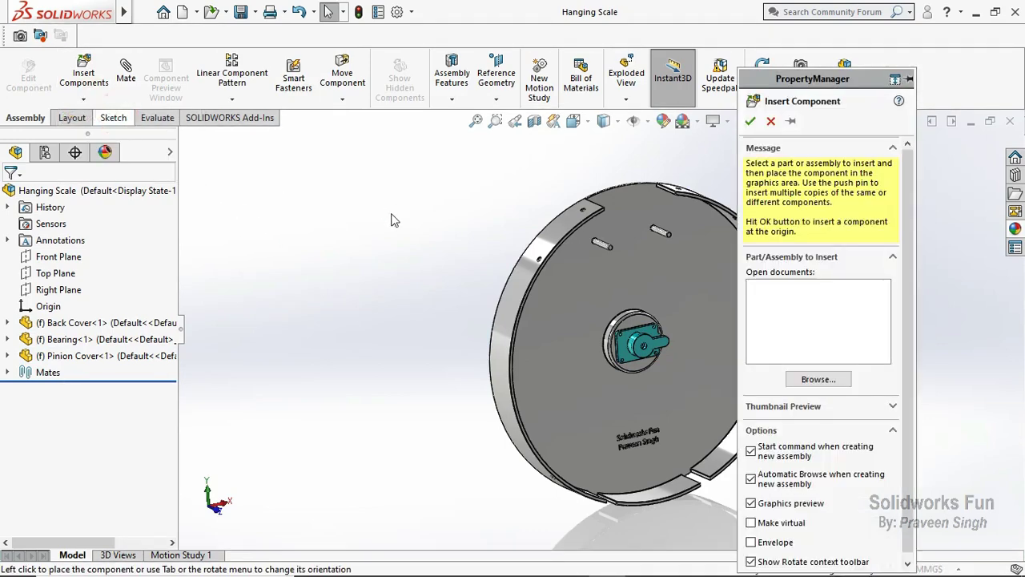
pyautogui.scroll(-1, 561, 275)
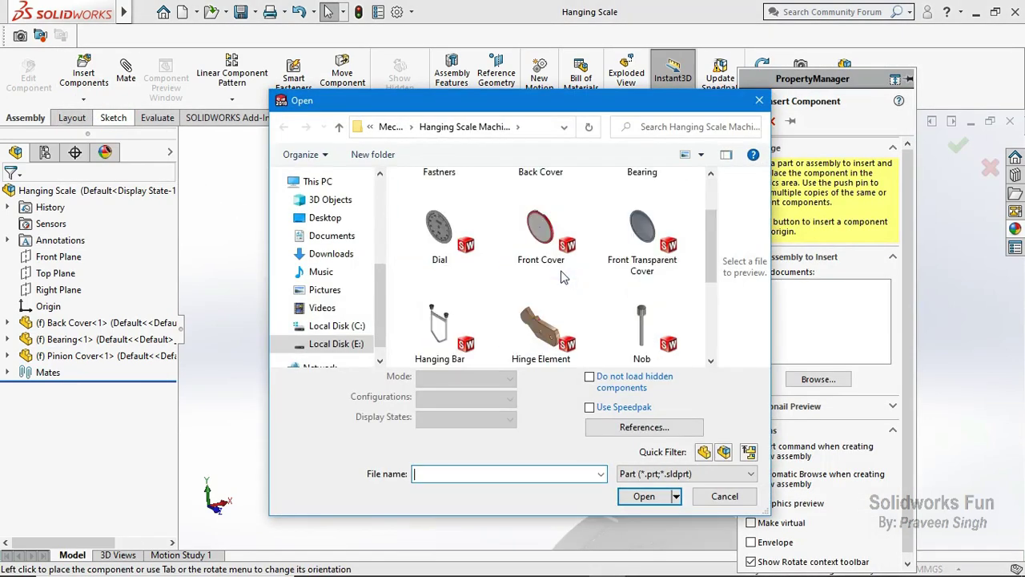
pyautogui.scroll(-1, 562, 275)
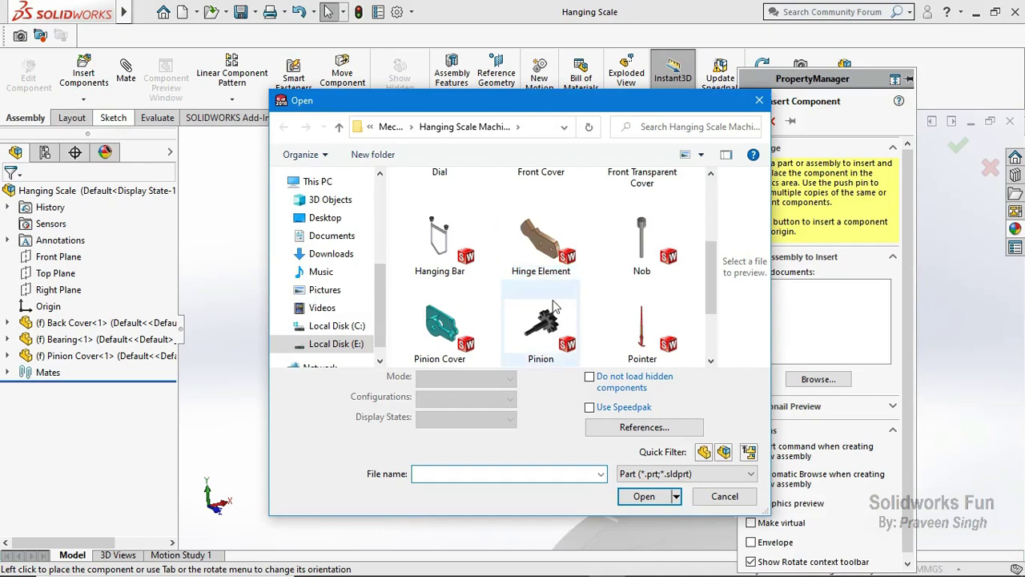
pyautogui.scroll(2, 553, 307)
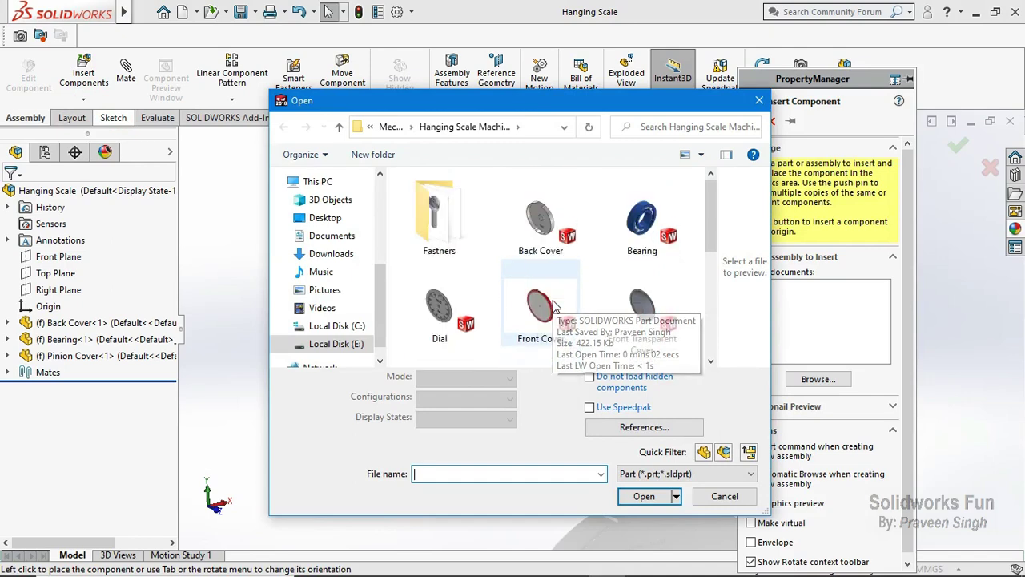
pyautogui.scroll(-1, 553, 307)
pyautogui.scroll(-2, 553, 307)
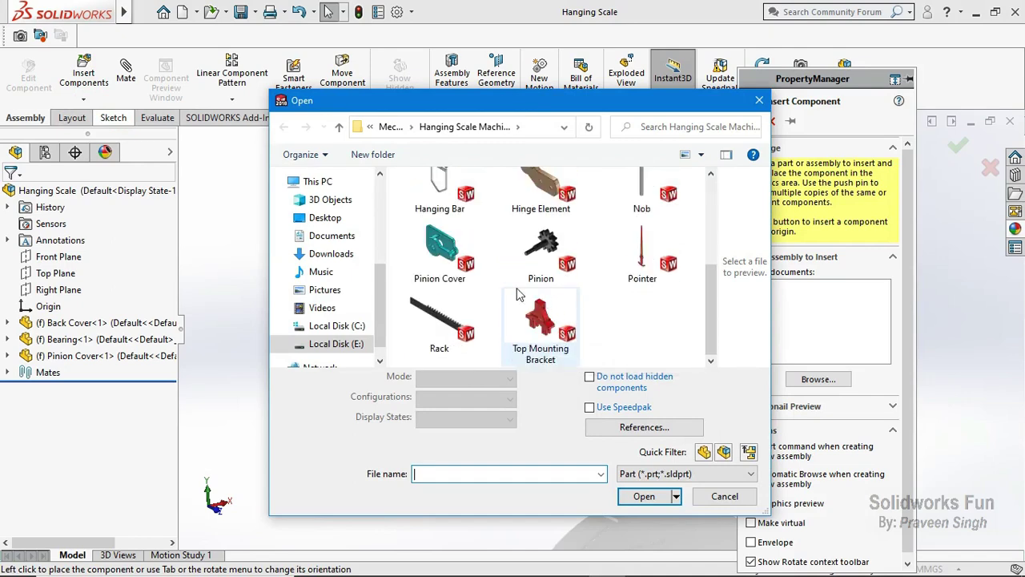
pyautogui.click(534, 250)
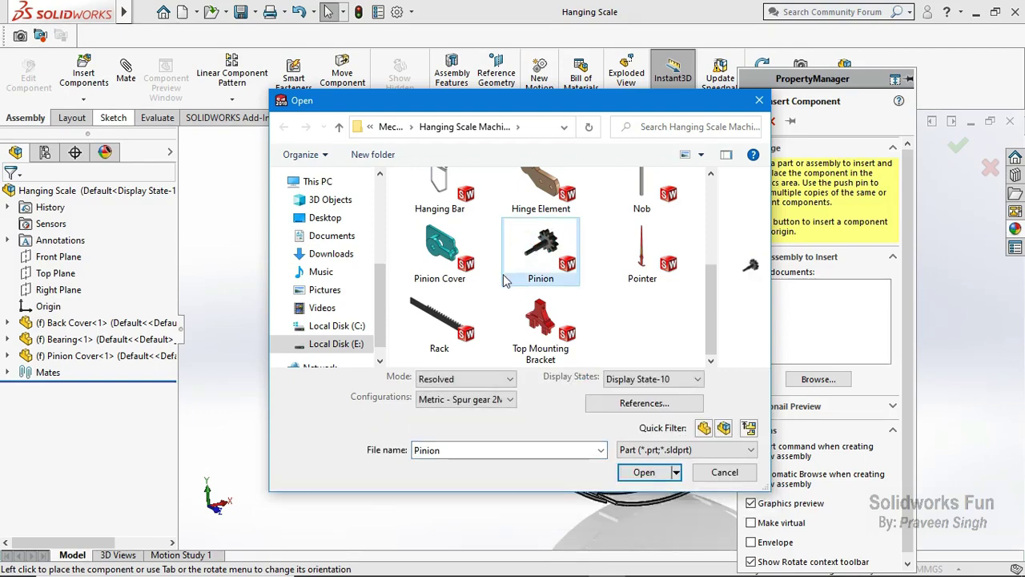
pyautogui.keyDown('ctrl'); pyautogui.click(450, 319); pyautogui.keyUp('ctrl')
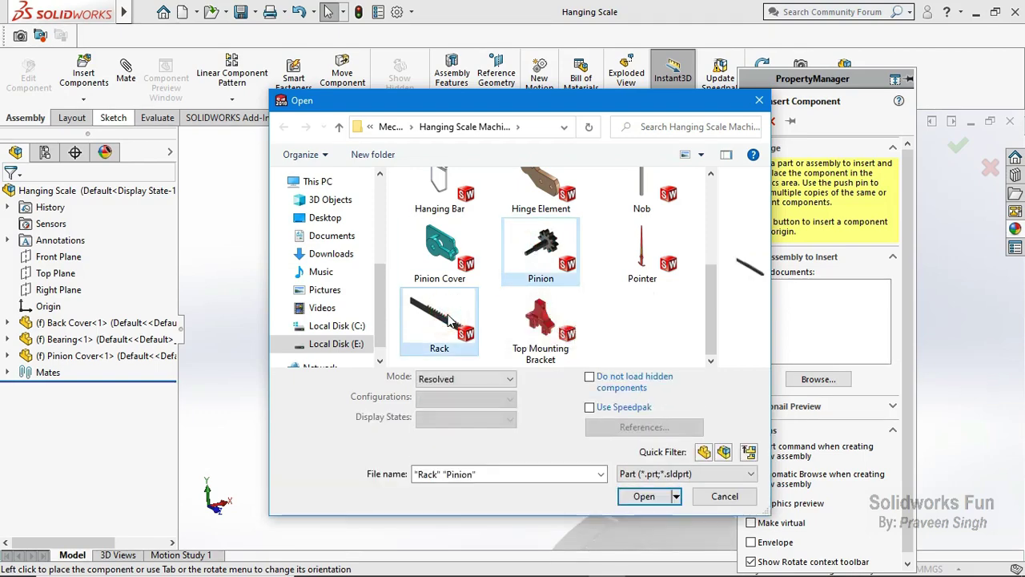
pyautogui.click(541, 320)
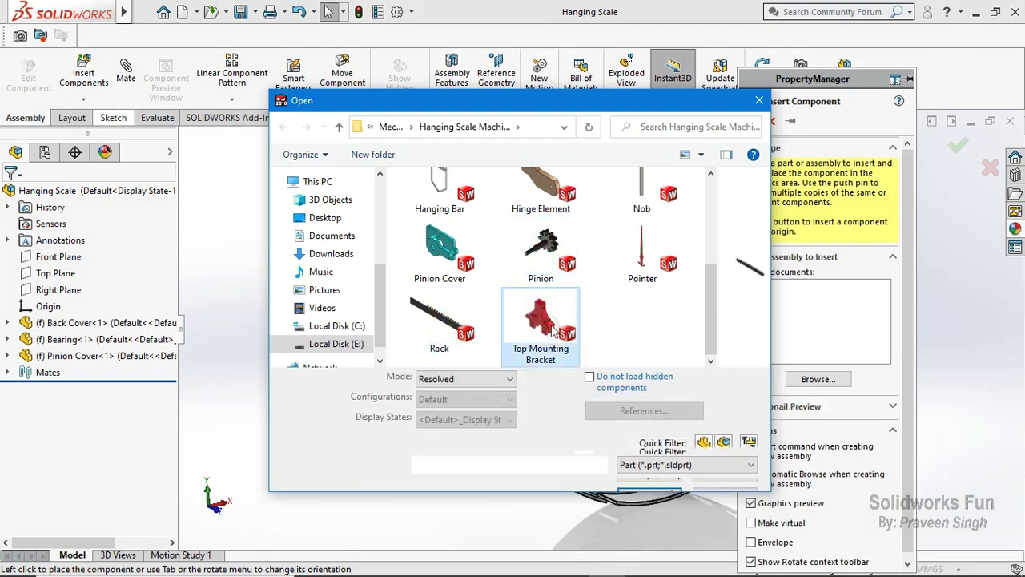
pyautogui.click(644, 496)
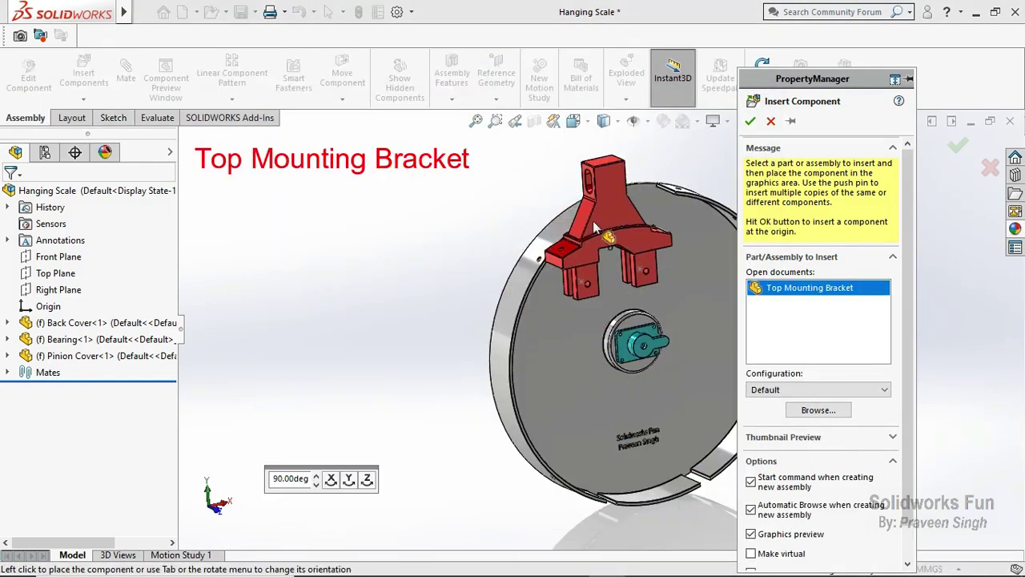
# Place the bracket above the back cover disc and switch to Front view
pyautogui.click(567, 213)
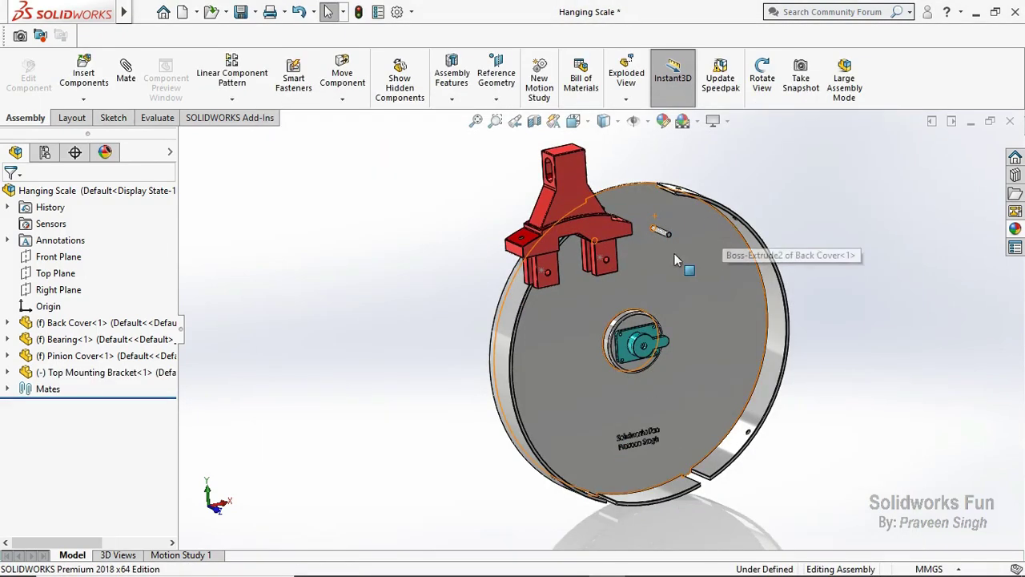
pyautogui.hotkey('ctrl', '1')
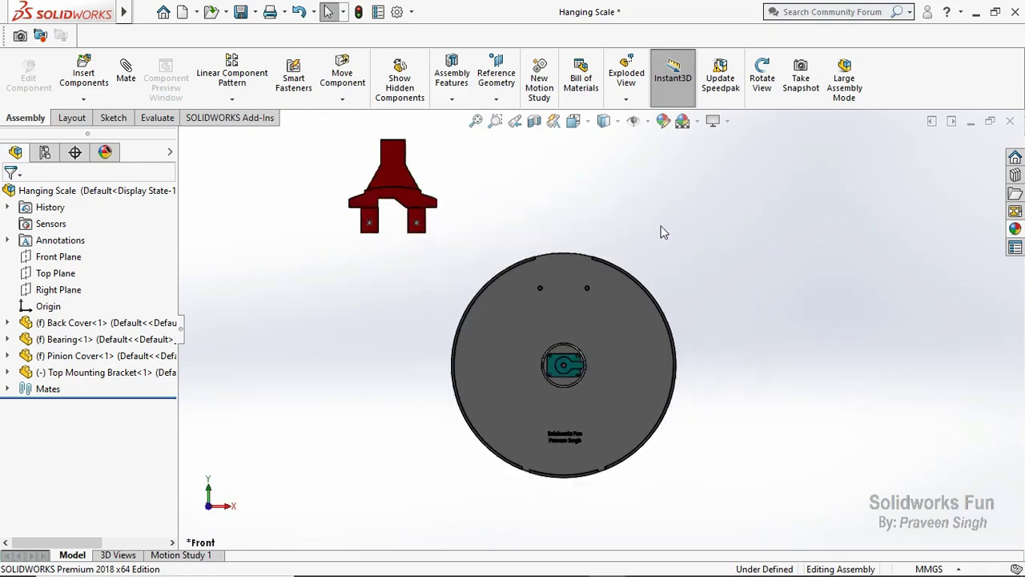
pyautogui.click(11, 372)
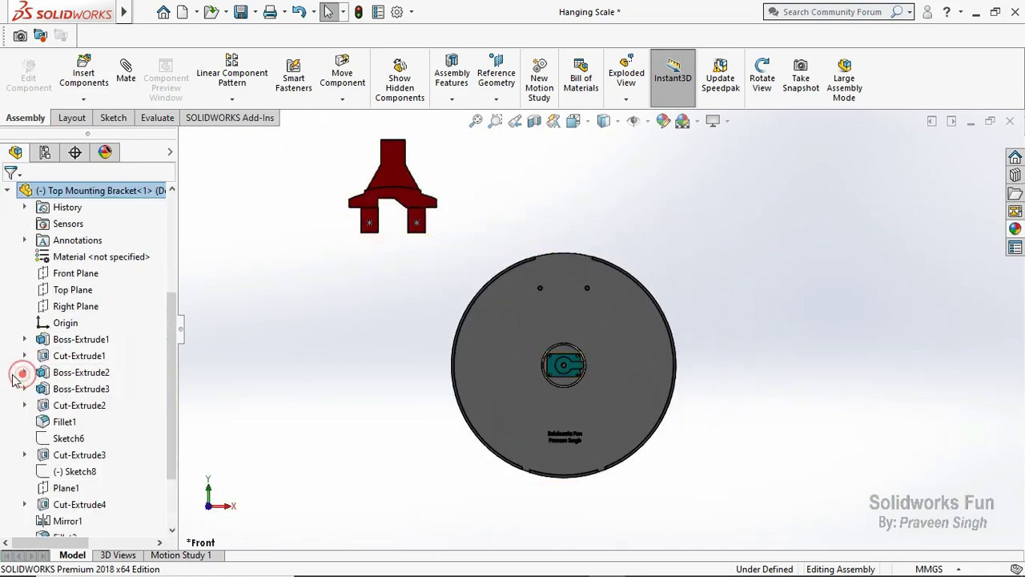
# Mate the bracket's Right Plane coincident with the assembly's Right Plane
pyautogui.click(92, 310)
pyautogui.keyDown('ctrl'); pyautogui.click(78, 290); pyautogui.keyUp('ctrl')
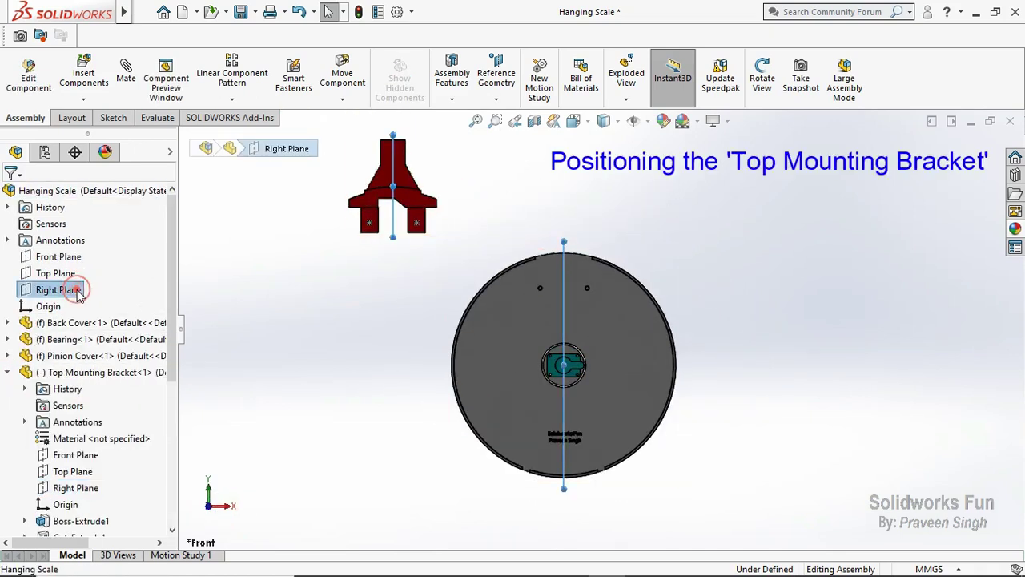
pyautogui.click(90, 298)
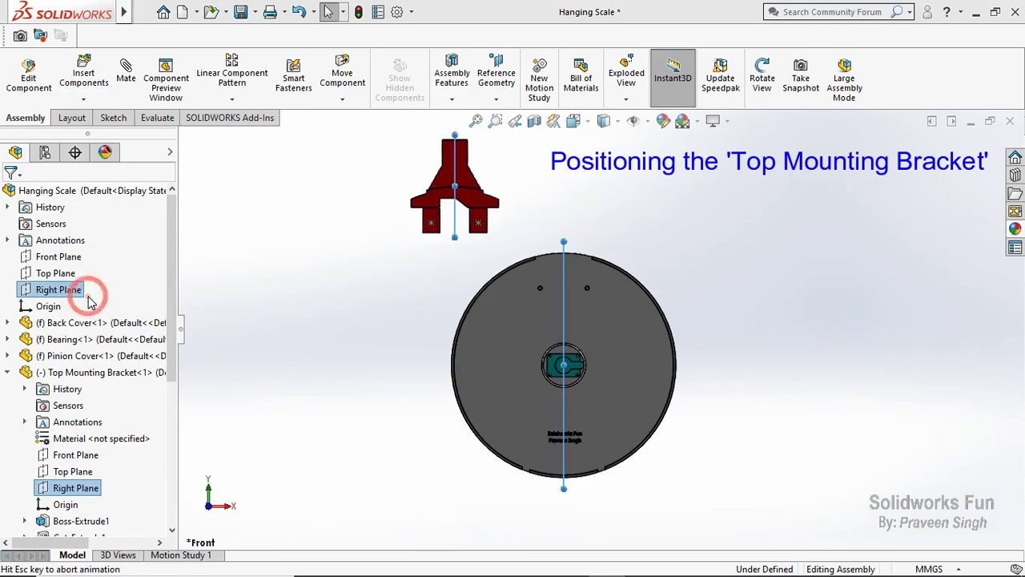
pyautogui.click(8, 373)
pyautogui.scroll(-2, 614, 252)
pyautogui.scroll(-2, 641, 208)
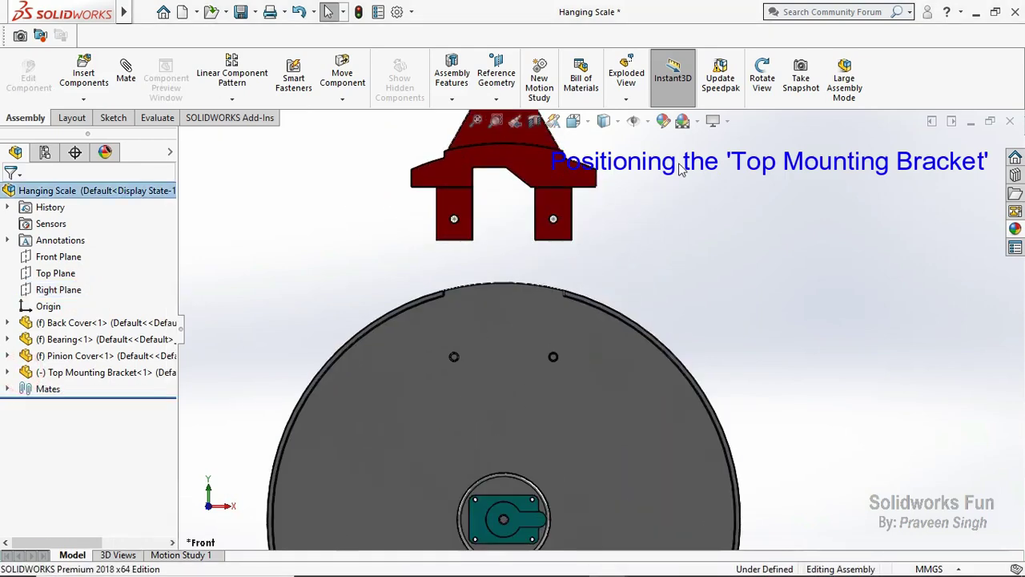
# Mate the bracket's flat face coincident with the back cover's front face
pyautogui.click(761, 77)
pyautogui.moveTo(641, 193)
pyautogui.mouseDown()
pyautogui.moveTo(588, 199)
pyautogui.moveTo(664, 184)
pyautogui.moveTo(636, 244)
pyautogui.mouseUp()
pyautogui.rightClick(637, 244)
pyautogui.click(645, 323)
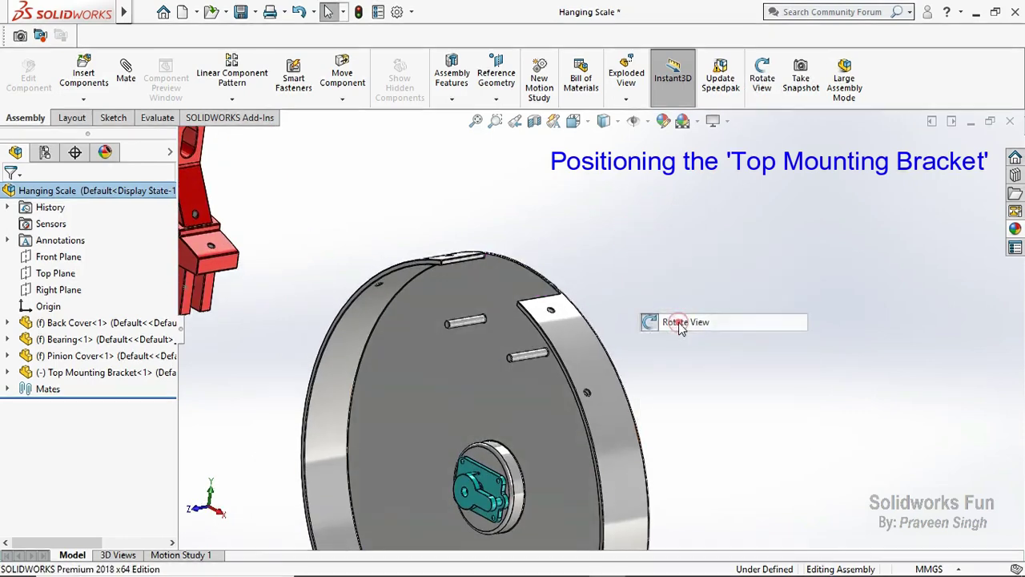
pyautogui.click(497, 319)
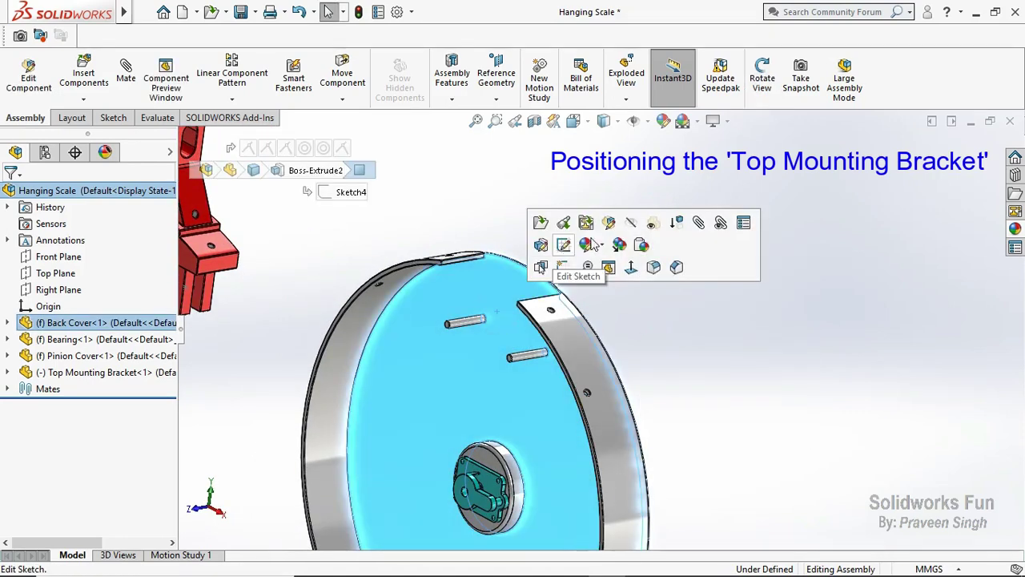
pyautogui.click(762, 77)
pyautogui.moveTo(619, 221); pyautogui.dragTo(469, 235)
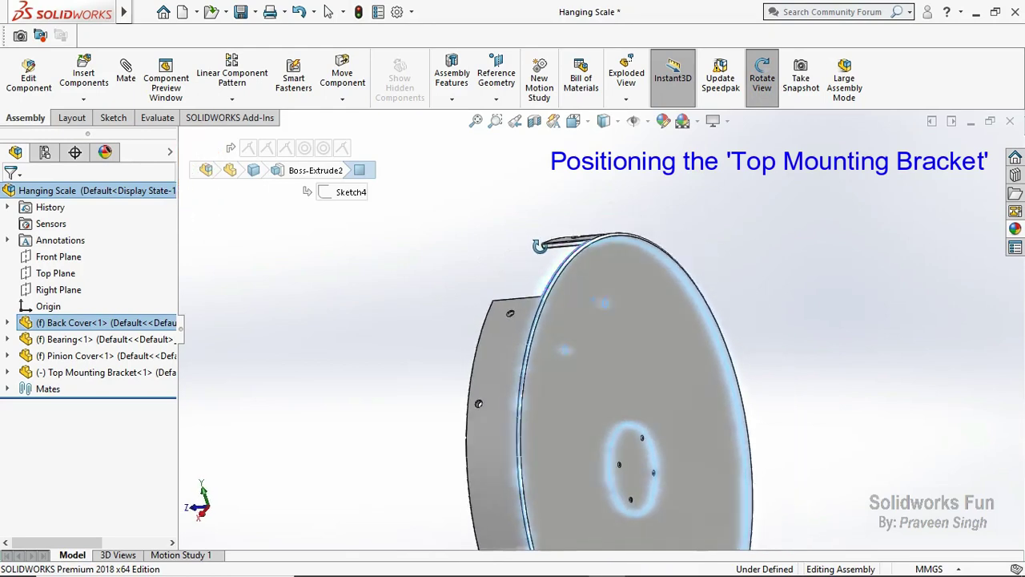
pyautogui.rightClick(455, 243)
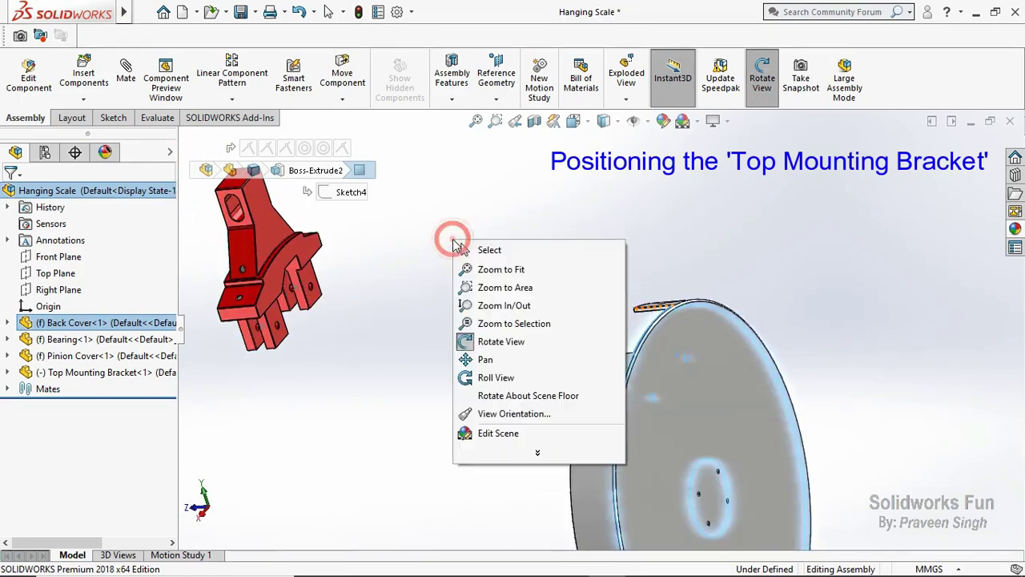
pyautogui.click(486, 341)
pyautogui.keyDown('ctrl'); pyautogui.click(295, 250); pyautogui.keyUp('ctrl')
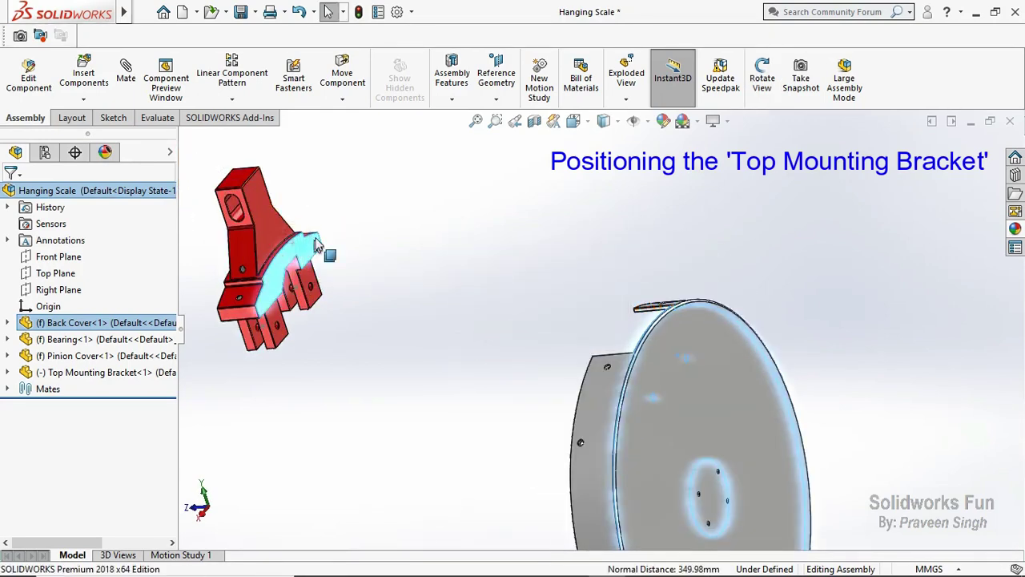
pyautogui.click(337, 230)
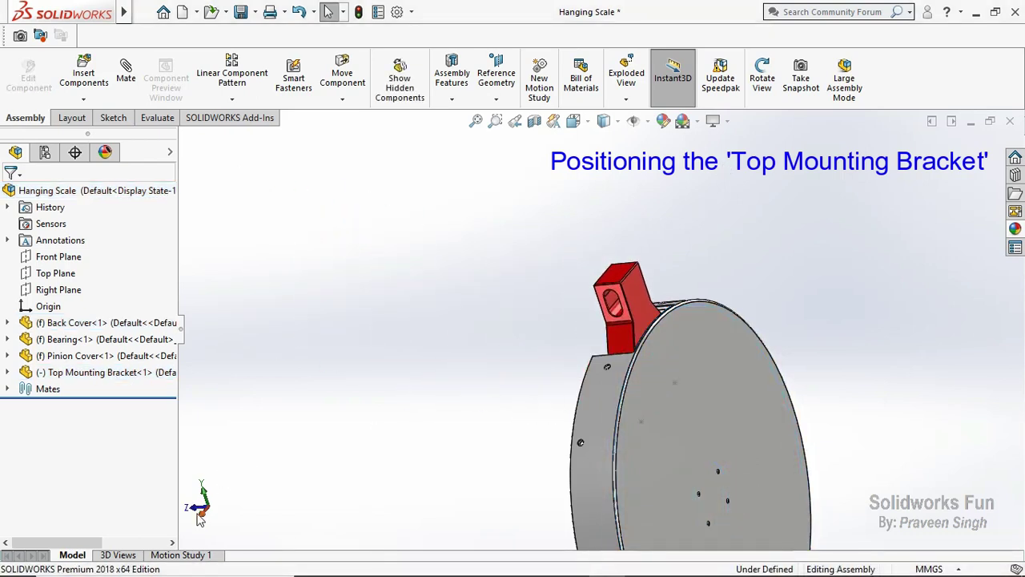
pyautogui.click(761, 77)
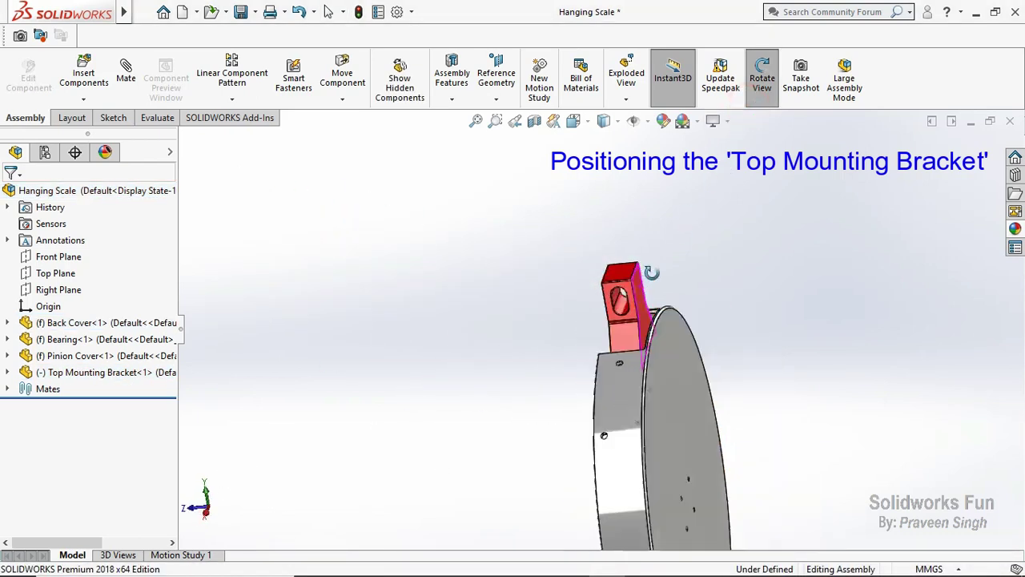
pyautogui.moveTo(688, 272)
pyautogui.mouseDown()
pyautogui.moveTo(740, 273)
pyautogui.moveTo(721, 245)
pyautogui.mouseUp()
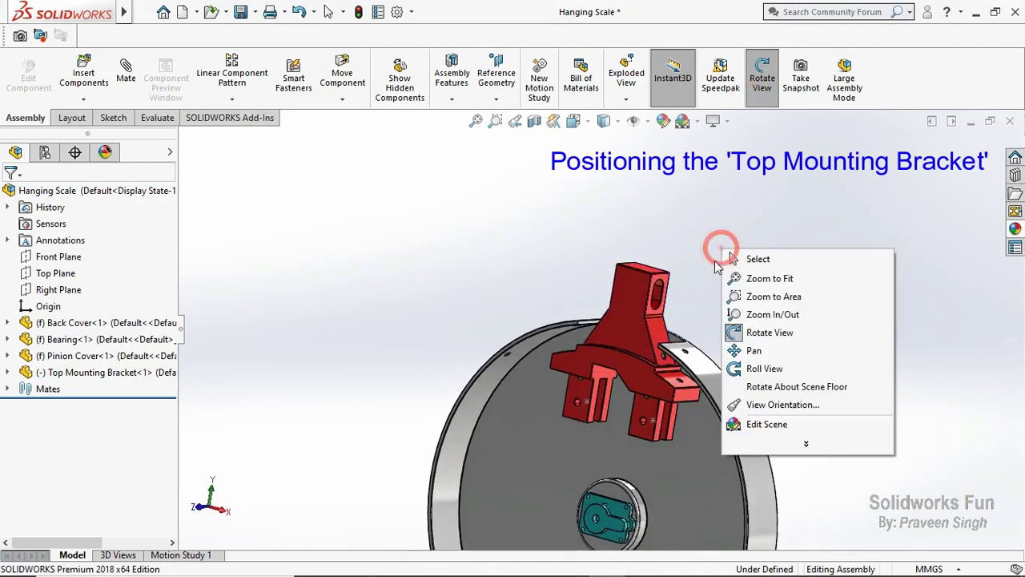
# Drag the Top Mounting Bracket upward clear above the disc rim
pyautogui.rightClick(722, 247)
pyautogui.click(764, 335)
pyautogui.moveTo(653, 353); pyautogui.dragTo(661, 271)
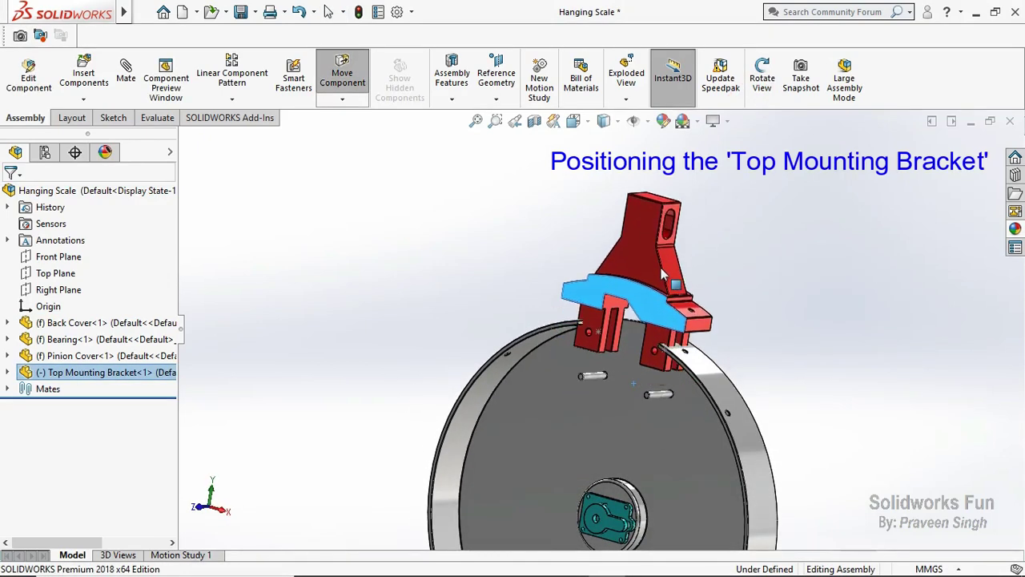
pyautogui.click(512, 281)
pyautogui.scroll(-5, 570, 346)
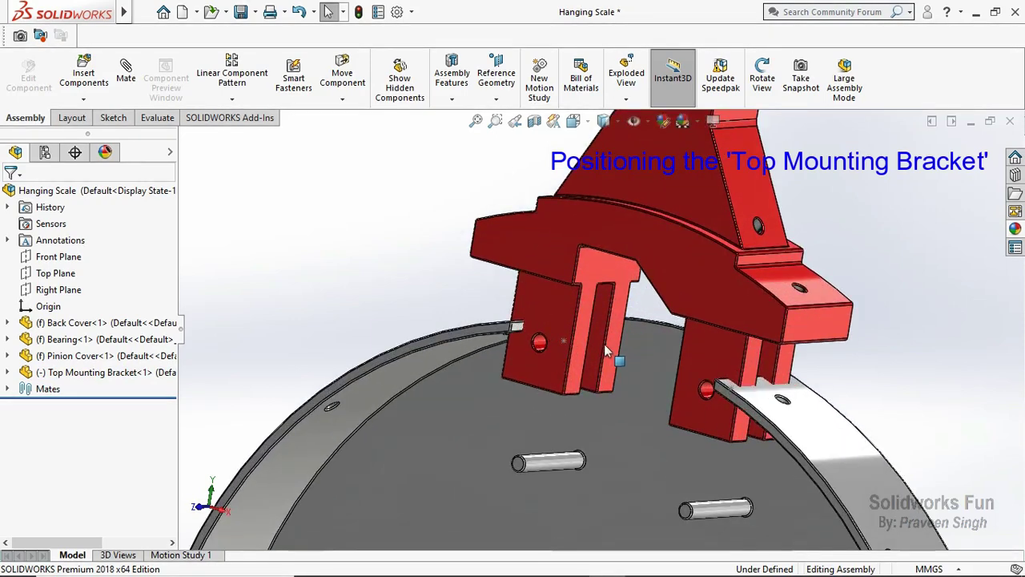
pyautogui.moveTo(570, 346); pyautogui.dragTo(569, 250)
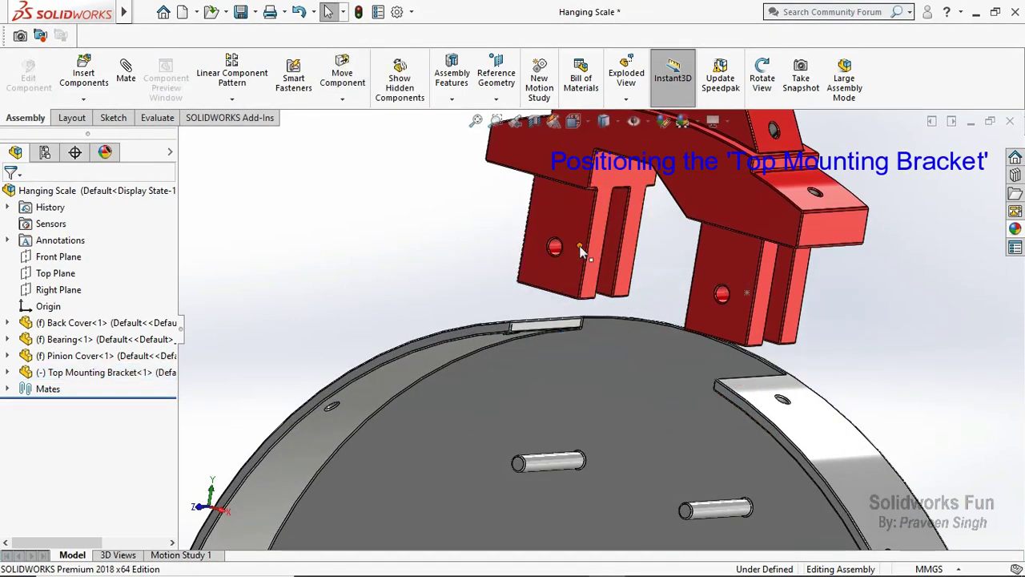
pyautogui.click(626, 230)
pyautogui.press('Escape')
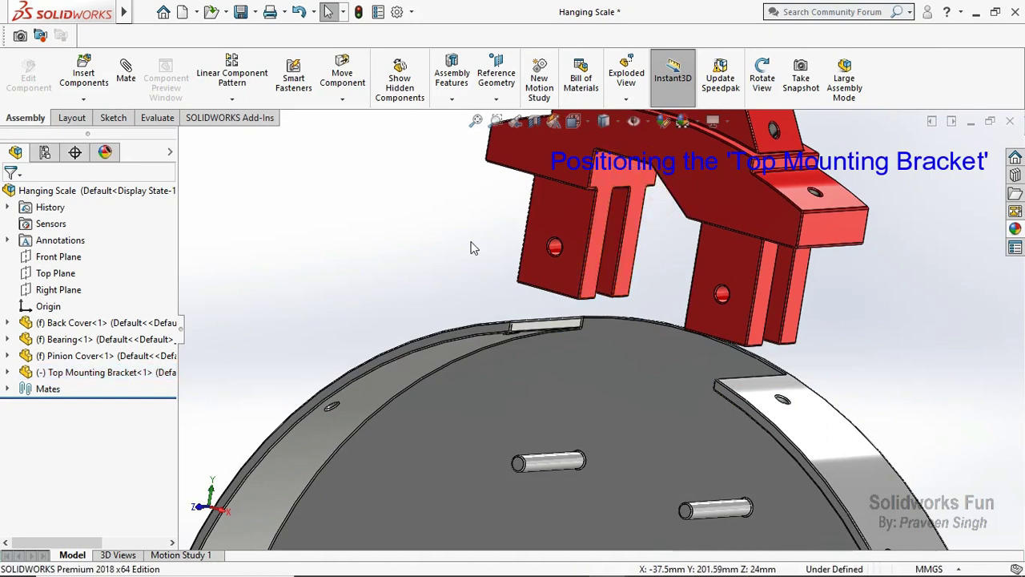
# Save the assembly, rebuilding and saving all modified documents
pyautogui.hotkey('ctrl', 's')
pyautogui.click(312, 234)
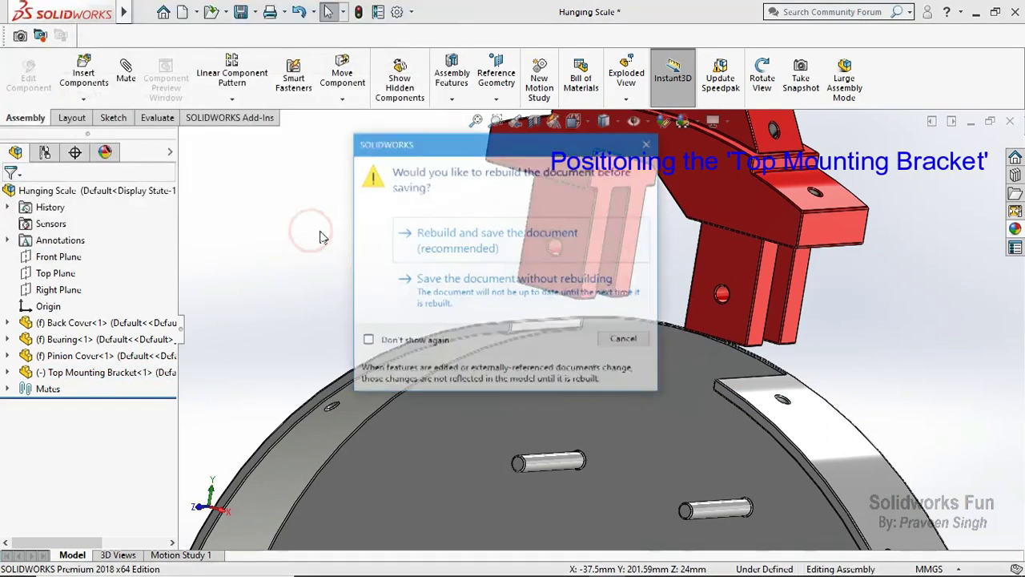
pyautogui.click(494, 240)
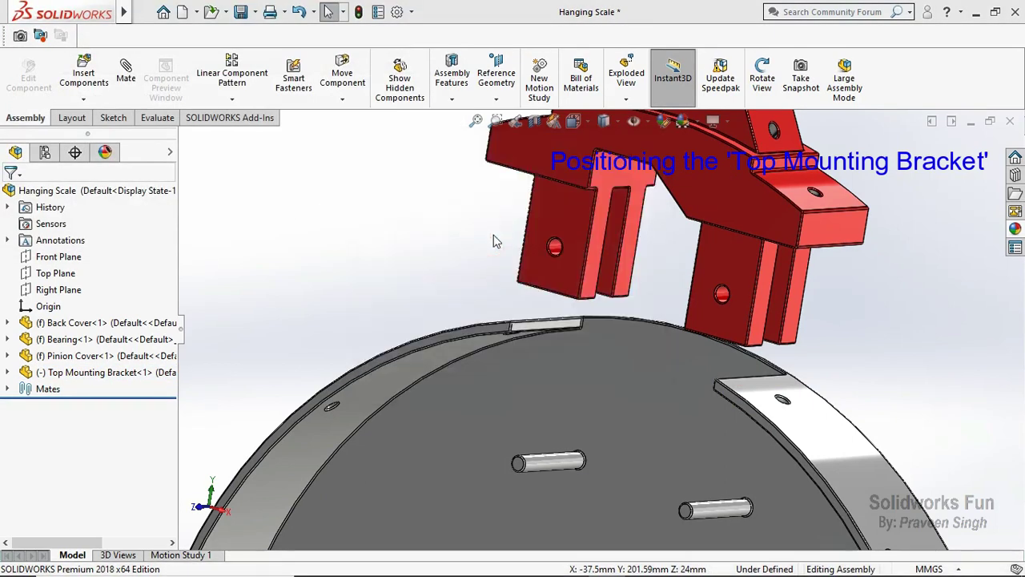
# Make the bracket's leg hole concentric with the back cover pin and fix the bracket
pyautogui.click(557, 247)
pyautogui.keyDown('ctrl'); pyautogui.click(547, 464); pyautogui.keyUp('ctrl')
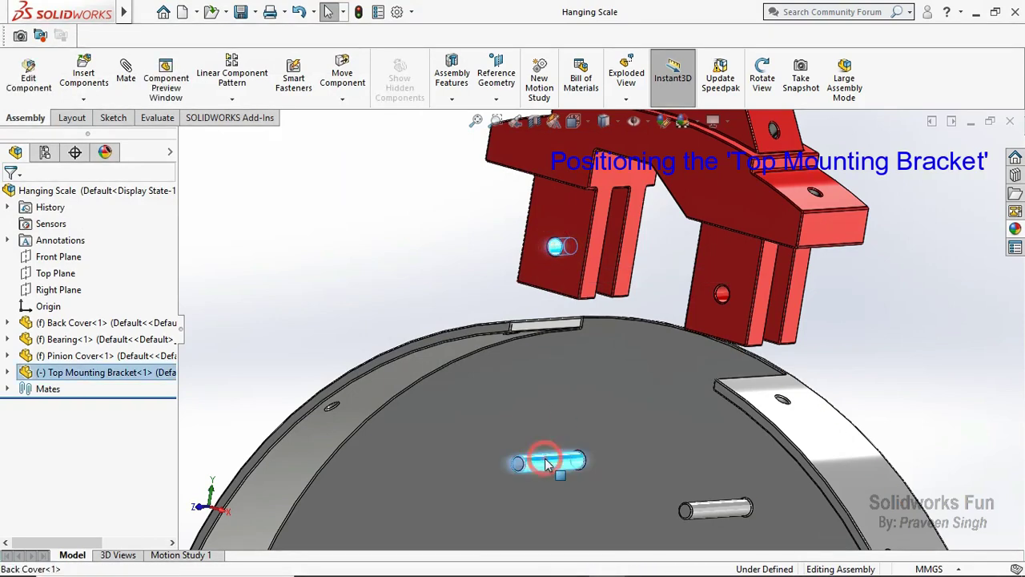
pyautogui.click(643, 449)
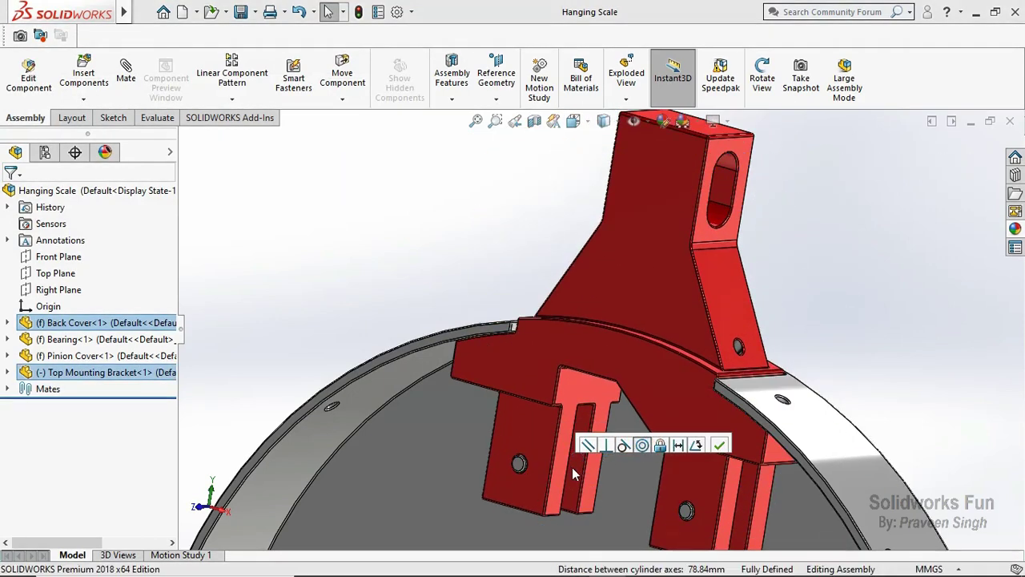
pyautogui.moveTo(618, 477); pyautogui.dragTo(414, 366, button='middle')
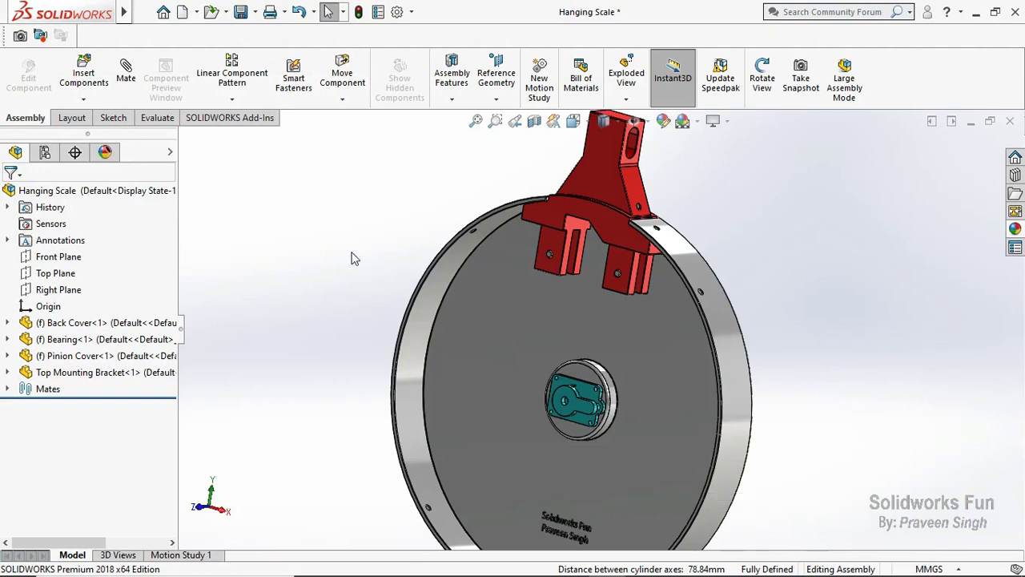
pyautogui.rightClick(136, 376)
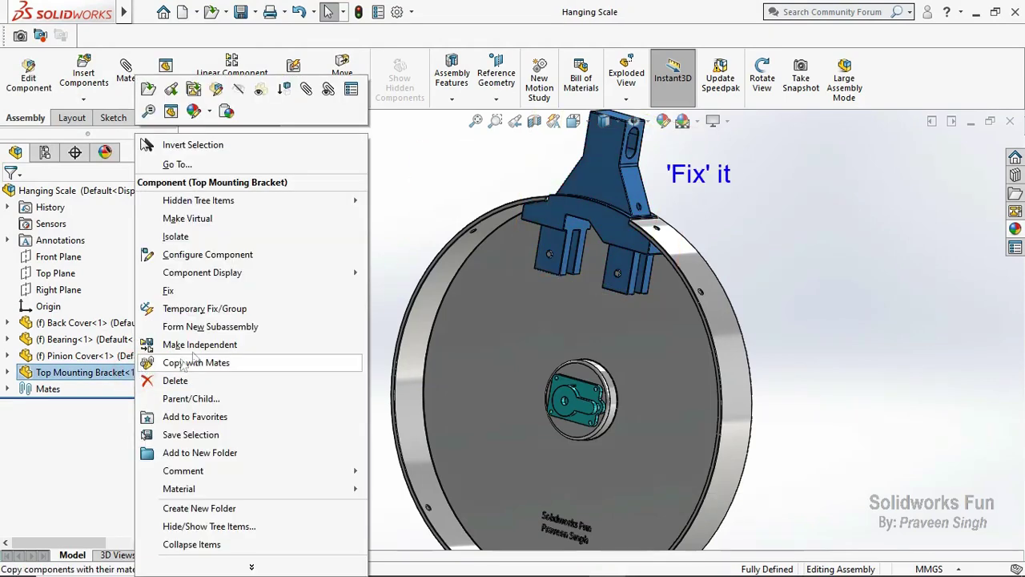
pyautogui.click(253, 290)
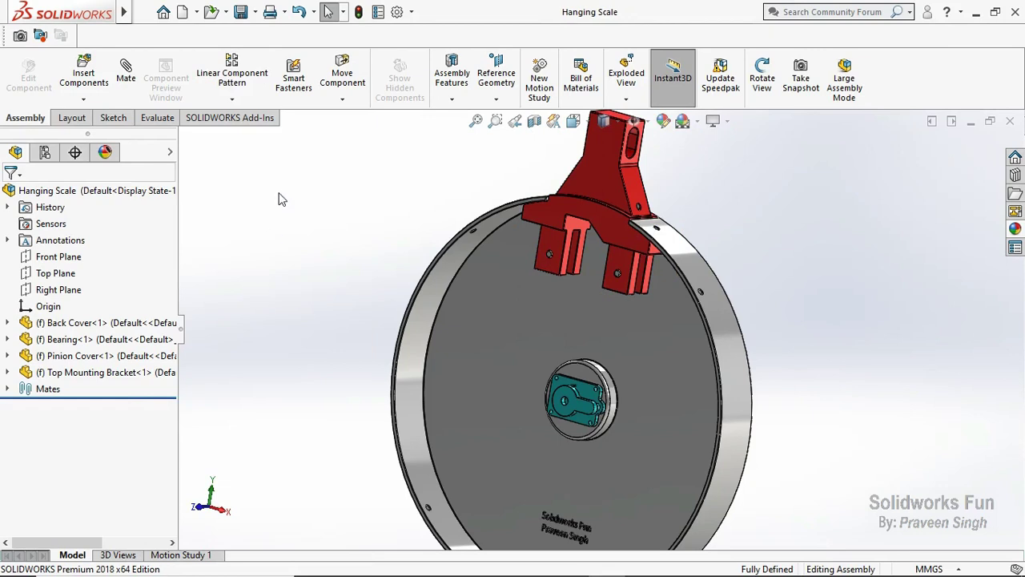
pyautogui.click(95, 102)
# Insert the Hinge Element part beside the assembly
pyautogui.click(105, 118)
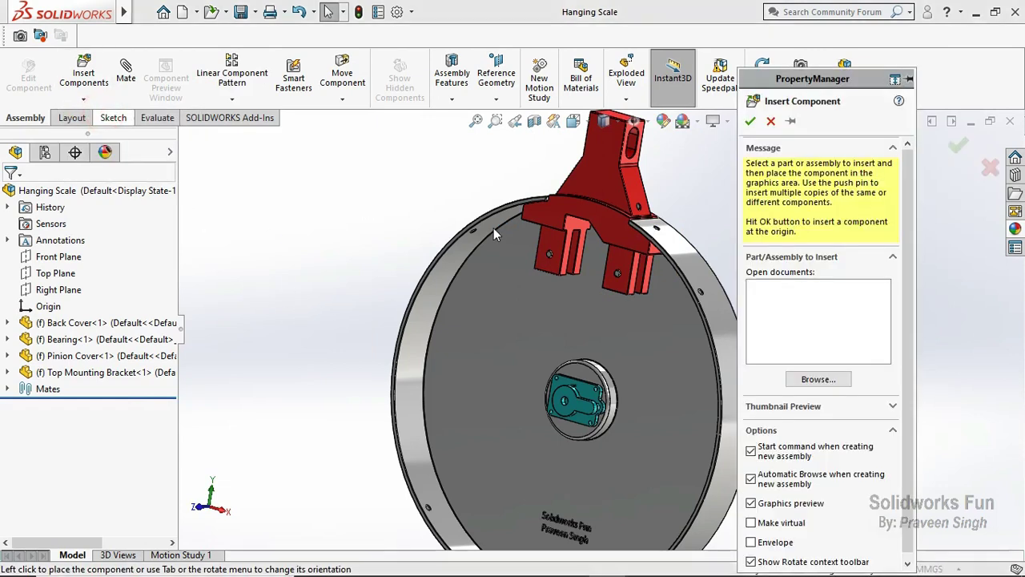
pyautogui.scroll(-1, 541, 275)
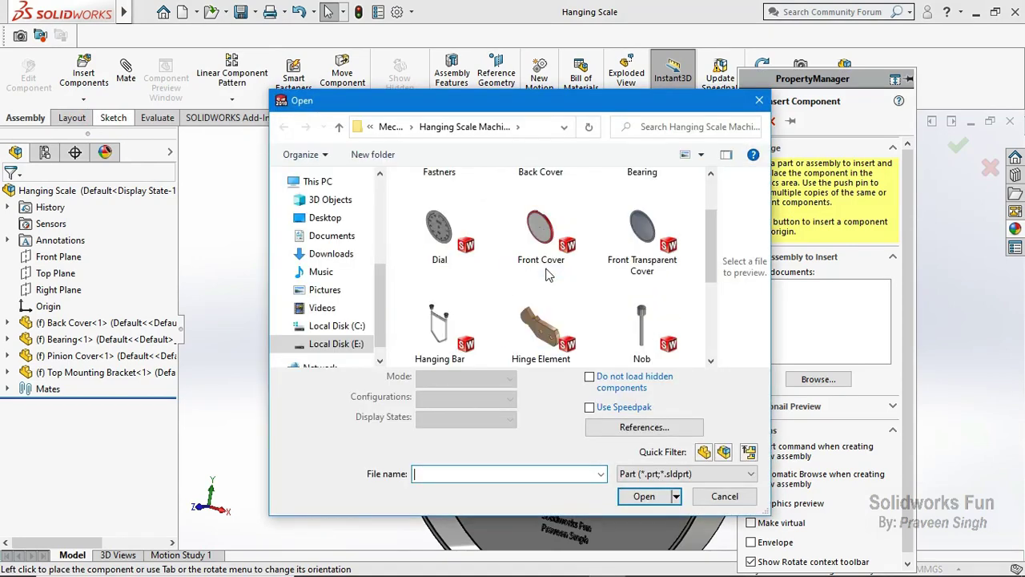
pyautogui.click(545, 324)
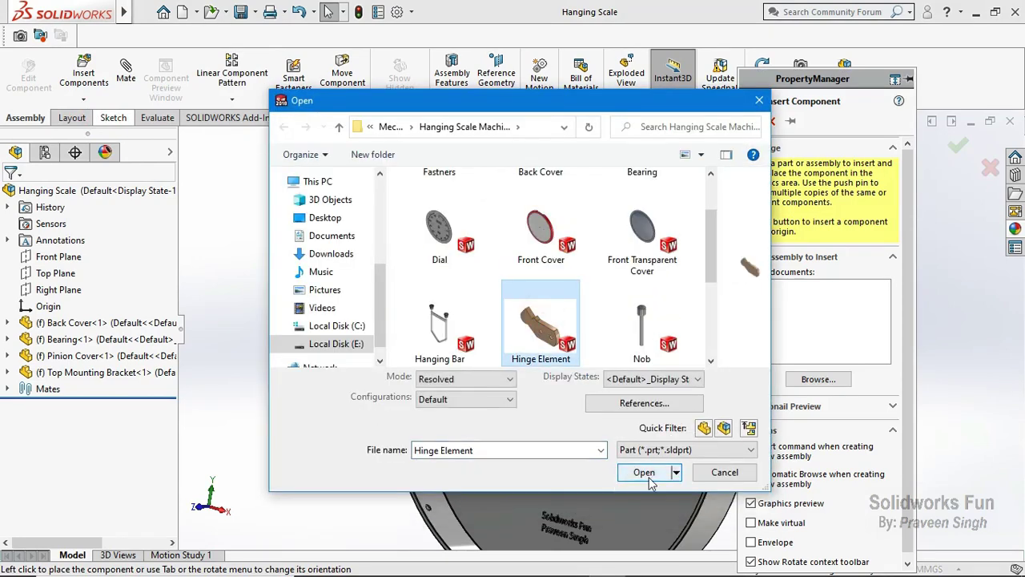
pyautogui.click(646, 473)
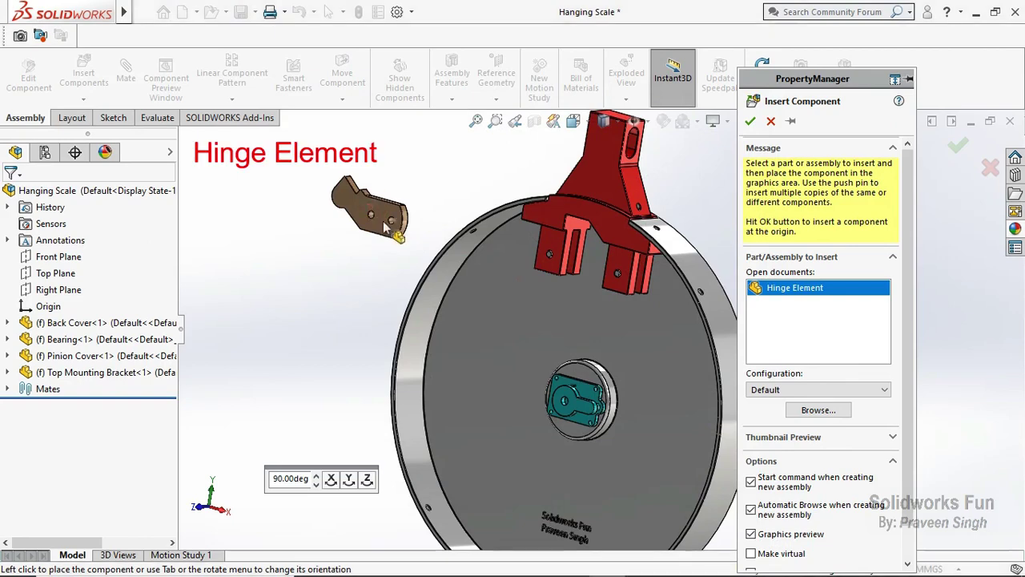
pyautogui.click(369, 220)
pyautogui.scroll(-3, 414, 222)
pyautogui.click(430, 250)
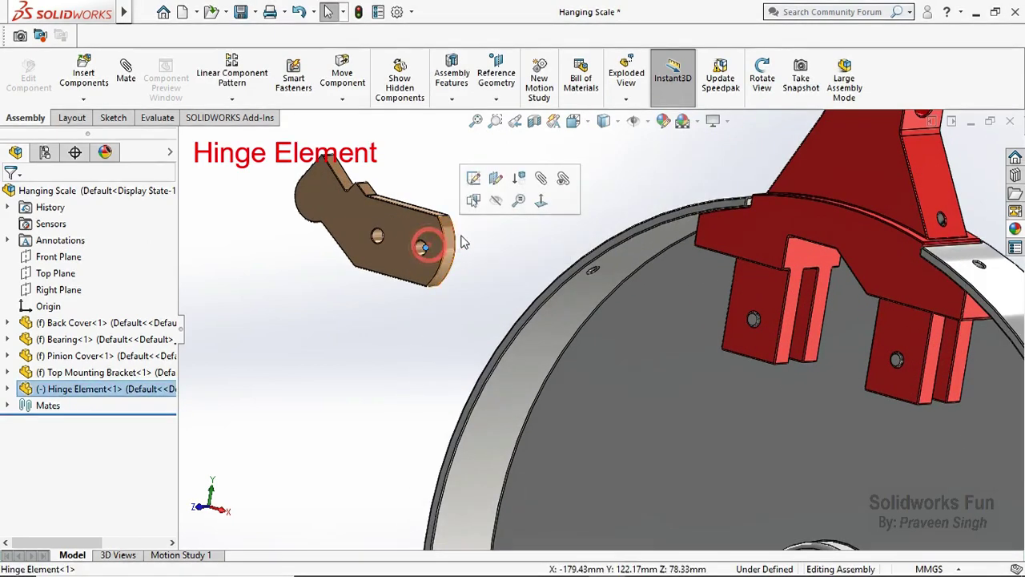
pyautogui.click(497, 209)
# Save the assembly and Ctrl-drag a second copy of the Hinge Element
pyautogui.hotkey('ctrl', 's')
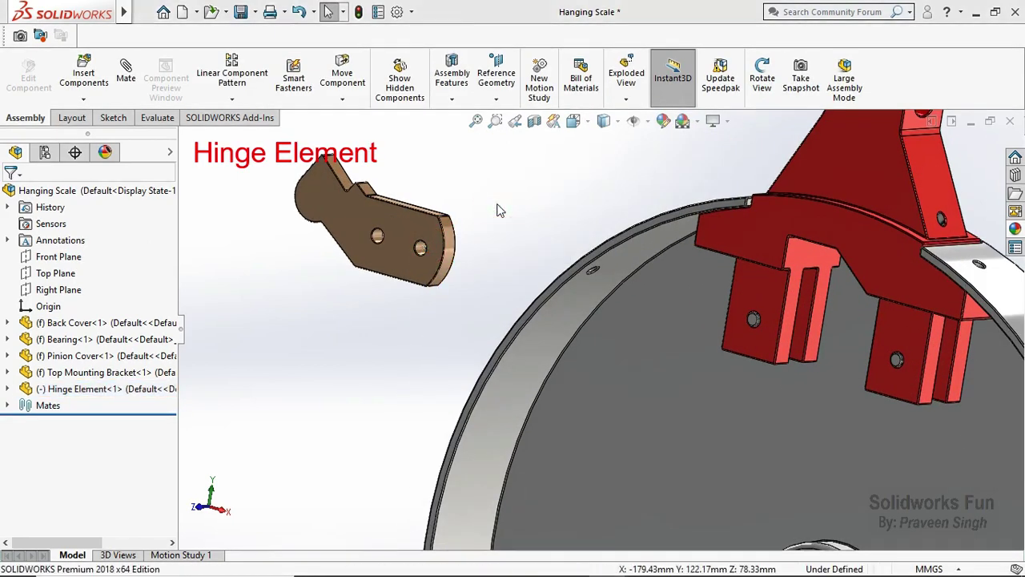
pyautogui.click(352, 232)
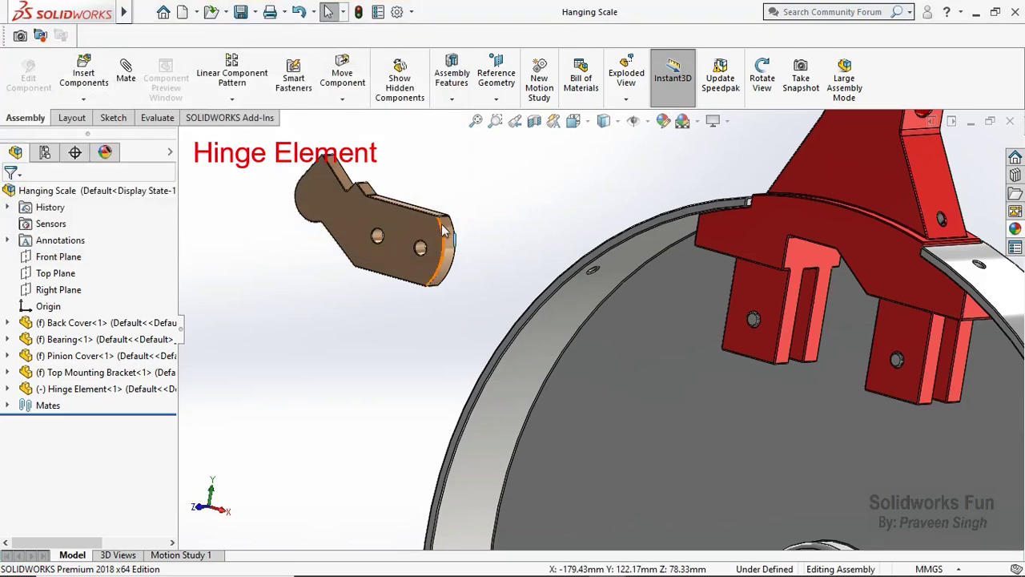
pyautogui.moveTo(352, 233); pyautogui.dragTo(436, 272)
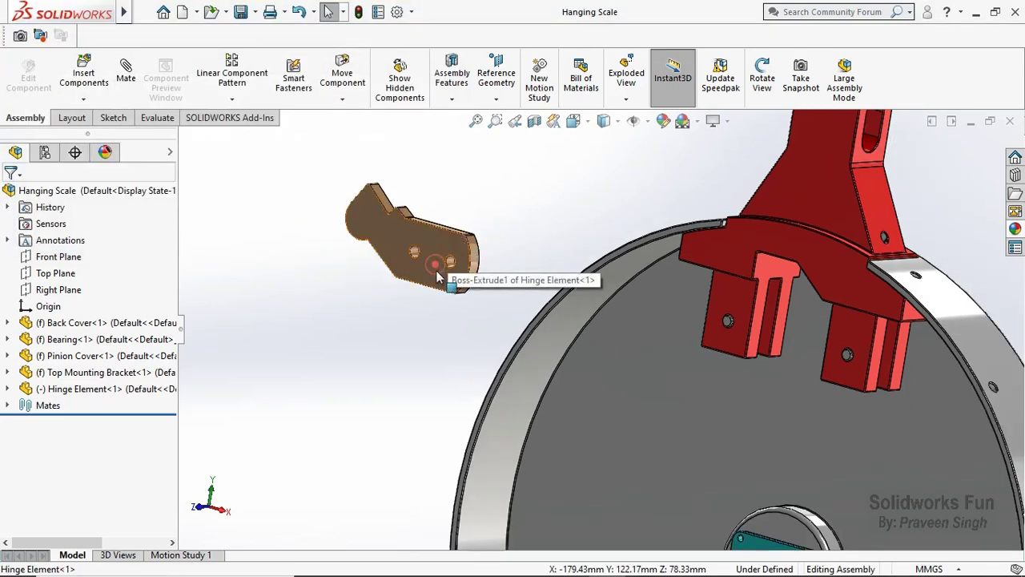
pyautogui.keyDown('ctrl'); pyautogui.moveTo(437, 276); pyautogui.dragTo(393, 355); pyautogui.keyUp('ctrl')
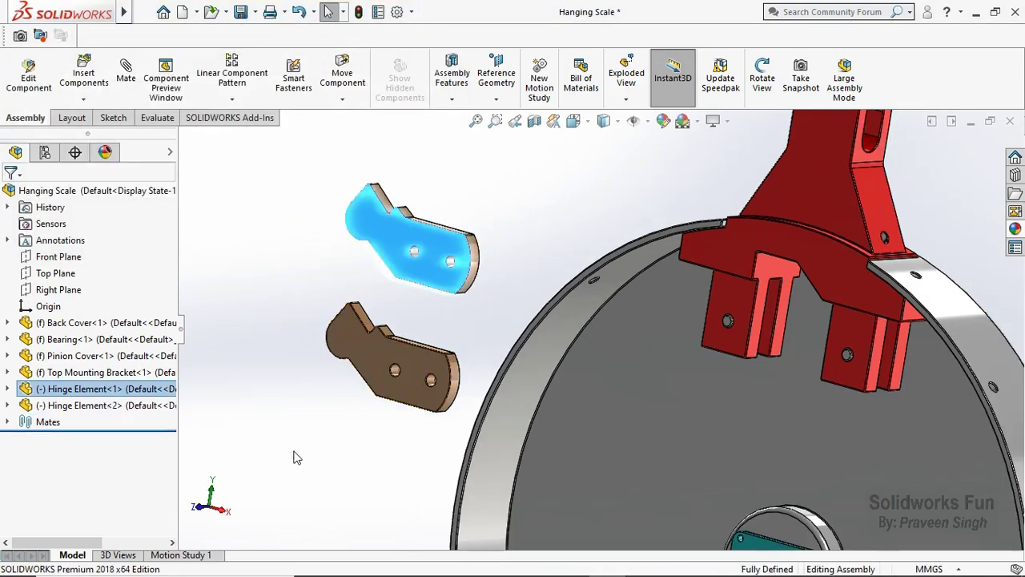
pyautogui.click(294, 457)
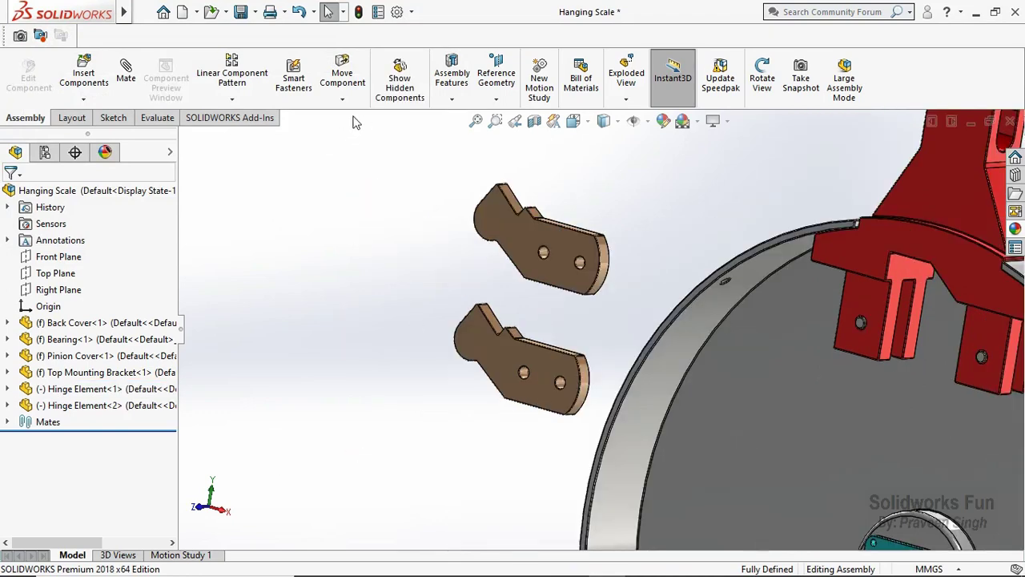
# Free-drag rotate the copied hinge to a nearly horizontal, mirrored orientation
pyautogui.click(342, 100)
pyautogui.click(412, 138)
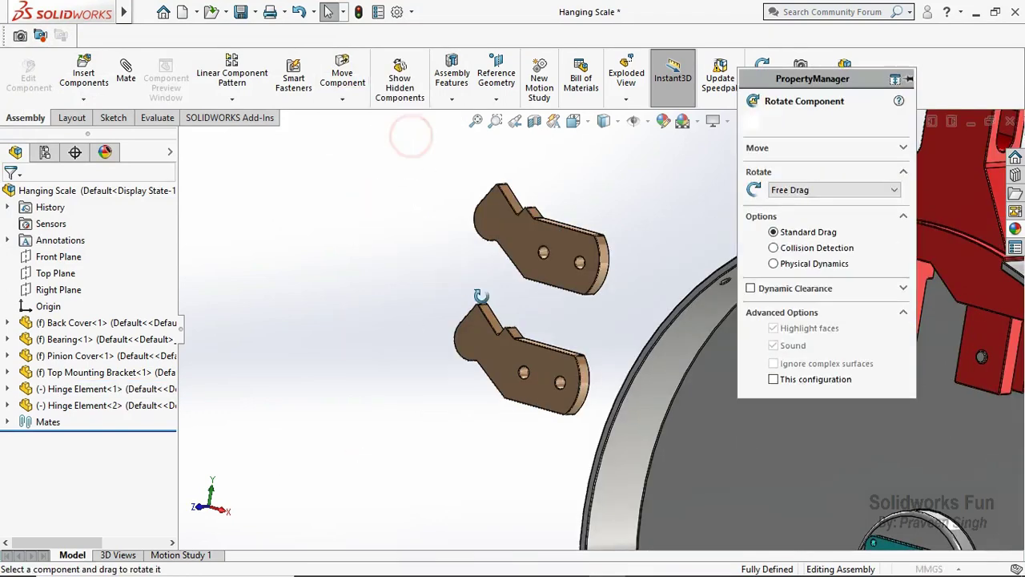
pyautogui.moveTo(581, 313)
pyautogui.mouseDown()
pyautogui.moveTo(510, 343)
pyautogui.moveTo(478, 297)
pyautogui.mouseUp()
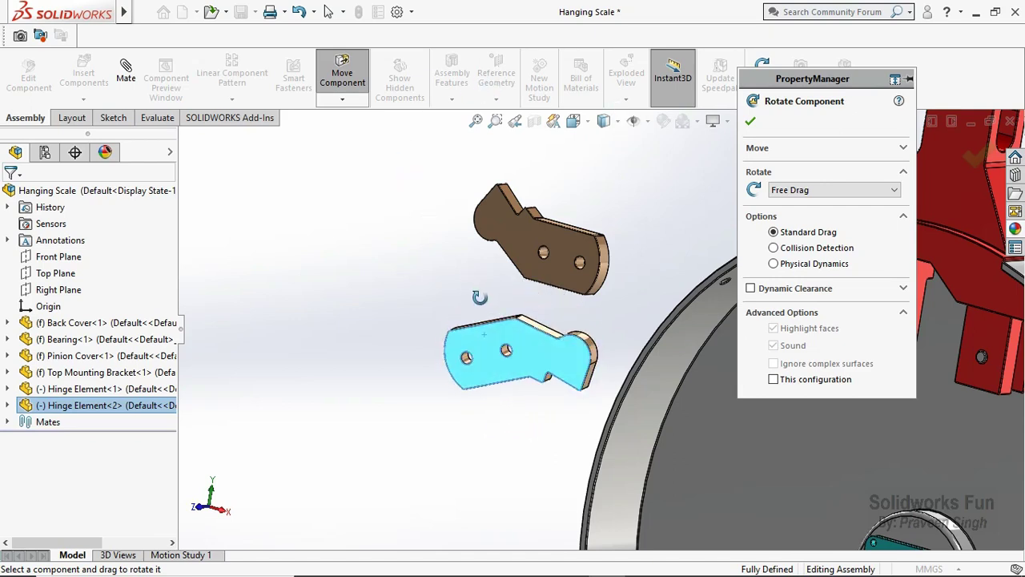
pyautogui.click(752, 121)
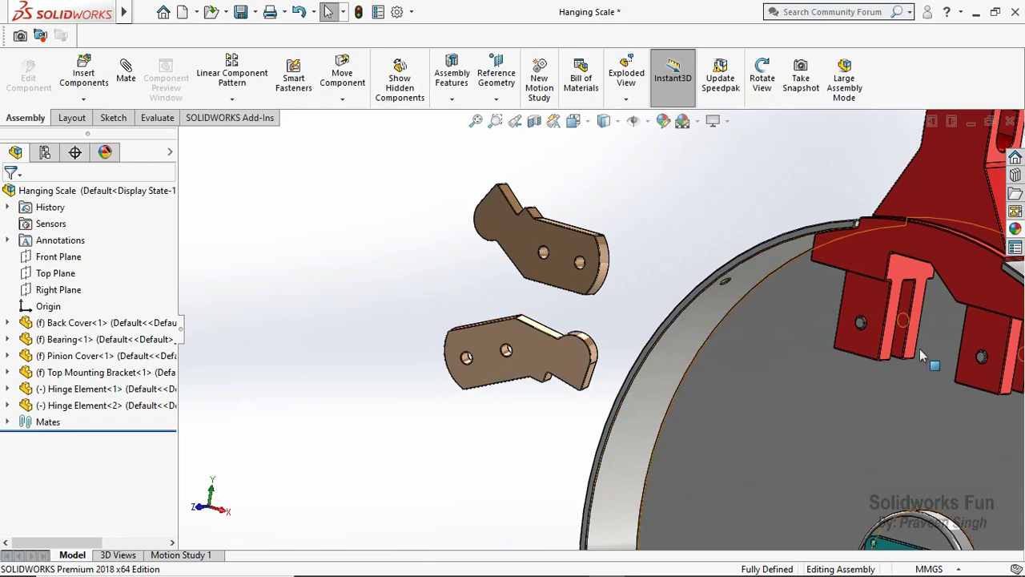
# Hide the back cover and concentric-mate the lower hinge's hole to the bracket hole
pyautogui.scroll(-5, 921, 356)
pyautogui.scroll(-5, 824, 322)
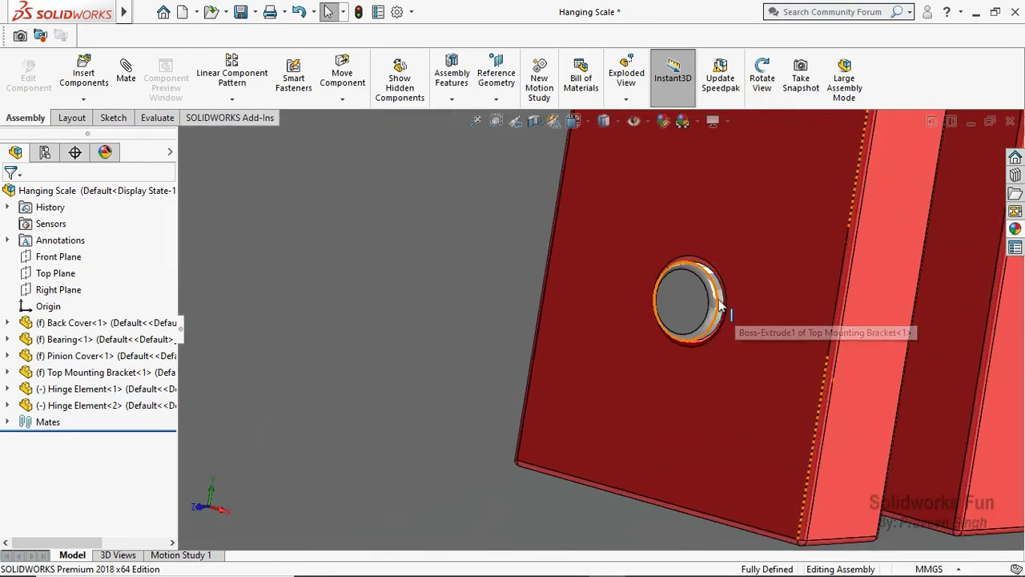
pyautogui.click(721, 315)
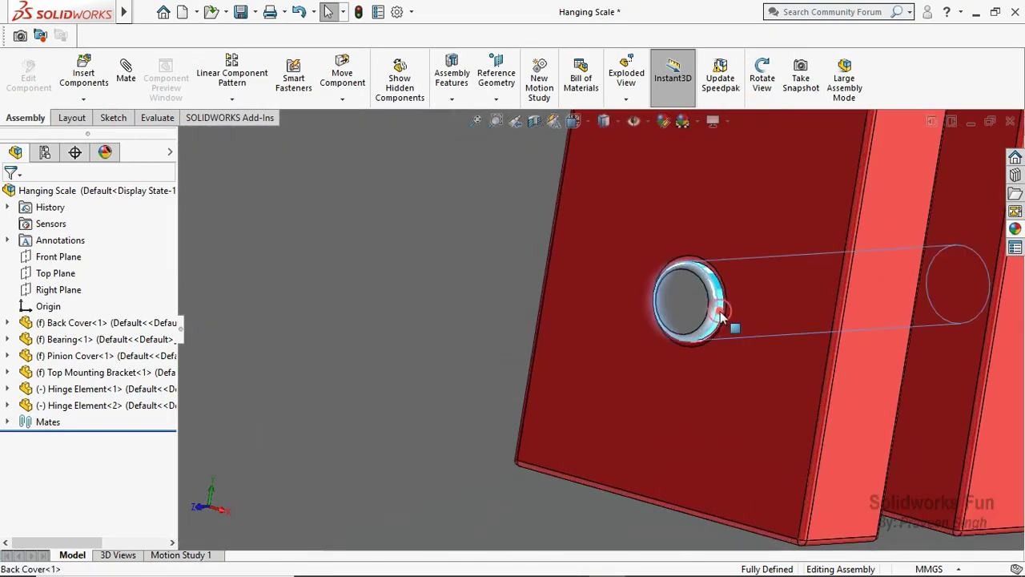
pyautogui.press('Tab')
pyautogui.scroll(-3, 258, 359)
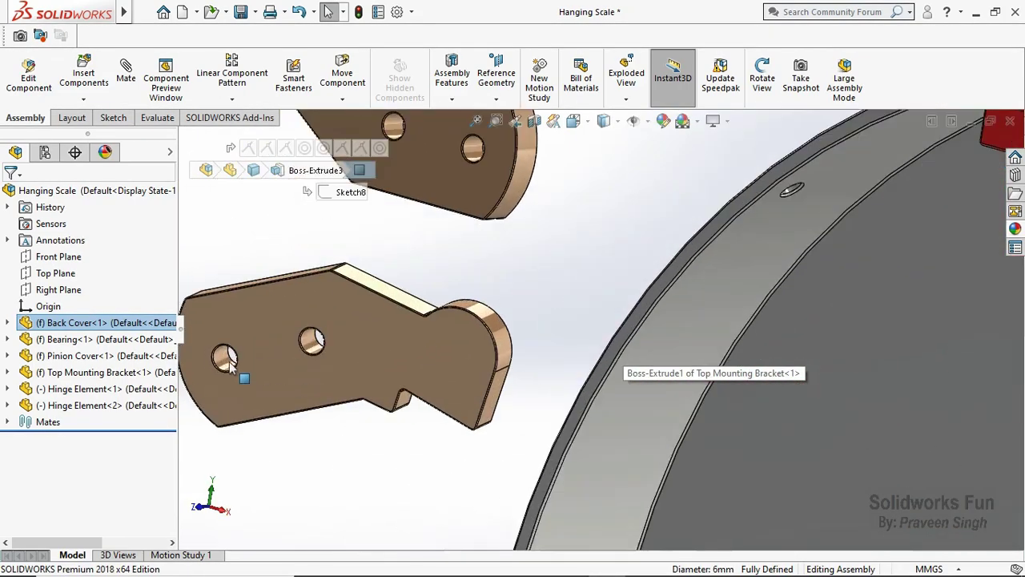
pyautogui.keyDown('ctrl'); pyautogui.click(318, 343); pyautogui.keyUp('ctrl')
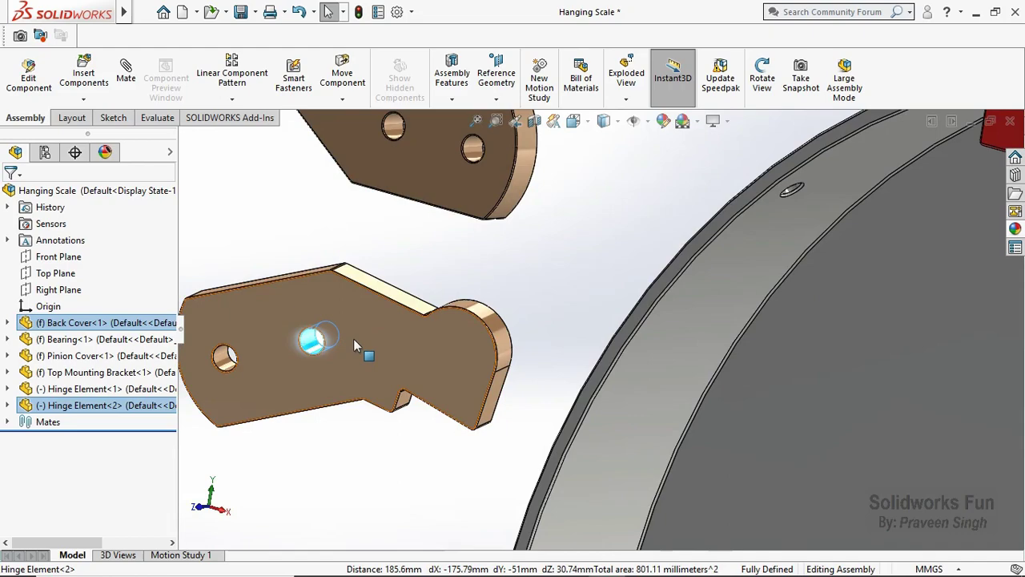
pyautogui.scroll(3, 353, 339)
pyautogui.scroll(1, 353, 339)
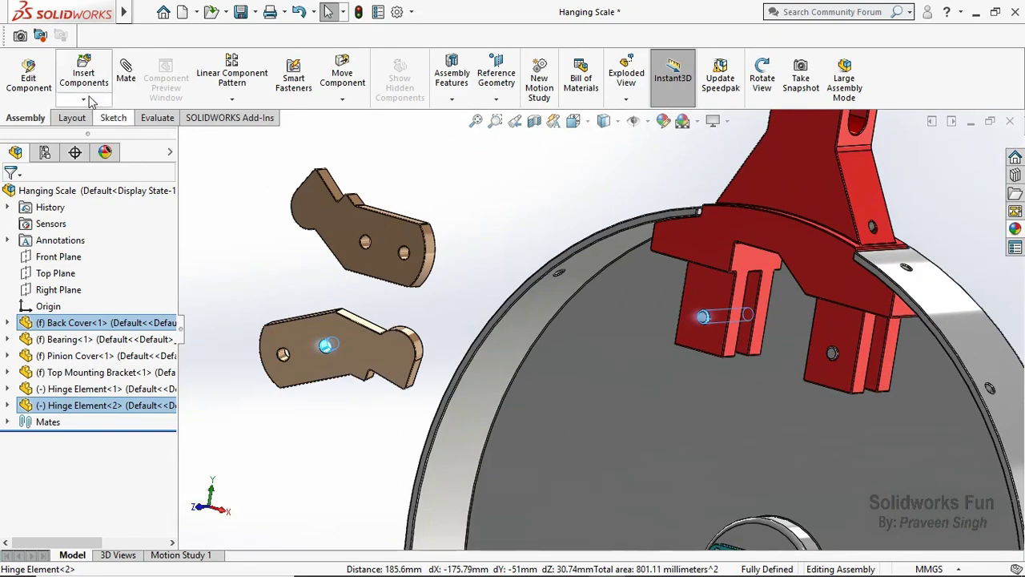
pyautogui.click(126, 72)
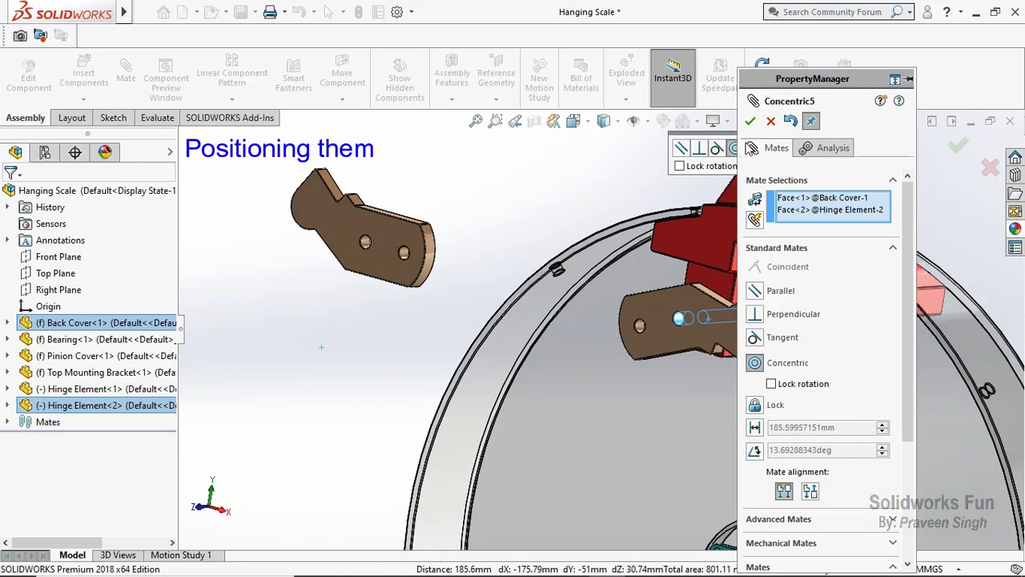
pyautogui.click(750, 121)
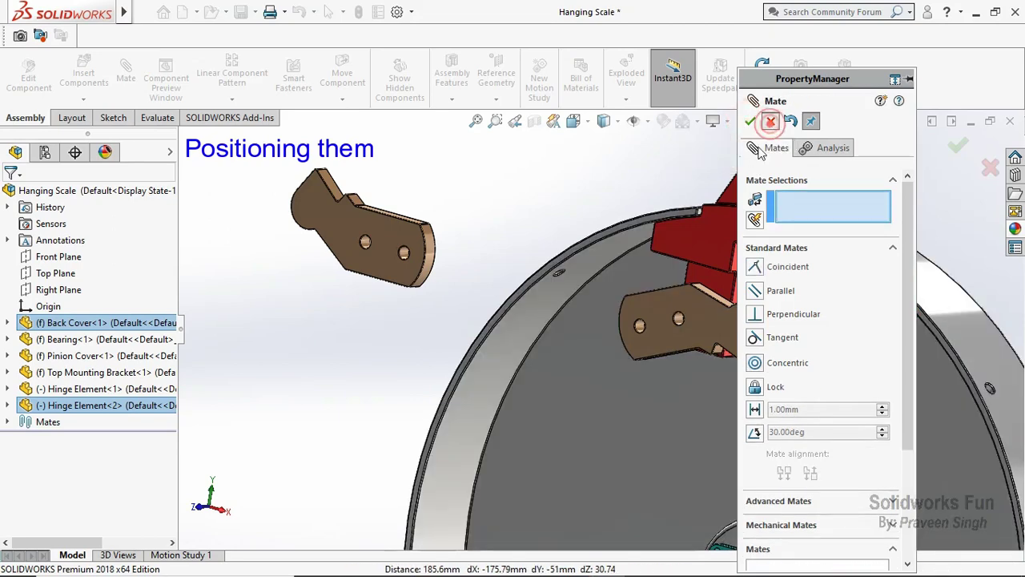
pyautogui.click(749, 121)
# Hide the back cover again and make the first hinge's hole concentric with the bracket hole
pyautogui.scroll(-3, 744, 373)
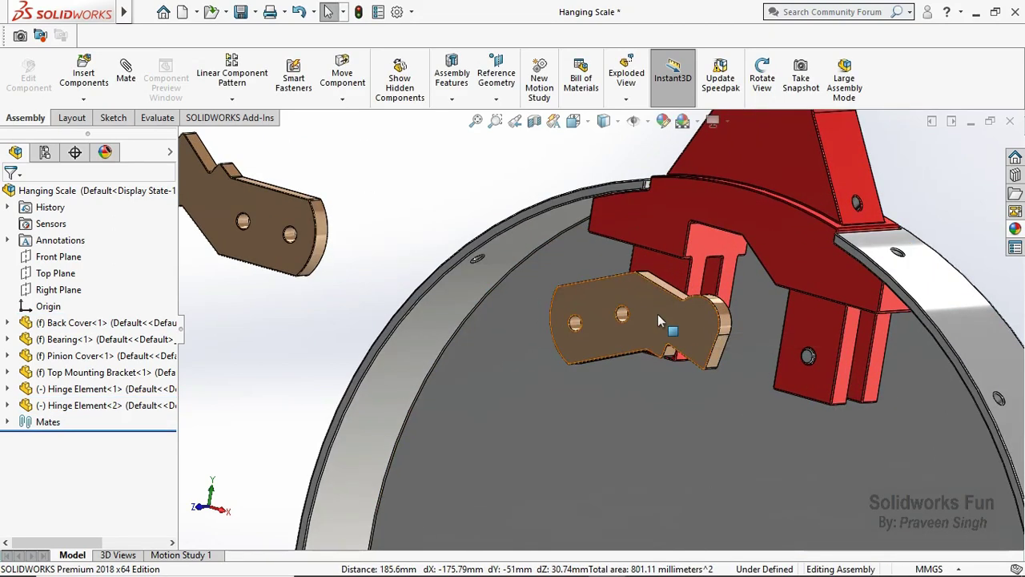
pyautogui.click(593, 197)
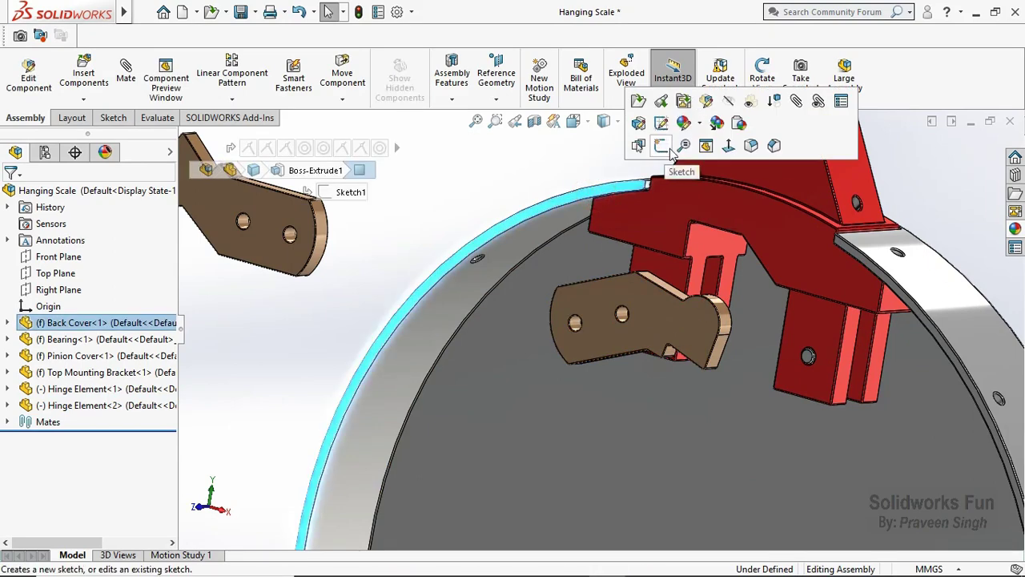
pyautogui.click(725, 103)
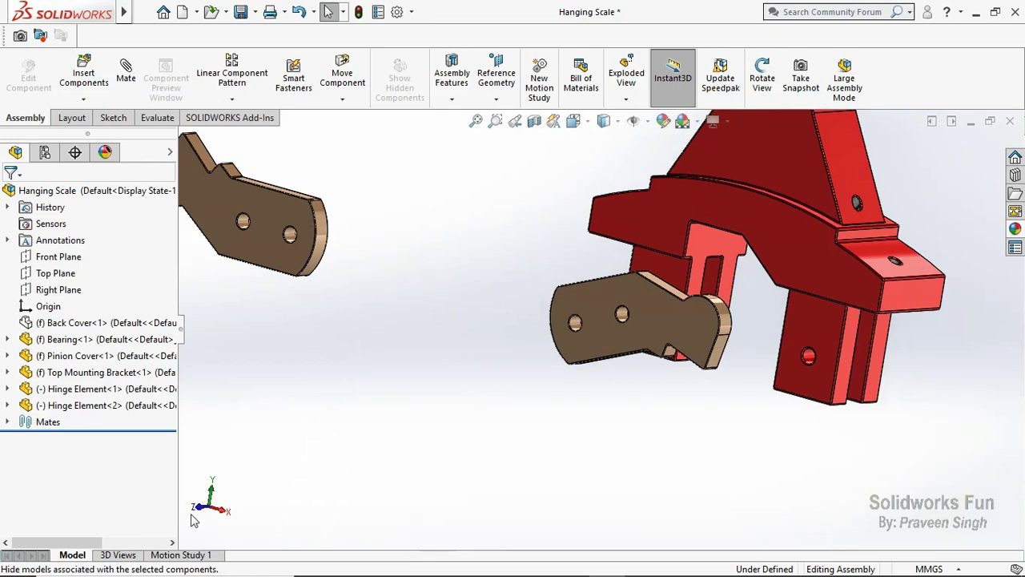
pyautogui.click(239, 220)
pyautogui.scroll(1, 551, 325)
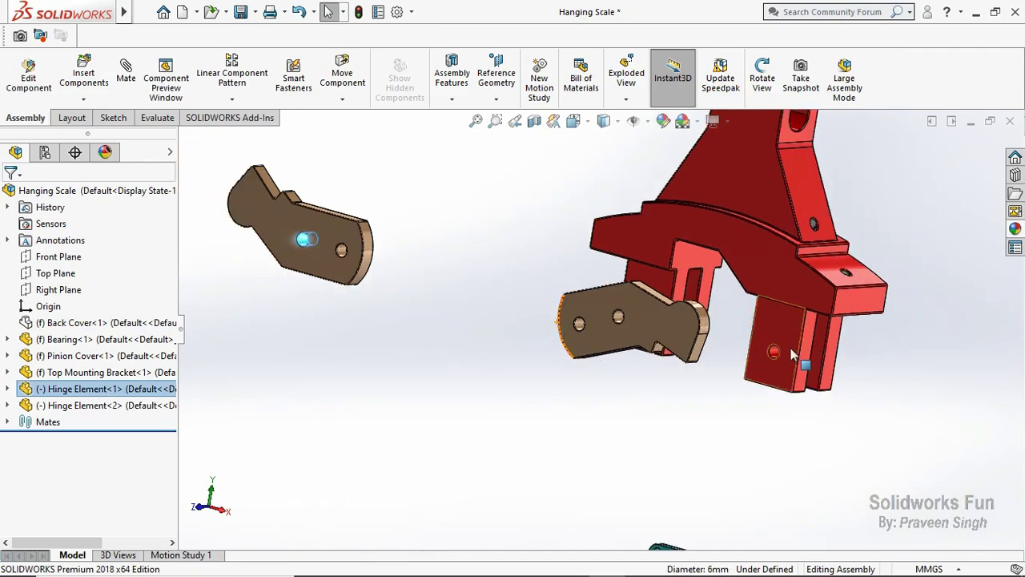
pyautogui.scroll(-2, 774, 353)
pyautogui.click(732, 356)
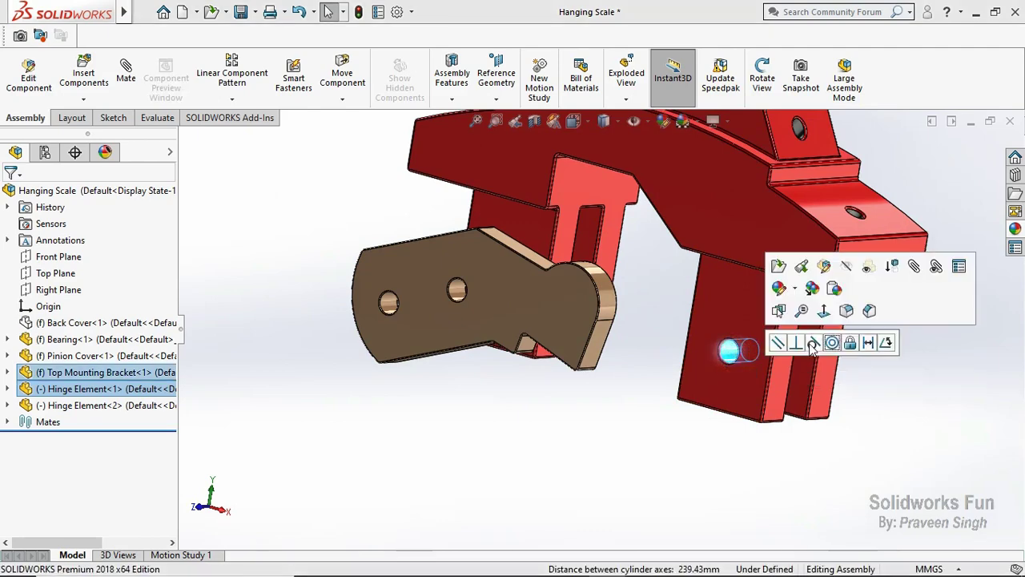
pyautogui.click(832, 345)
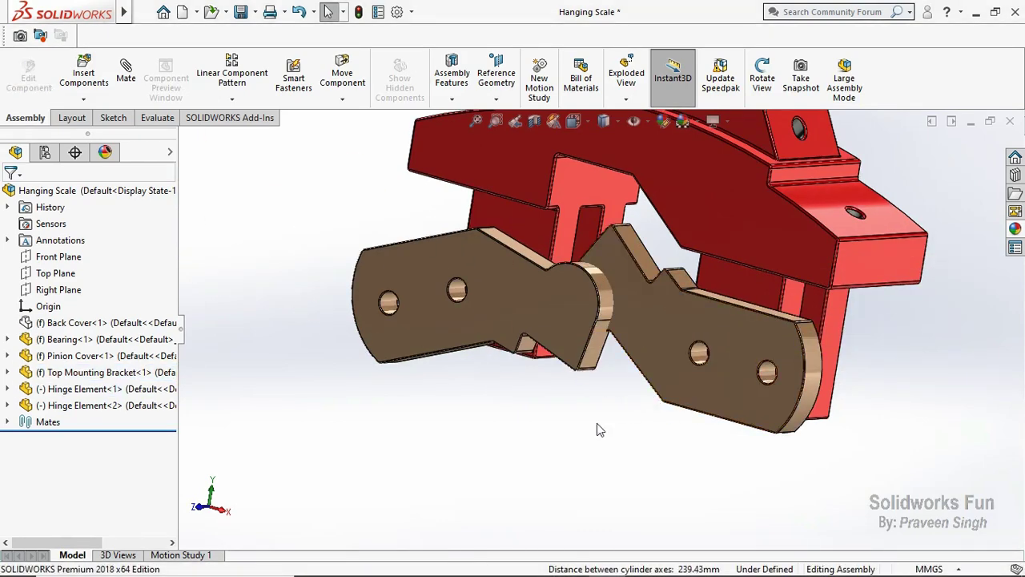
pyautogui.scroll(1, 597, 425)
pyautogui.click(218, 510)
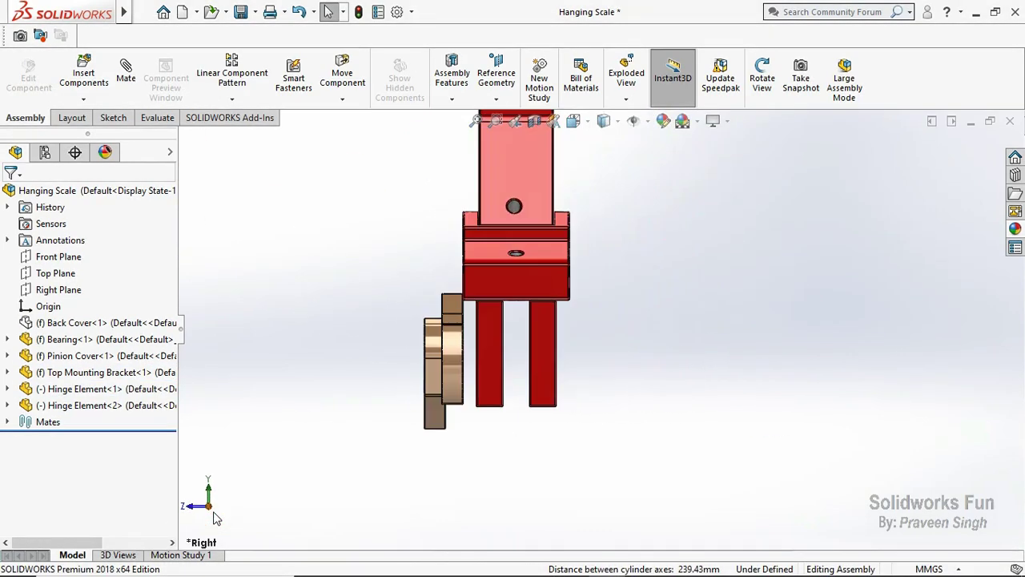
# Multi-mate the bracket's Front Plane coincident with both Hinge Elements' Front Planes
pyautogui.click(8, 373)
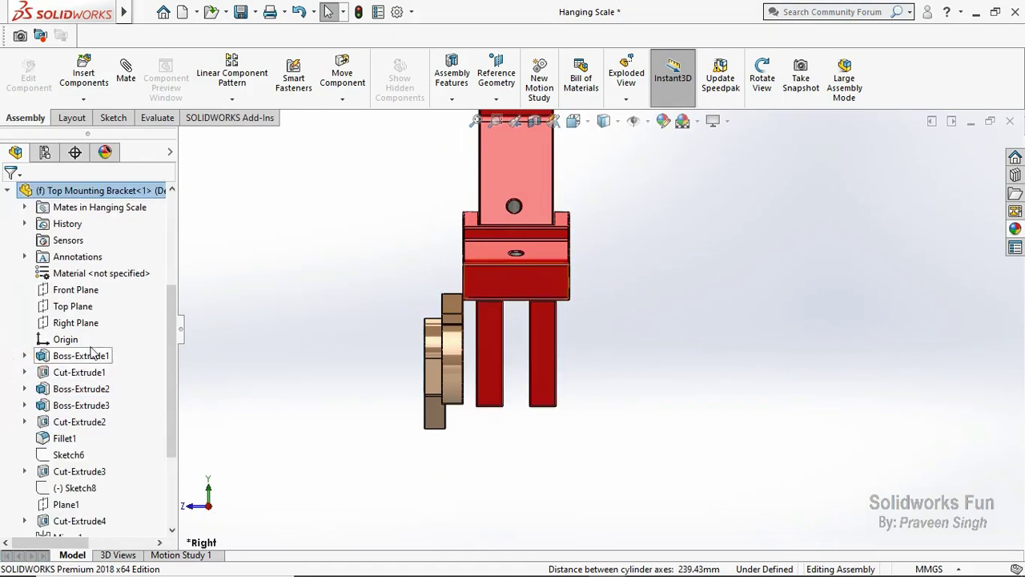
pyautogui.click(76, 289)
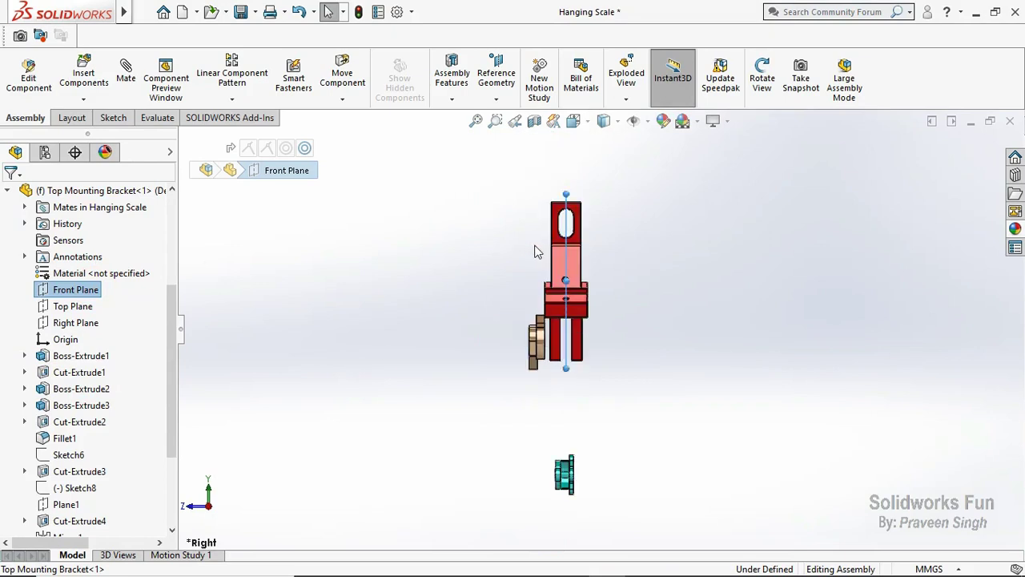
pyautogui.scroll(4, 88, 271)
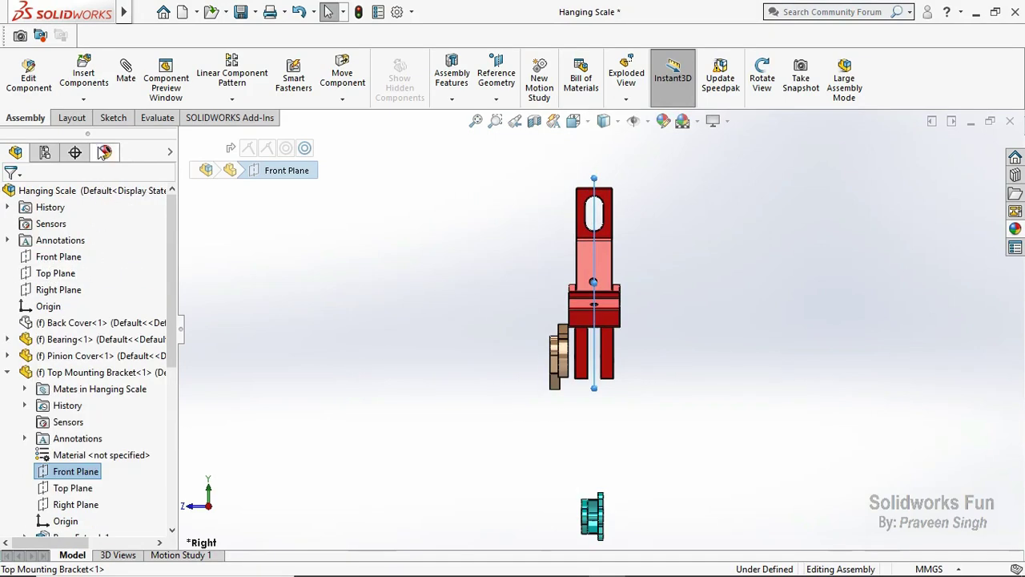
pyautogui.click(125, 78)
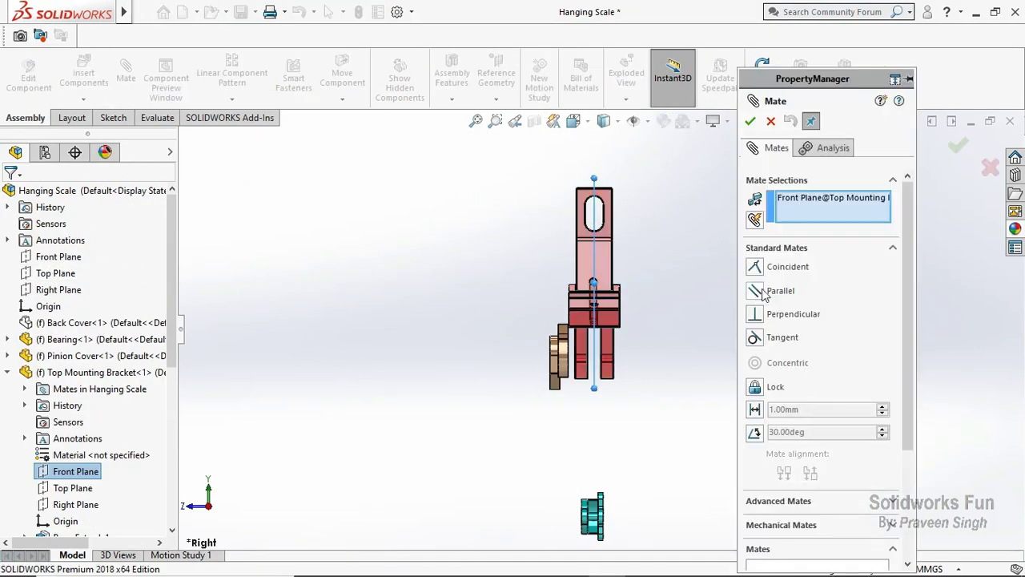
pyautogui.click(756, 220)
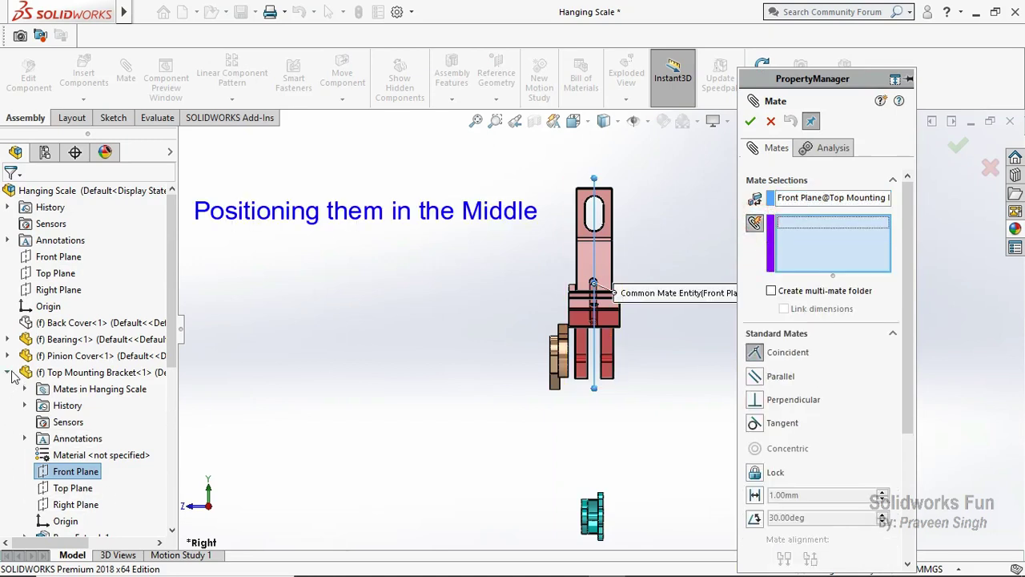
pyautogui.click(10, 373)
pyautogui.click(8, 389)
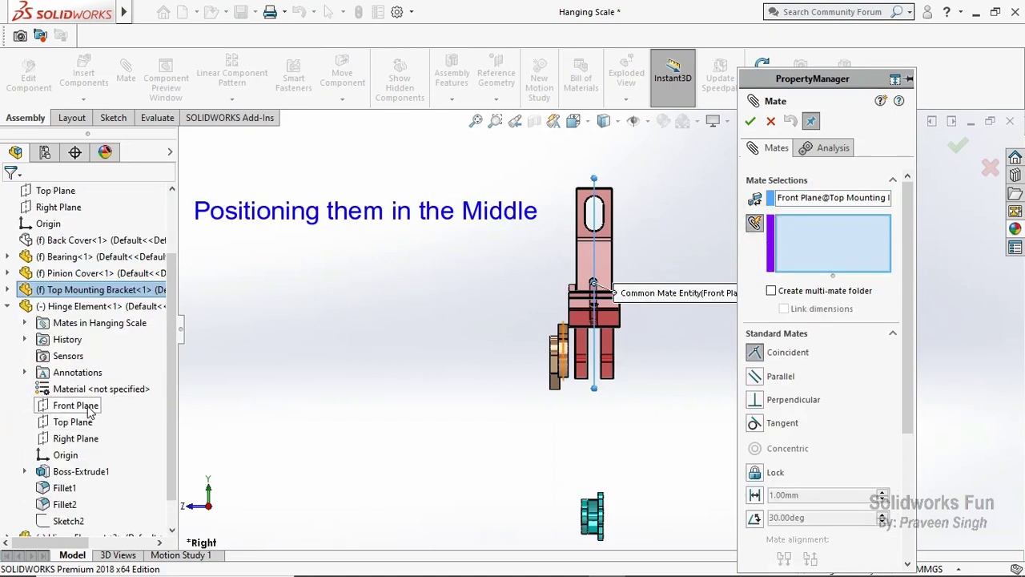
pyautogui.click(80, 406)
pyautogui.click(7, 308)
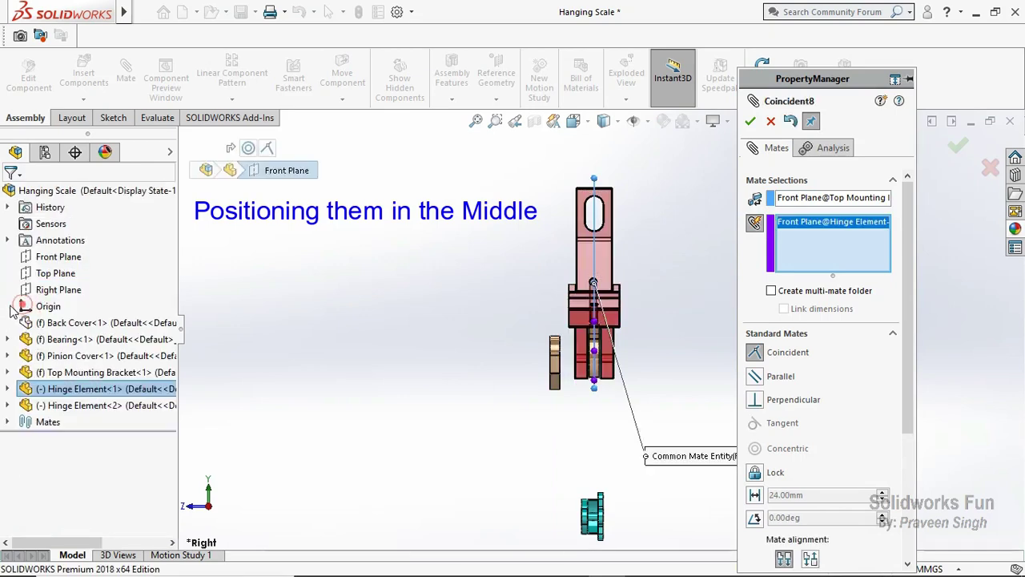
pyautogui.click(10, 403)
pyautogui.click(75, 405)
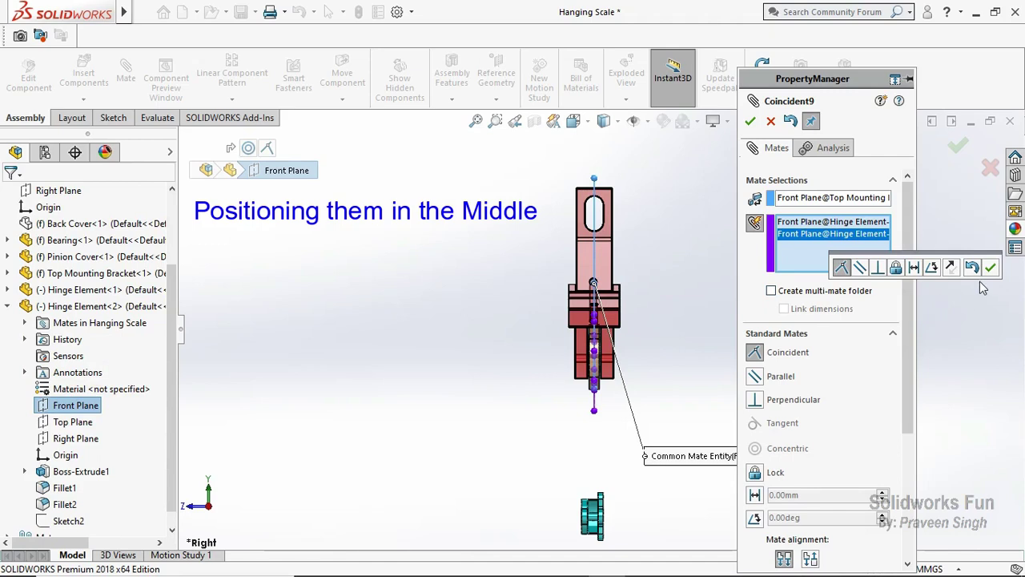
pyautogui.click(750, 122)
pyautogui.click(751, 122)
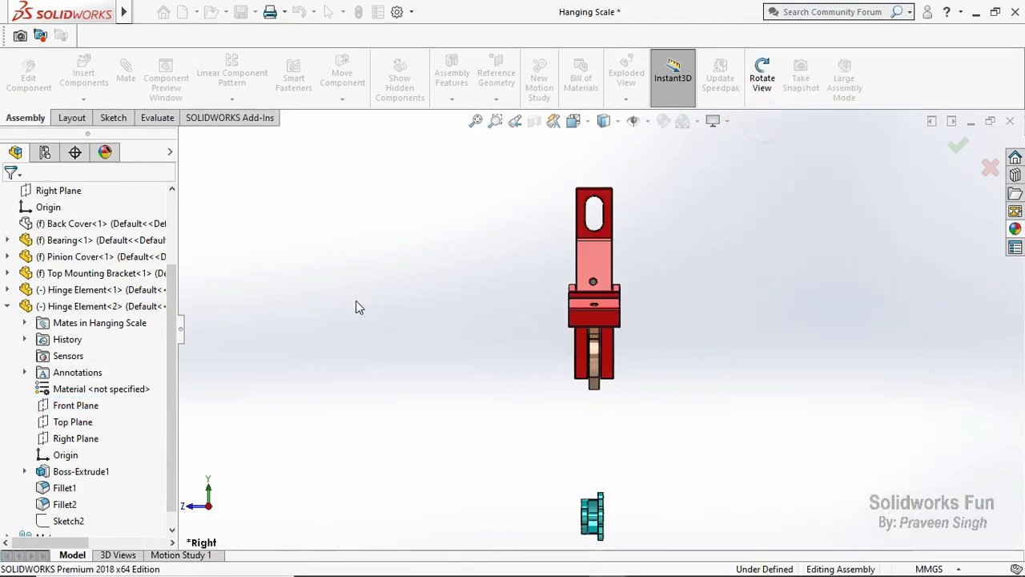
# In front view, swing Hinge Element<2> down about its pin and save the assembly
pyautogui.click(8, 306)
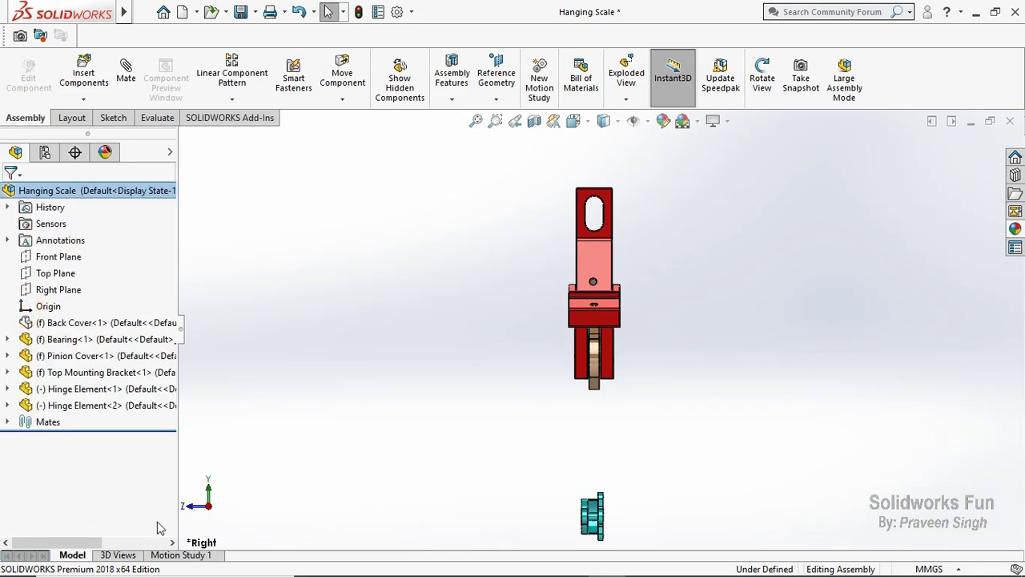
pyautogui.click(186, 508)
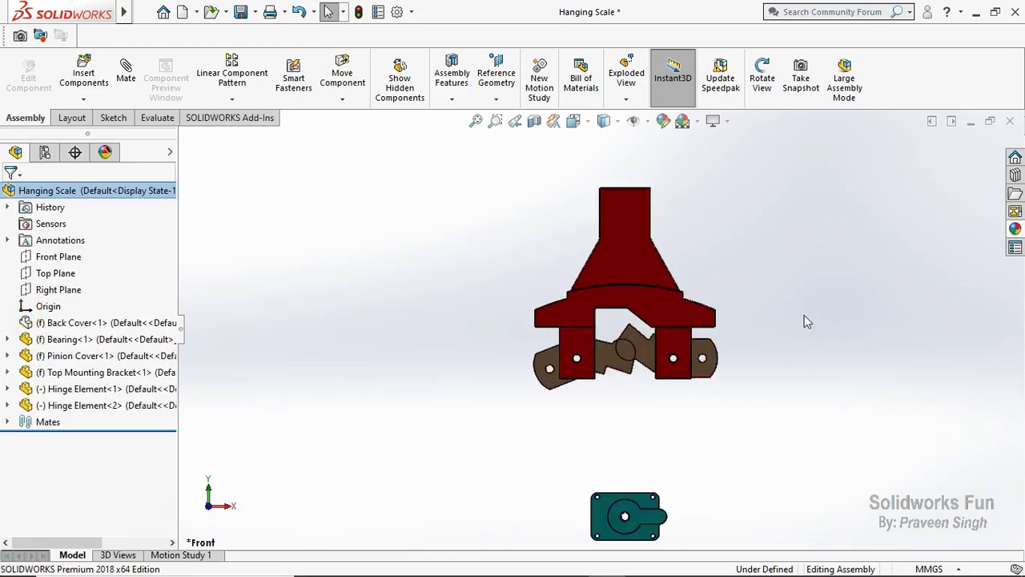
pyautogui.scroll(-1, 808, 321)
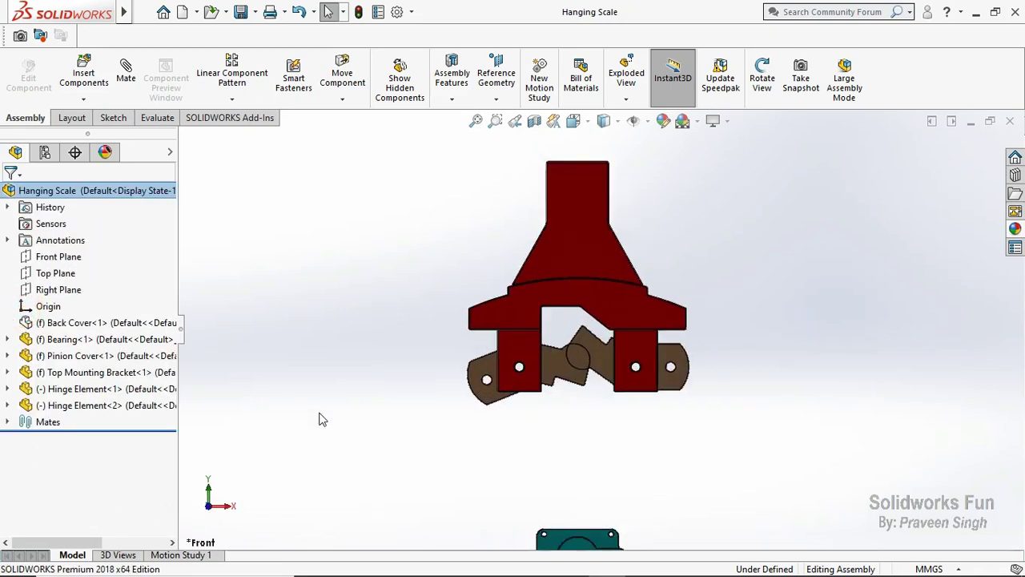
pyautogui.click(566, 390)
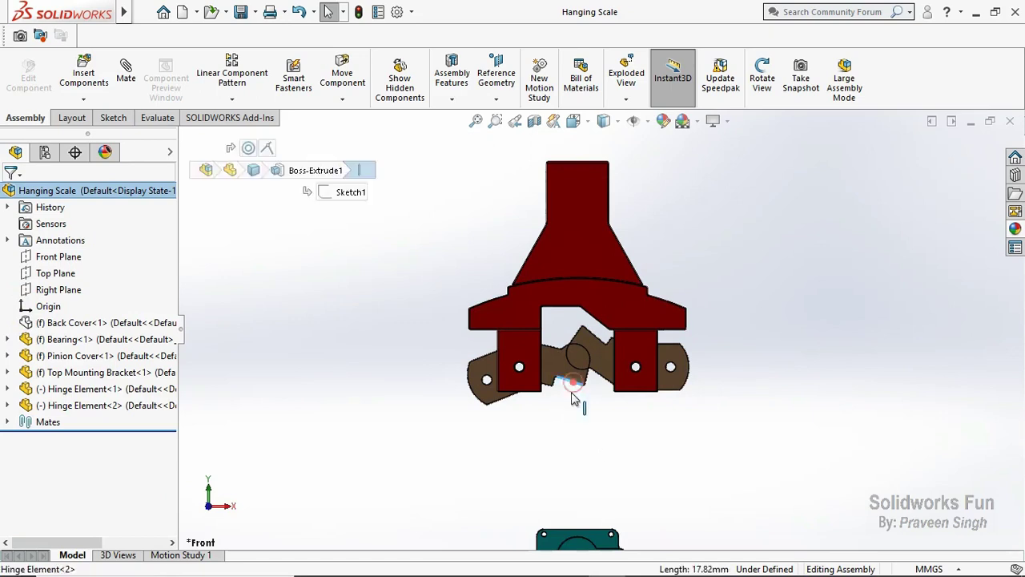
pyautogui.moveTo(580, 405); pyautogui.dragTo(573, 439)
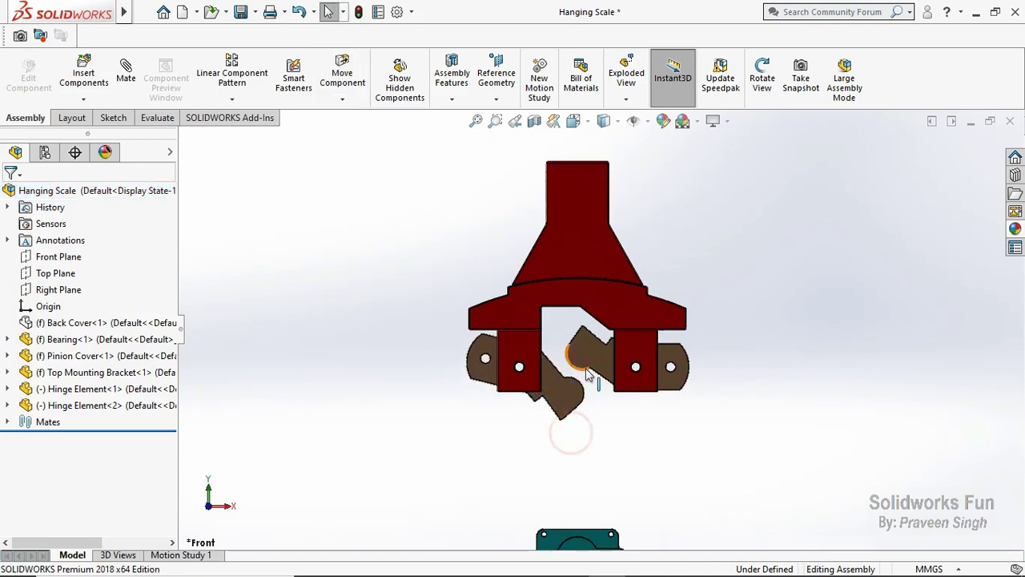
pyautogui.moveTo(581, 356)
pyautogui.mouseDown()
pyautogui.moveTo(584, 419)
pyautogui.moveTo(613, 435)
pyautogui.mouseUp()
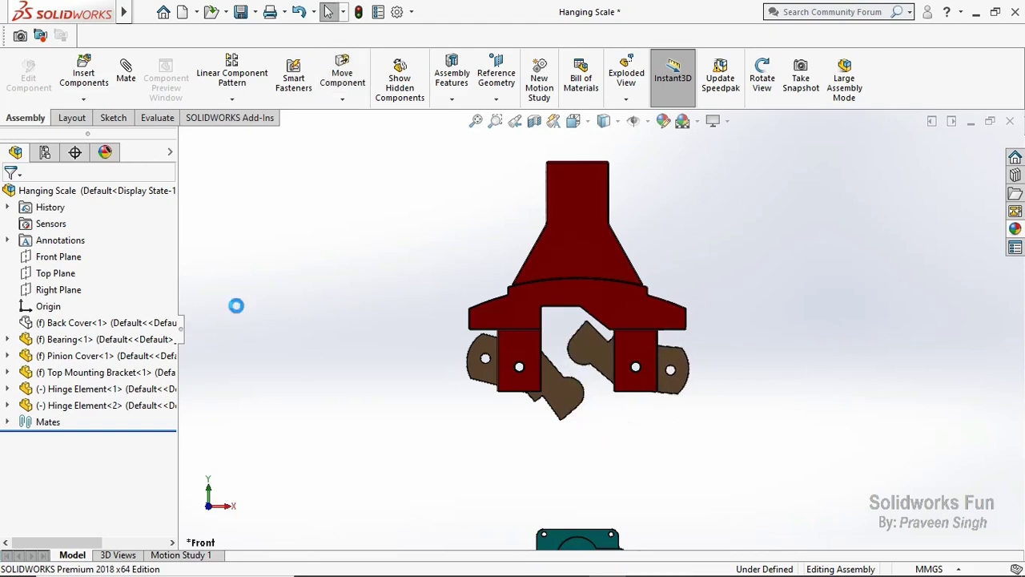
pyautogui.click(482, 245)
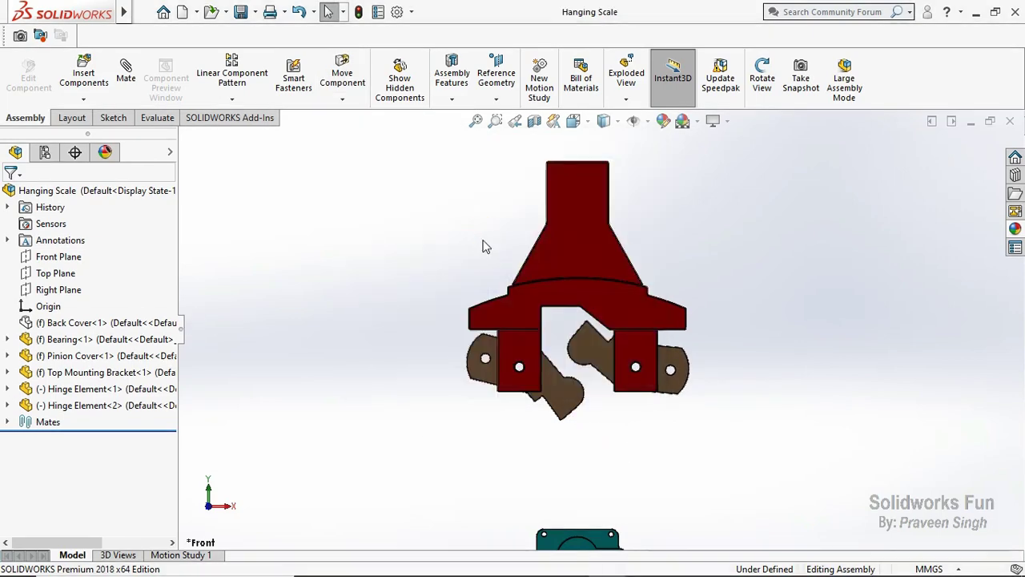
# Start a multi-mate from the Top Plane set to Parallel, for positioning only
pyautogui.press('f')
pyautogui.click(69, 273)
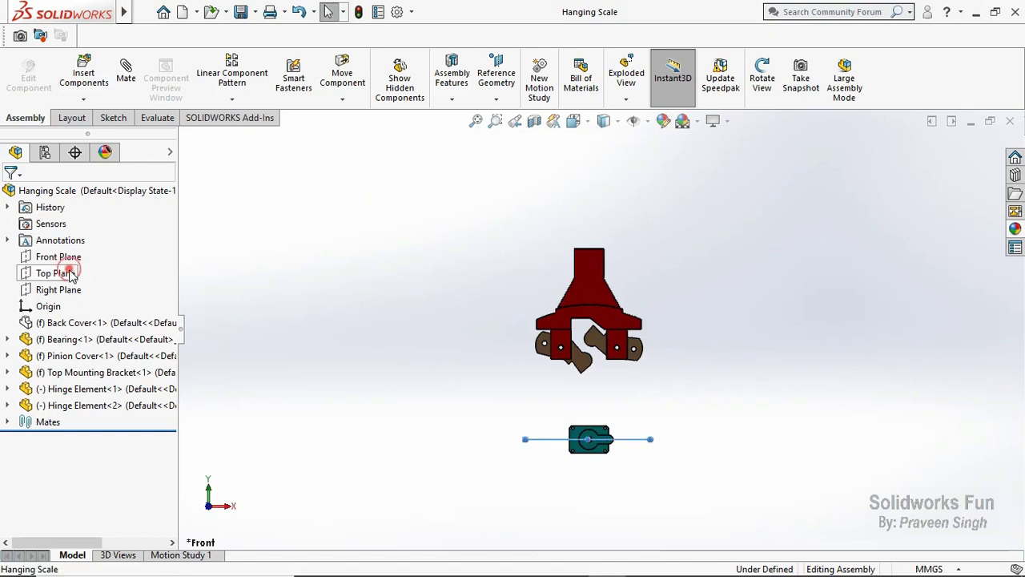
pyautogui.click(126, 72)
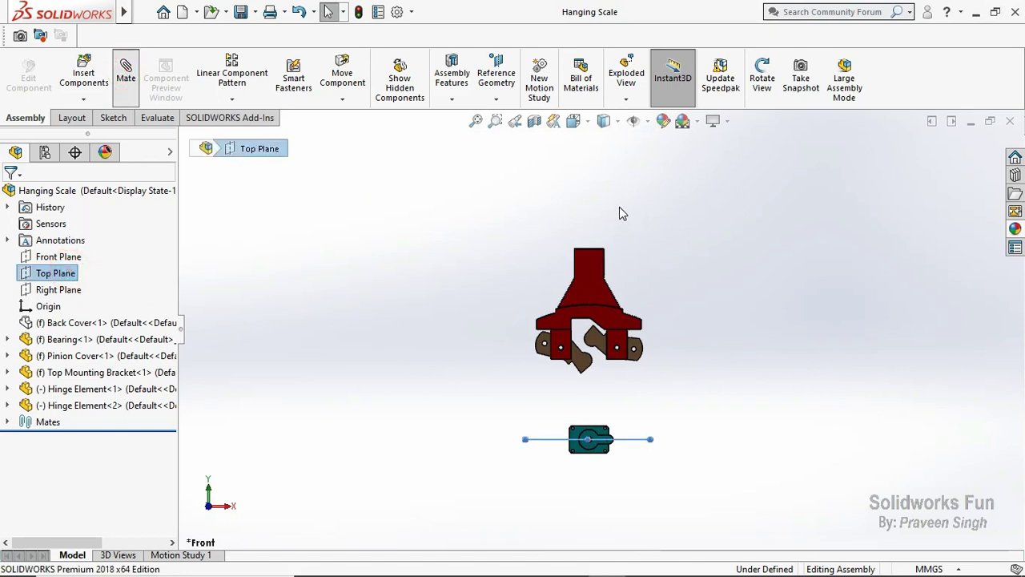
pyautogui.click(752, 221)
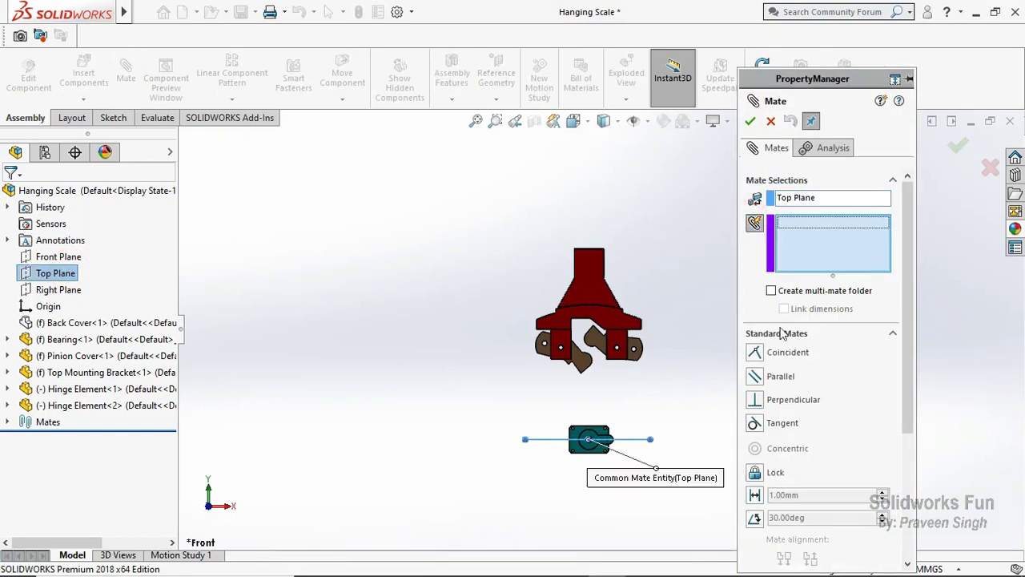
pyautogui.click(759, 377)
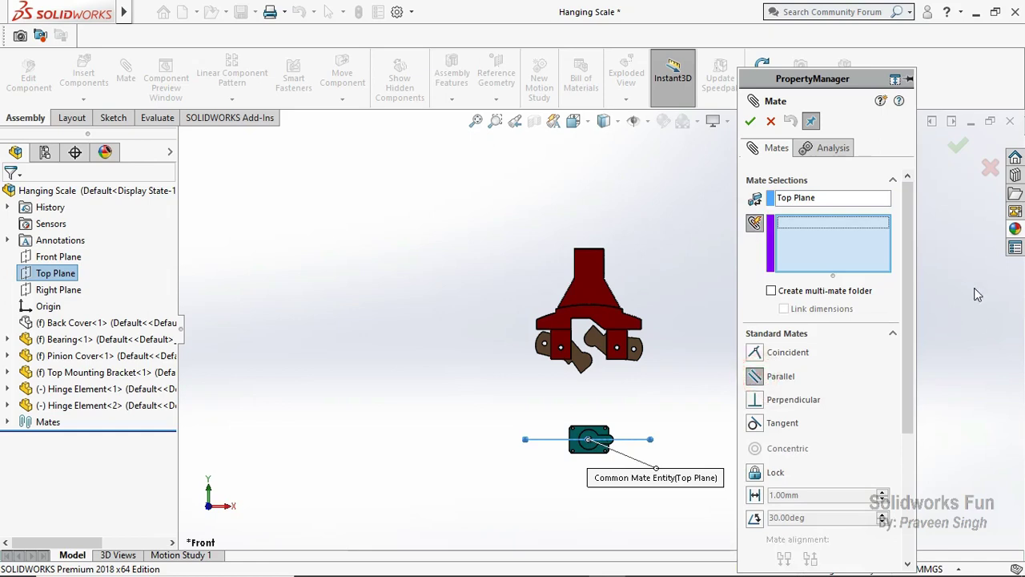
pyautogui.moveTo(910, 298); pyautogui.dragTo(910, 418)
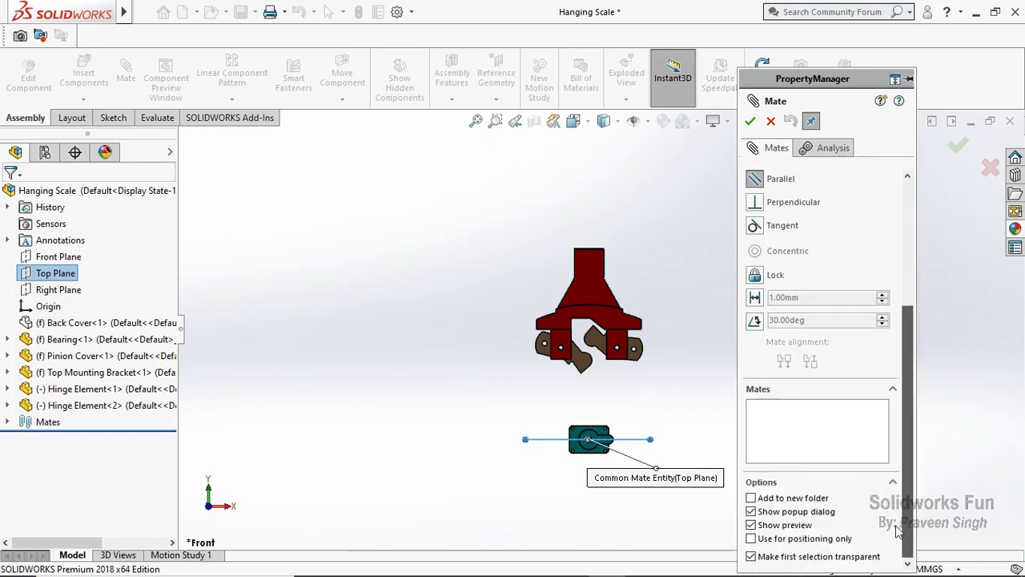
pyautogui.click(751, 539)
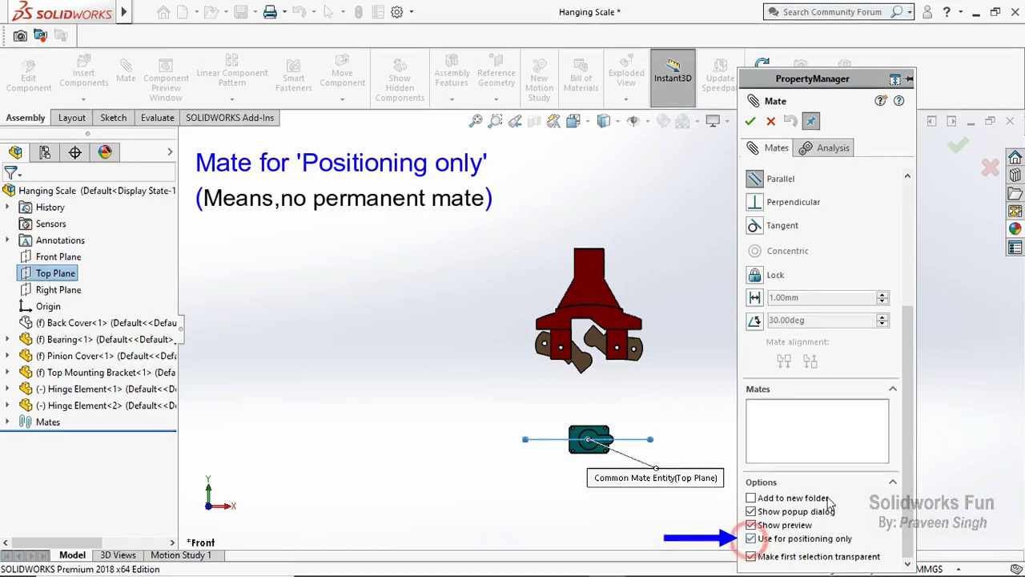
pyautogui.moveTo(910, 467); pyautogui.dragTo(910, 342)
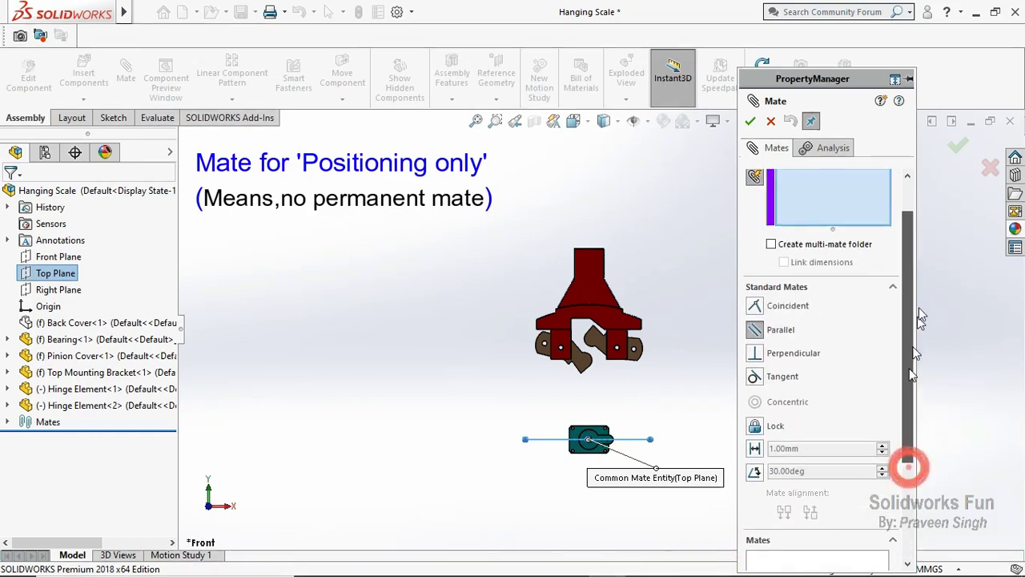
# Add both Hinge Elements' Top Planes and apply the parallel positioning
pyautogui.click(7, 388)
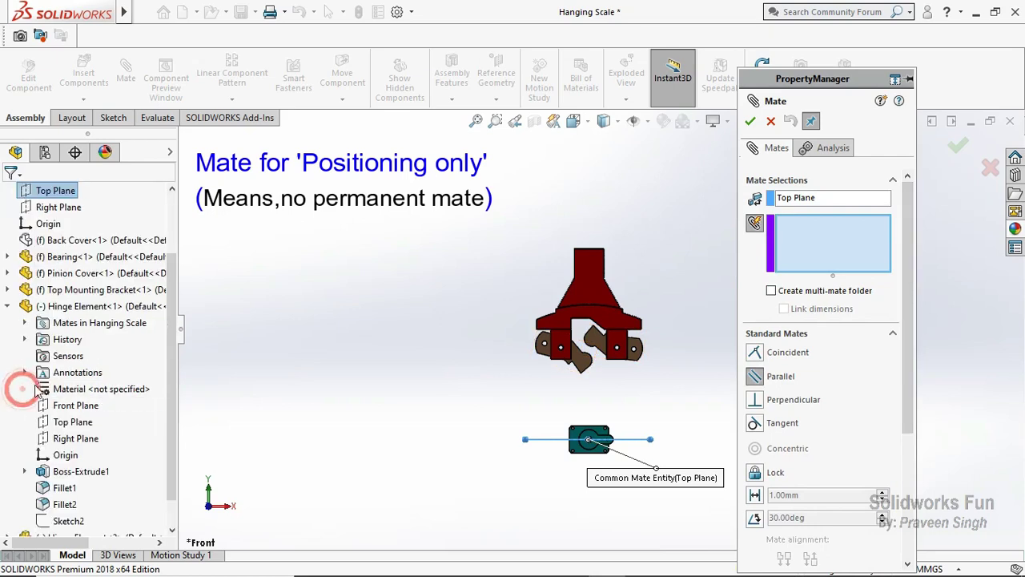
pyautogui.click(70, 422)
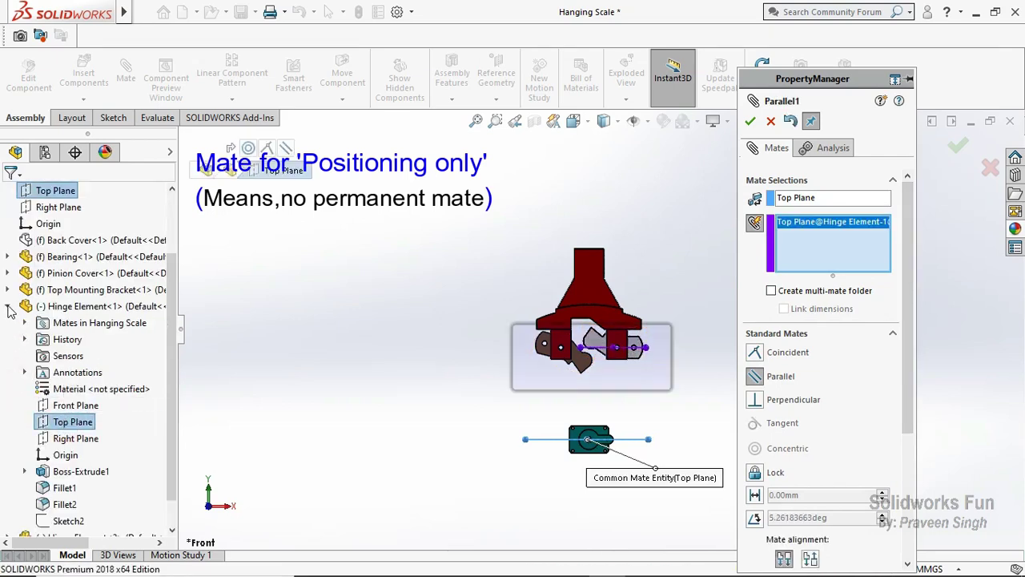
pyautogui.click(7, 306)
pyautogui.click(7, 406)
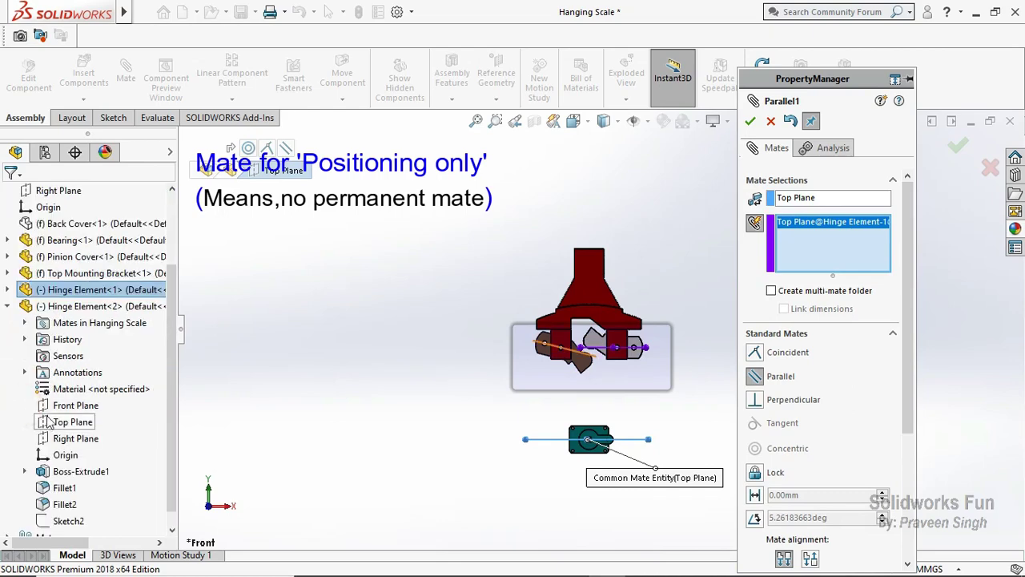
pyautogui.click(62, 422)
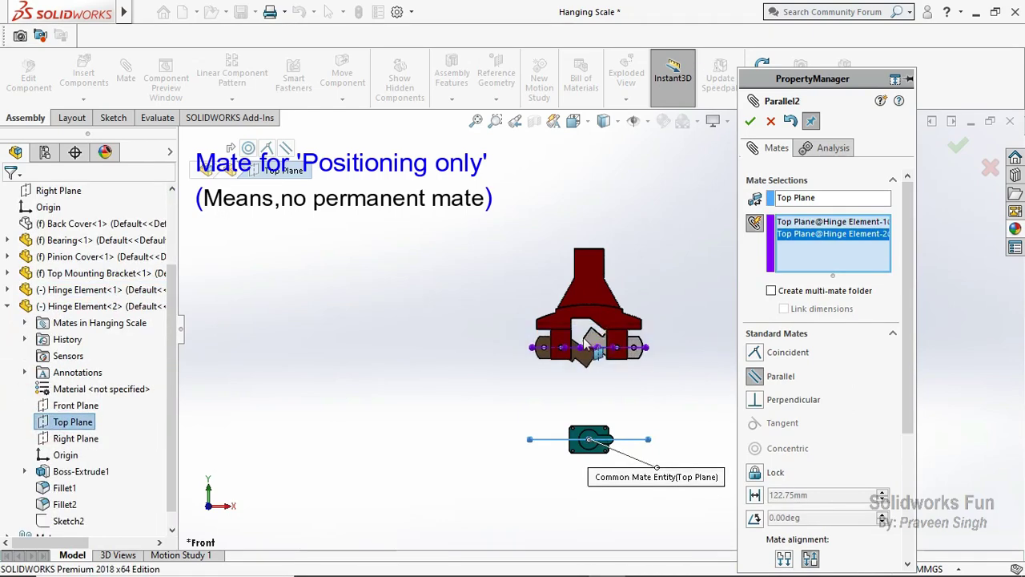
pyautogui.scroll(-3, 615, 362)
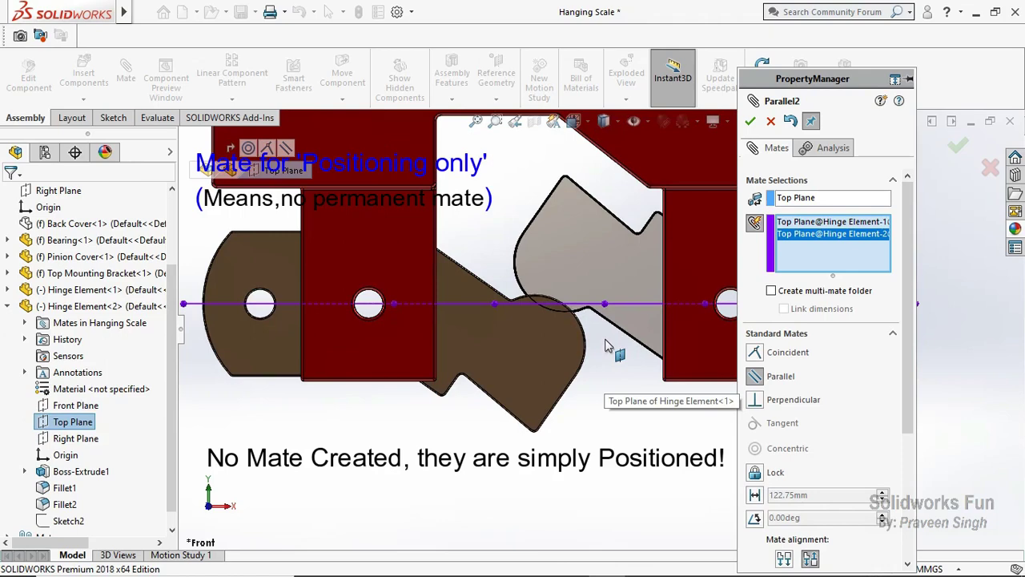
pyautogui.scroll(1, 606, 344)
pyautogui.scroll(1, 605, 344)
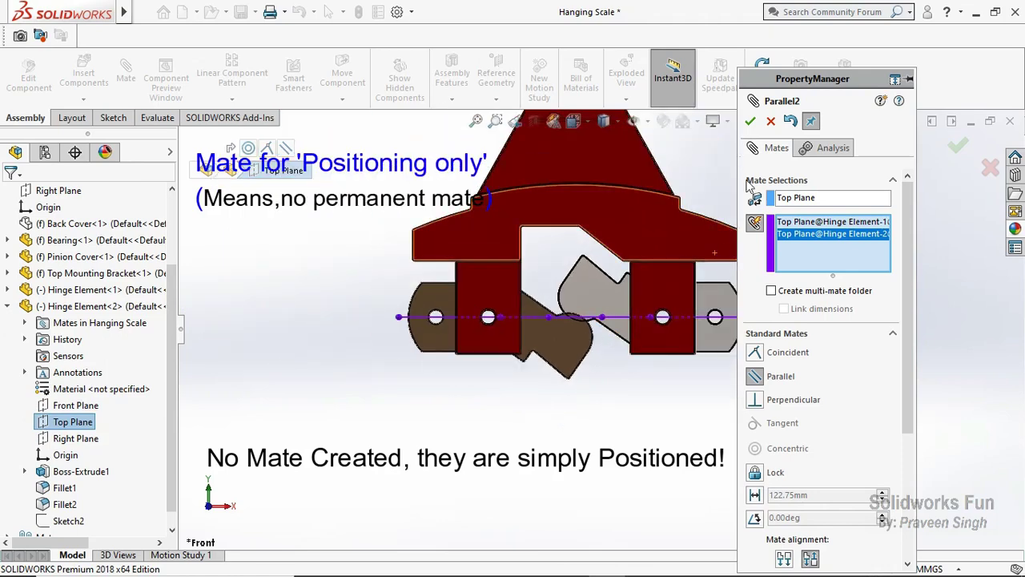
pyautogui.click(749, 121)
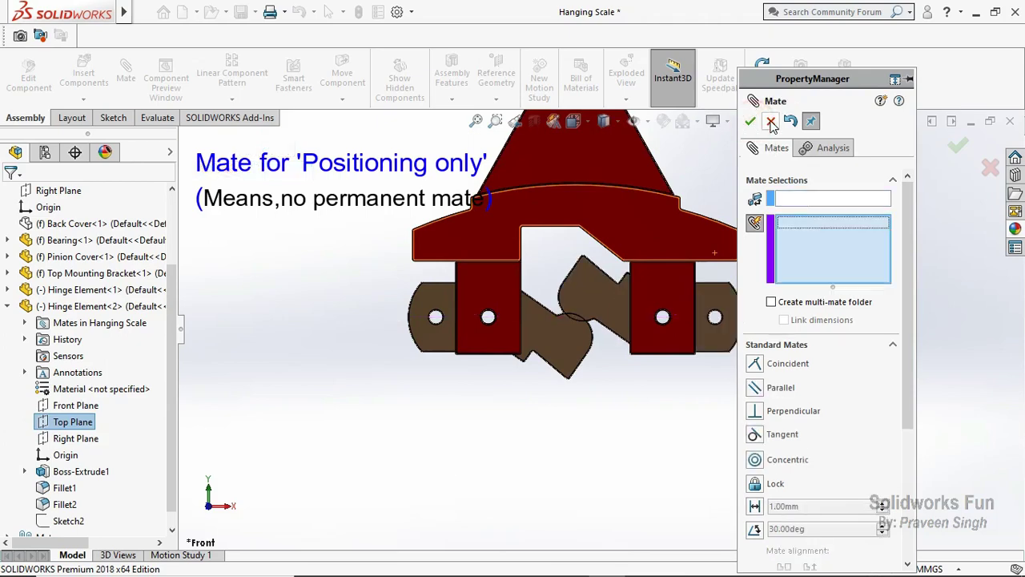
pyautogui.click(771, 121)
# List the assembly's mates, then open Hinge Element<2> as a separate part
pyautogui.click(9, 306)
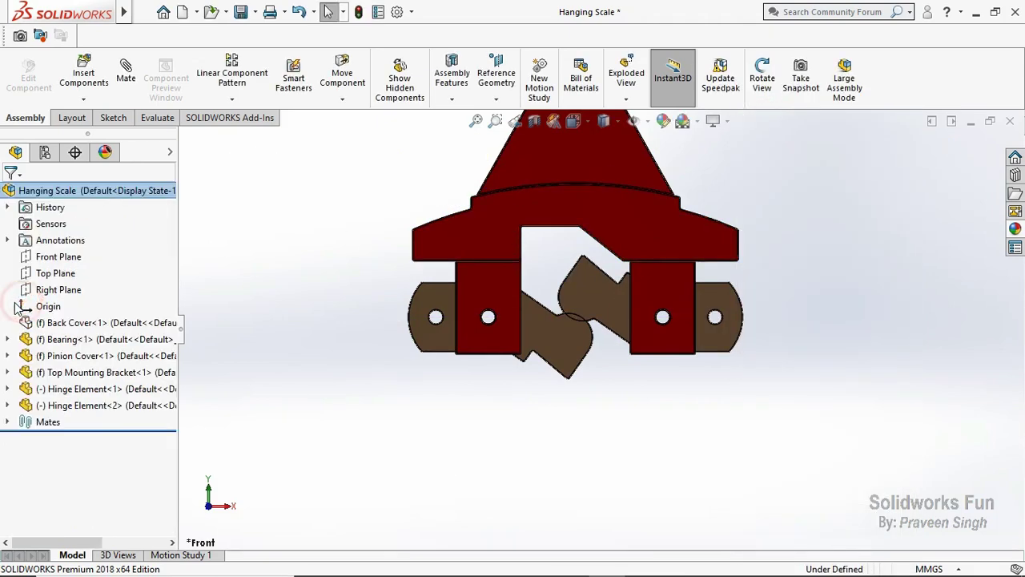
pyautogui.click(8, 423)
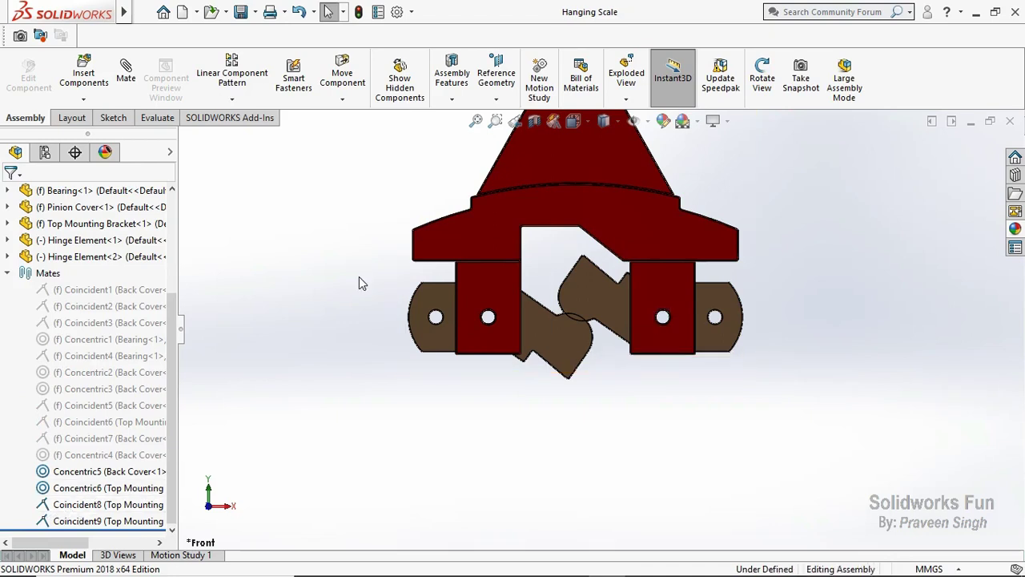
pyautogui.scroll(-2, 589, 309)
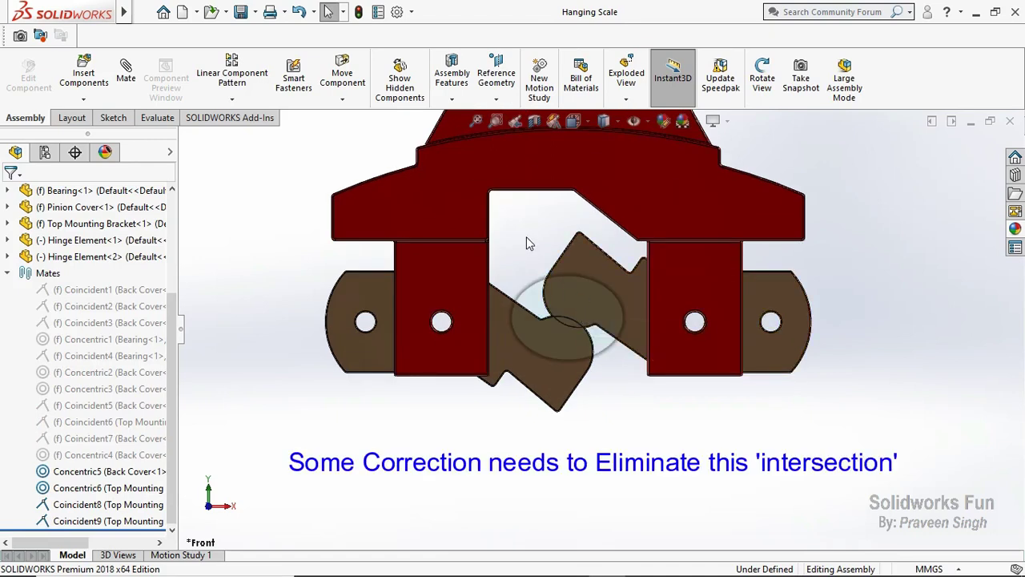
pyautogui.click(576, 352)
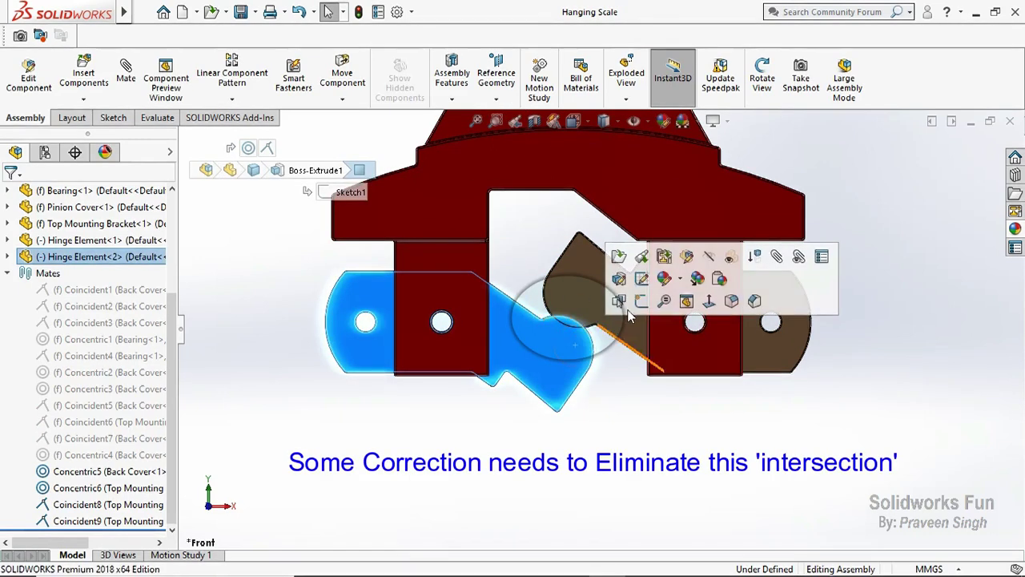
pyautogui.click(649, 266)
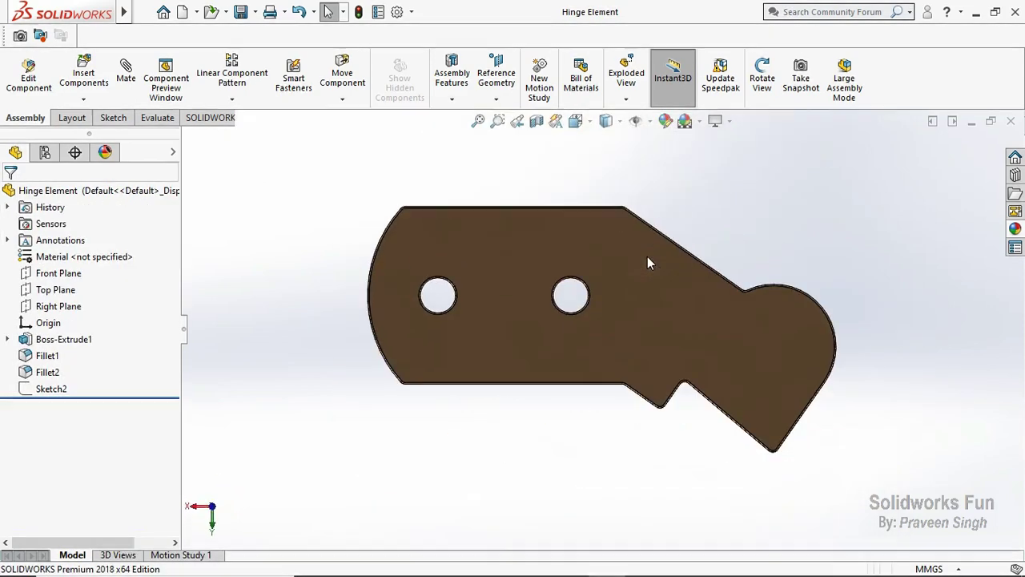
# Change the hinge's Sketch1 15.00 dimension to 14 and rebuild the assembly
pyautogui.click(218, 508)
pyautogui.click(478, 120)
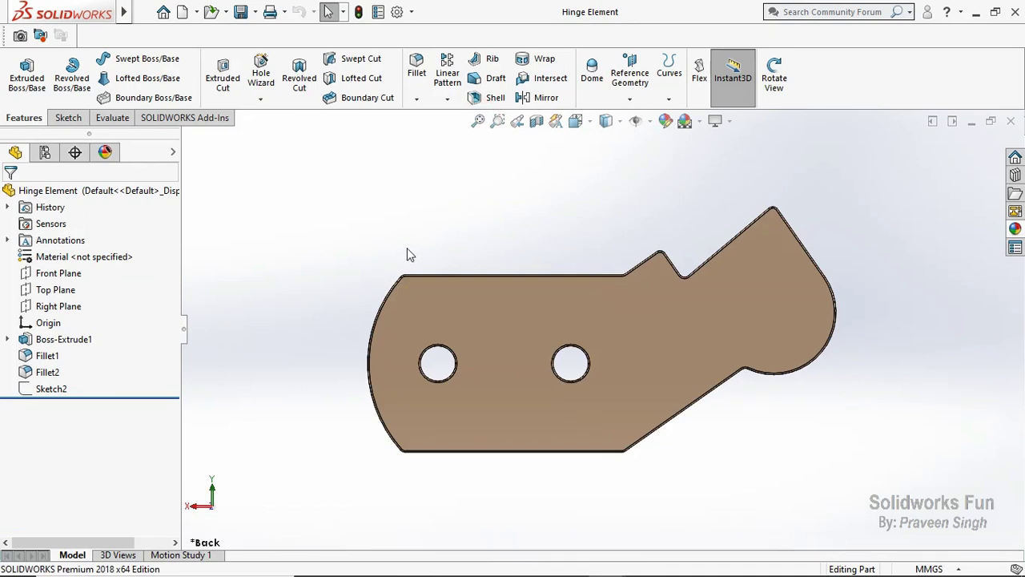
pyautogui.click(26, 339)
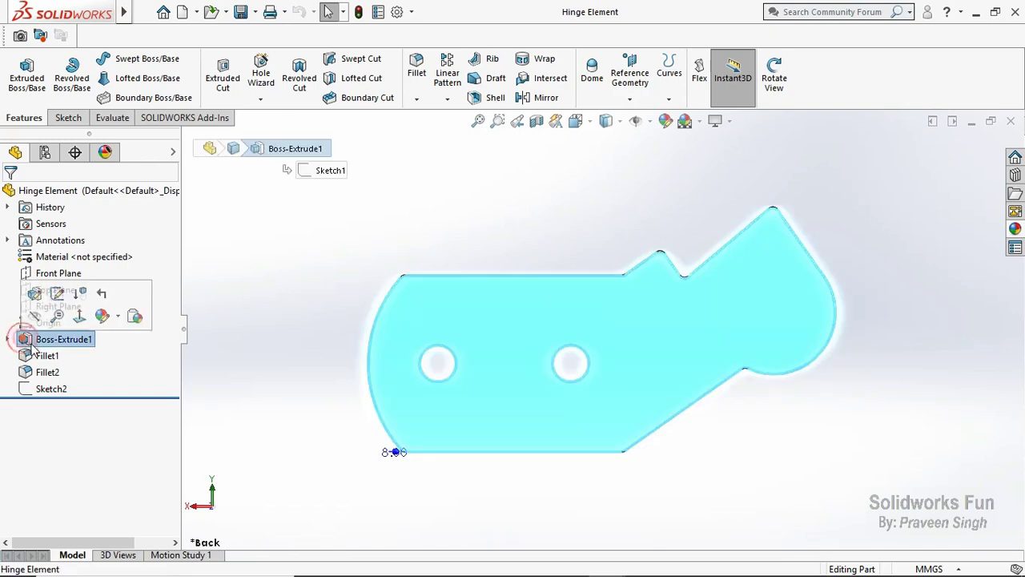
pyautogui.click(8, 340)
pyautogui.click(62, 356)
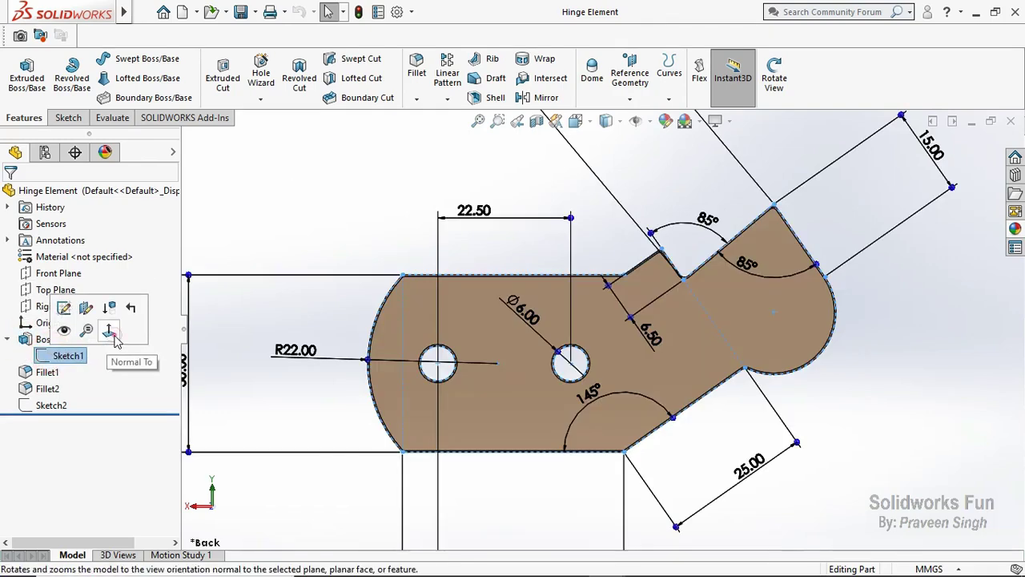
pyautogui.click(112, 332)
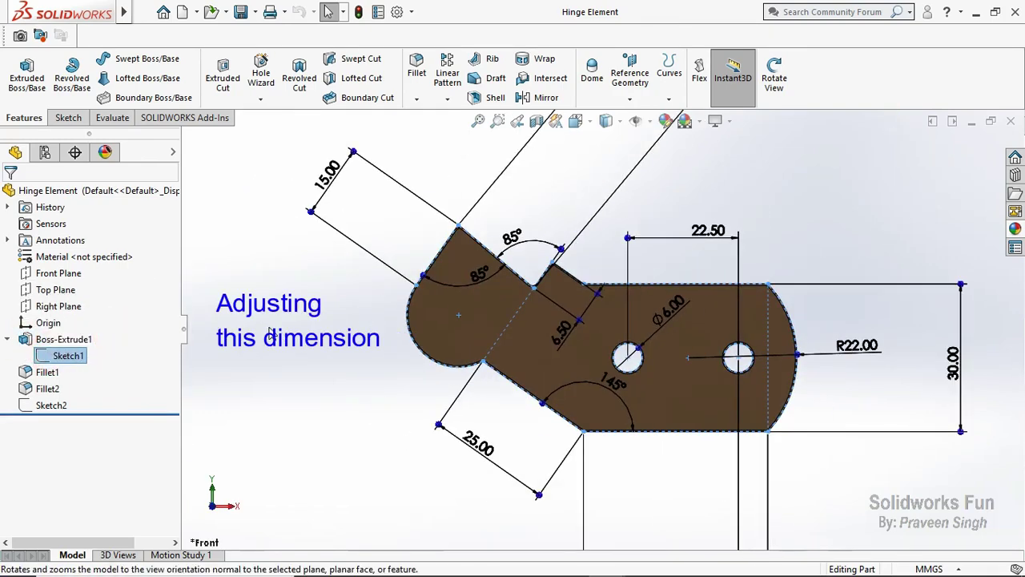
pyautogui.click(333, 178)
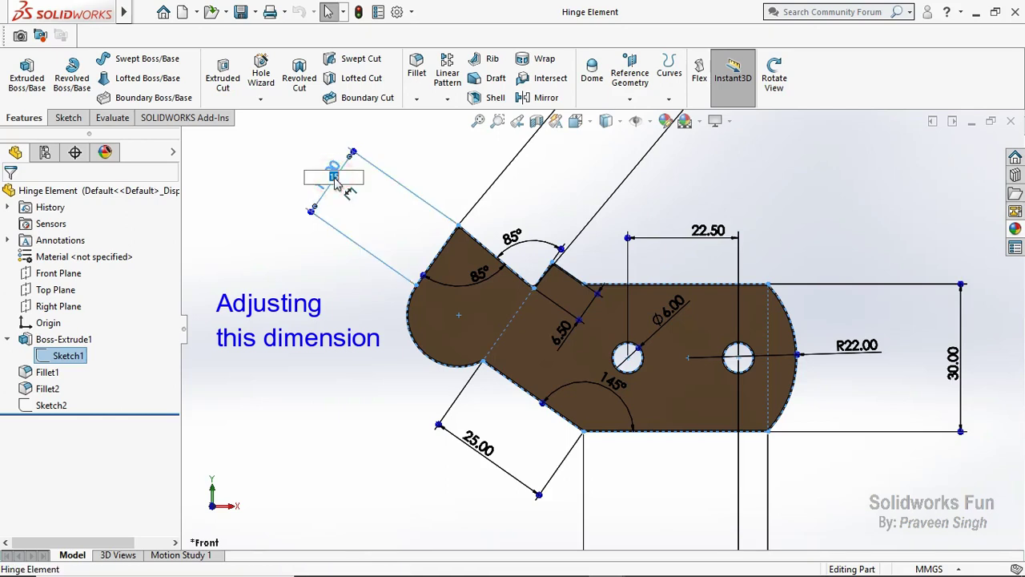
pyautogui.press('Return')
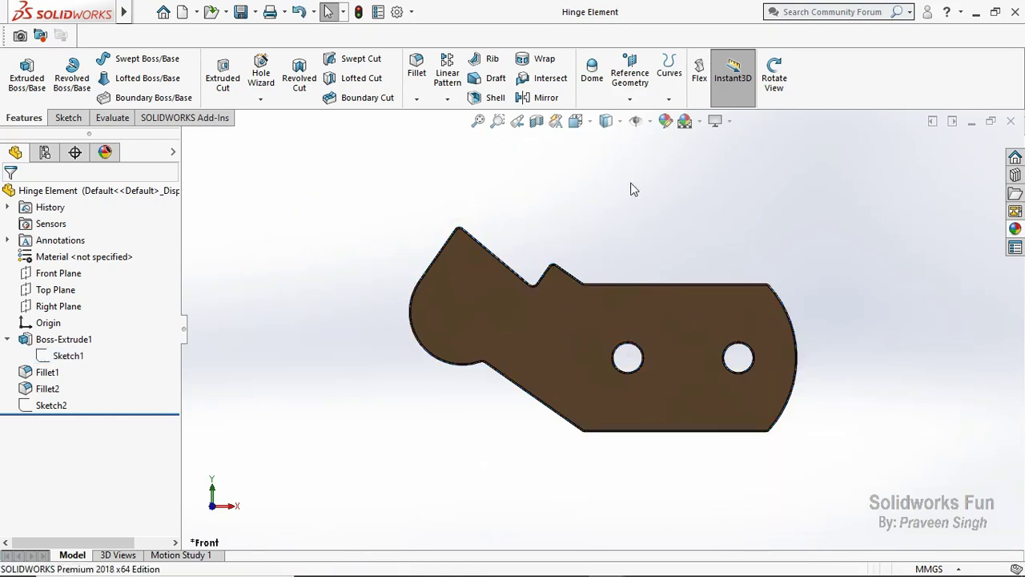
pyautogui.click(962, 125)
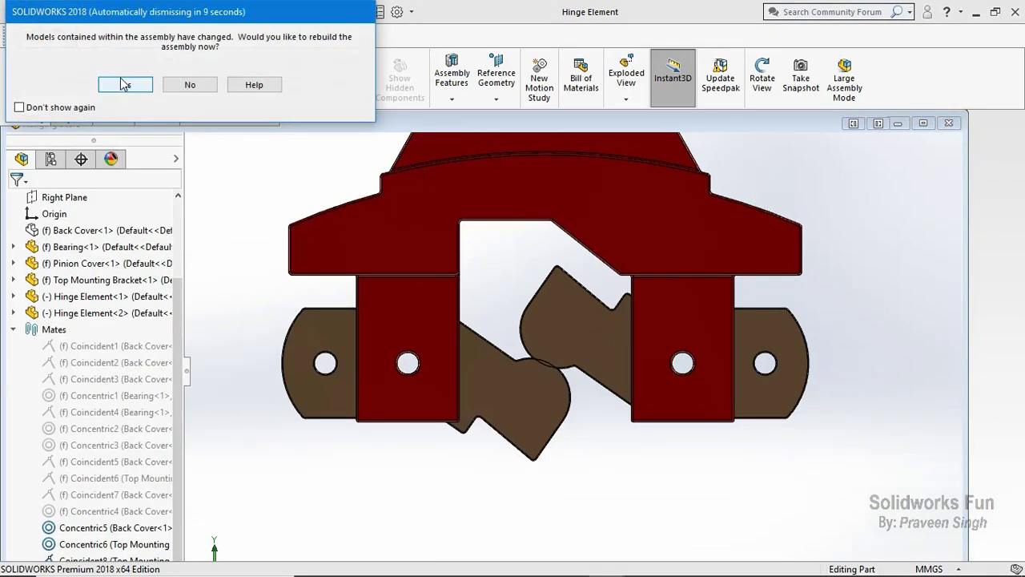
pyautogui.click(124, 84)
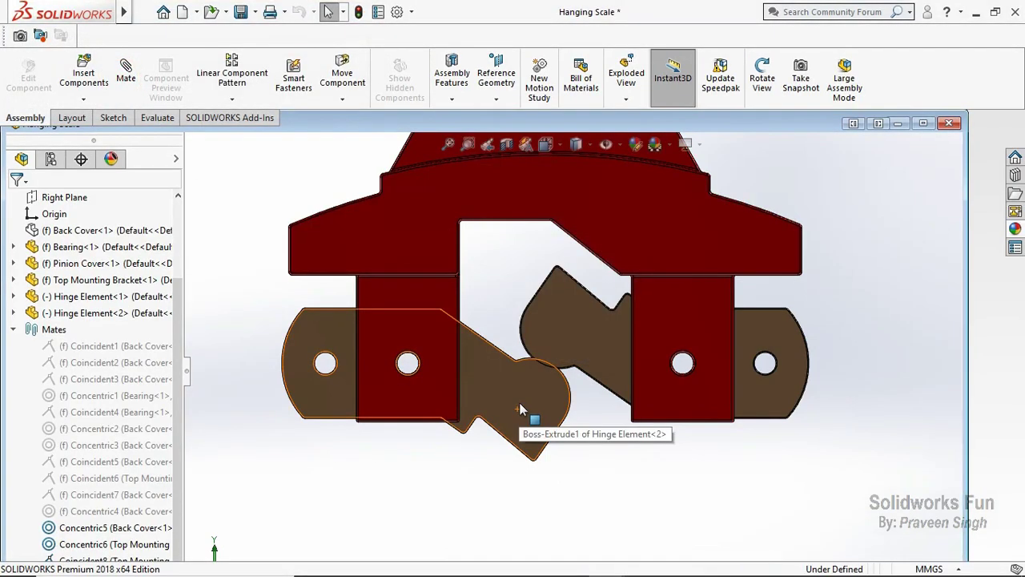
# Reopen Hinge Element<2> and change the Sketch1 14.00 dimension to 13
pyautogui.click(519, 408)
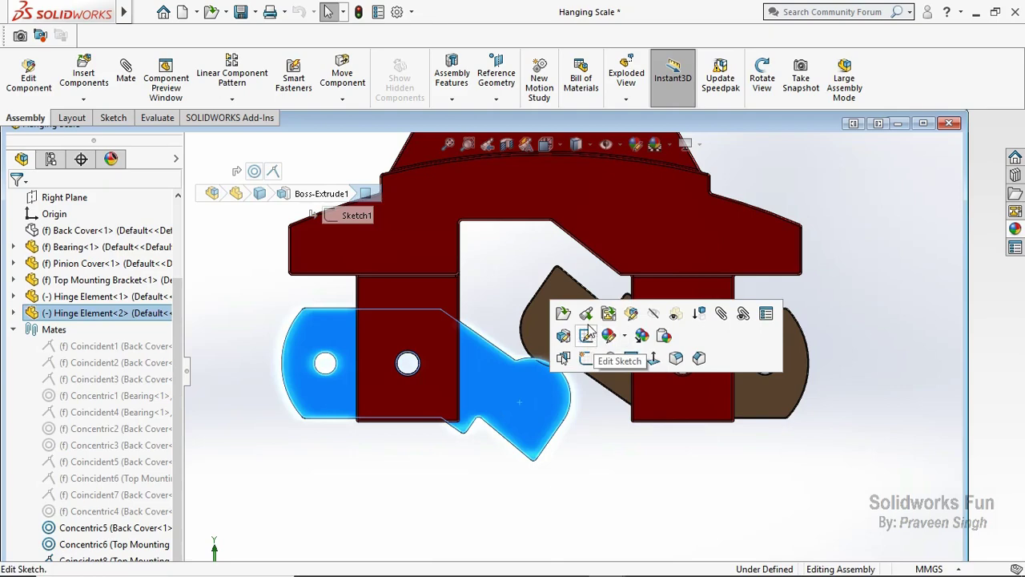
pyautogui.click(596, 318)
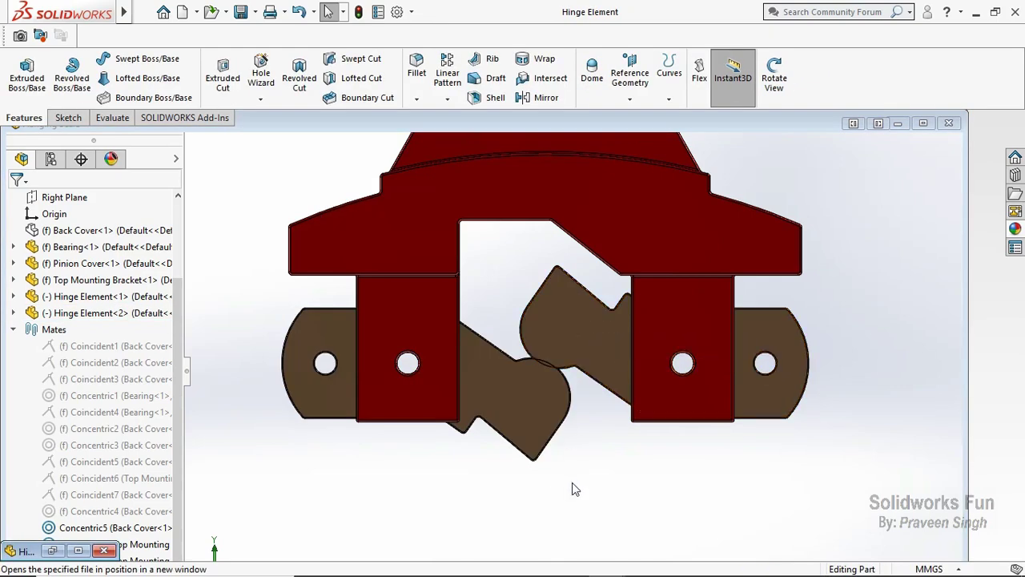
pyautogui.click(79, 550)
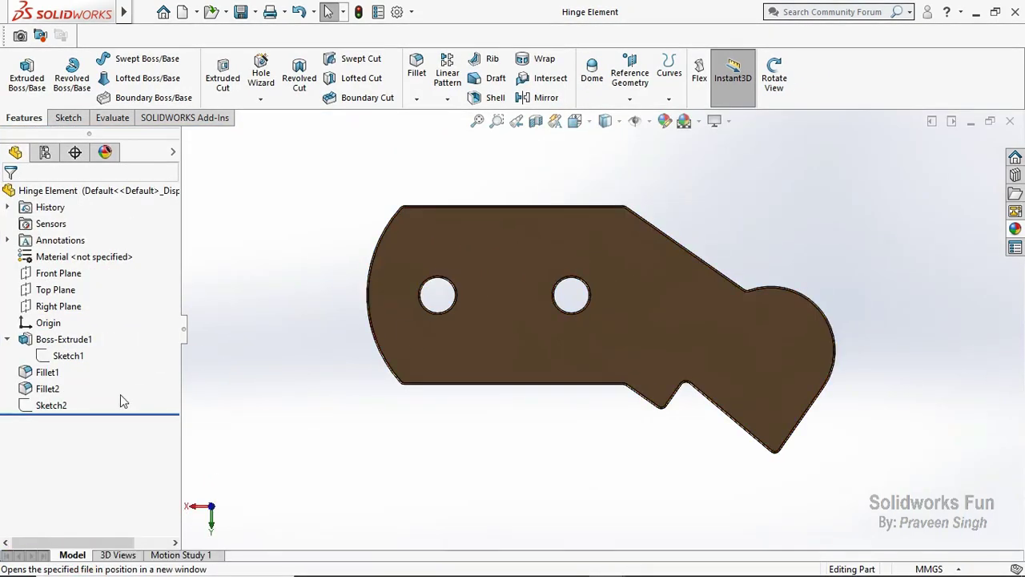
pyautogui.click(478, 120)
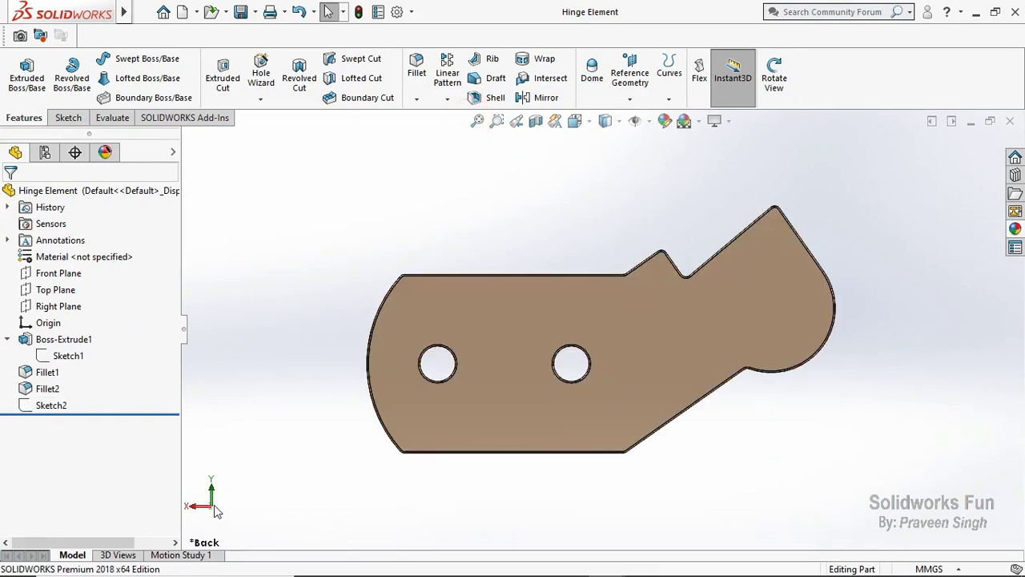
pyautogui.click(216, 511)
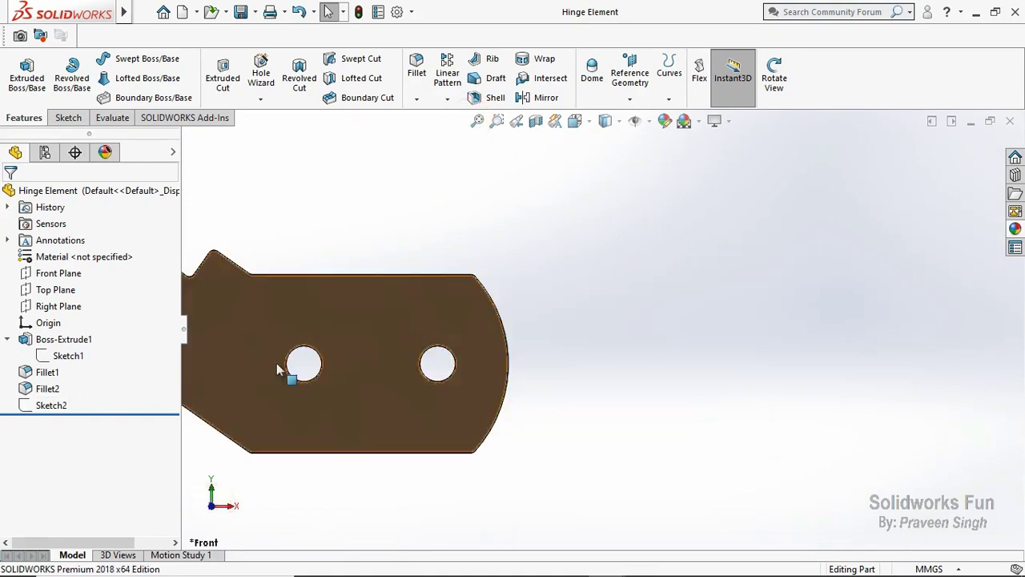
pyautogui.click(78, 357)
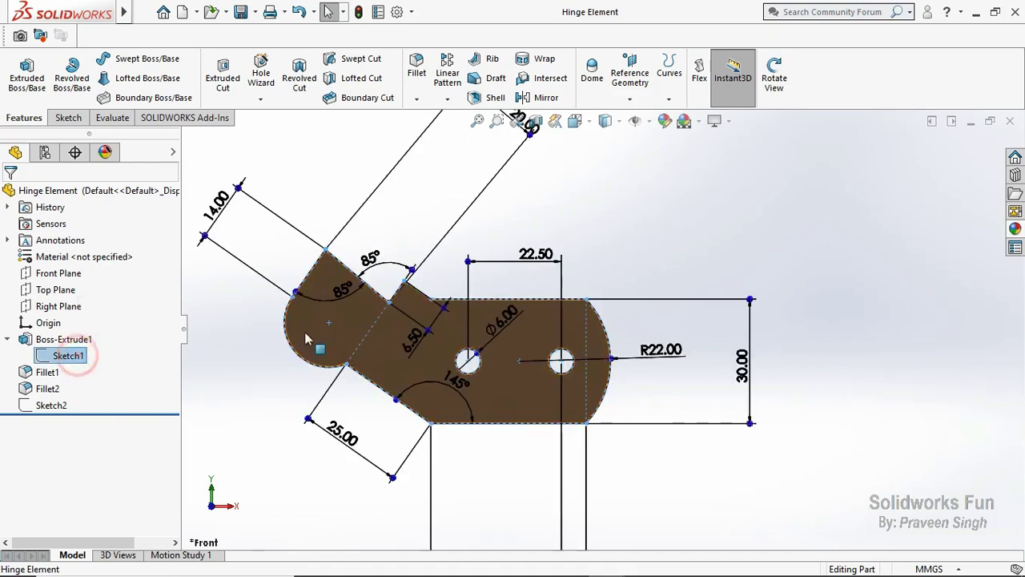
pyautogui.click(221, 204)
pyautogui.write('13')
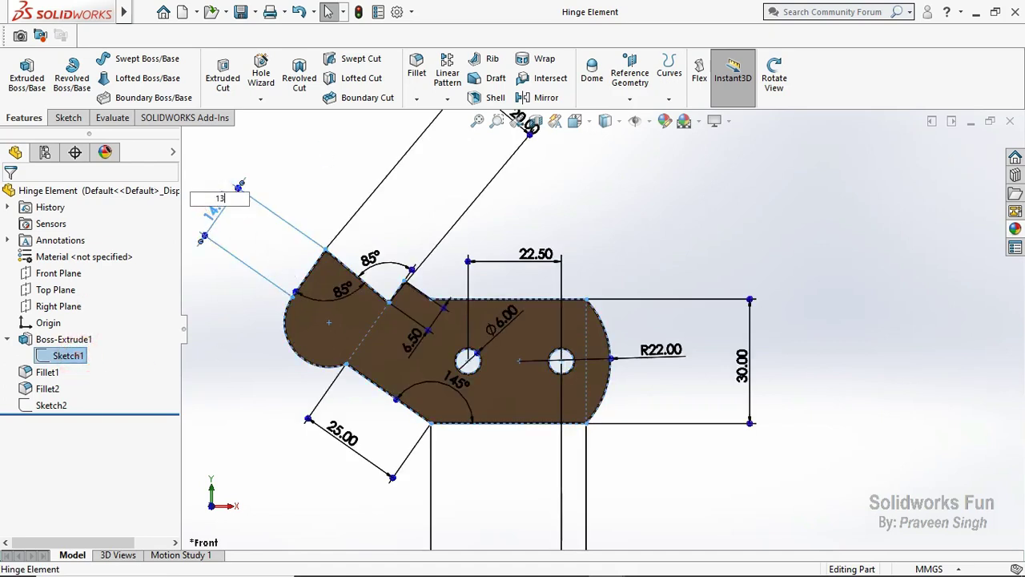
pyautogui.click(325, 150)
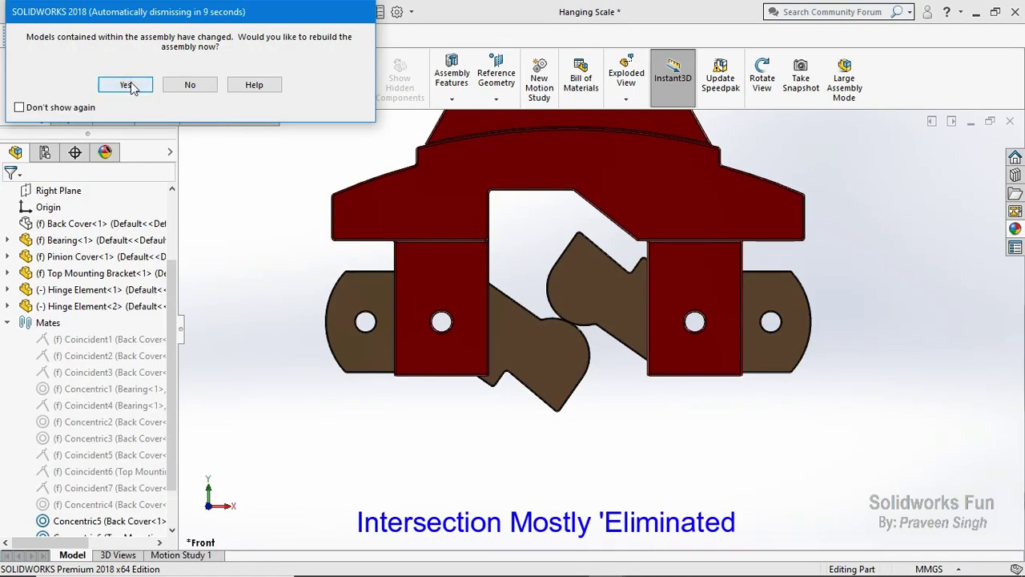
# Rebuild the assembly with the reshaped hinge elements and zoom in on their contact
pyautogui.click(126, 85)
pyautogui.scroll(-5, 547, 350)
pyautogui.scroll(-5, 547, 349)
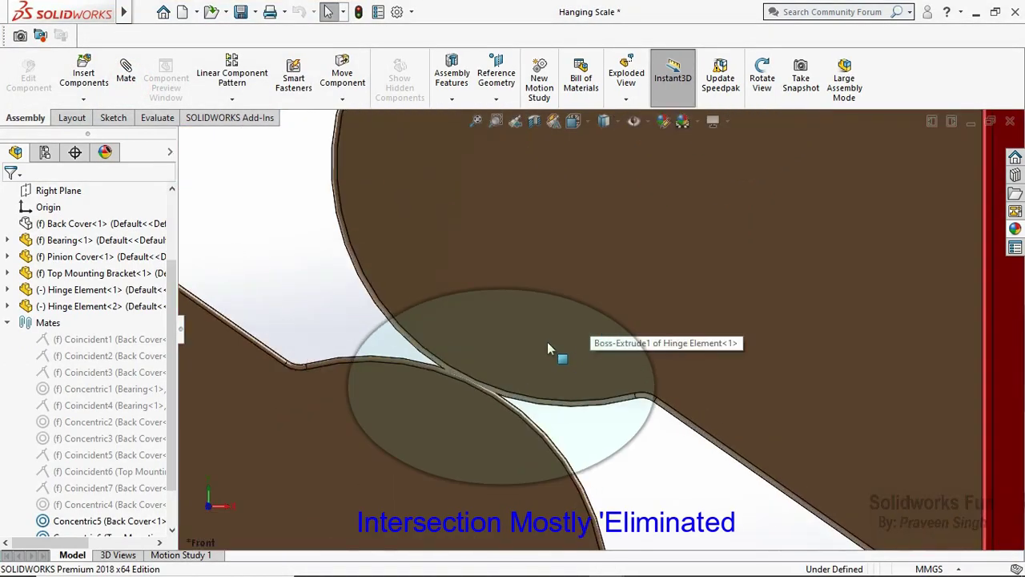
pyautogui.scroll(3, 548, 345)
pyautogui.scroll(3, 548, 345)
pyautogui.scroll(-4, 548, 345)
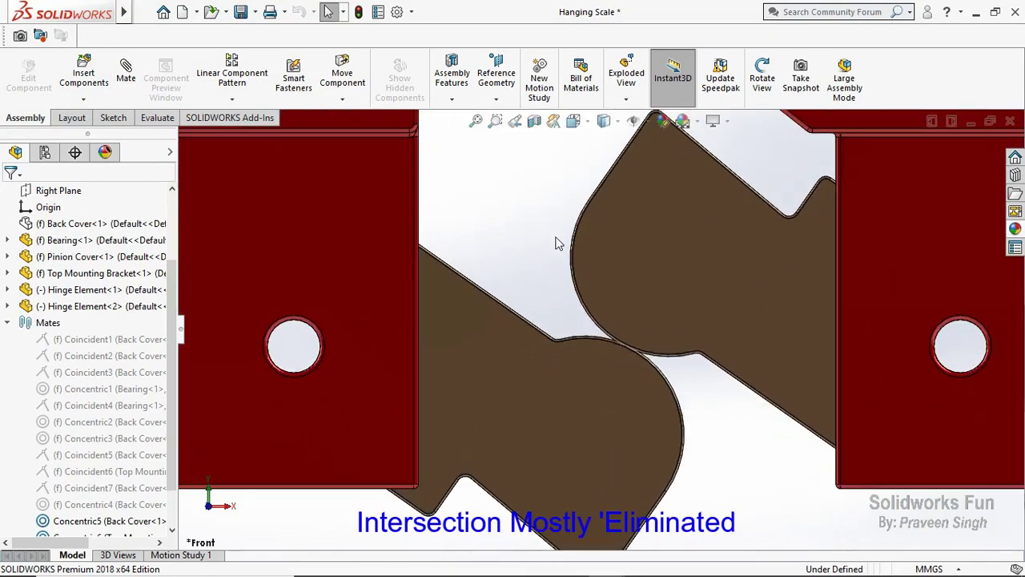
pyautogui.scroll(2, 558, 244)
pyautogui.scroll(2, 558, 243)
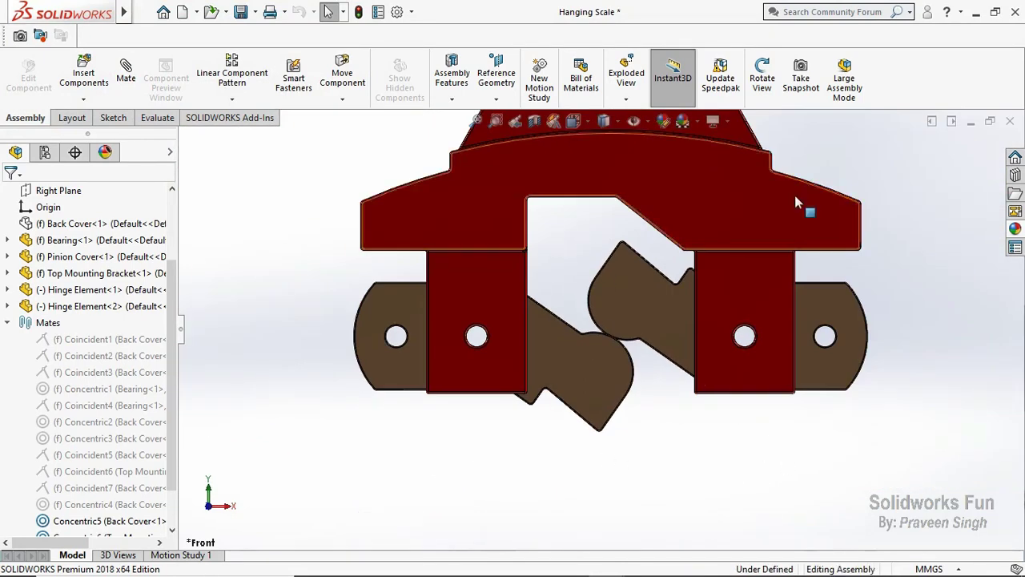
pyautogui.scroll(-1, 8, 440)
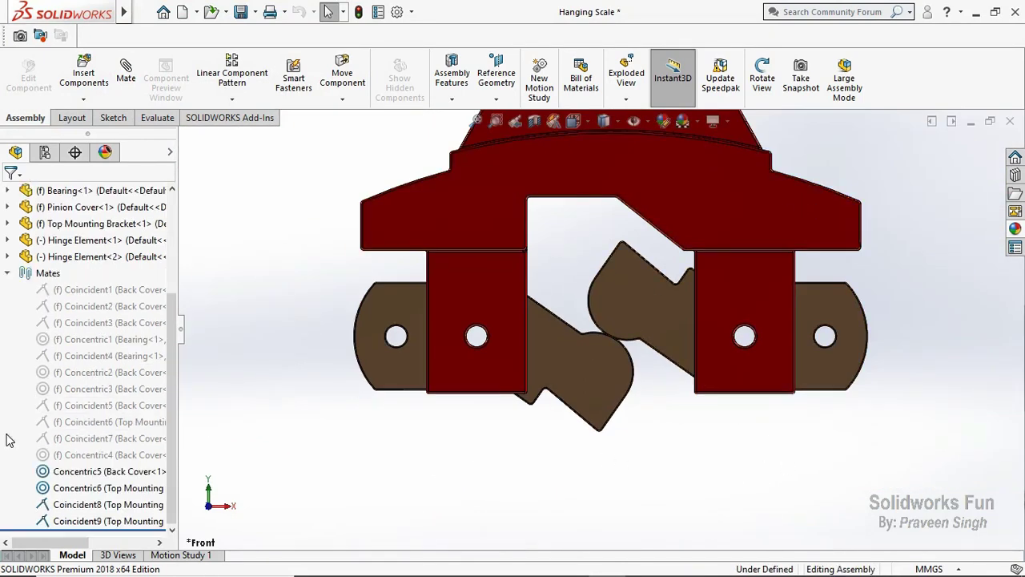
# Collapse the Mates folder and save the Hanging Scale assembly
pyautogui.click(6, 273)
pyautogui.scroll(-3, 631, 333)
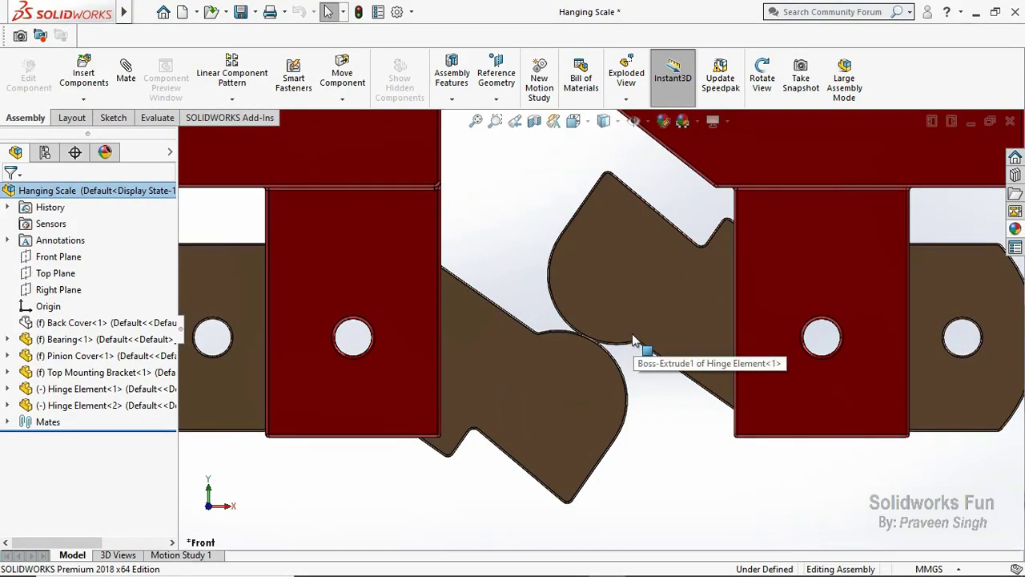
pyautogui.hotkey('ctrl', 's')
# Orbit to an oblique view and mate the two hinge elements' curved faces as Tangent
pyautogui.rightClick(526, 227)
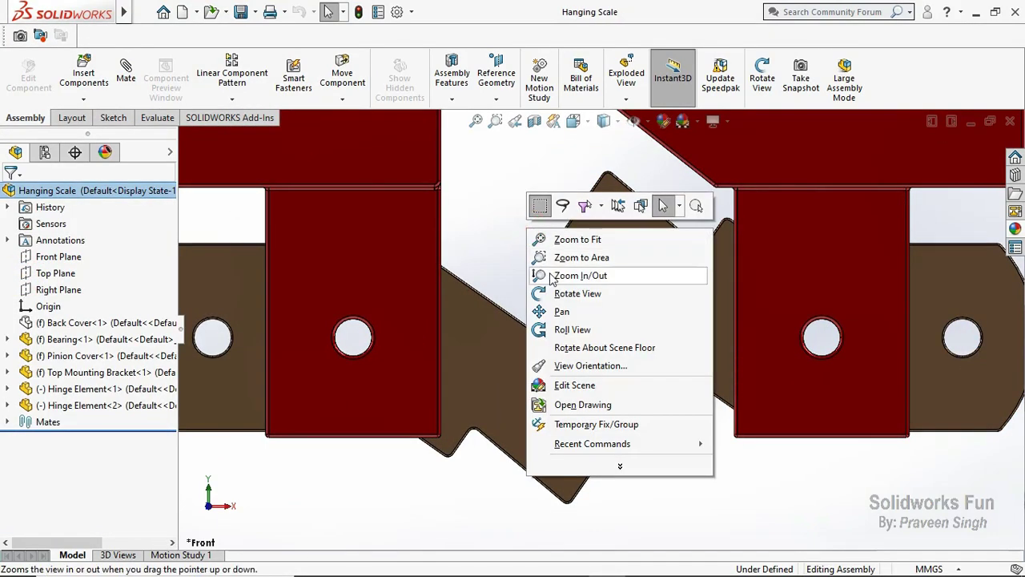
pyautogui.click(561, 294)
pyautogui.moveTo(556, 291); pyautogui.dragTo(526, 228)
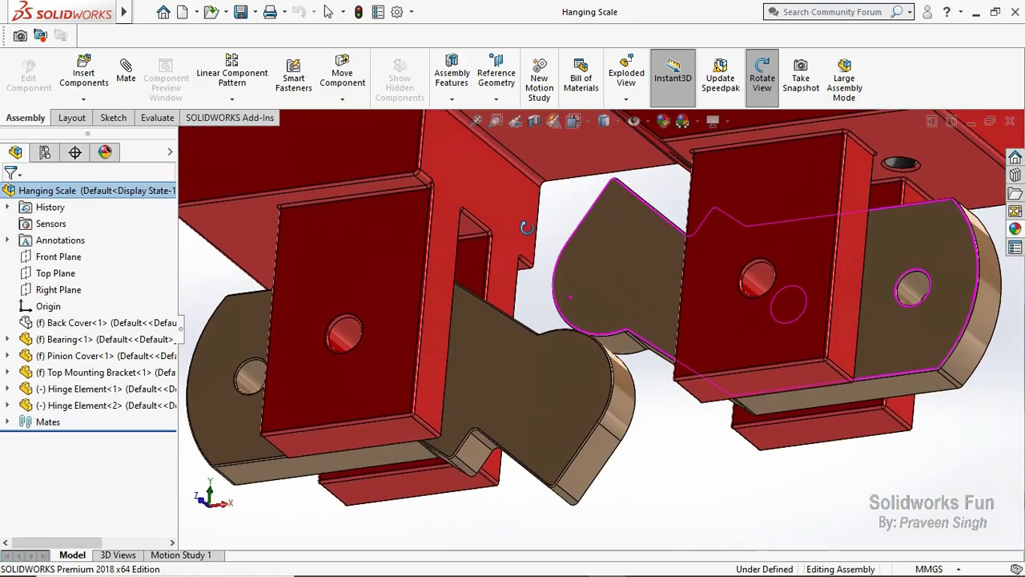
pyautogui.rightClick(531, 217)
pyautogui.click(573, 299)
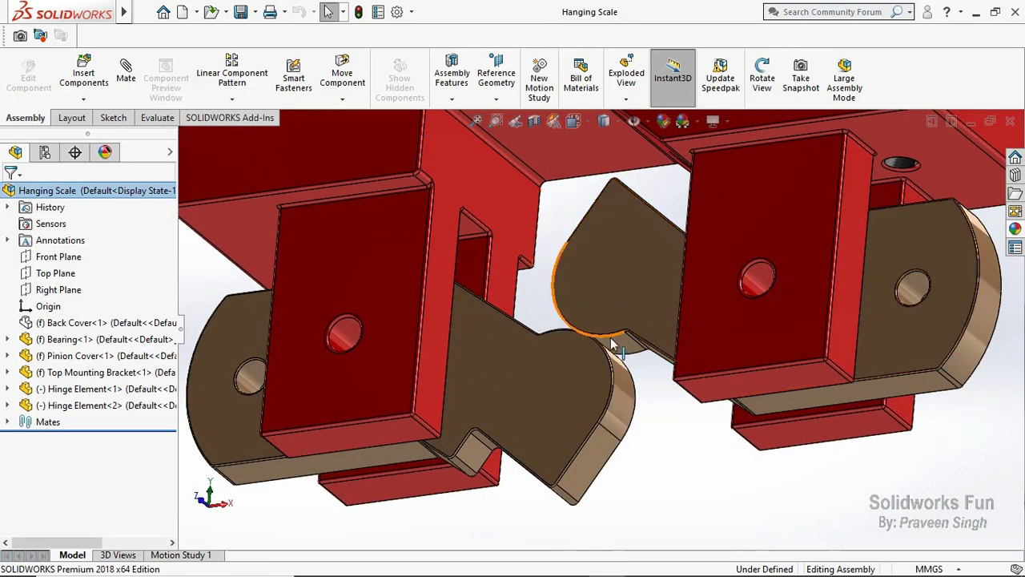
pyautogui.click(614, 352)
pyautogui.keyDown('ctrl'); pyautogui.click(633, 366); pyautogui.keyUp('ctrl')
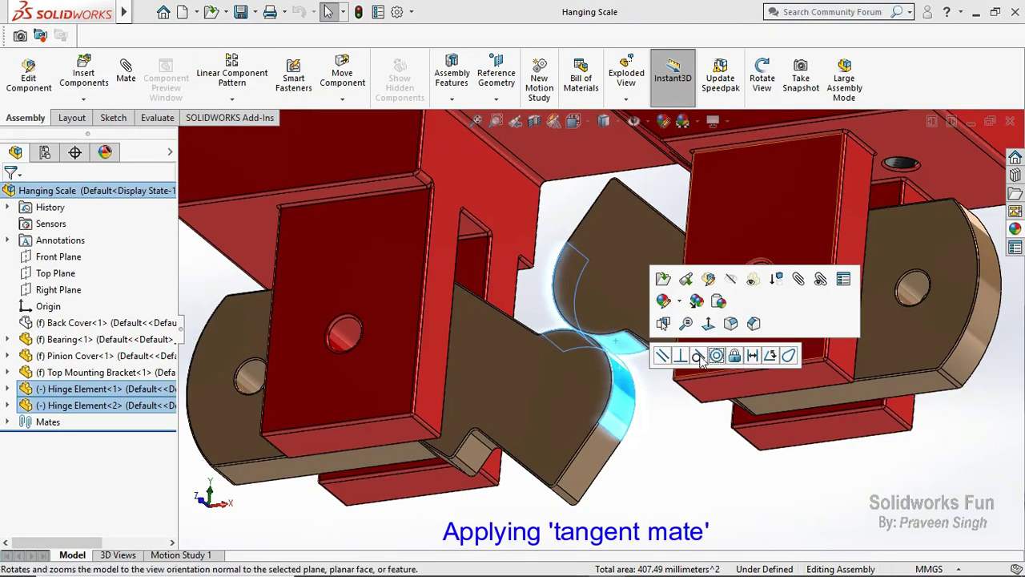
pyautogui.click(698, 356)
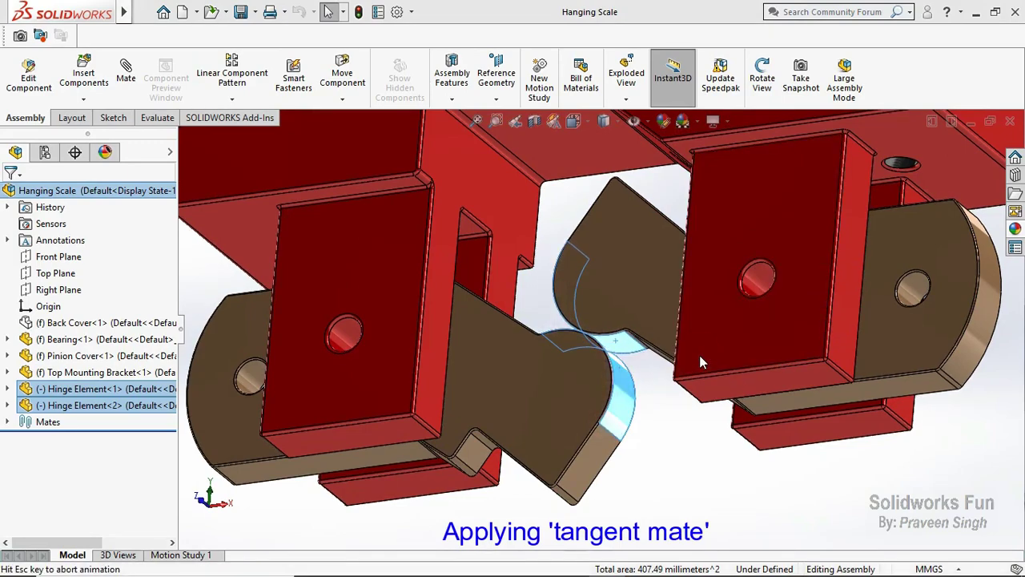
# Return to the Front view, save the assembly, and expand the Mates folder
pyautogui.click(199, 506)
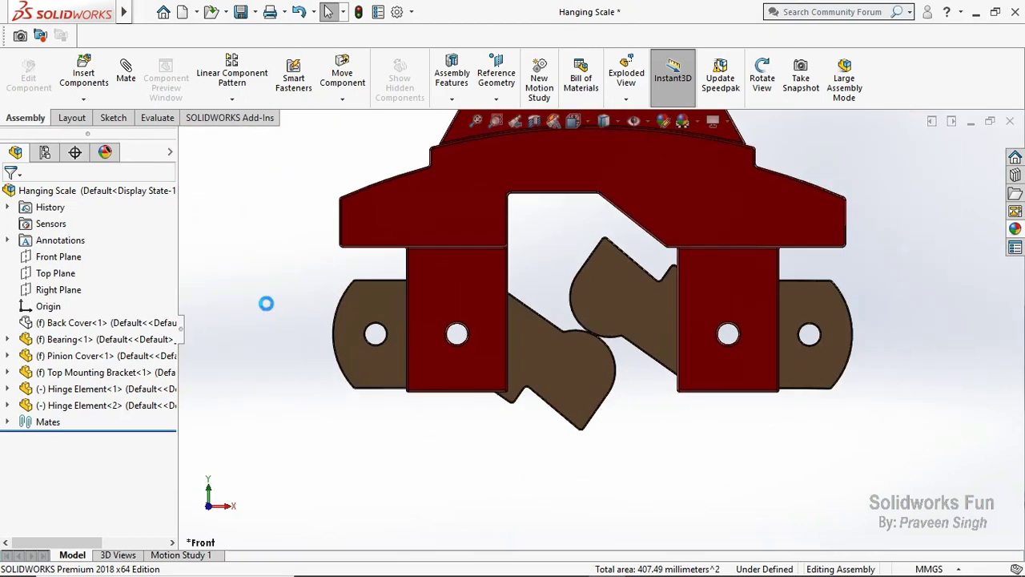
pyautogui.hotkey('ctrl', 's')
pyautogui.click(8, 422)
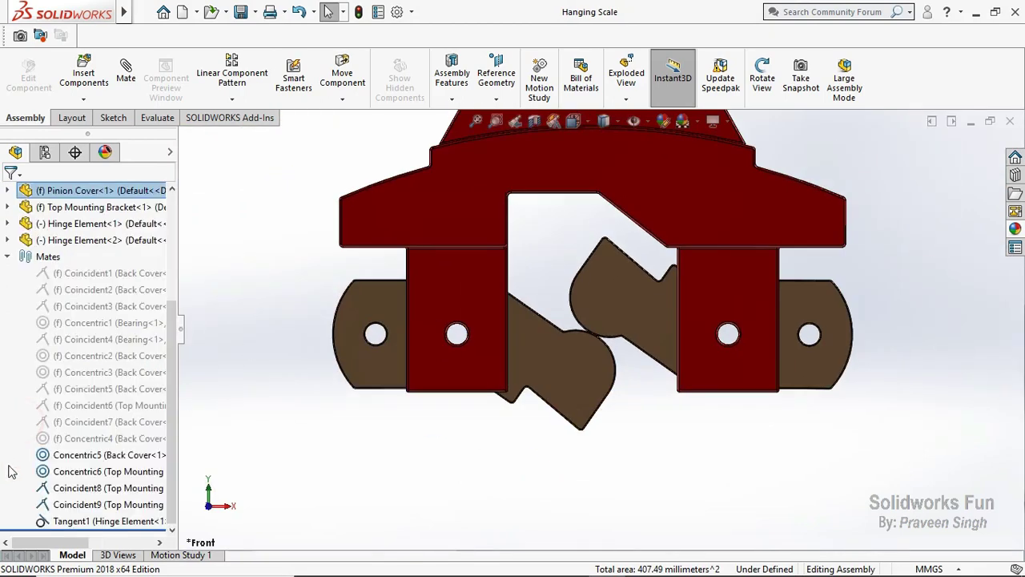
# Suppress the Tangent1 mate and zoom out to see the whole assembly
pyautogui.click(58, 521)
pyautogui.click(156, 492)
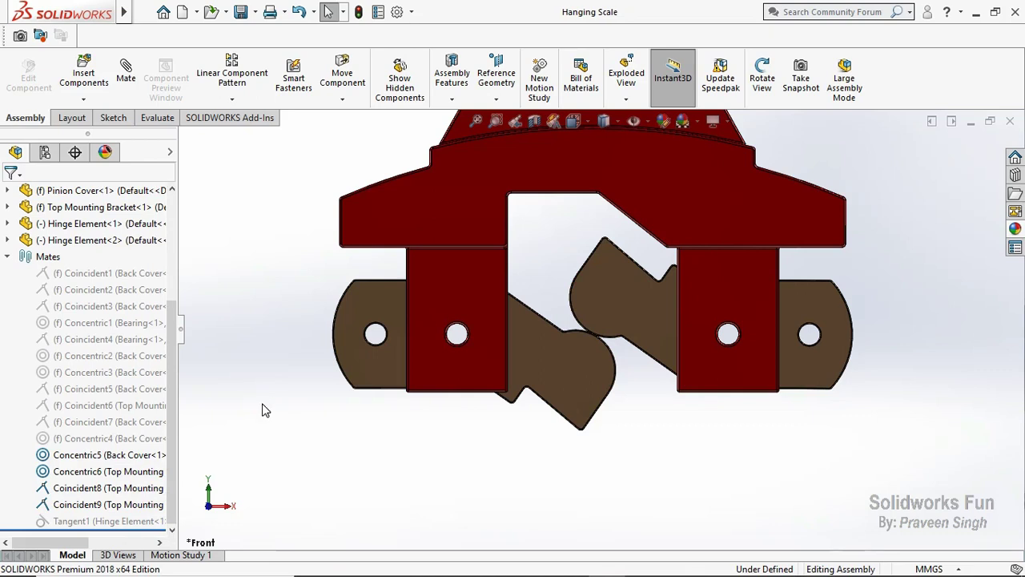
pyautogui.press('z')
pyautogui.scroll(1, 120, 336)
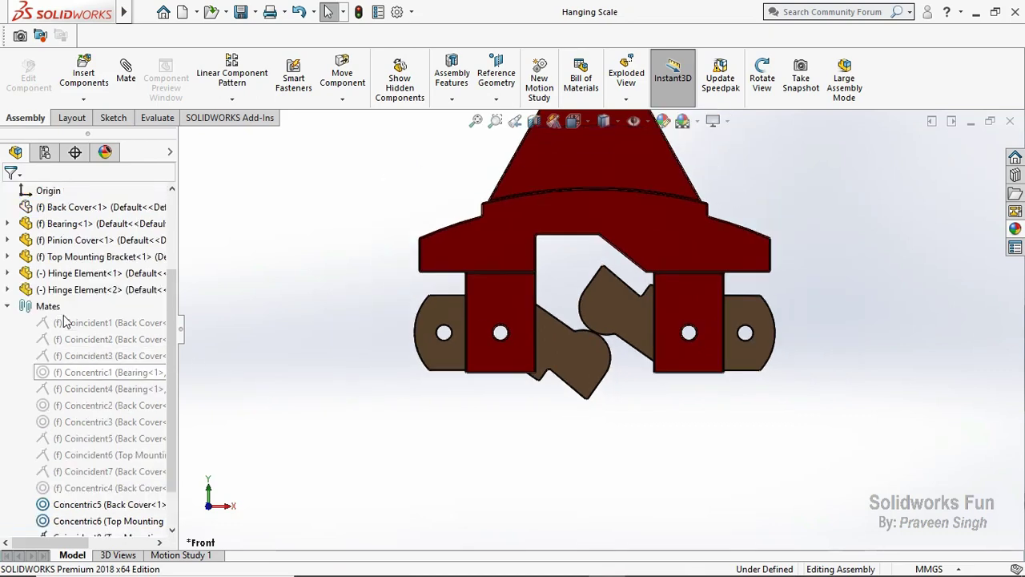
# Select both Hinge Elements, leave them floating, and collapse the Mates folder
pyautogui.click(123, 276)
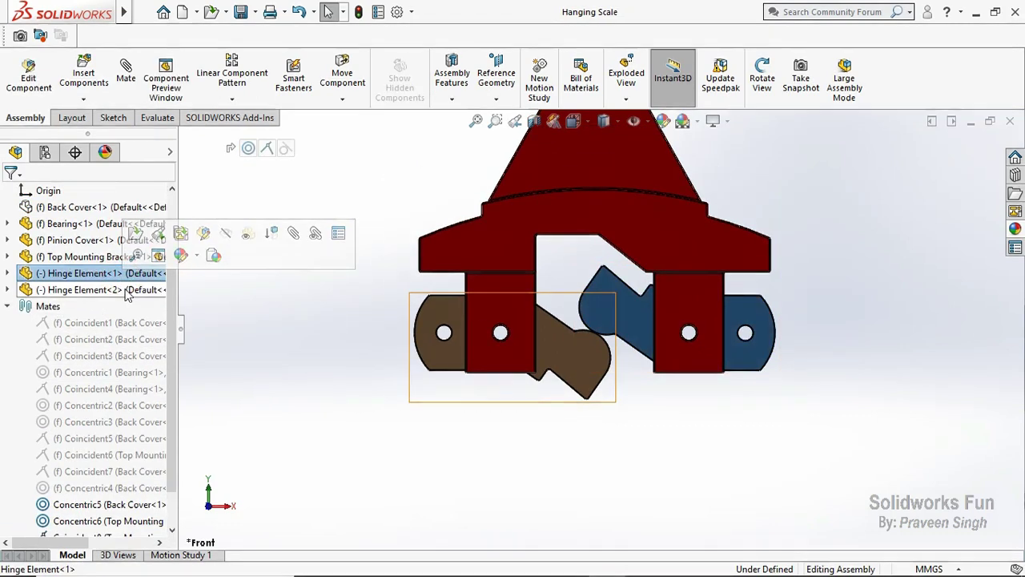
pyautogui.keyDown('ctrl'); pyautogui.click(126, 293); pyautogui.keyUp('ctrl')
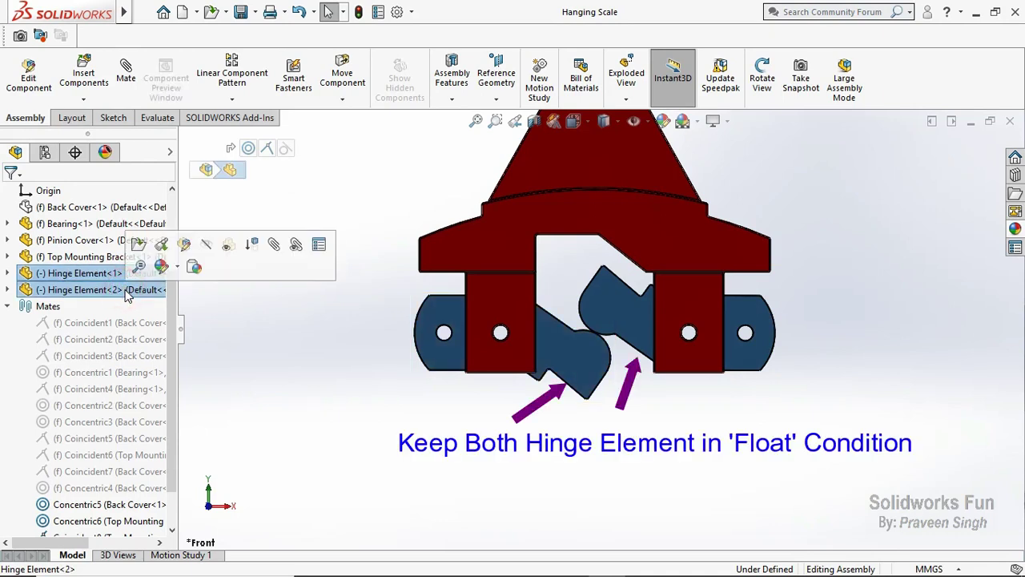
pyautogui.rightClick(125, 293)
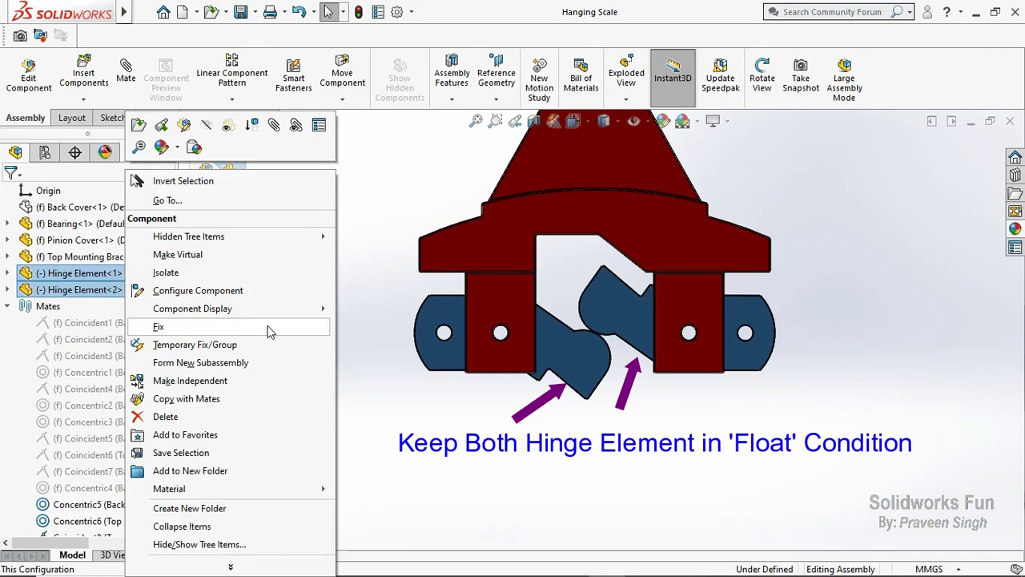
pyautogui.click(358, 301)
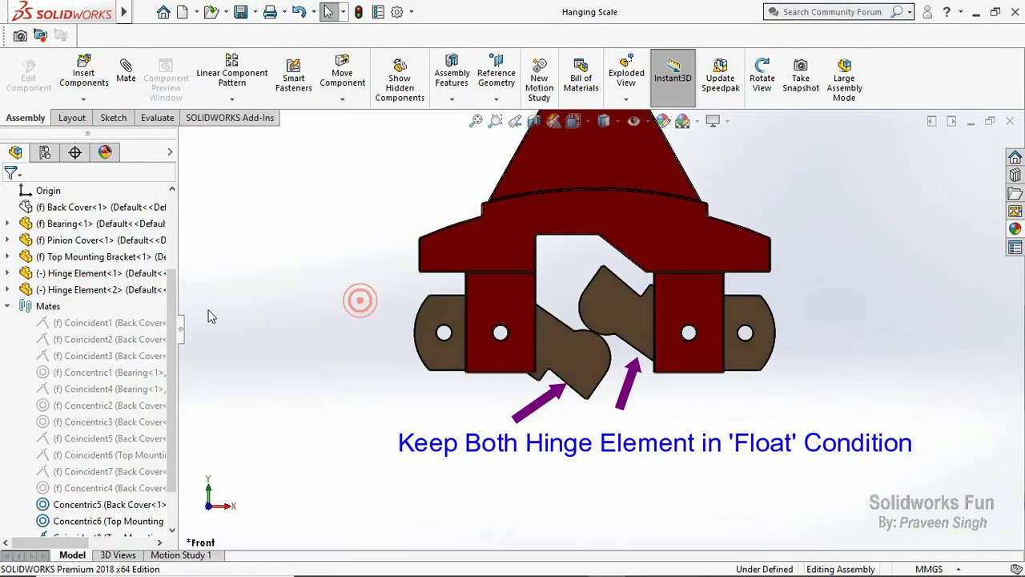
pyautogui.click(7, 306)
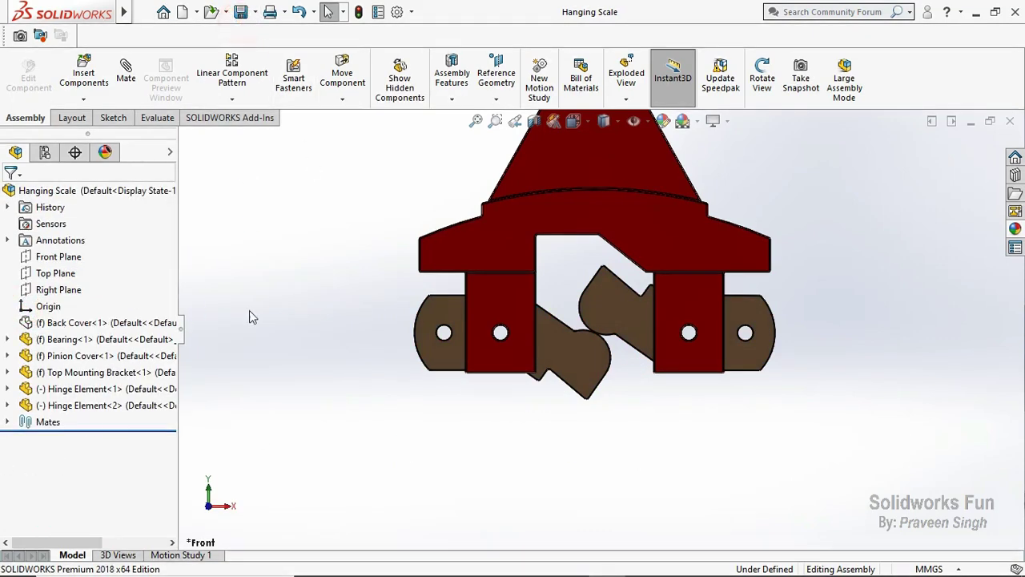
# Show Back Cover<1> again and zoom to fit the whole hanging scale
pyautogui.click(155, 325)
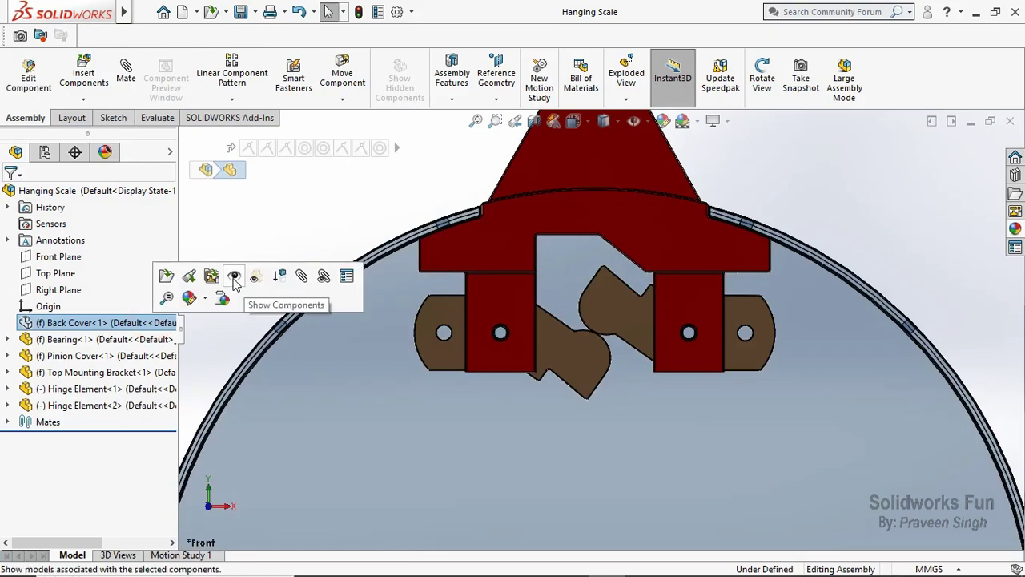
pyautogui.click(234, 281)
pyautogui.press('f')
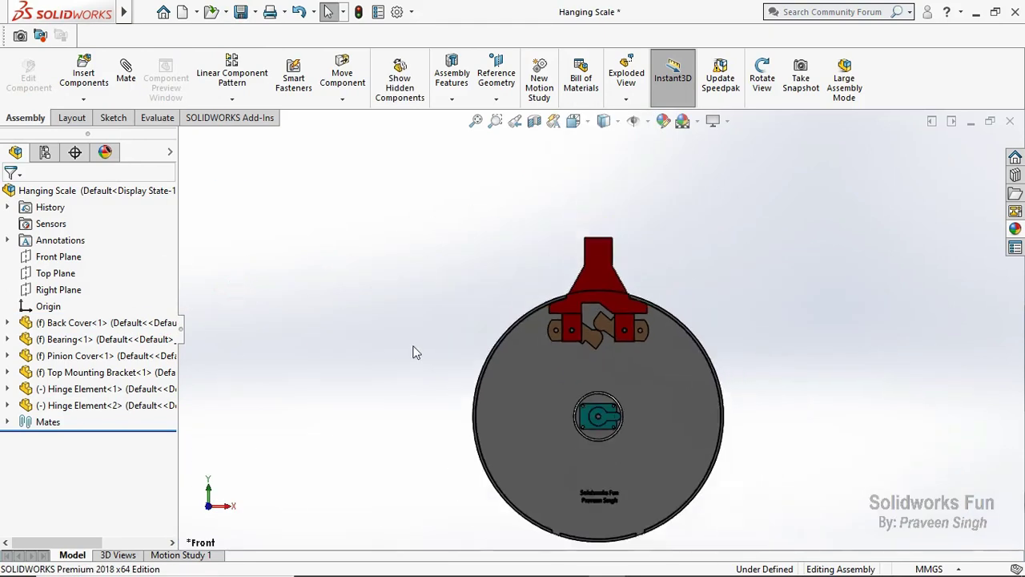
pyautogui.scroll(-1, 704, 482)
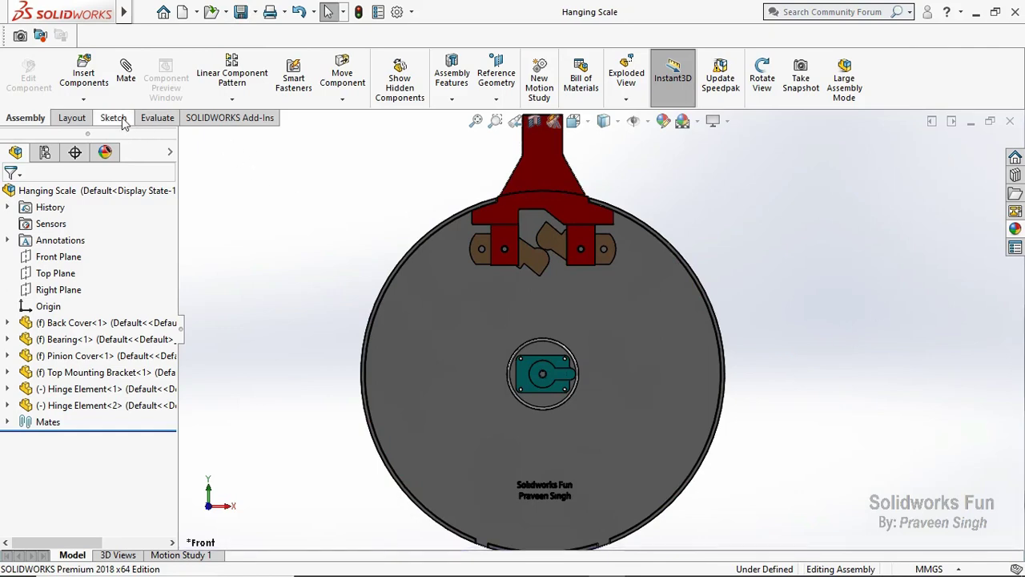
# Choose the Pinion and Rack part files to insert into the assembly
pyautogui.click(84, 98)
pyautogui.click(112, 118)
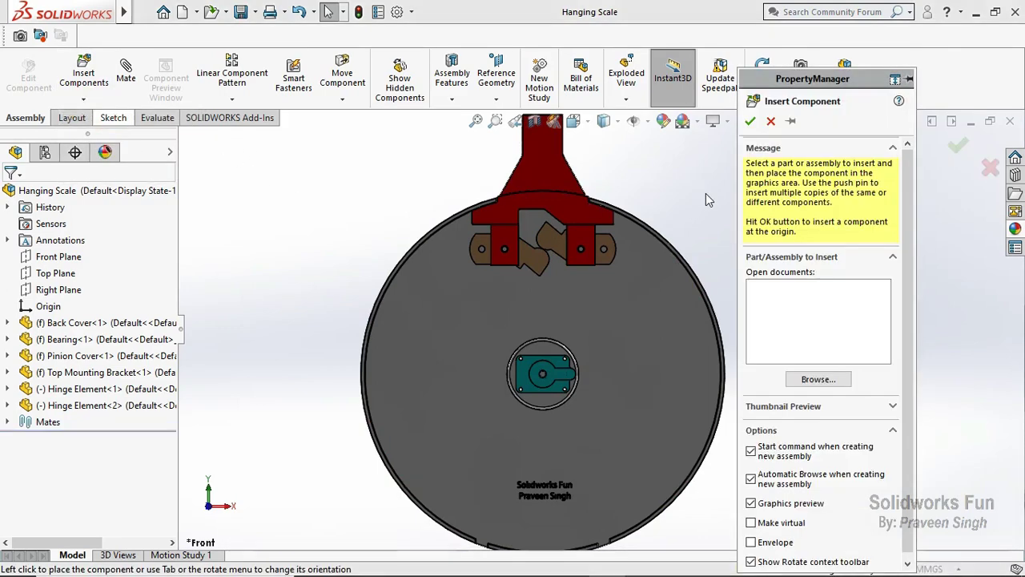
pyautogui.scroll(-2, 480, 281)
pyautogui.scroll(-1, 480, 285)
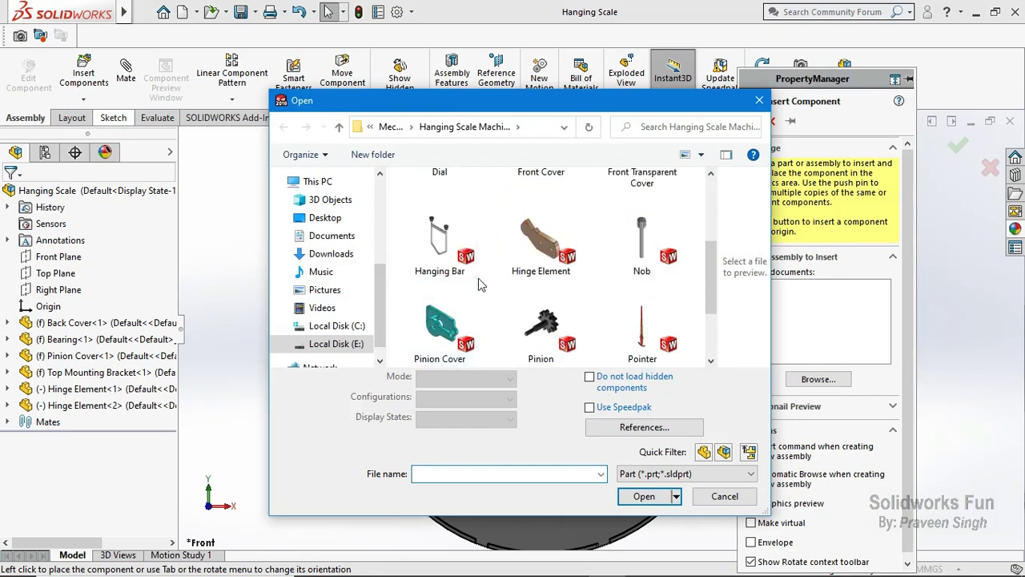
pyautogui.click(529, 324)
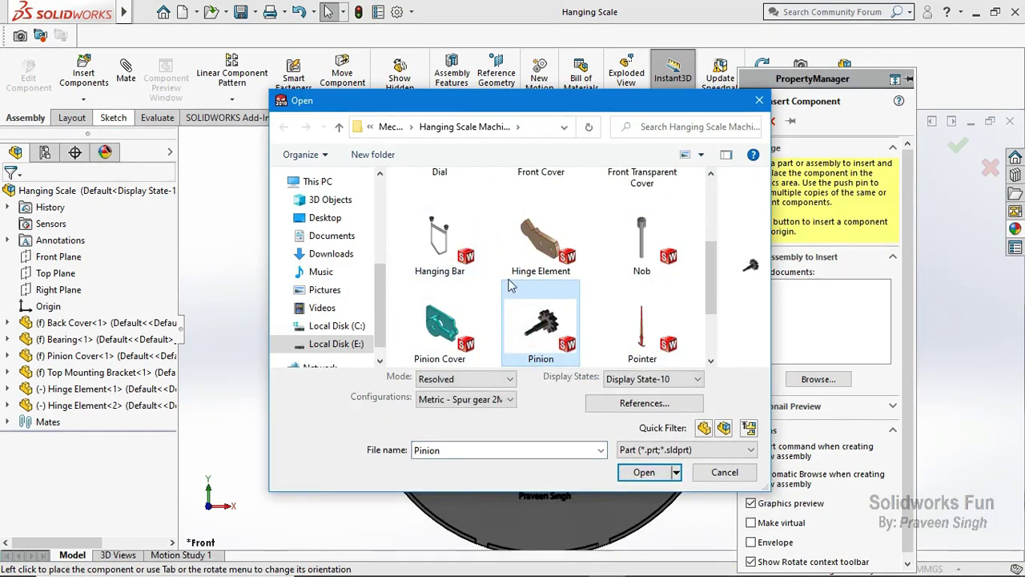
pyautogui.scroll(-1, 512, 288)
pyautogui.keyDown('ctrl'); pyautogui.click(472, 320); pyautogui.keyUp('ctrl')
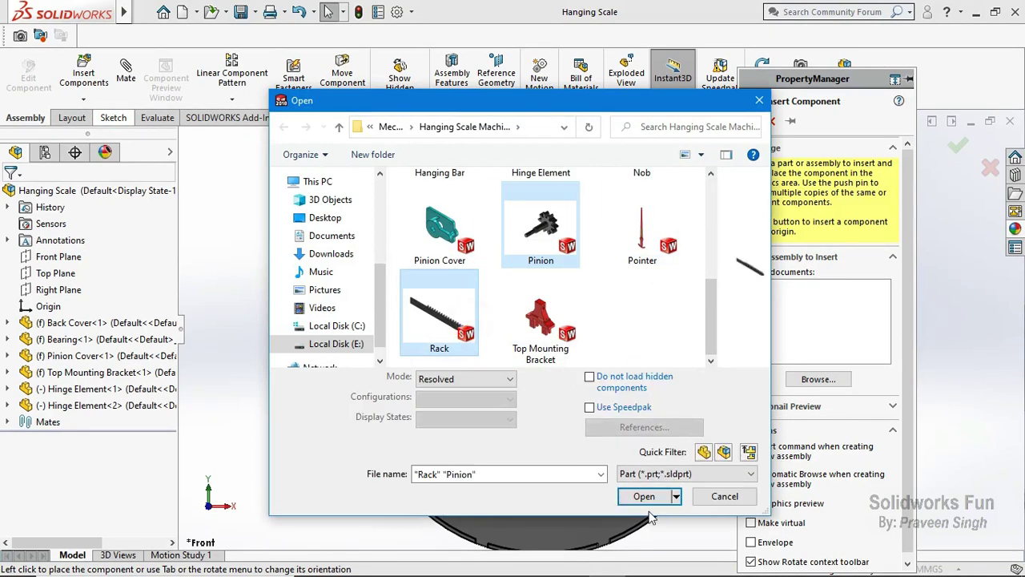
pyautogui.click(641, 497)
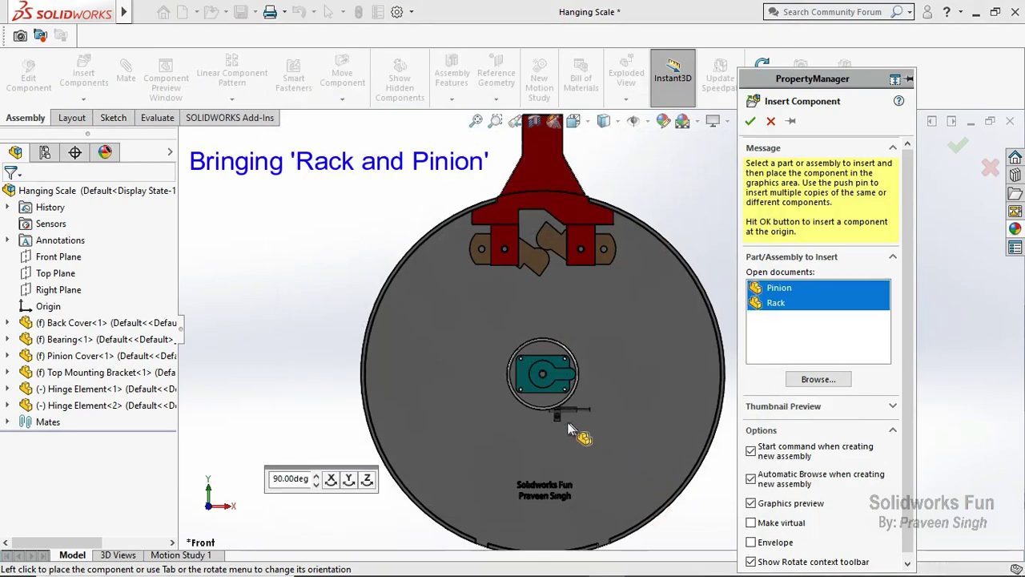
# Place the pinion below the pinion cover and the rack beside it, accepting configurations
pyautogui.click(552, 436)
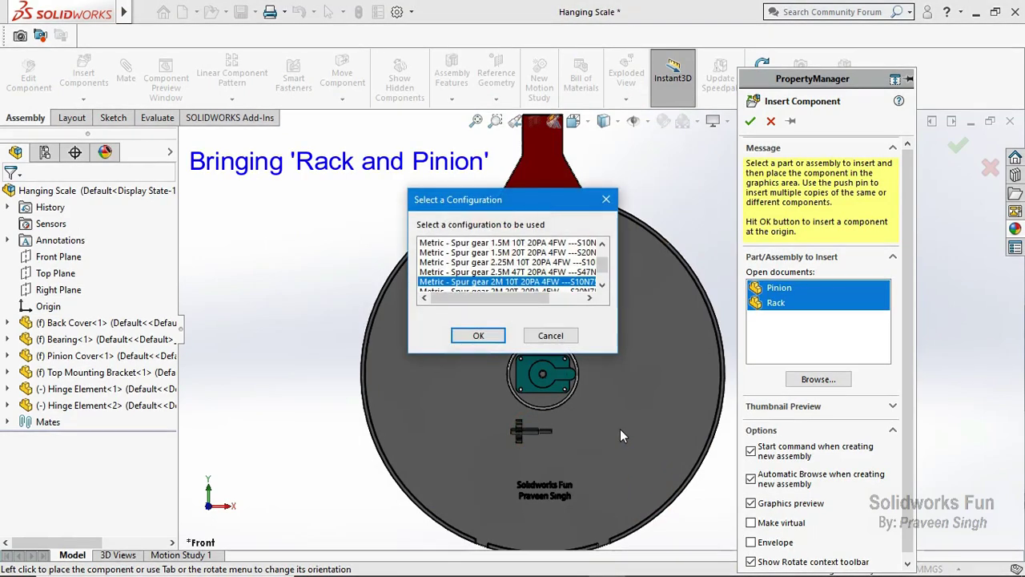
pyautogui.click(476, 336)
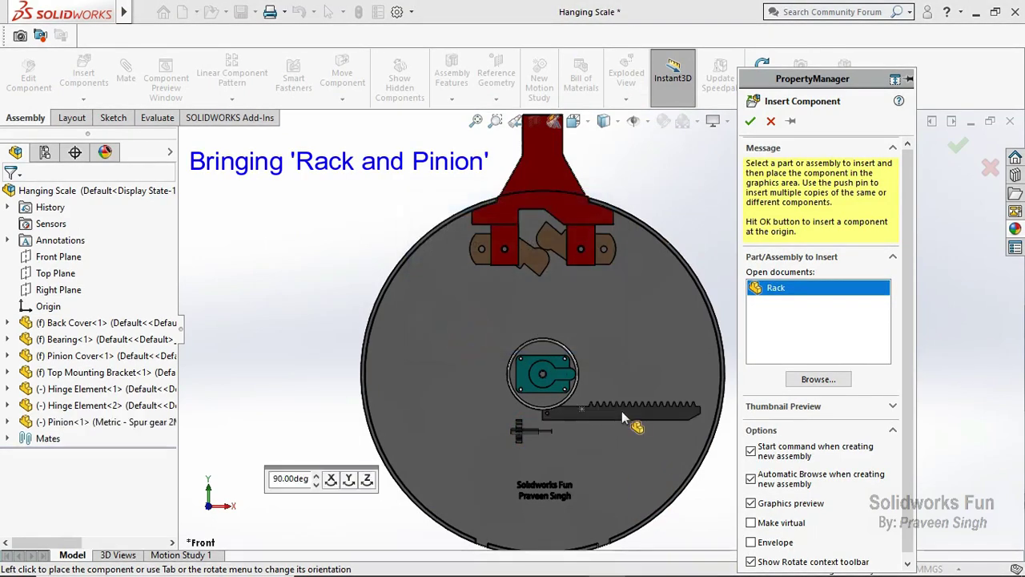
pyautogui.click(580, 422)
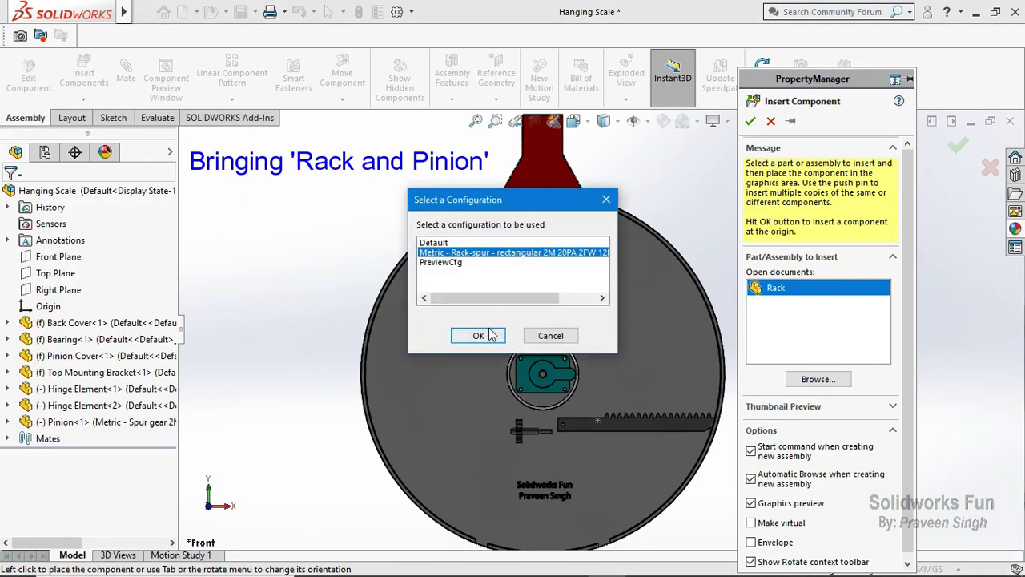
pyautogui.click(491, 335)
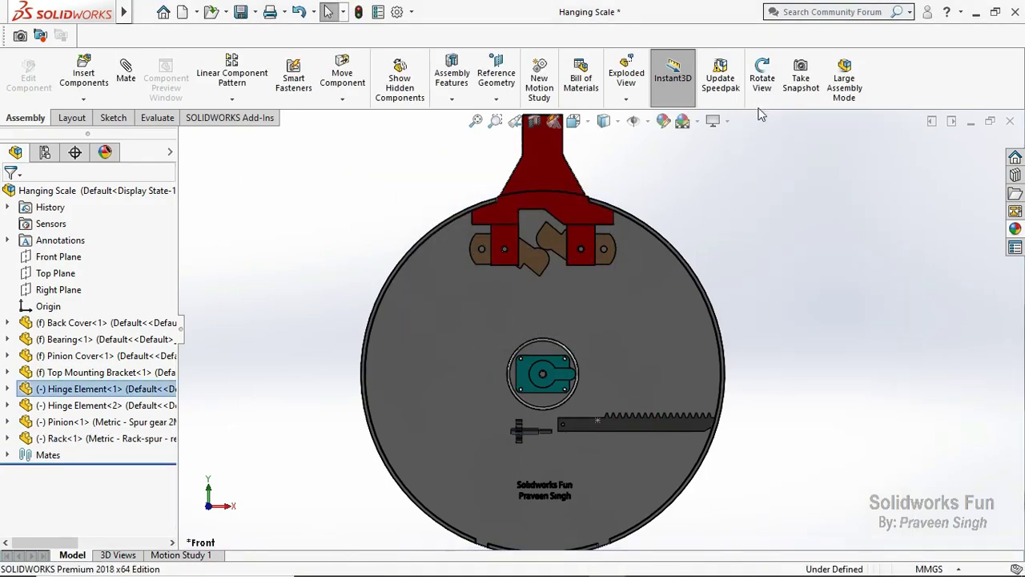
# Orbit to an angled view and hide the rack's leftover sketch point
pyautogui.moveTo(566, 433); pyautogui.dragTo(593, 360)
pyautogui.scroll(-5, 592, 353)
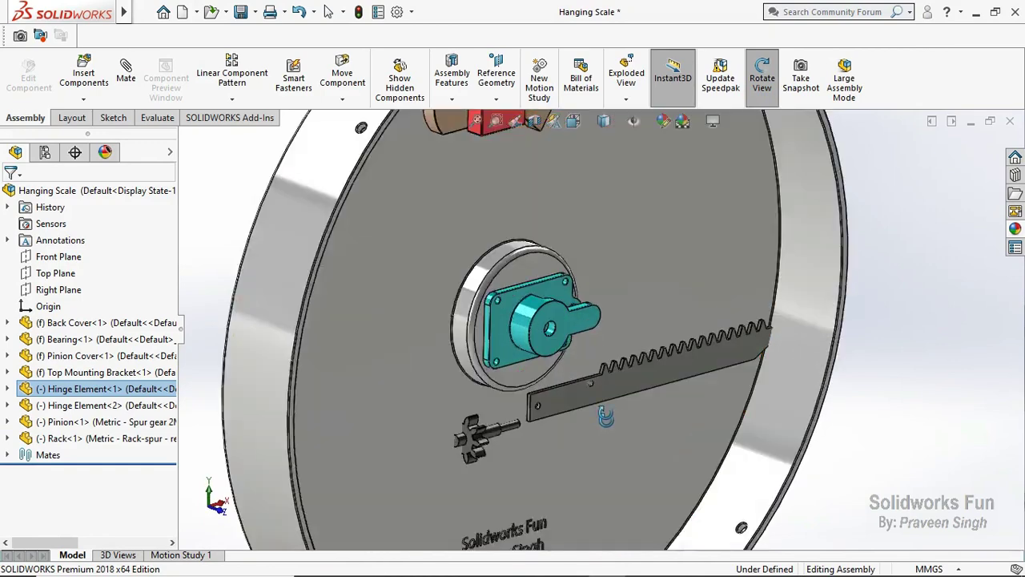
pyautogui.rightClick(606, 335)
pyautogui.click(641, 420)
pyautogui.scroll(-5, 575, 306)
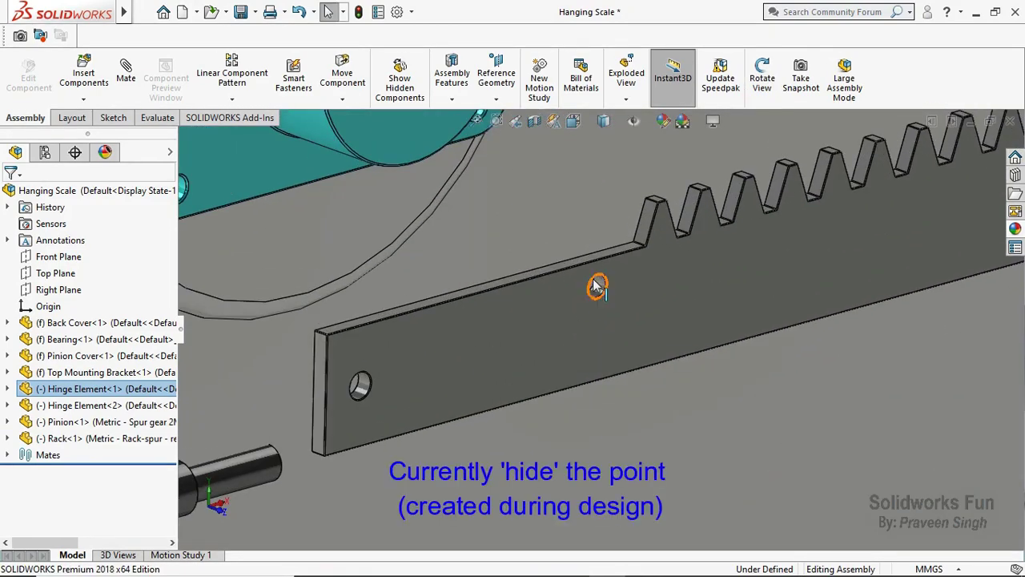
pyautogui.click(595, 286)
pyautogui.click(659, 234)
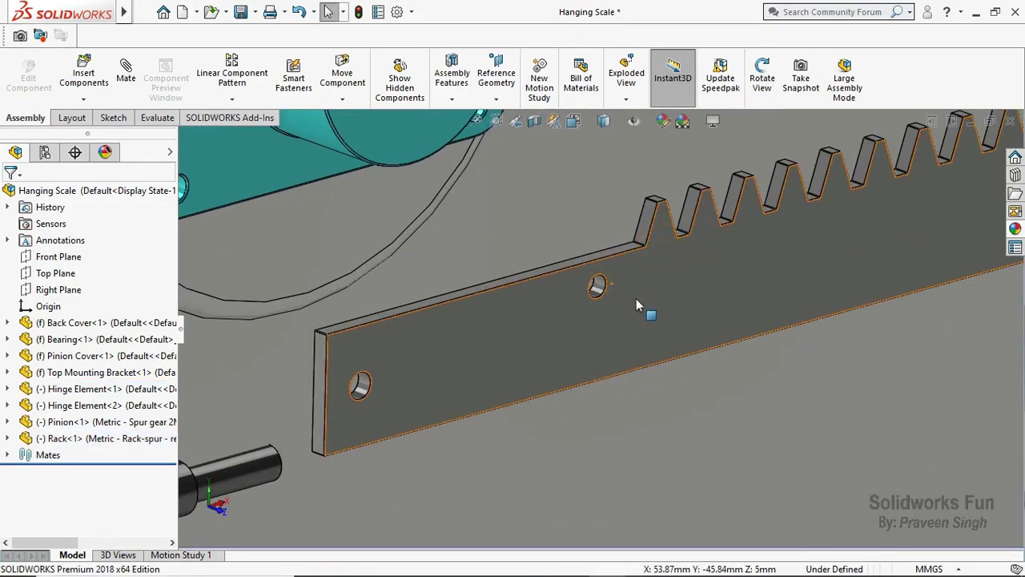
pyautogui.scroll(5, 636, 298)
# Mate the pinion shaft's cylindrical face concentric with the pinion cover's hole
pyautogui.moveTo(380, 416); pyautogui.dragTo(585, 452)
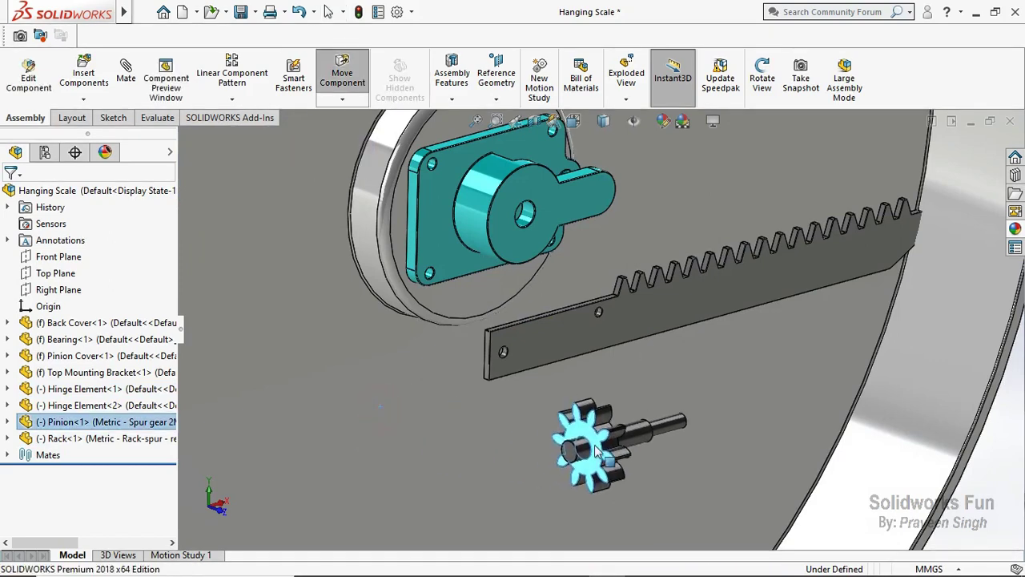
pyautogui.click(585, 454)
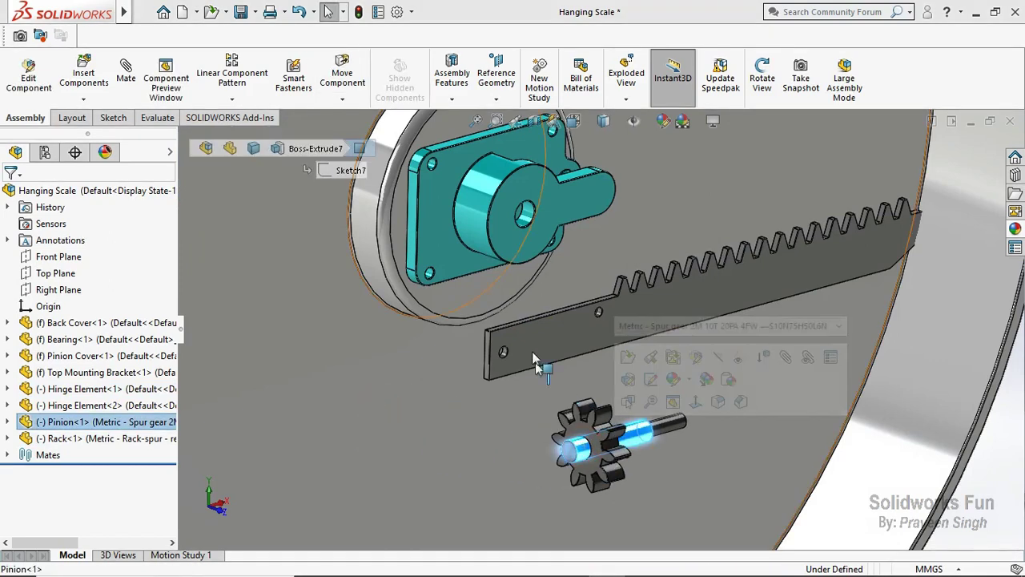
pyautogui.click(524, 223)
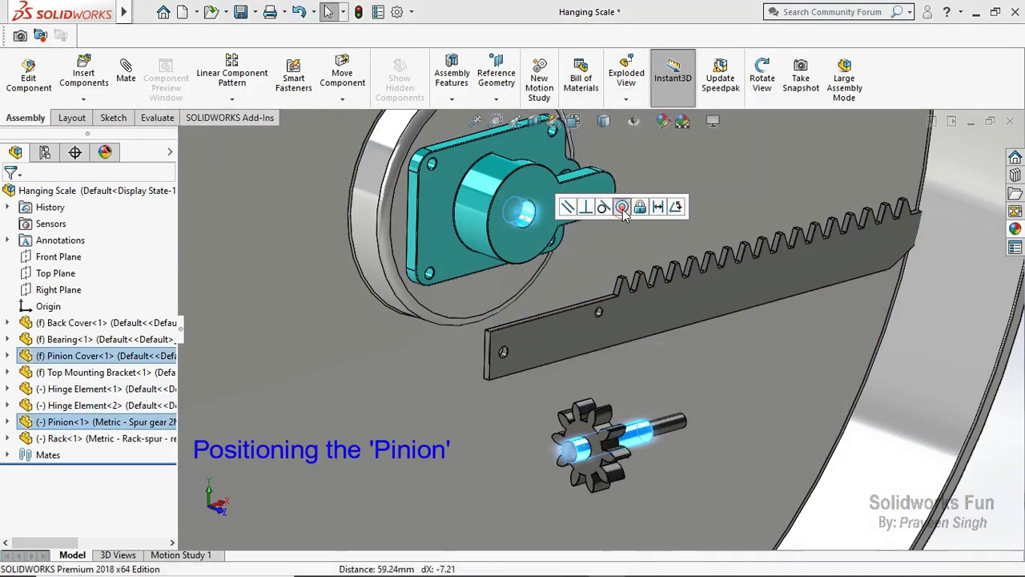
pyautogui.click(623, 208)
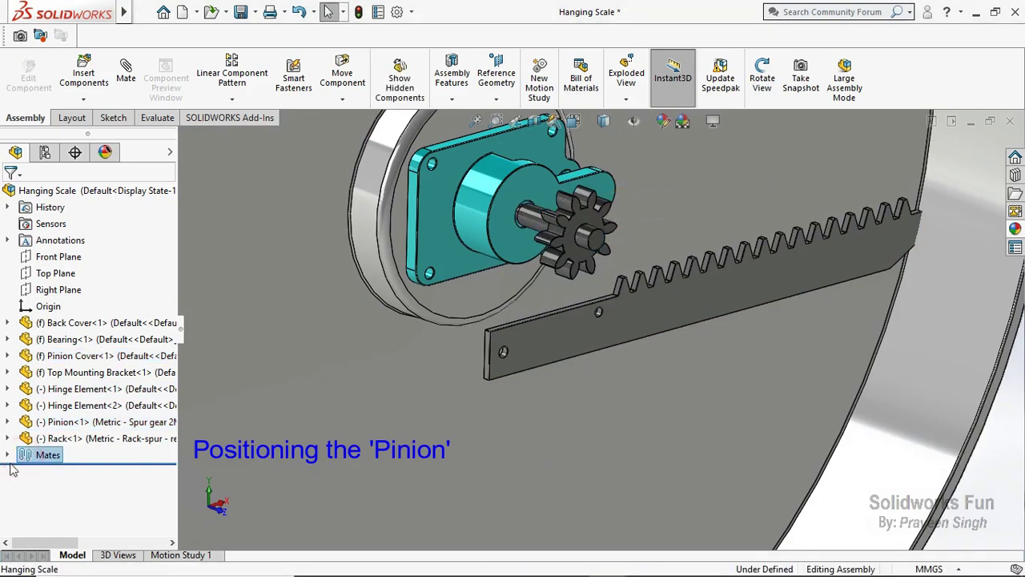
# Edit the Concentric7 mate to flip the pinion's alignment, then select the rack
pyautogui.click(8, 455)
pyautogui.click(80, 520)
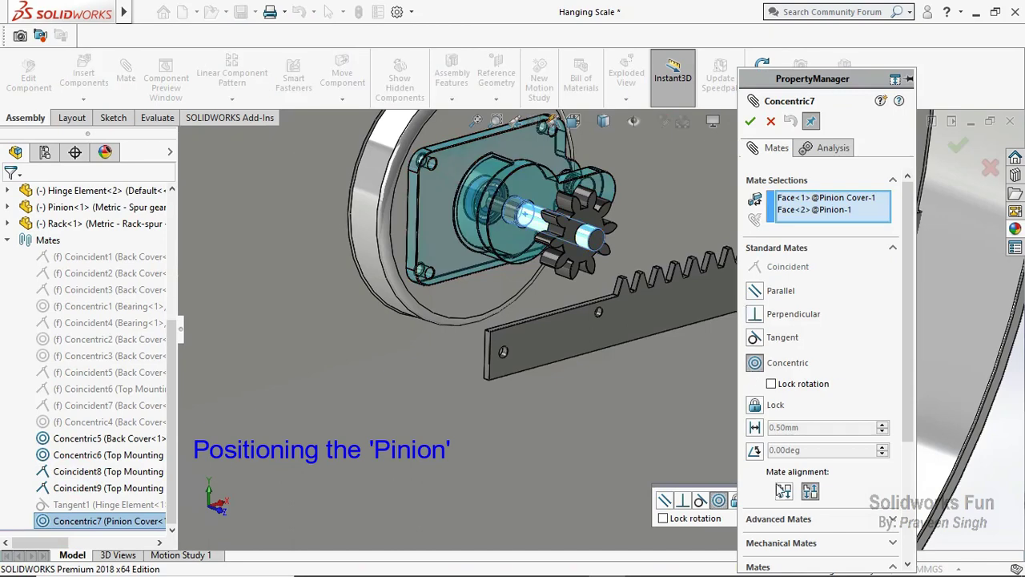
pyautogui.click(783, 492)
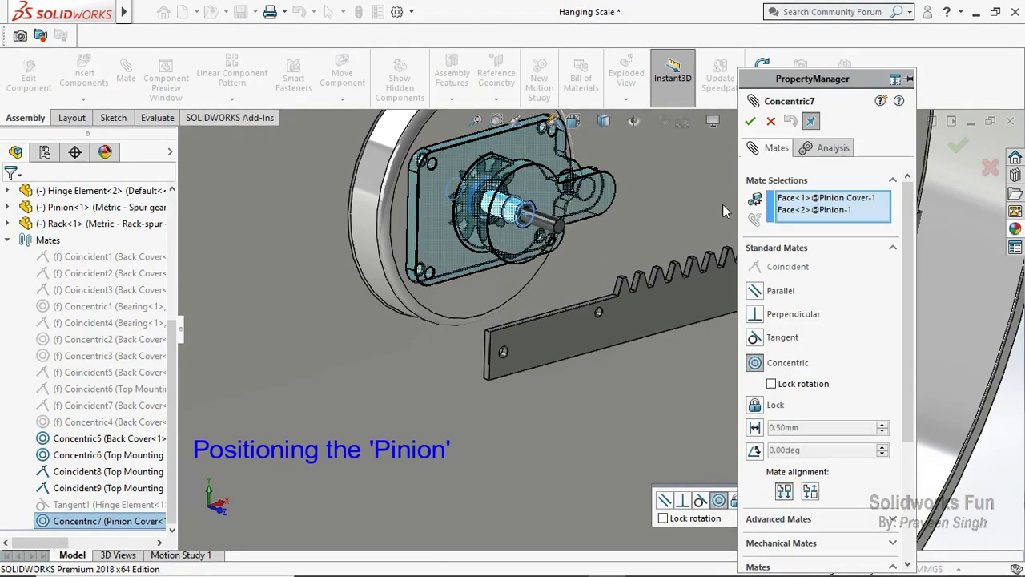
pyautogui.click(750, 120)
pyautogui.click(749, 120)
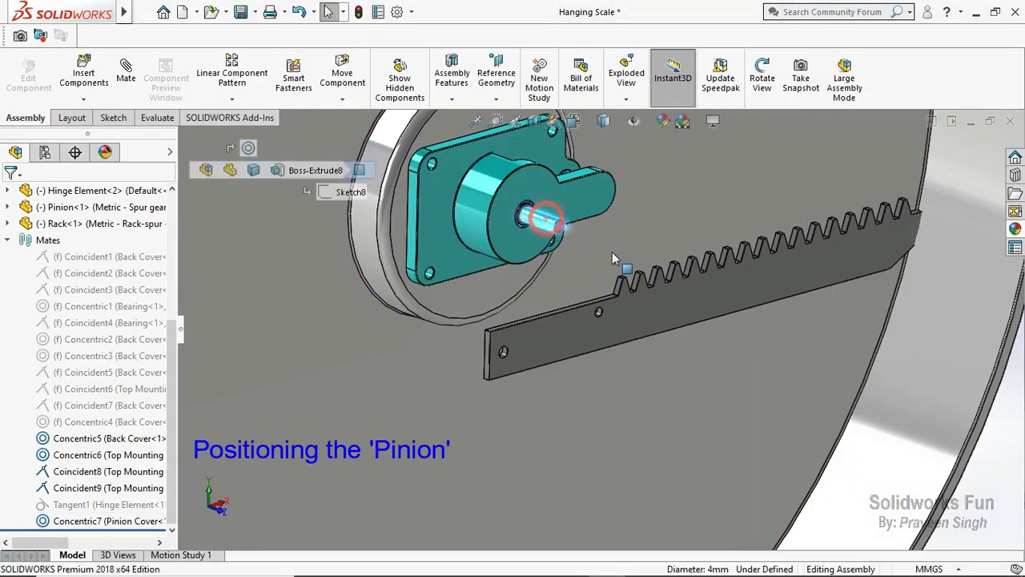
pyautogui.click(727, 308)
pyautogui.scroll(3, 709, 282)
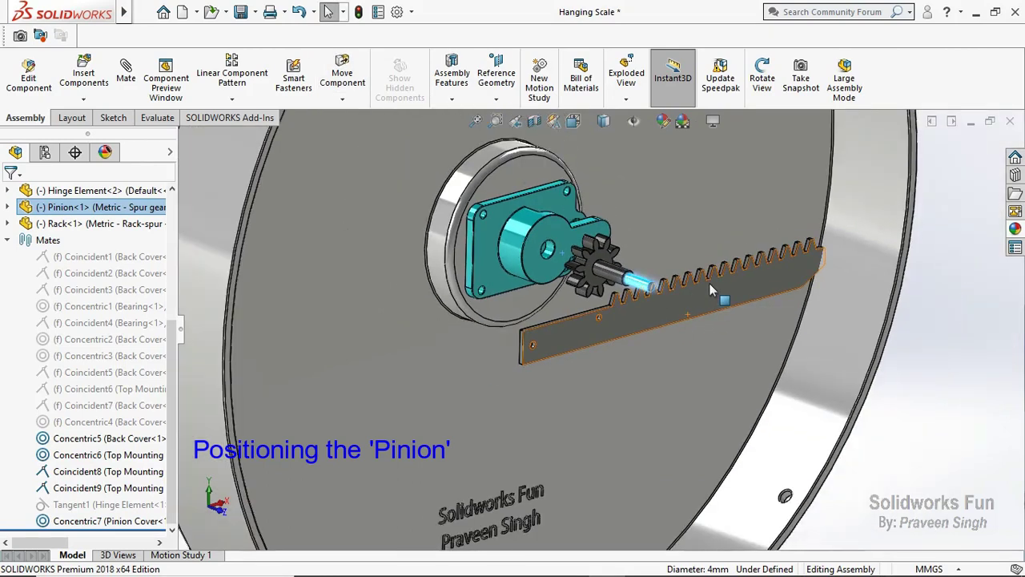
# Drag the pinion off the rack to the right and hide the back cover
pyautogui.press('Escape')
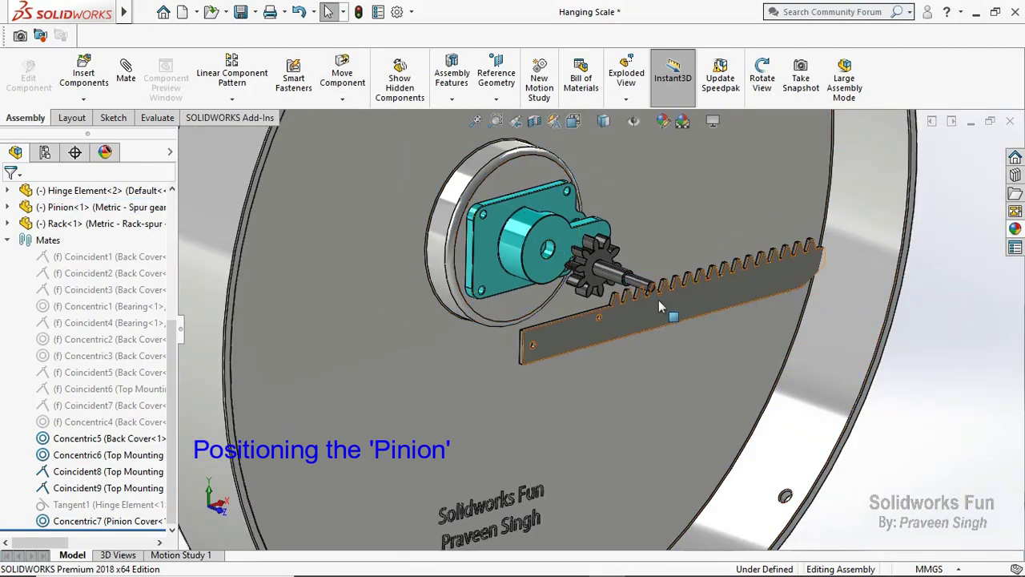
pyautogui.moveTo(628, 284); pyautogui.dragTo(812, 386)
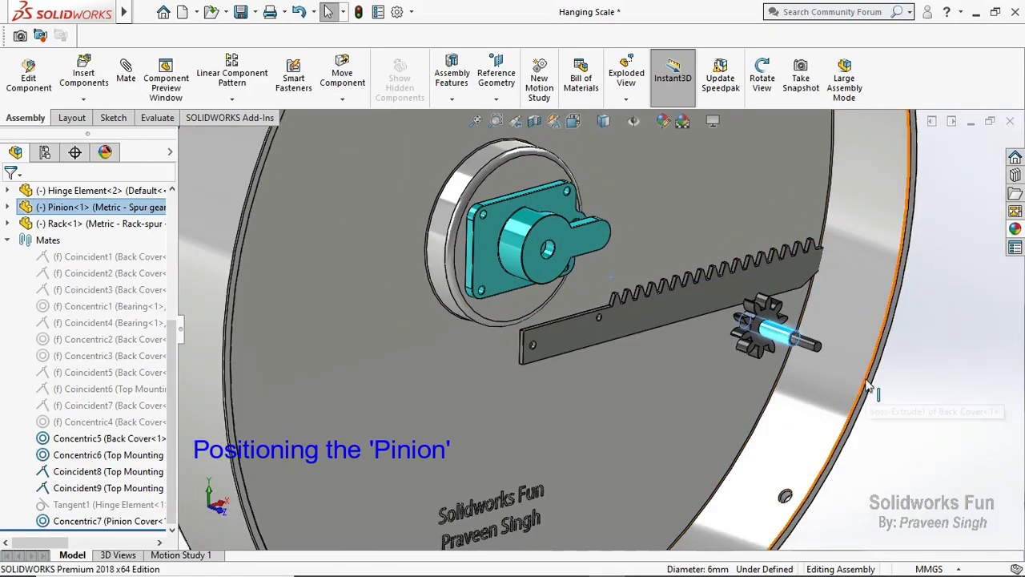
pyautogui.click(915, 371)
pyautogui.click(572, 256)
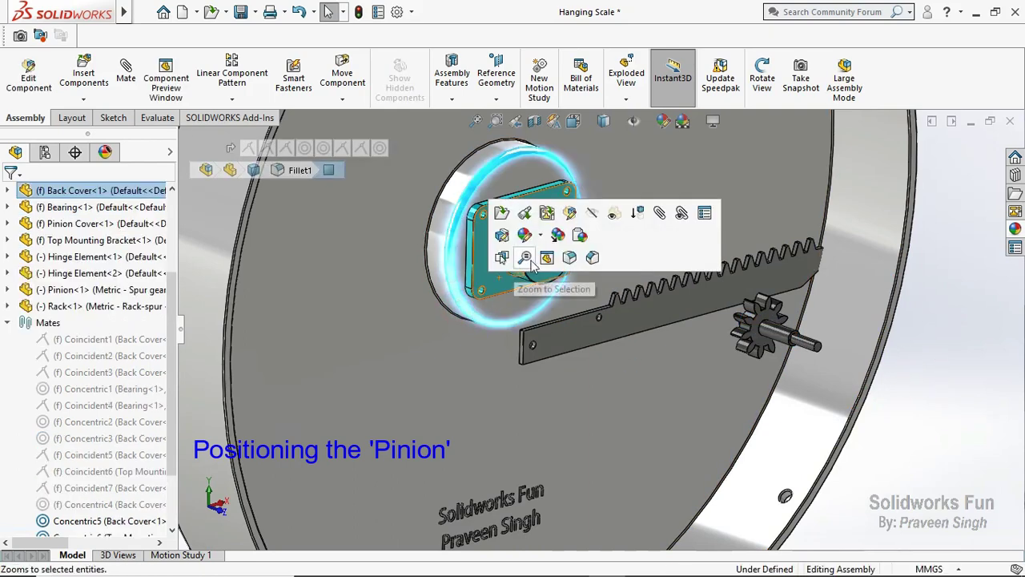
pyautogui.click(591, 213)
pyautogui.scroll(-2, 578, 149)
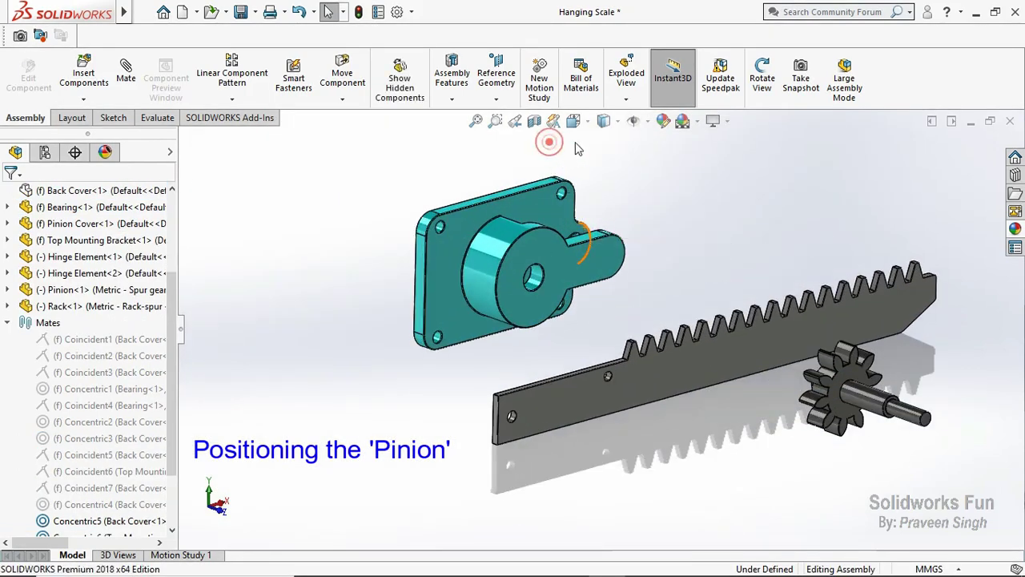
# Orbit behind the pinion cover and seat the pinion into the cover's bore
pyautogui.click(762, 77)
pyautogui.moveTo(584, 228); pyautogui.dragTo(659, 255)
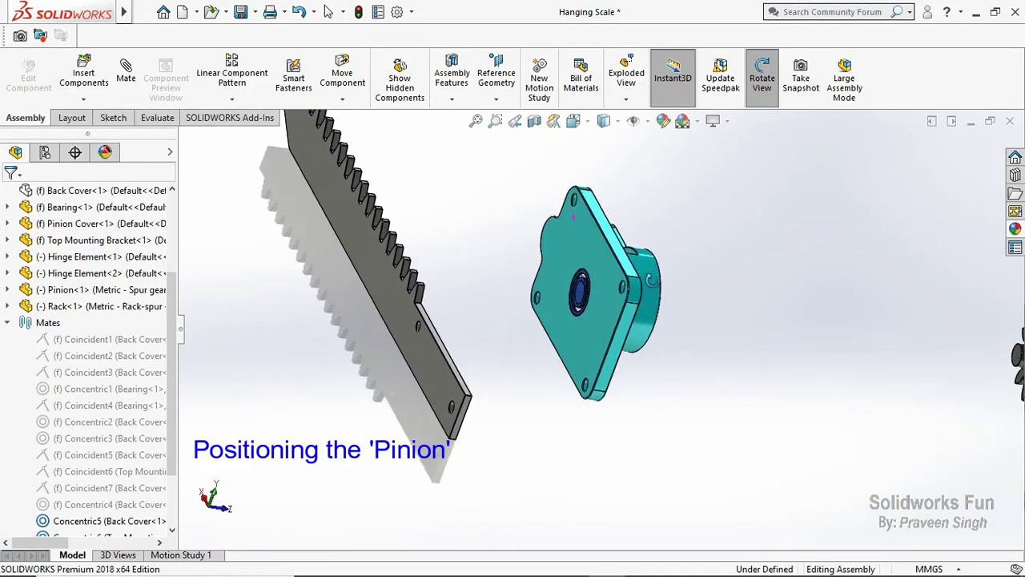
pyautogui.rightClick(658, 254)
pyautogui.click(689, 335)
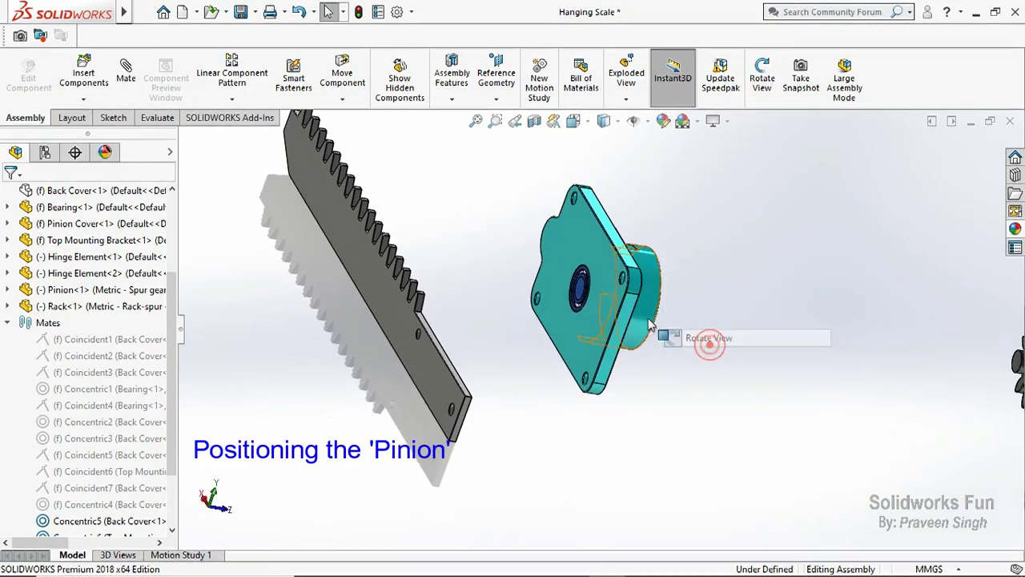
pyautogui.click(573, 257)
pyautogui.scroll(-3, 892, 360)
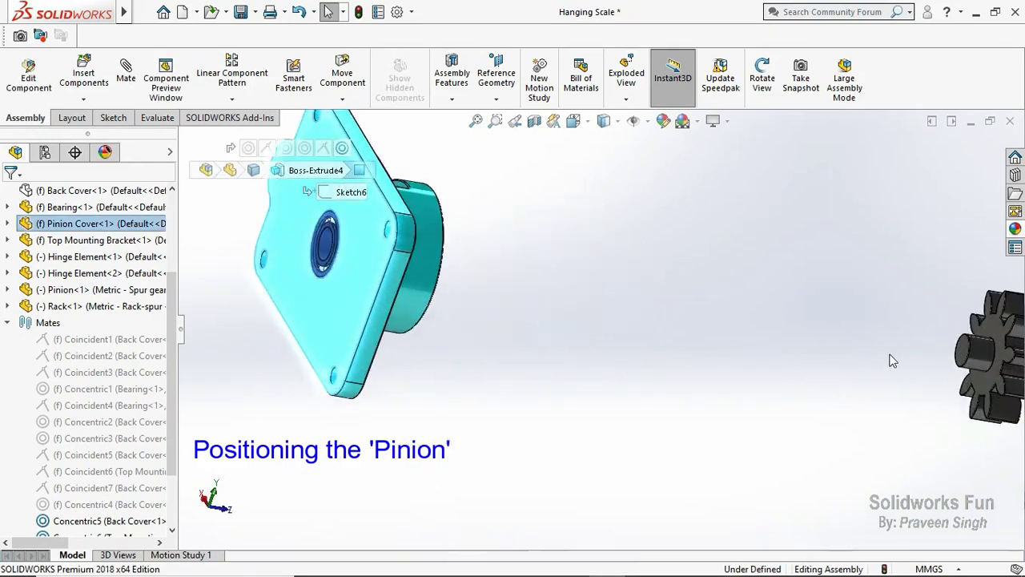
pyautogui.keyDown('ctrl'); pyautogui.click(960, 357); pyautogui.keyUp('ctrl')
pyautogui.click(921, 342)
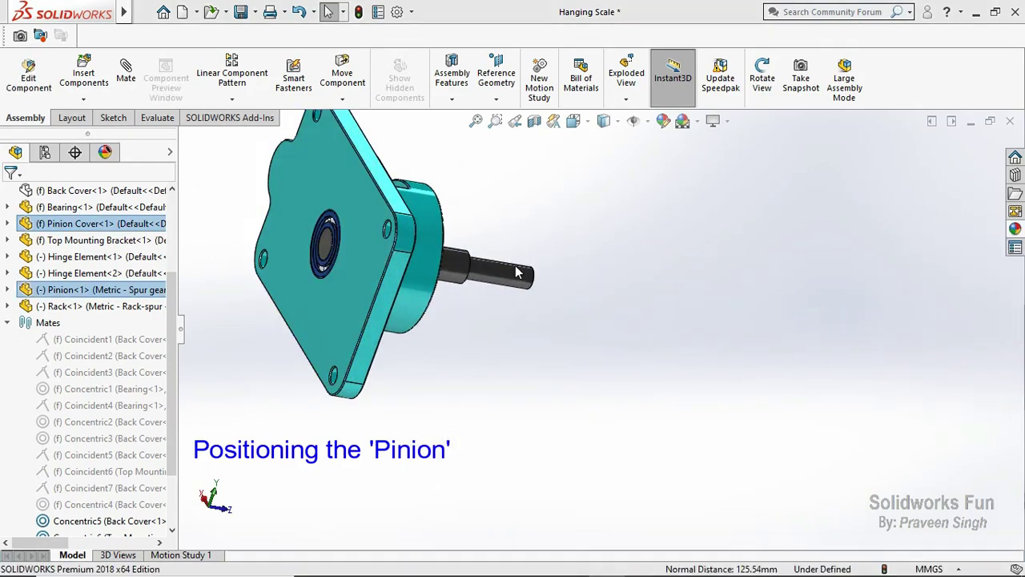
pyautogui.click(580, 197)
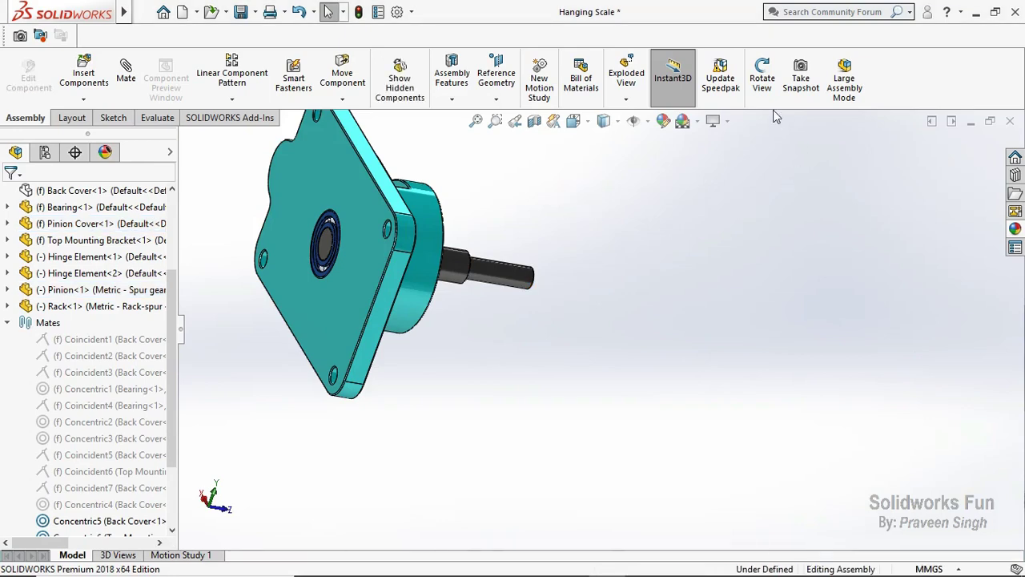
# Orbit around the assembly to inspect the cover face, shaft, housing and rack
pyautogui.click(762, 77)
pyautogui.moveTo(512, 320)
pyautogui.mouseDown()
pyautogui.moveTo(184, 406)
pyautogui.moveTo(188, 445)
pyautogui.mouseUp()
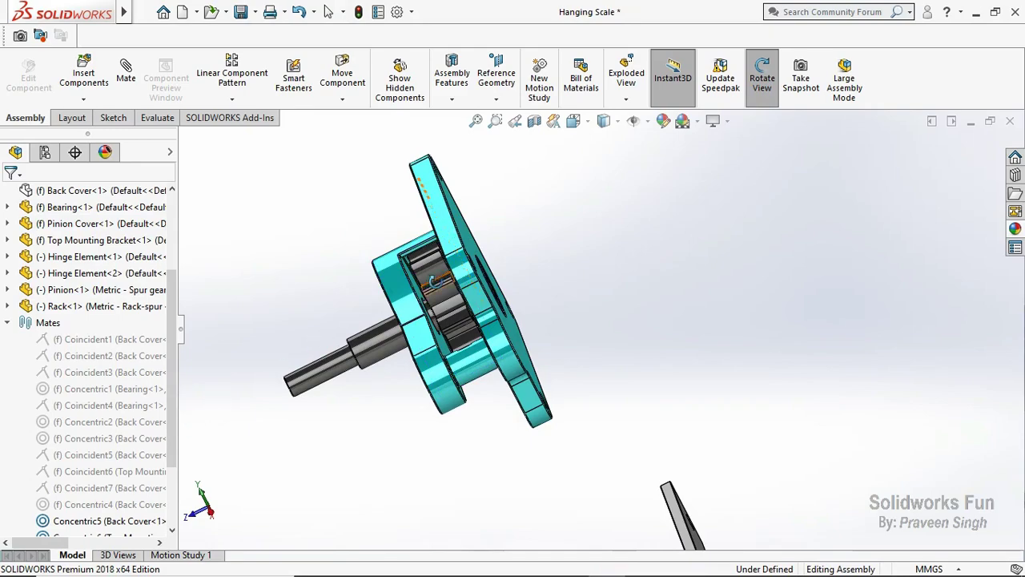
pyautogui.scroll(-5, 433, 280)
pyautogui.moveTo(433, 281)
pyautogui.mouseDown()
pyautogui.moveTo(456, 255)
pyautogui.moveTo(481, 250)
pyautogui.mouseUp()
pyautogui.scroll(2, 488, 248)
pyautogui.scroll(5, 496, 248)
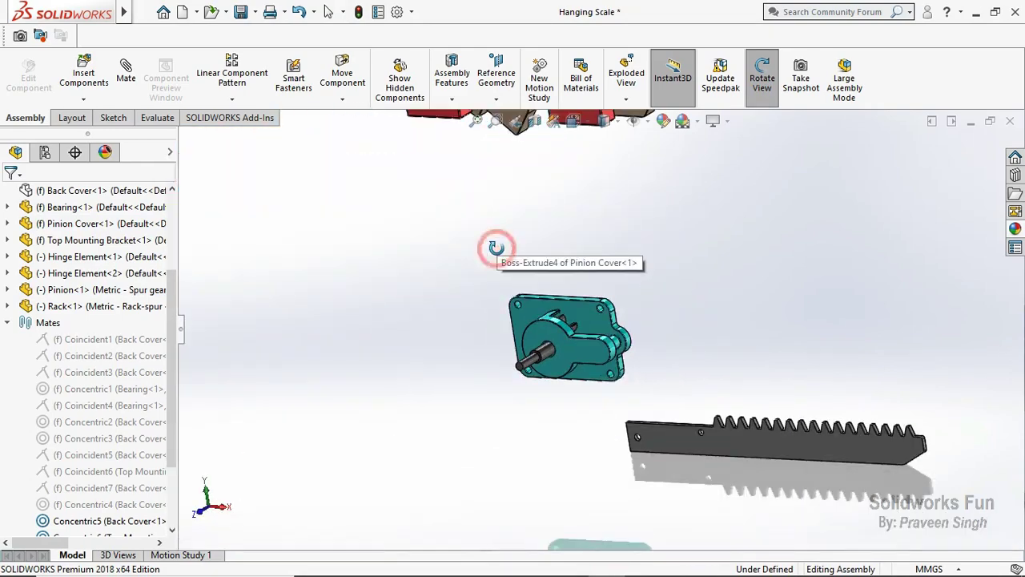
pyautogui.moveTo(478, 346)
pyautogui.mouseDown()
pyautogui.moveTo(585, 312)
pyautogui.moveTo(560, 340)
pyautogui.moveTo(577, 324)
pyautogui.mouseUp()
pyautogui.rightClick(638, 273)
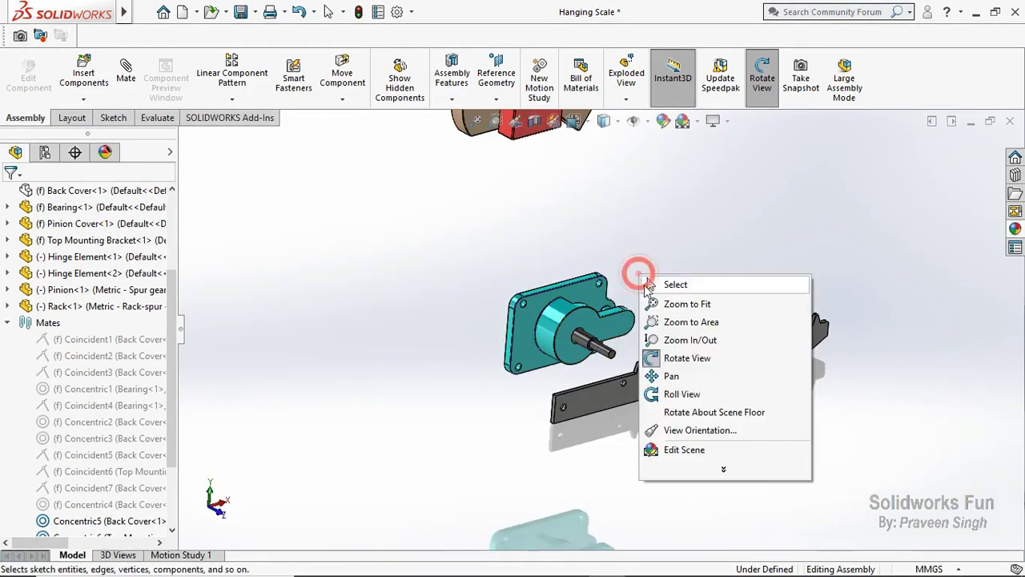
pyautogui.click(678, 359)
# Save the assembly and all modified documents, including the Rack part
pyautogui.hotkey('ctrl', 's')
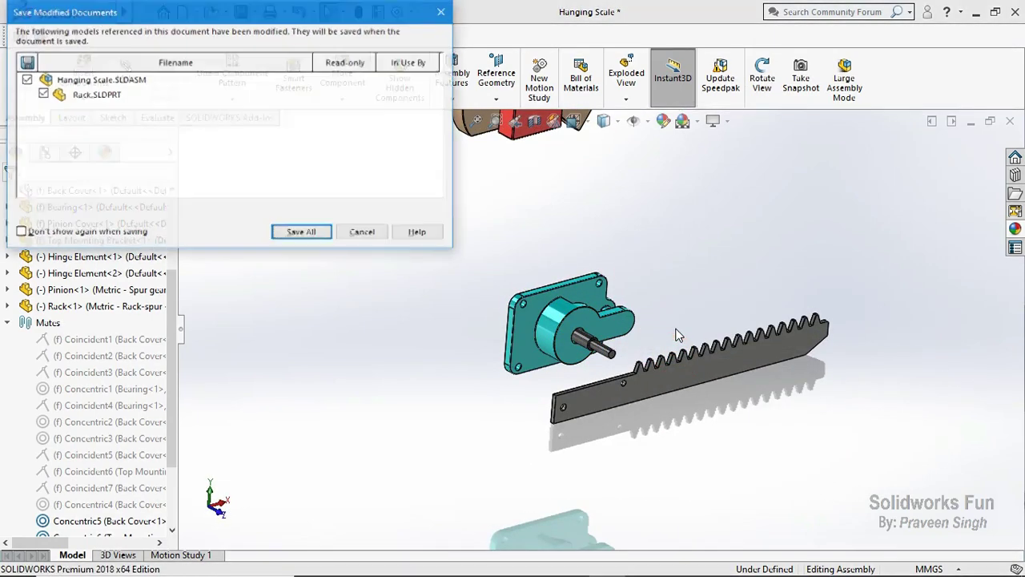
pyautogui.click(310, 229)
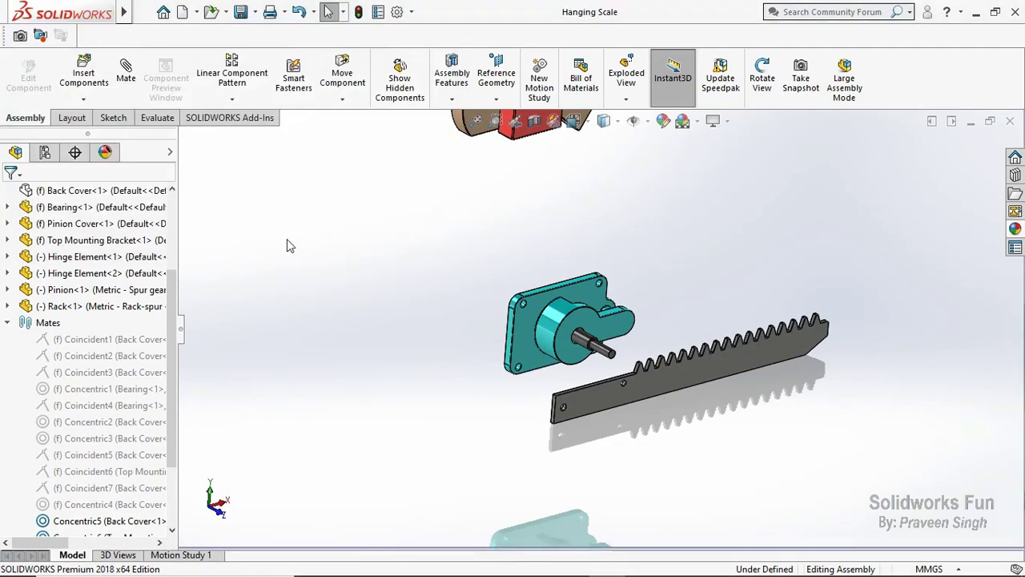
pyautogui.scroll(1, 119, 256)
# Show the hidden Back Cover component again
pyautogui.click(116, 241)
pyautogui.rightClick(116, 240)
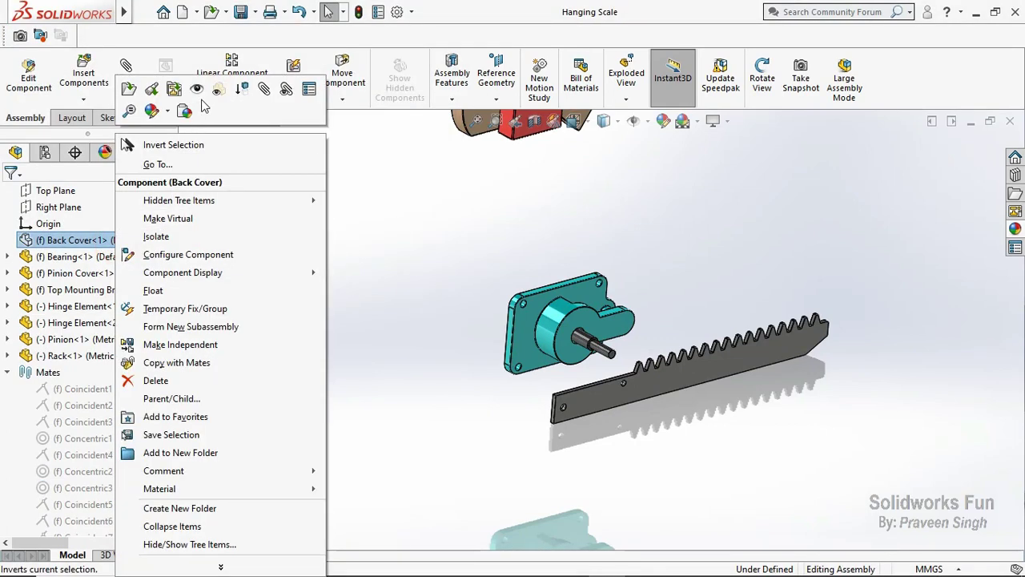
pyautogui.click(199, 92)
pyautogui.click(224, 221)
pyautogui.scroll(-3, 624, 373)
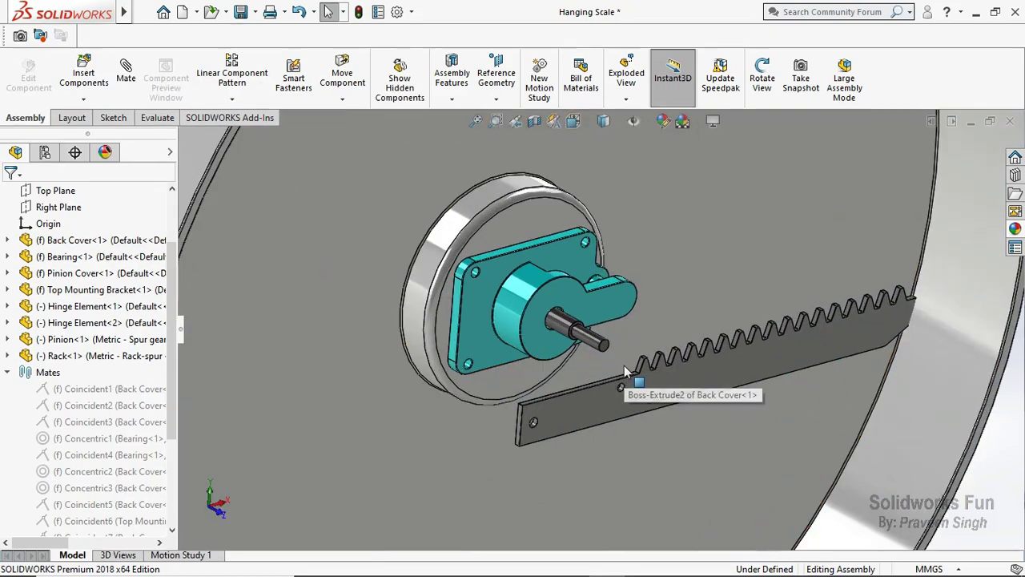
# Rotate the rack to stand vertically and return to the Front view
pyautogui.click(342, 99)
pyautogui.click(365, 136)
pyautogui.moveTo(480, 321); pyautogui.dragTo(637, 350, button='middle')
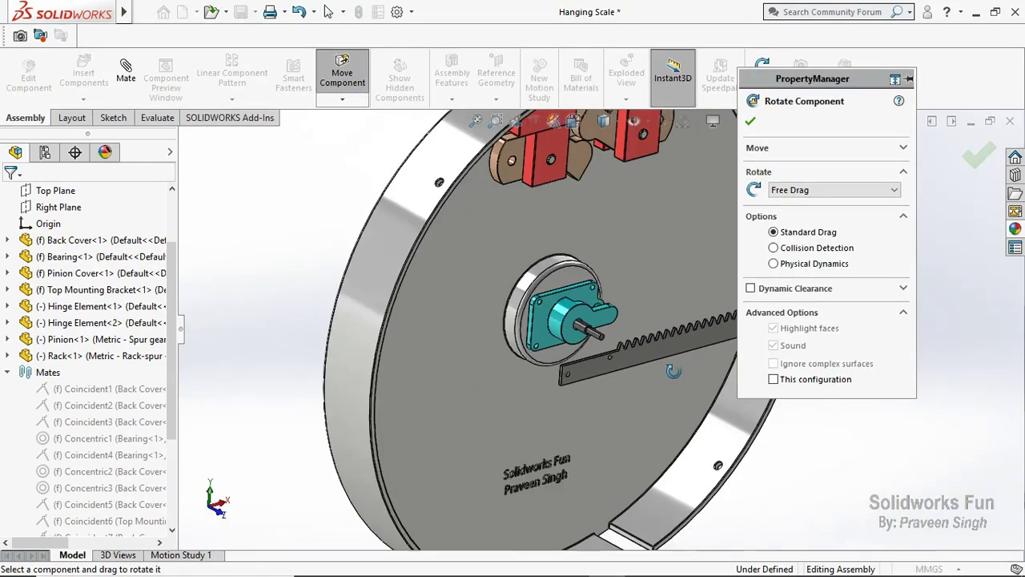
pyautogui.moveTo(559, 338)
pyautogui.mouseDown()
pyautogui.moveTo(638, 337)
pyautogui.moveTo(472, 219)
pyautogui.moveTo(553, 163)
pyautogui.moveTo(577, 181)
pyautogui.moveTo(512, 259)
pyautogui.moveTo(529, 240)
pyautogui.mouseUp()
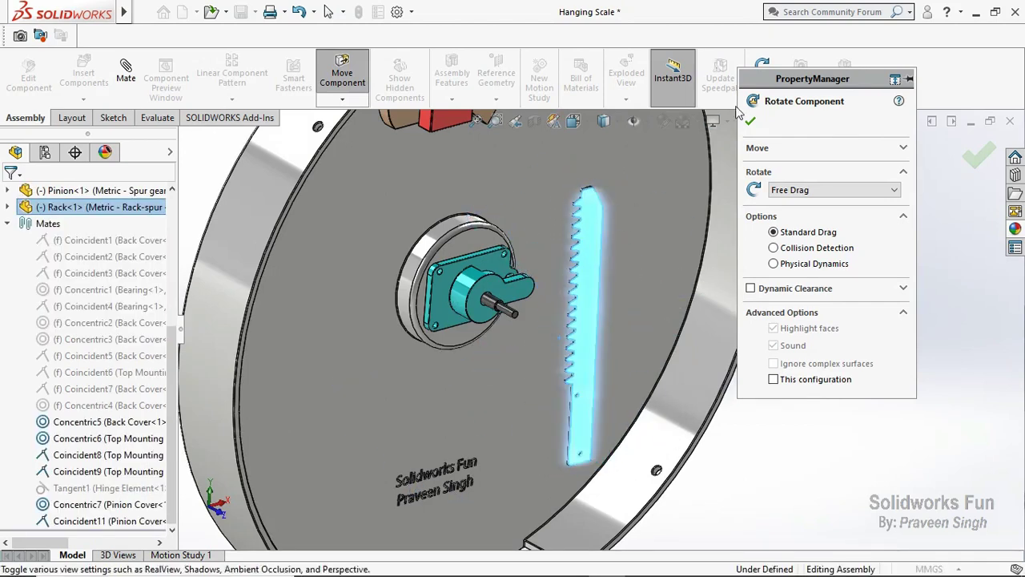
pyautogui.click(752, 121)
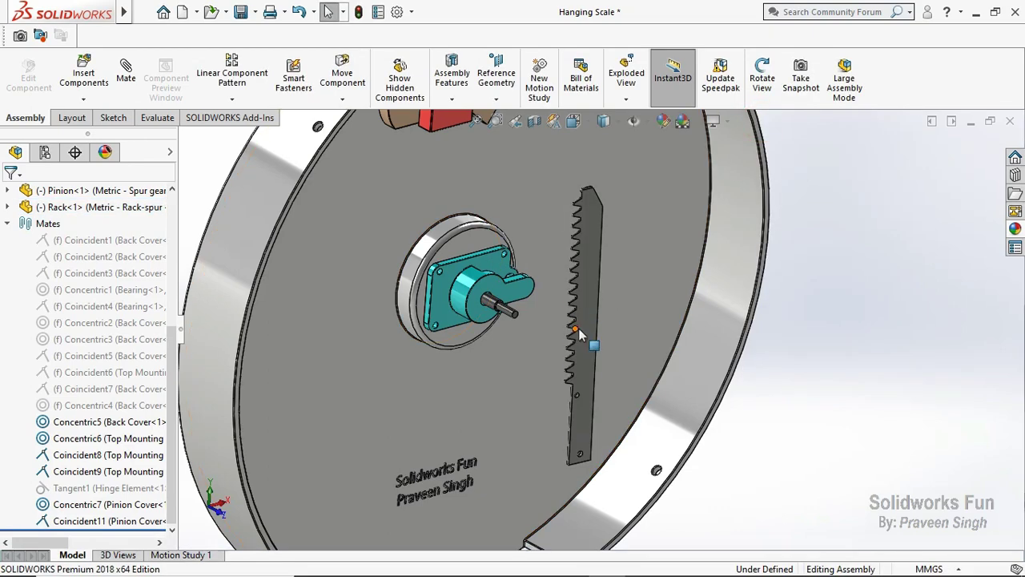
pyautogui.click(613, 365)
pyautogui.click(767, 391)
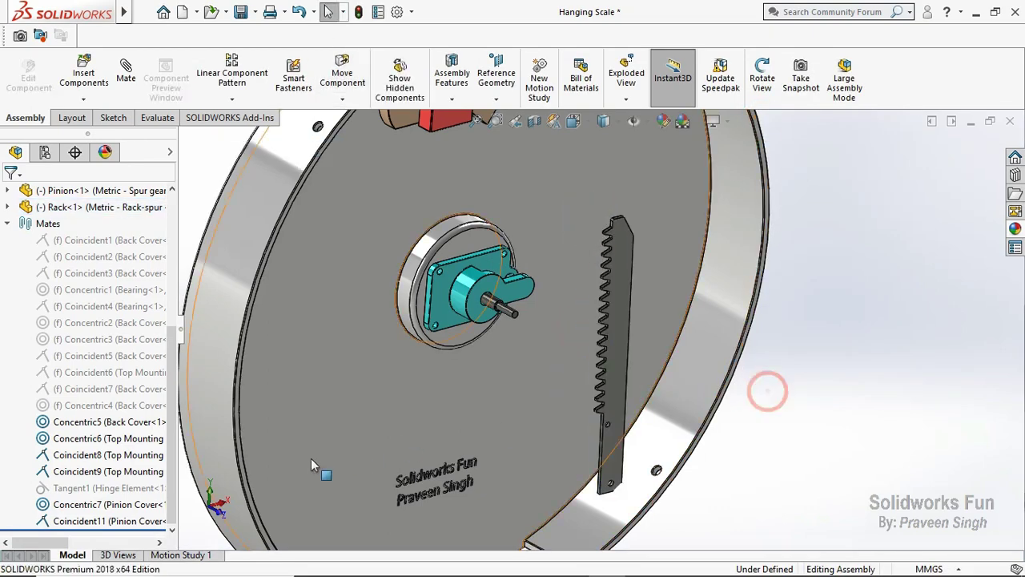
pyautogui.click(213, 518)
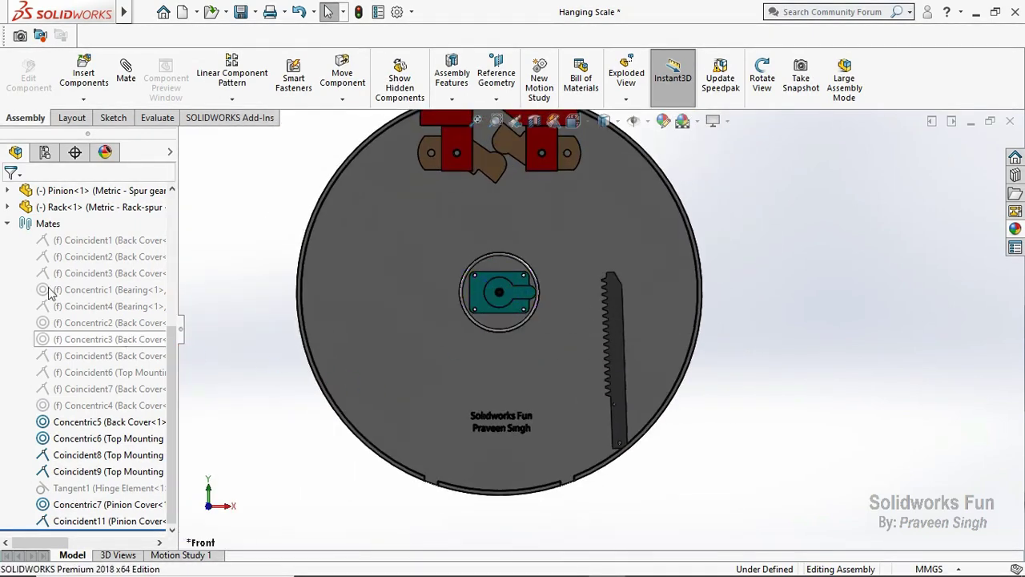
# Hide the Pinion Cover to expose the pinion gear
pyautogui.scroll(3, 80, 272)
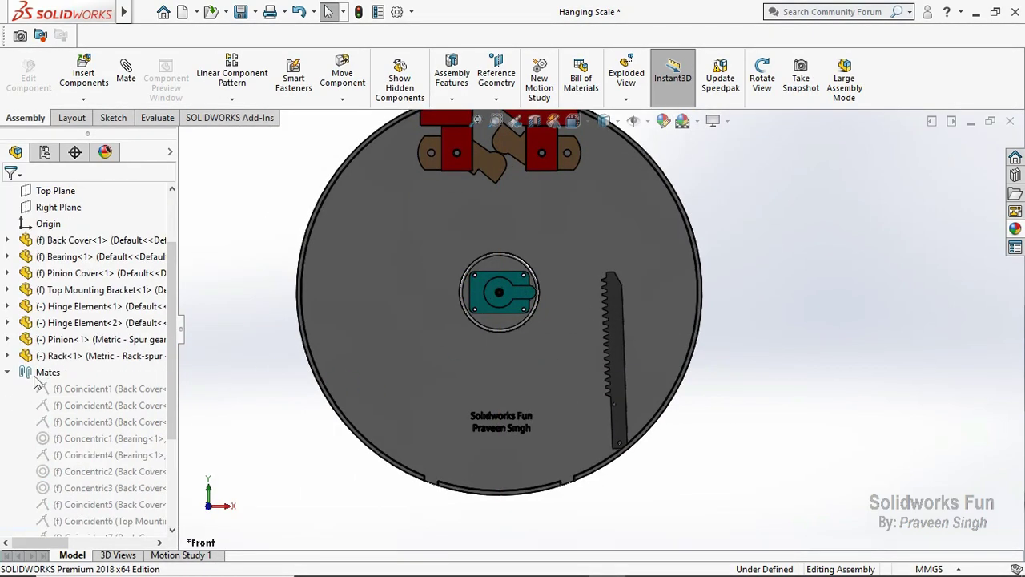
pyautogui.click(130, 276)
pyautogui.rightClick(131, 277)
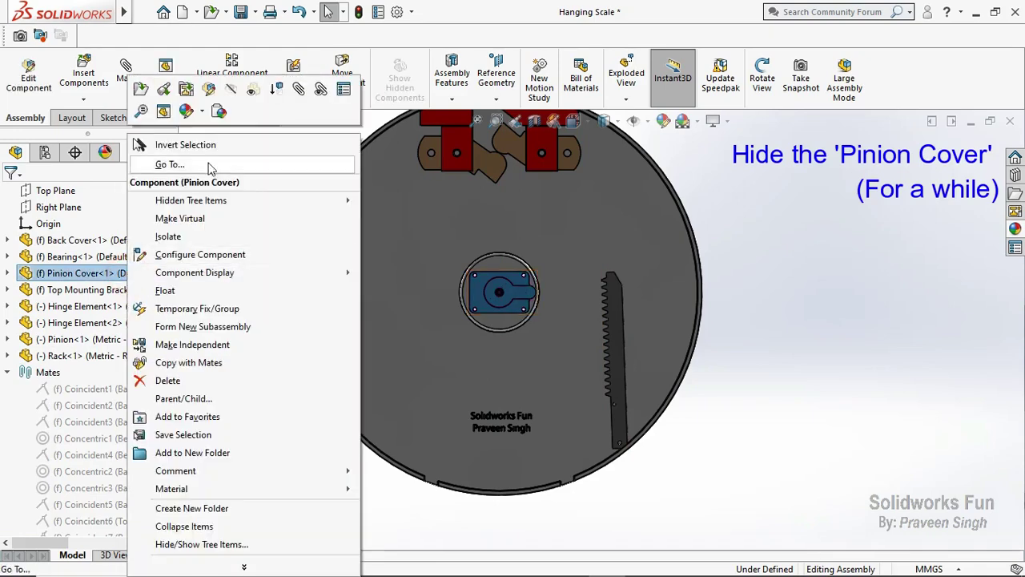
pyautogui.click(232, 90)
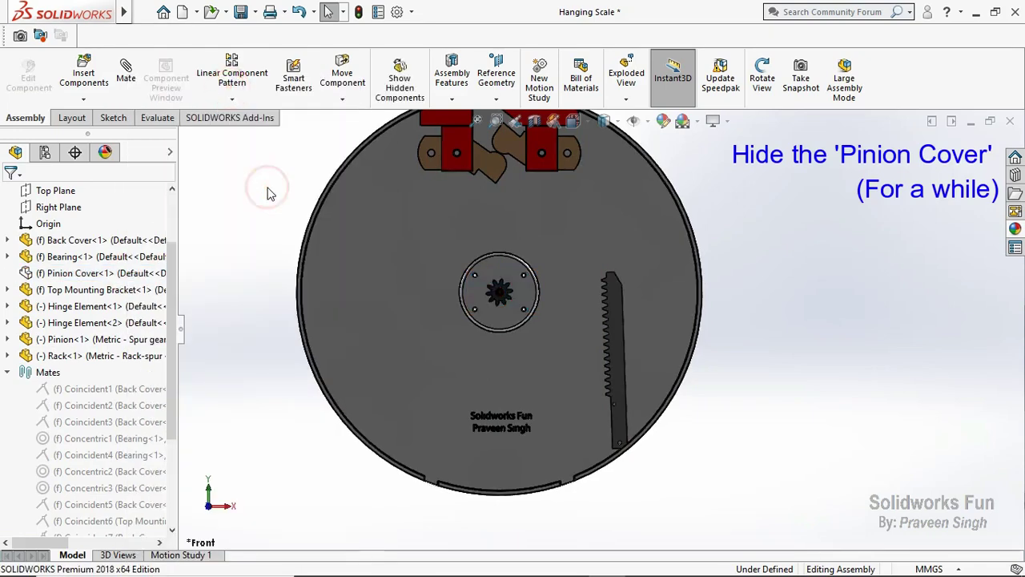
pyautogui.scroll(-2, 549, 316)
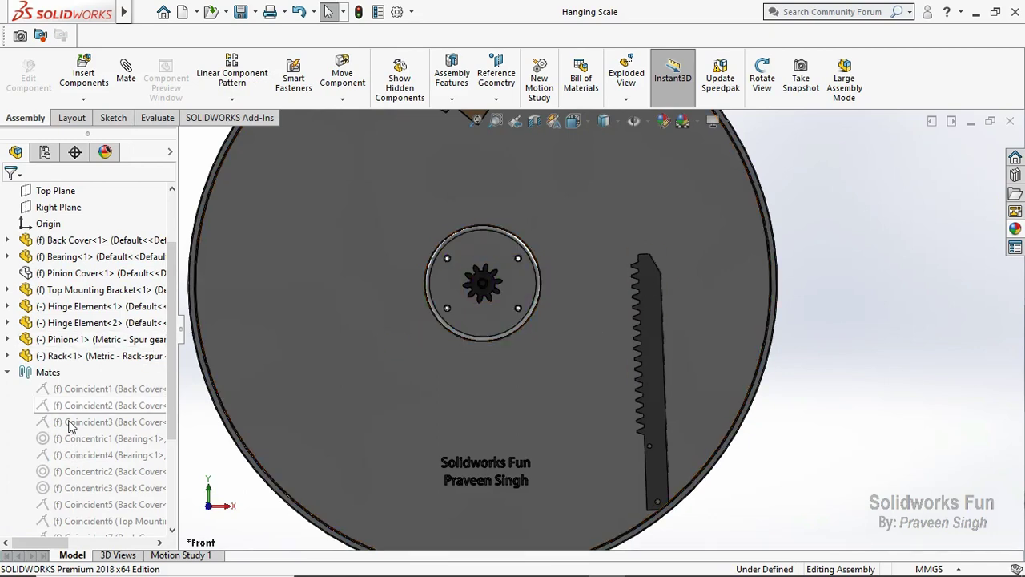
# Drag the upright rack up and left next to the pinion, then expand Rack<1>
pyautogui.moveTo(646, 374); pyautogui.dragTo(570, 298)
pyautogui.click(860, 366)
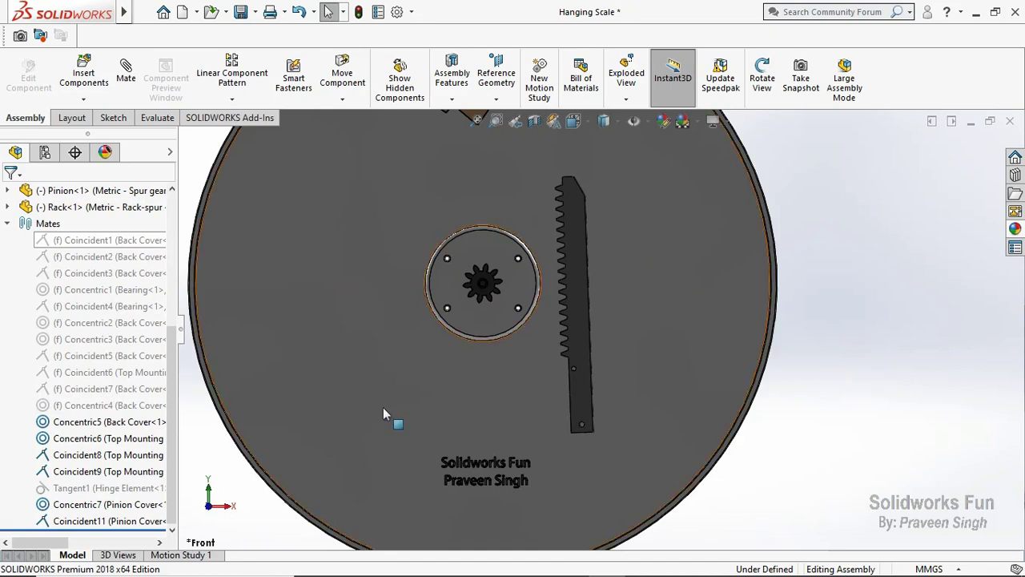
pyautogui.scroll(1, 4, 322)
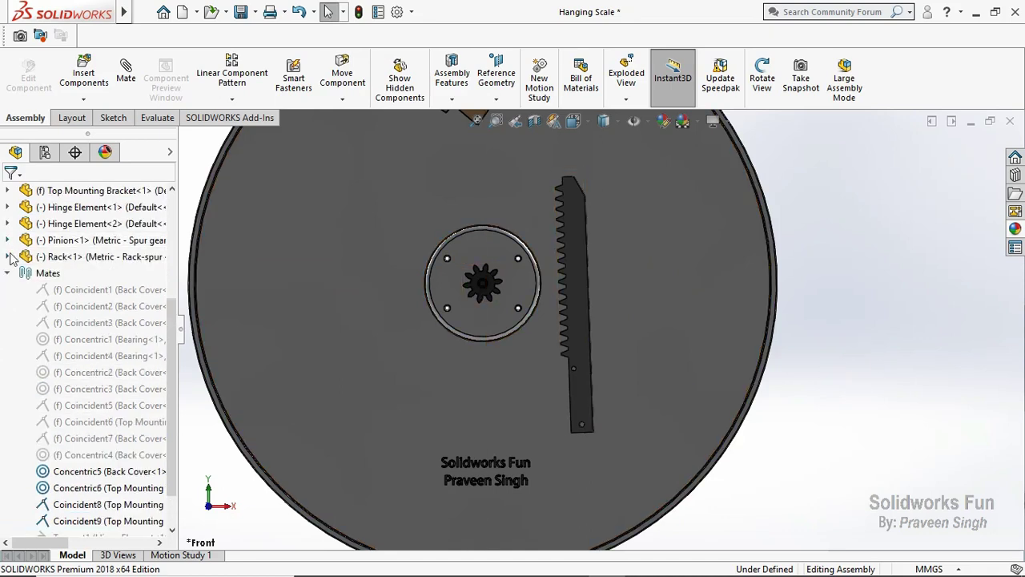
pyautogui.click(8, 256)
# Mate the rack's Plane1 parallel to the assembly Front Plane
pyautogui.click(66, 290)
pyautogui.scroll(3, 96, 343)
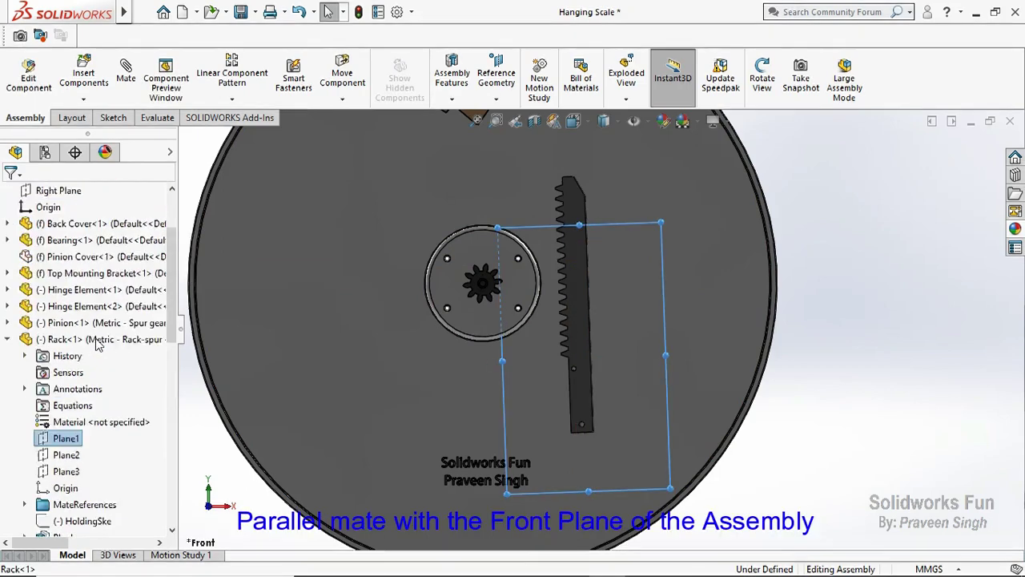
pyautogui.scroll(2, 97, 343)
pyautogui.press('z')
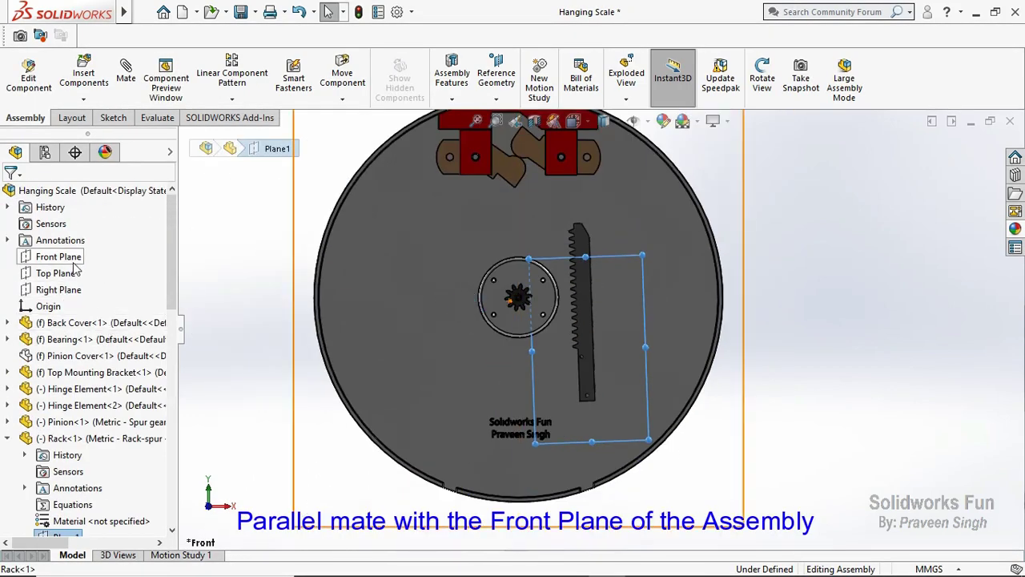
pyautogui.keyDown('ctrl'); pyautogui.click(71, 259); pyautogui.keyUp('ctrl')
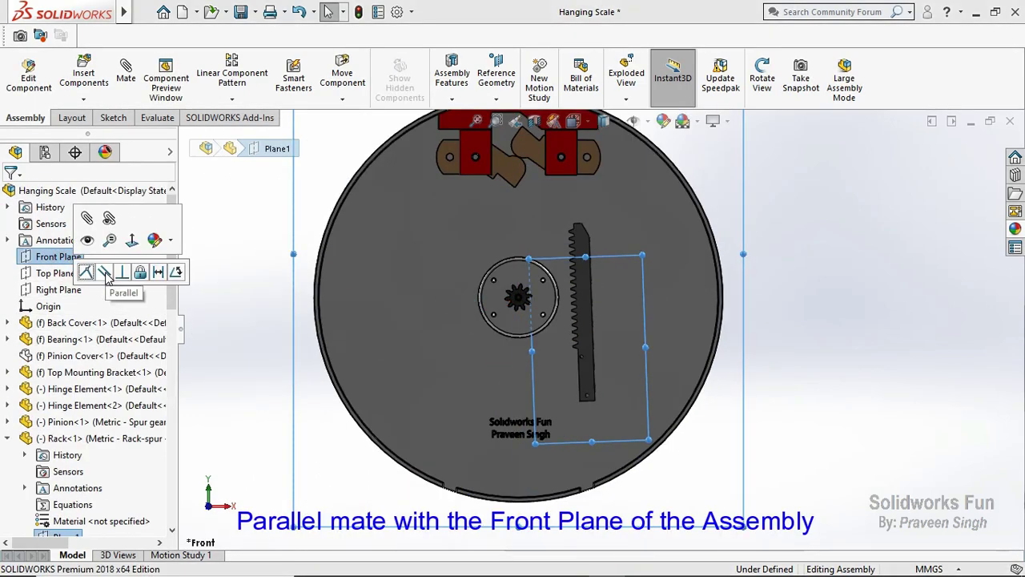
pyautogui.click(106, 274)
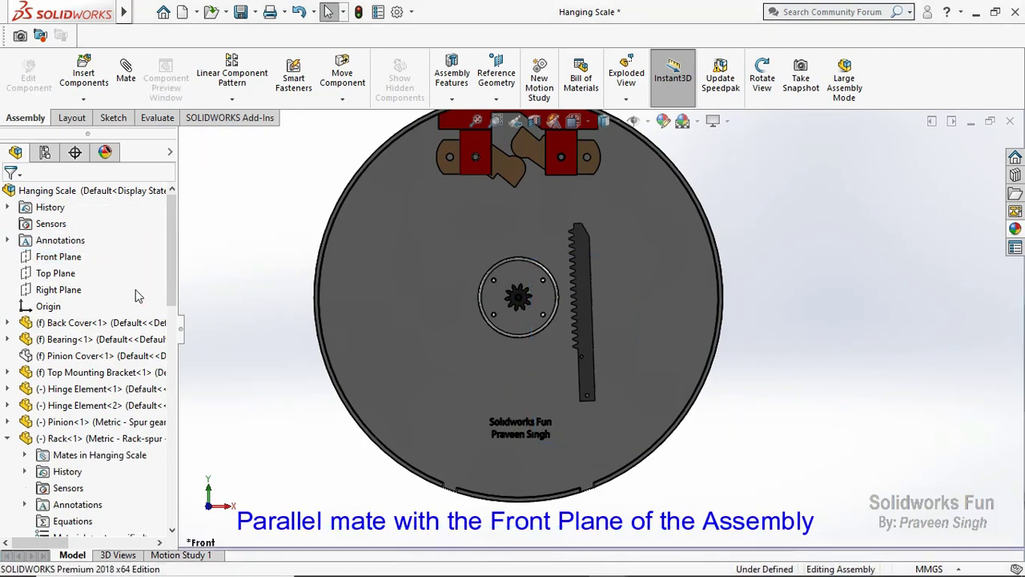
# Select the assembly Right Plane together with the rack's Plane2
pyautogui.click(74, 291)
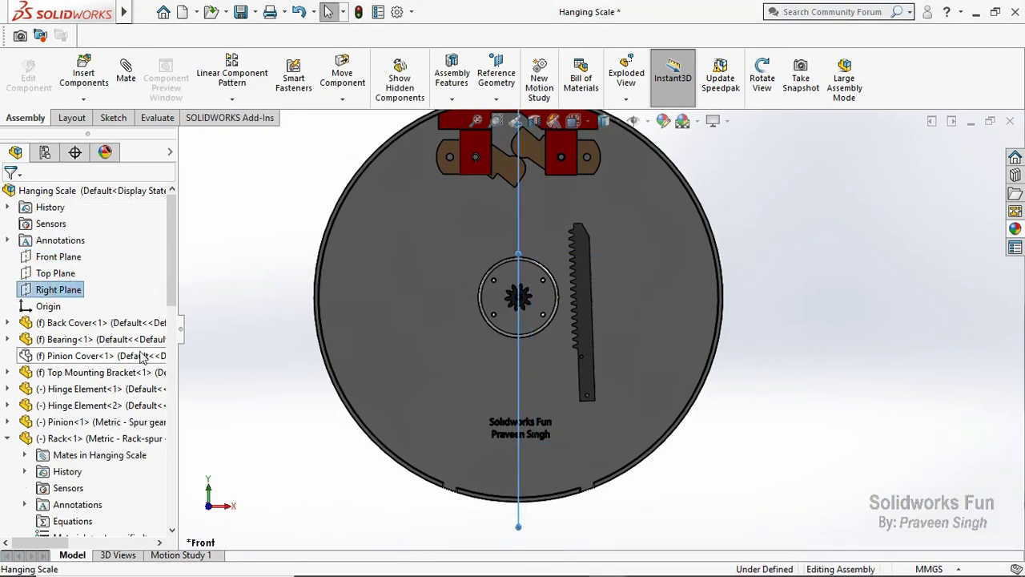
pyautogui.scroll(-1, 134, 387)
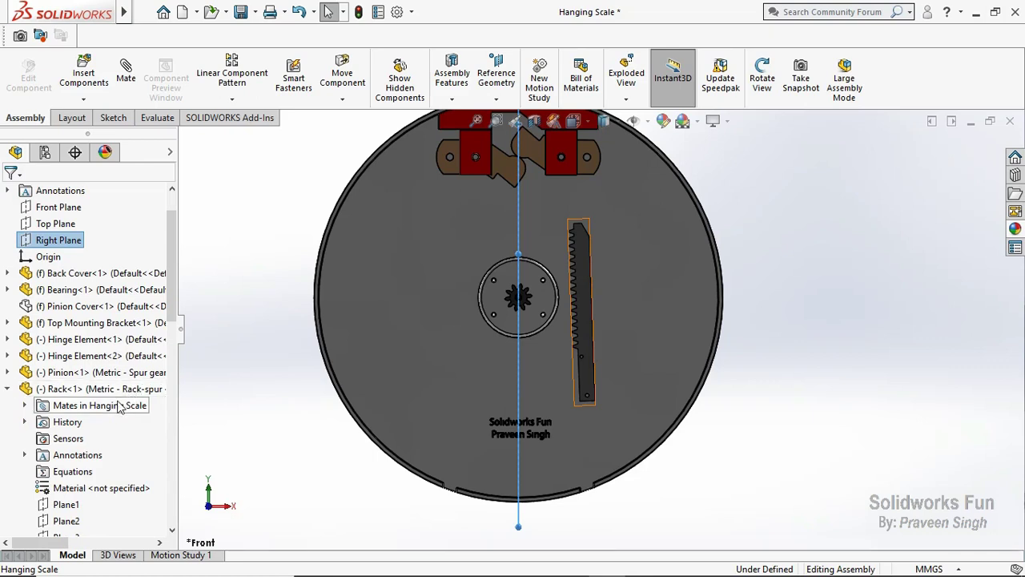
pyautogui.scroll(-2, 113, 431)
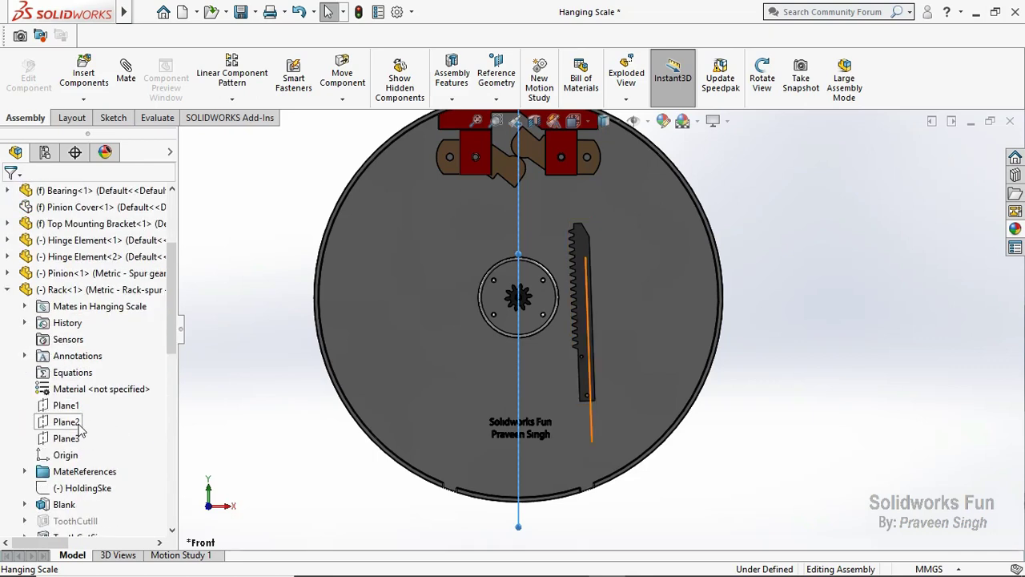
pyautogui.keyDown('ctrl'); pyautogui.click(78, 427); pyautogui.keyUp('ctrl')
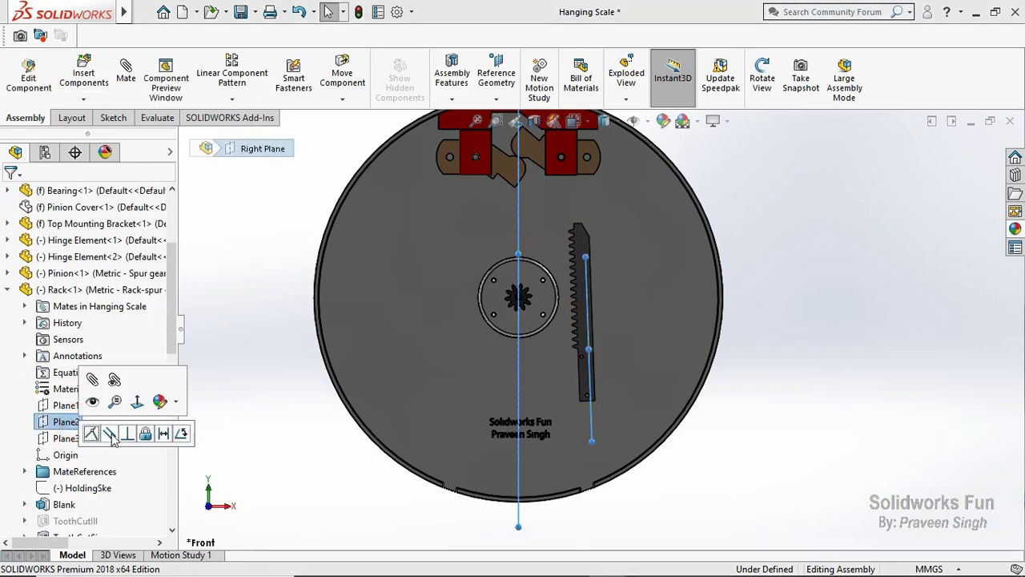
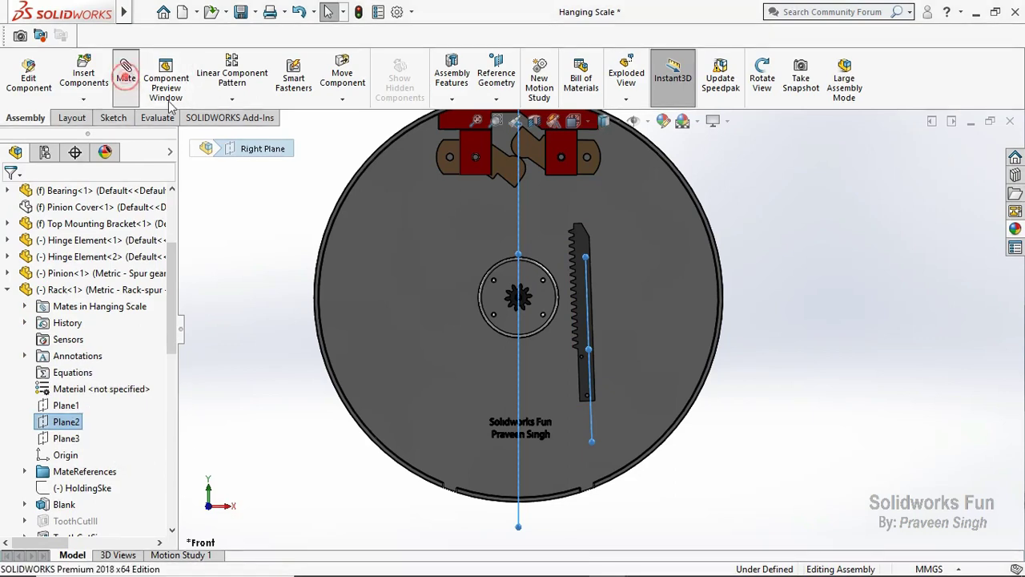
# Align rack Plane2 parallel to the Right Plane, for positioning only, without keeping a mate
pyautogui.click(126, 72)
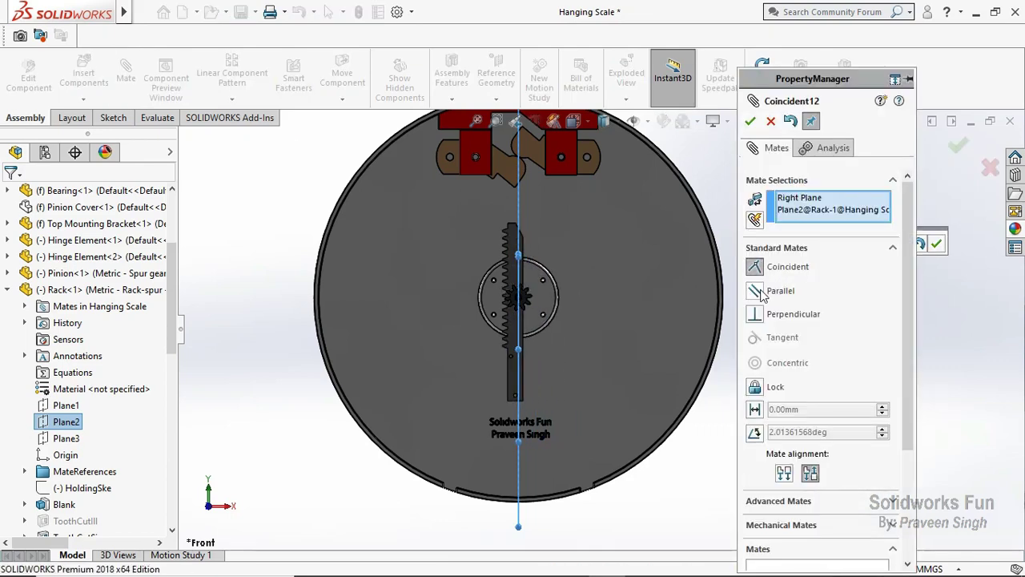
pyautogui.click(776, 290)
pyautogui.moveTo(907, 348); pyautogui.dragTo(905, 453)
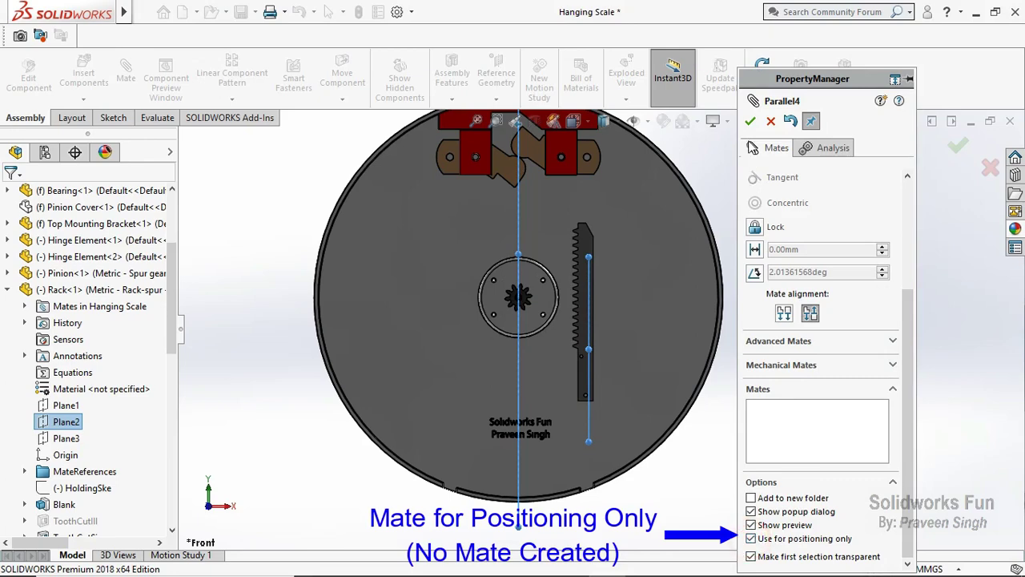
pyautogui.click(750, 120)
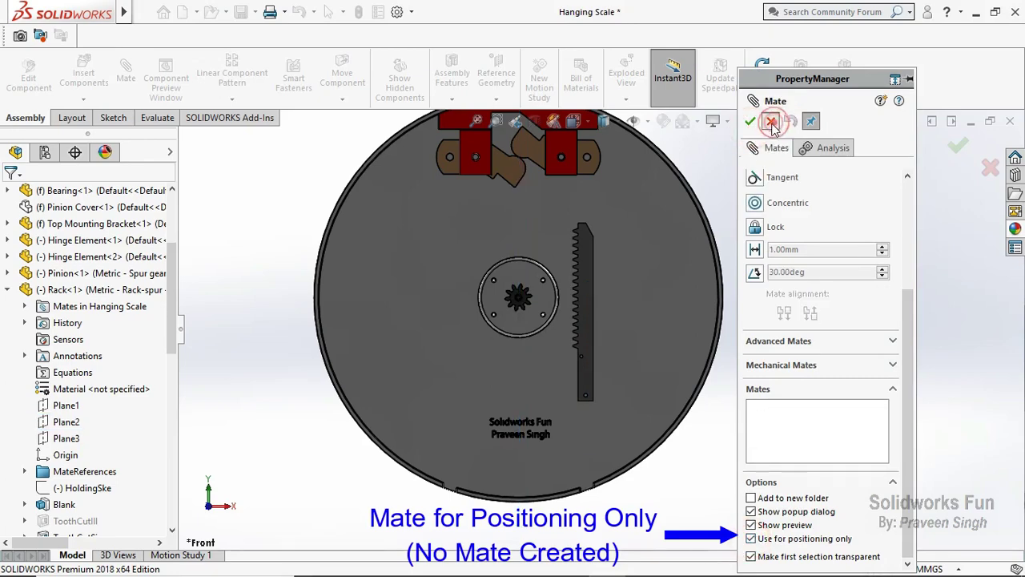
pyautogui.click(750, 120)
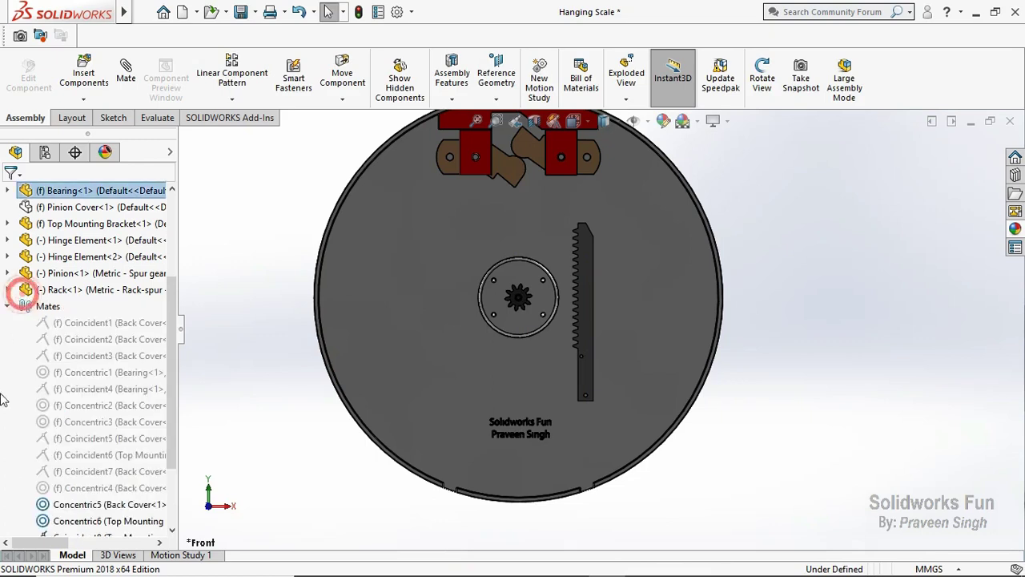
# Expand Pinion<1> in the FeatureManager tree to list its features
pyautogui.click(7, 306)
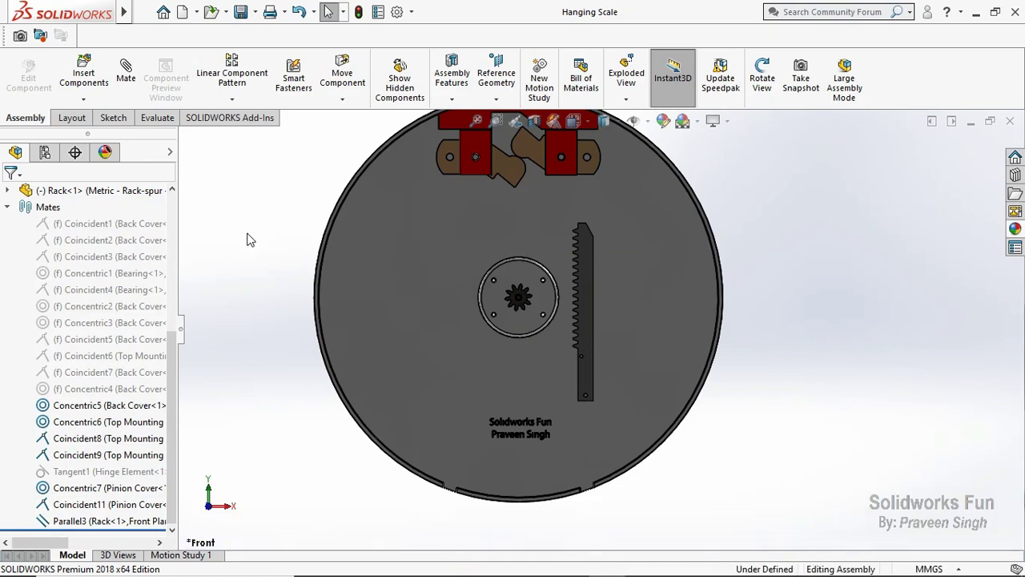
pyautogui.scroll(3, 8, 353)
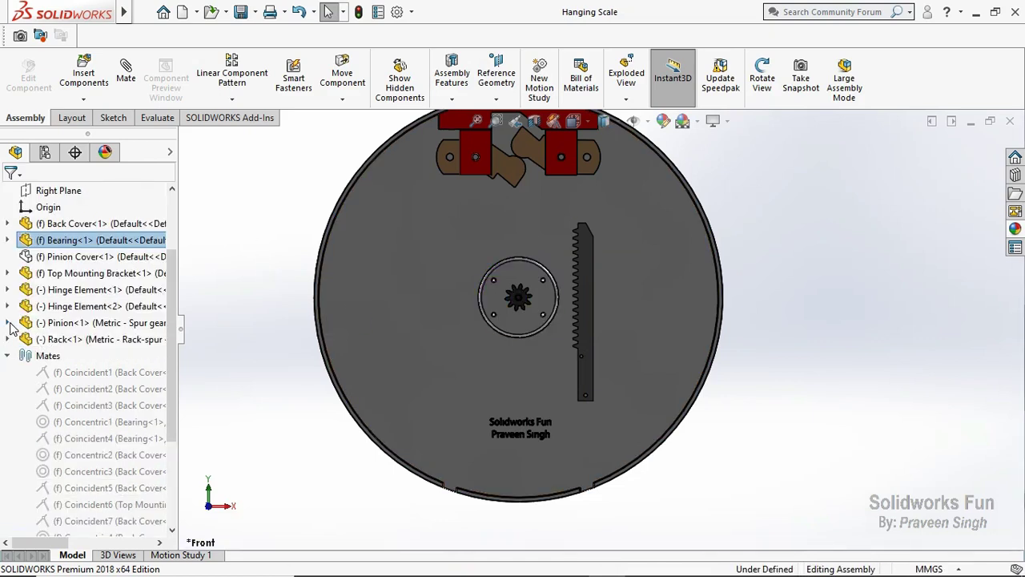
pyautogui.click(8, 322)
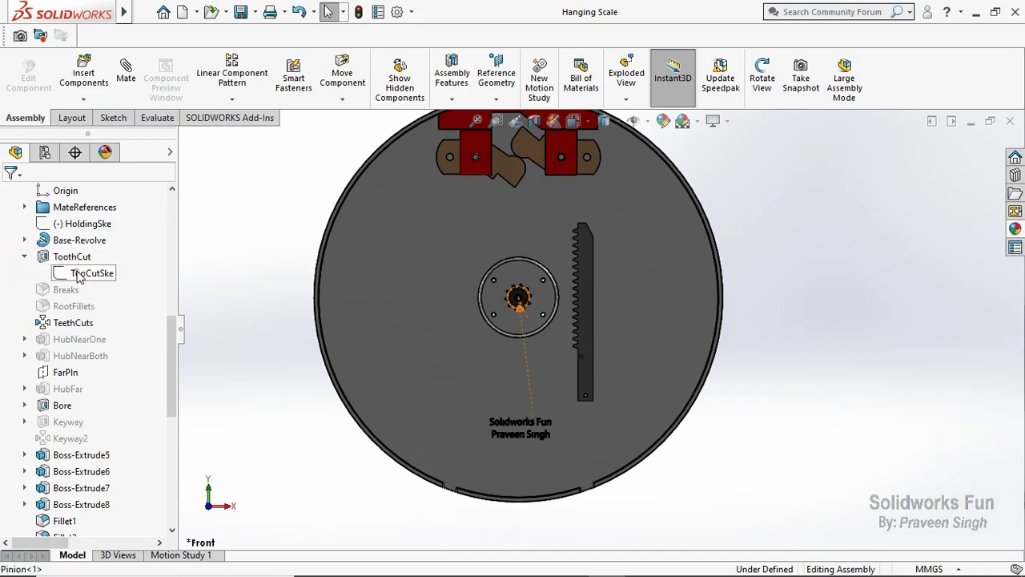
pyautogui.scroll(-1, 553, 344)
pyautogui.click(253, 368)
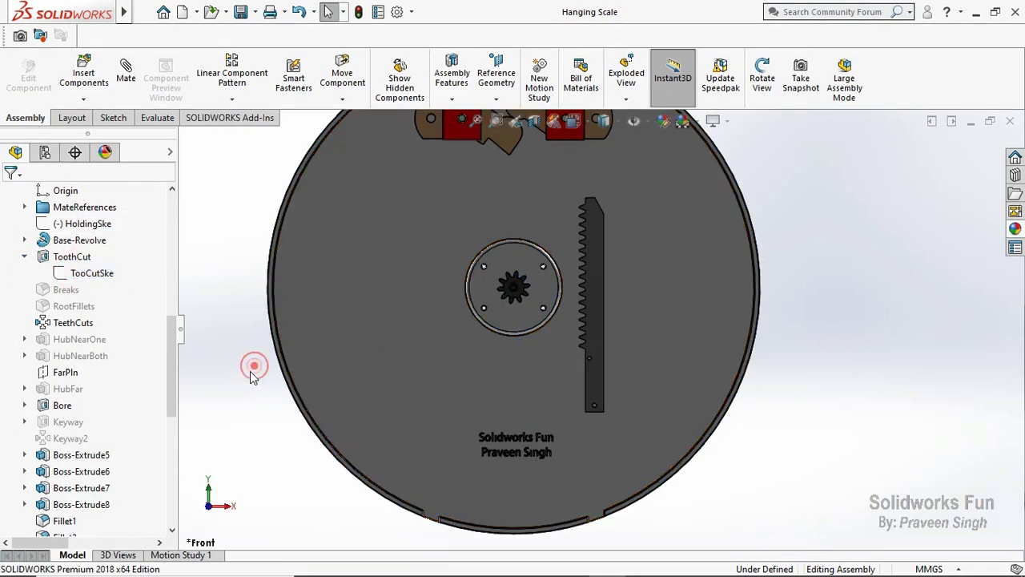
# Show the pinion's TooCutSke tooth-cut sketch in the assembly
pyautogui.click(25, 256)
pyautogui.click(24, 241)
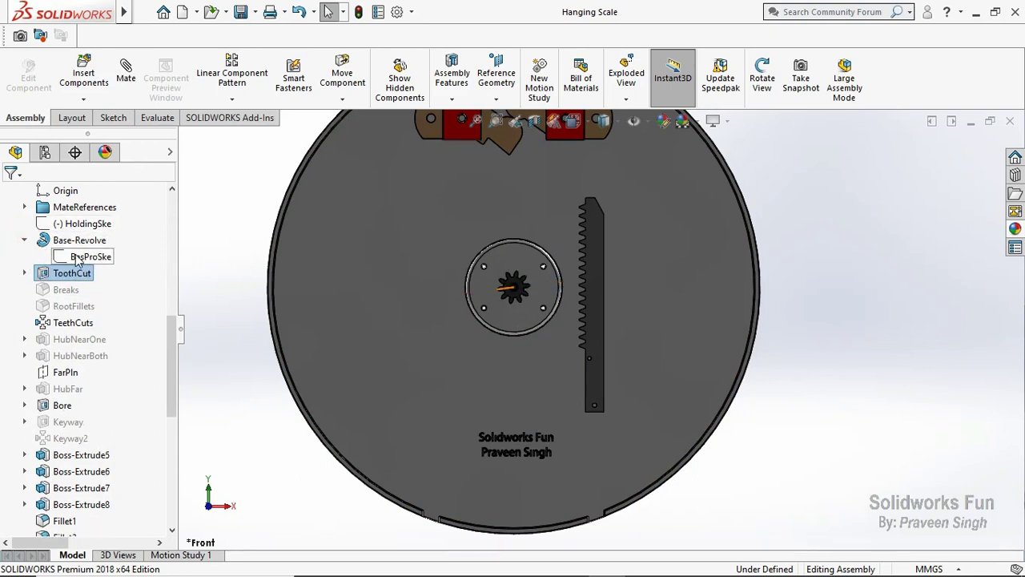
pyautogui.click(80, 256)
pyautogui.click(24, 272)
pyautogui.click(80, 289)
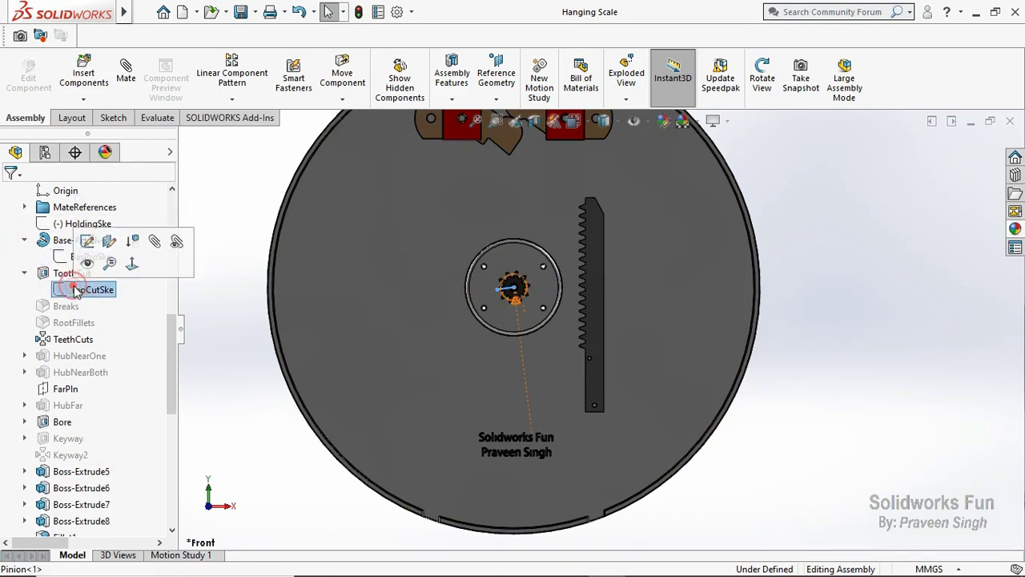
pyautogui.click(93, 261)
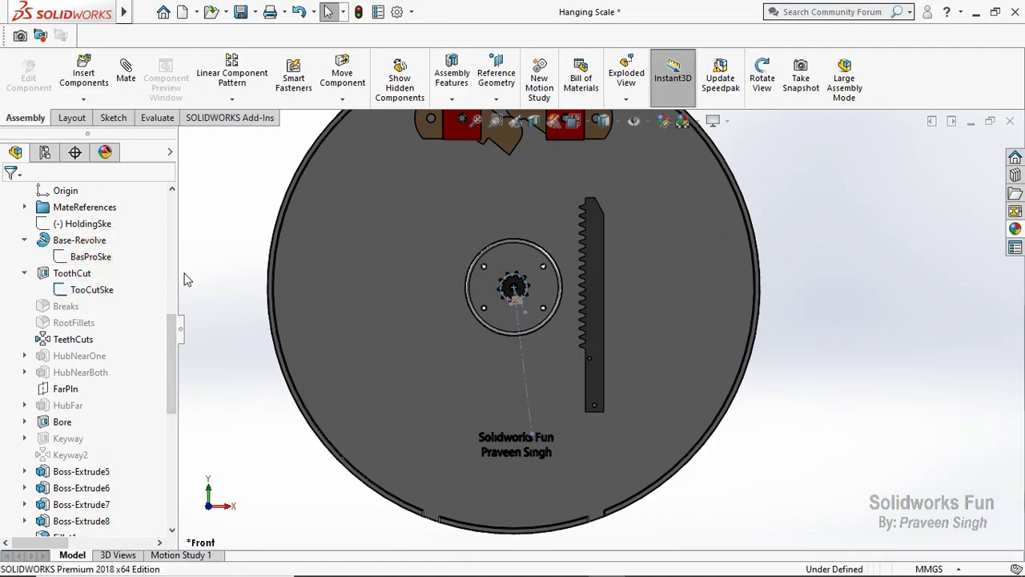
pyautogui.scroll(-2, 595, 305)
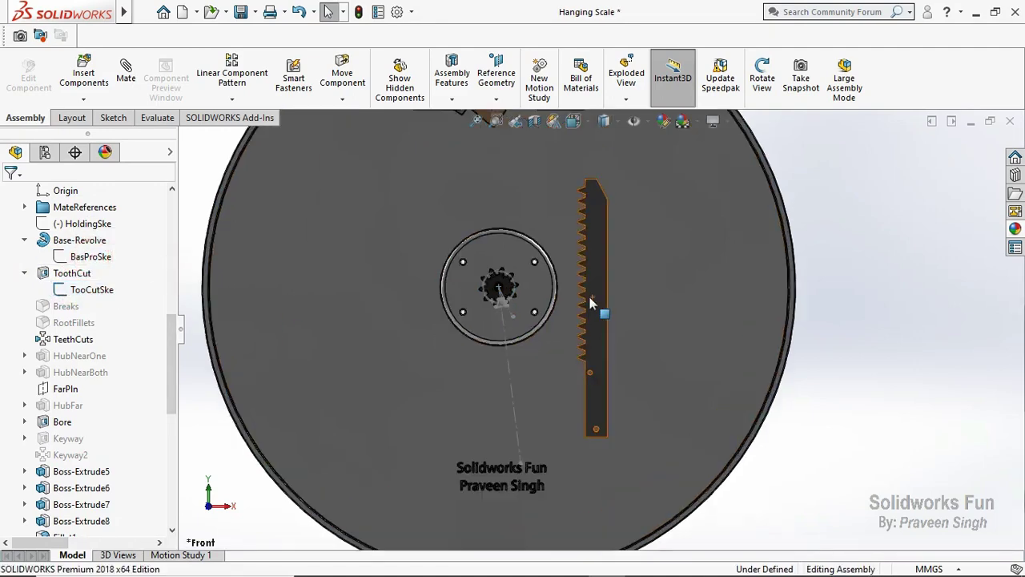
pyautogui.scroll(-3, 589, 286)
# Drag the rack left and upward toward the pinion
pyautogui.moveTo(589, 287); pyautogui.dragTo(437, 300)
pyautogui.scroll(3, 484, 373)
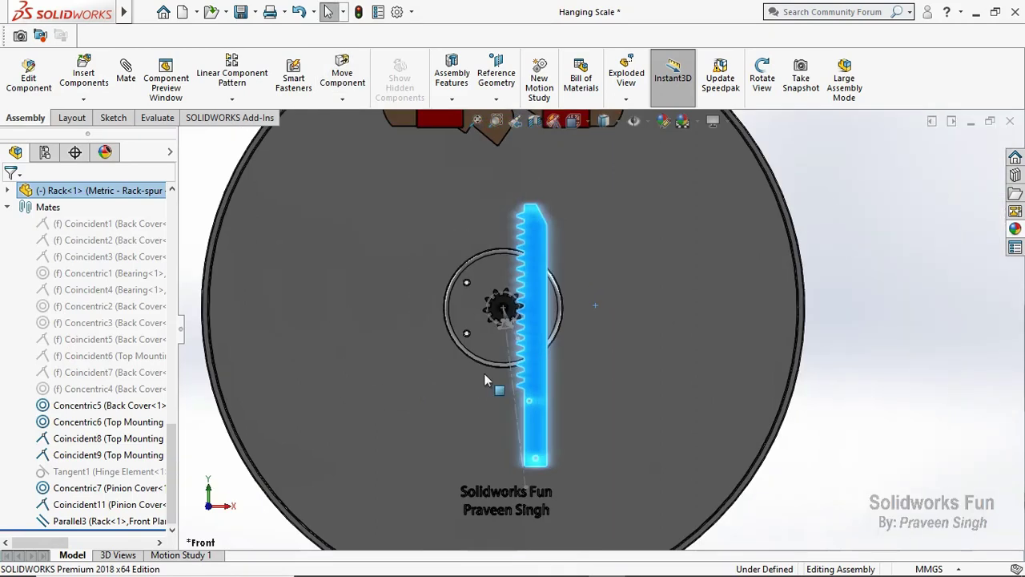
pyautogui.moveTo(531, 396); pyautogui.dragTo(536, 367)
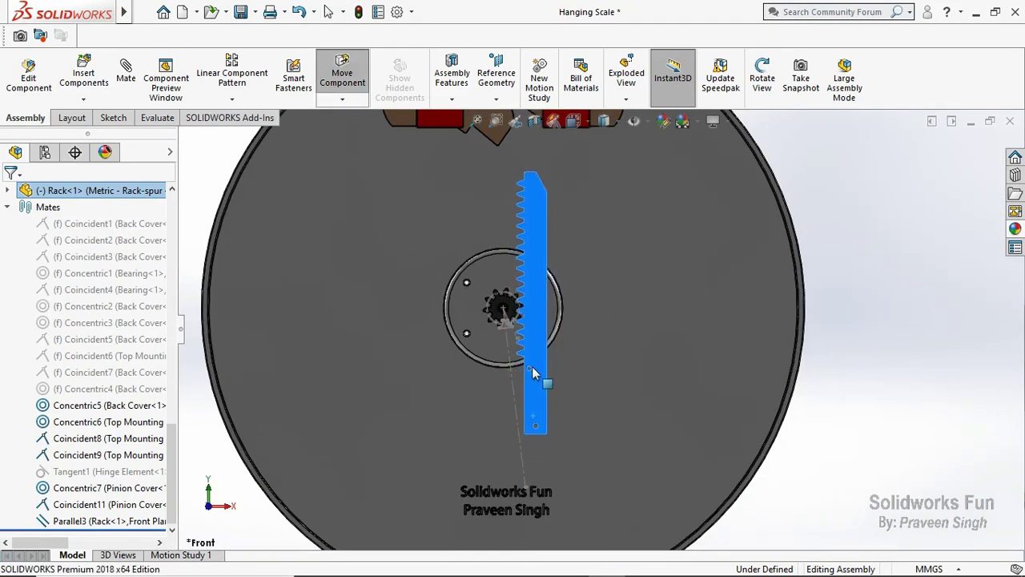
pyautogui.scroll(-5, 510, 313)
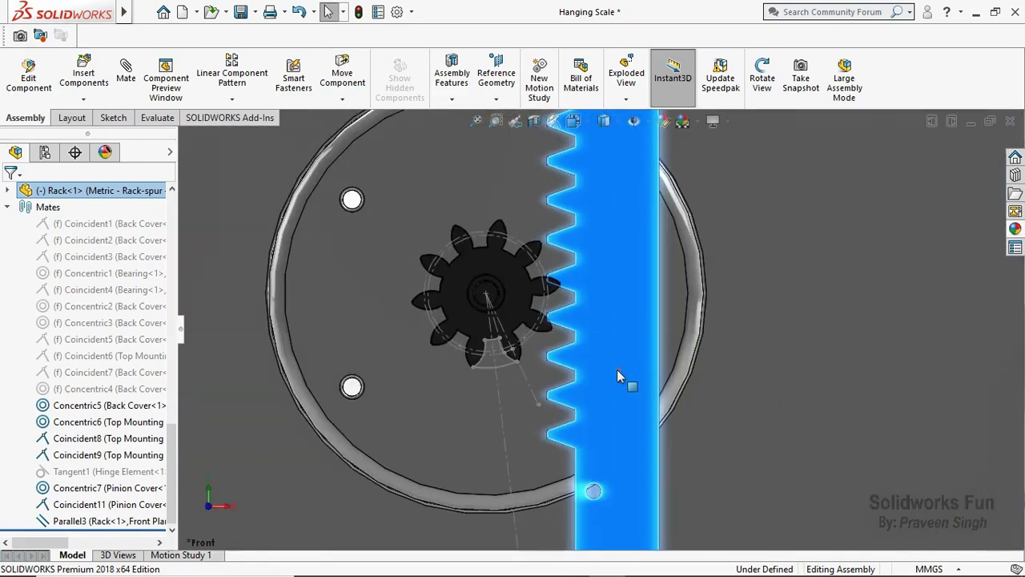
pyautogui.moveTo(618, 370); pyautogui.dragTo(603, 365)
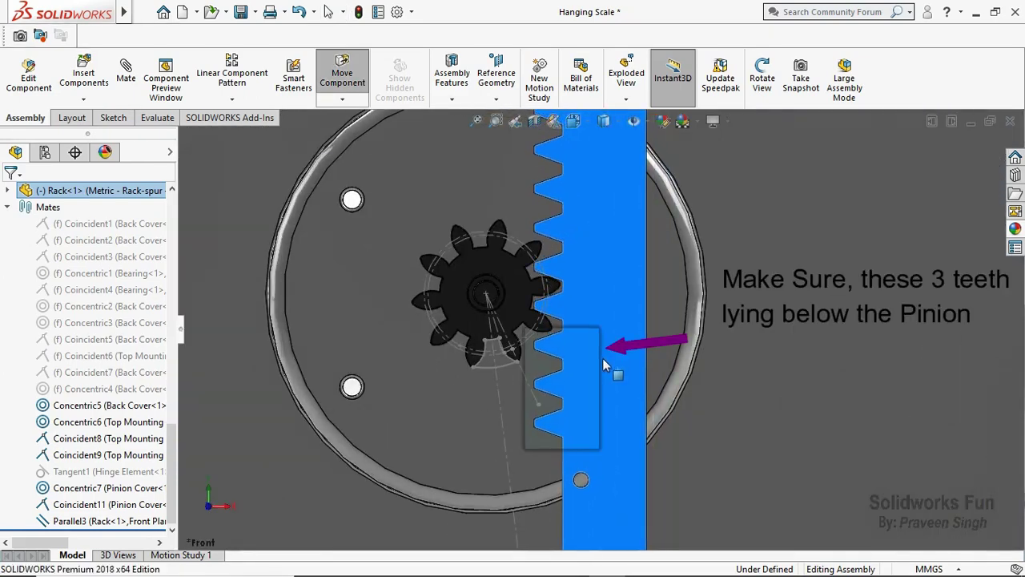
pyautogui.press('Escape')
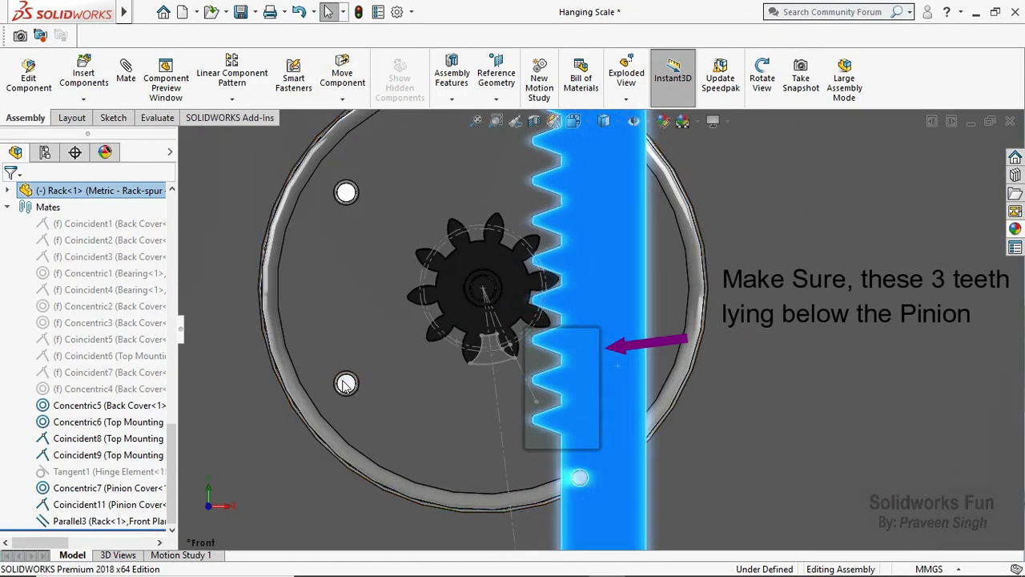
pyautogui.press('Escape')
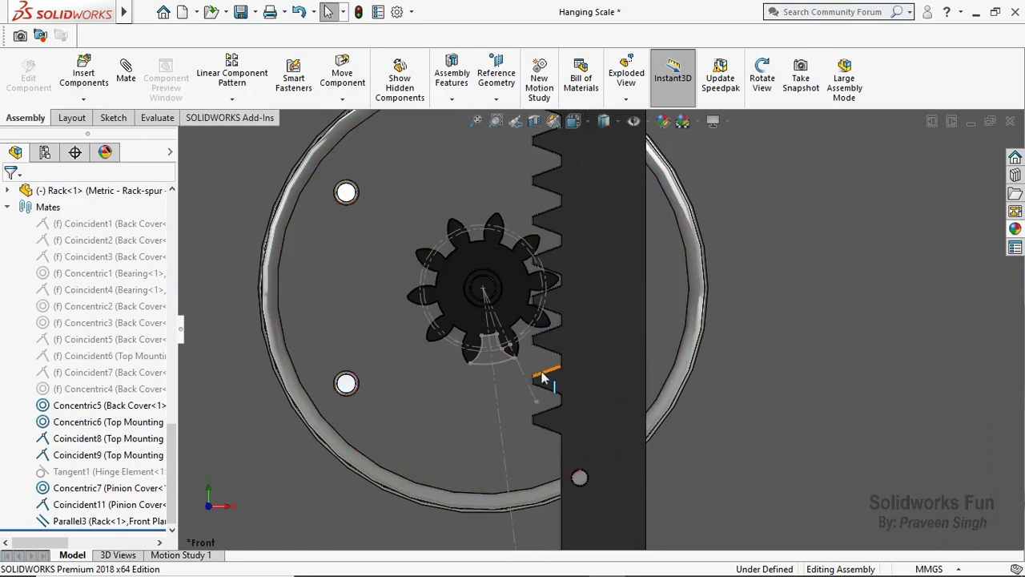
# Zoom in and nudge the rack slightly closer to the pinion
pyautogui.scroll(2, 541, 371)
pyautogui.scroll(3, 582, 354)
pyautogui.scroll(-3, 581, 350)
pyautogui.scroll(-2, 590, 356)
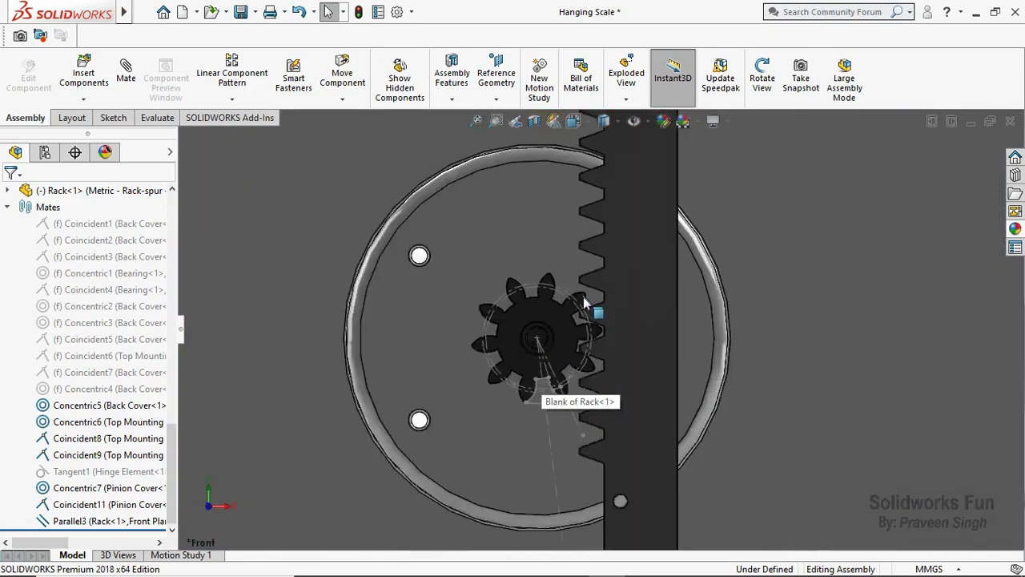
pyautogui.scroll(-3, 592, 328)
pyautogui.scroll(-3, 609, 320)
pyautogui.moveTo(611, 304); pyautogui.dragTo(610, 307)
pyautogui.scroll(-3, 575, 203)
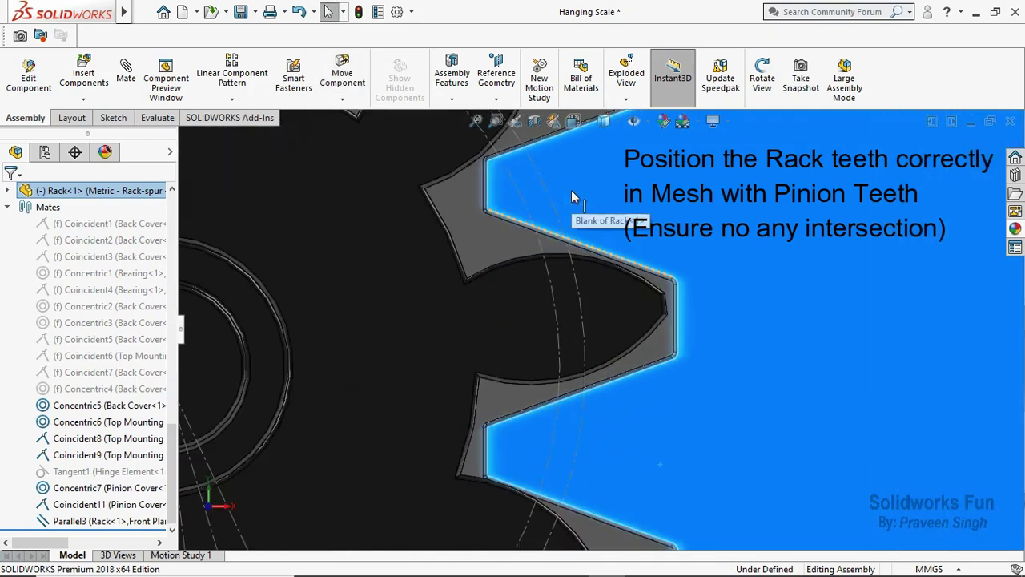
# Reposition the rack so its teeth sit cleanly between the pinion teeth
pyautogui.click(586, 215)
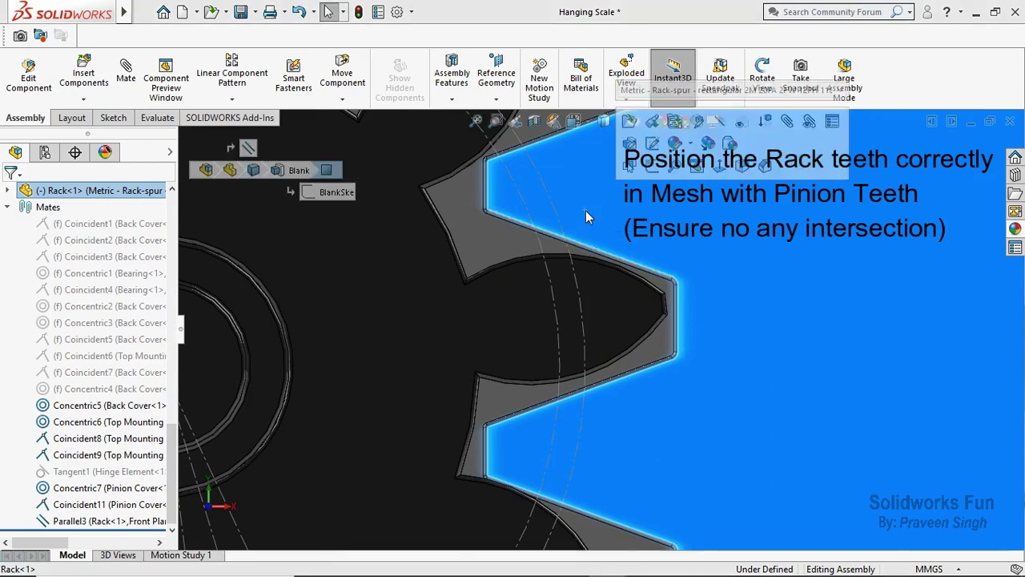
pyautogui.moveTo(643, 252)
pyautogui.mouseDown()
pyautogui.moveTo(641, 235)
pyautogui.moveTo(576, 432)
pyautogui.mouseUp()
pyautogui.scroll(-3, 575, 432)
pyautogui.scroll(-2, 499, 345)
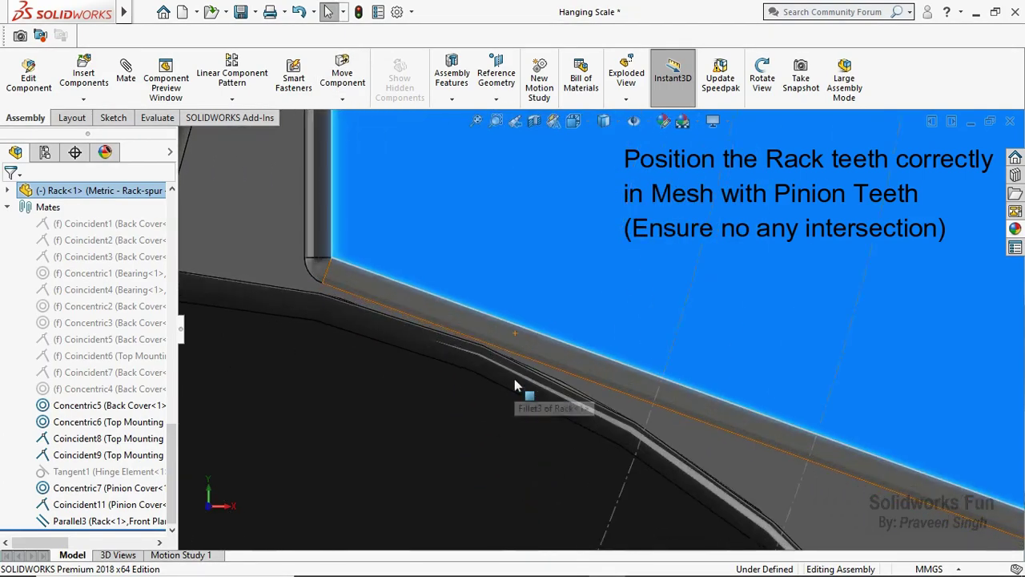
pyautogui.scroll(3, 516, 386)
pyautogui.scroll(2, 697, 267)
pyautogui.scroll(2, 697, 268)
pyautogui.scroll(-3, 537, 230)
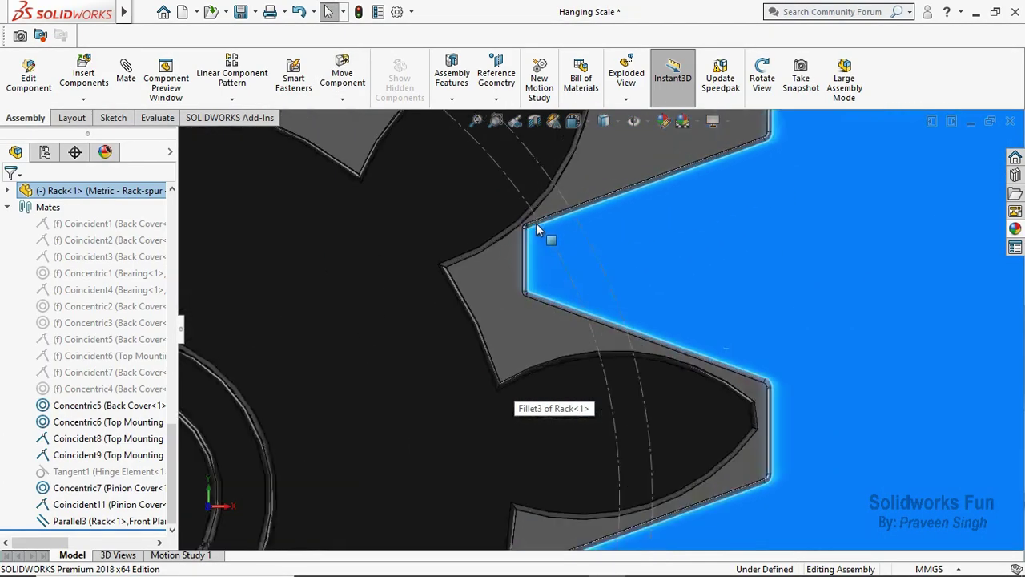
pyautogui.scroll(2, 596, 265)
pyautogui.scroll(3, 701, 369)
pyautogui.scroll(2, 701, 369)
pyautogui.scroll(2, 619, 417)
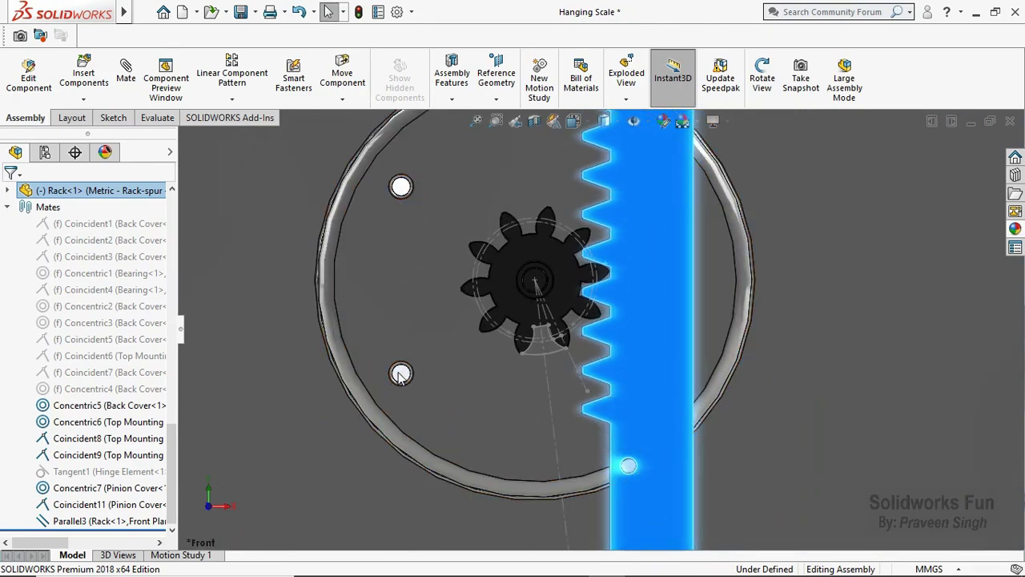
pyautogui.press('Escape')
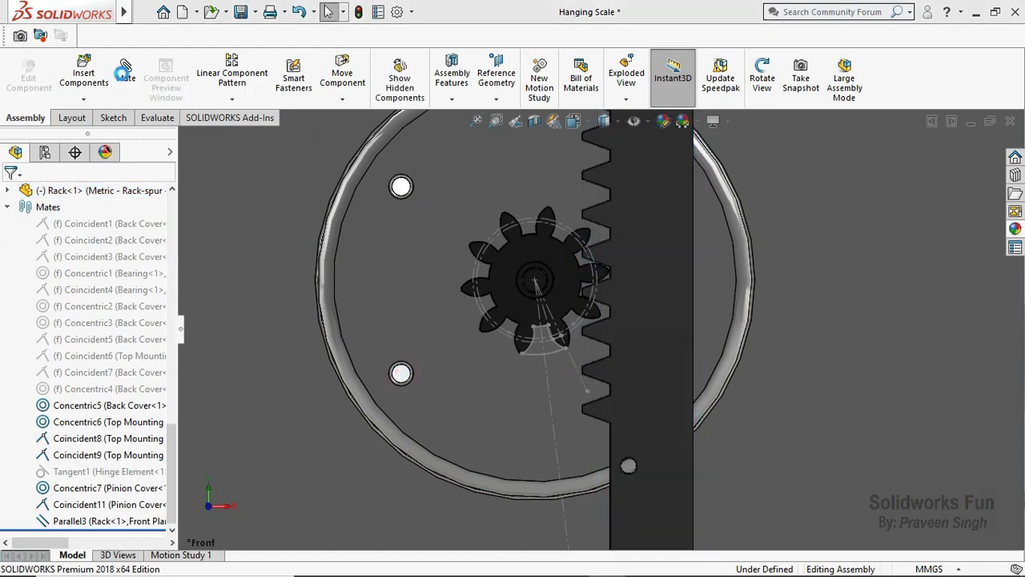
# Choose a Rack Pinion mechanical mate, ready for the pinion selection
pyautogui.click(125, 70)
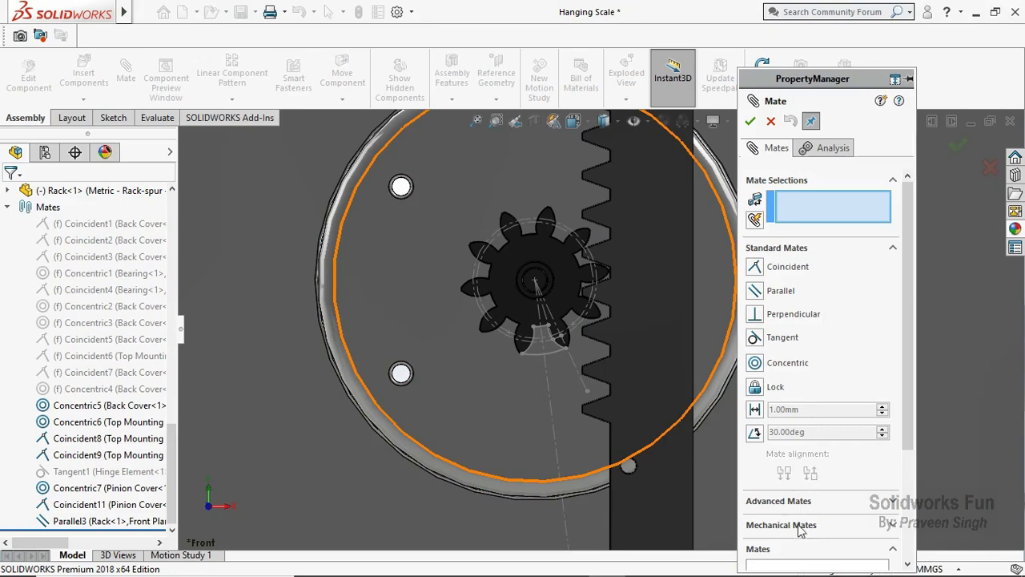
pyautogui.click(801, 527)
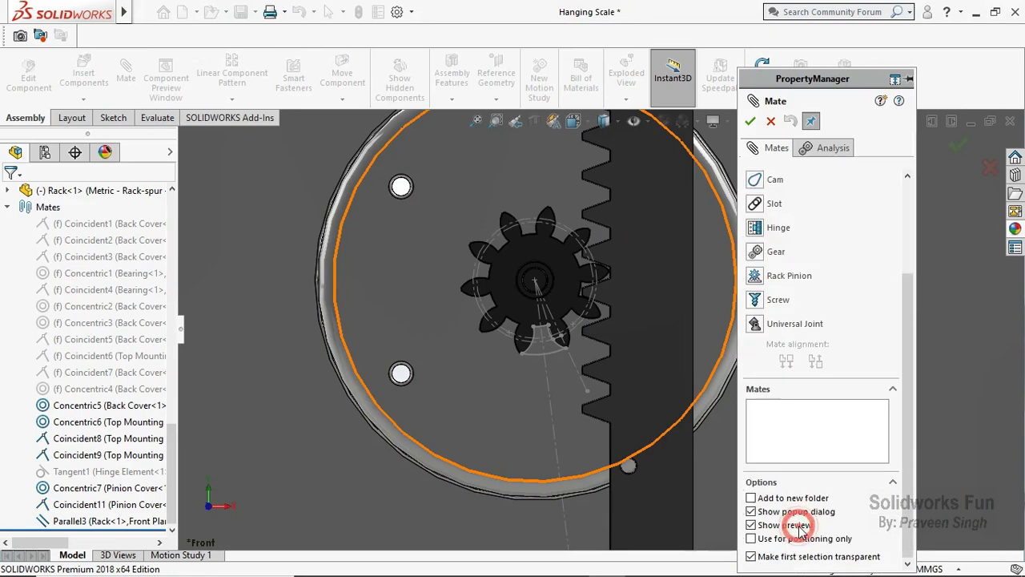
pyautogui.click(755, 275)
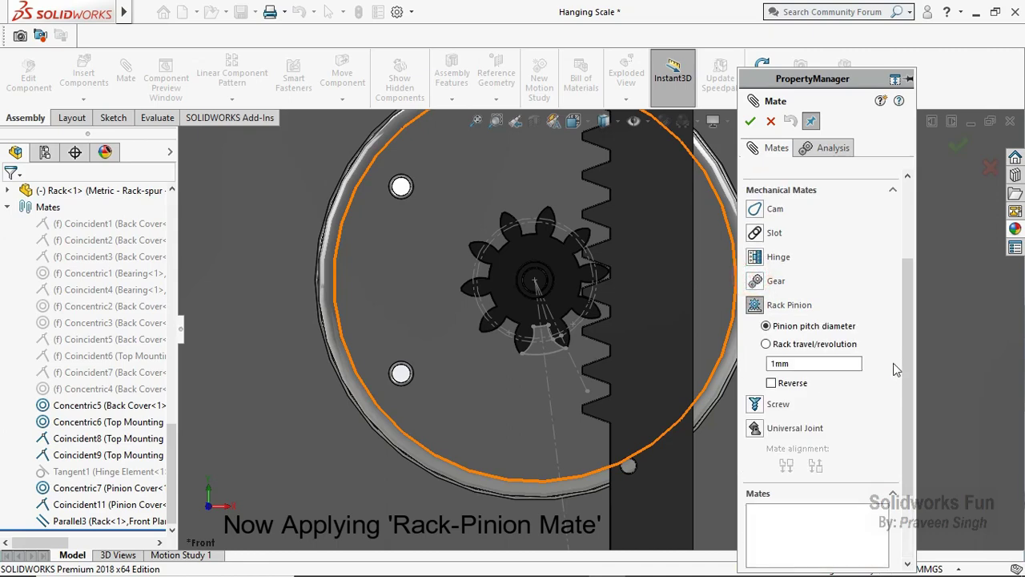
pyautogui.scroll(2, 913, 352)
pyautogui.scroll(1, 916, 337)
pyautogui.scroll(1, 918, 323)
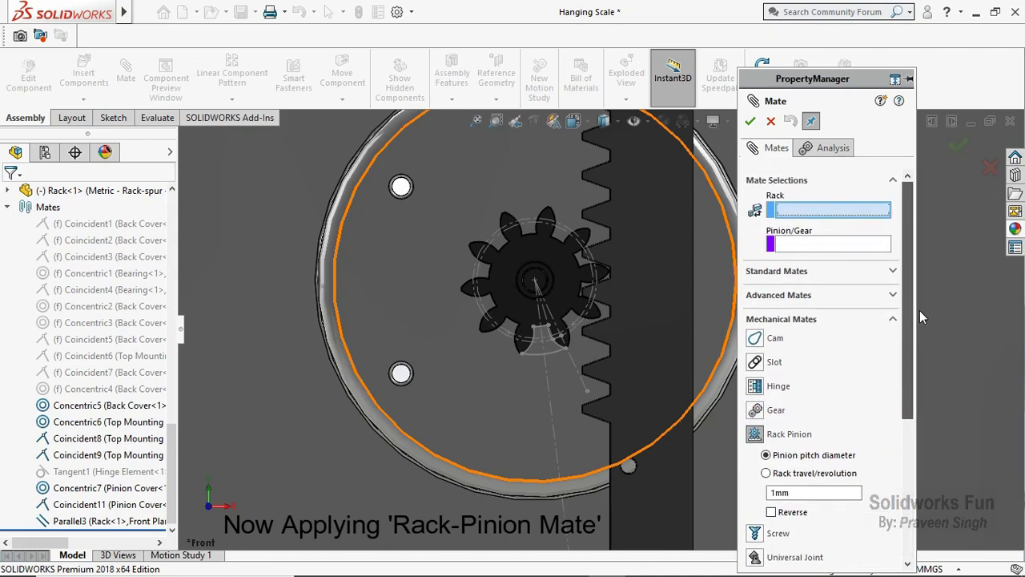
pyautogui.click(781, 247)
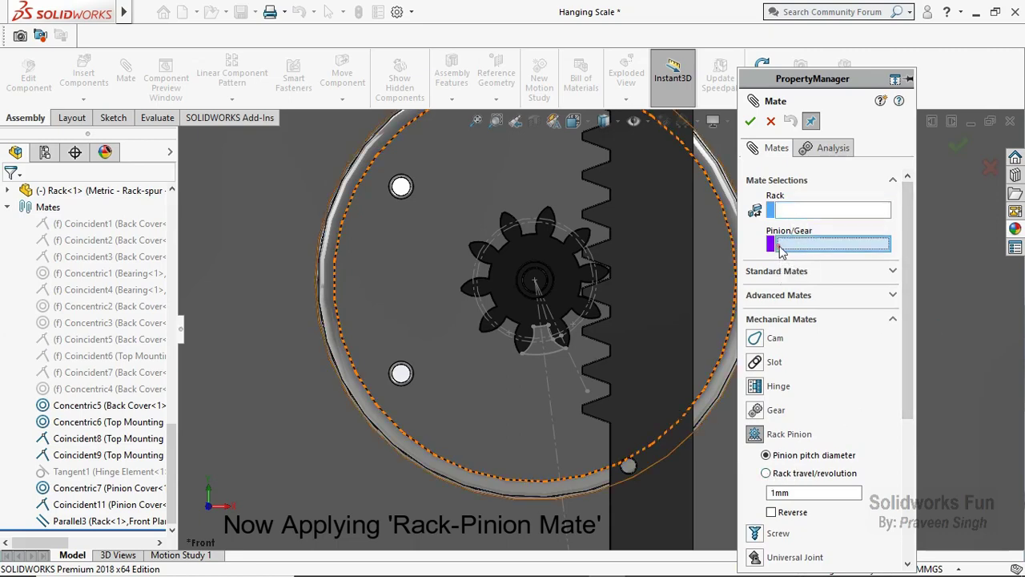
# Mate the pinion pitch circle to the rack edge at 20mm, then hide the sketch
pyautogui.click(597, 280)
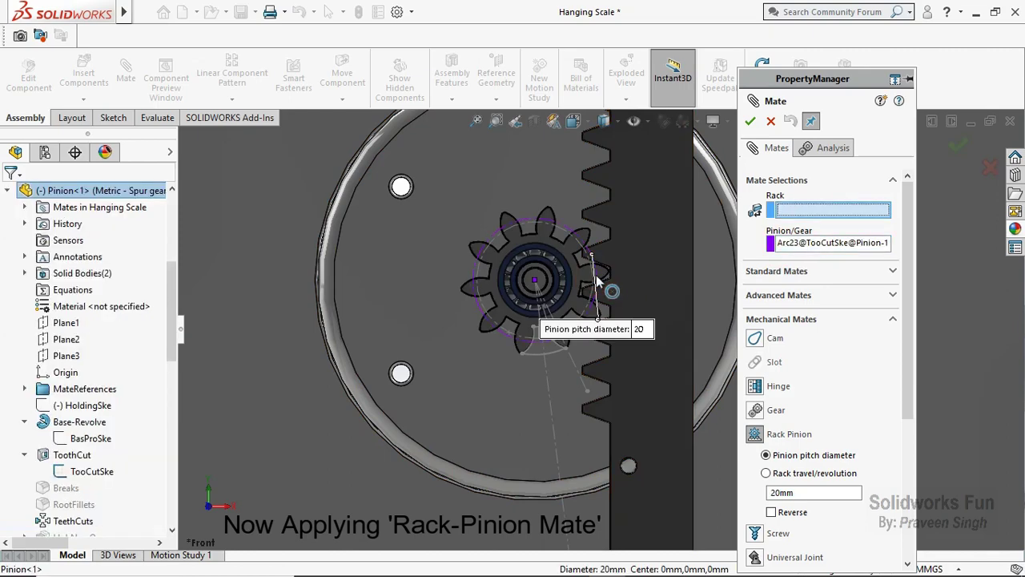
pyautogui.click(695, 271)
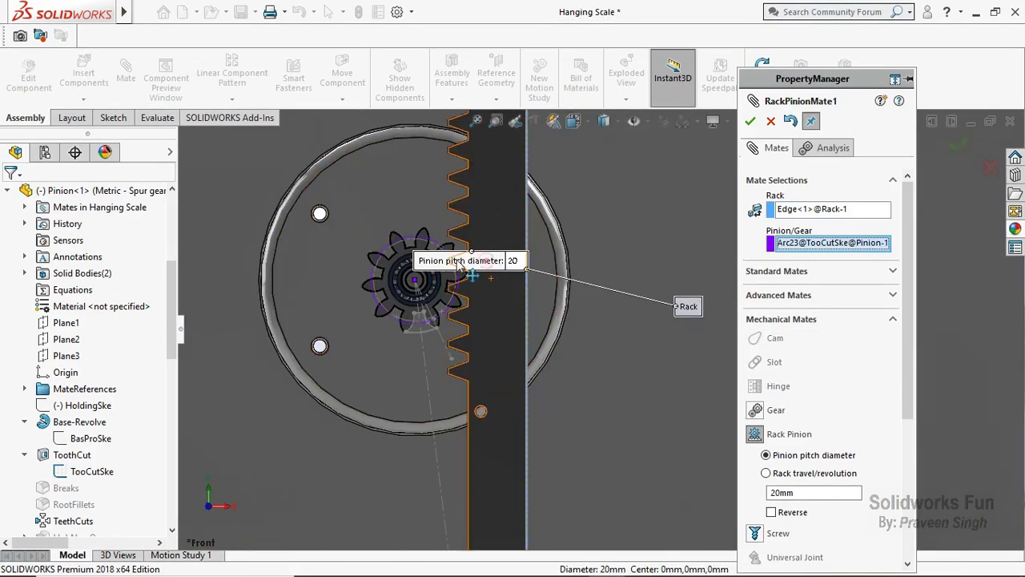
pyautogui.moveTo(427, 261); pyautogui.dragTo(318, 199)
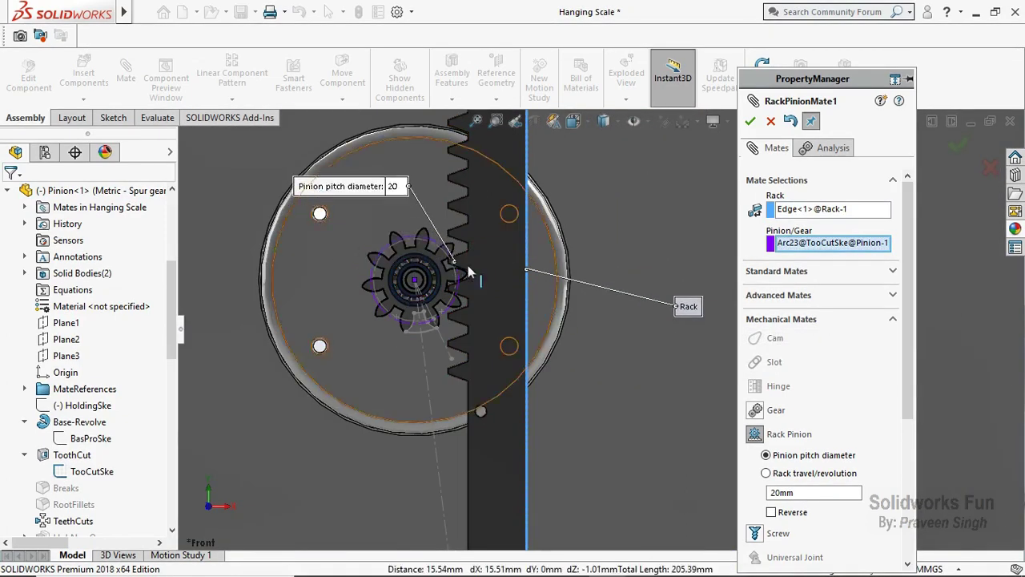
pyautogui.scroll(-3, 460, 264)
pyautogui.click(821, 211)
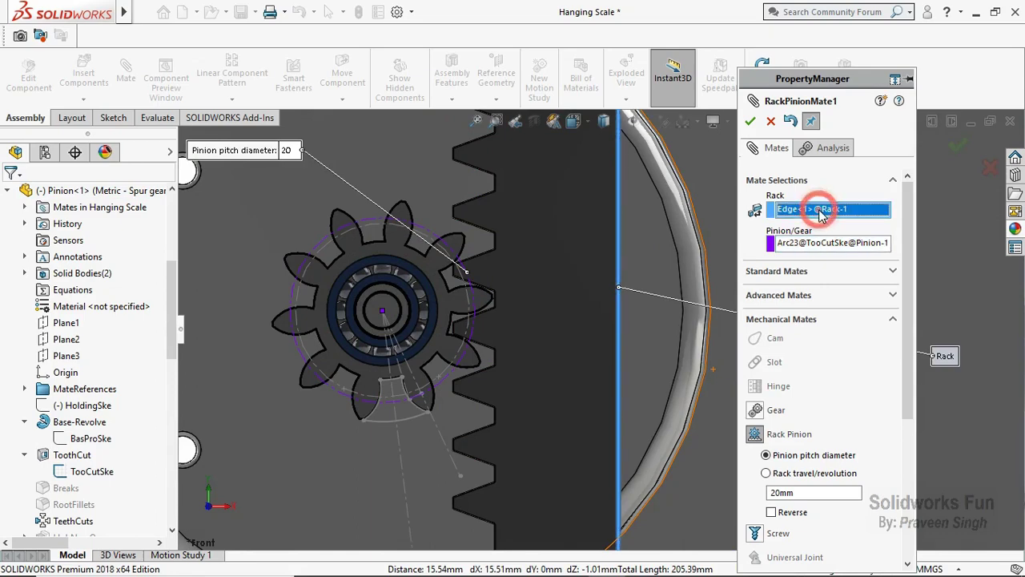
pyautogui.click(816, 243)
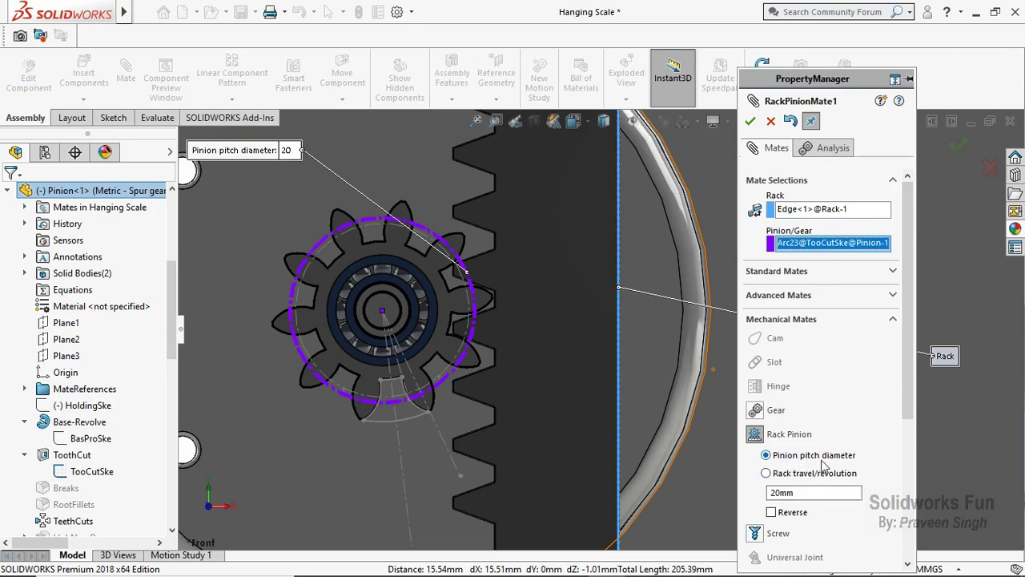
pyautogui.click(751, 120)
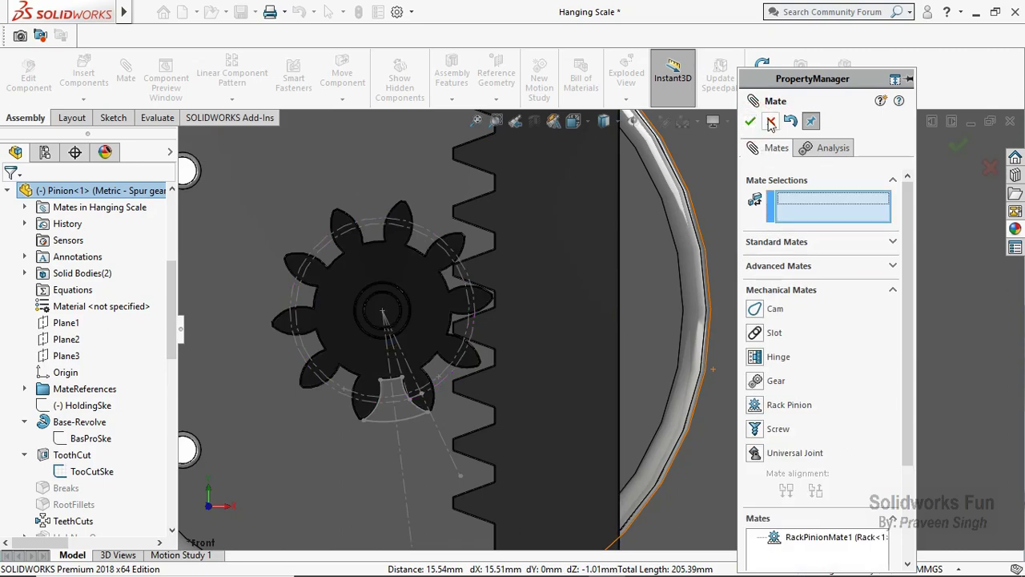
pyautogui.click(751, 121)
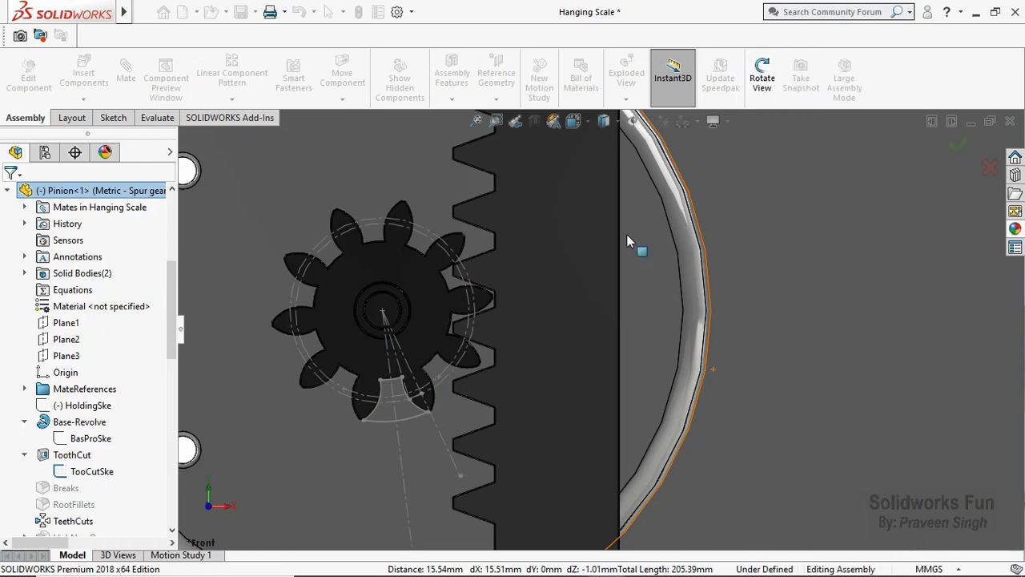
pyautogui.click(466, 357)
pyautogui.click(526, 301)
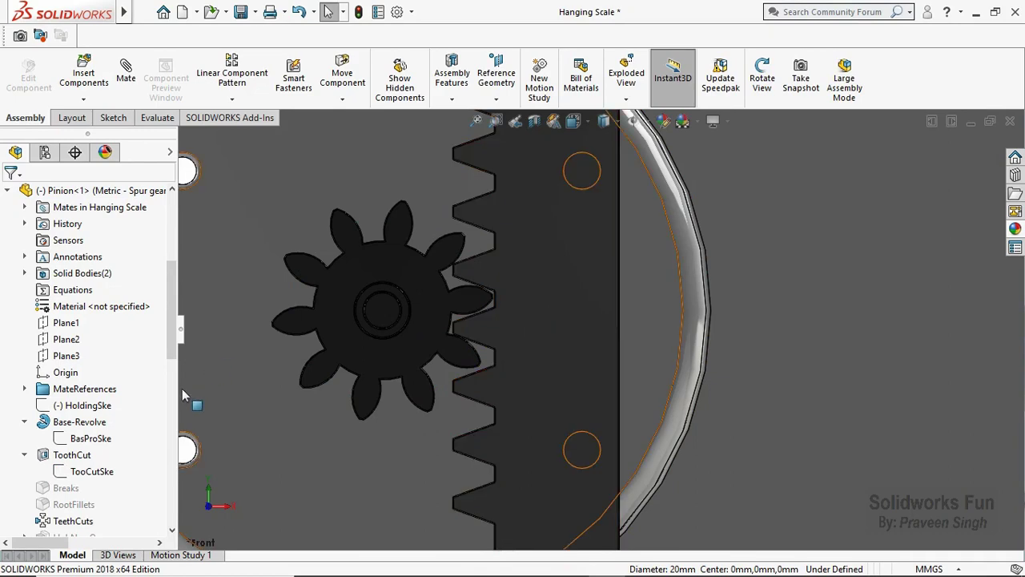
# Add a 21.60926082mm distance mate between rack Plane2 and the assembly Right Plane
pyautogui.press('f')
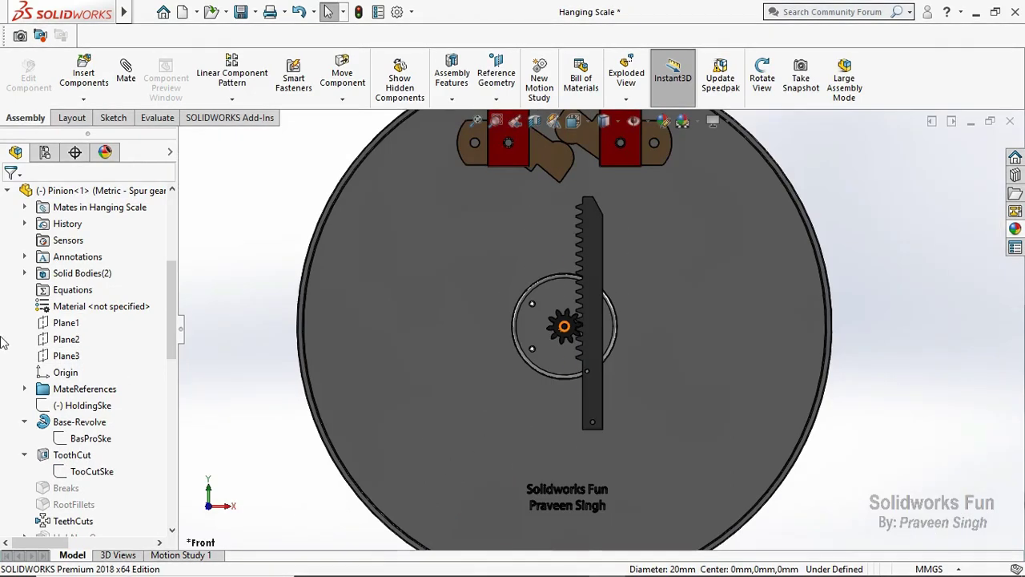
pyautogui.click(7, 289)
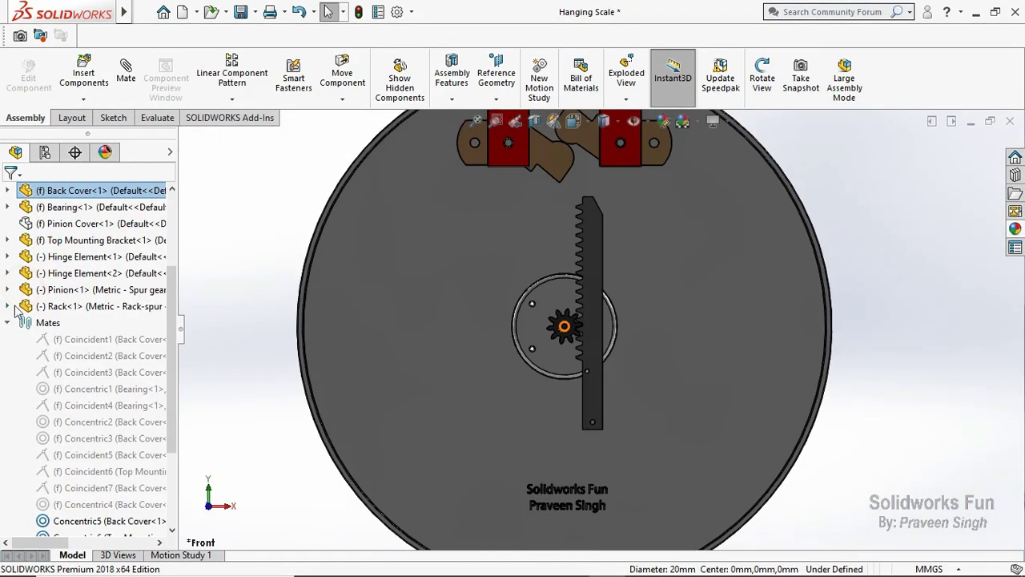
pyautogui.click(8, 306)
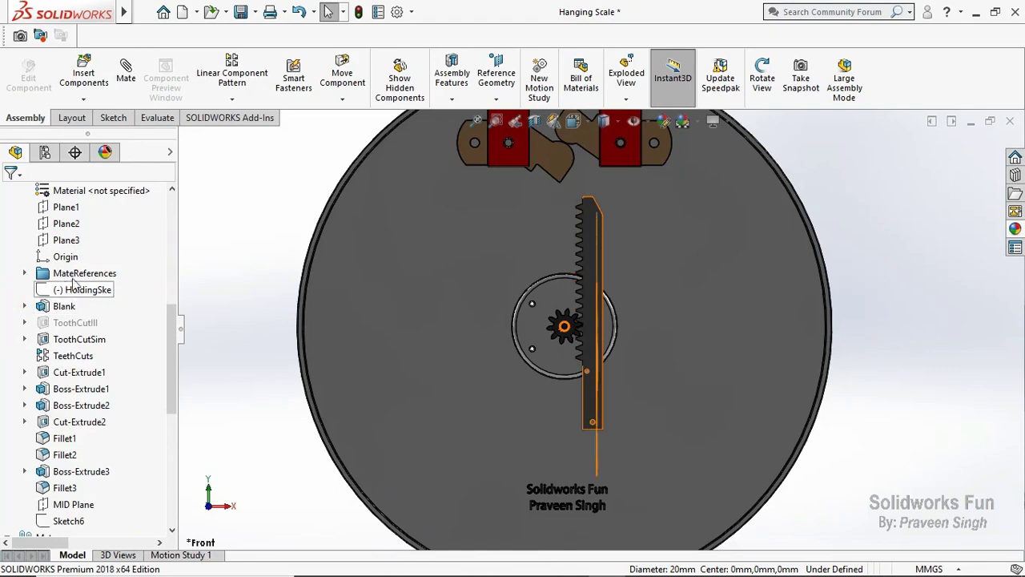
pyautogui.click(69, 224)
pyautogui.scroll(7, 96, 296)
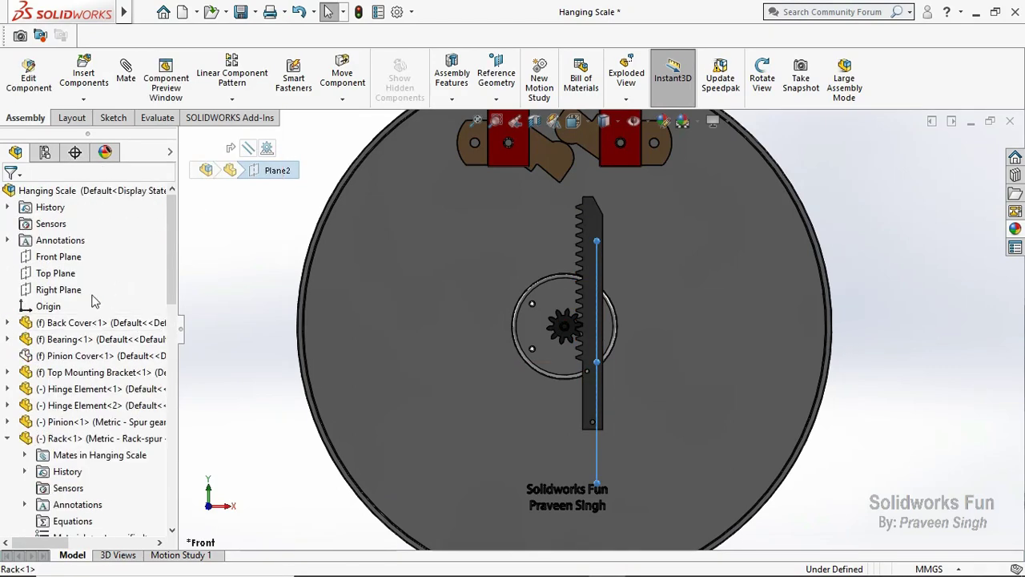
pyautogui.keyDown('ctrl'); pyautogui.click(88, 292); pyautogui.keyUp('ctrl')
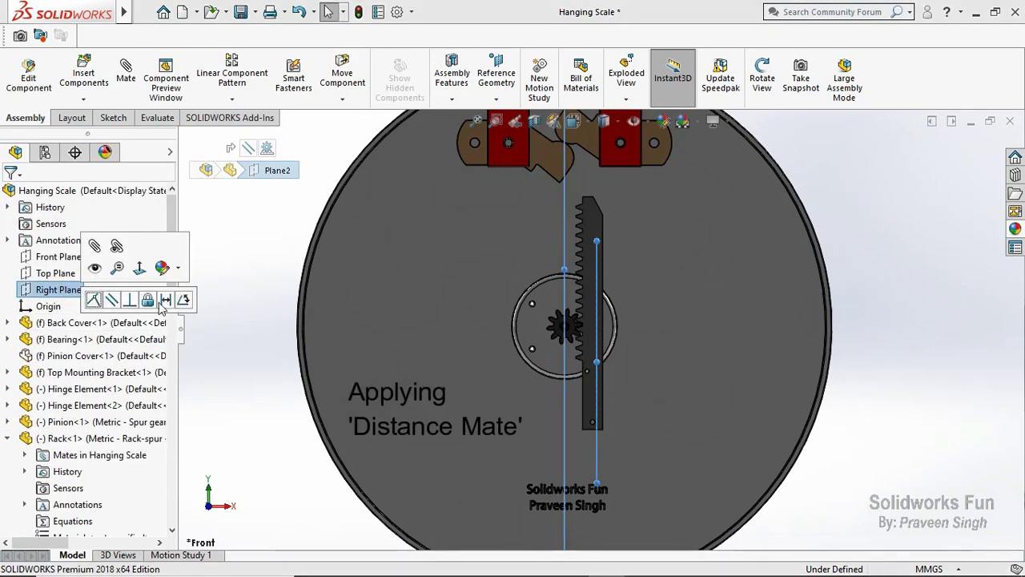
pyautogui.click(164, 302)
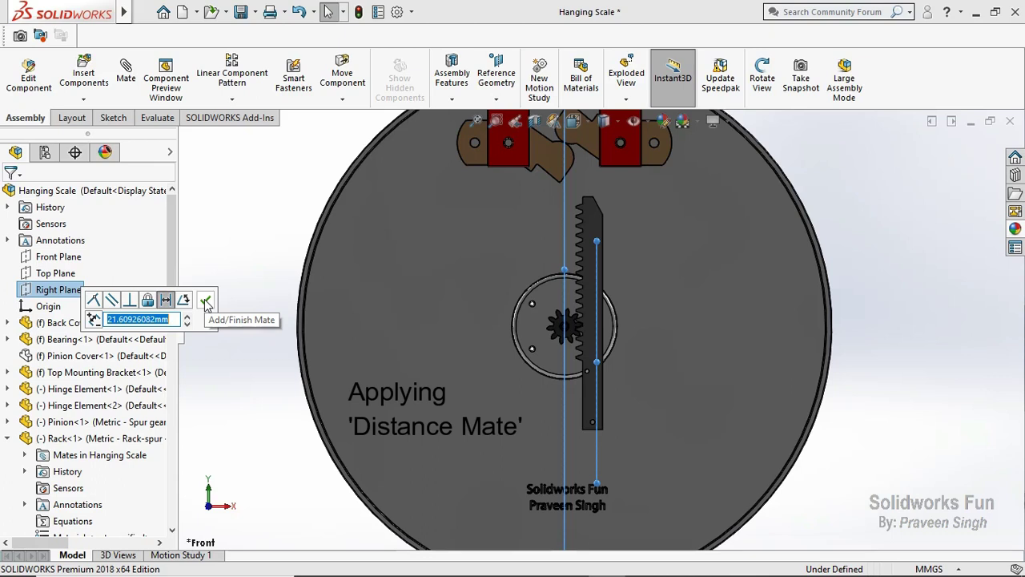
pyautogui.click(206, 302)
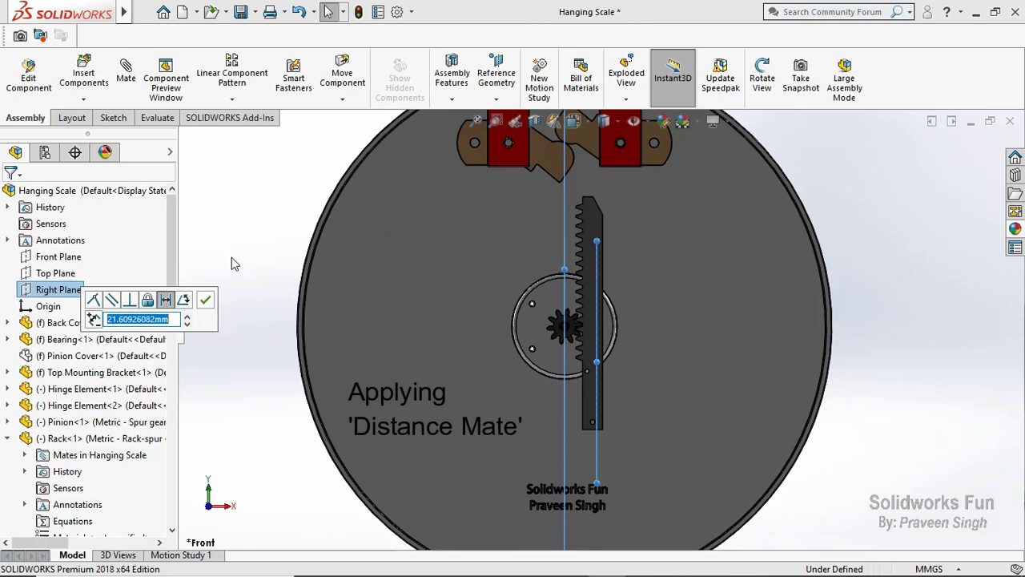
pyautogui.click(206, 300)
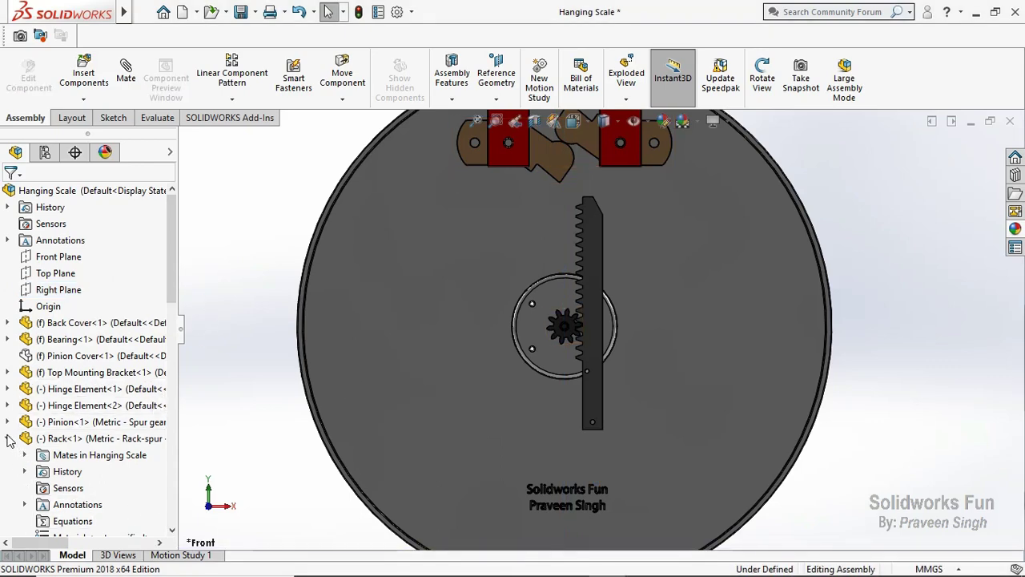
pyautogui.click(8, 438)
# Drag the rack down and back up, watching the pinion rotate with it
pyautogui.scroll(-5, 586, 330)
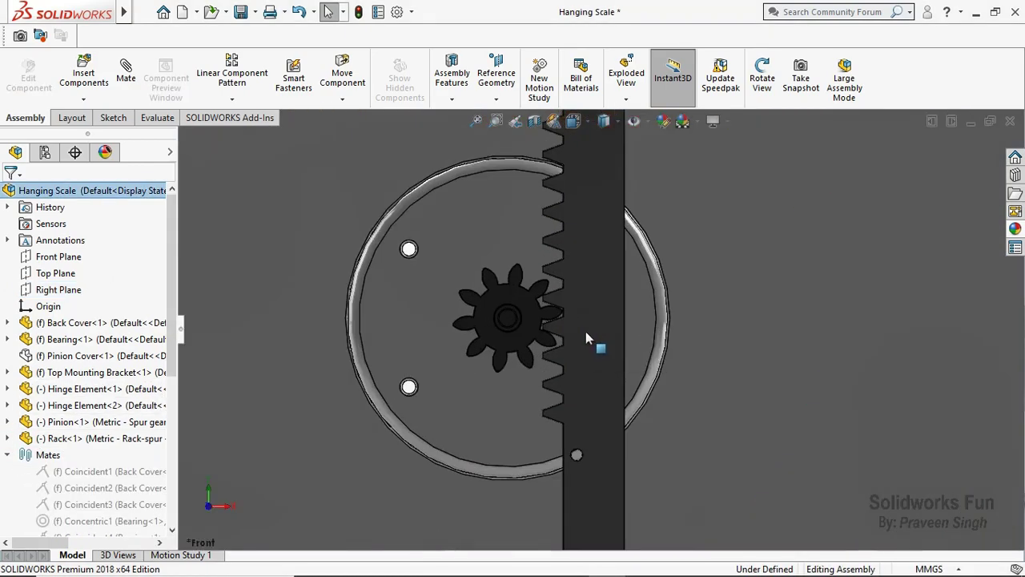
pyautogui.scroll(-2, 586, 335)
pyautogui.moveTo(572, 286)
pyautogui.mouseDown()
pyautogui.moveTo(580, 411)
pyautogui.moveTo(576, 208)
pyautogui.moveTo(579, 351)
pyautogui.moveTo(580, 316)
pyautogui.mouseUp()
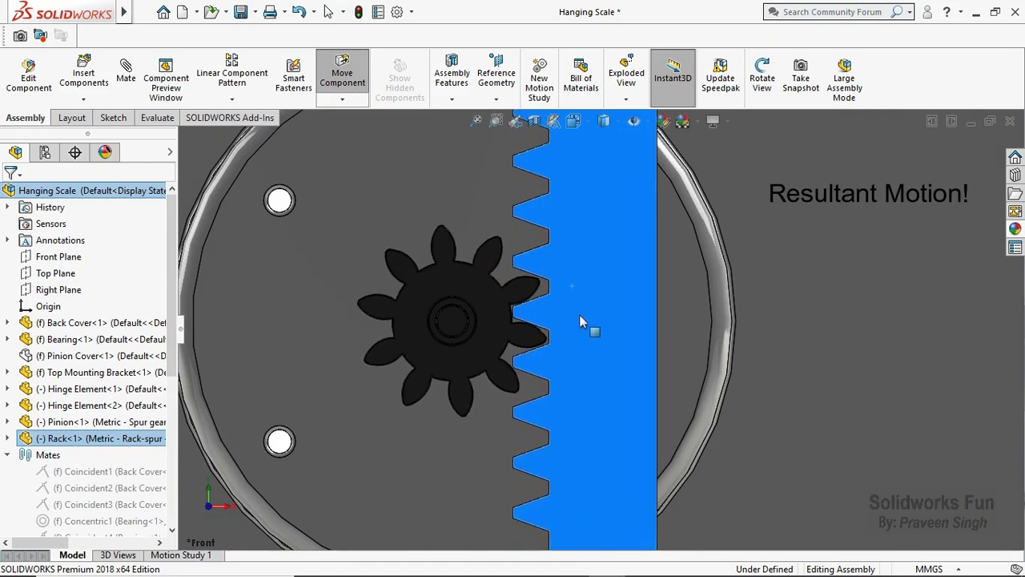
pyautogui.moveTo(581, 319); pyautogui.dragTo(581, 324)
pyautogui.press('Escape')
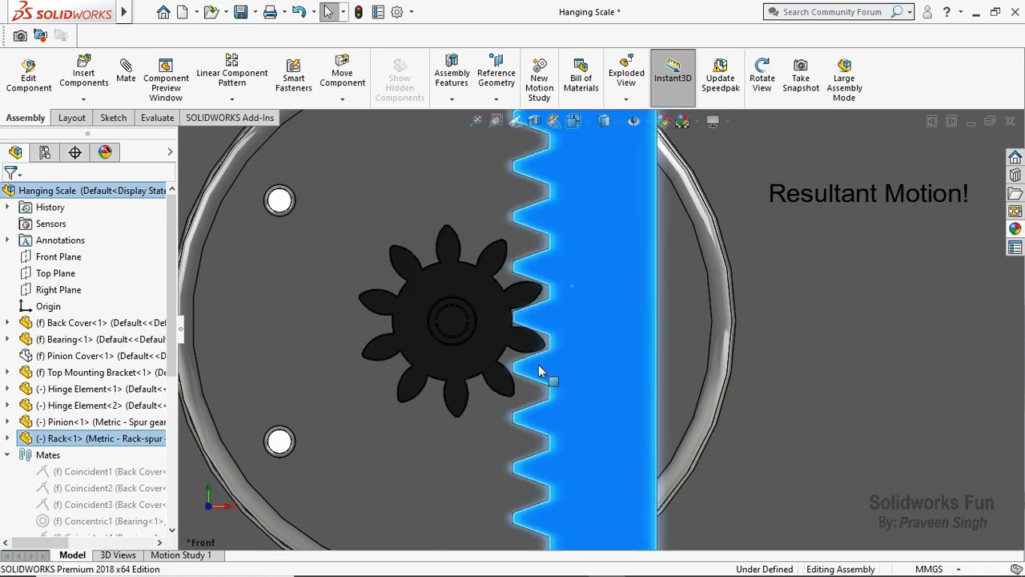
pyautogui.moveTo(595, 401)
pyautogui.mouseDown()
pyautogui.moveTo(592, 344)
pyautogui.moveTo(595, 360)
pyautogui.mouseUp()
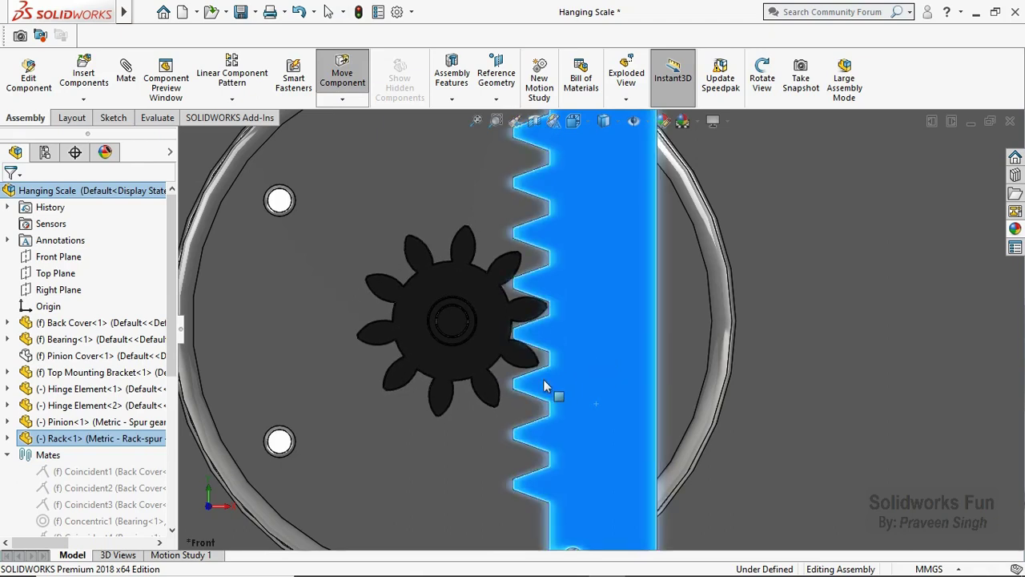
pyautogui.press('Escape')
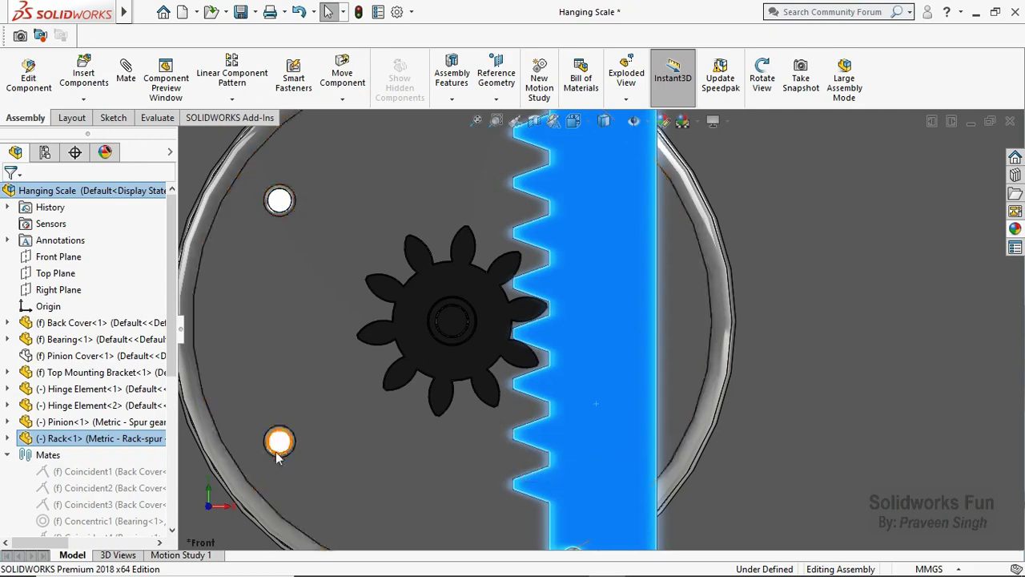
pyautogui.click(279, 445)
pyautogui.press('f')
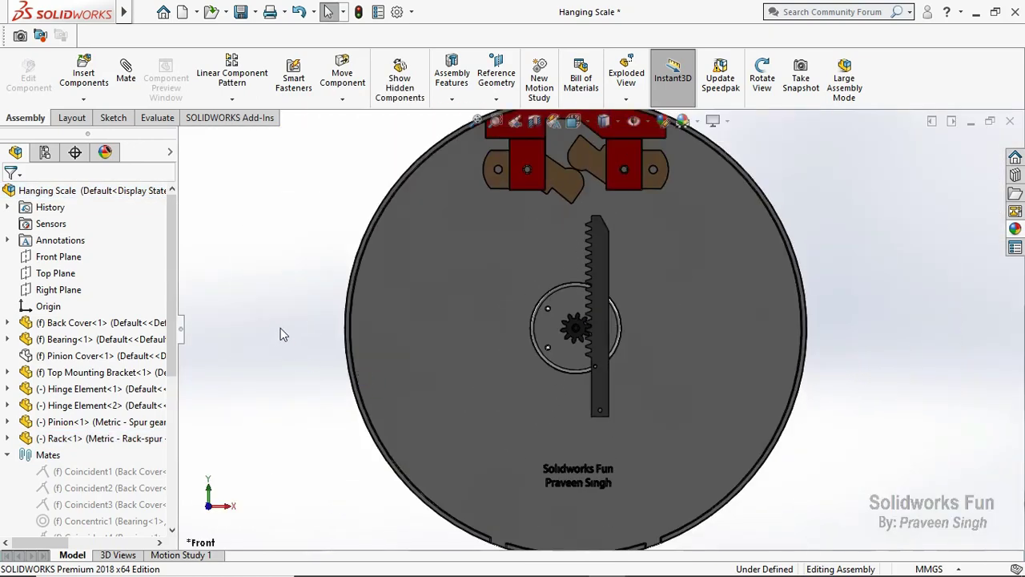
# Rebuild and save the assembly and all modified documents
pyautogui.hotkey('ctrl', 's')
pyautogui.click(308, 231)
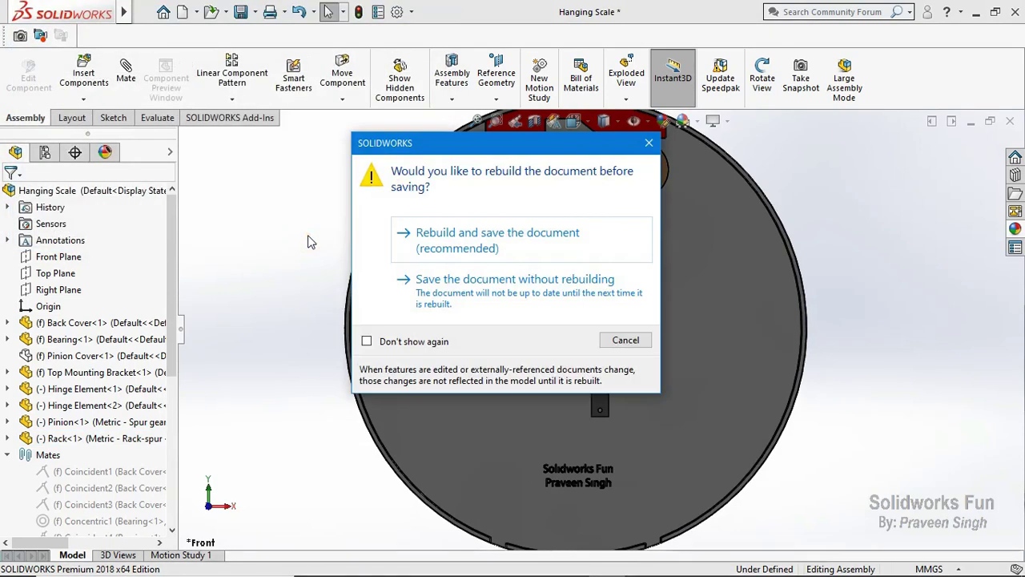
pyautogui.click(497, 237)
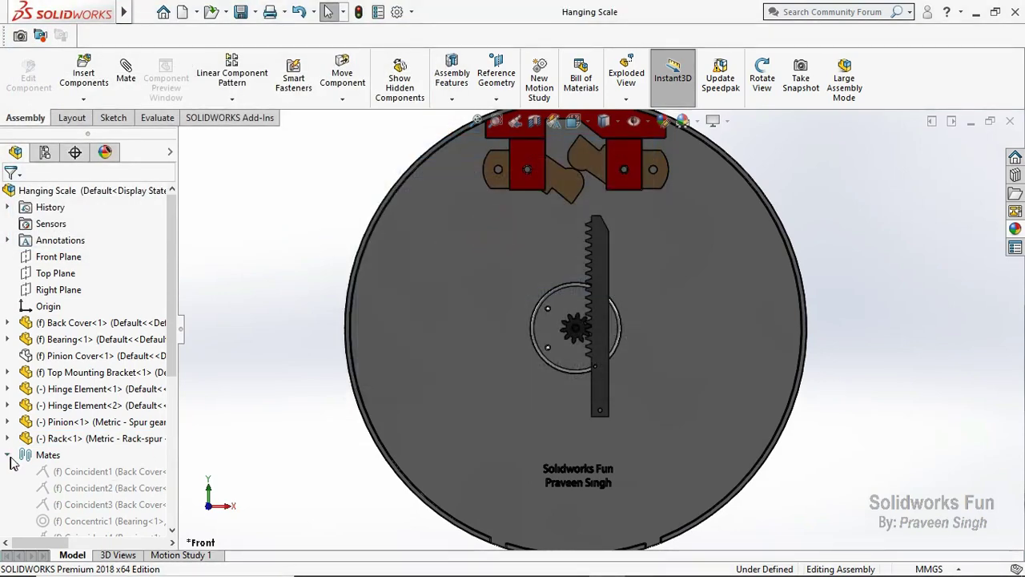
# Hide the Pinion Cover and orbit the assembly to a tilted view
pyautogui.click(136, 360)
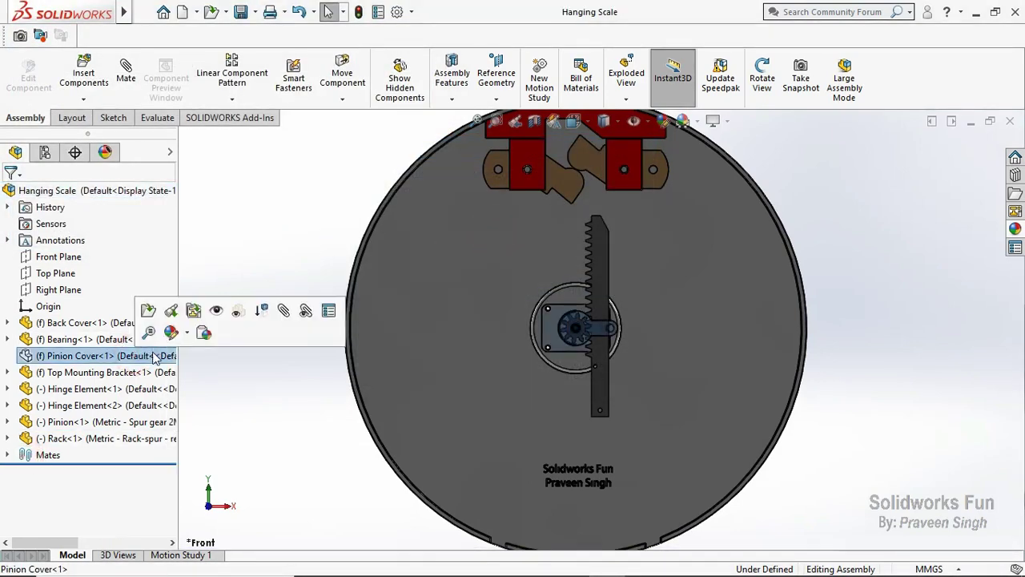
pyautogui.click(212, 312)
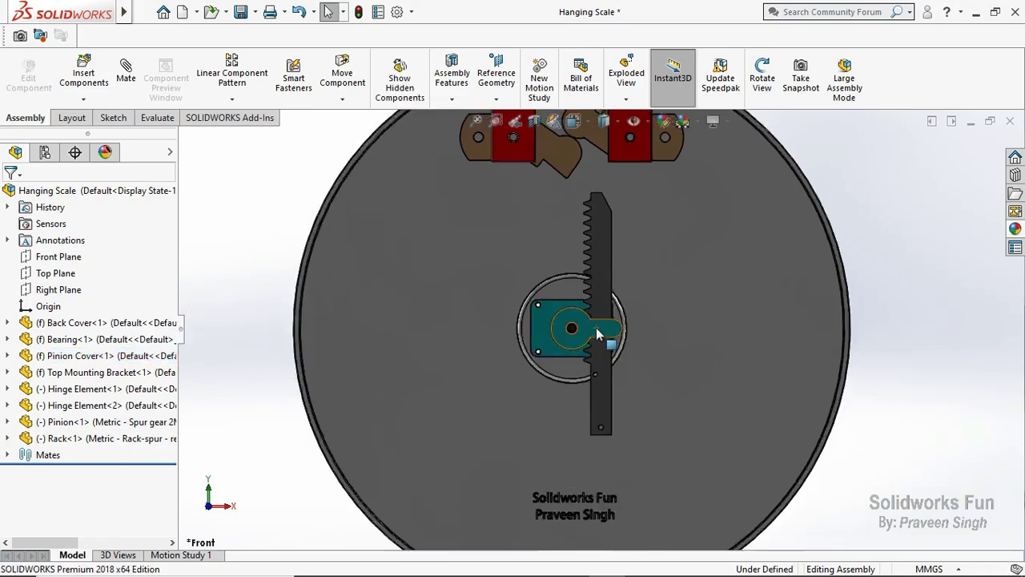
pyautogui.scroll(-5, 611, 324)
pyautogui.scroll(-3, 611, 325)
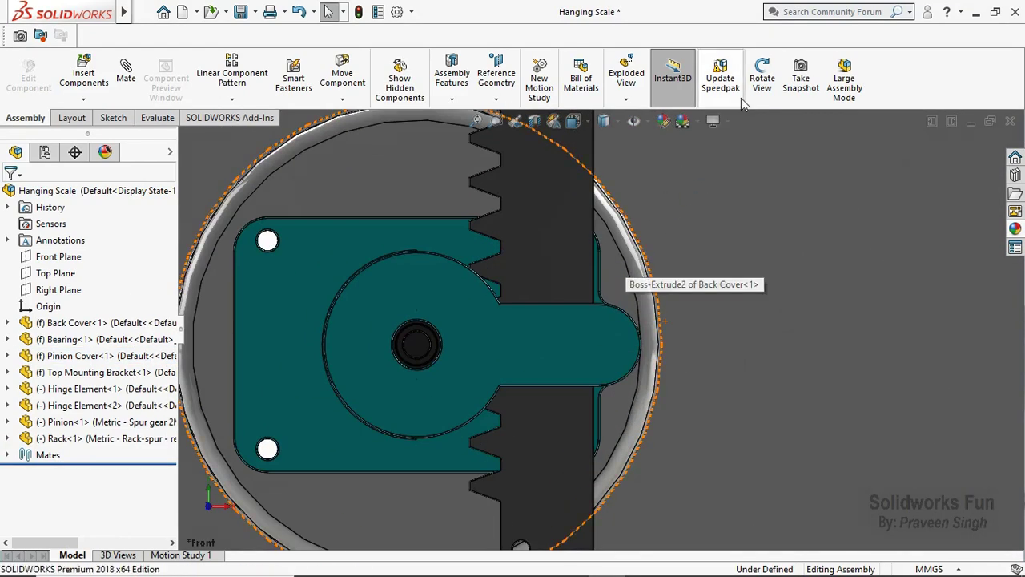
pyautogui.click(762, 80)
pyautogui.moveTo(620, 278); pyautogui.dragTo(519, 506)
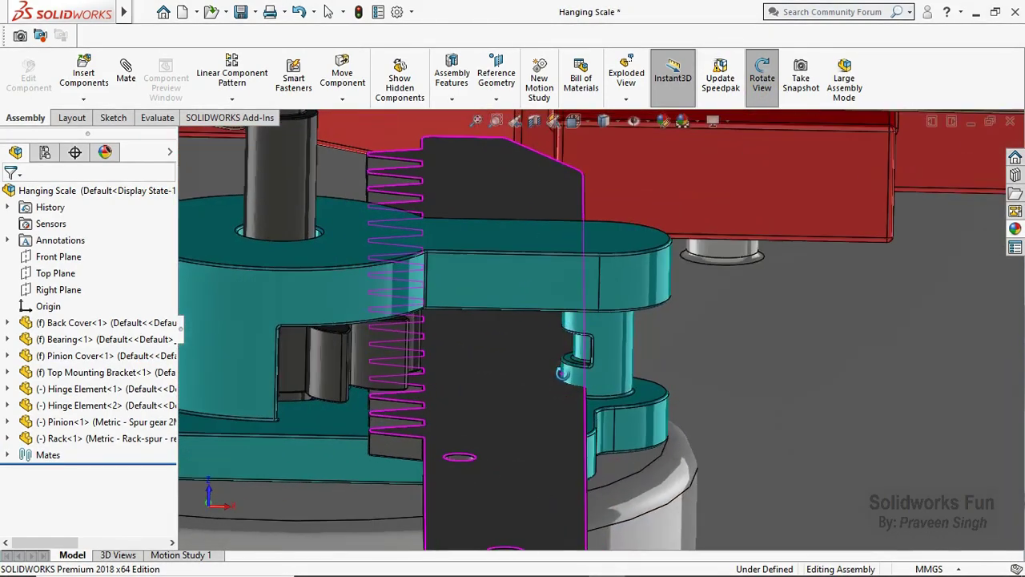
pyautogui.moveTo(519, 506)
pyautogui.mouseDown()
pyautogui.moveTo(563, 353)
pyautogui.moveTo(565, 376)
pyautogui.mouseUp()
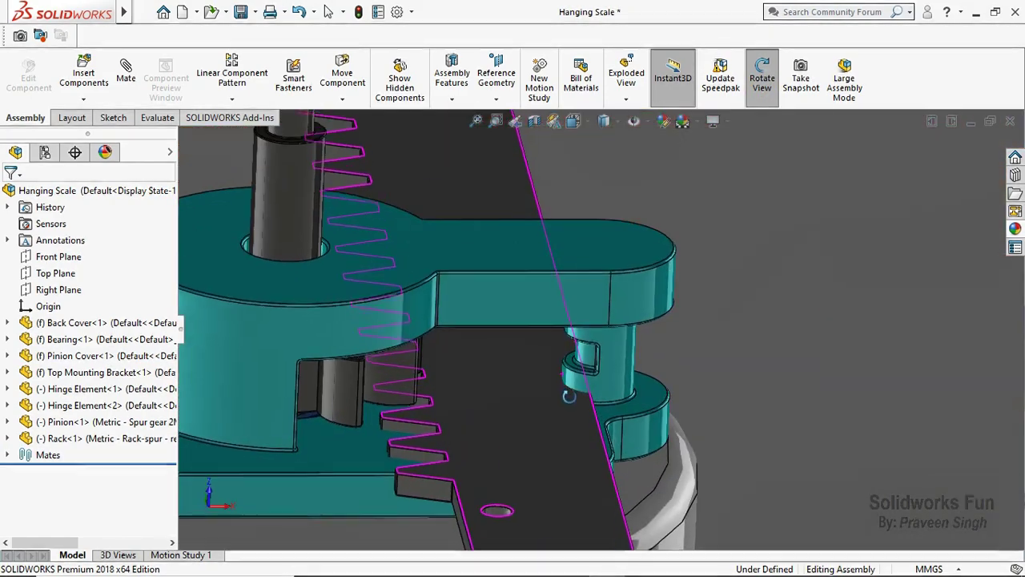
# Turn off Rotate View, zoom out to the whole assembly, and select the Back Cover
pyautogui.rightClick(565, 377)
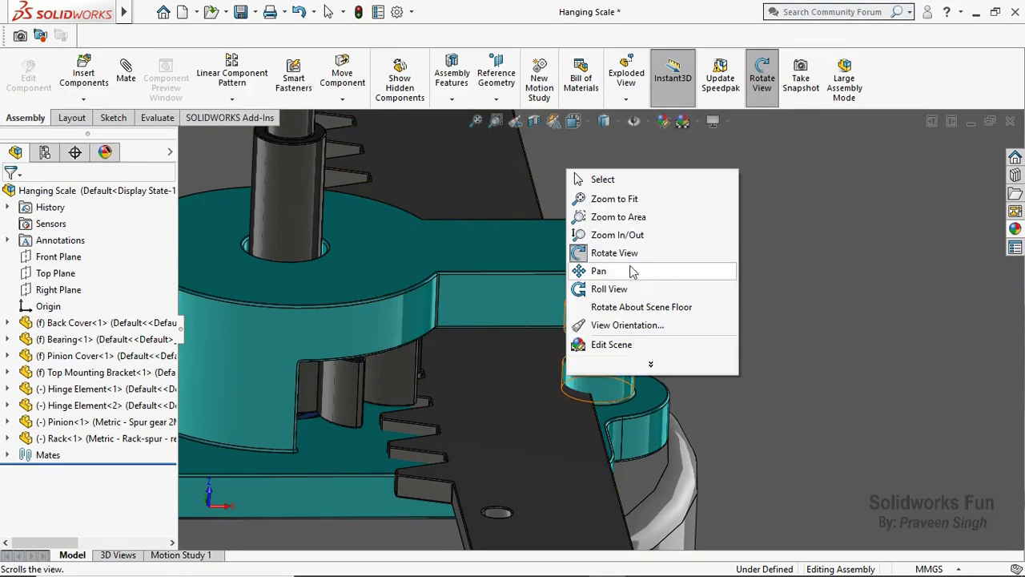
pyautogui.click(614, 252)
pyautogui.scroll(5, 425, 412)
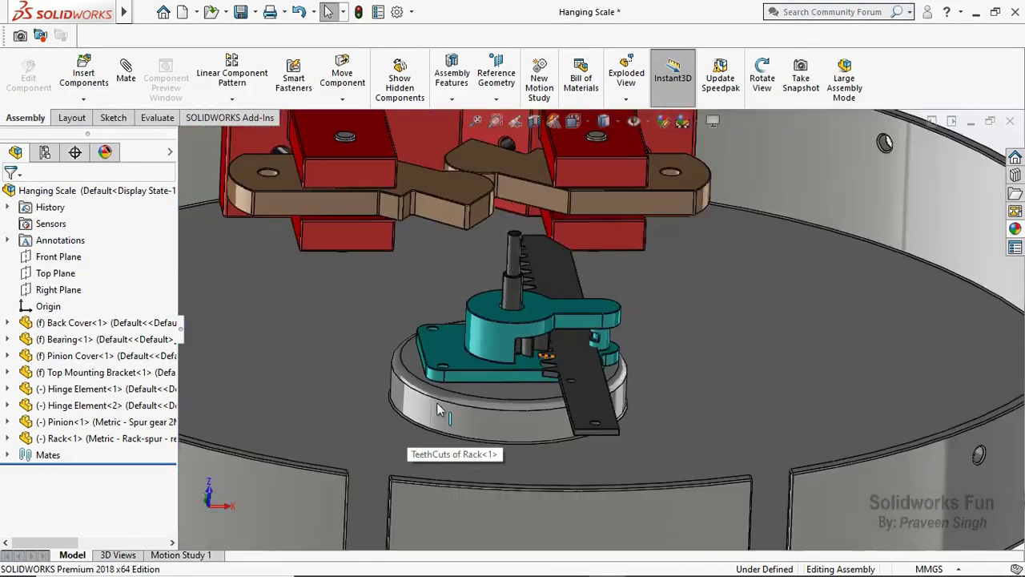
pyautogui.scroll(5, 436, 404)
pyautogui.click(401, 449)
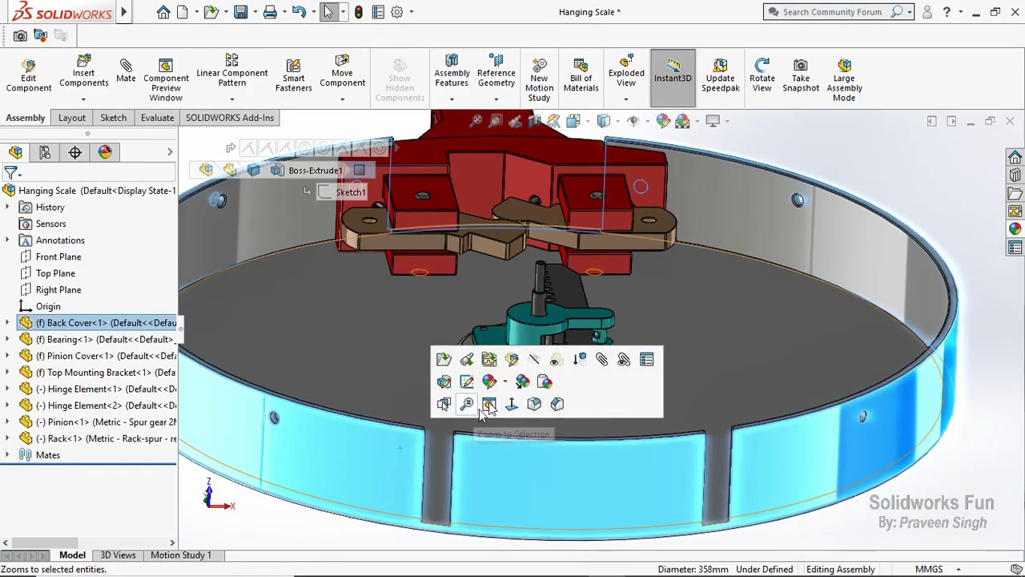
# Hide the Back Cover and view the pinion and rack enlarged from the Right
pyautogui.click(533, 367)
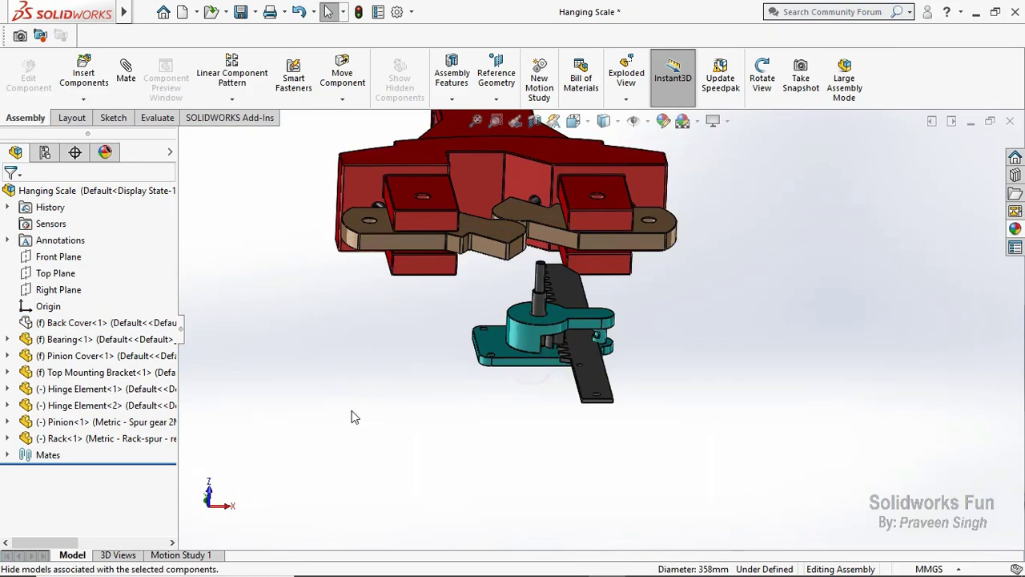
pyautogui.click(224, 510)
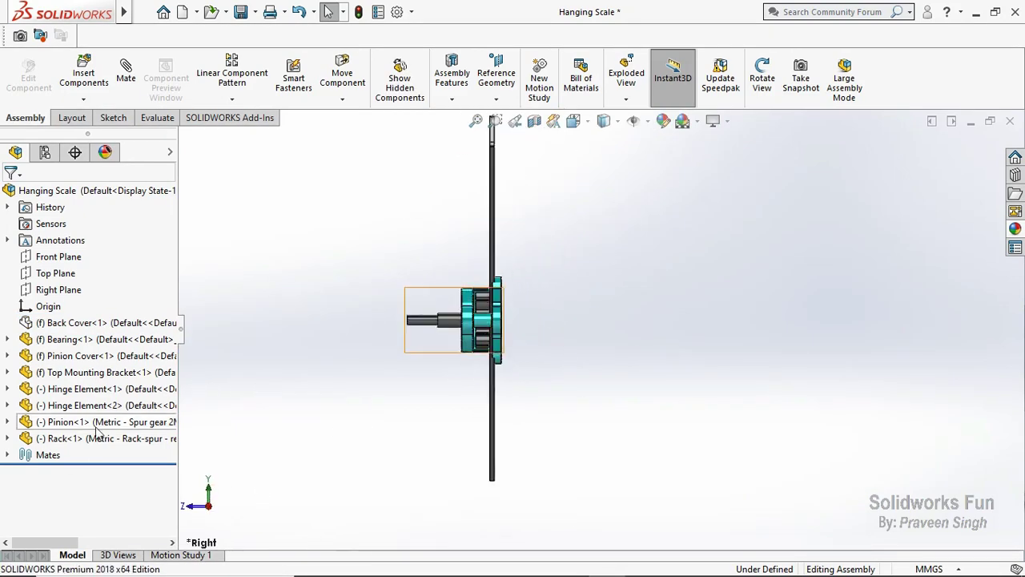
pyautogui.click(48, 454)
# Make the Pinion Cover's Plane1 coincident with the rack's MID Plane
pyautogui.click(7, 323)
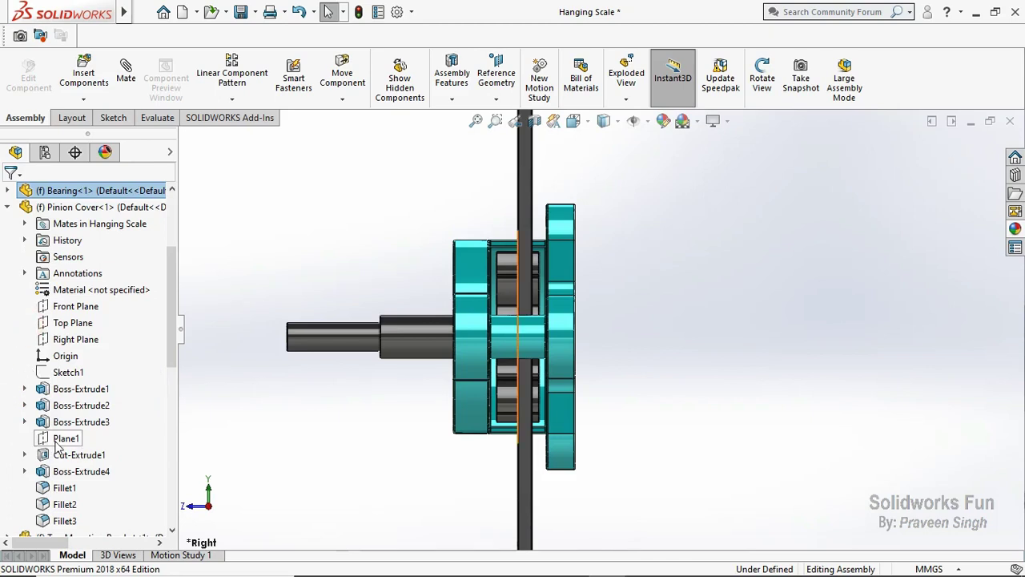
pyautogui.click(58, 439)
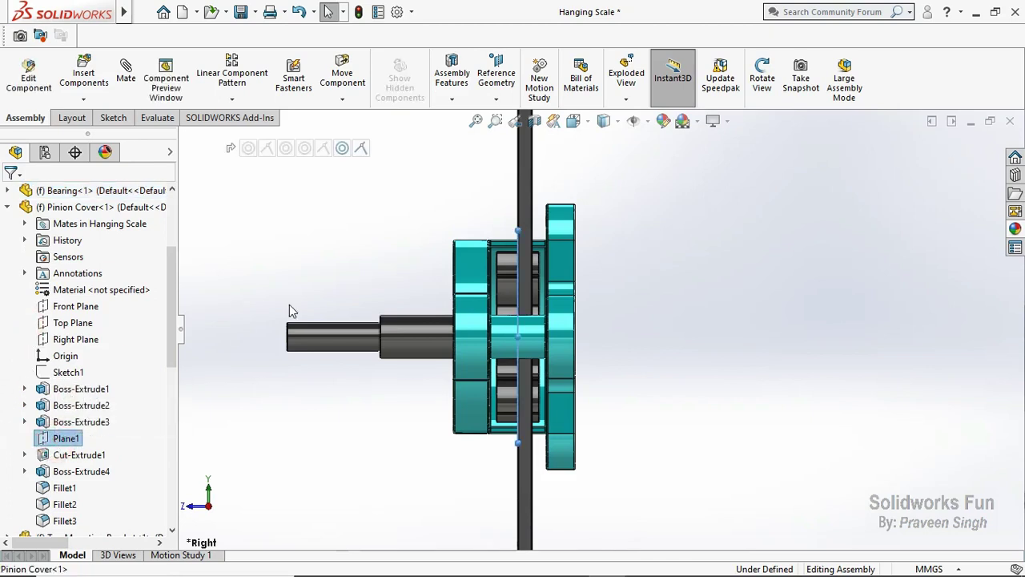
pyautogui.scroll(-4, 8, 401)
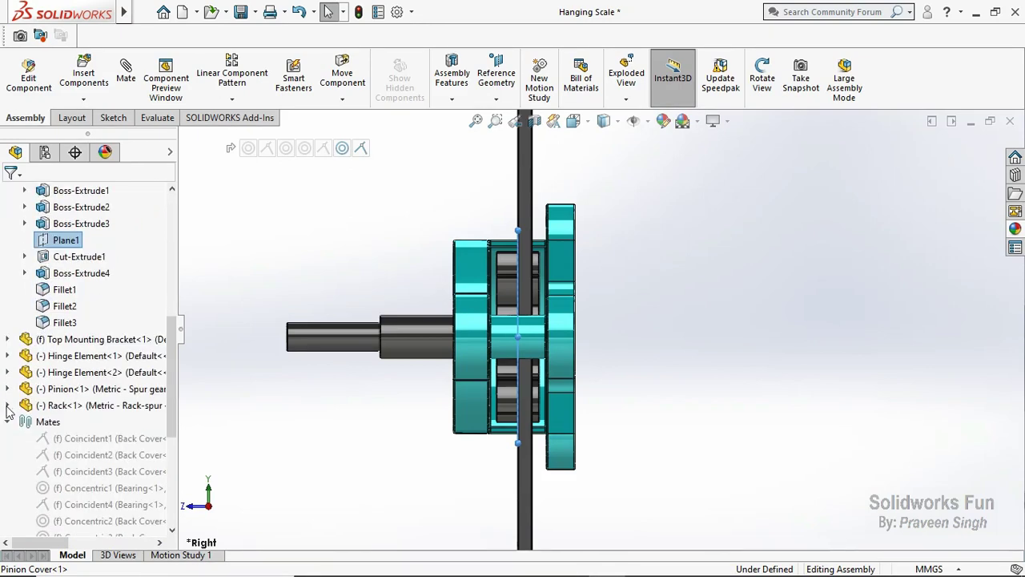
pyautogui.click(6, 407)
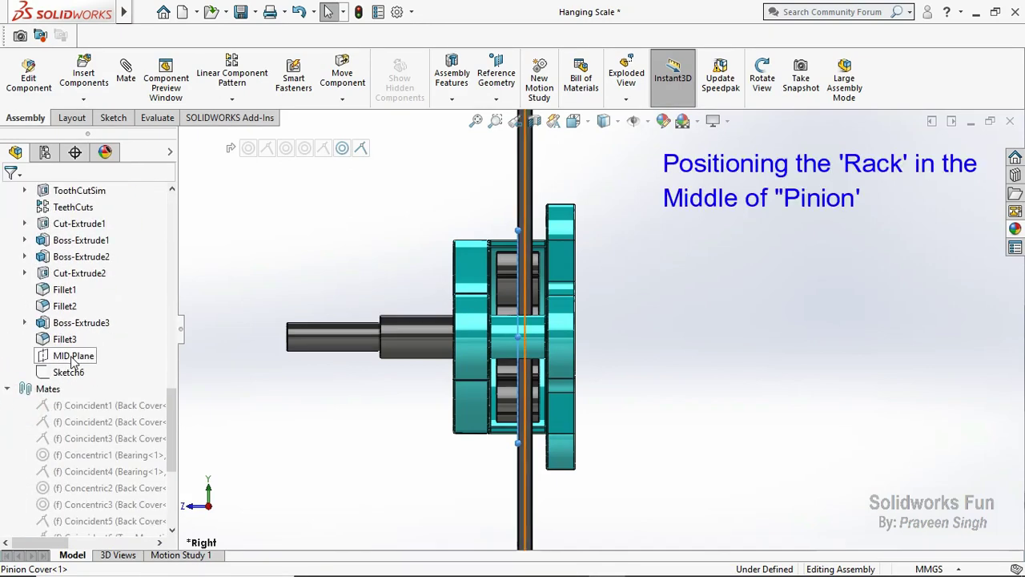
pyautogui.click(74, 359)
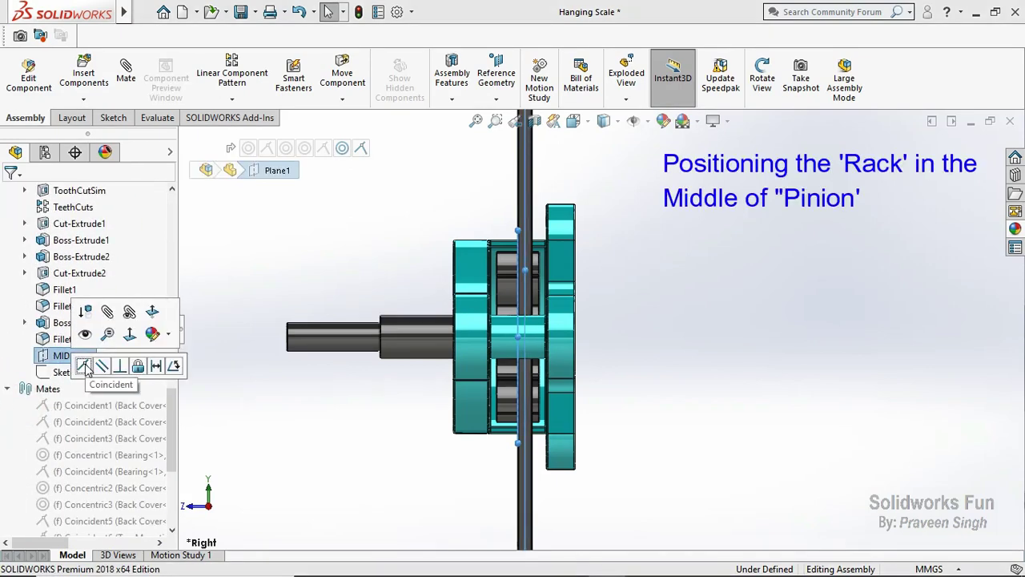
pyautogui.click(85, 366)
pyautogui.scroll(3, 85, 372)
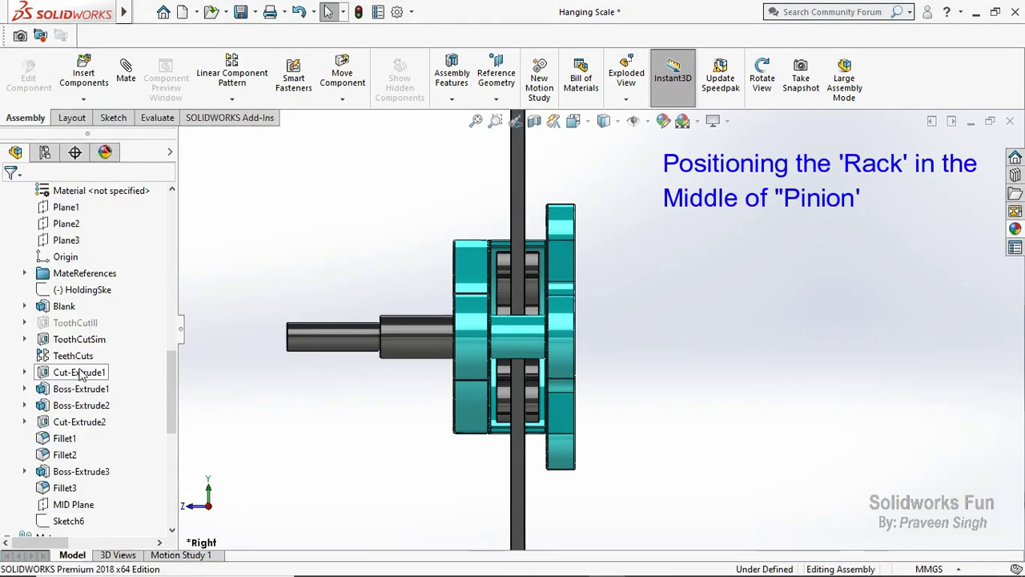
pyautogui.scroll(4, 80, 374)
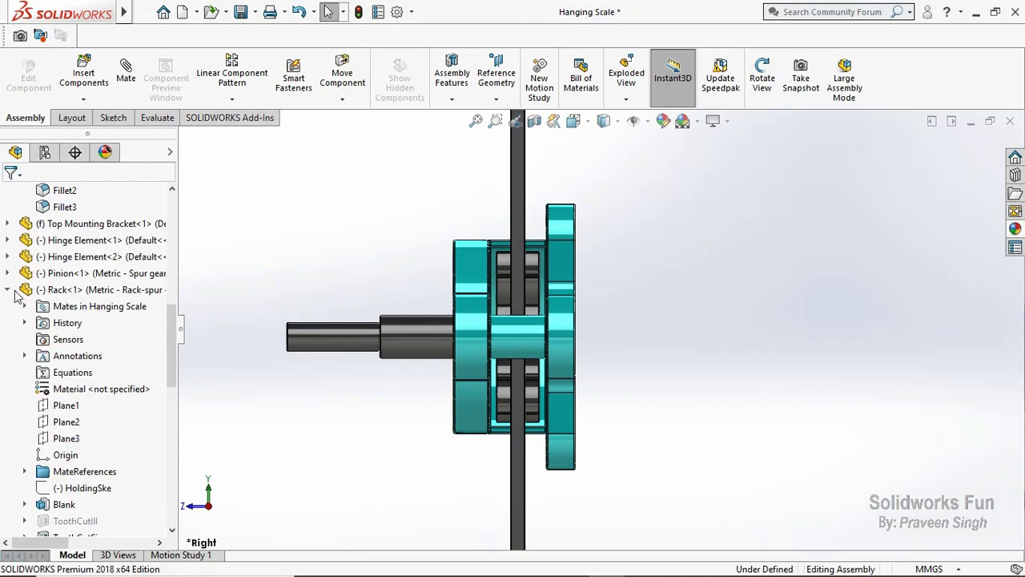
pyautogui.click(13, 291)
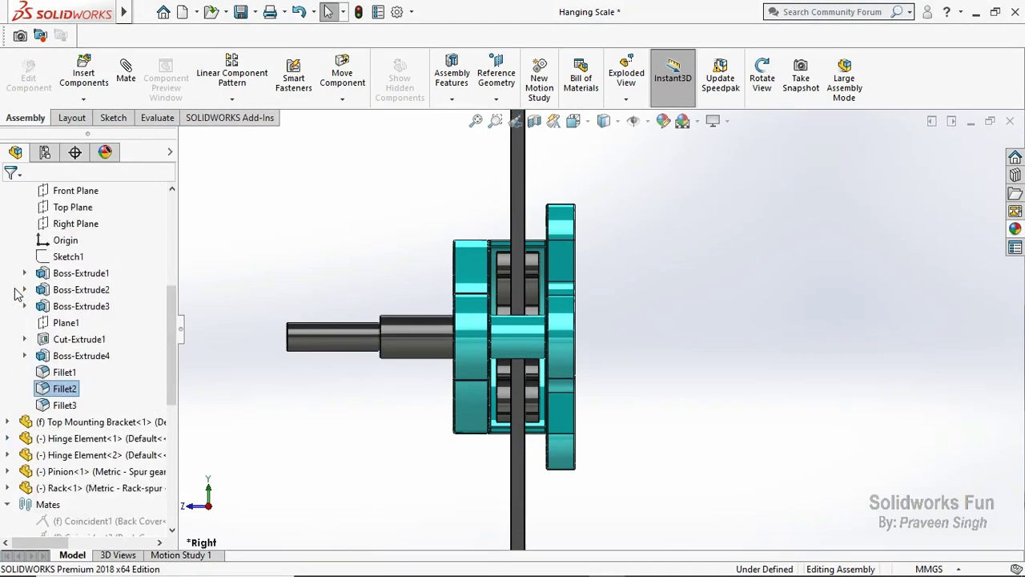
pyautogui.scroll(5, 23, 272)
pyautogui.click(12, 337)
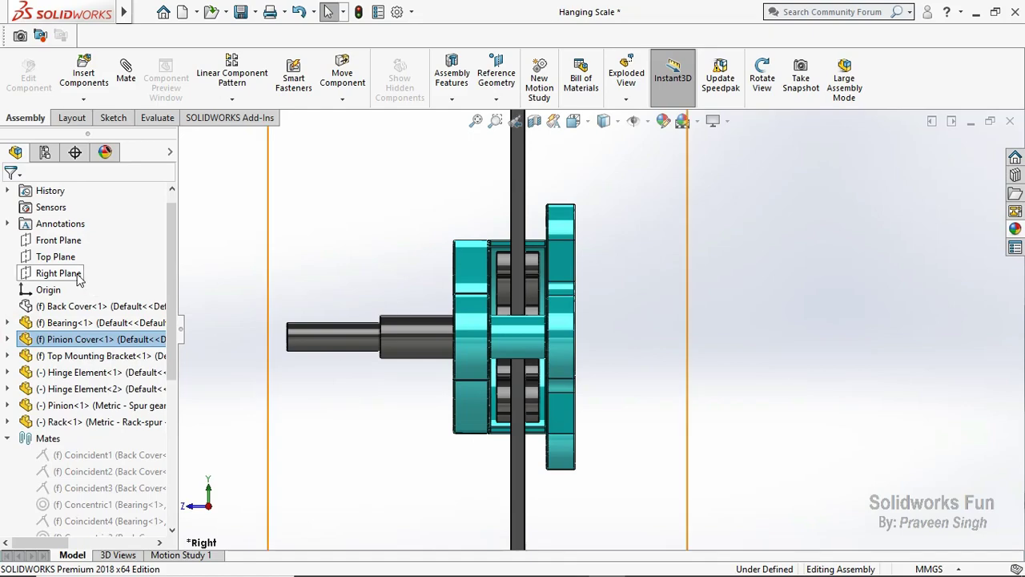
# Orbit around the rack and pinion cover, viewing them obliquely, from below and above
pyautogui.click(762, 81)
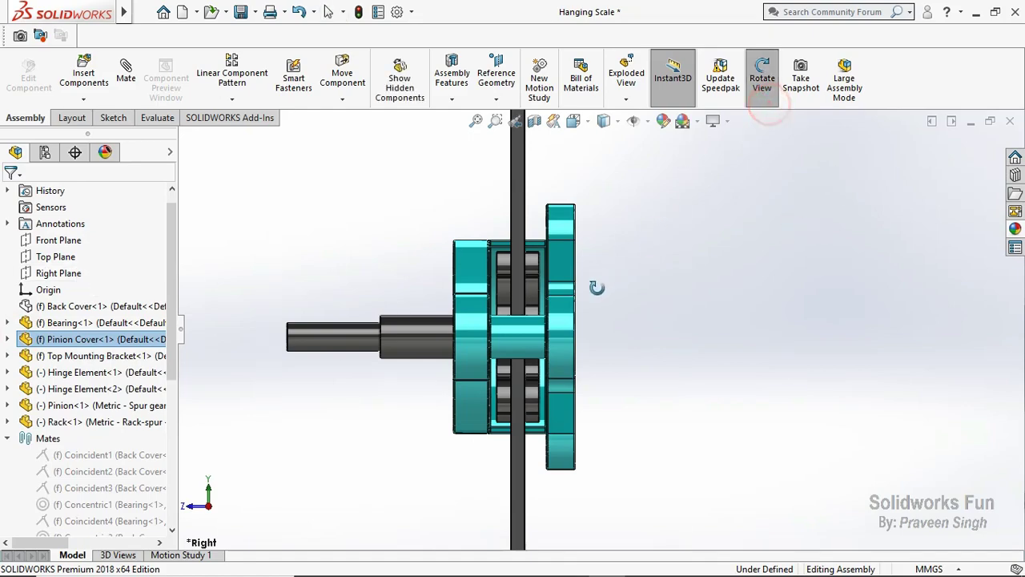
pyautogui.moveTo(595, 286)
pyautogui.mouseDown()
pyautogui.moveTo(460, 411)
pyautogui.moveTo(520, 446)
pyautogui.moveTo(607, 197)
pyautogui.mouseUp()
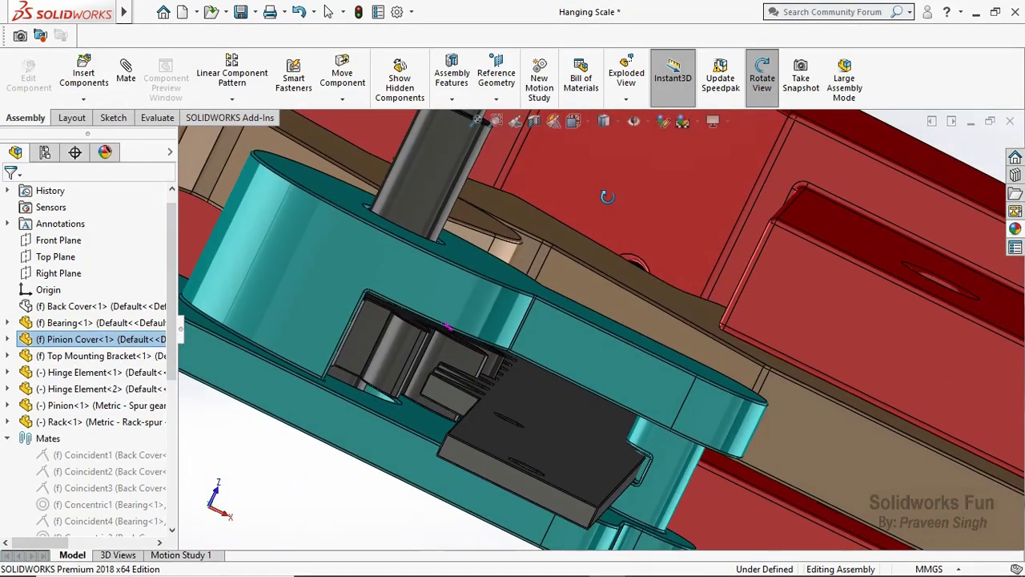
pyautogui.scroll(-3, 640, 448)
pyautogui.moveTo(630, 451); pyautogui.dragTo(511, 414)
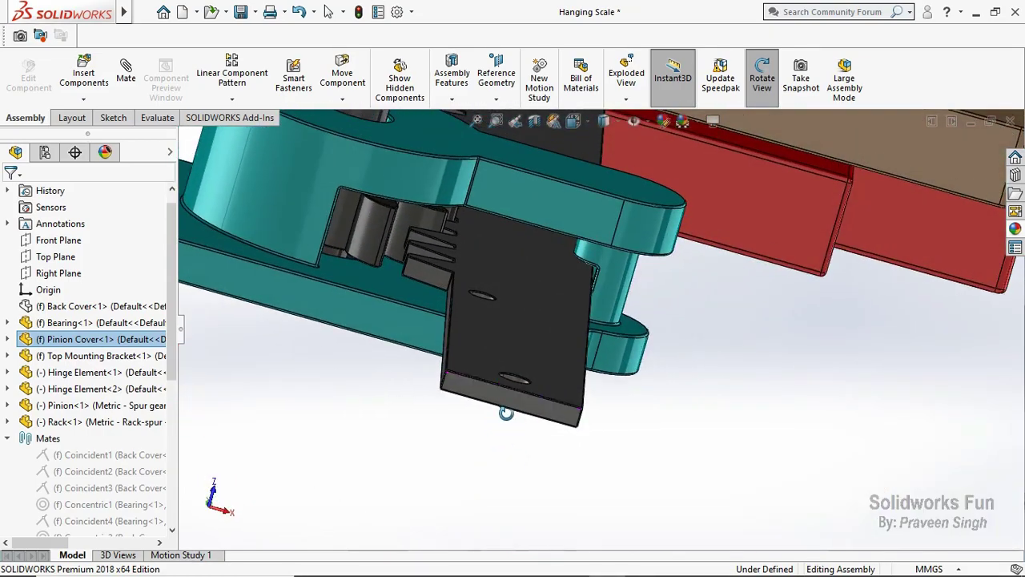
pyautogui.moveTo(510, 414)
pyautogui.mouseDown()
pyautogui.moveTo(456, 245)
pyautogui.moveTo(570, 355)
pyautogui.mouseUp()
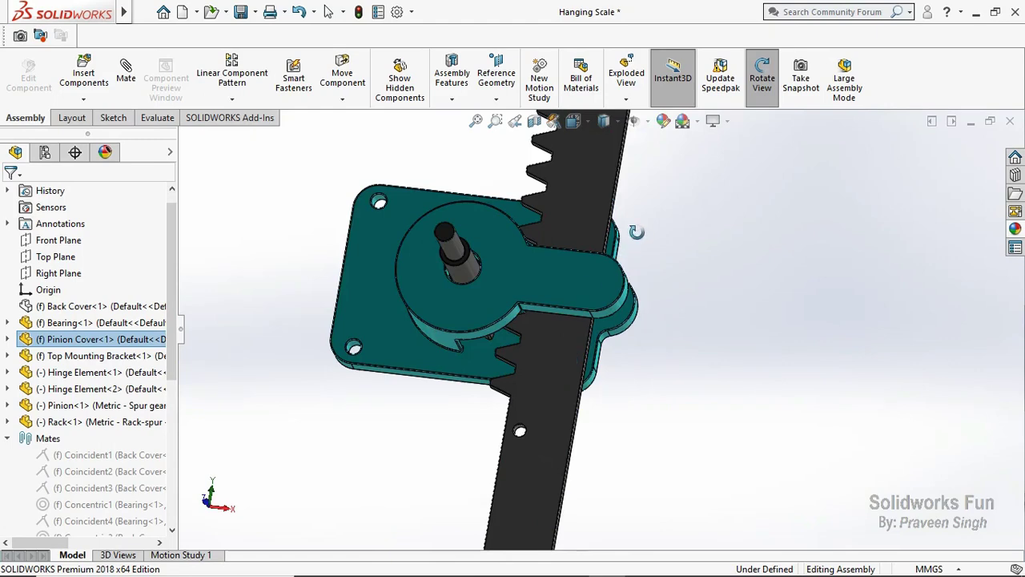
# Turn off Rotate View and zoom into a Front view of the rack and cover
pyautogui.rightClick(636, 233)
pyautogui.click(673, 315)
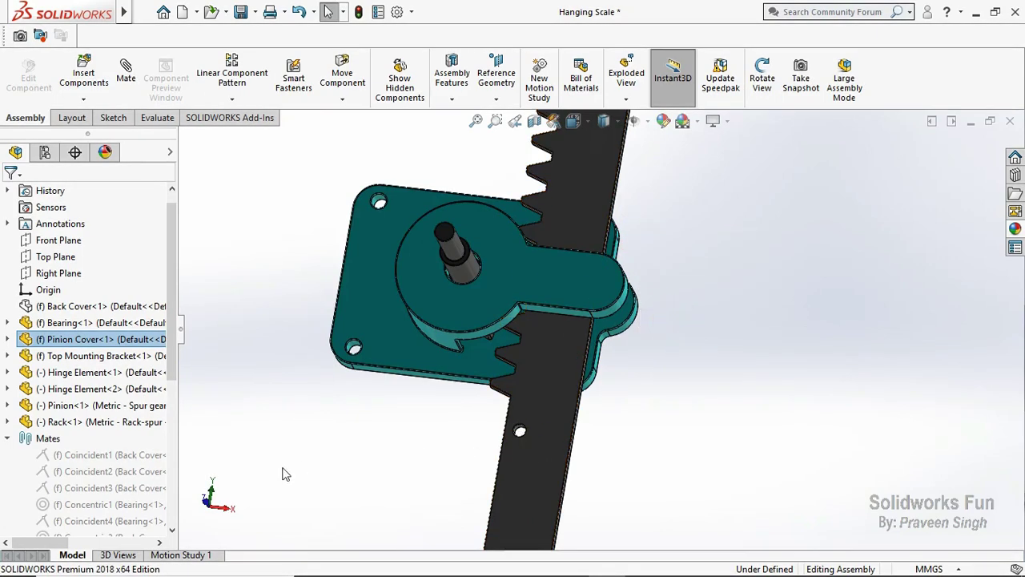
pyautogui.click(206, 508)
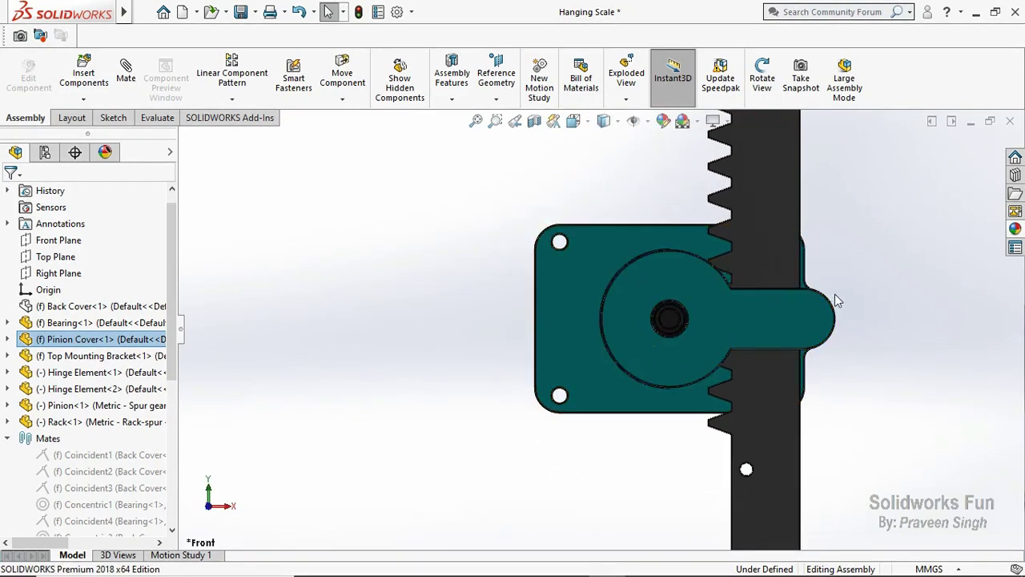
pyautogui.scroll(-2, 835, 294)
pyautogui.click(604, 121)
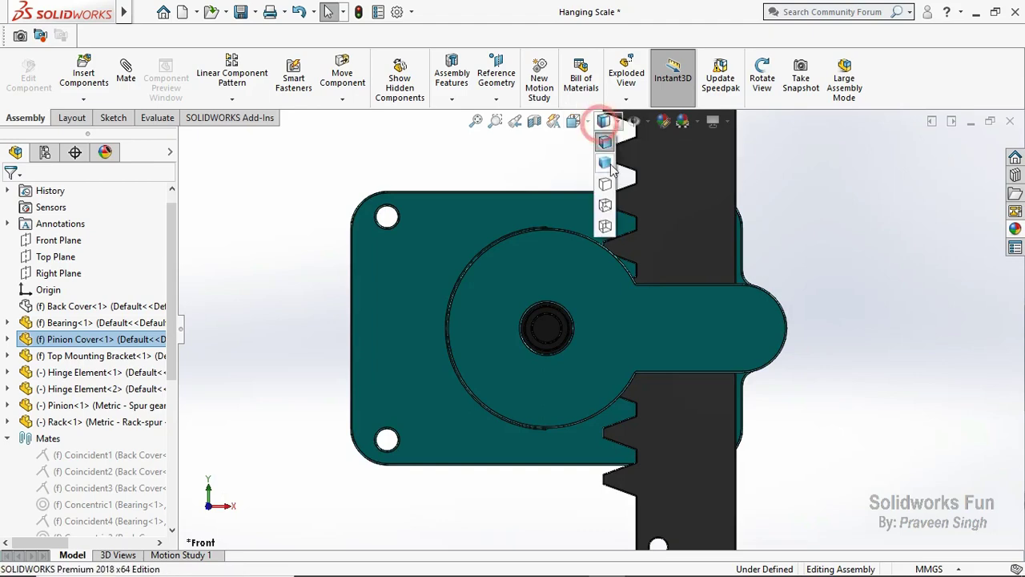
# Switch to Hidden Lines Visible and open the Pinion Cover part in its own window
pyautogui.click(609, 220)
pyautogui.scroll(-3, 766, 322)
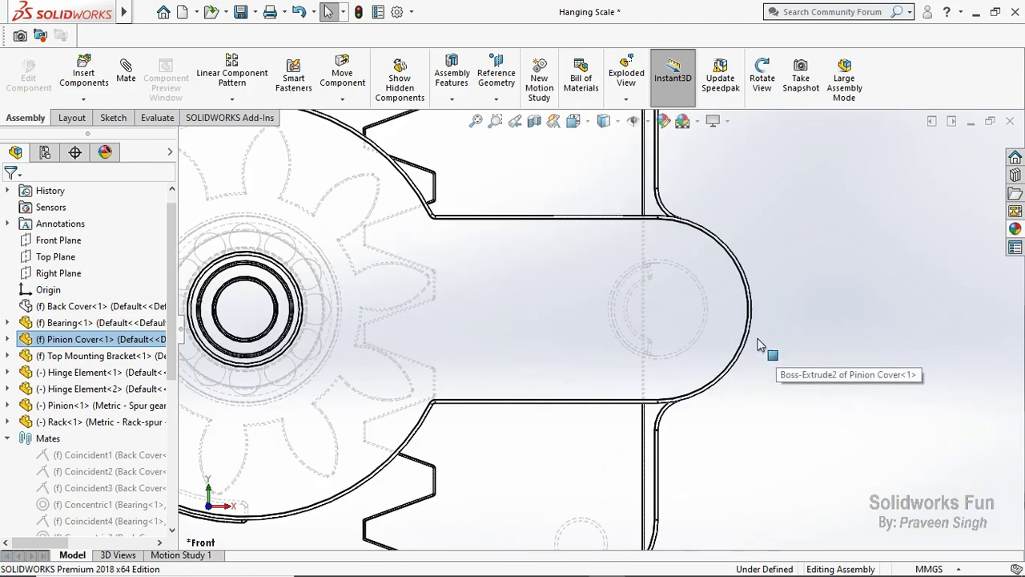
pyautogui.click(672, 295)
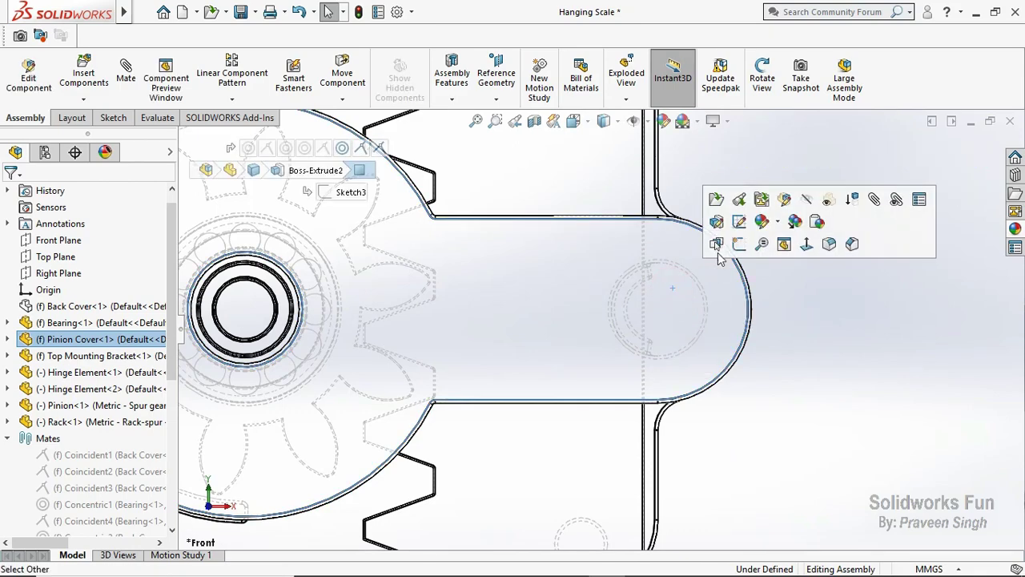
pyautogui.click(743, 200)
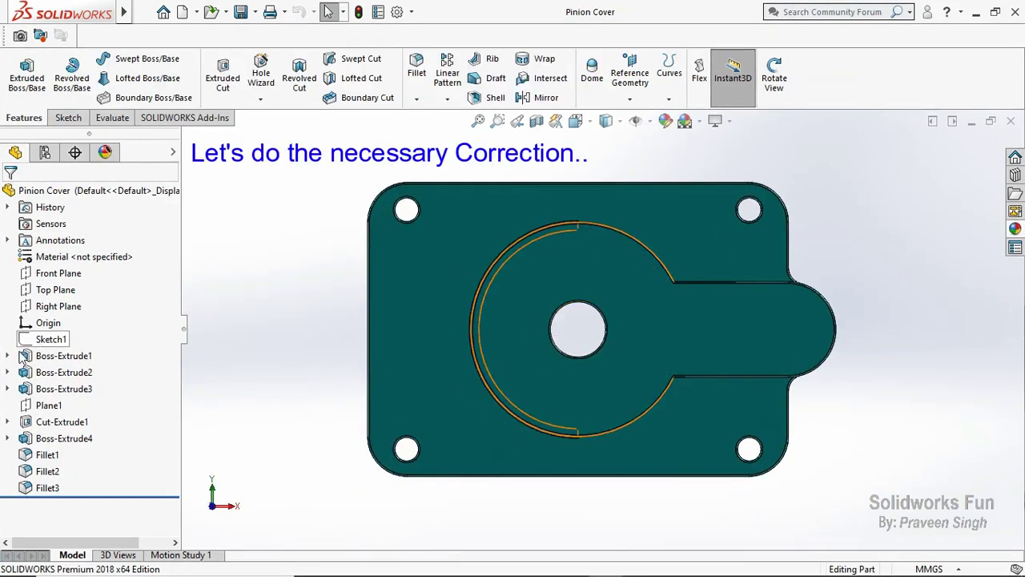
# Edit Cut-Extrude1's Sketch5 with Sketch1 shown for reference
pyautogui.click(8, 422)
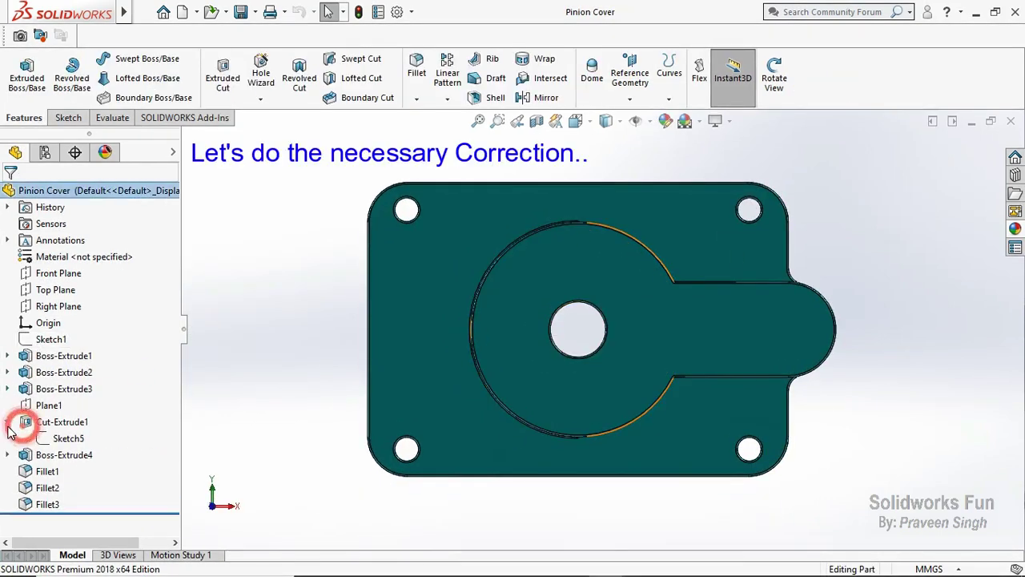
pyautogui.click(53, 438)
pyautogui.click(69, 392)
pyautogui.click(51, 338)
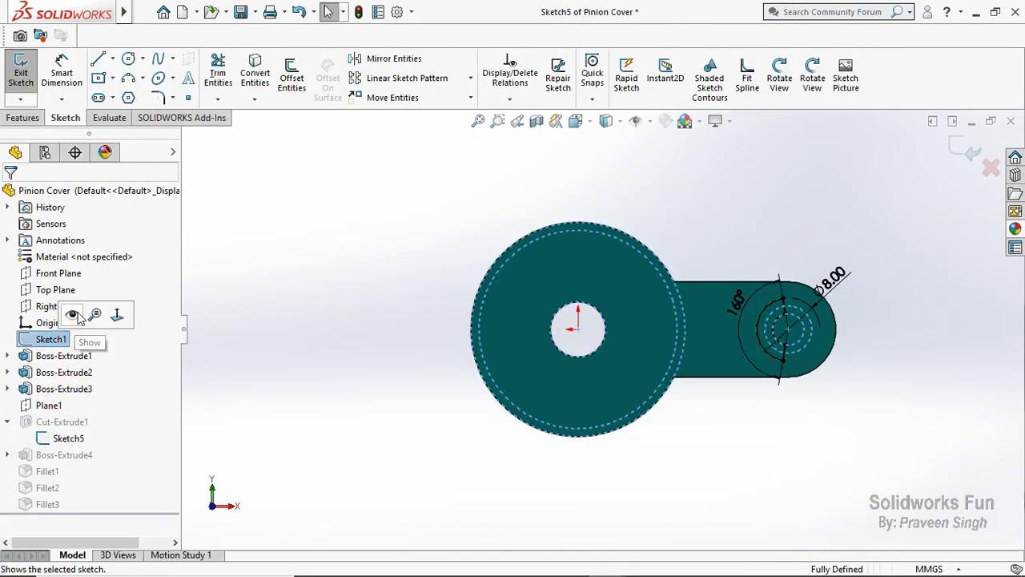
pyautogui.click(72, 315)
pyautogui.scroll(-5, 878, 337)
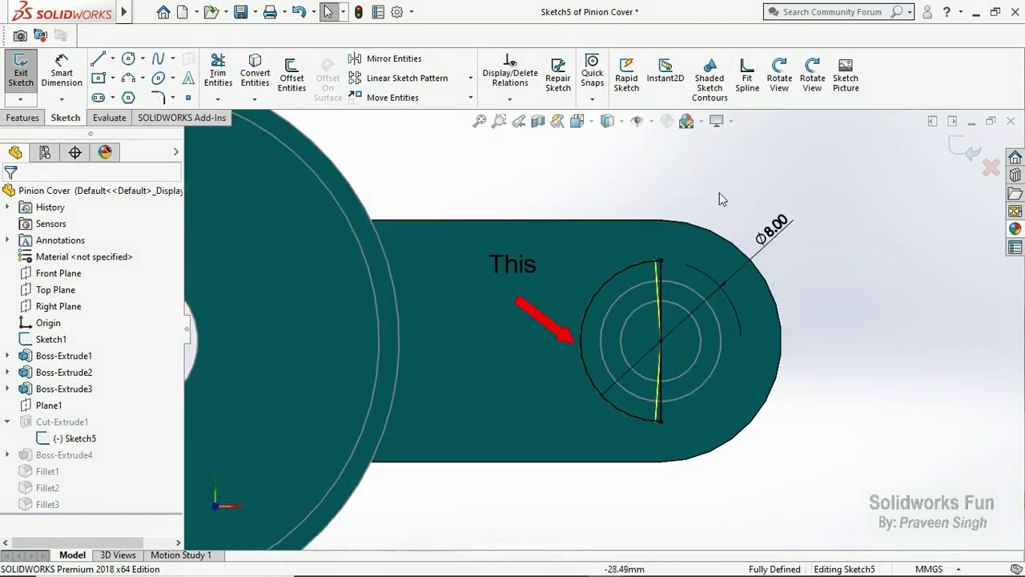
# Draw a vertical line crossing the Ø8 arc from above to below
pyautogui.click(98, 57)
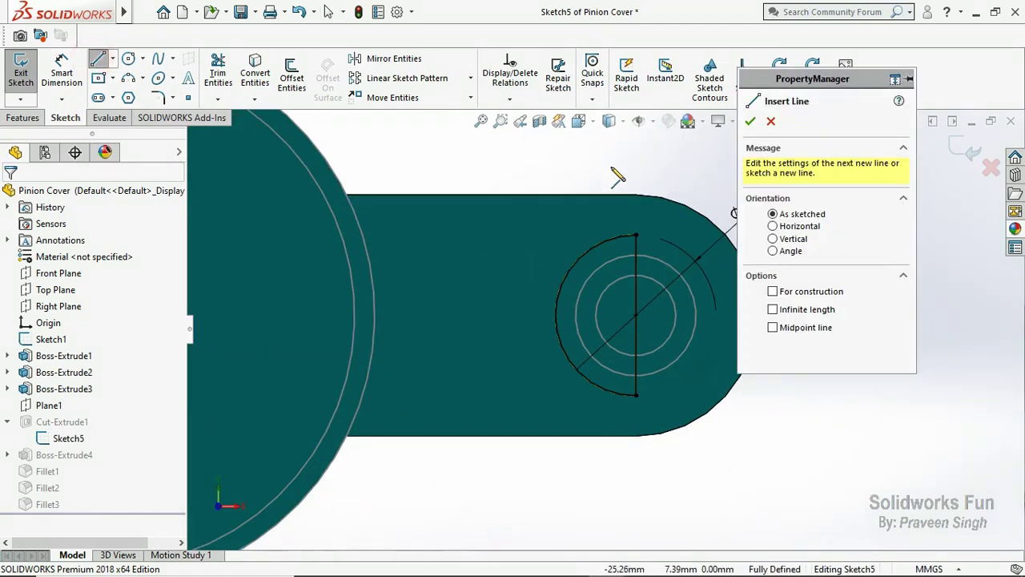
pyautogui.click(613, 170)
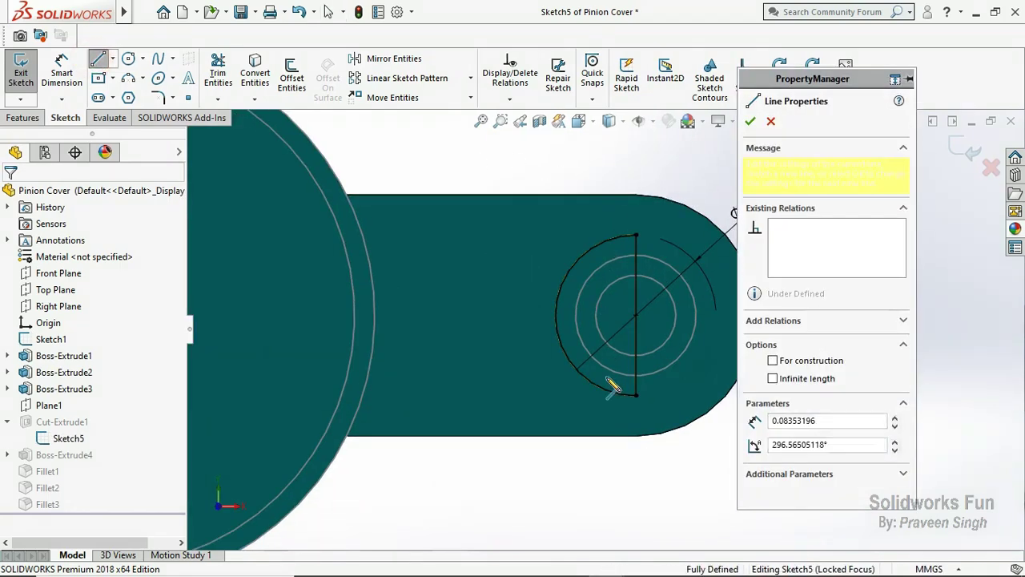
pyautogui.click(613, 472)
pyautogui.press('Escape')
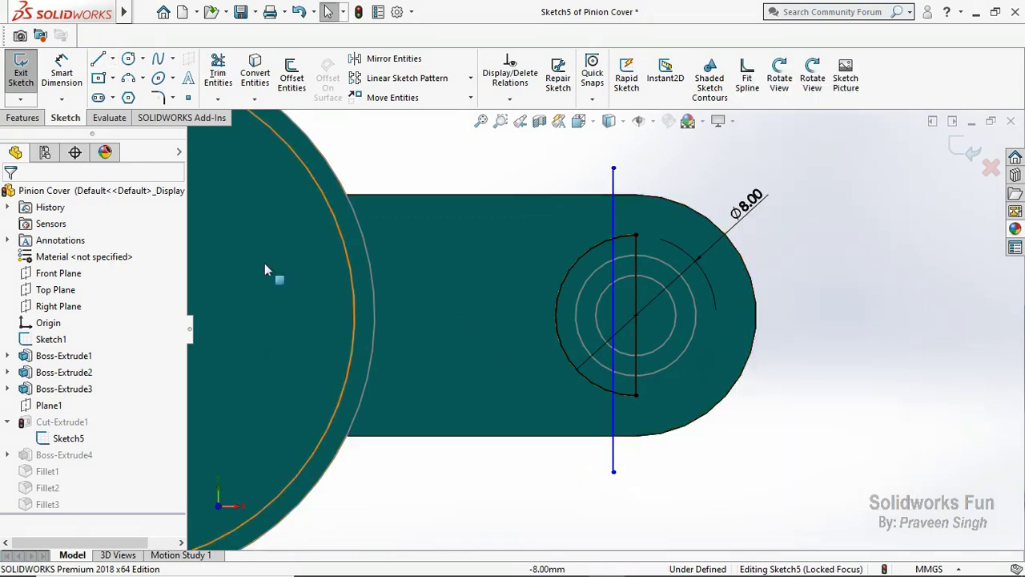
# Dimension the two vertical lines 0.75 apart
pyautogui.click(78, 81)
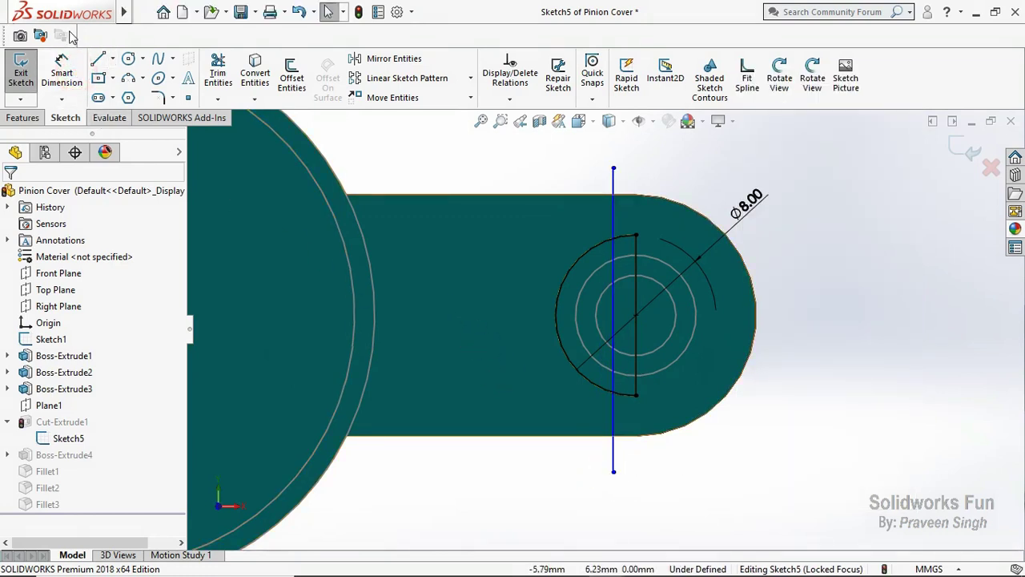
pyautogui.click(65, 74)
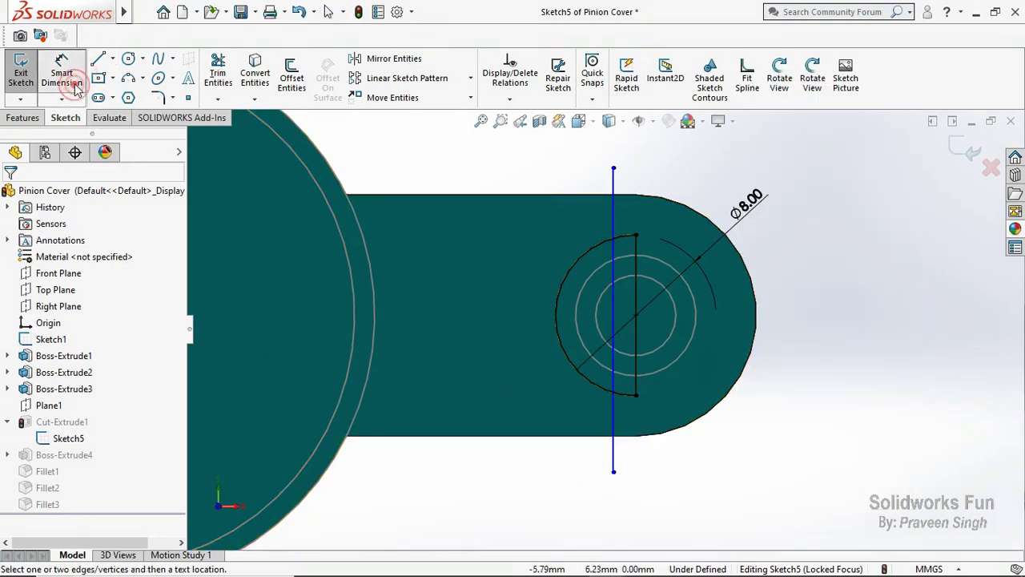
pyautogui.click(614, 425)
pyautogui.click(635, 391)
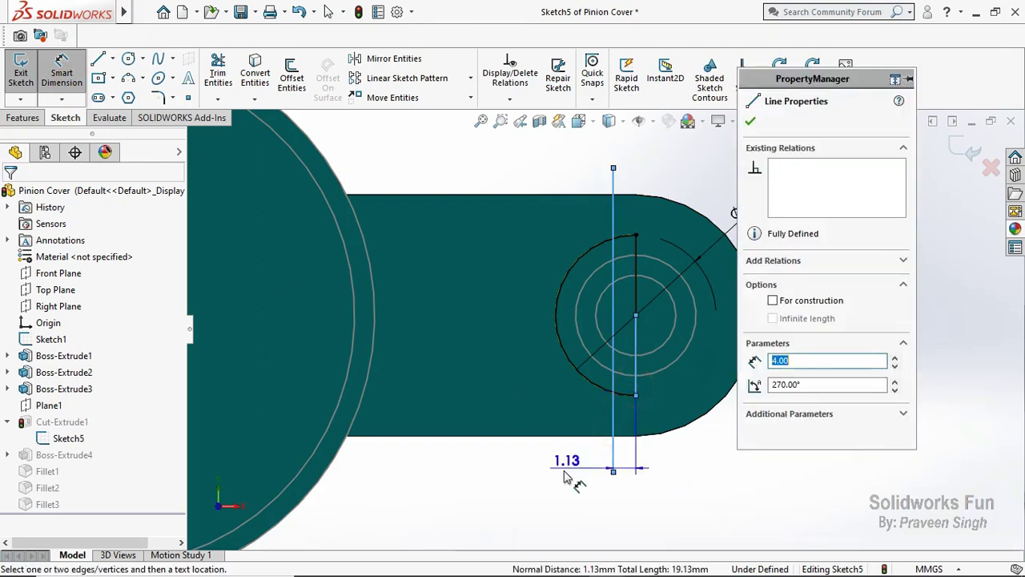
pyautogui.click(563, 474)
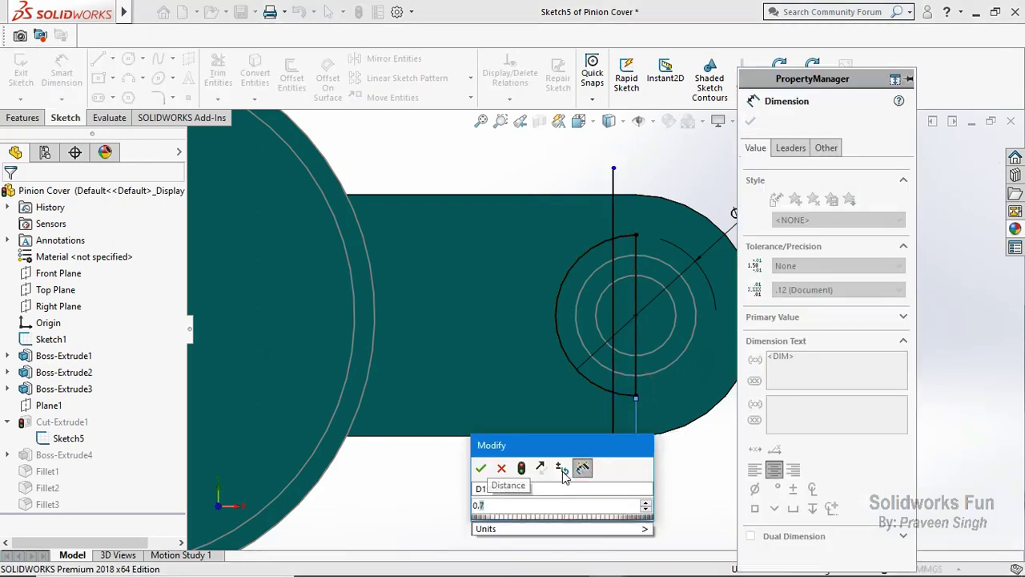
pyautogui.write('0.75')
pyautogui.click(480, 468)
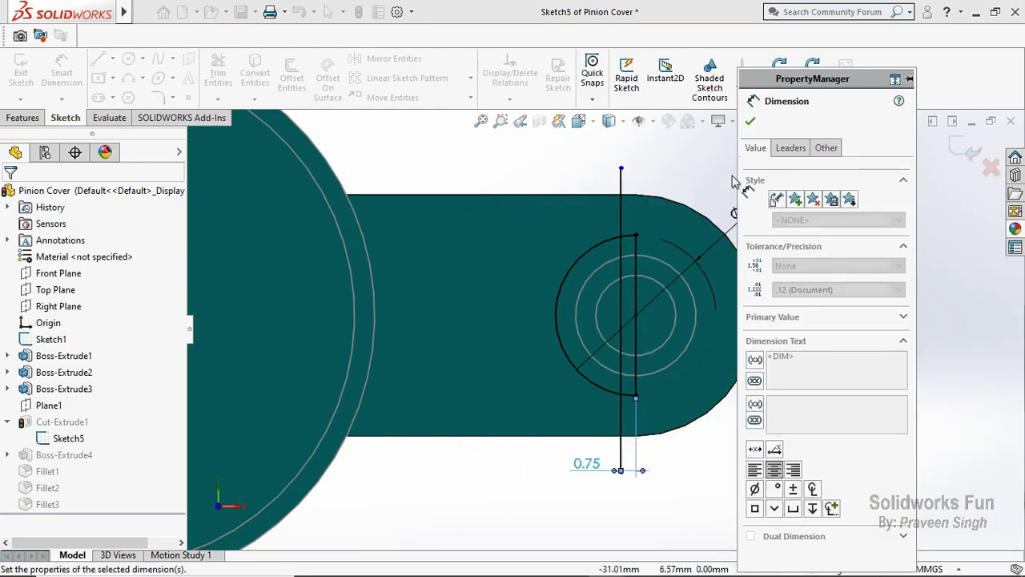
pyautogui.press('Escape')
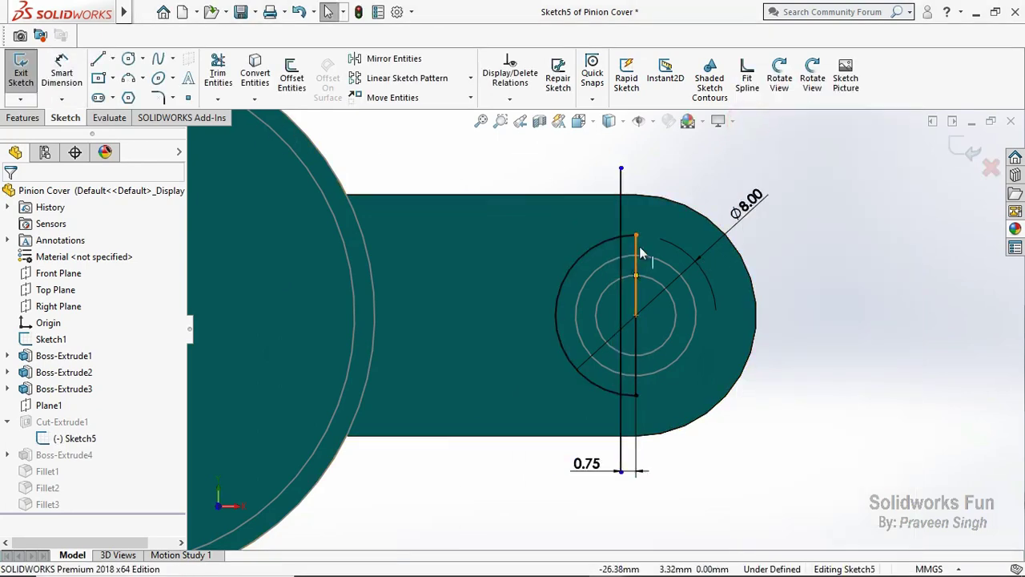
# Convert the upper and lower centre vertical segments to construction geometry
pyautogui.click(637, 255)
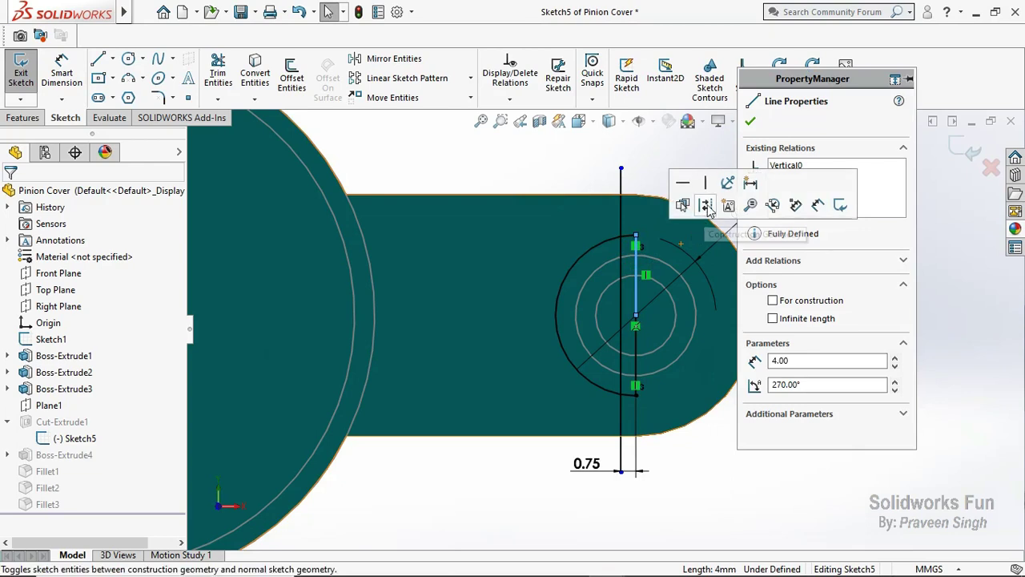
pyautogui.click(709, 196)
pyautogui.click(636, 336)
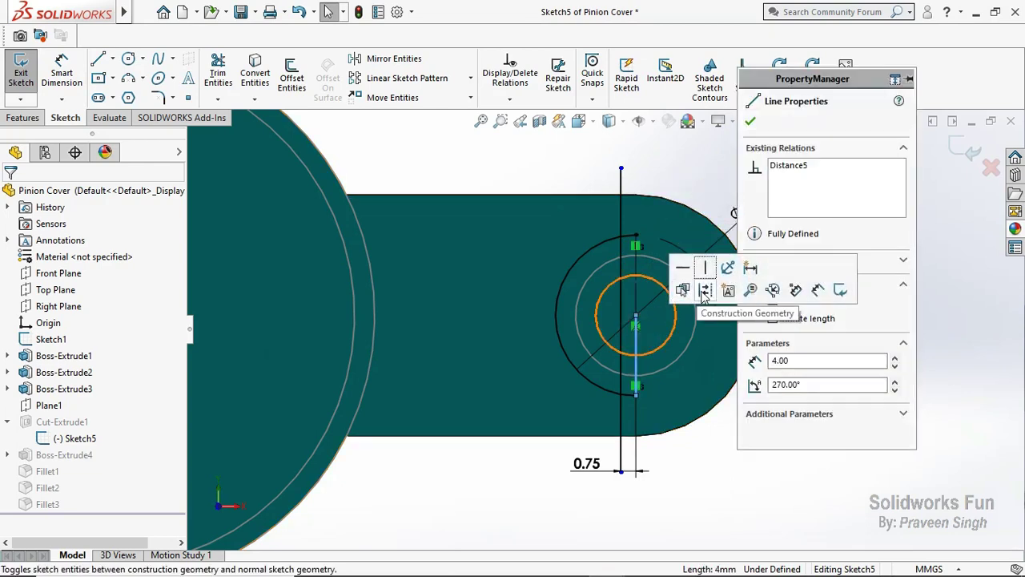
pyautogui.click(700, 290)
pyautogui.press('Escape')
# Trim the line ends below the arc and the arc piece between the lines
pyautogui.click(232, 80)
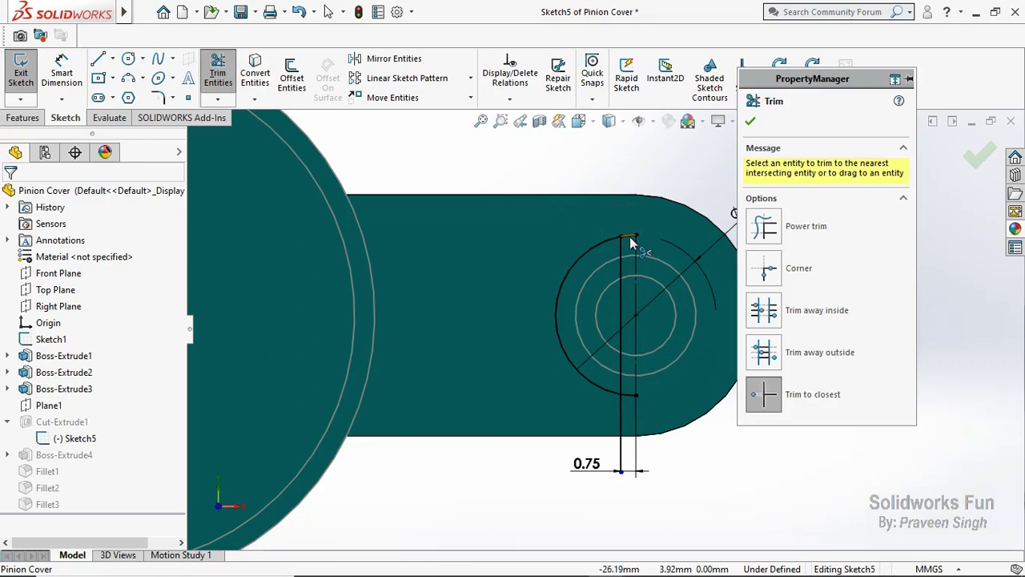
pyautogui.click(621, 459)
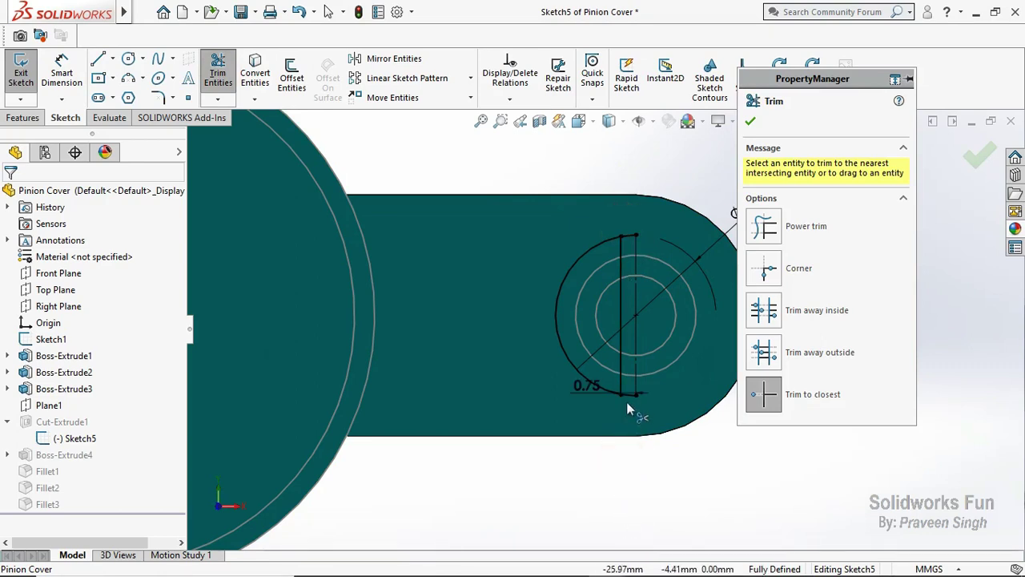
pyautogui.click(626, 237)
pyautogui.click(751, 122)
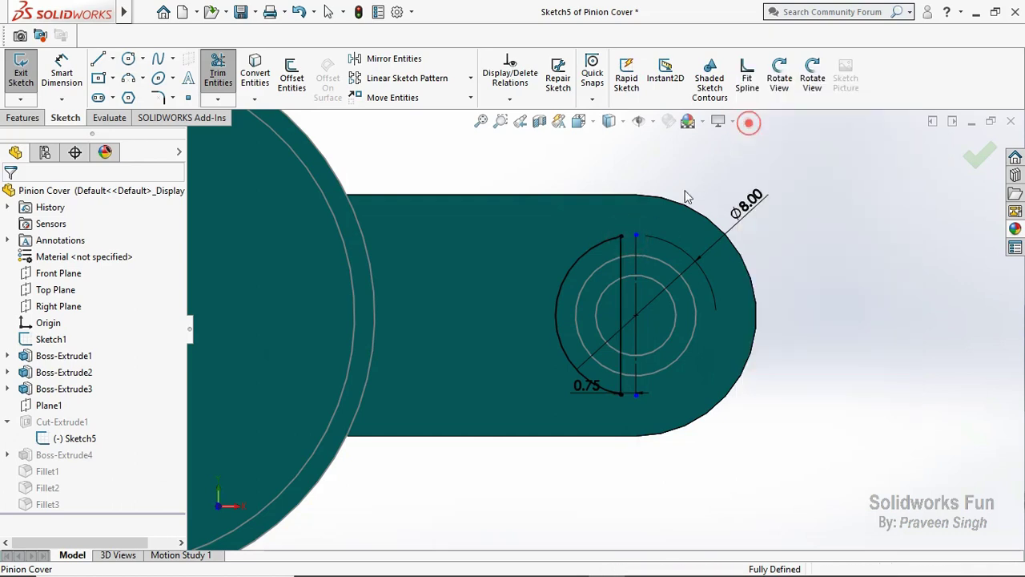
pyautogui.click(582, 393)
pyautogui.click(536, 451)
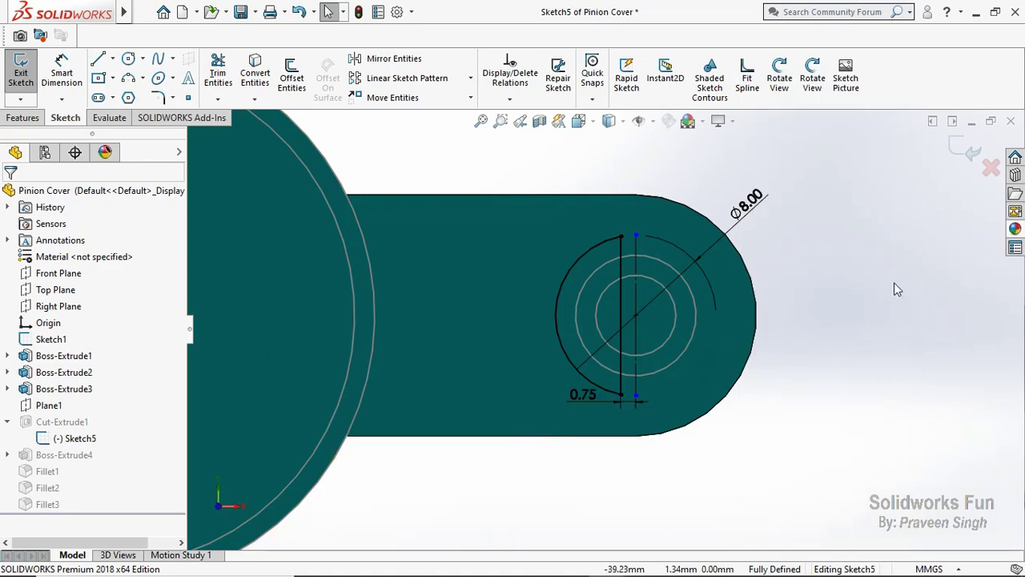
# Exit Sketch5 to rebuild the cut and orbit the part to an oblique 3-D view
pyautogui.click(961, 142)
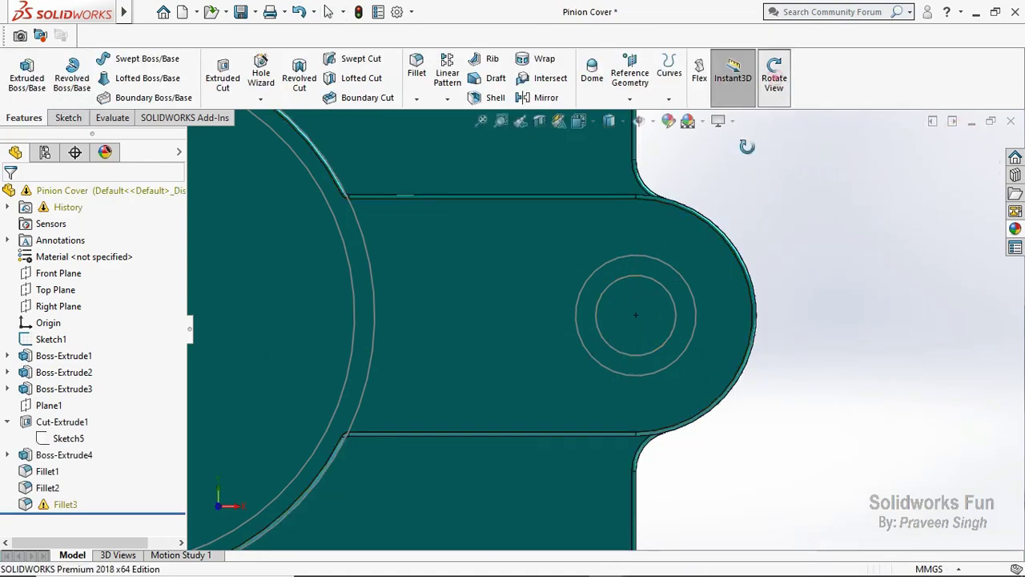
pyautogui.click(774, 78)
pyautogui.moveTo(597, 430)
pyautogui.mouseDown()
pyautogui.moveTo(601, 418)
pyautogui.moveTo(542, 365)
pyautogui.mouseUp()
pyautogui.rightClick(541, 364)
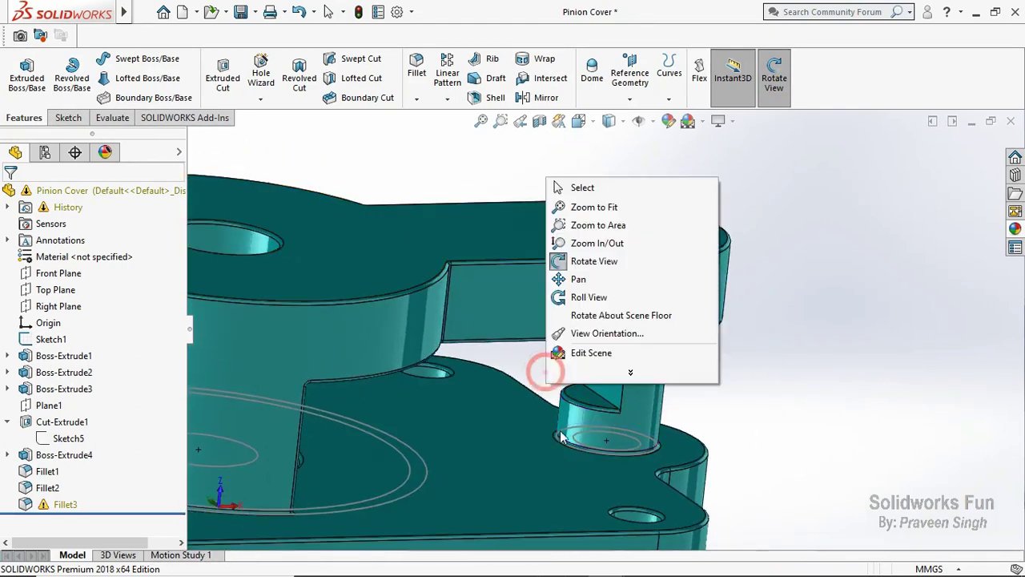
pyautogui.click(597, 262)
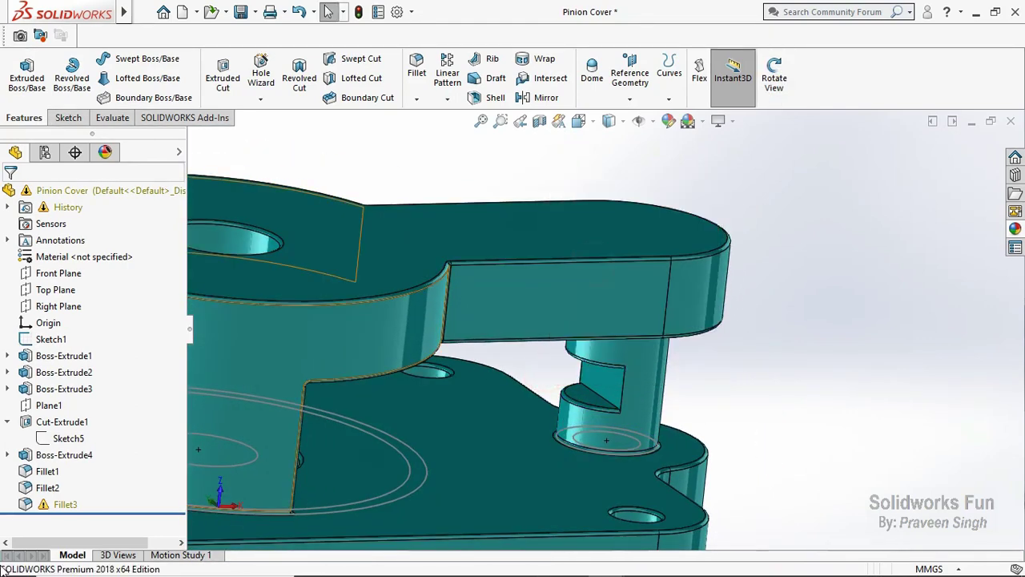
# Repair Fillet3 by deleting its missing edges and adding the new cut face
pyautogui.click(40, 503)
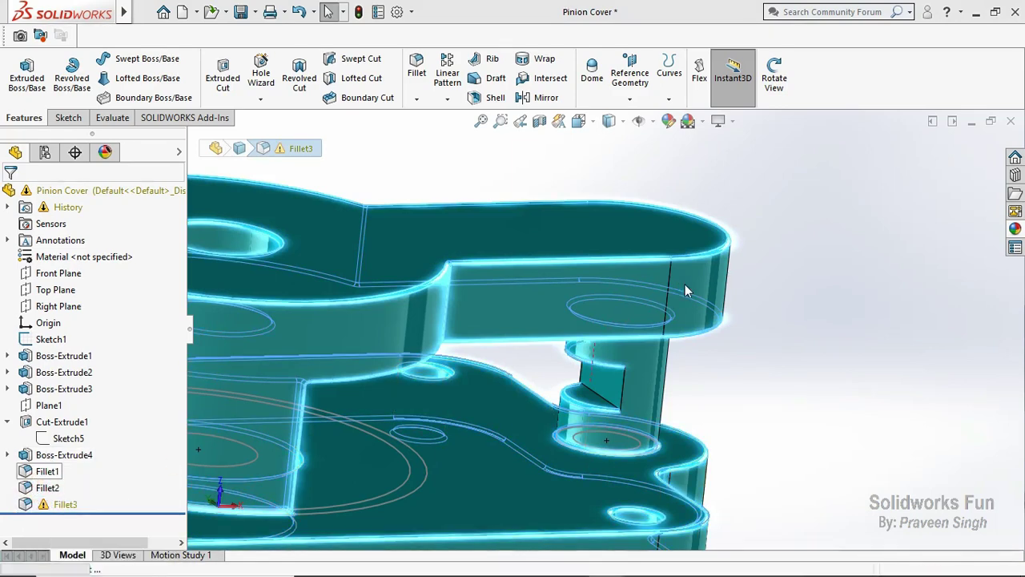
pyautogui.click(815, 390)
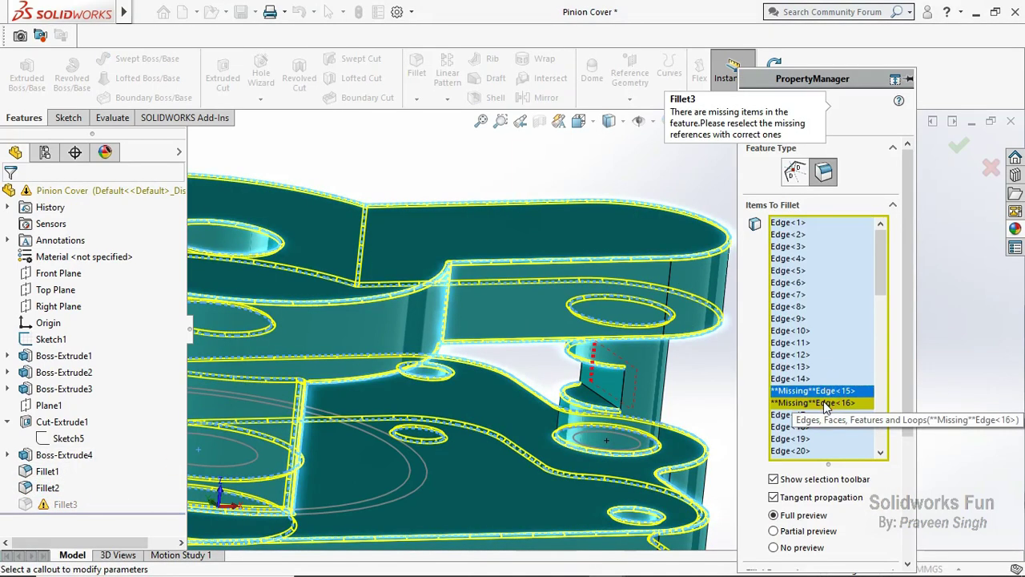
pyautogui.keyDown('ctrl'); pyautogui.click(824, 403); pyautogui.keyUp('ctrl')
pyautogui.rightClick(824, 405)
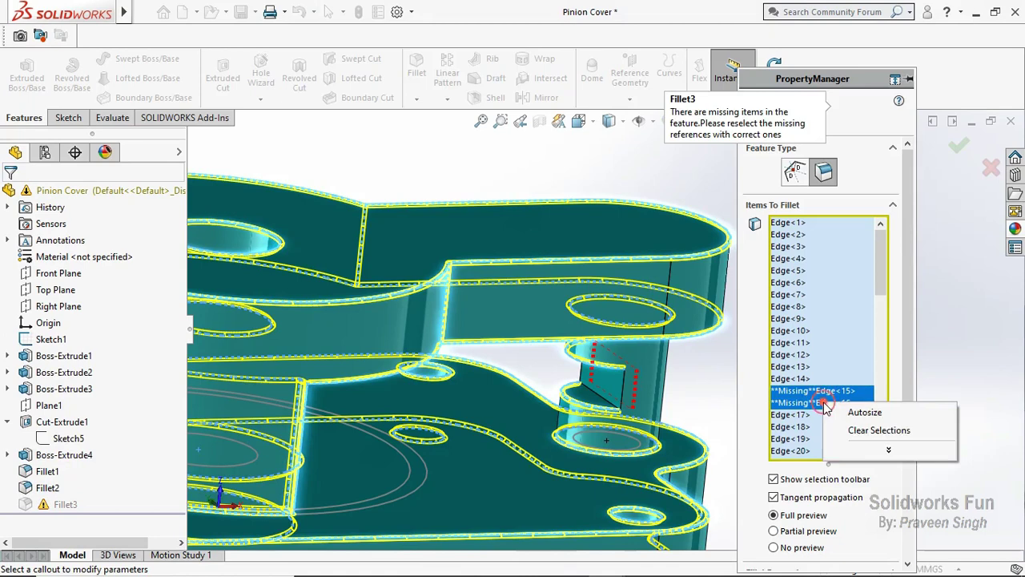
pyautogui.click(879, 449)
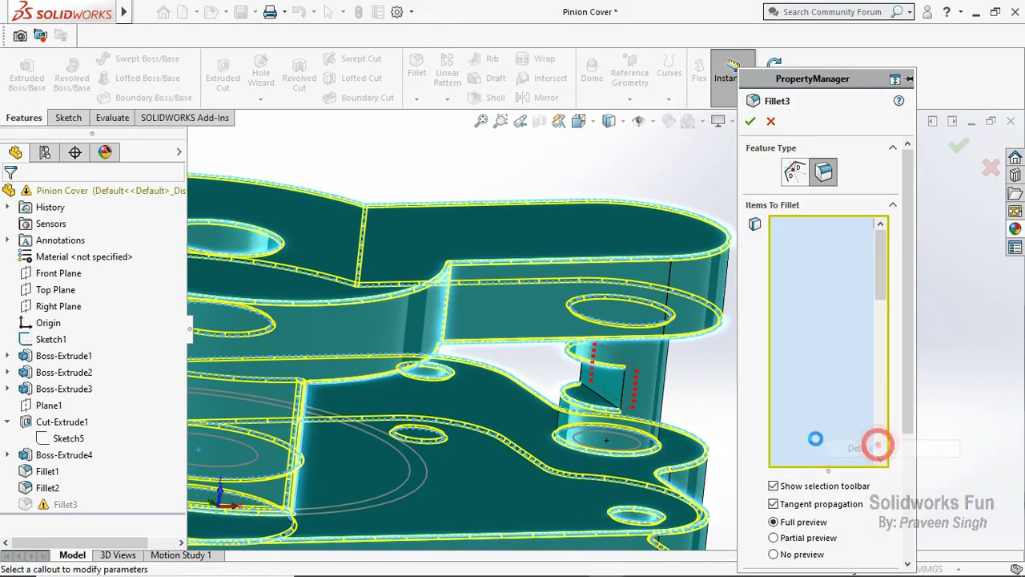
pyautogui.click(611, 386)
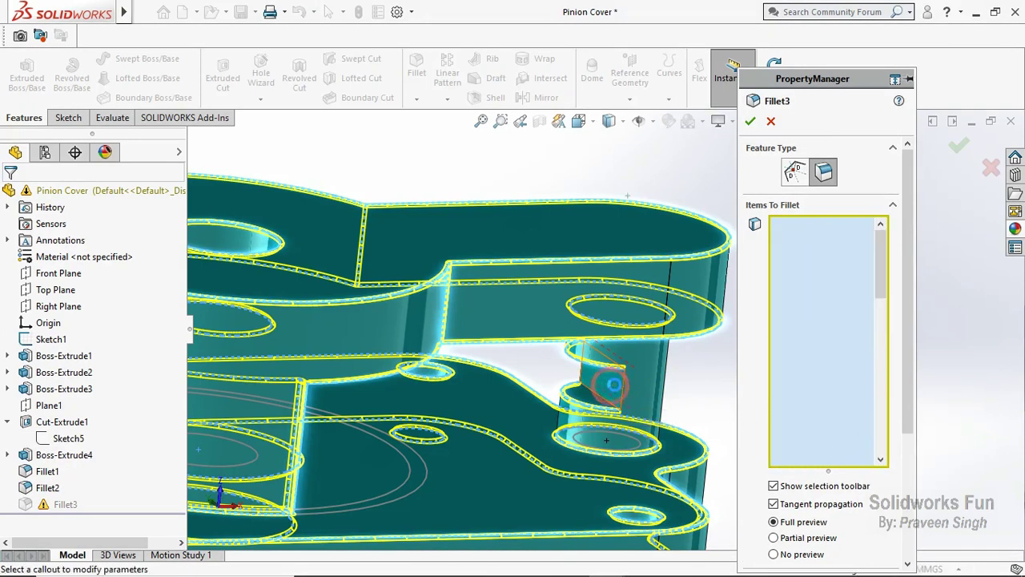
pyautogui.click(751, 122)
pyautogui.click(547, 313)
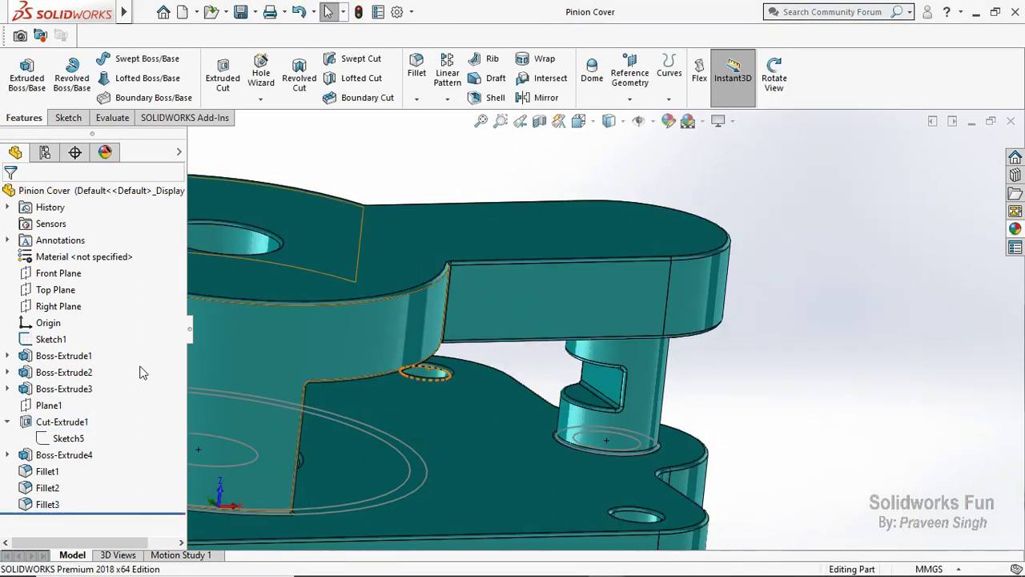
# Hide Sketch1's outlines and restore the part window size
pyautogui.click(51, 339)
pyautogui.click(69, 323)
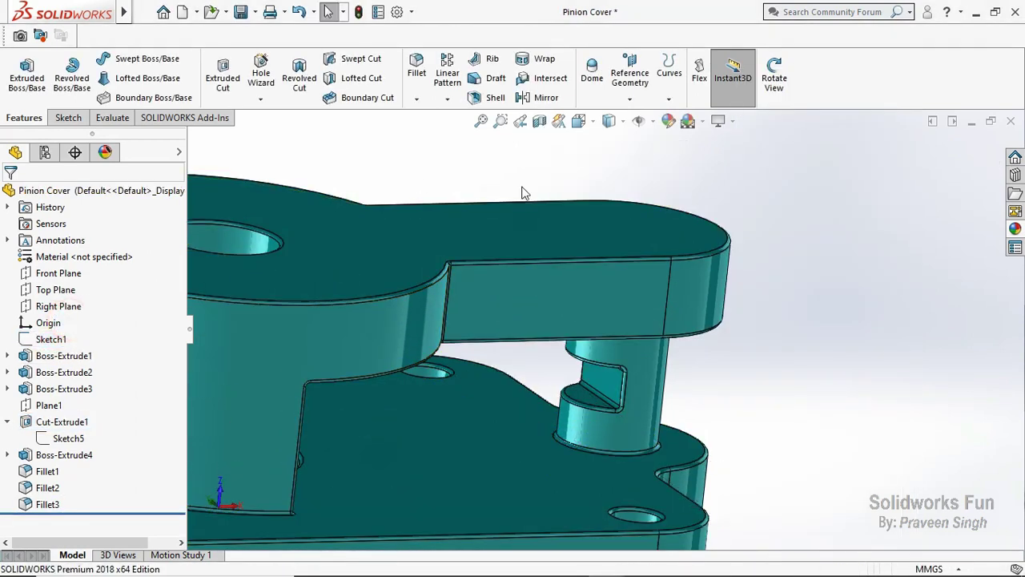
pyautogui.click(971, 122)
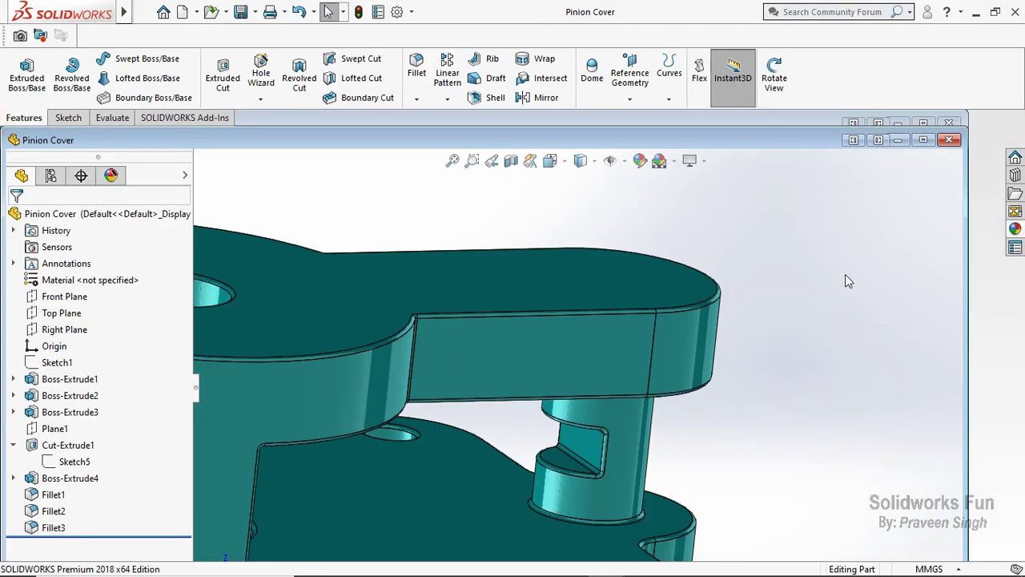
# Close the Pinion Cover, rebuild the maximised assembly, and snap it to Front view
pyautogui.click(948, 141)
pyautogui.click(128, 85)
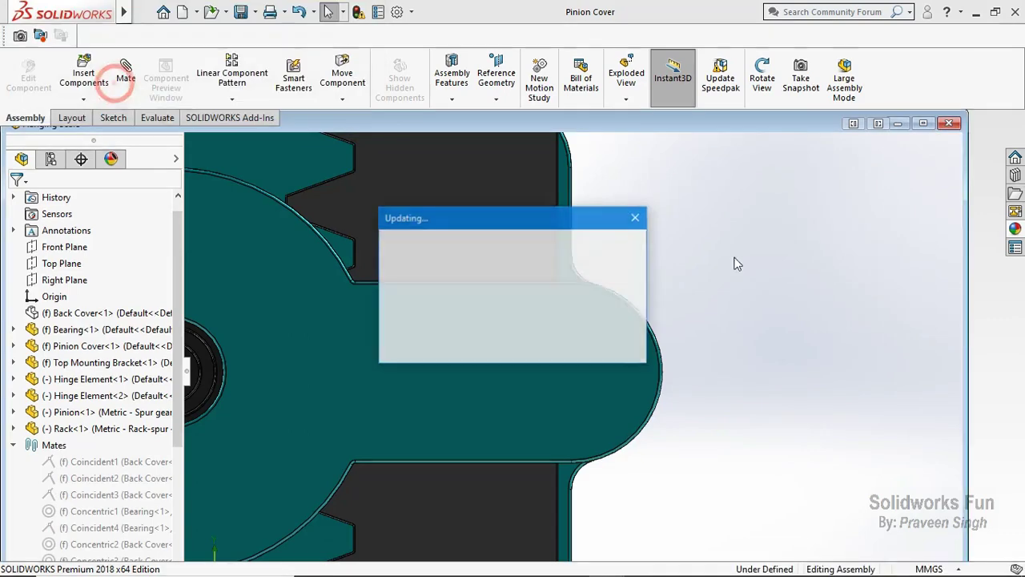
pyautogui.click(923, 123)
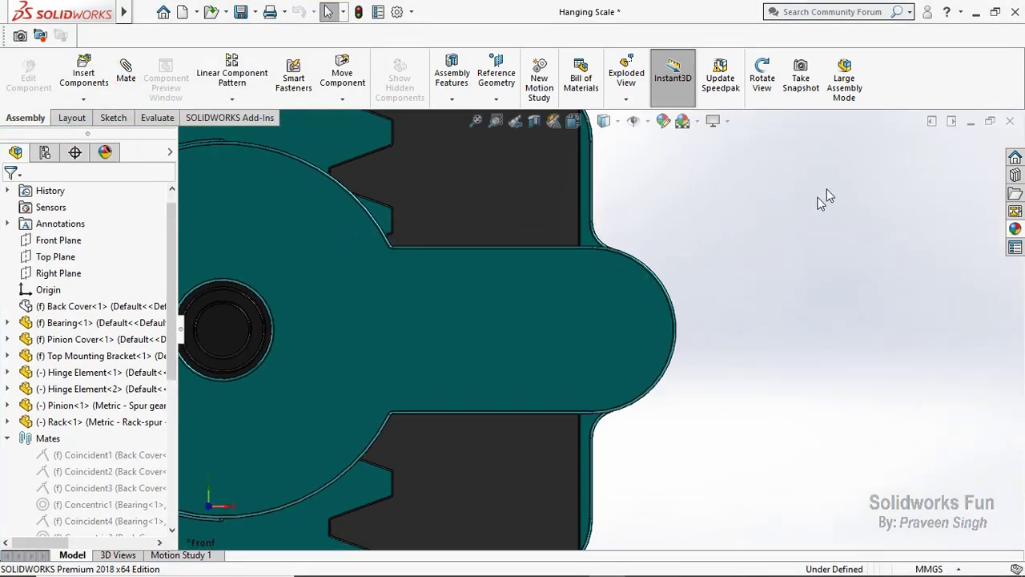
pyautogui.moveTo(812, 199); pyautogui.dragTo(579, 358, button='middle')
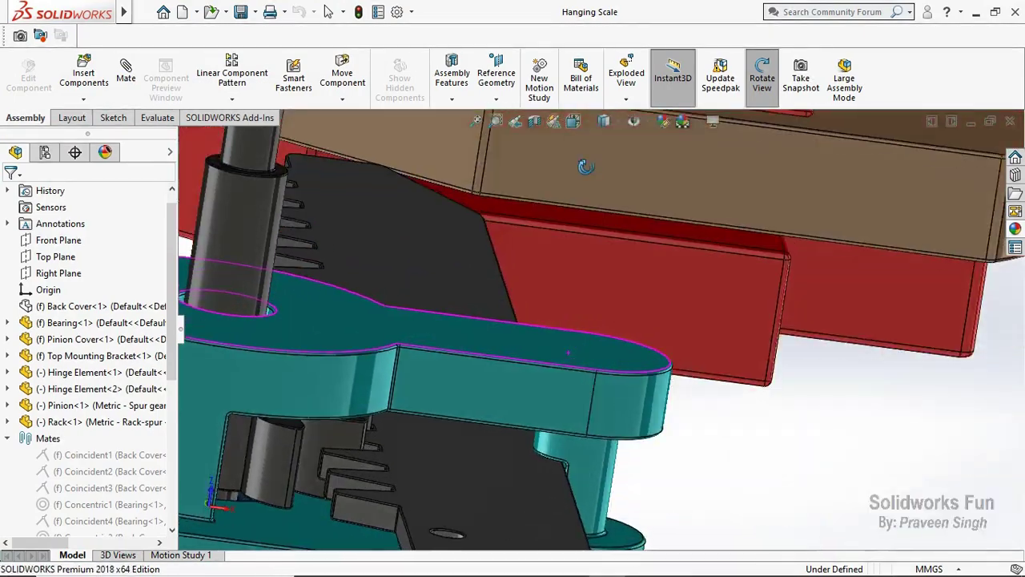
pyautogui.moveTo(578, 358)
pyautogui.mouseDown(button='middle')
pyautogui.moveTo(585, 109)
pyautogui.moveTo(570, 181)
pyautogui.mouseUp(button='middle')
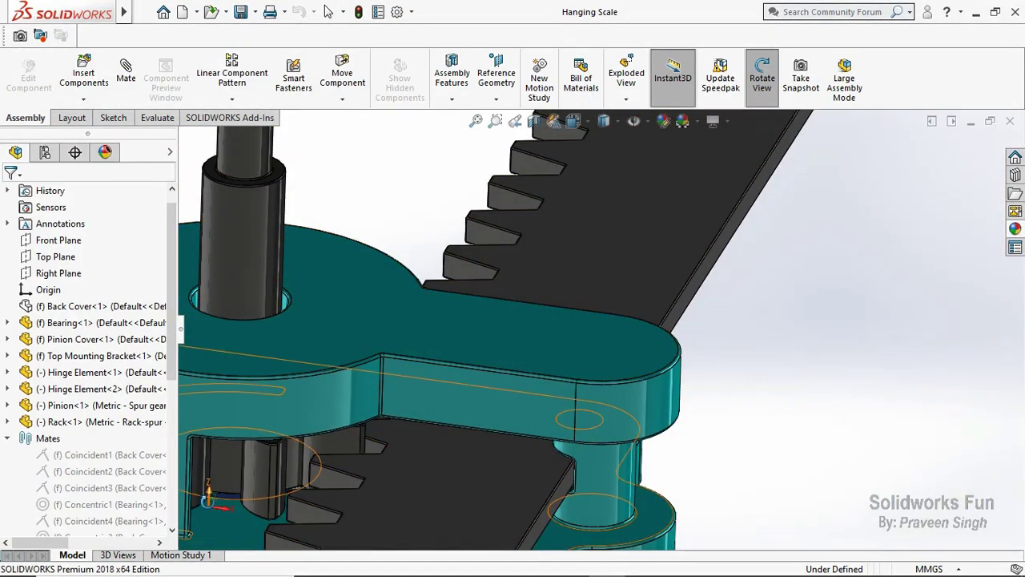
pyautogui.hotkey('ctrl', '1')
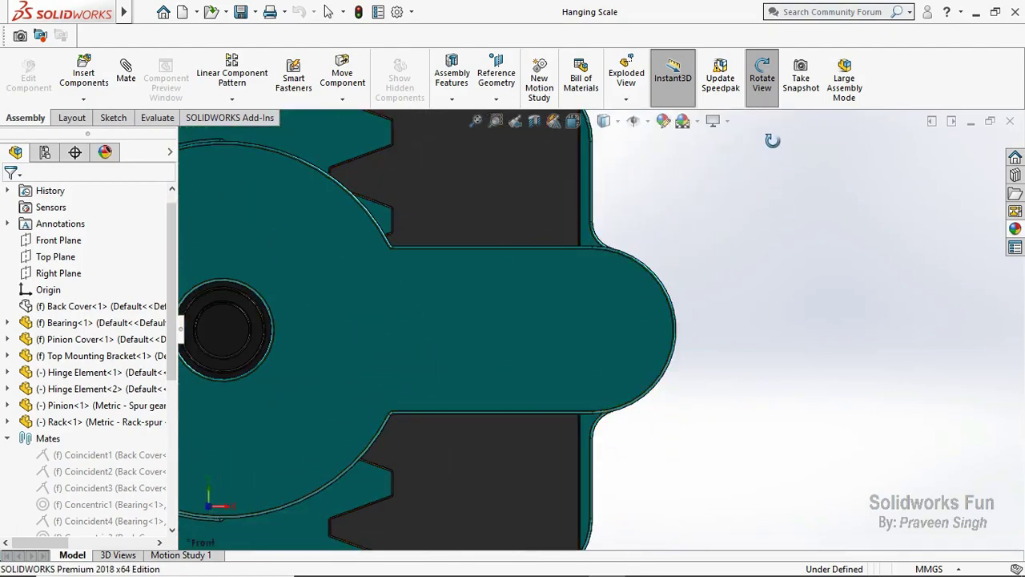
pyautogui.click(762, 78)
# Show the assembly as hidden-line wireframe and zoom in to inspect the rack and pinion cover
pyautogui.click(632, 120)
pyautogui.click(610, 202)
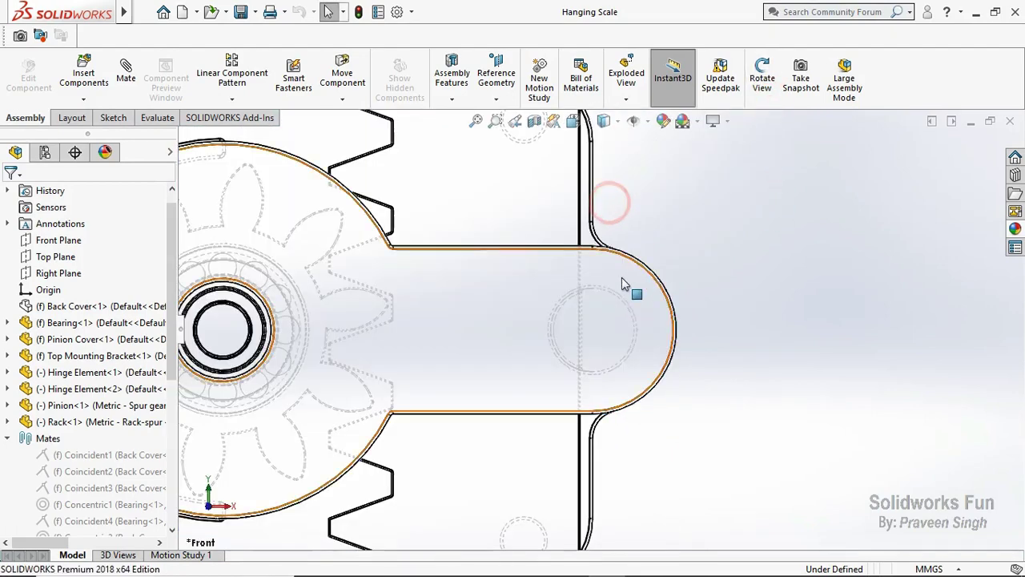
pyautogui.scroll(-3, 600, 297)
pyautogui.scroll(-2, 586, 314)
pyautogui.scroll(-2, 569, 321)
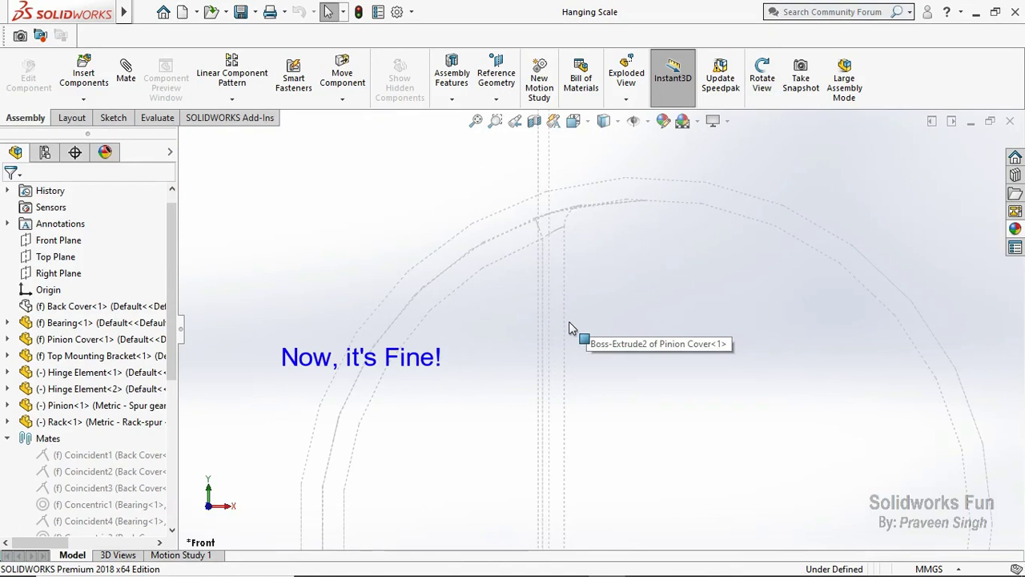
pyautogui.scroll(-2, 570, 250)
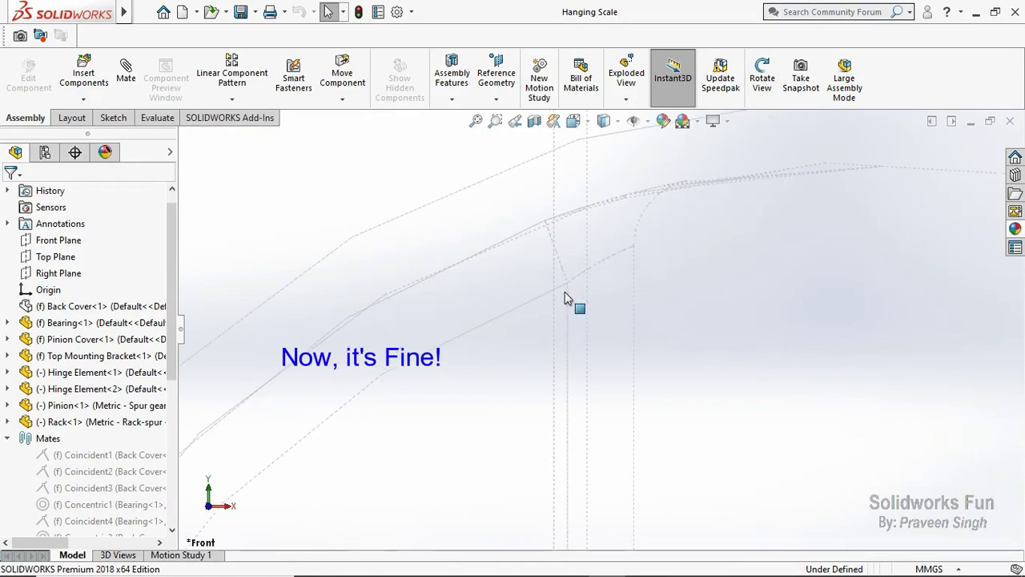
pyautogui.scroll(2, 566, 313)
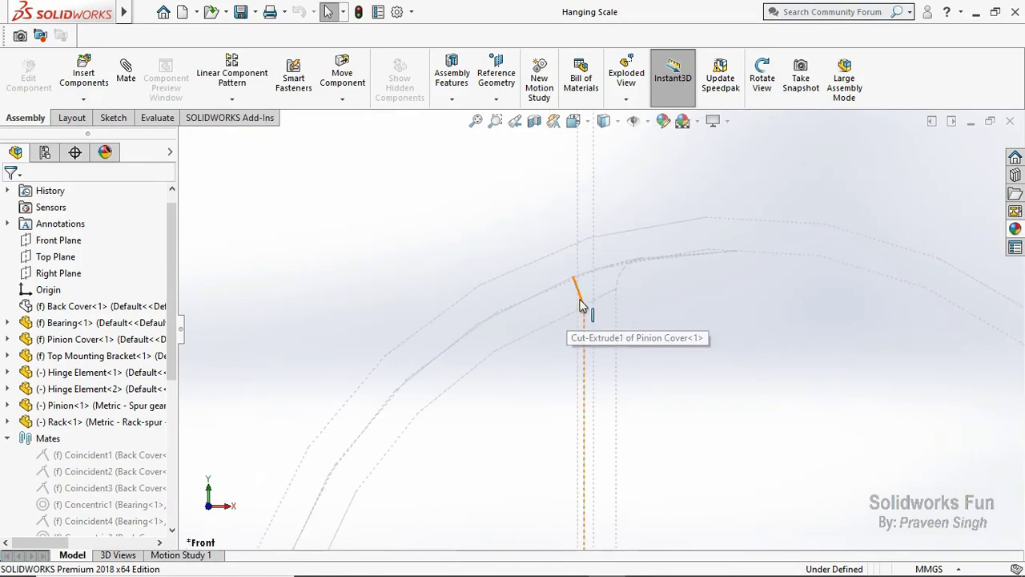
pyautogui.scroll(2, 622, 229)
pyautogui.scroll(2, 617, 293)
pyautogui.scroll(1, 632, 321)
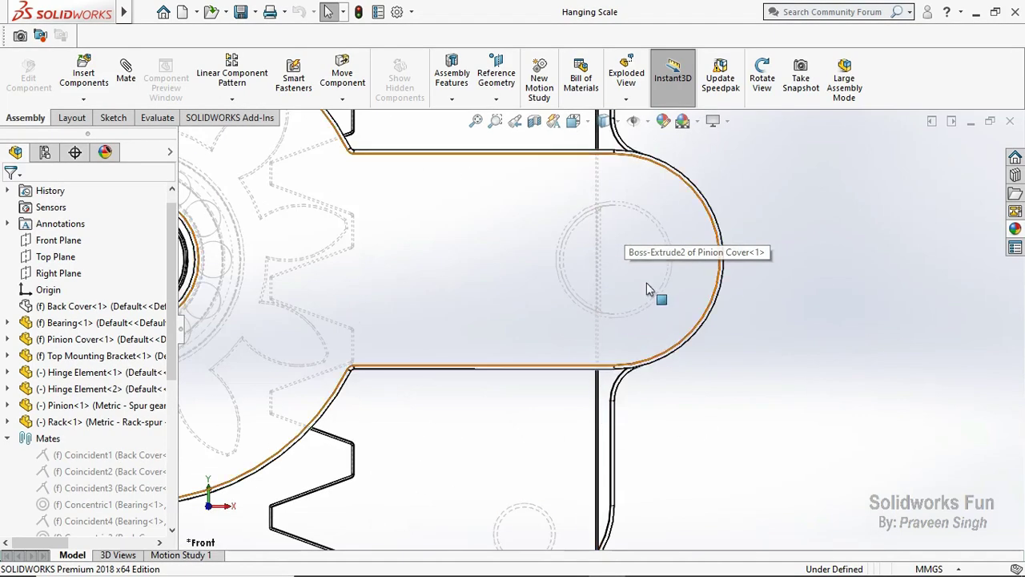
pyautogui.scroll(2, 647, 290)
pyautogui.scroll(2, 647, 290)
# Switch the display style to Shaded With Edges and save the assembly
pyautogui.click(609, 124)
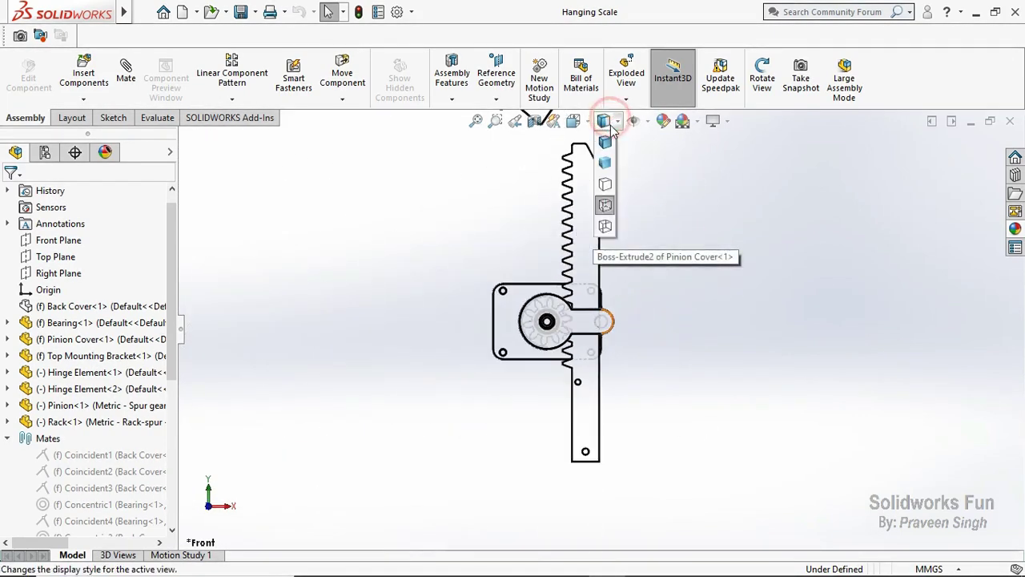
pyautogui.click(606, 143)
pyautogui.scroll(2, 633, 317)
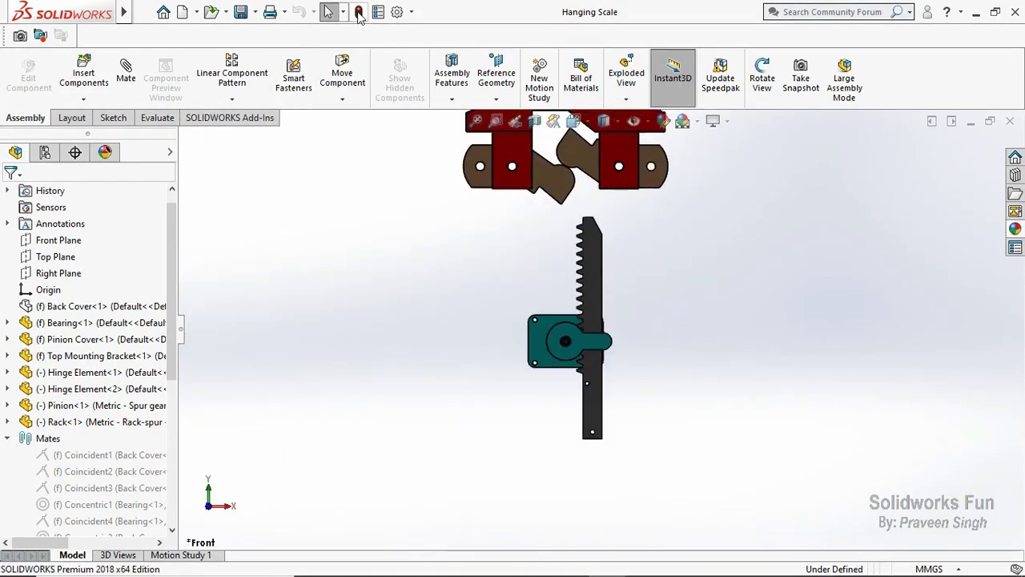
pyautogui.click(240, 12)
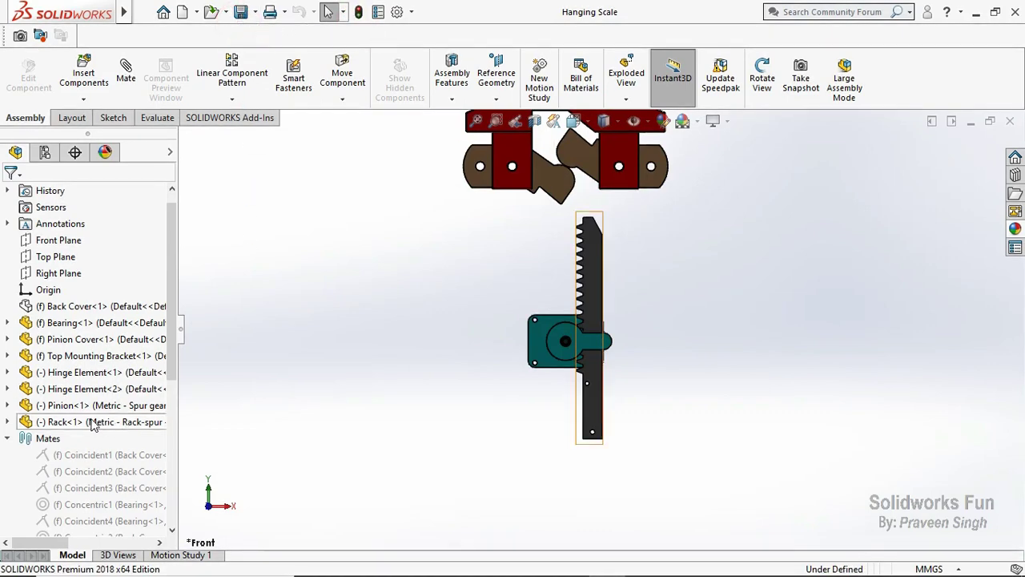
# Collapse the Mates folder and show the hidden Back Cover again
pyautogui.scroll(-1, 42, 445)
pyautogui.click(8, 388)
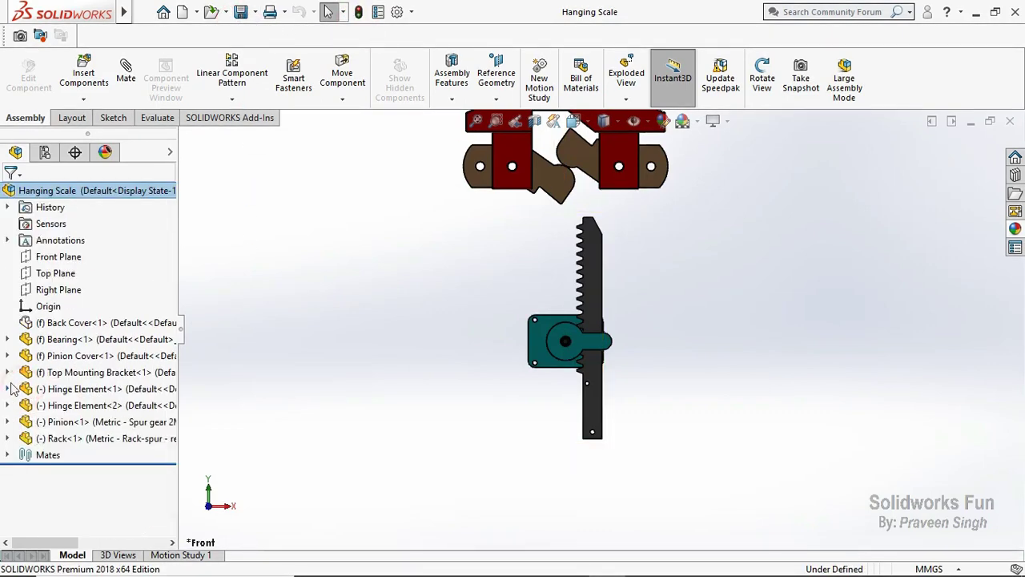
pyautogui.rightClick(138, 327)
pyautogui.click(143, 109)
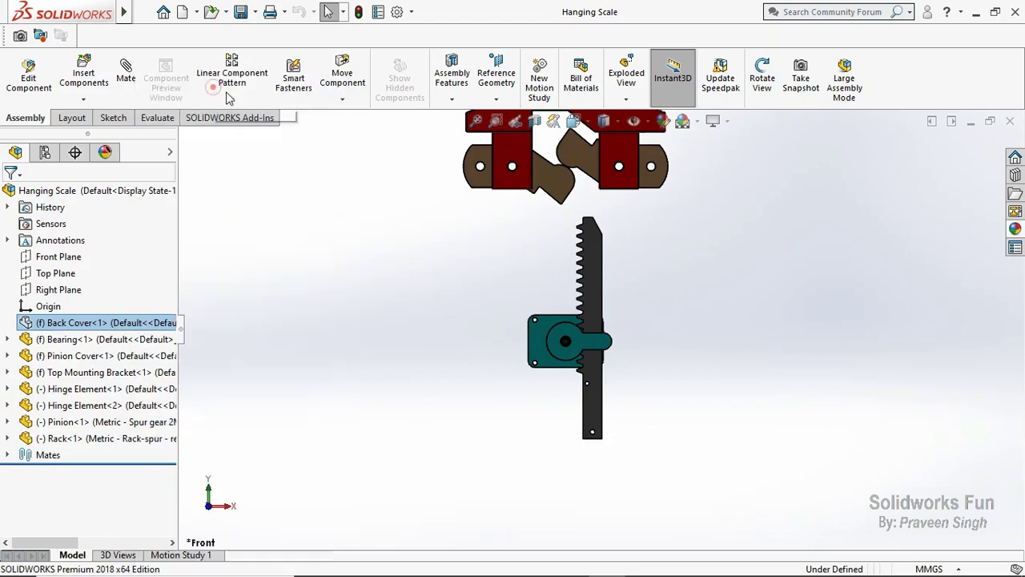
# Deselect the Back Cover and orbit the assembly to an angled view
pyautogui.click(282, 274)
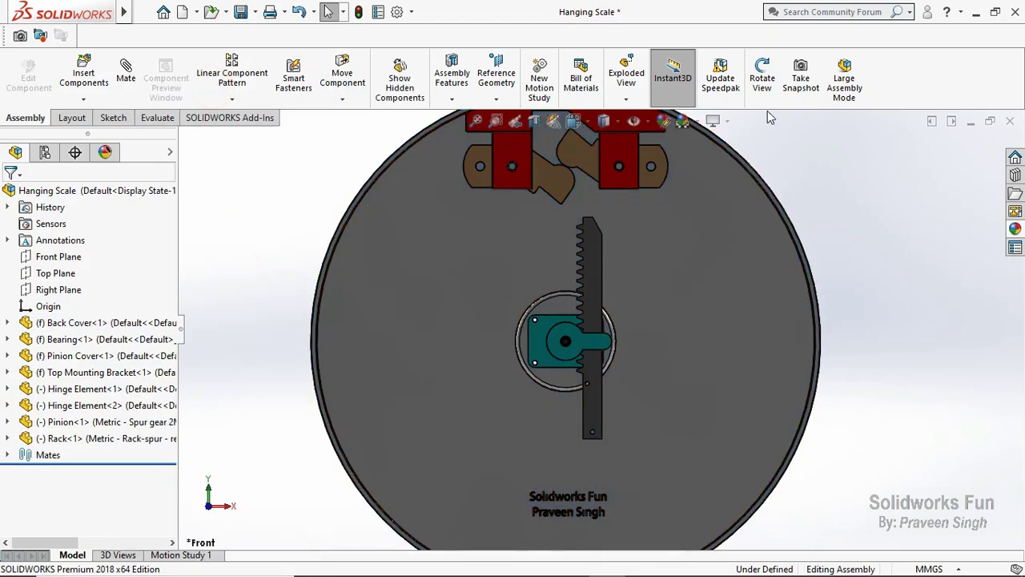
pyautogui.click(761, 80)
pyautogui.scroll(-3, 560, 336)
pyautogui.moveTo(550, 400)
pyautogui.mouseDown()
pyautogui.moveTo(544, 256)
pyautogui.moveTo(554, 184)
pyautogui.moveTo(595, 259)
pyautogui.mouseUp()
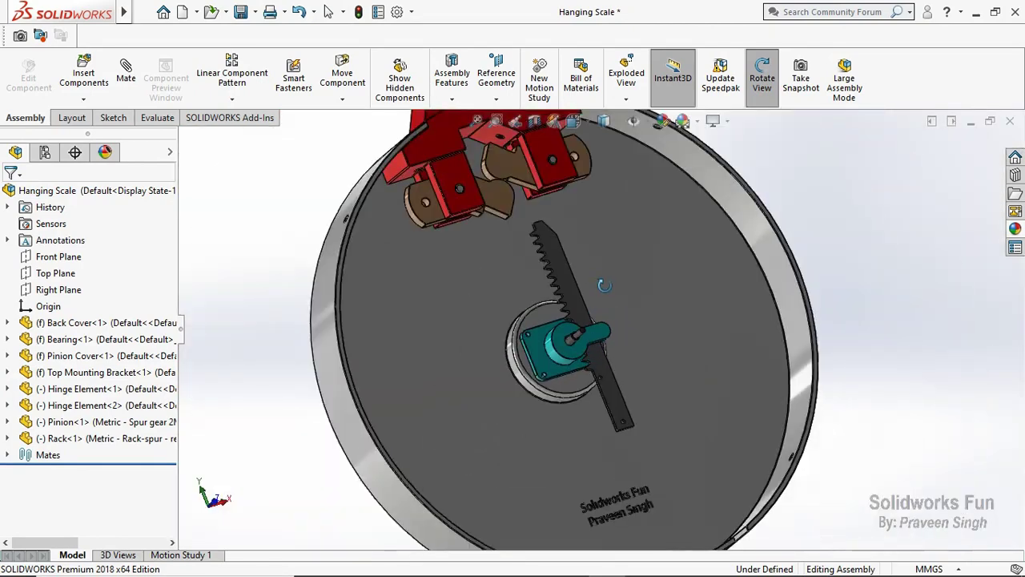
pyautogui.press('Escape')
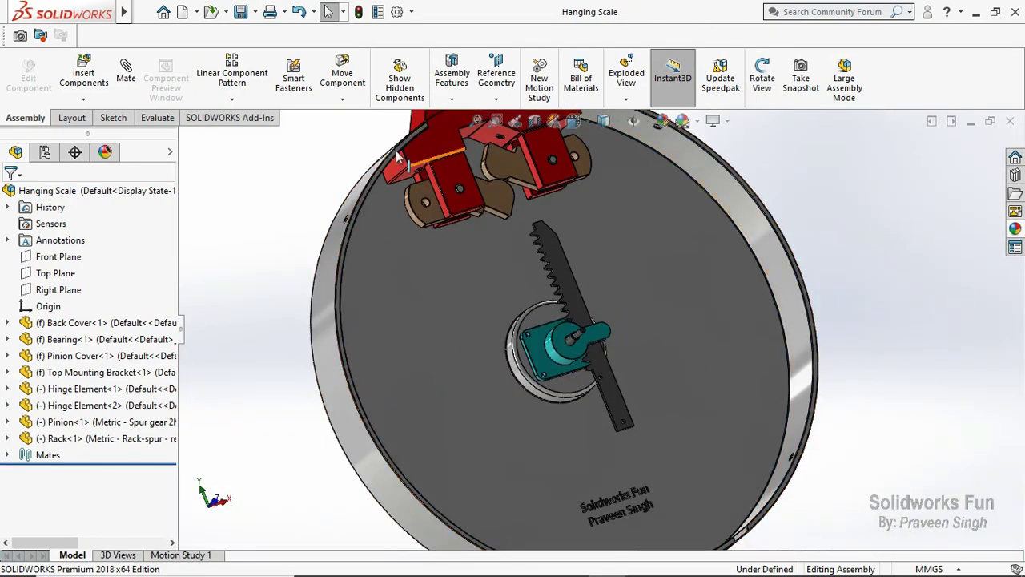
# Insert the Hanging Bar part and place it in the graphics area
pyautogui.click(85, 101)
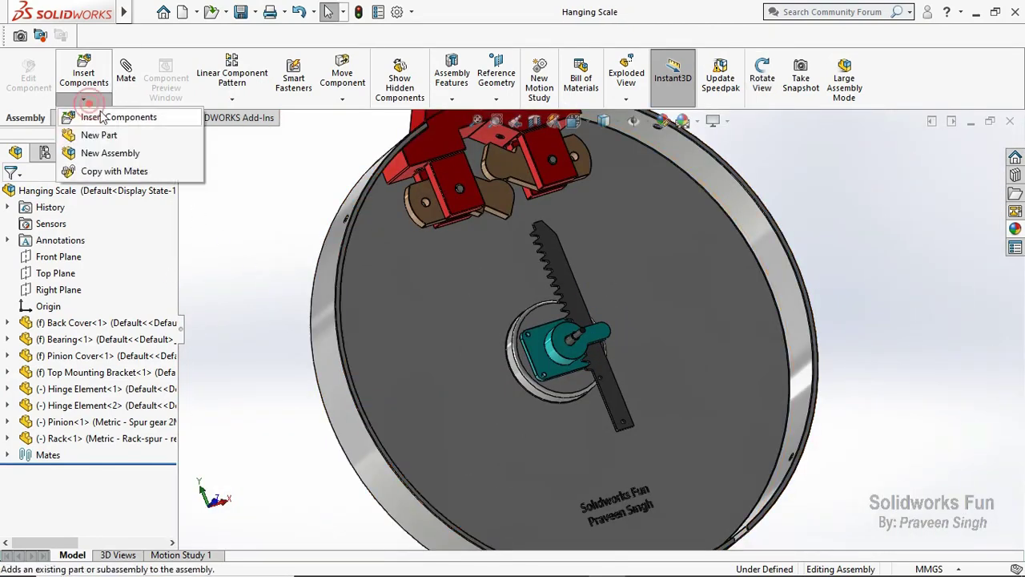
pyautogui.click(107, 118)
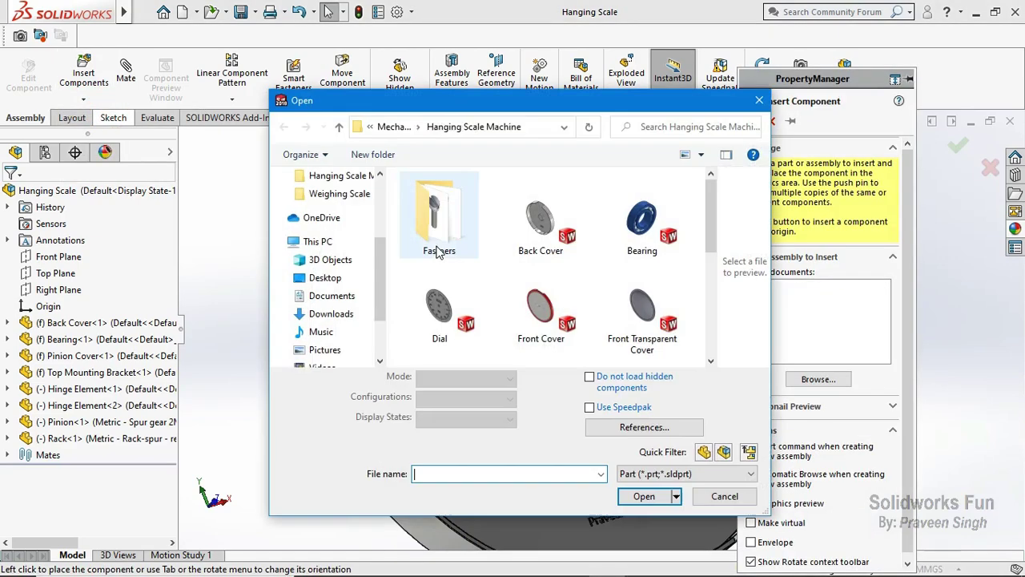
pyautogui.scroll(-1, 619, 290)
pyautogui.scroll(-1, 619, 290)
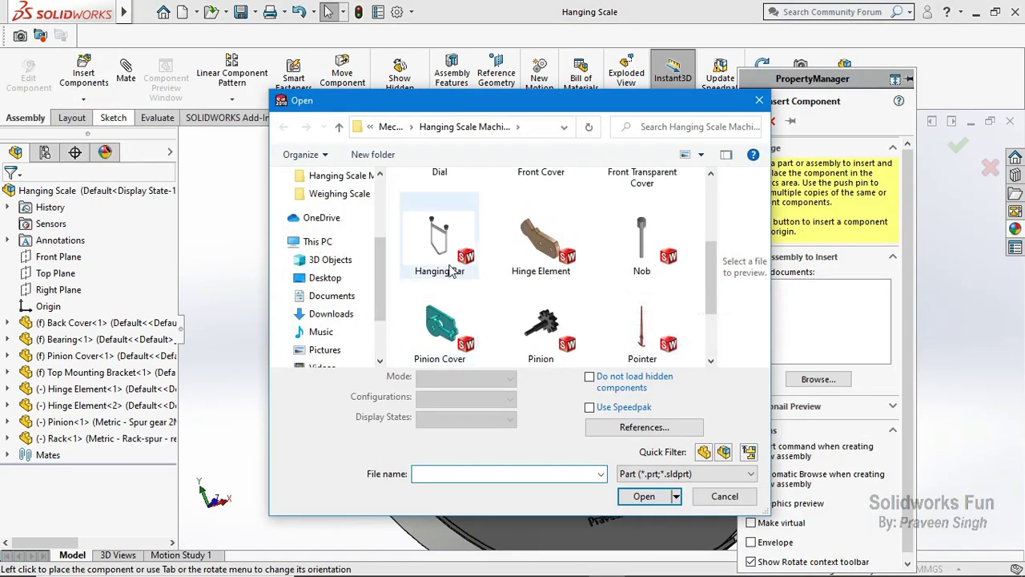
pyautogui.click(450, 266)
pyautogui.click(645, 472)
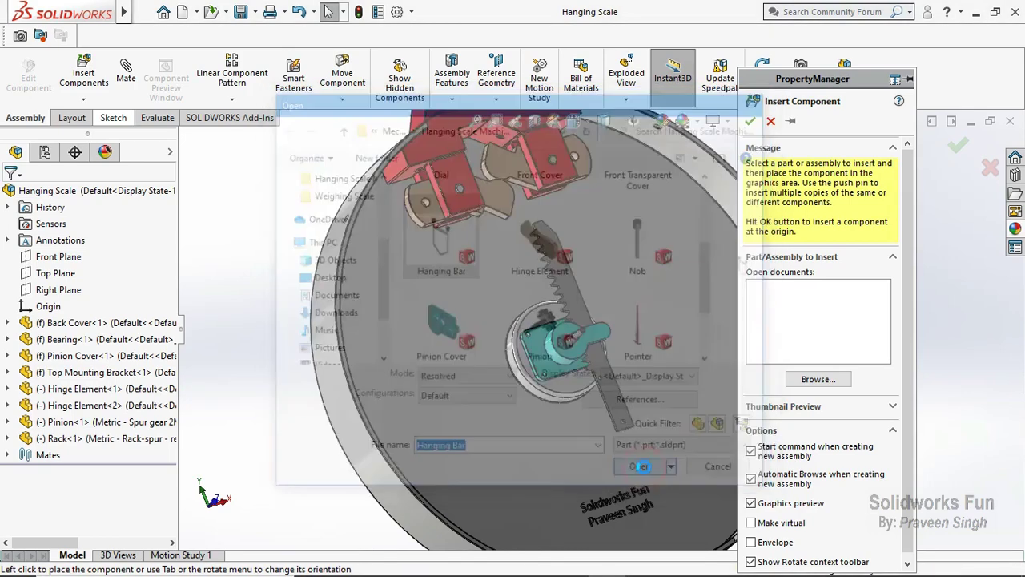
pyautogui.click(612, 480)
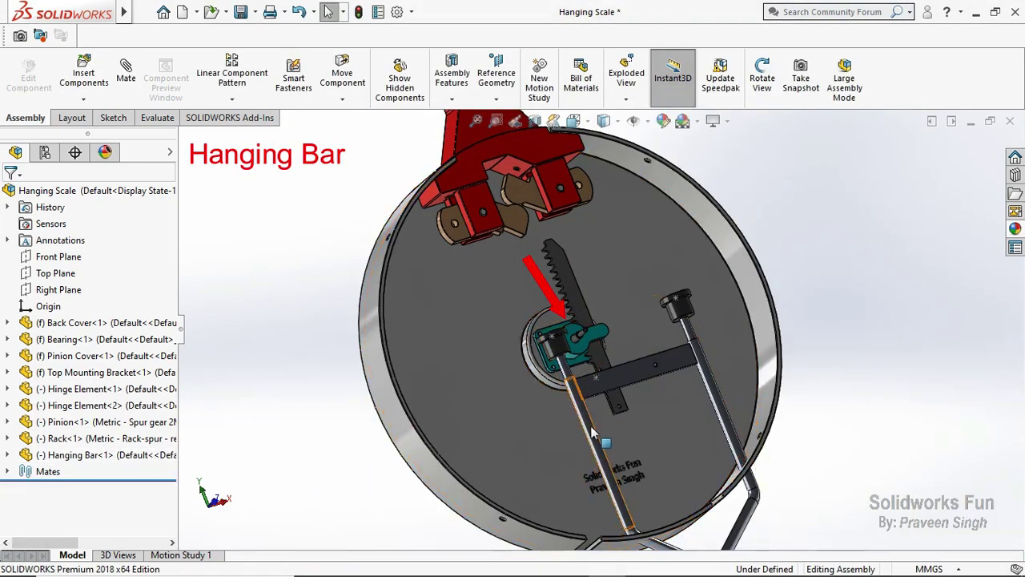
# Drag the Hanging Bar to the right of the dial disc
pyautogui.moveTo(602, 406); pyautogui.dragTo(831, 451)
pyautogui.click(830, 451)
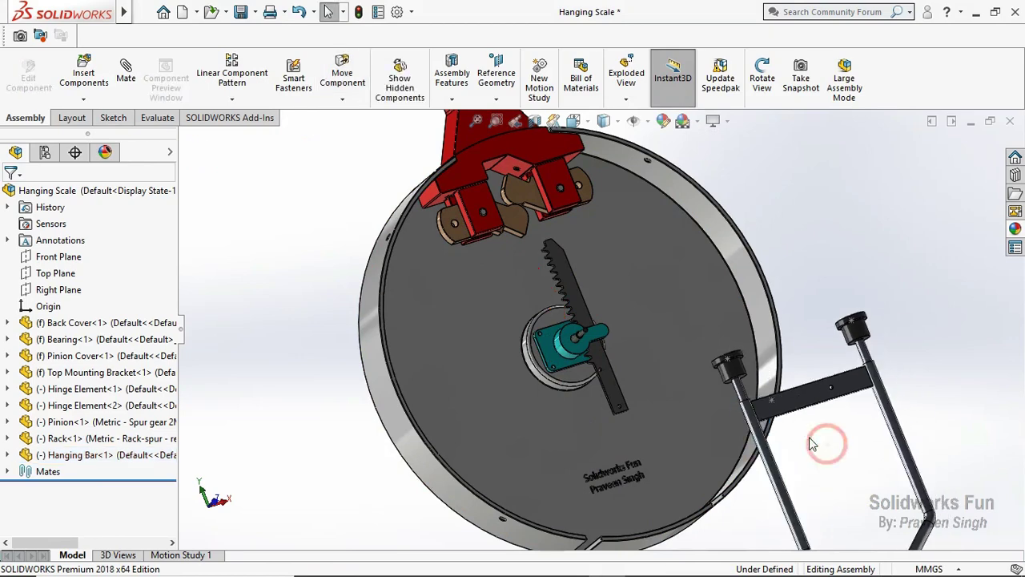
pyautogui.scroll(2, 778, 441)
pyautogui.click(727, 378)
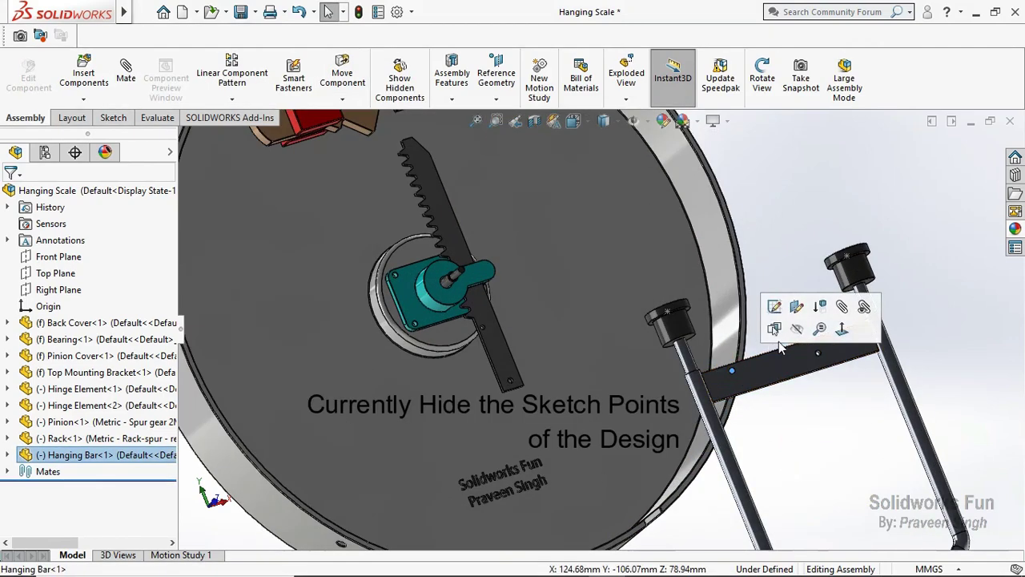
pyautogui.click(794, 325)
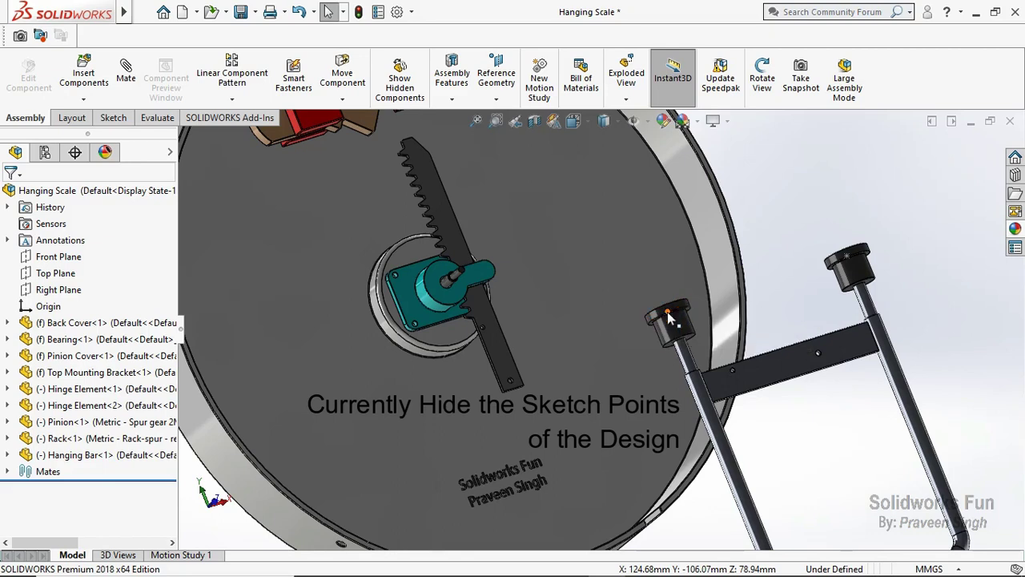
# Hide the bar's sketch points, then in Front view drag it under the disc centre
pyautogui.click(671, 319)
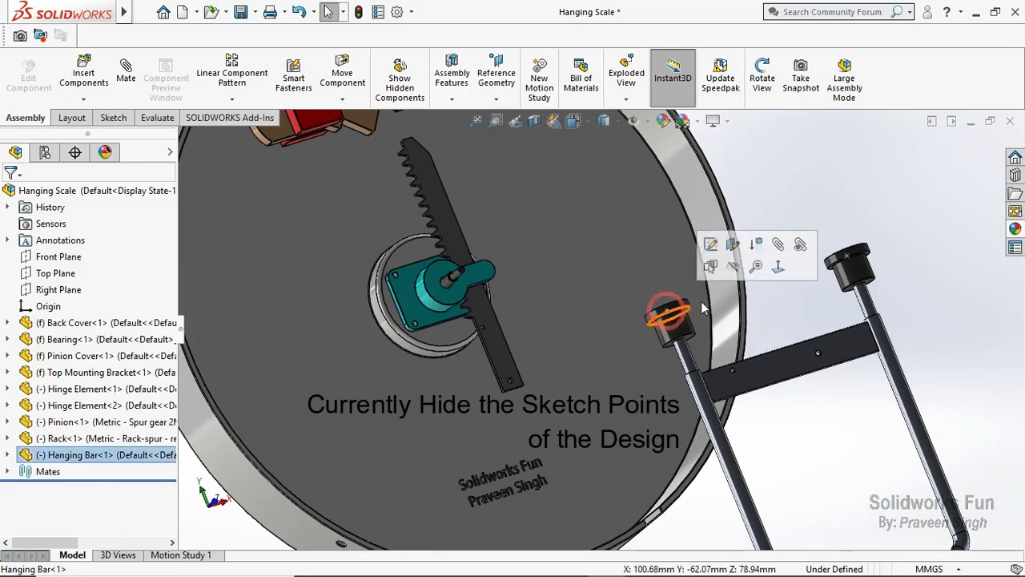
pyautogui.click(735, 267)
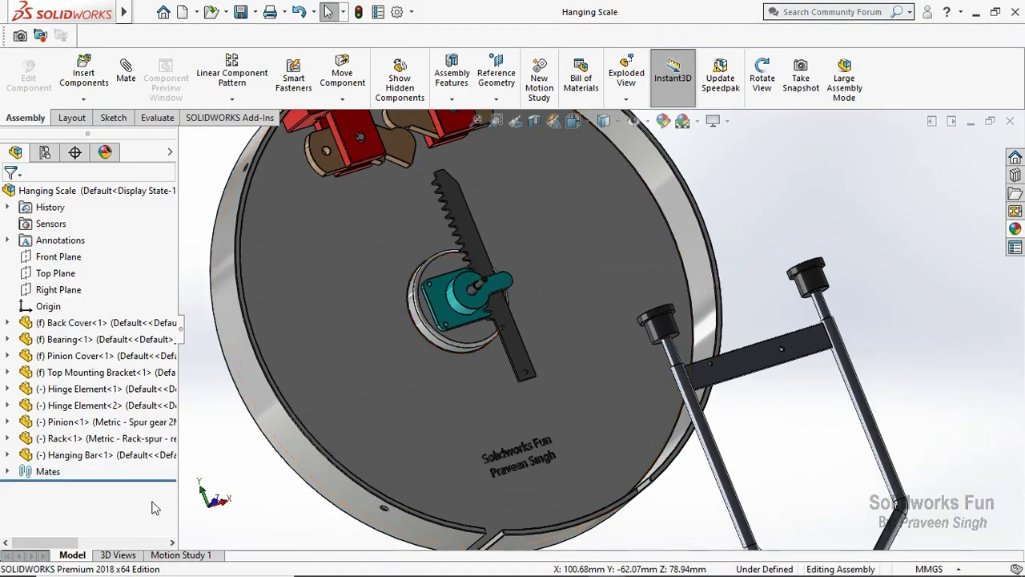
pyautogui.click(213, 500)
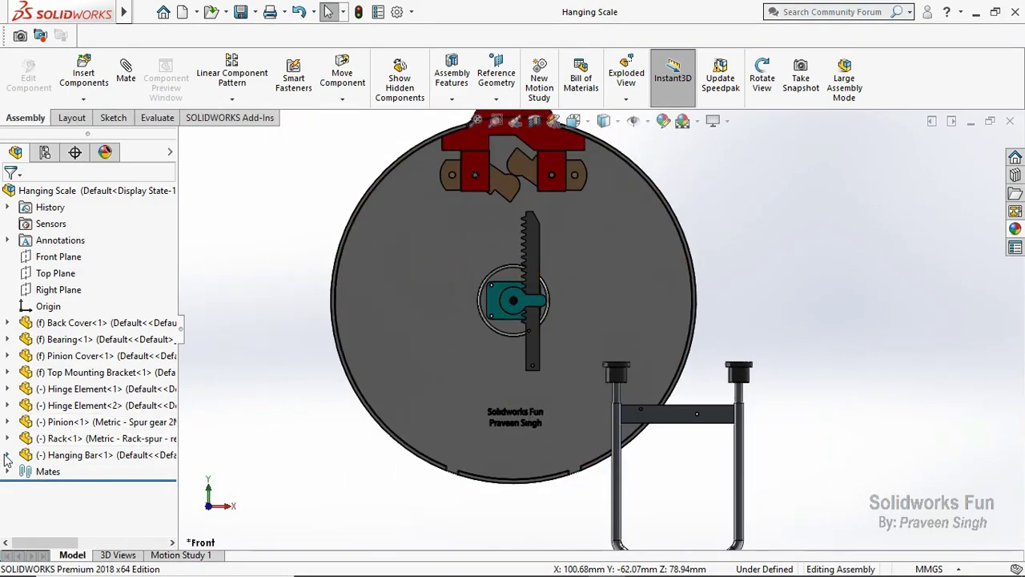
pyautogui.moveTo(655, 418)
pyautogui.mouseDown()
pyautogui.moveTo(483, 391)
pyautogui.moveTo(497, 392)
pyautogui.mouseUp()
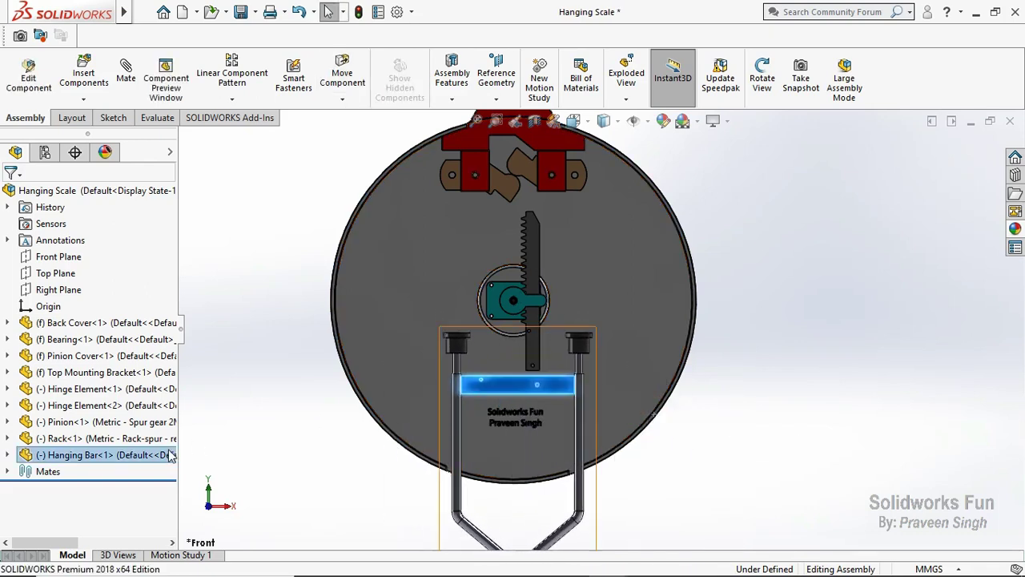
# Orbit and zoom the view around the rack and pinion
pyautogui.click(276, 367)
pyautogui.rightClick(283, 208)
pyautogui.click(328, 267)
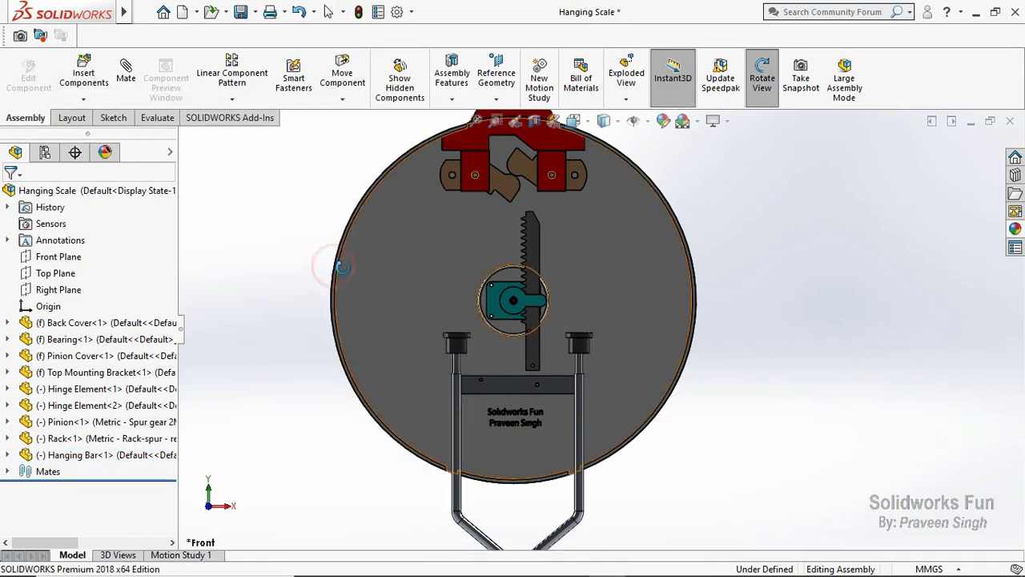
pyautogui.scroll(-2, 502, 338)
pyautogui.scroll(-2, 503, 337)
pyautogui.scroll(-3, 496, 353)
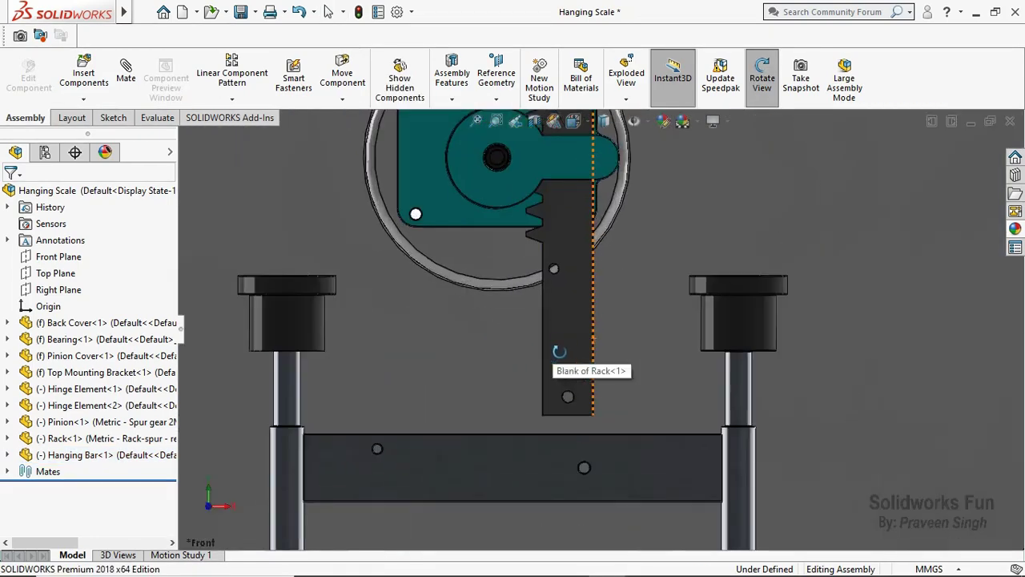
pyautogui.moveTo(491, 356)
pyautogui.mouseDown()
pyautogui.moveTo(564, 346)
pyautogui.moveTo(525, 451)
pyautogui.mouseUp()
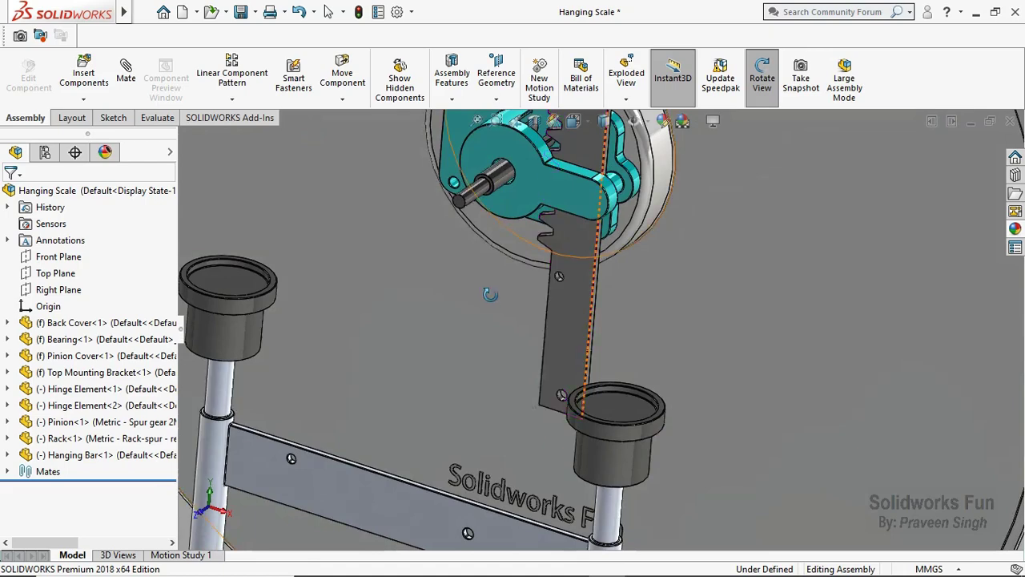
pyautogui.rightClick(484, 287)
pyautogui.click(500, 379)
pyautogui.scroll(-3, 563, 401)
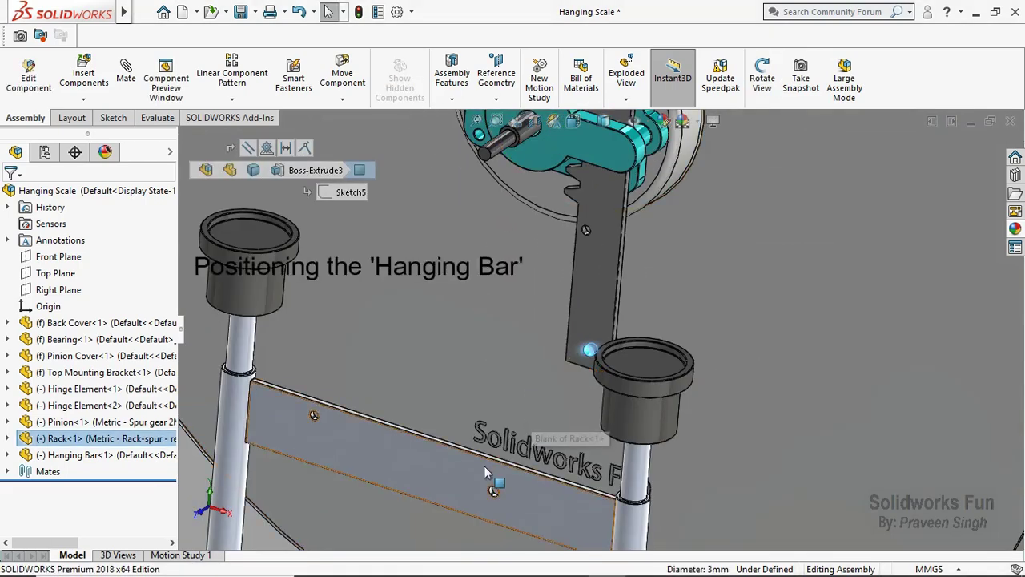
pyautogui.scroll(-3, 484, 472)
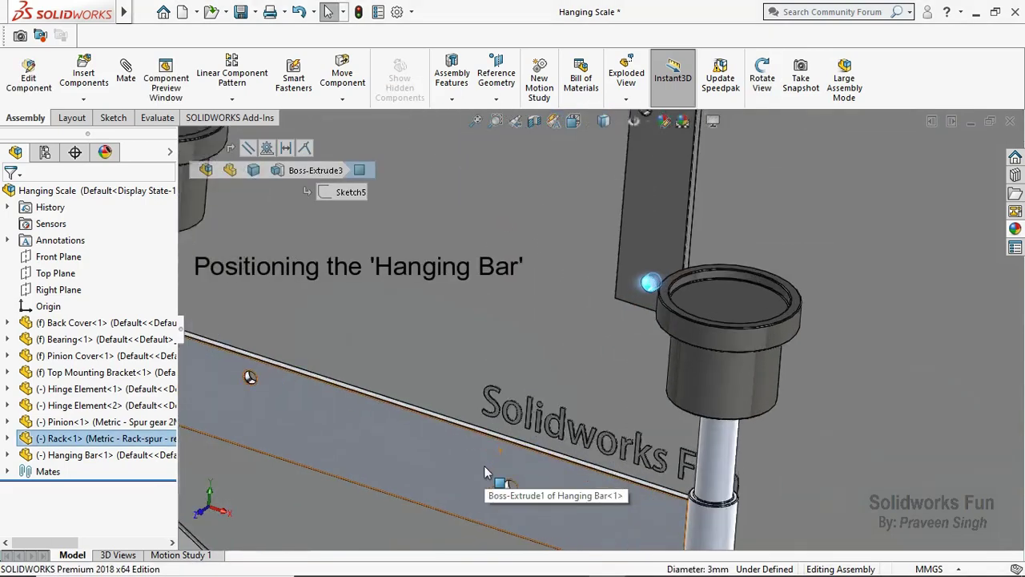
pyautogui.scroll(-2, 484, 473)
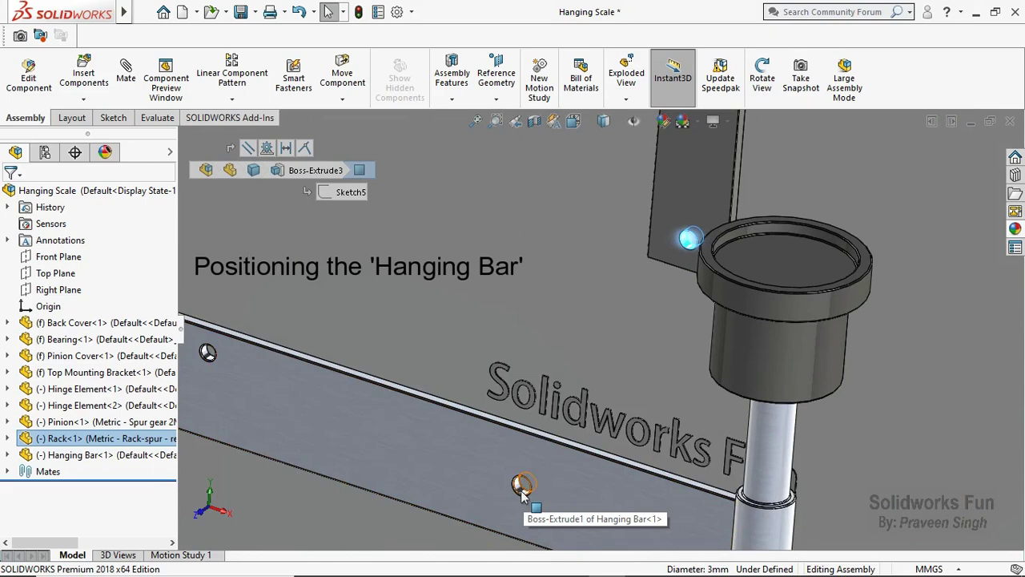
# Mate the Hanging Bar's crossbar hole concentric with the rack's lower hole, then select the Back Cover
pyautogui.keyDown('ctrl'); pyautogui.click(522, 490); pyautogui.keyUp('ctrl')
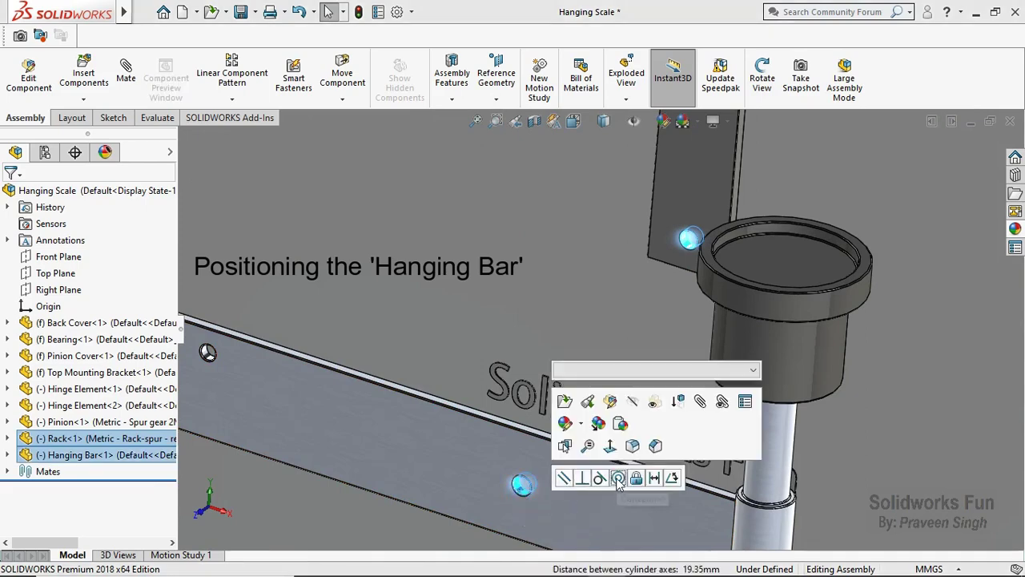
pyautogui.click(618, 479)
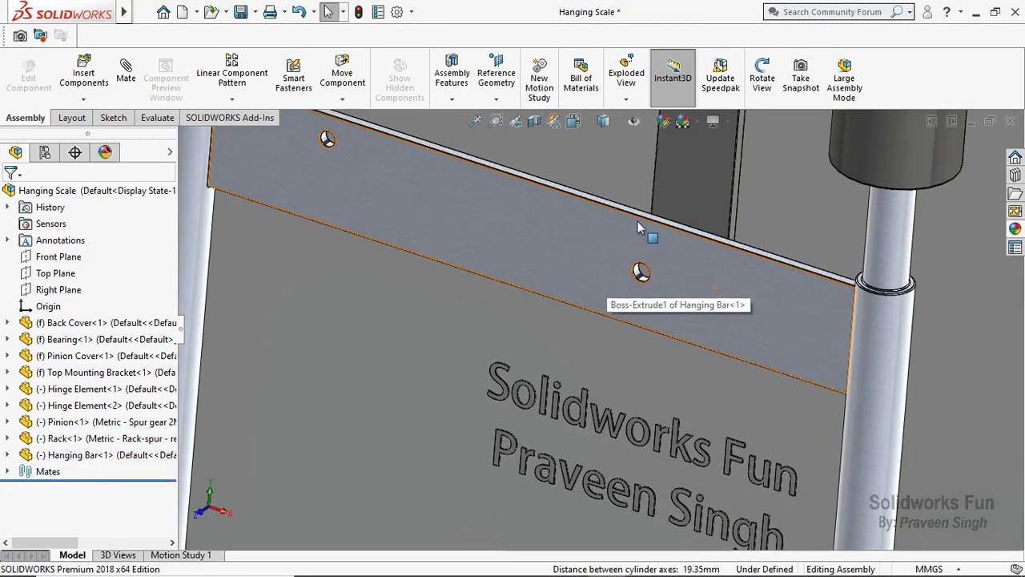
pyautogui.scroll(5, 699, 283)
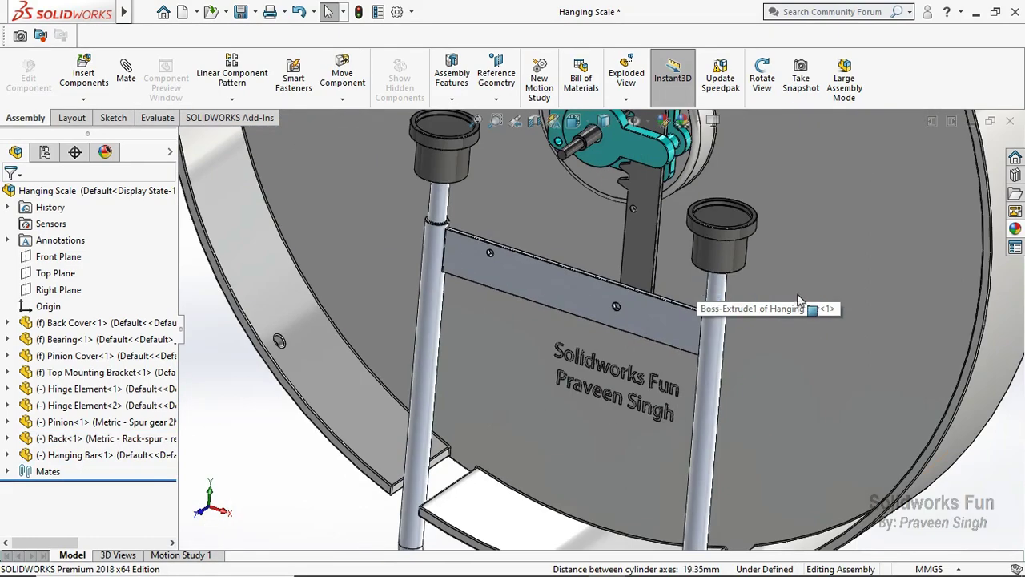
pyautogui.click(804, 293)
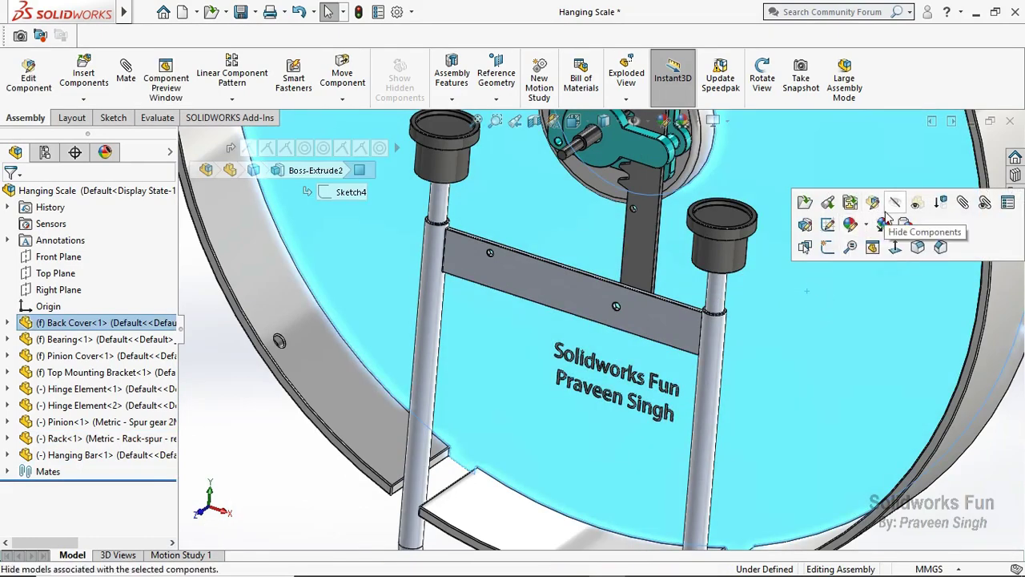
# Hide the Back Cover, select the Hanging Bar, and orbit to a side view
pyautogui.click(886, 213)
pyautogui.click(642, 317)
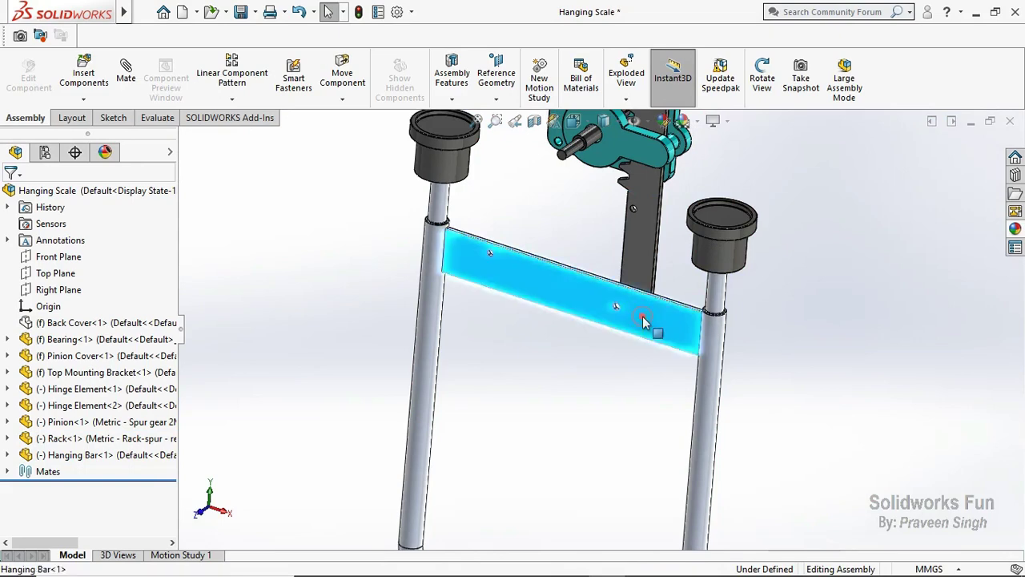
pyautogui.click(763, 78)
pyautogui.moveTo(689, 240)
pyautogui.mouseDown()
pyautogui.moveTo(612, 210)
pyautogui.moveTo(589, 232)
pyautogui.mouseUp()
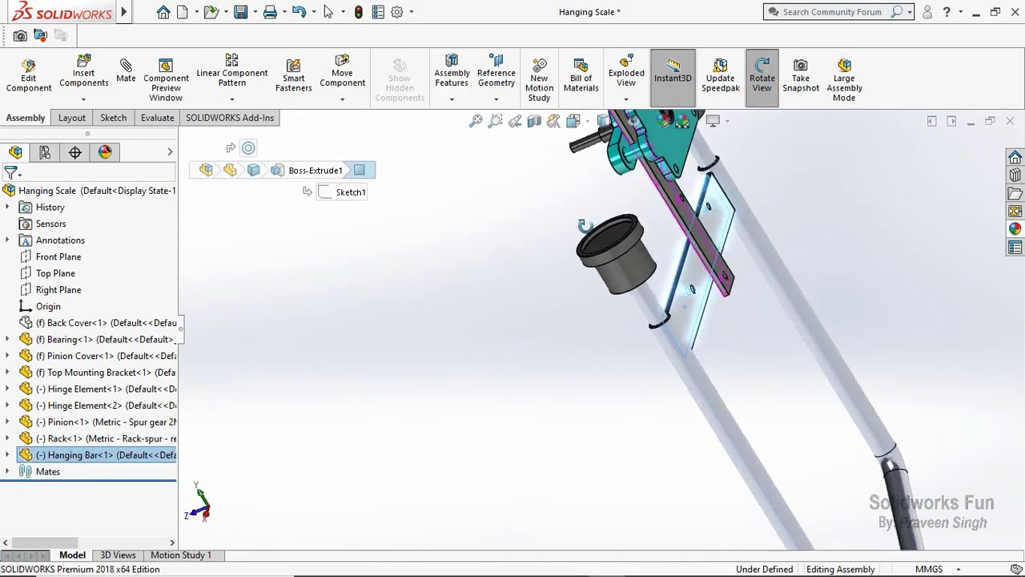
pyautogui.rightClick(589, 232)
pyautogui.click(655, 331)
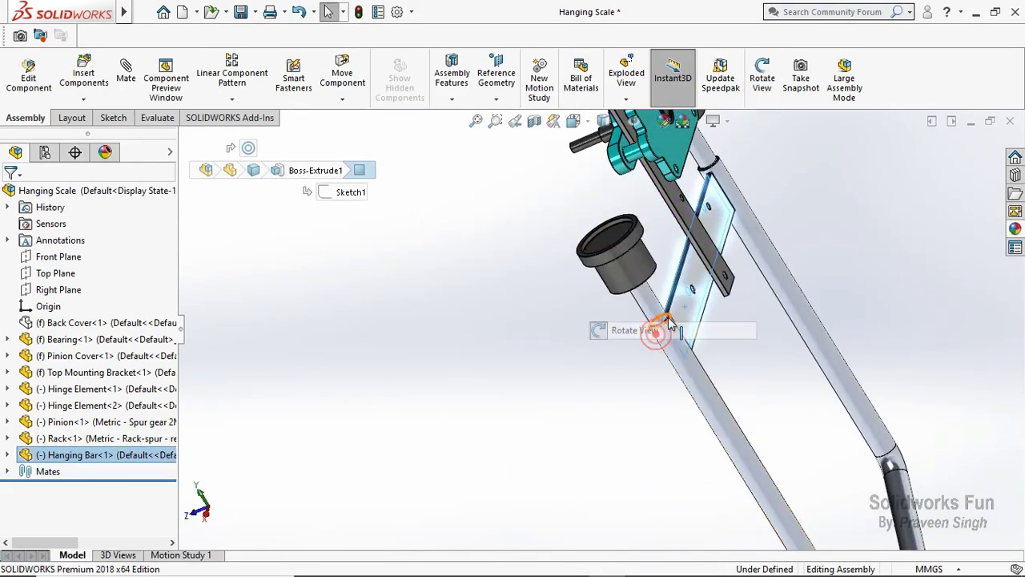
# Mate the Hanging Bar face coincident with the Rack face and orbit to check it
pyautogui.keyDown('ctrl'); pyautogui.click(717, 265); pyautogui.keyUp('ctrl')
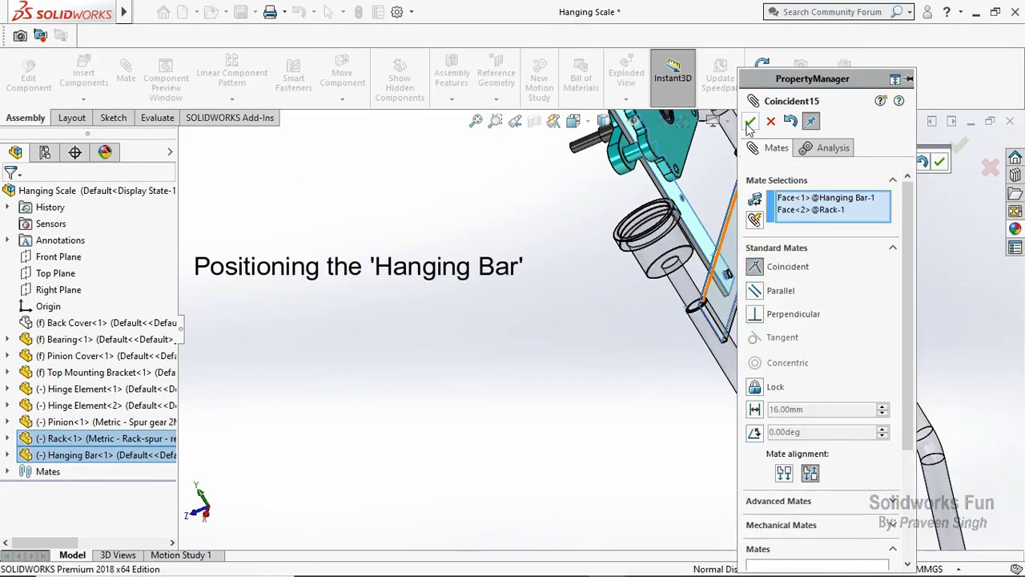
pyautogui.click(750, 121)
pyautogui.click(770, 121)
pyautogui.click(762, 78)
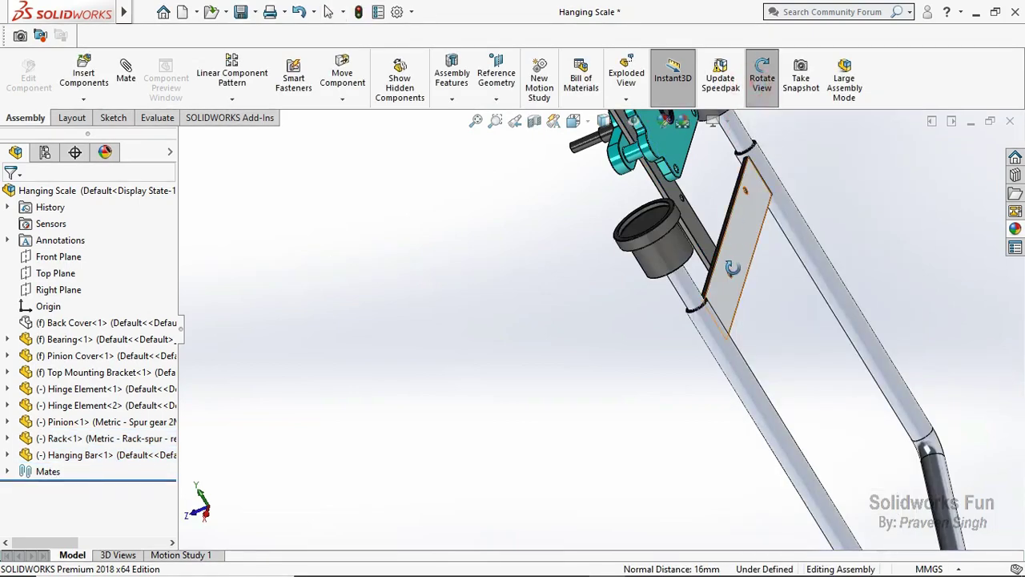
pyautogui.moveTo(793, 176); pyautogui.dragTo(846, 223)
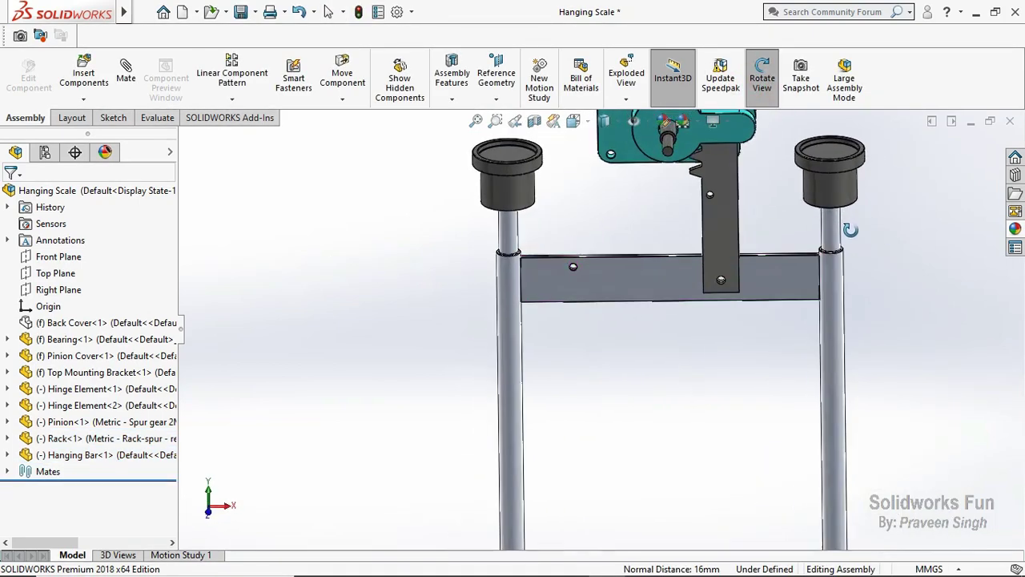
pyautogui.scroll(-3, 730, 277)
pyautogui.moveTo(731, 277); pyautogui.dragTo(730, 278)
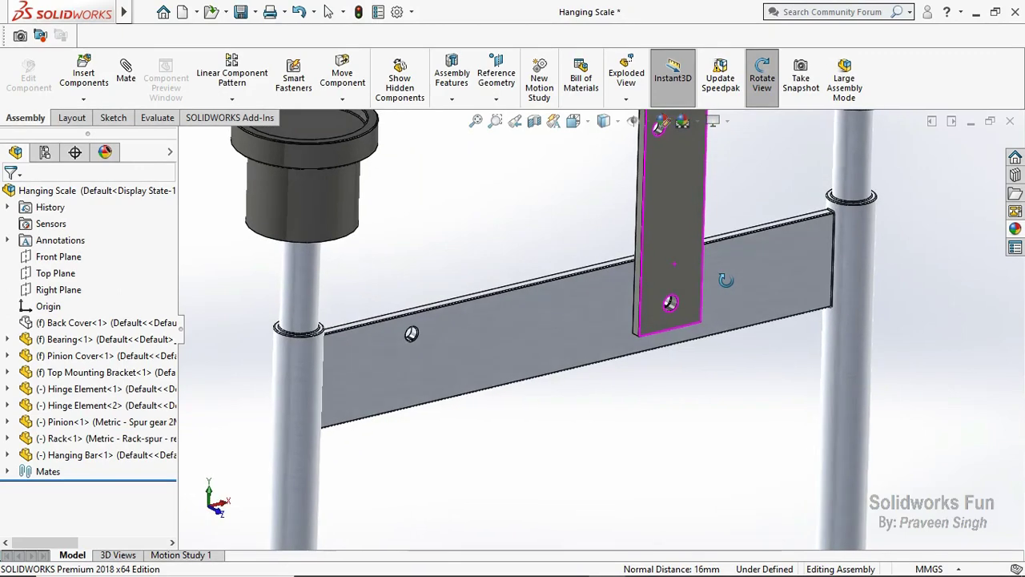
pyautogui.scroll(5, 705, 249)
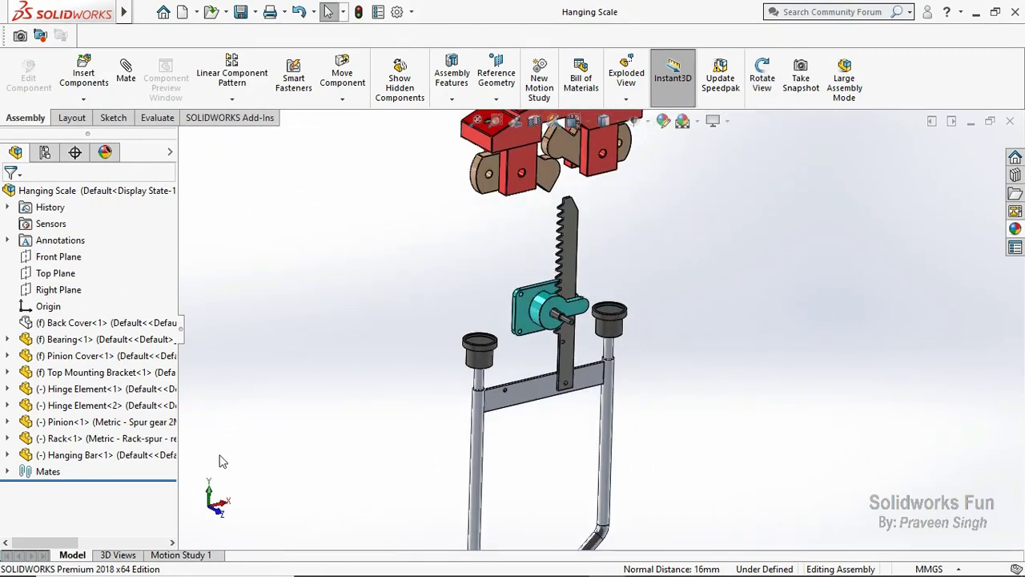
# Expand and collapse the Mates folder, then show the Back Cover again
pyautogui.click(9, 473)
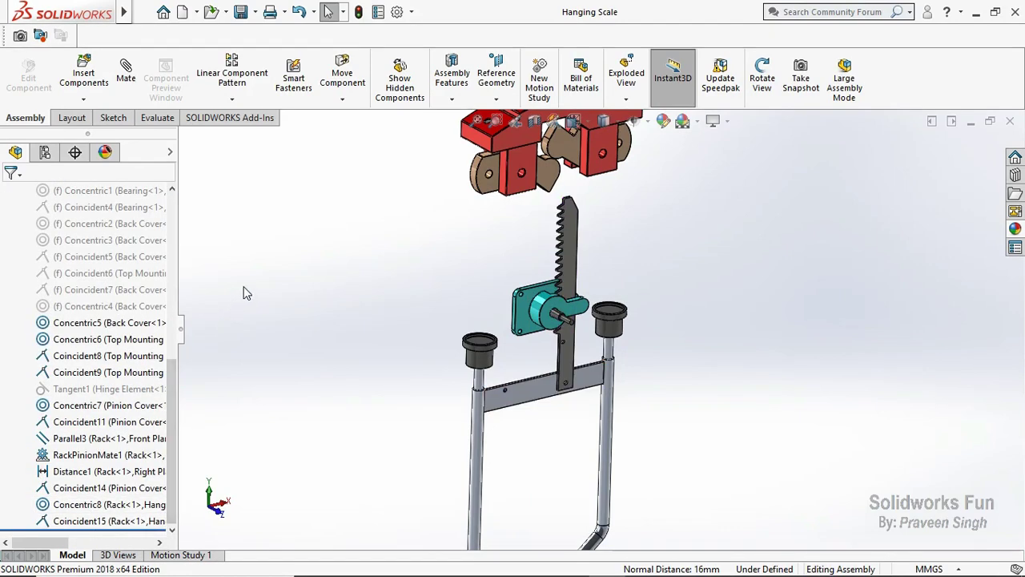
pyautogui.scroll(3, 8, 441)
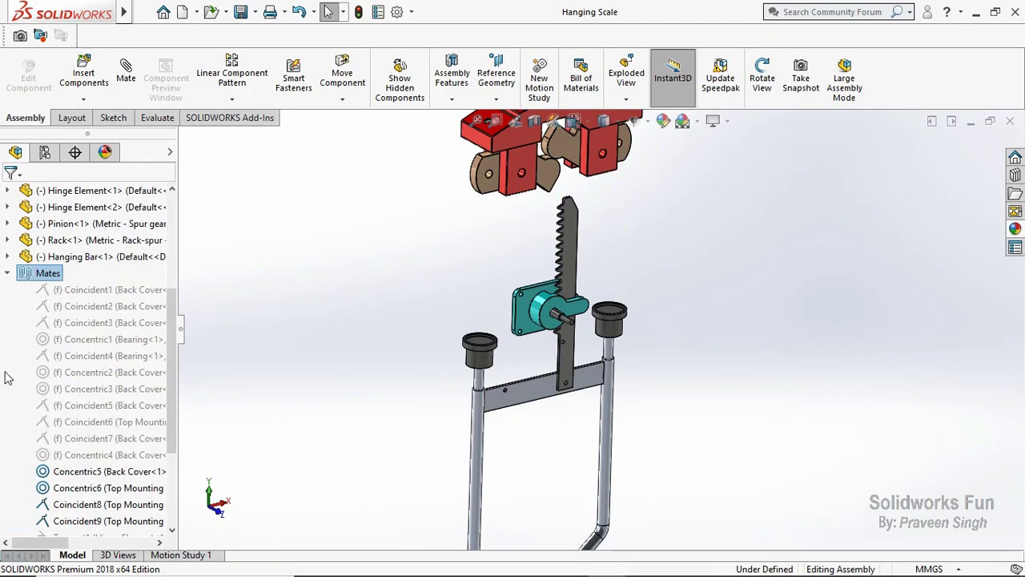
pyautogui.click(8, 275)
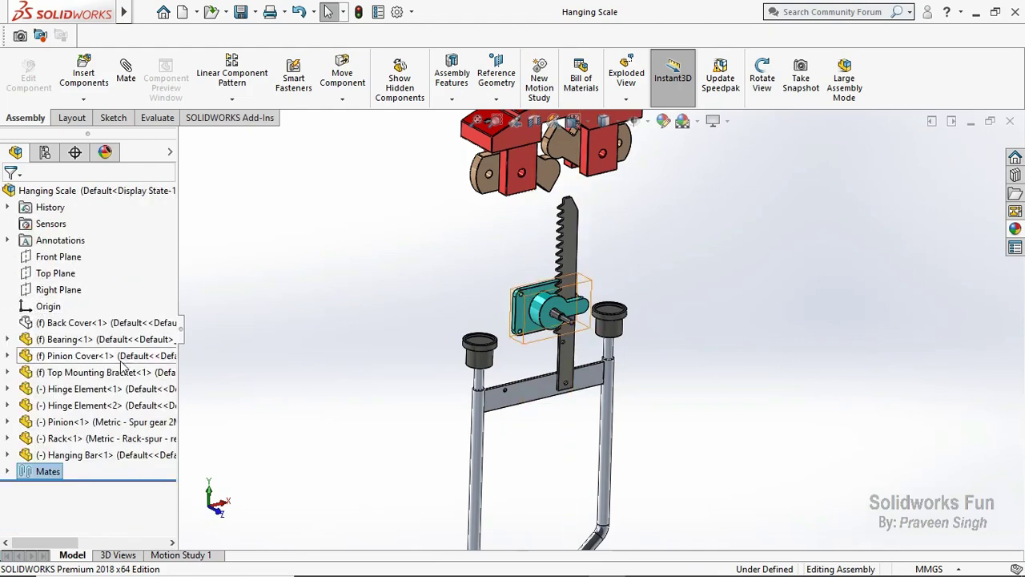
pyautogui.click(160, 325)
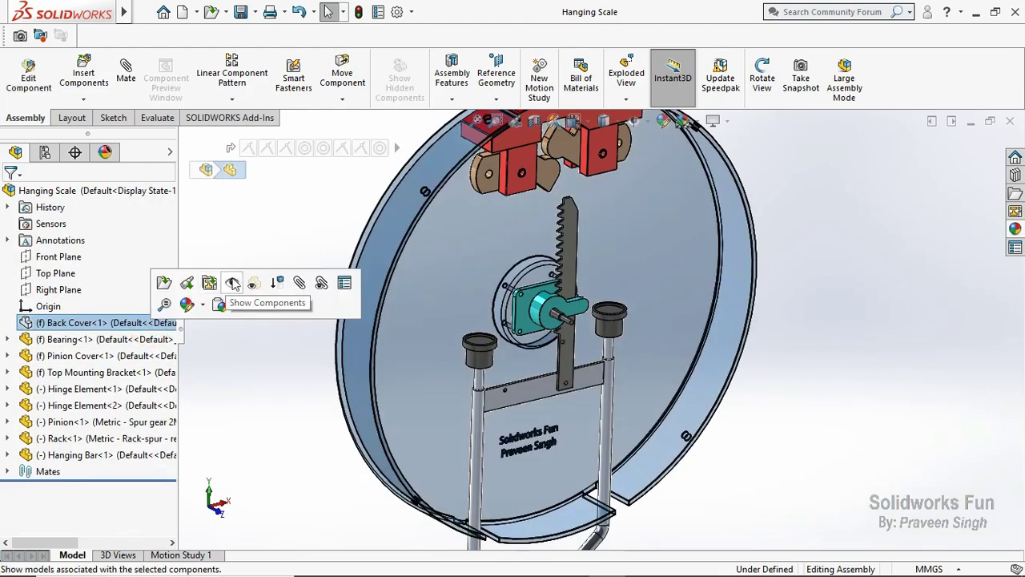
pyautogui.click(233, 284)
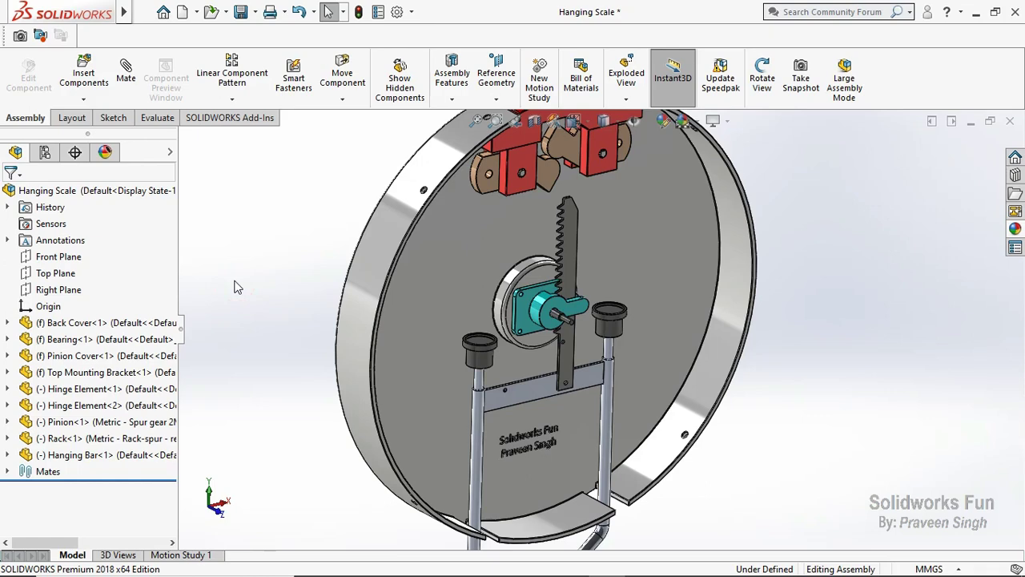
# Zoom to fit, then load the Nob part through Insert Components for placement
pyautogui.press('f')
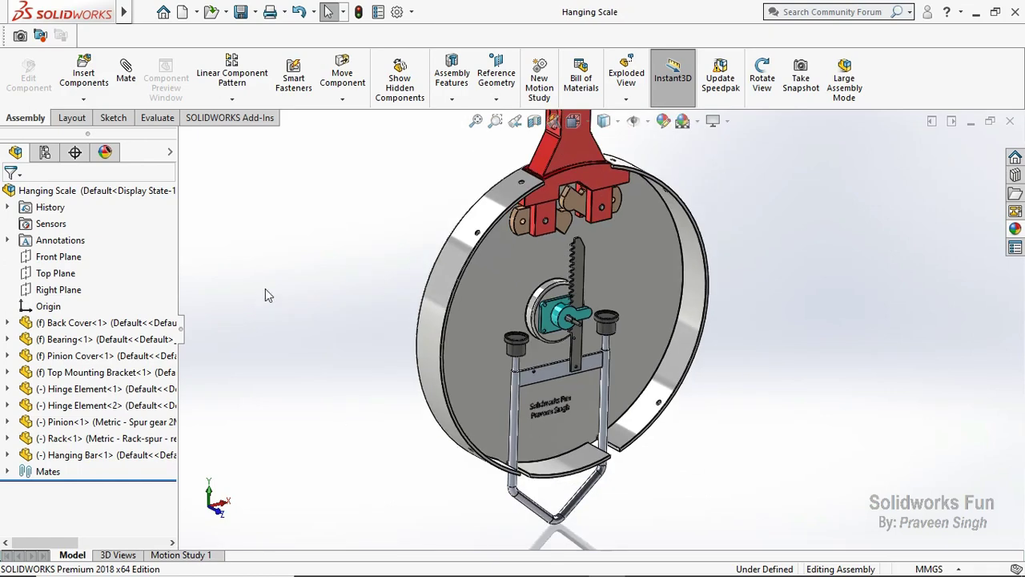
pyautogui.click(72, 117)
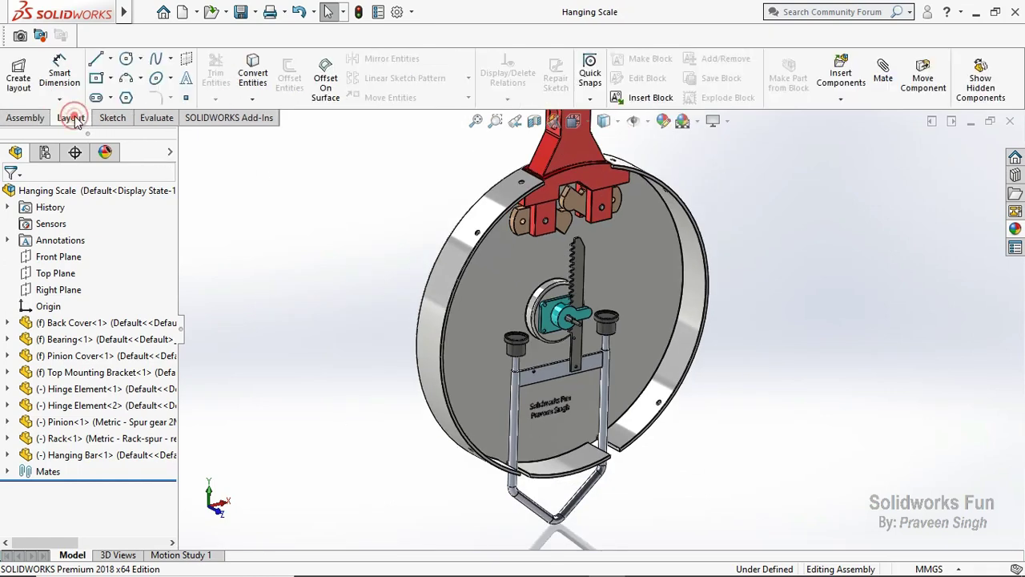
pyautogui.click(24, 117)
pyautogui.click(83, 100)
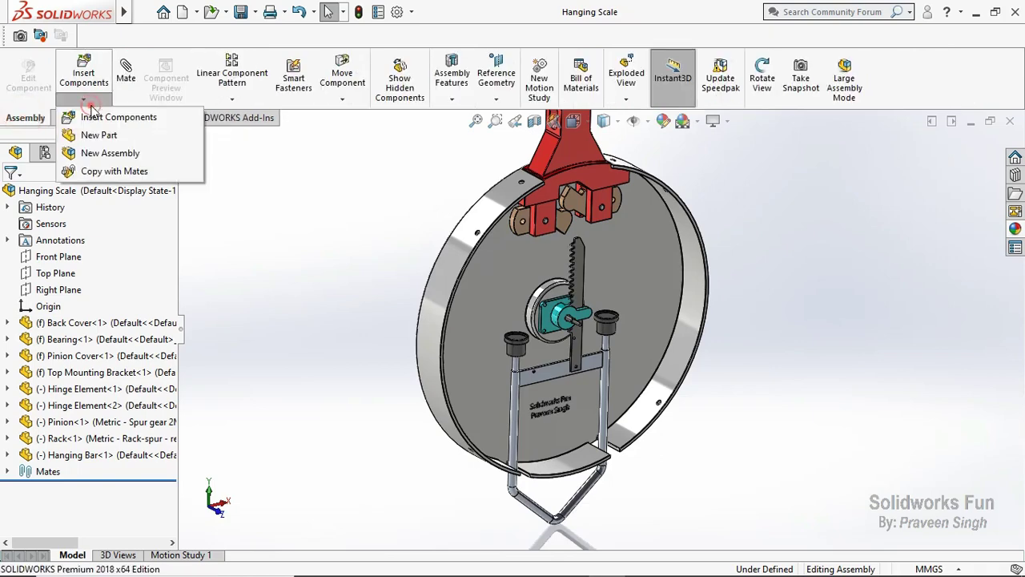
pyautogui.click(118, 120)
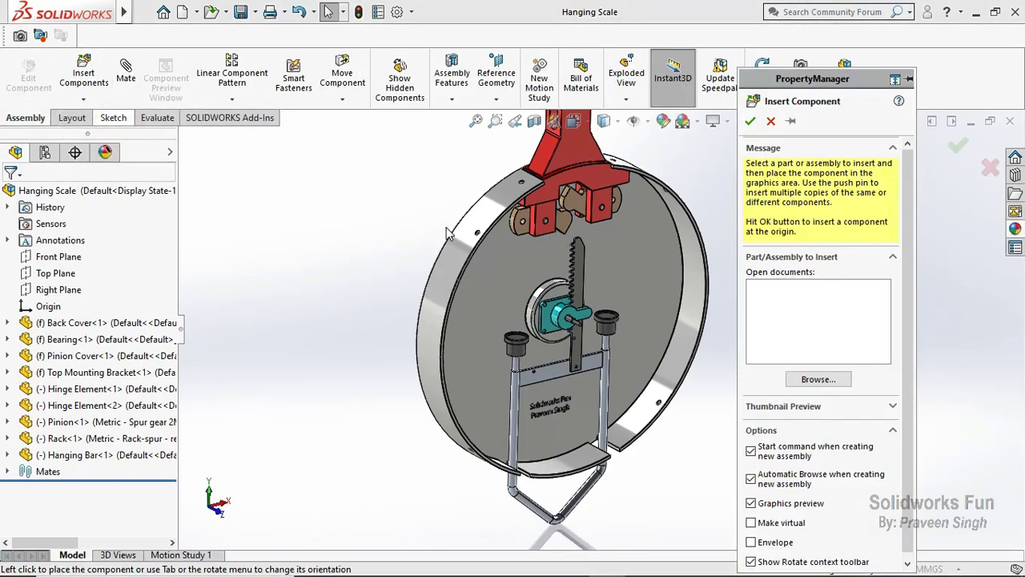
pyautogui.scroll(-3, 487, 298)
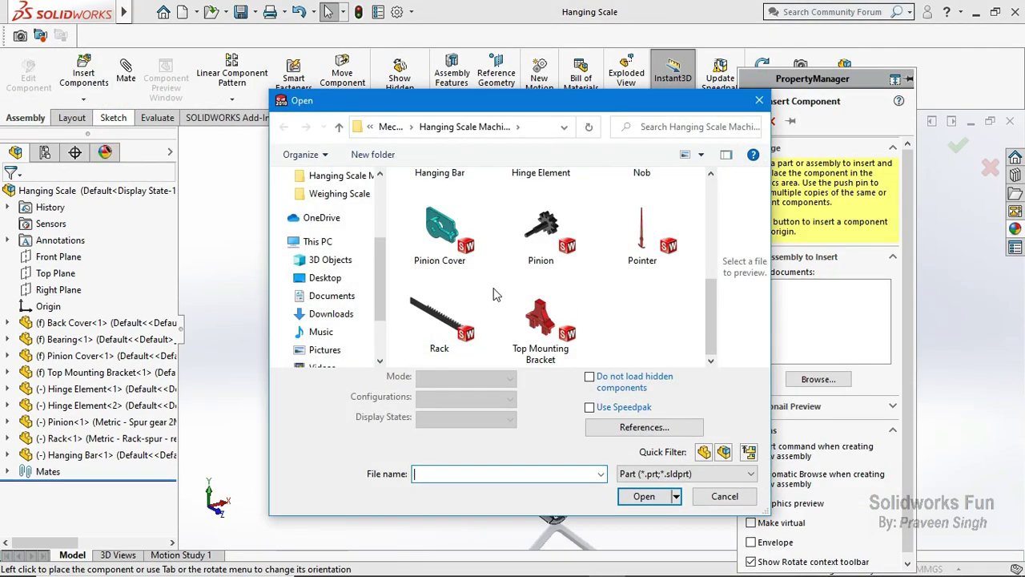
pyautogui.scroll(2, 493, 295)
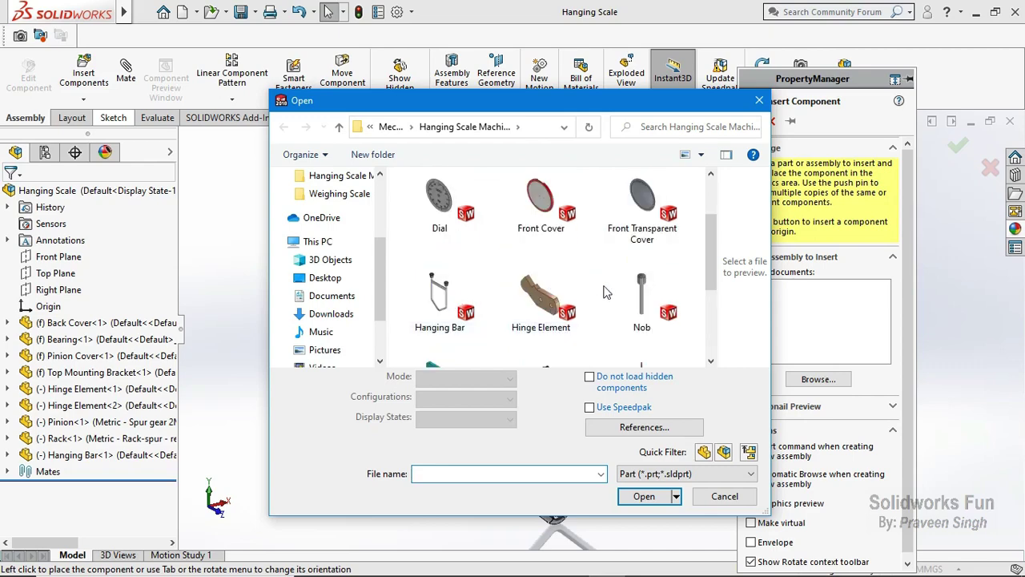
pyautogui.doubleClick(627, 301)
pyautogui.click(638, 472)
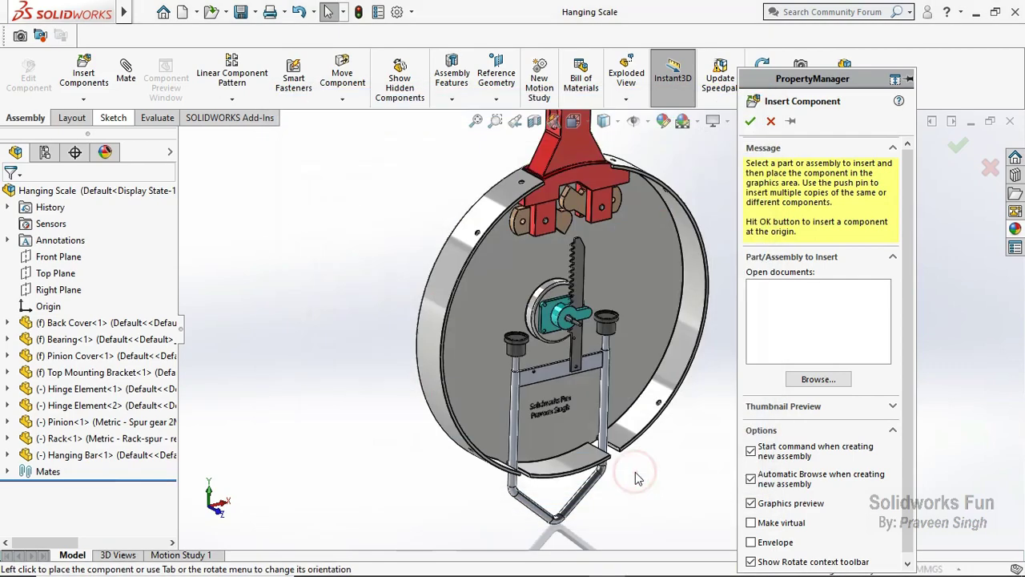
# Place the Nob beside the top of the casing and select it
pyautogui.click(701, 177)
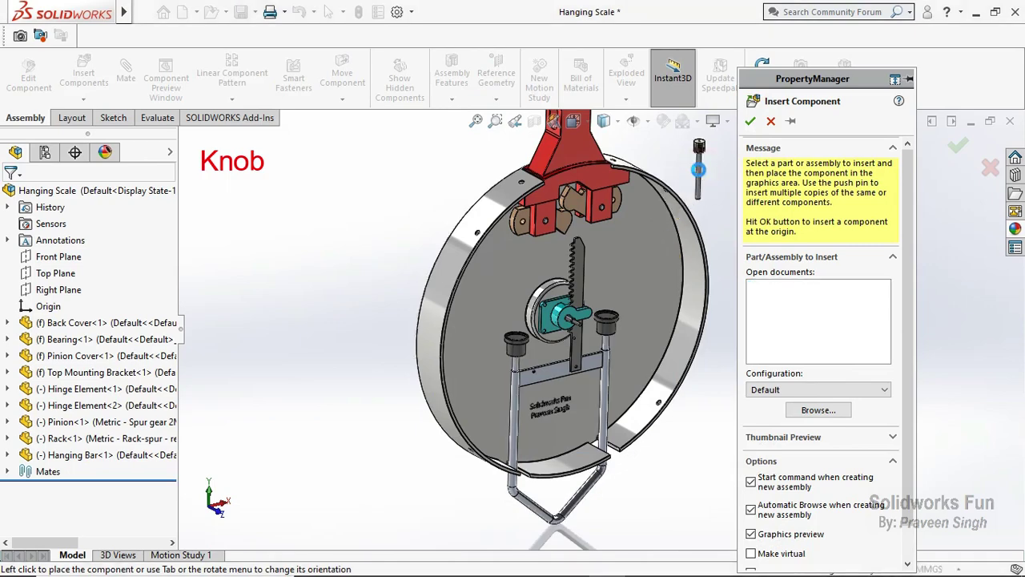
pyautogui.scroll(-5, 700, 177)
pyautogui.scroll(-2, 700, 176)
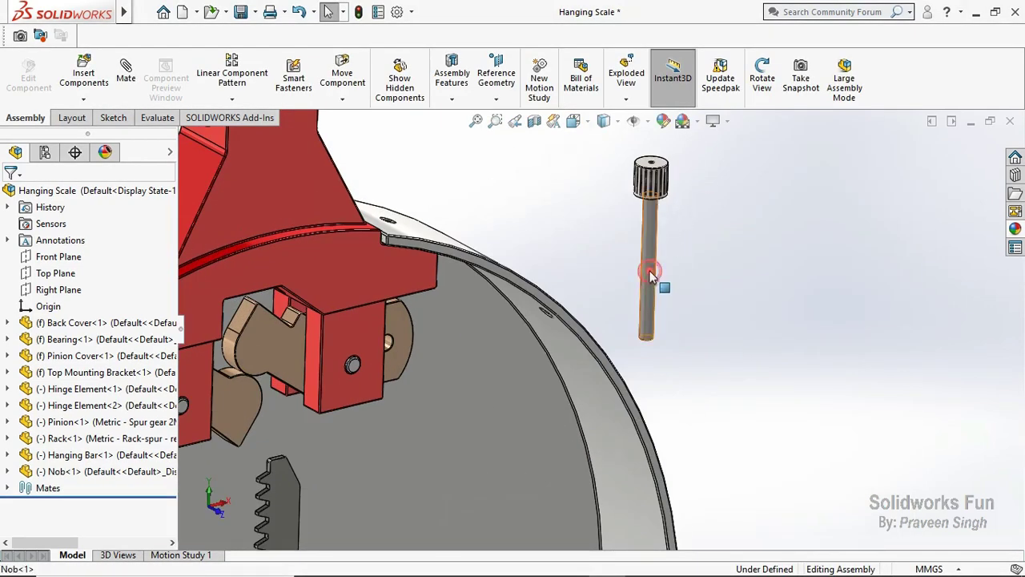
pyautogui.click(651, 274)
# Orbit to check the Nob against the casing rim, then leave rotate mode and deselect it
pyautogui.scroll(-2, 441, 238)
pyautogui.click(753, 94)
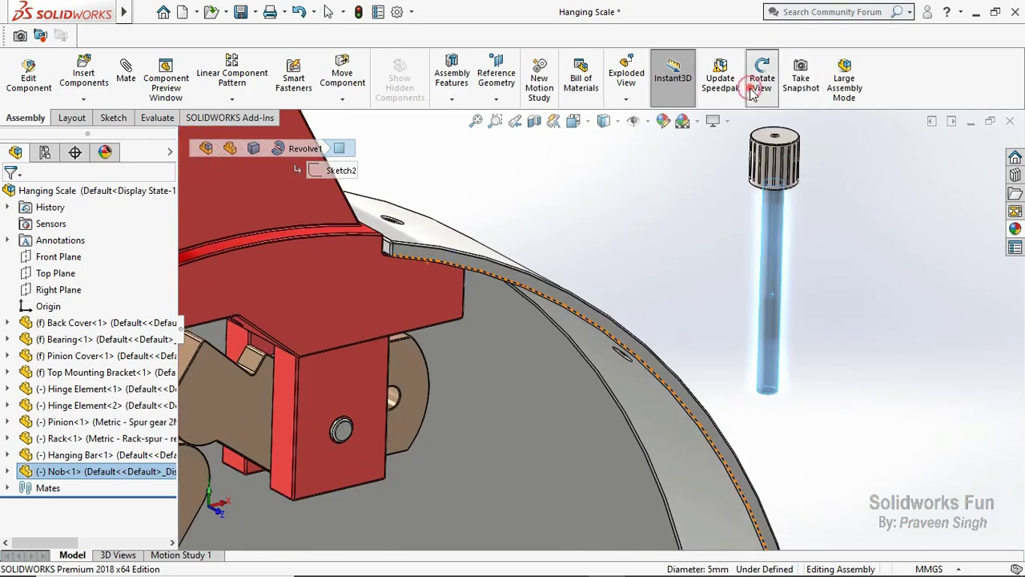
pyautogui.moveTo(615, 212); pyautogui.dragTo(657, 192)
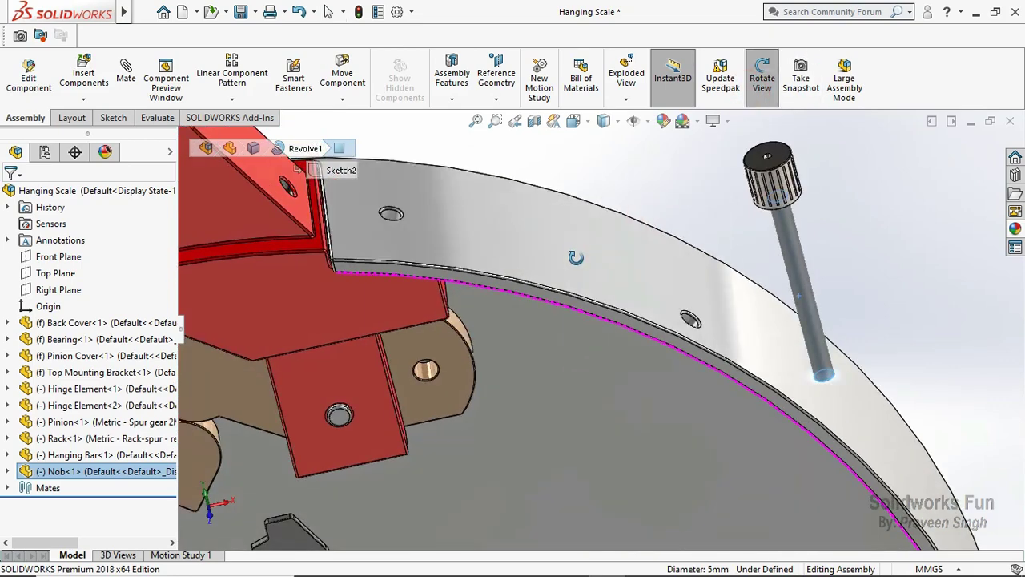
pyautogui.rightClick(656, 192)
pyautogui.click(705, 295)
pyautogui.click(703, 243)
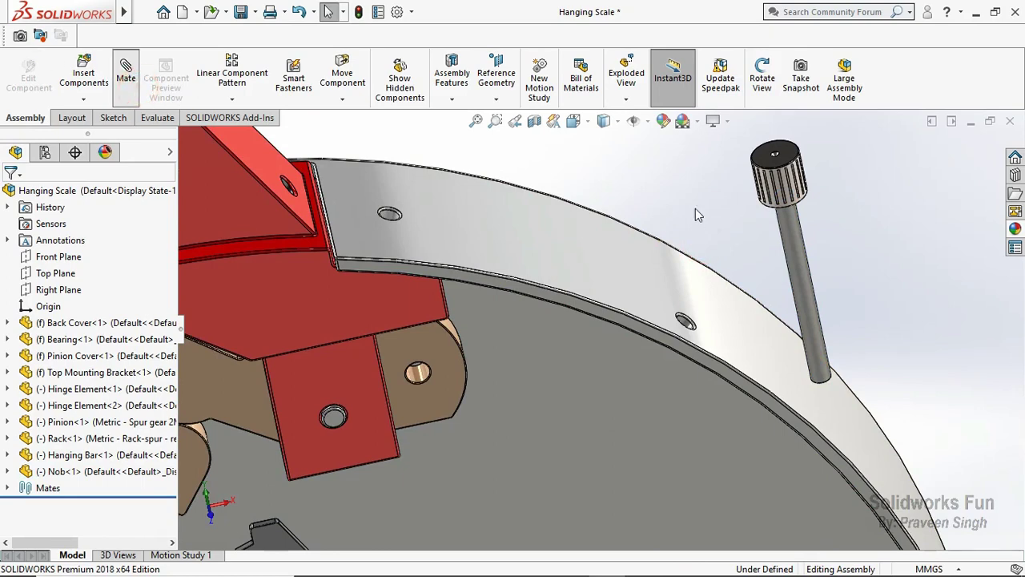
# Add a reversed Screw mate, 5 mm per revolution, between the back cover hole and the knob shaft
pyautogui.click(792, 524)
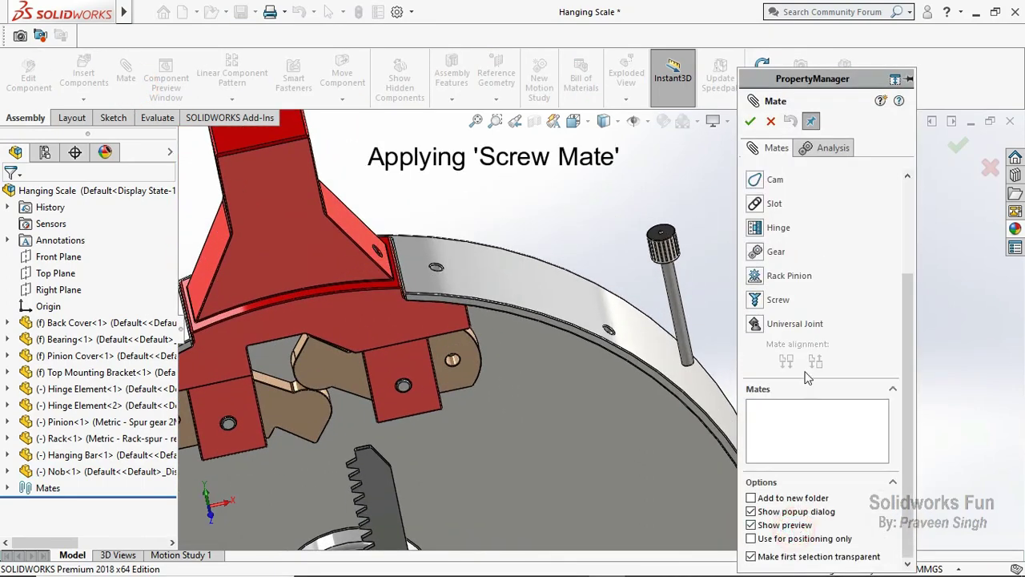
pyautogui.click(762, 301)
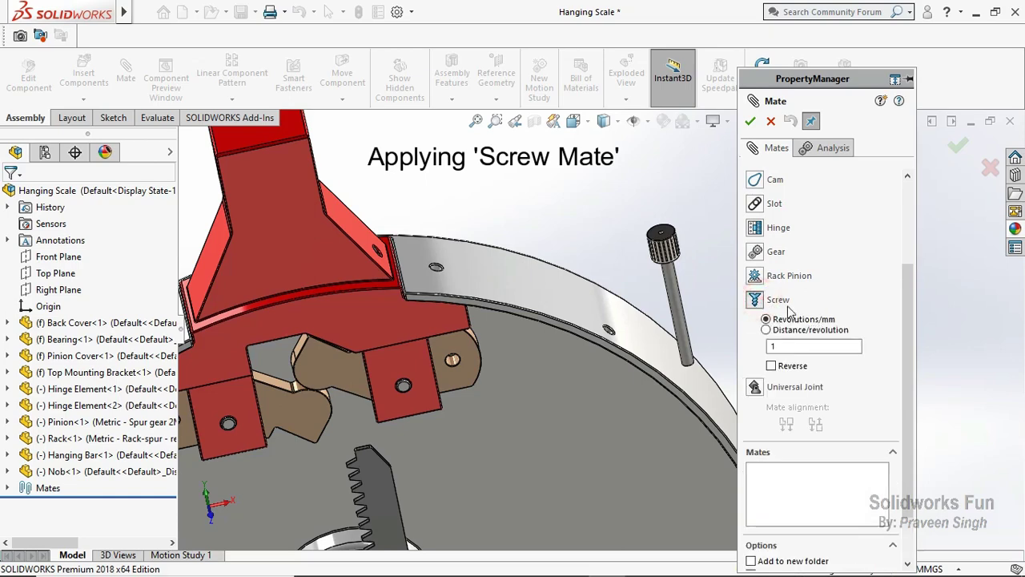
pyautogui.scroll(3, 836, 303)
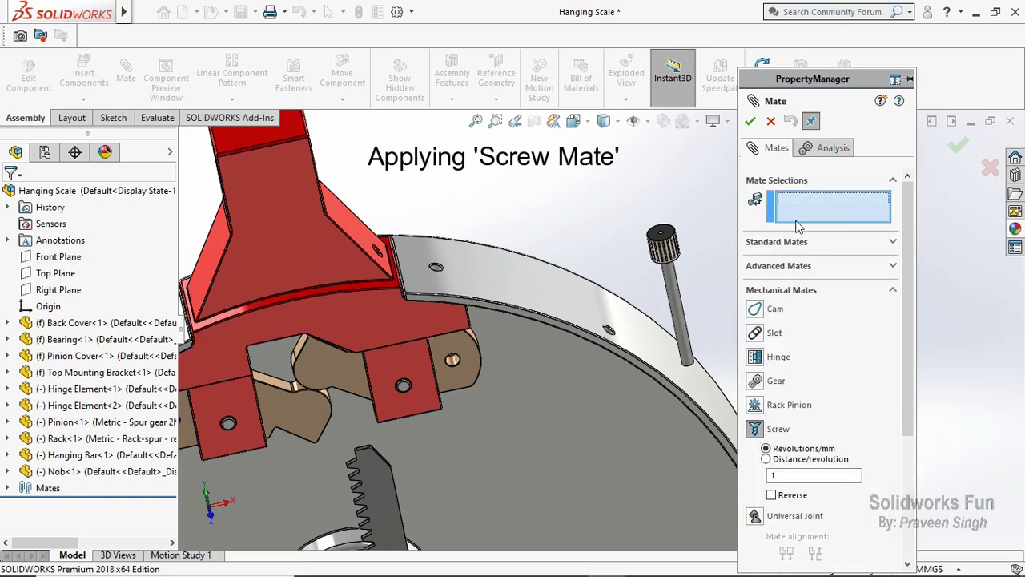
pyautogui.scroll(-2, 442, 270)
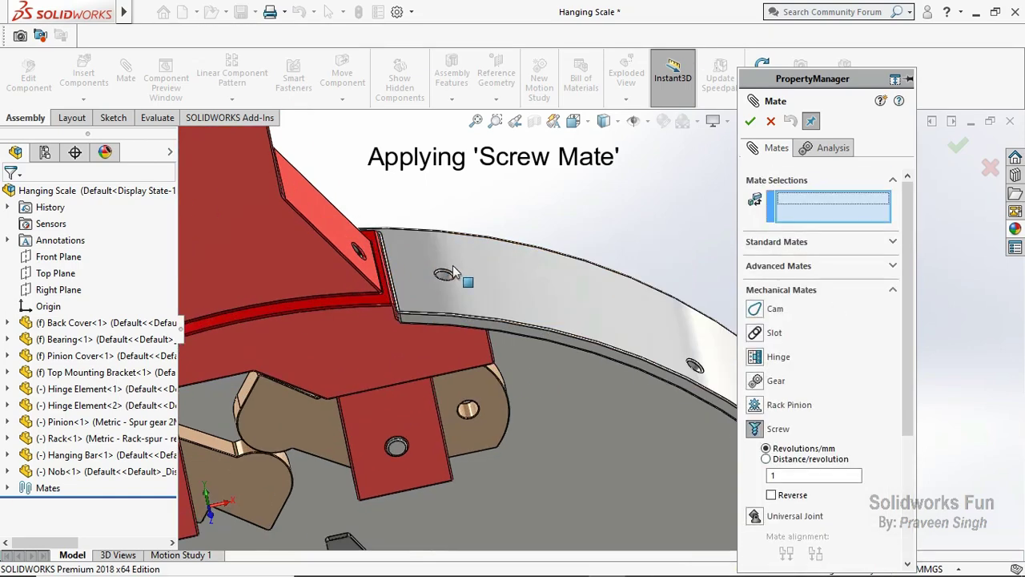
pyautogui.scroll(2, 443, 278)
pyautogui.click(443, 278)
pyautogui.scroll(2, 691, 340)
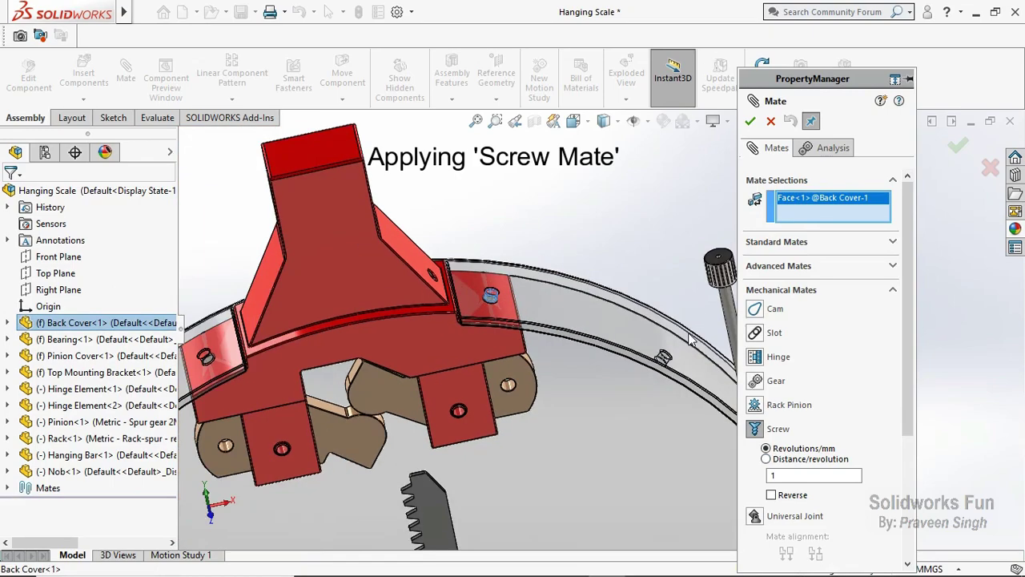
pyautogui.click(727, 313)
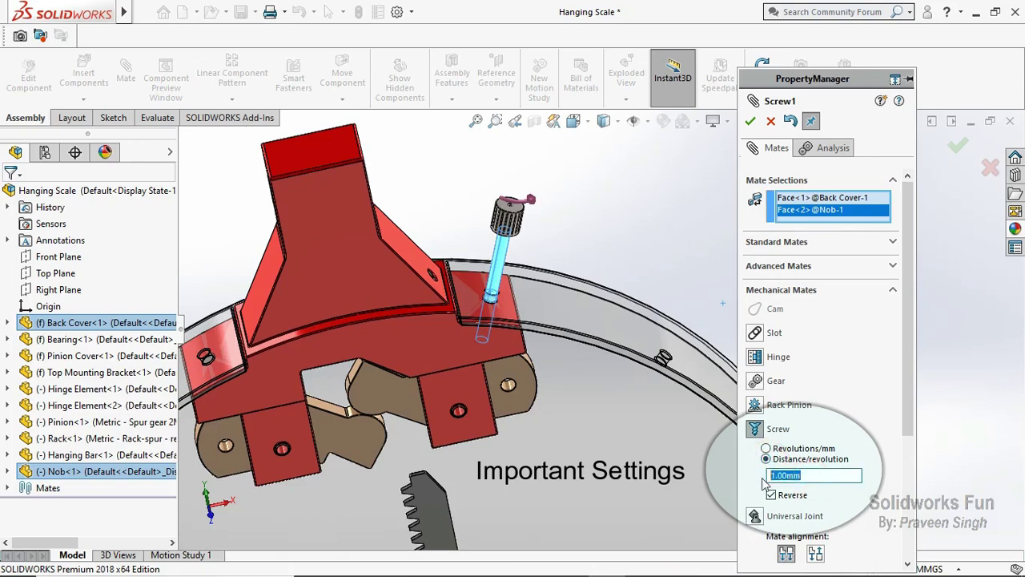
pyautogui.write('5')
pyautogui.click(850, 129)
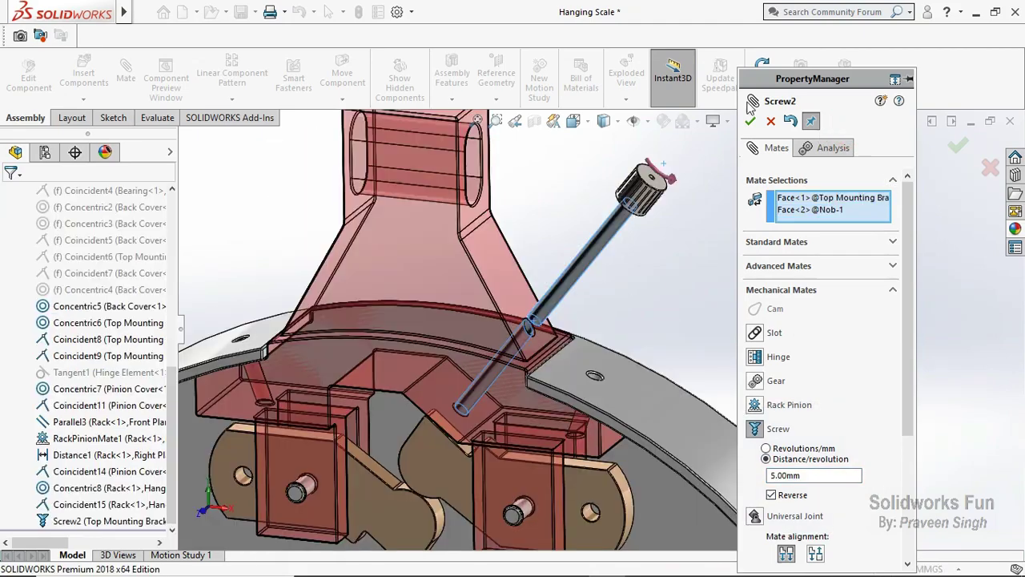
pyautogui.click(750, 120)
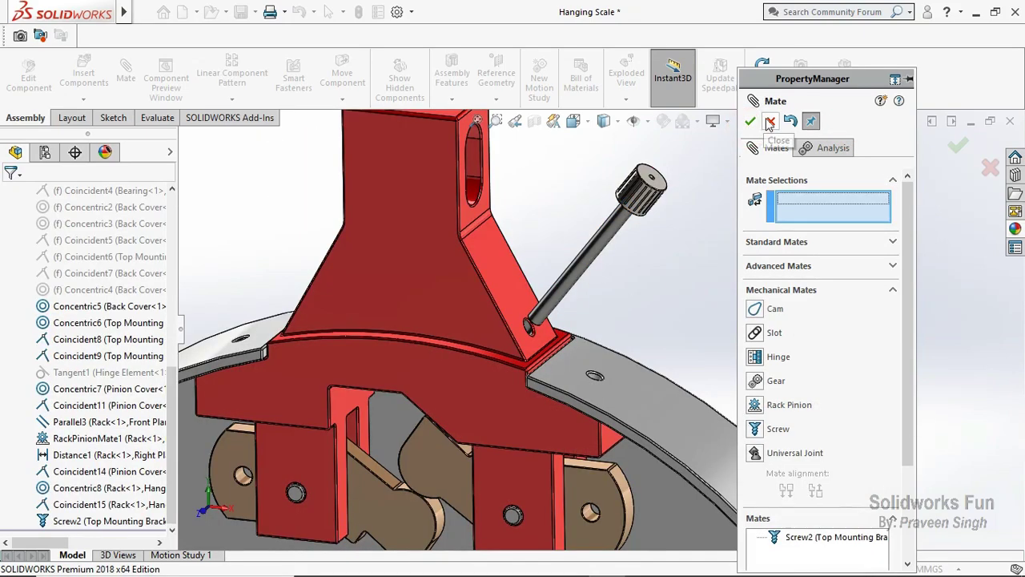
# Turn the knob along its screw and switch the display to Hidden Lines Visible
pyautogui.click(749, 120)
pyautogui.moveTo(651, 206); pyautogui.dragTo(657, 183)
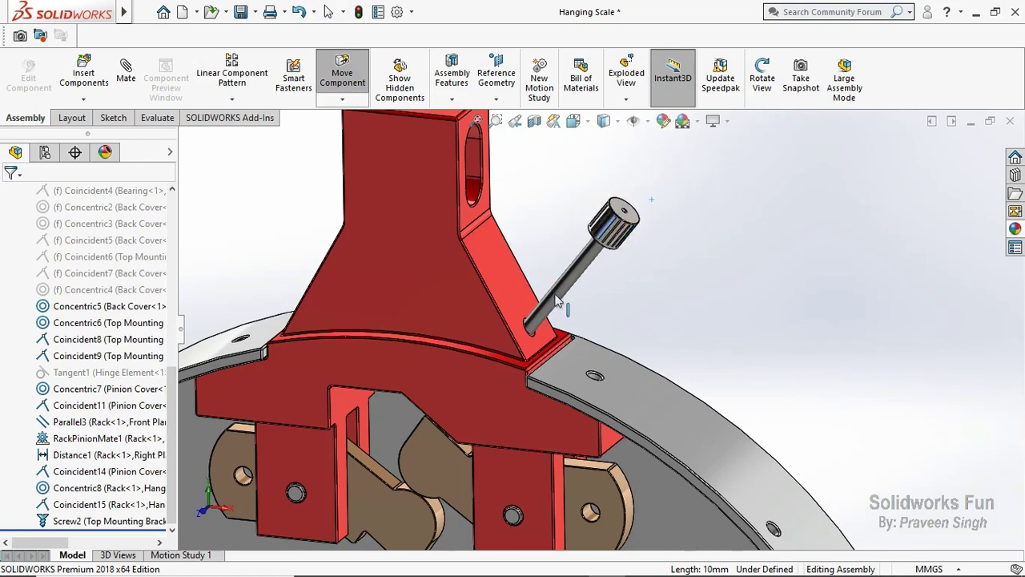
pyautogui.moveTo(628, 324)
pyautogui.mouseDown()
pyautogui.moveTo(512, 261)
pyautogui.moveTo(662, 362)
pyautogui.mouseUp()
pyautogui.click(640, 153)
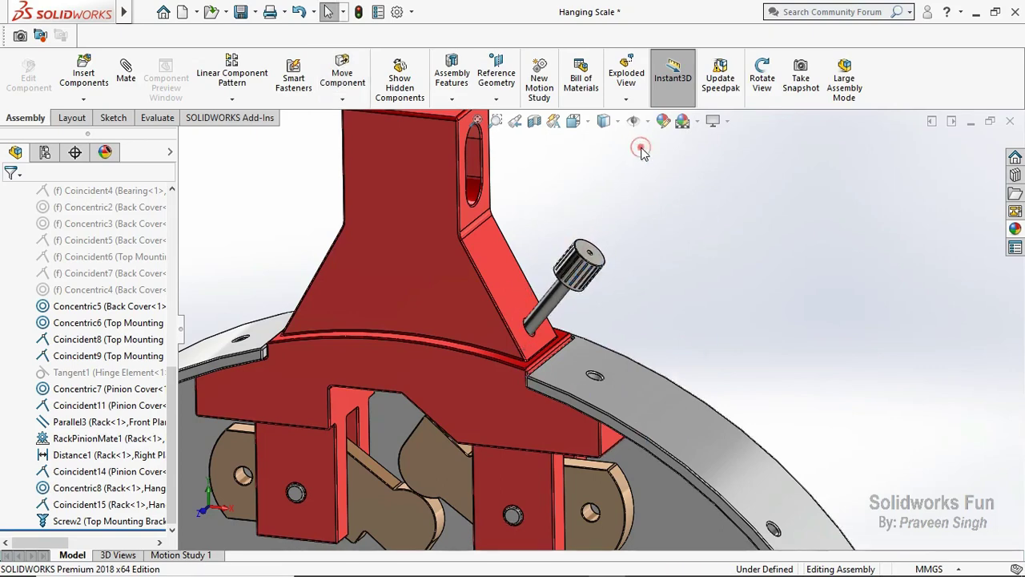
pyautogui.click(618, 123)
pyautogui.click(607, 201)
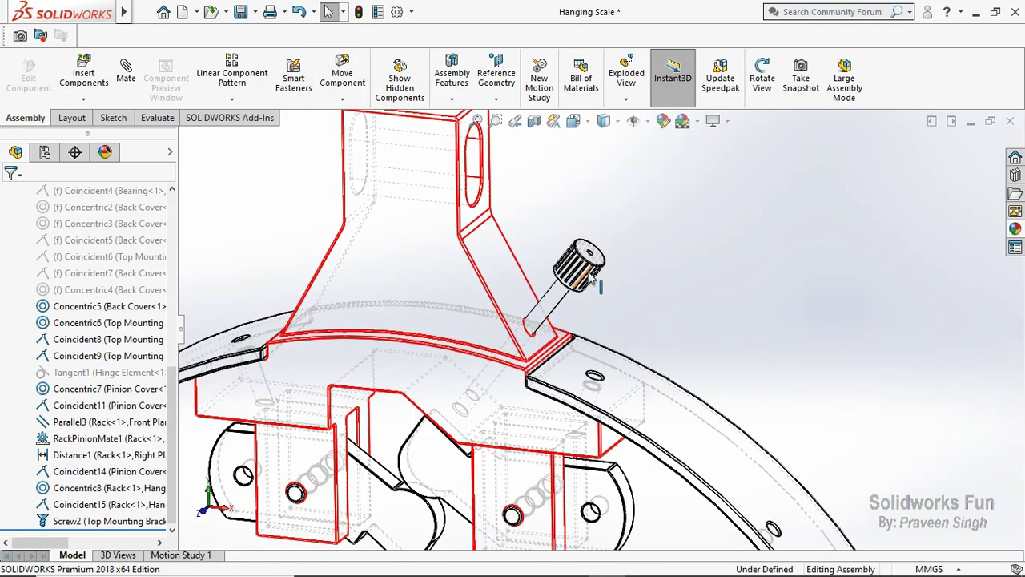
# Wind the knob further down its thread, then restore Shaded With Edges display
pyautogui.moveTo(593, 281)
pyautogui.mouseDown()
pyautogui.moveTo(518, 271)
pyautogui.moveTo(619, 269)
pyautogui.mouseUp()
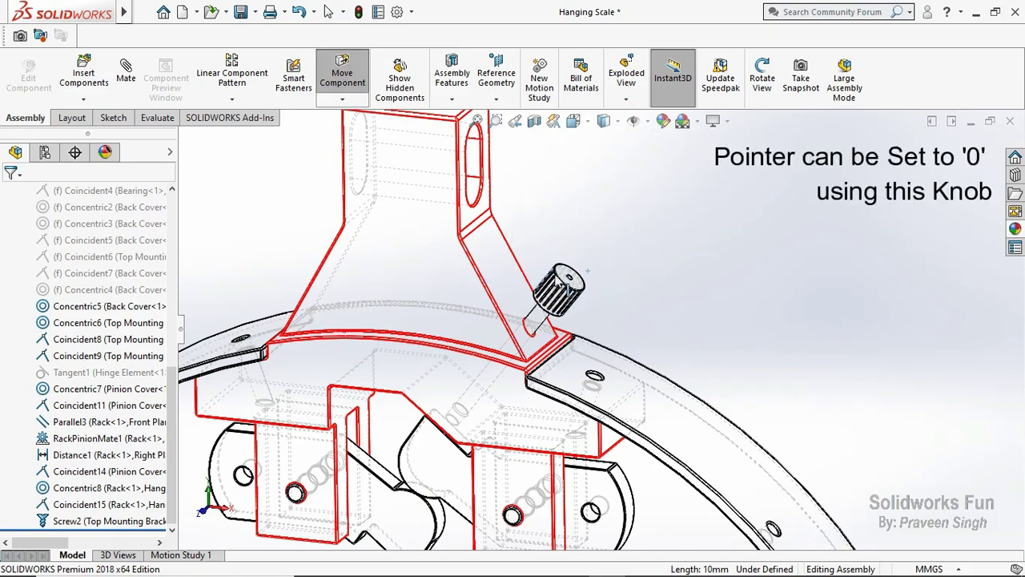
pyautogui.moveTo(567, 290)
pyautogui.mouseDown()
pyautogui.moveTo(617, 201)
pyautogui.moveTo(561, 264)
pyautogui.moveTo(626, 221)
pyautogui.mouseUp()
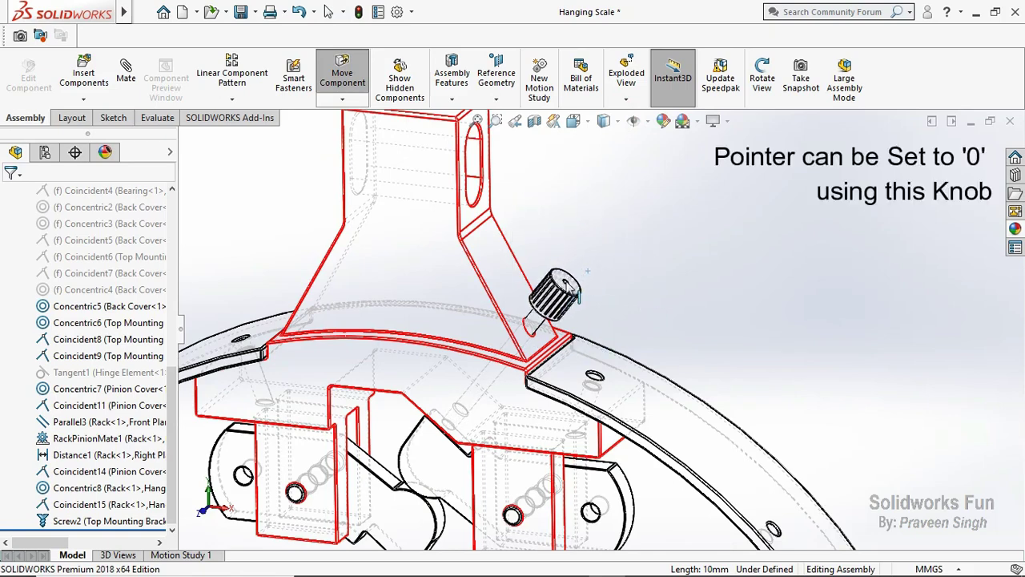
pyautogui.press('Escape')
pyautogui.click(604, 121)
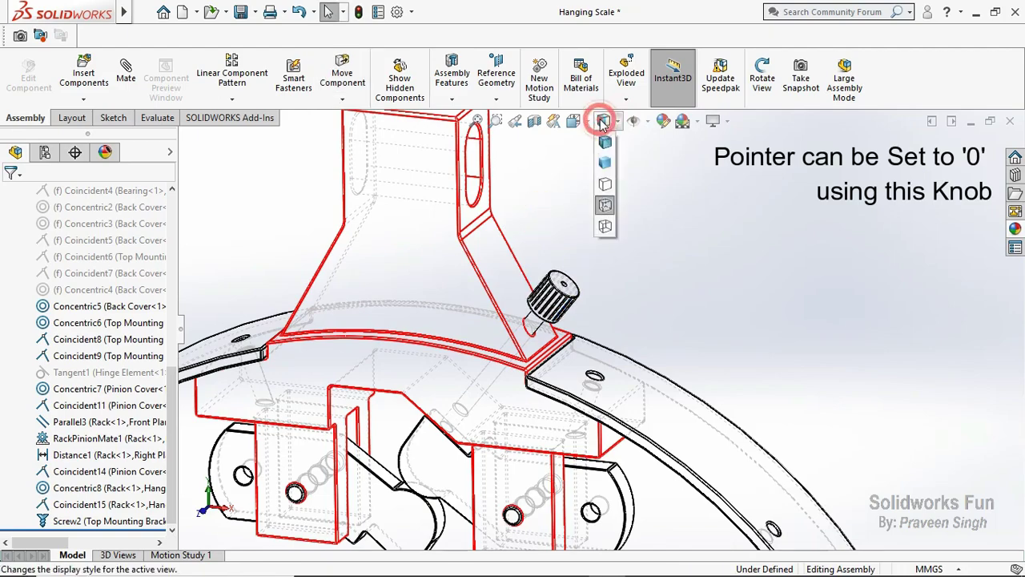
pyautogui.click(606, 145)
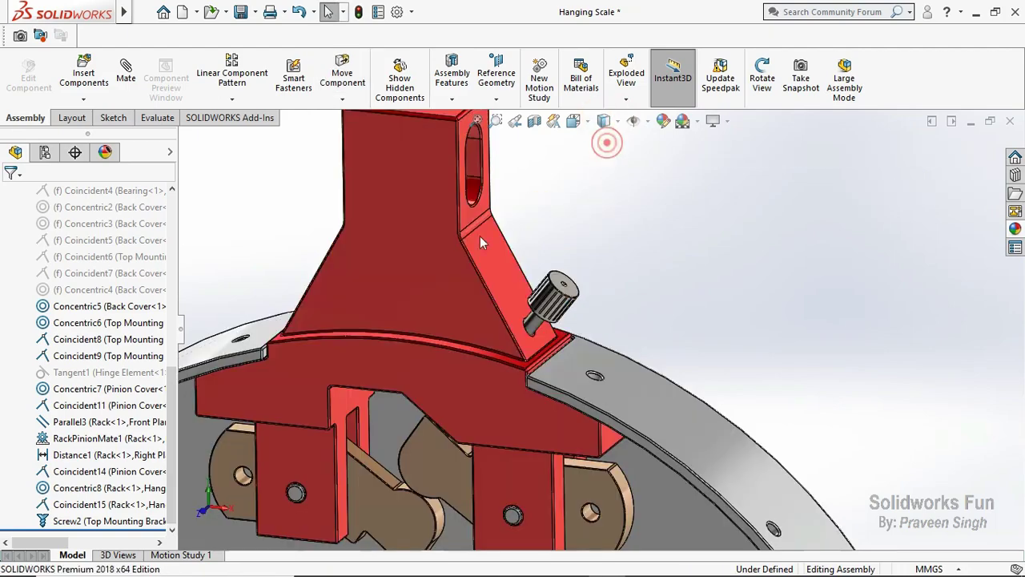
# In Front view, move the knob tip right up to the hinge element without intersecting it
pyautogui.click(204, 518)
pyautogui.scroll(-3, 417, 472)
pyautogui.scroll(-3, 469, 462)
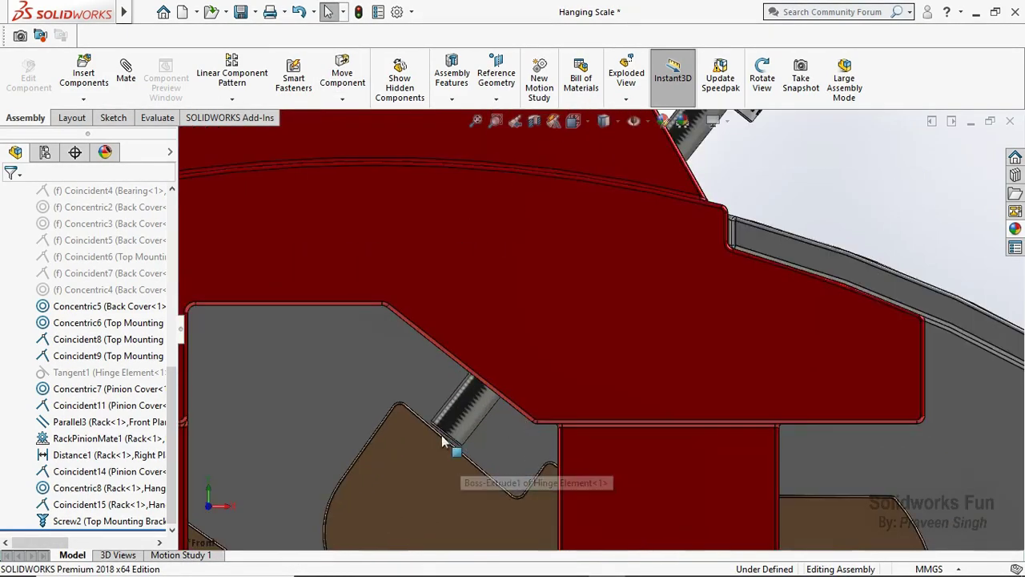
pyautogui.scroll(-3, 457, 448)
pyautogui.scroll(-2, 476, 435)
pyautogui.moveTo(511, 412)
pyautogui.mouseDown()
pyautogui.moveTo(405, 346)
pyautogui.moveTo(430, 366)
pyautogui.mouseUp()
pyautogui.press('Escape')
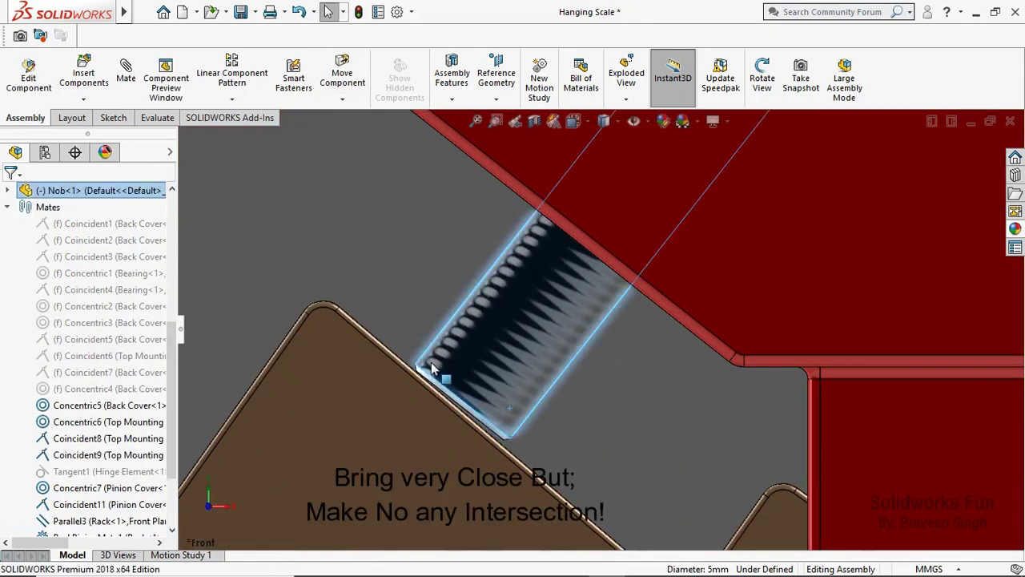
pyautogui.scroll(-3, 454, 398)
pyautogui.scroll(-2, 561, 344)
pyautogui.moveTo(606, 320); pyautogui.dragTo(582, 319)
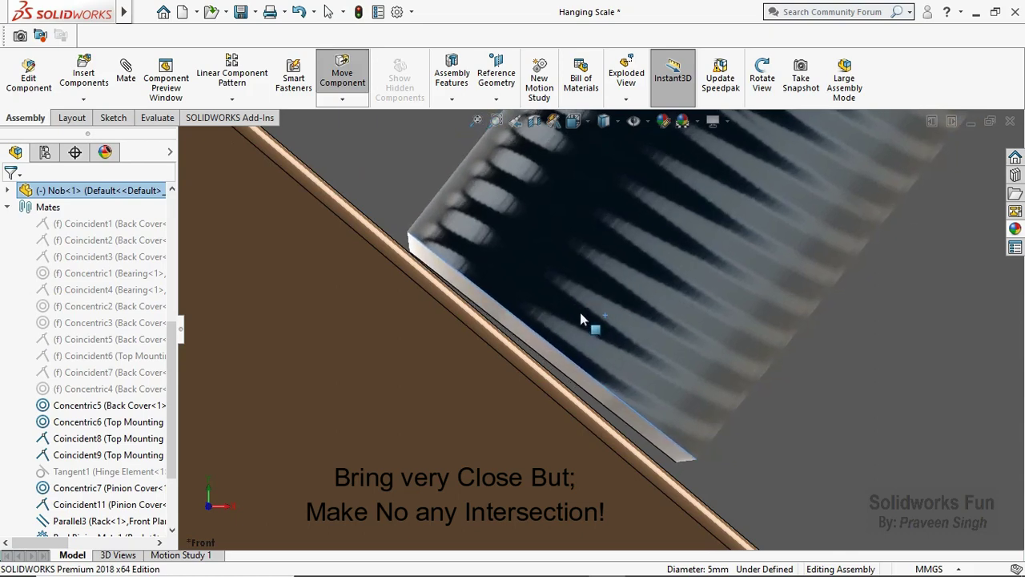
pyautogui.press('Escape')
# Clear the selection, collapse the mates list, and save and rebuild the Hanging Scale assembly
pyautogui.scroll(2, 609, 324)
pyautogui.scroll(3, 618, 313)
pyautogui.scroll(3, 647, 313)
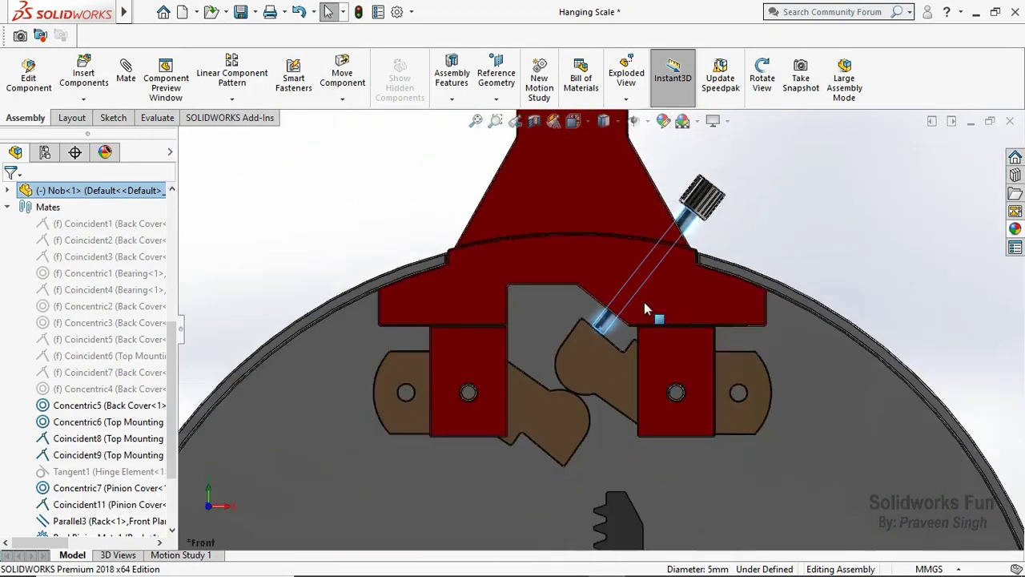
pyautogui.scroll(1, 647, 310)
pyautogui.click(812, 245)
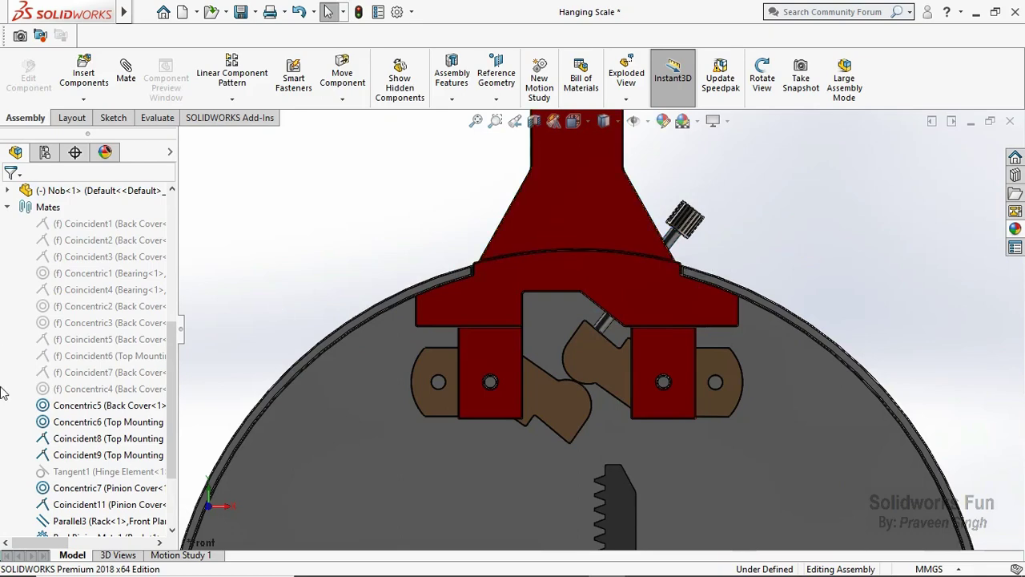
pyautogui.scroll(5, 2, 392)
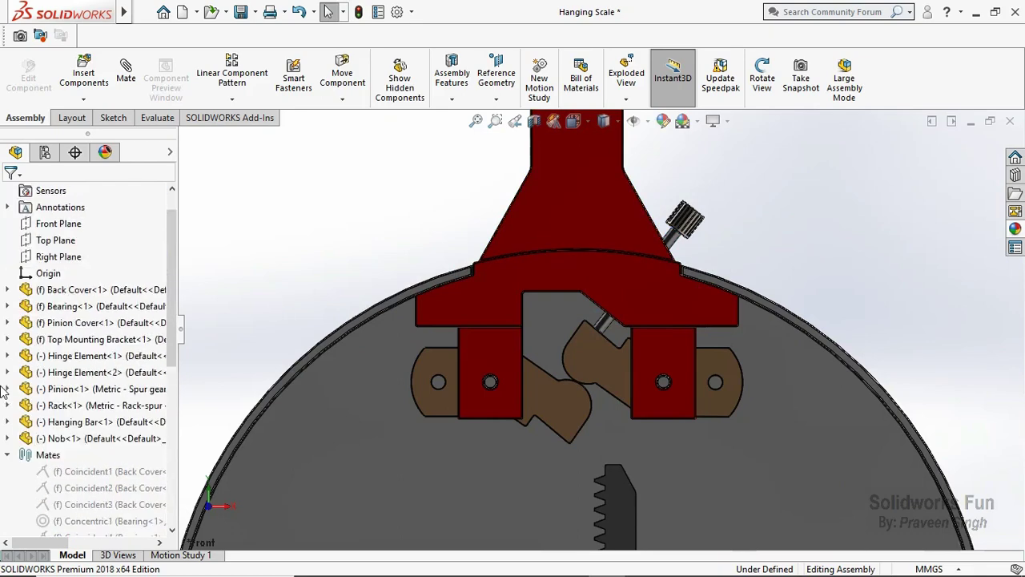
pyautogui.click(7, 455)
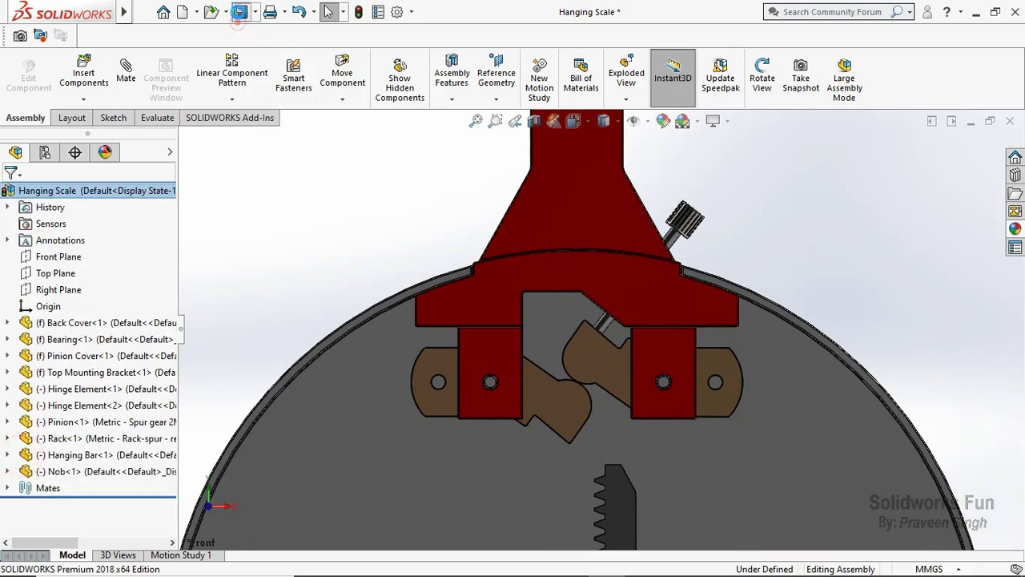
pyautogui.click(239, 11)
pyautogui.click(422, 232)
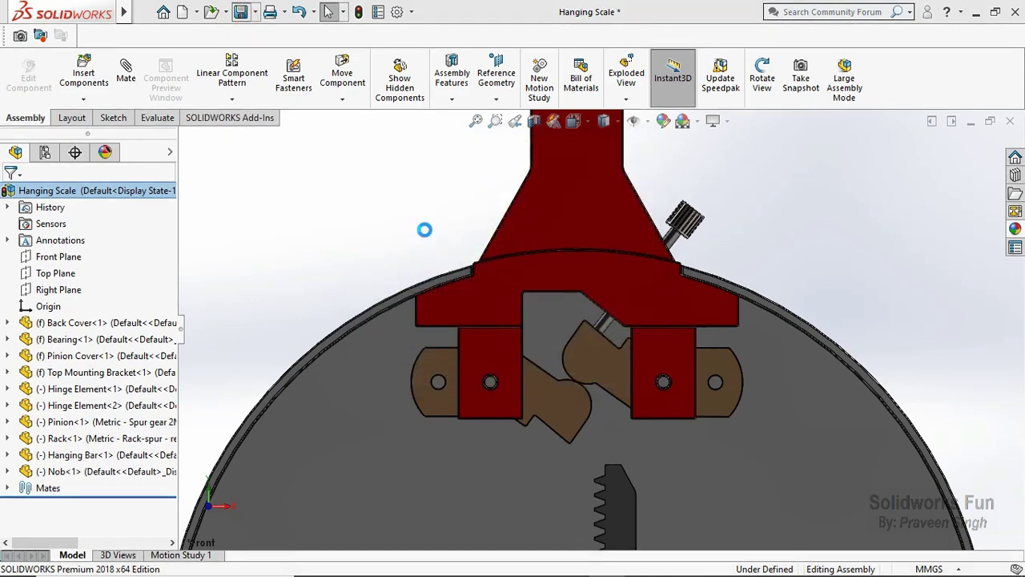
pyautogui.scroll(3, 473, 295)
pyautogui.scroll(2, 577, 391)
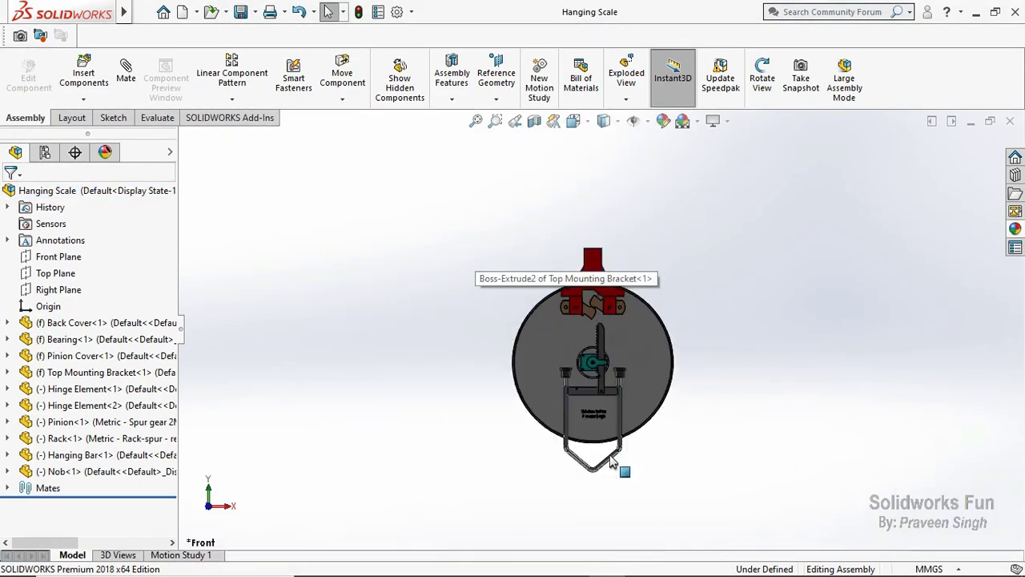
pyautogui.scroll(-2, 496, 264)
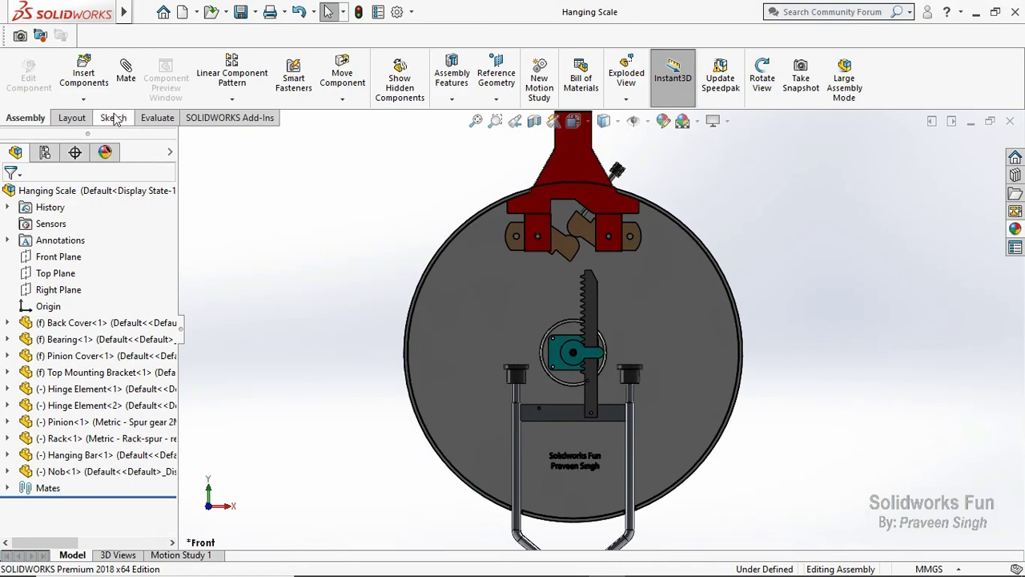
pyautogui.click(83, 99)
# Choose the Front Cover, Front Transparent Cover and Dial parts for insertion
pyautogui.click(104, 115)
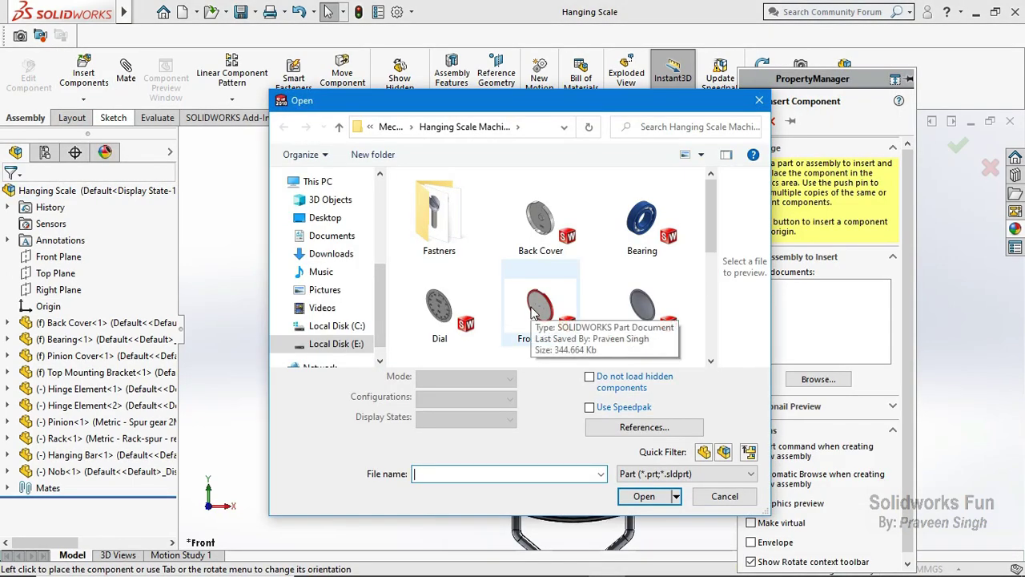
pyautogui.click(532, 312)
pyautogui.scroll(-1, 532, 314)
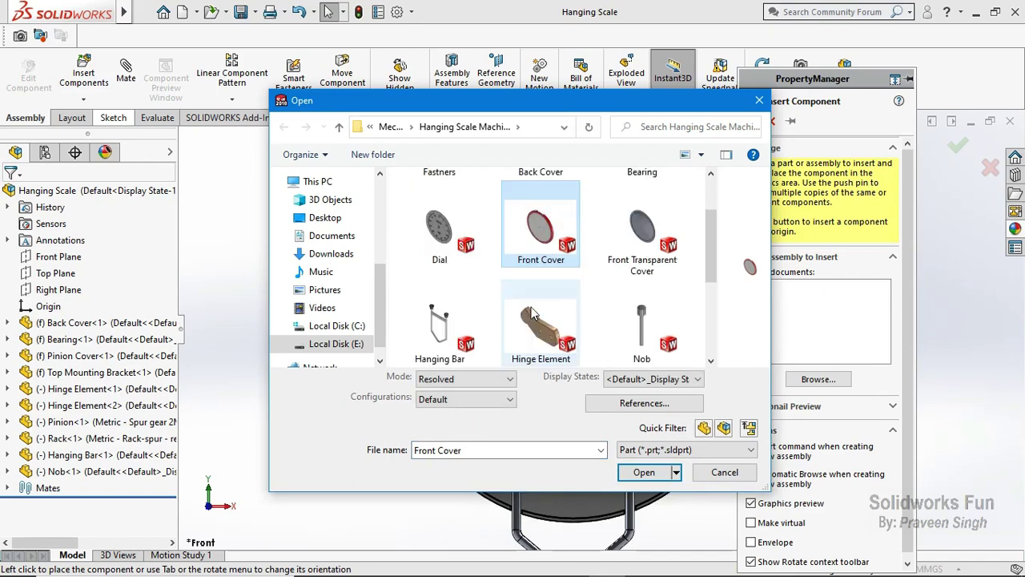
pyautogui.keyDown('ctrl'); pyautogui.click(606, 271); pyautogui.keyUp('ctrl')
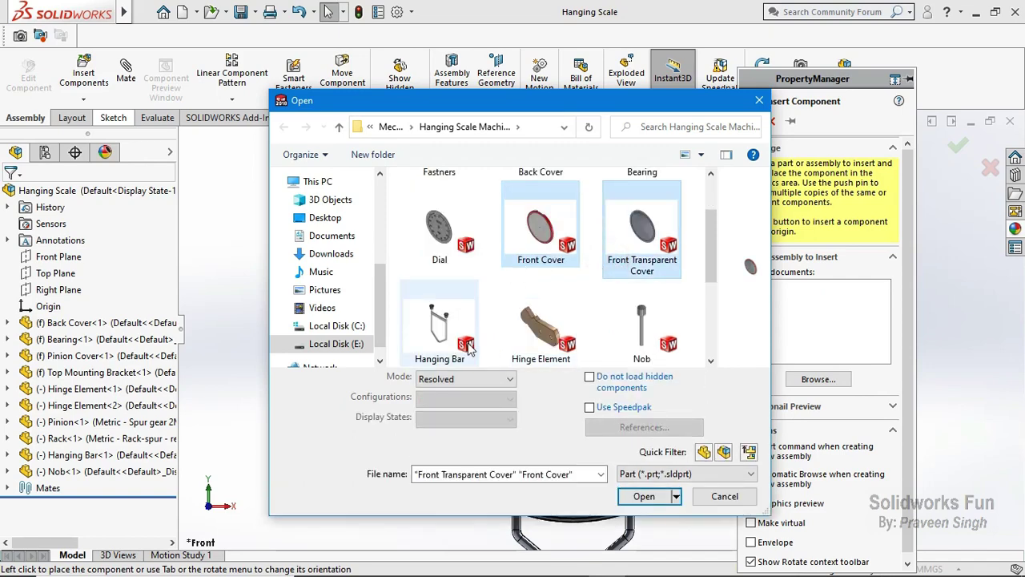
pyautogui.scroll(-1, 490, 276)
pyautogui.scroll(-1, 506, 289)
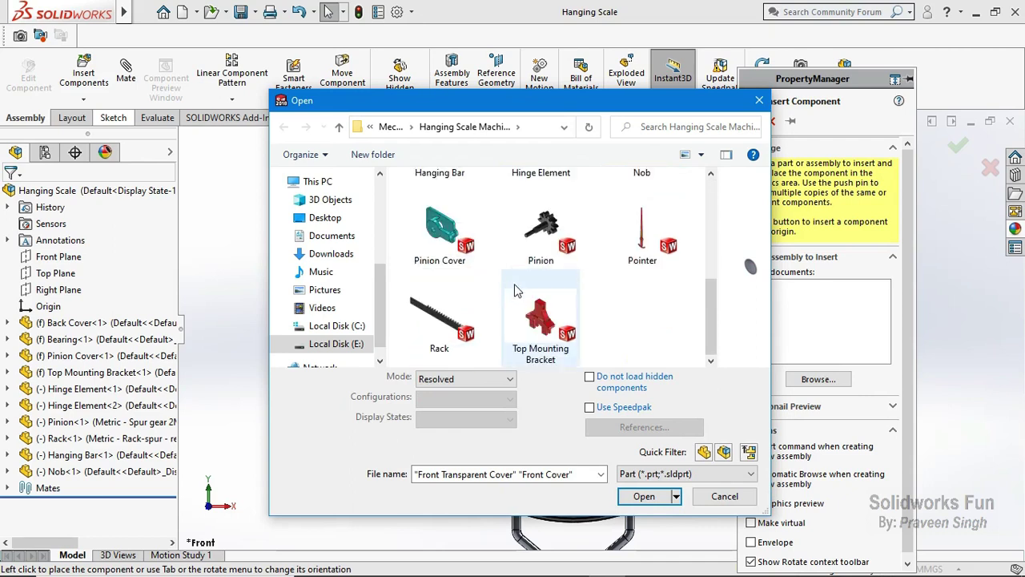
pyautogui.scroll(2, 502, 280)
pyautogui.scroll(1, 502, 280)
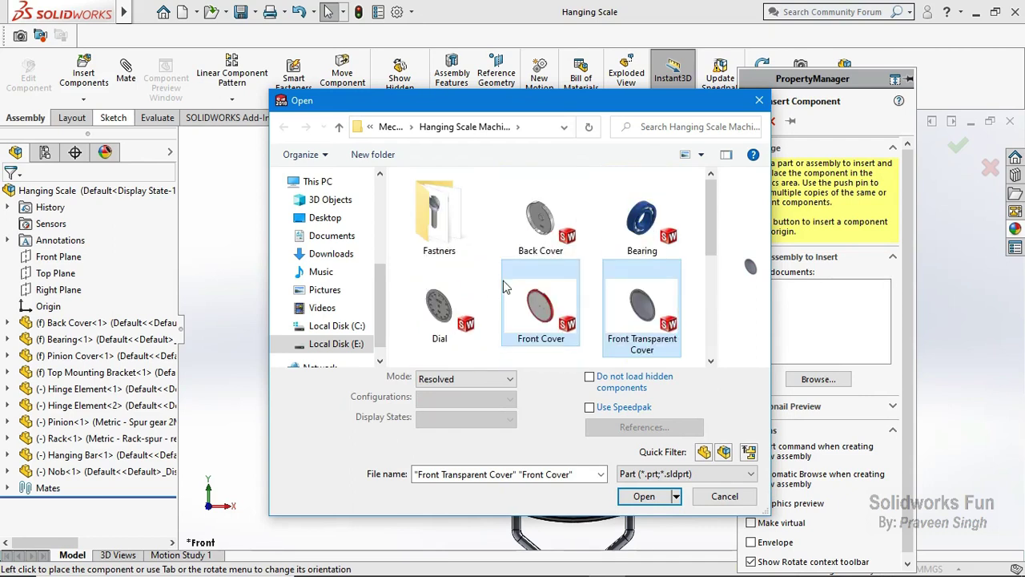
pyautogui.keyDown('ctrl'); pyautogui.click(439, 303); pyautogui.keyUp('ctrl')
# Place the Dial left of the scale, the Front Cover above it, and the transparent cover below
pyautogui.click(649, 496)
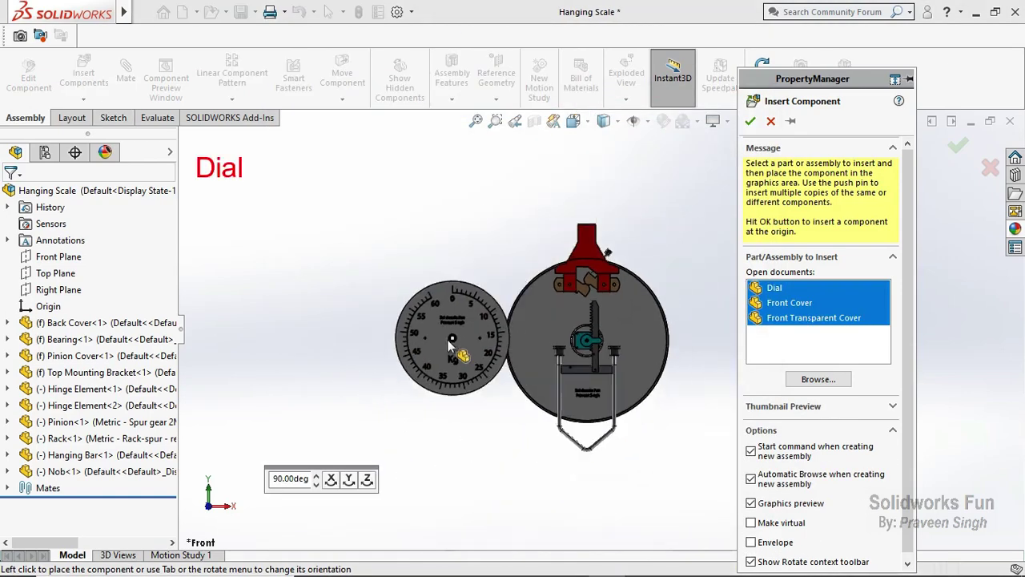
pyautogui.click(240, 321)
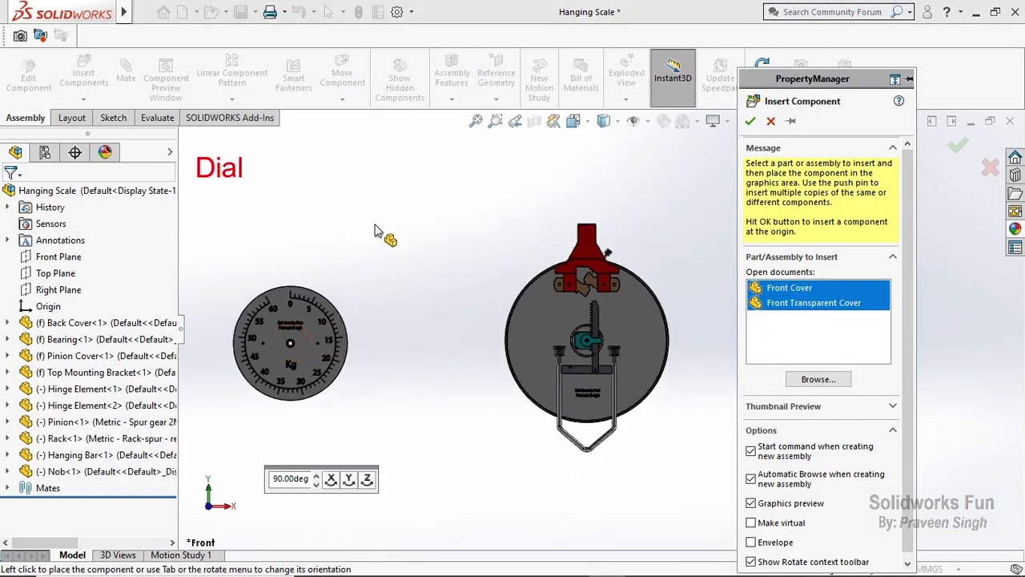
pyautogui.click(406, 228)
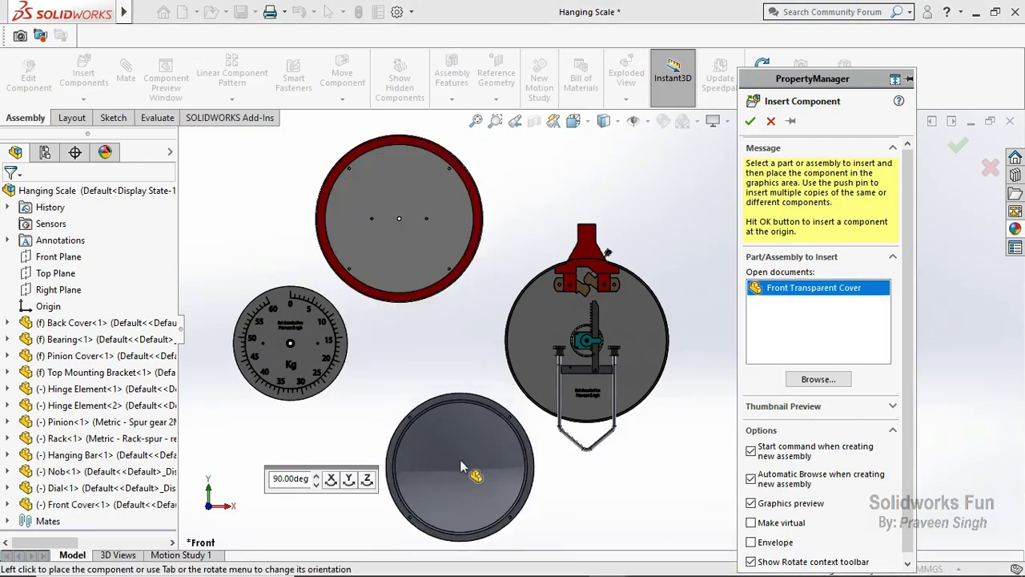
pyautogui.click(427, 439)
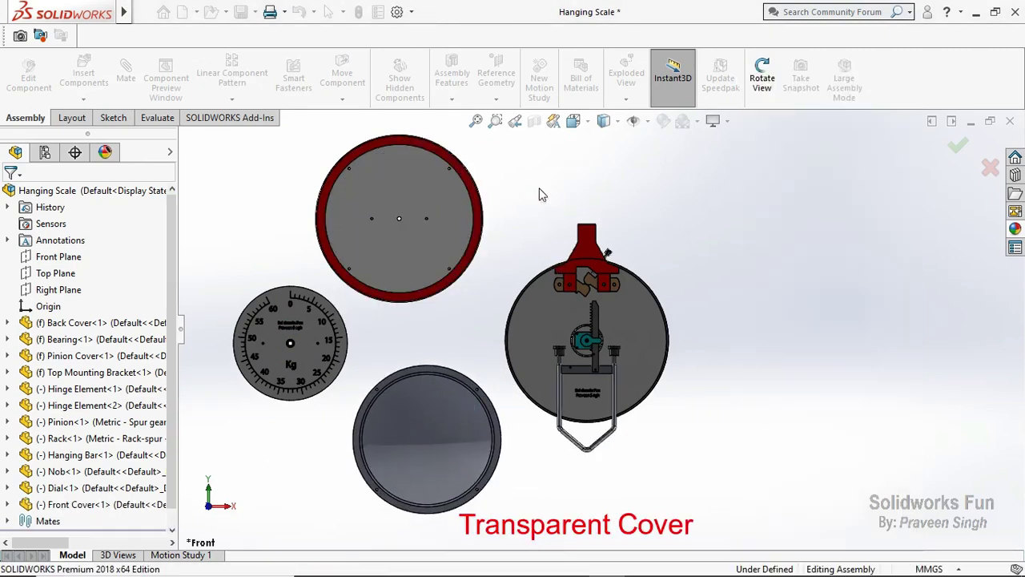
# Orbit to an angled 3D view and hide the Front Transparent Cover
pyautogui.rightClick(540, 192)
pyautogui.click(583, 244)
pyautogui.rightClick(542, 176)
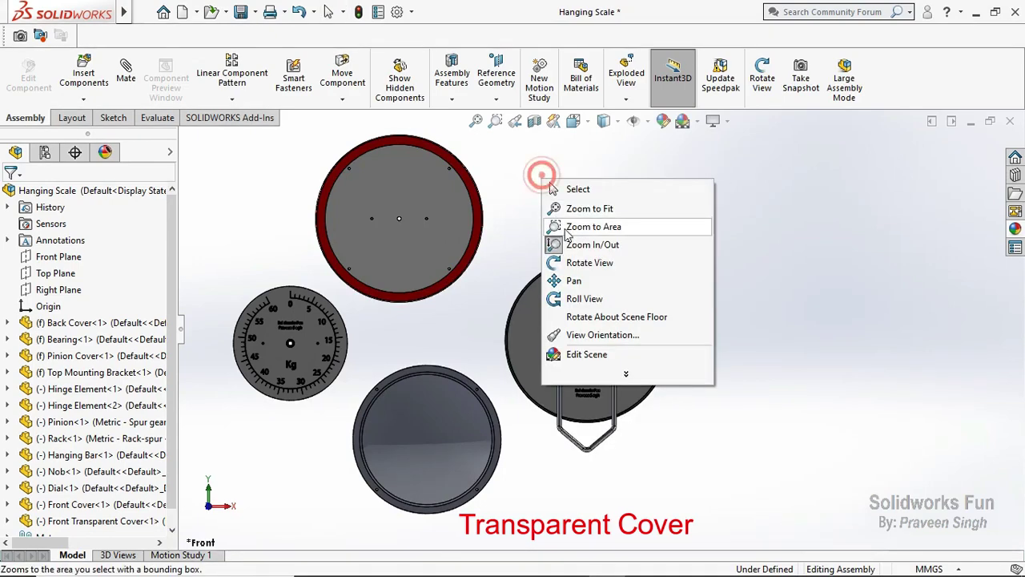
pyautogui.click(569, 200)
pyautogui.moveTo(569, 208)
pyautogui.mouseDown()
pyautogui.moveTo(646, 303)
pyautogui.moveTo(627, 273)
pyautogui.mouseUp()
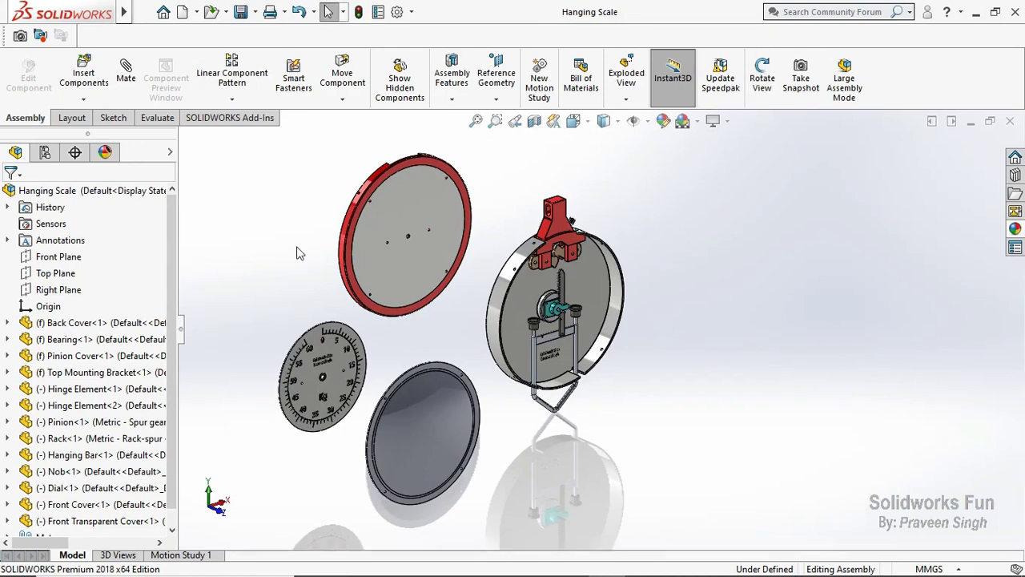
pyautogui.scroll(-3, 441, 416)
pyautogui.scroll(-3, 418, 388)
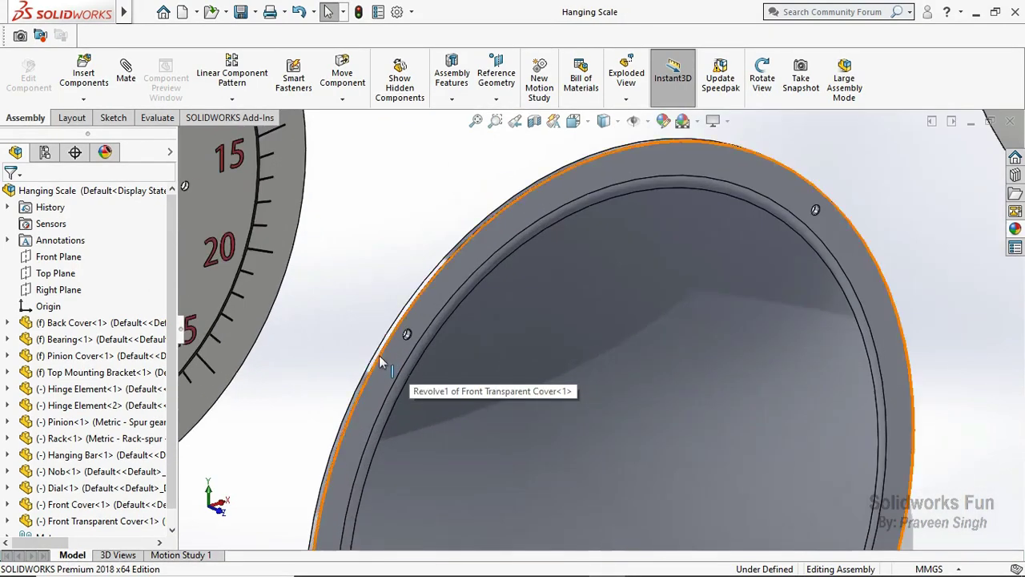
pyautogui.scroll(-2, 385, 367)
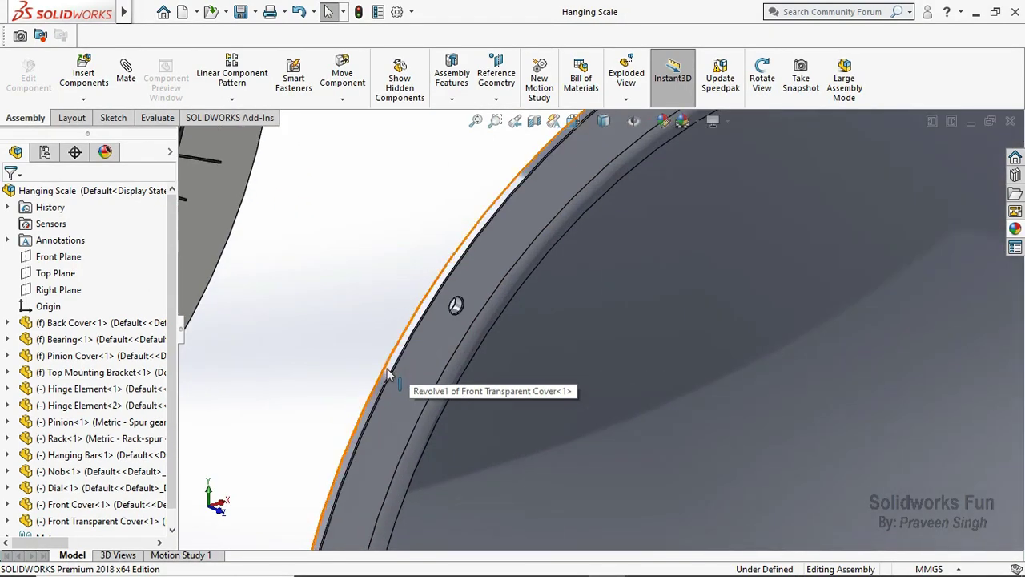
pyautogui.click(387, 373)
pyautogui.scroll(3, 651, 296)
pyautogui.scroll(3, 735, 235)
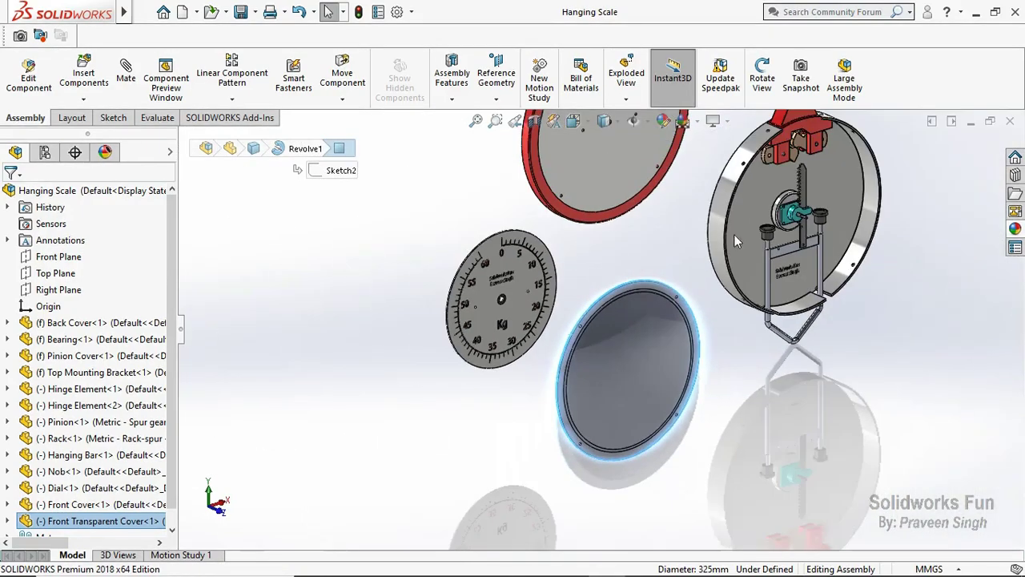
pyautogui.scroll(-2, 734, 235)
pyautogui.press('Tab')
# Select the Dial and orbit to view the parts at an angle
pyautogui.scroll(-5, 293, 463)
pyautogui.scroll(-2, 324, 403)
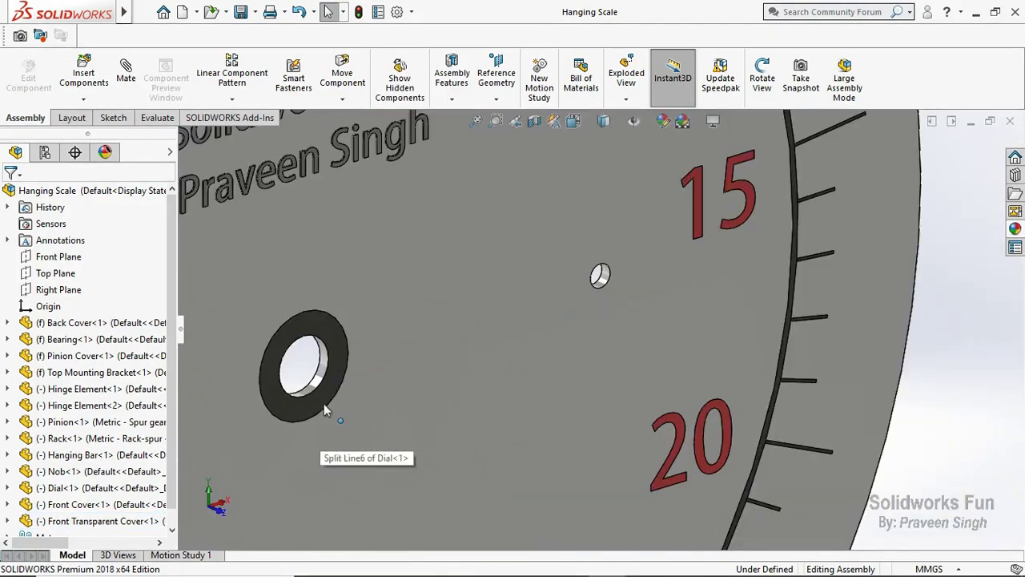
pyautogui.click(318, 385)
pyautogui.scroll(2, 605, 385)
pyautogui.moveTo(604, 386)
pyautogui.mouseDown(button='middle')
pyautogui.moveTo(657, 305)
pyautogui.moveTo(560, 258)
pyautogui.mouseUp(button='middle')
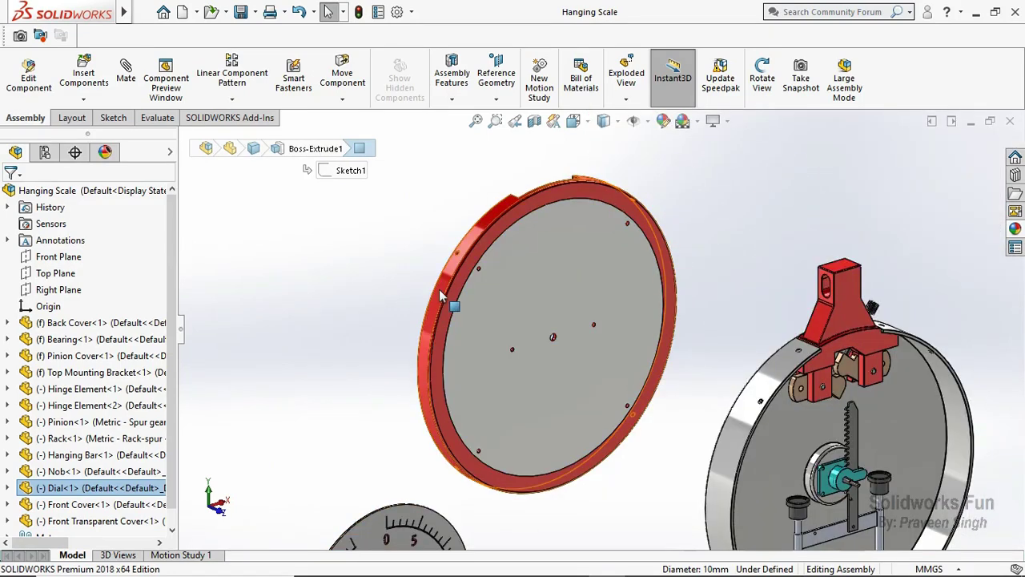
# Make the Dial concentric with the Front Cover and pull the cover aside
pyautogui.keyDown('ctrl'); pyautogui.click(446, 315); pyautogui.keyUp('ctrl')
pyautogui.click(541, 282)
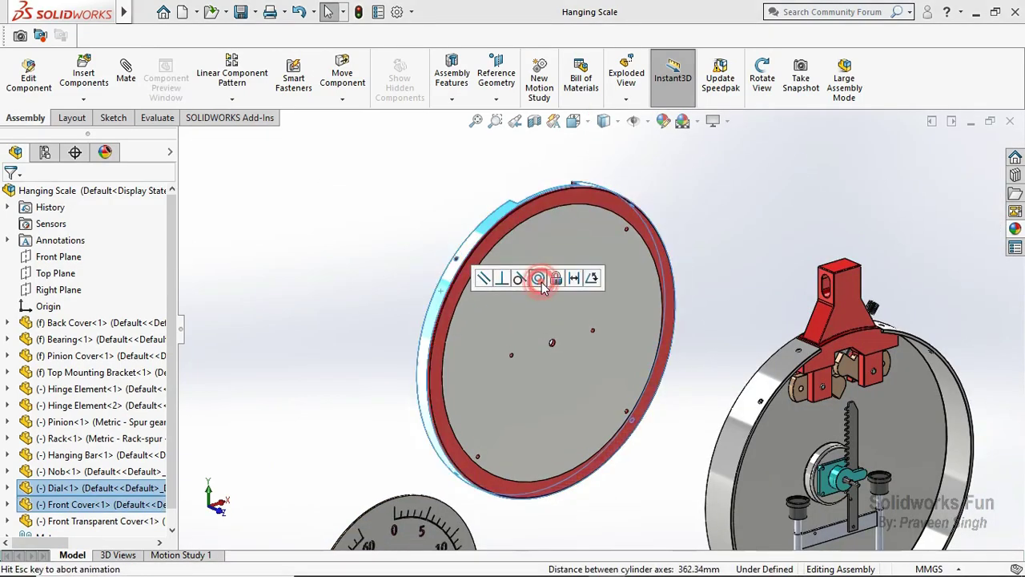
pyautogui.moveTo(481, 354); pyautogui.dragTo(361, 279)
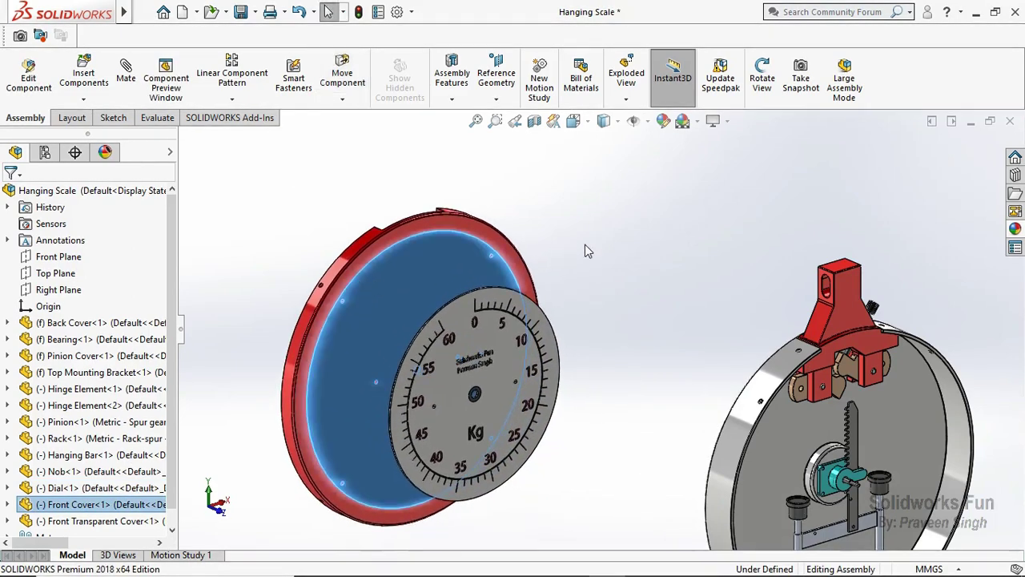
pyautogui.click(584, 244)
# Select the matching 4 mm hole edges on the Dial and Front Cover for a new mate
pyautogui.scroll(-3, 438, 360)
pyautogui.scroll(-2, 520, 321)
pyautogui.scroll(-3, 520, 321)
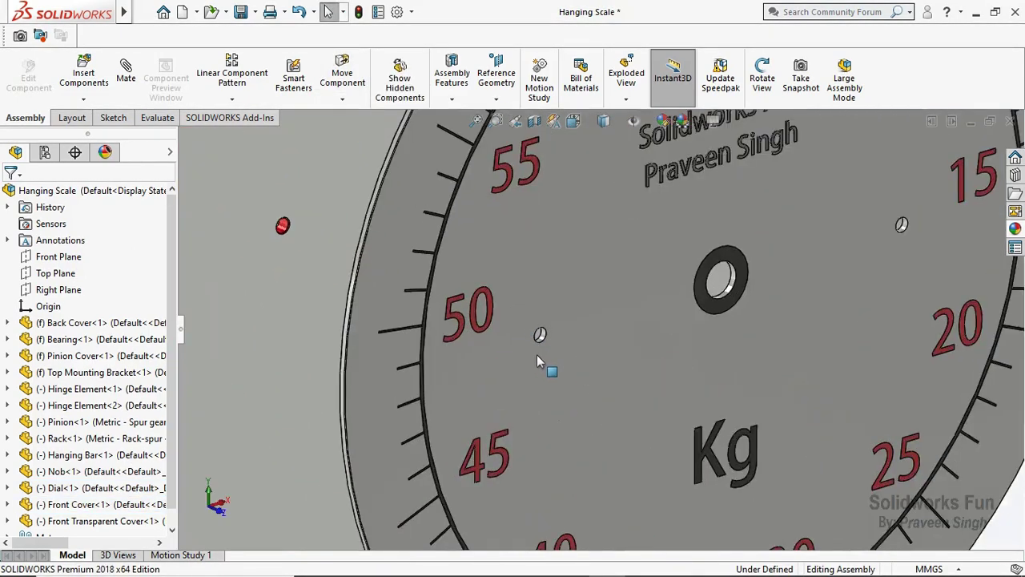
pyautogui.scroll(-2, 538, 336)
pyautogui.click(549, 332)
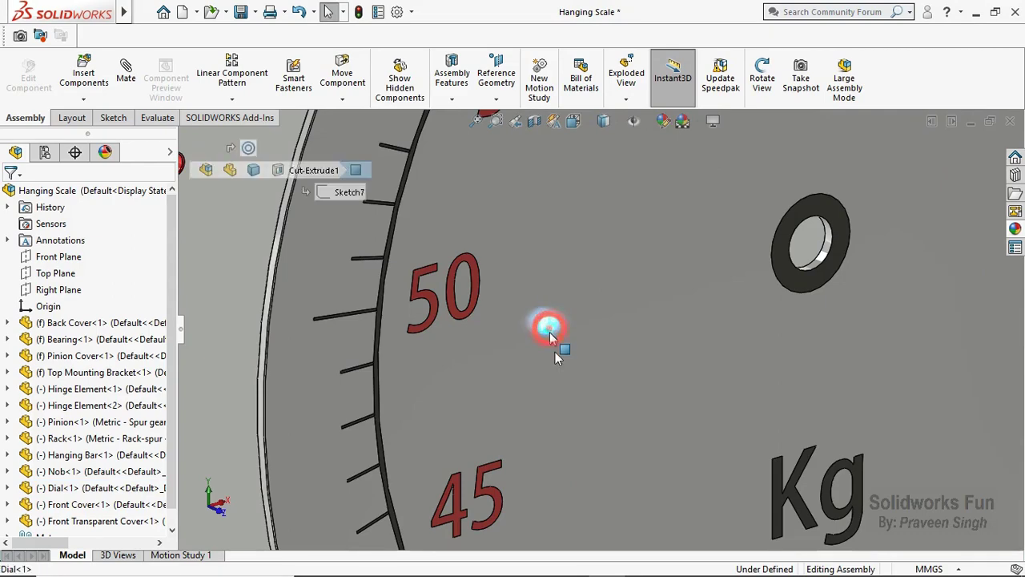
pyautogui.scroll(3, 561, 333)
pyautogui.scroll(-3, 441, 268)
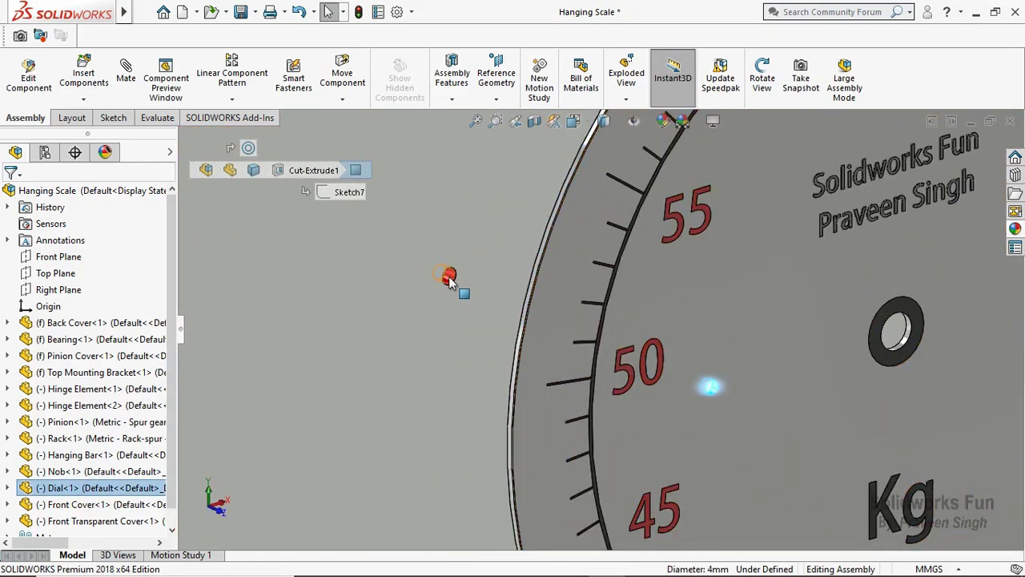
pyautogui.click(450, 277)
pyautogui.press('f')
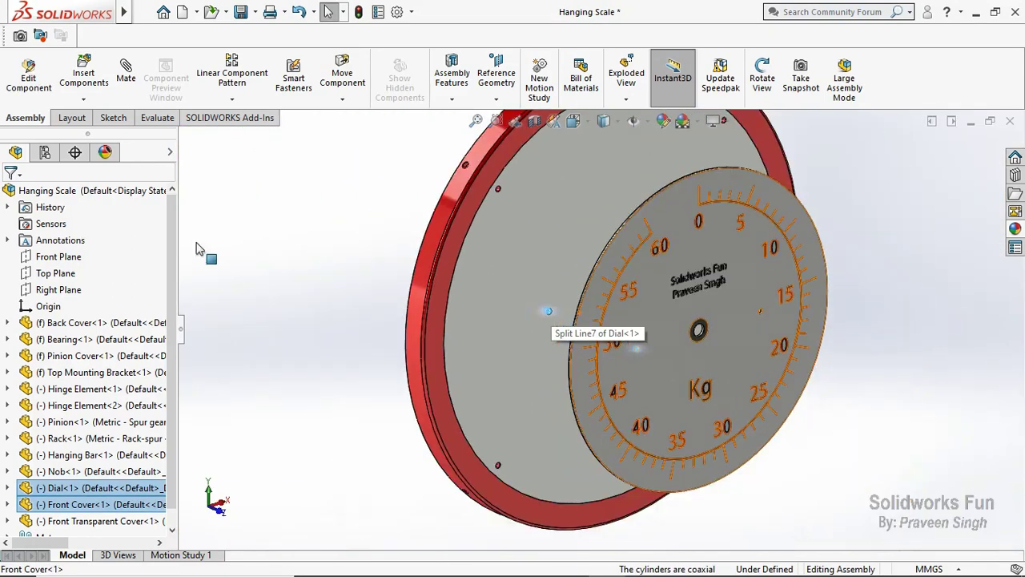
pyautogui.click(127, 73)
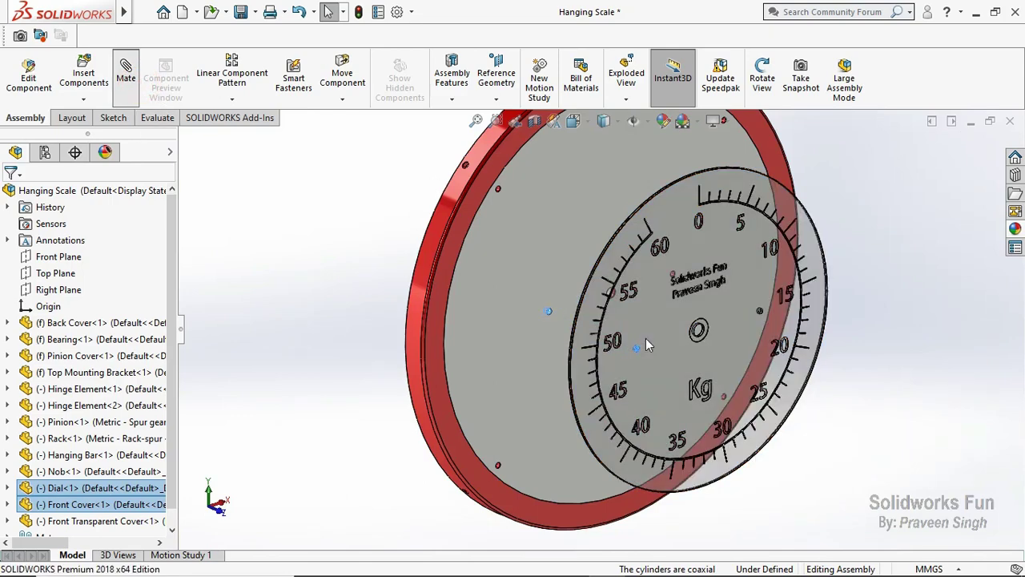
# Accept the hole alignment mate, then mate the dial's back face coincident with the front cover face
pyautogui.click(750, 121)
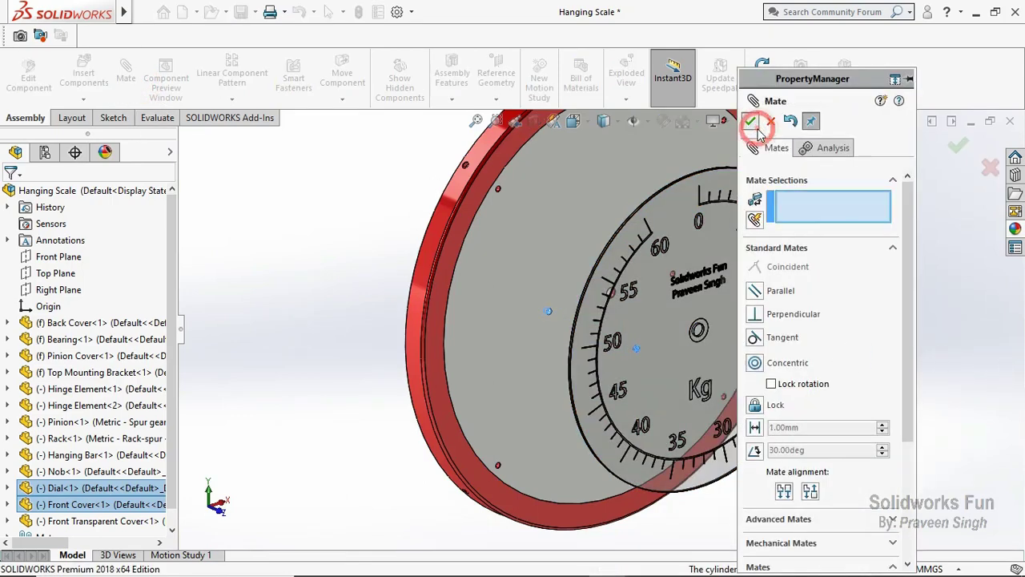
pyautogui.click(510, 208)
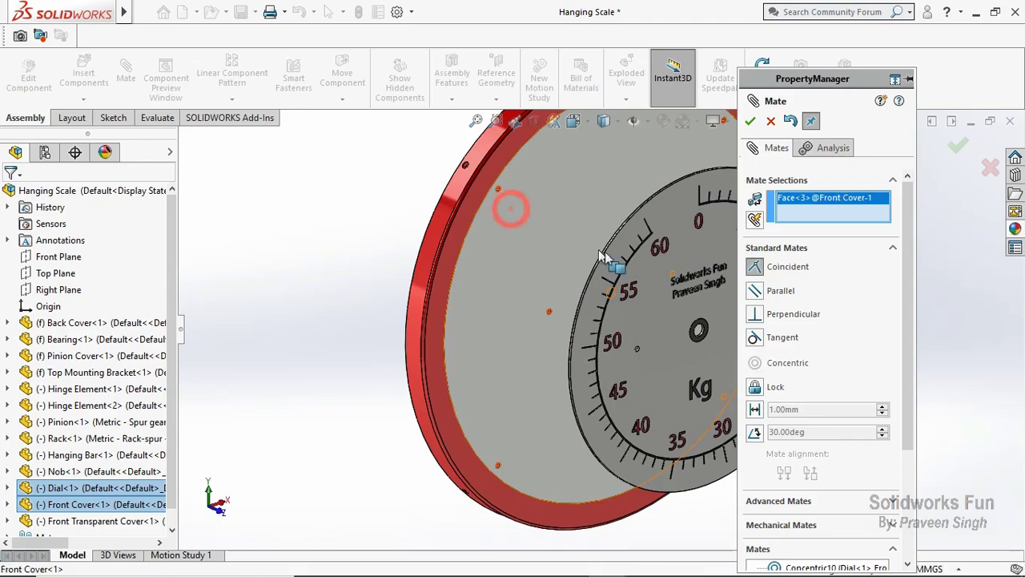
pyautogui.scroll(5, 608, 256)
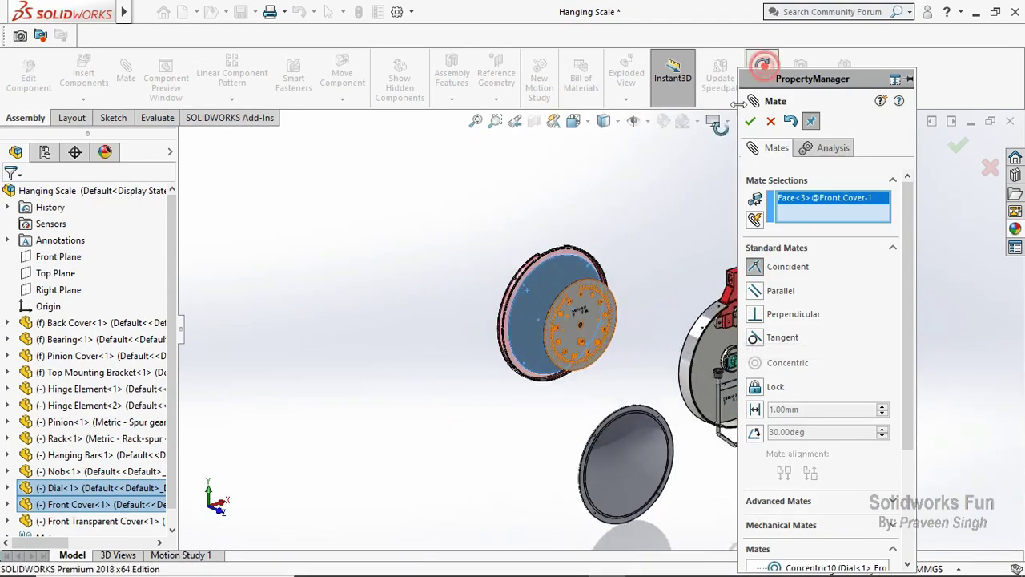
pyautogui.moveTo(633, 275); pyautogui.dragTo(713, 167, button='middle')
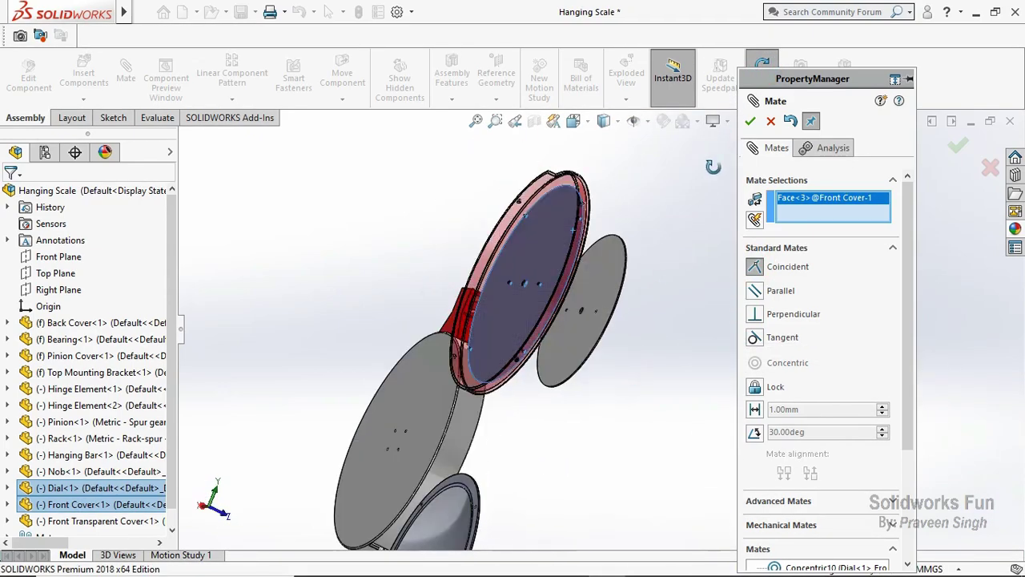
pyautogui.click(608, 256)
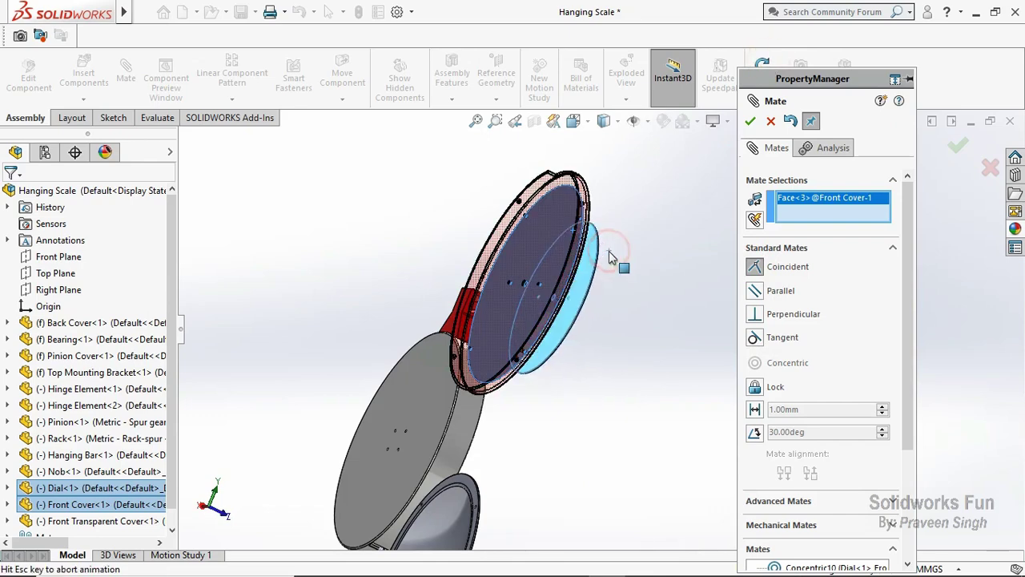
pyautogui.click(780, 217)
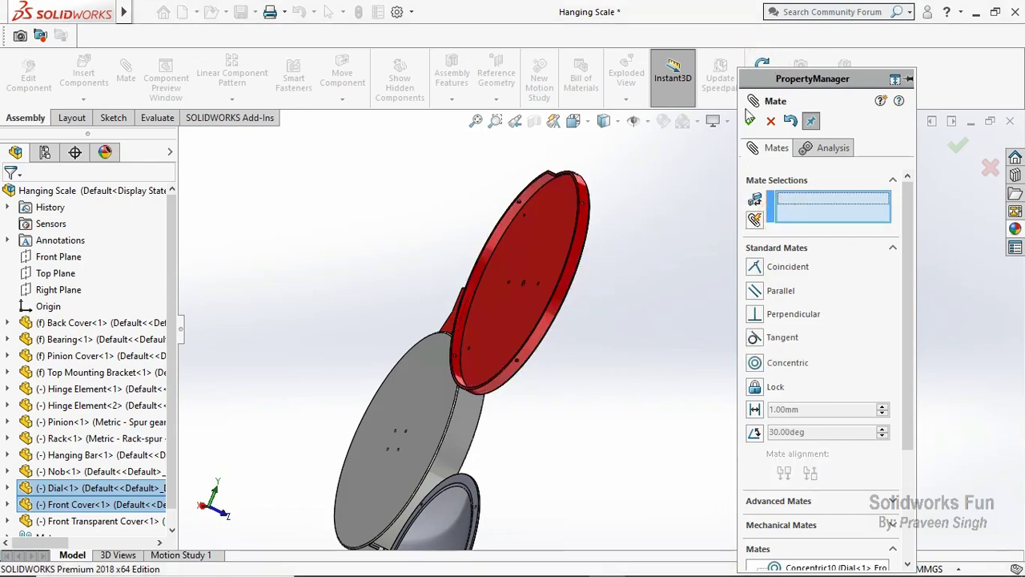
pyautogui.moveTo(629, 238)
pyautogui.mouseDown(button='middle')
pyautogui.moveTo(540, 222)
pyautogui.moveTo(612, 229)
pyautogui.moveTo(534, 231)
pyautogui.mouseUp(button='middle')
pyautogui.scroll(5, 592, 264)
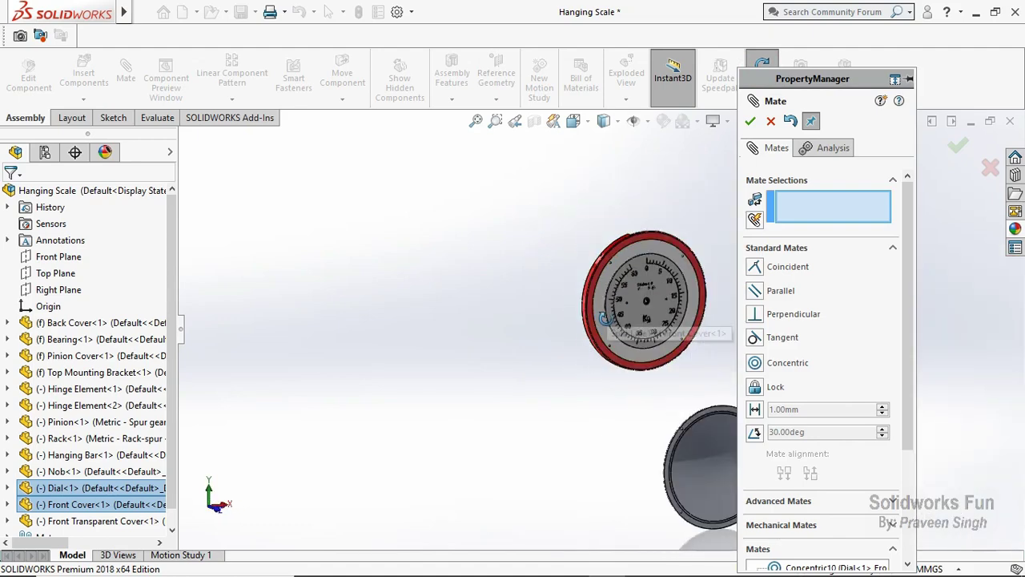
pyautogui.scroll(-3, 657, 329)
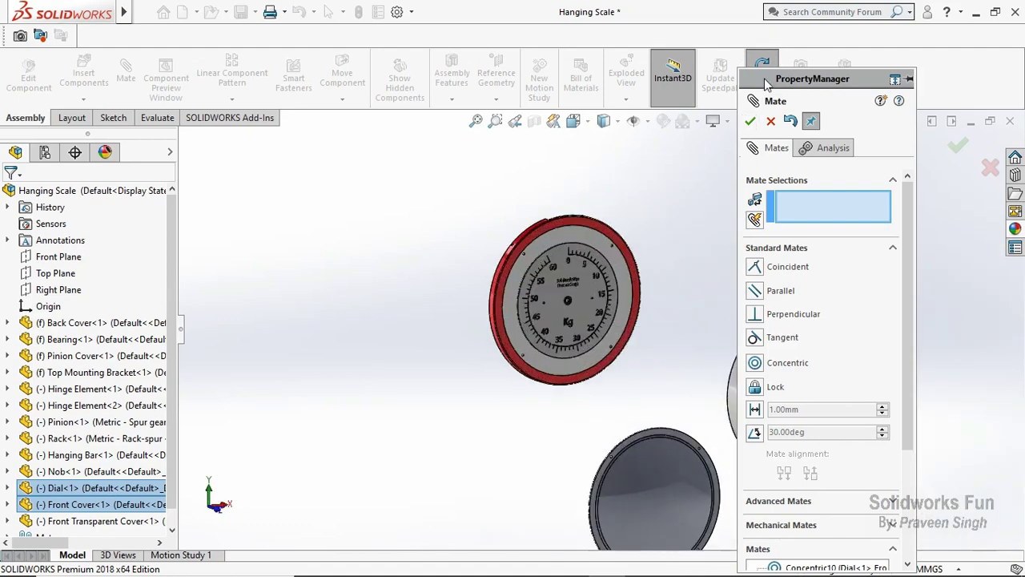
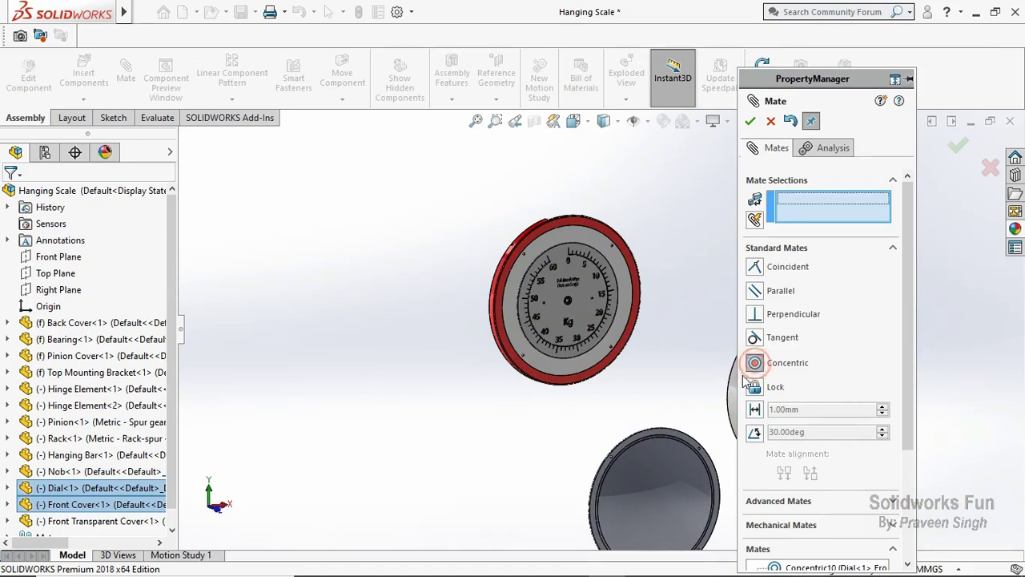
# Mate the transparent cover's rim face concentric to the matching face of the red front cover
pyautogui.scroll(-2, 646, 472)
pyautogui.scroll(-3, 565, 426)
pyautogui.scroll(-2, 565, 426)
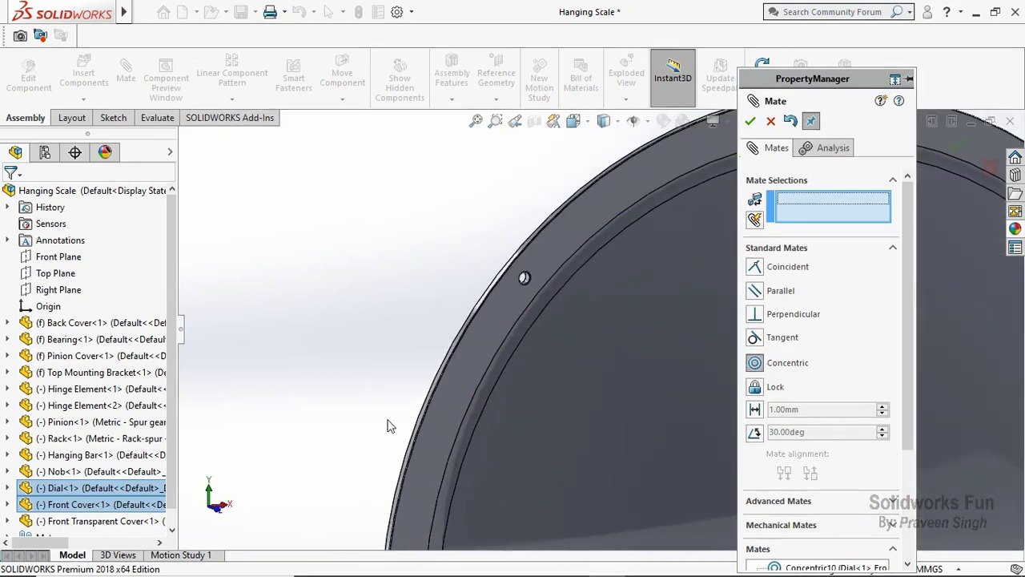
pyautogui.scroll(-2, 408, 427)
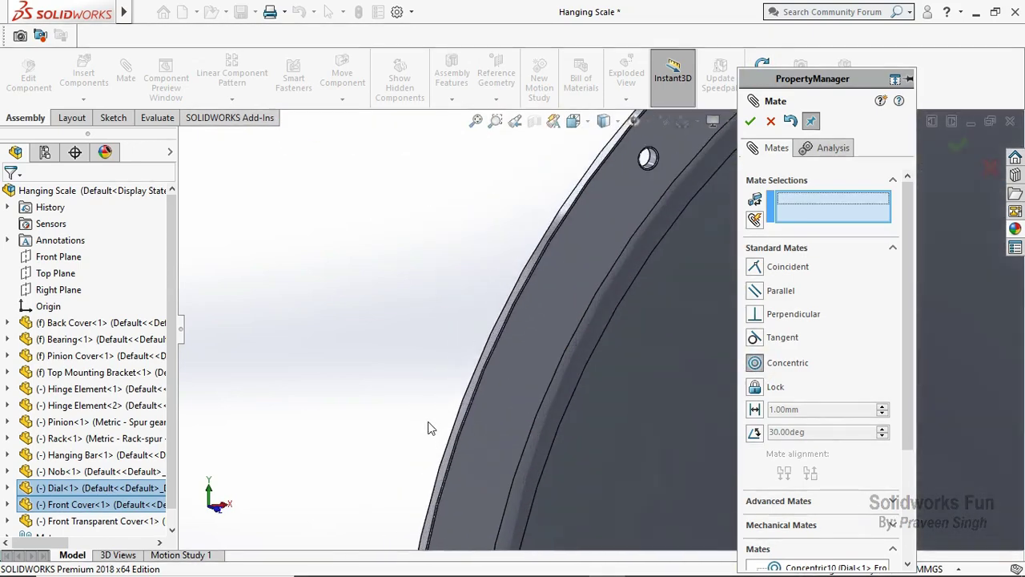
pyautogui.click(444, 464)
pyautogui.scroll(3, 435, 401)
pyautogui.scroll(2, 435, 400)
pyautogui.scroll(3, 680, 229)
pyautogui.scroll(-2, 538, 212)
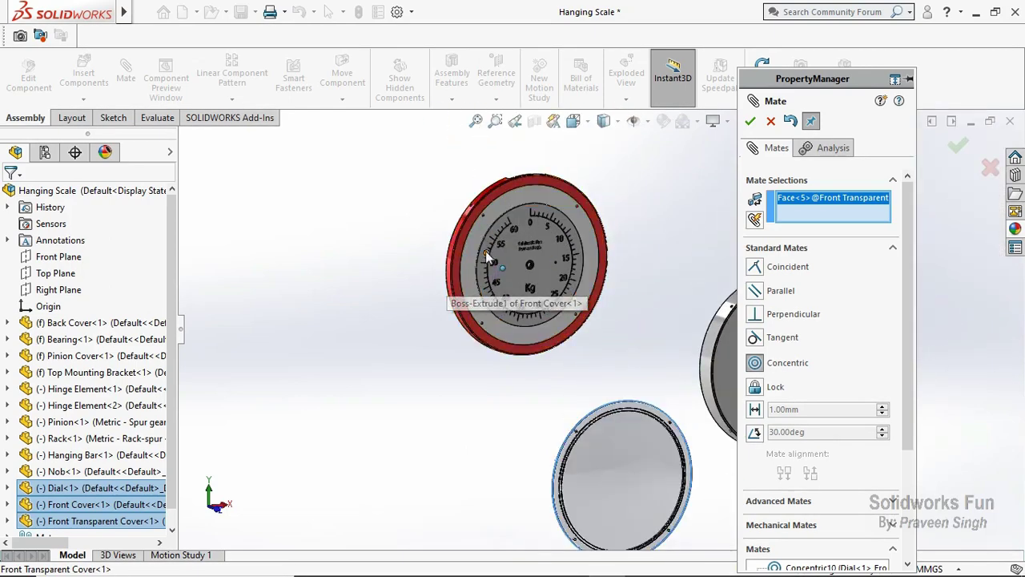
pyautogui.scroll(-3, 490, 324)
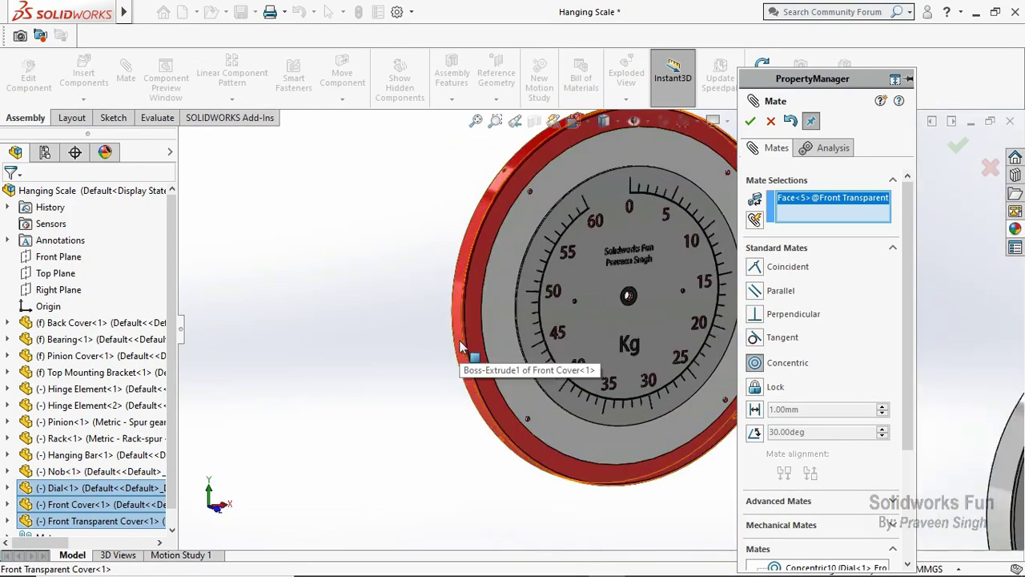
pyautogui.click(460, 346)
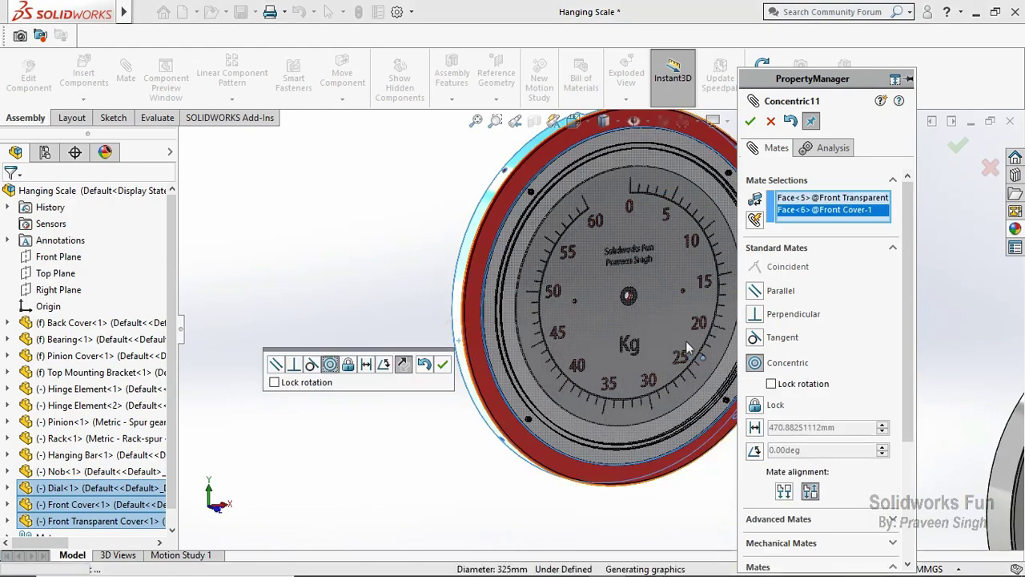
pyautogui.click(750, 122)
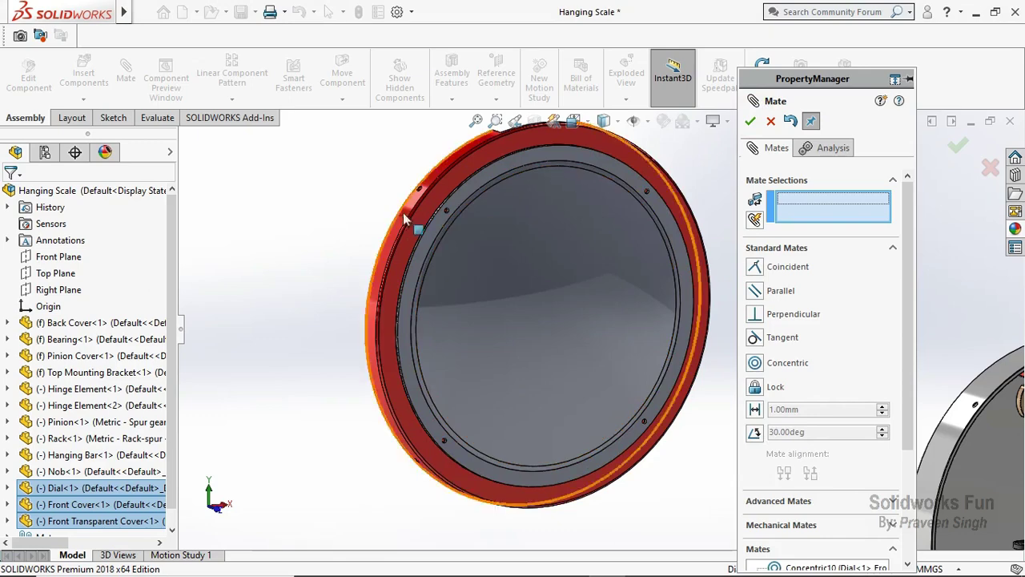
pyautogui.scroll(-2, 515, 192)
# Slide the front transparent cover into the red front cover
pyautogui.scroll(2, 544, 210)
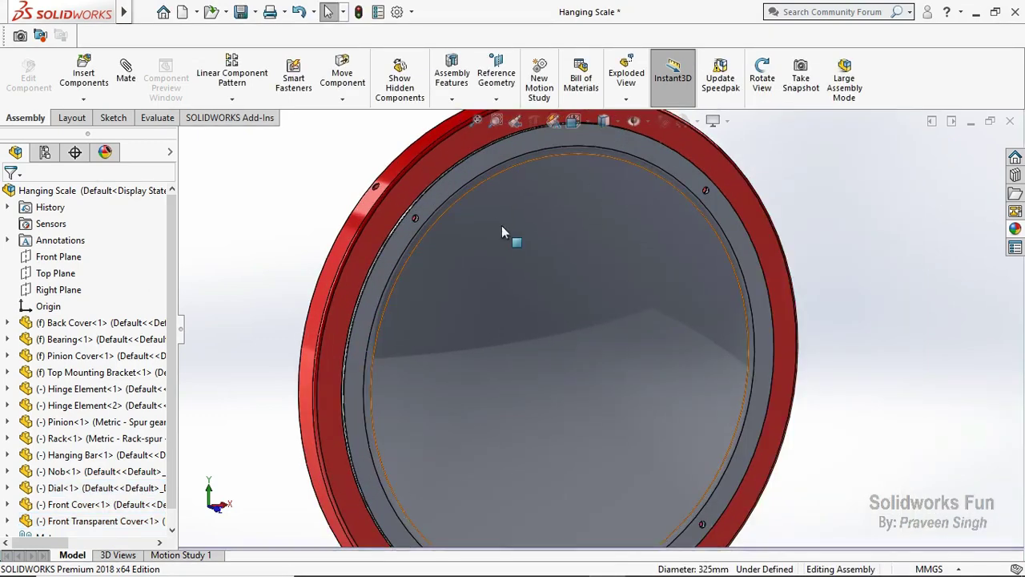
pyautogui.scroll(2, 501, 225)
pyautogui.click(483, 238)
pyautogui.moveTo(698, 267); pyautogui.dragTo(486, 259)
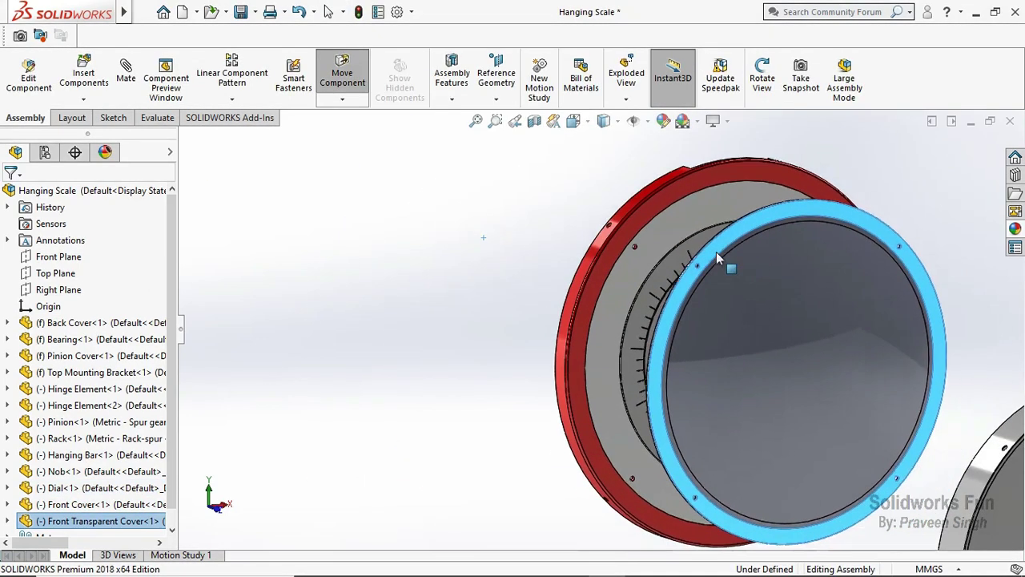
pyautogui.press('Escape')
# Mate a front cover screw hole concentric with the matching hole on the transparent cover
pyautogui.moveTo(486, 259); pyautogui.dragTo(657, 208, button='middle')
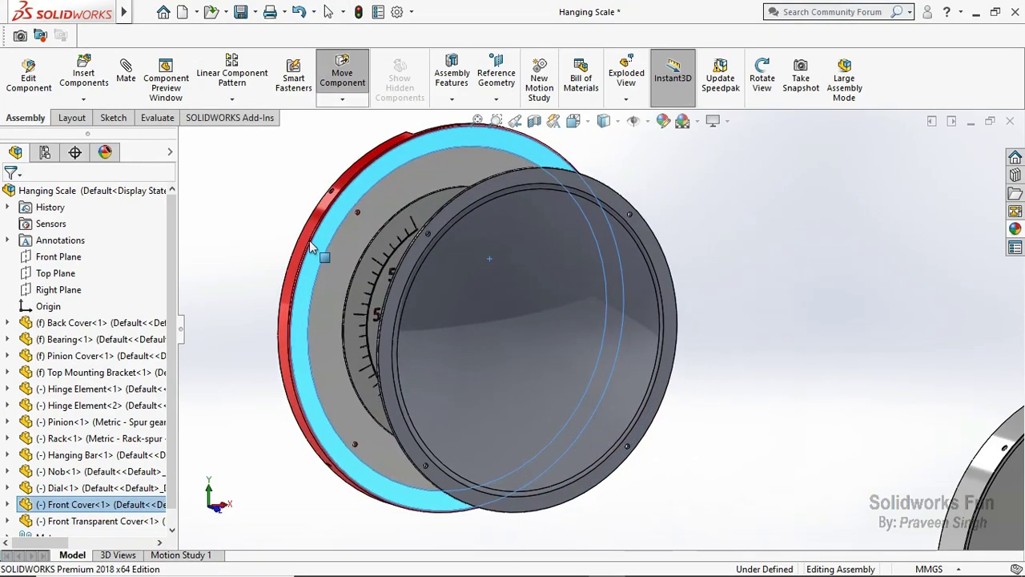
pyautogui.click(800, 195)
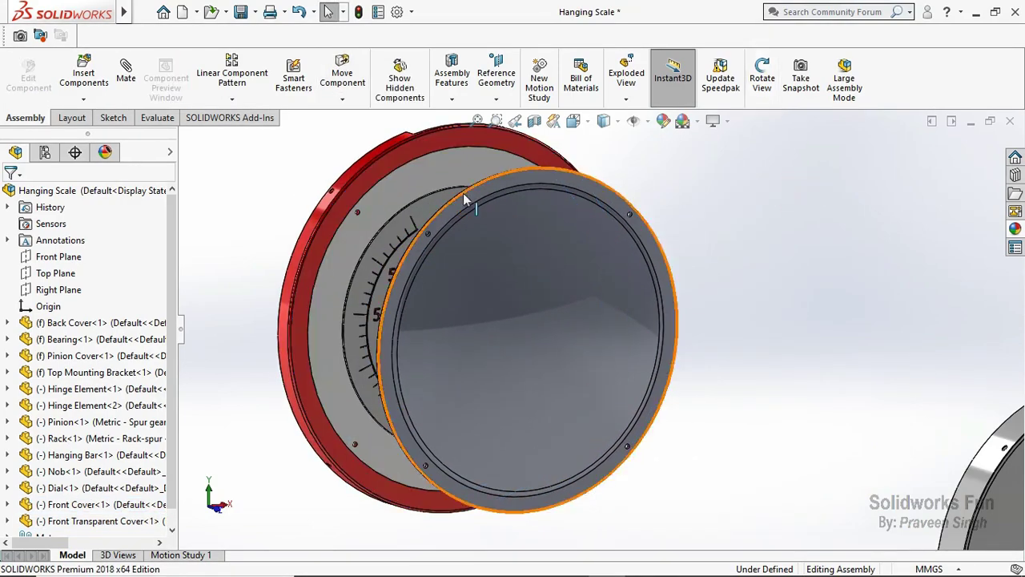
pyautogui.click(762, 77)
pyautogui.moveTo(705, 152)
pyautogui.mouseDown()
pyautogui.moveTo(645, 193)
pyautogui.moveTo(673, 234)
pyautogui.mouseUp()
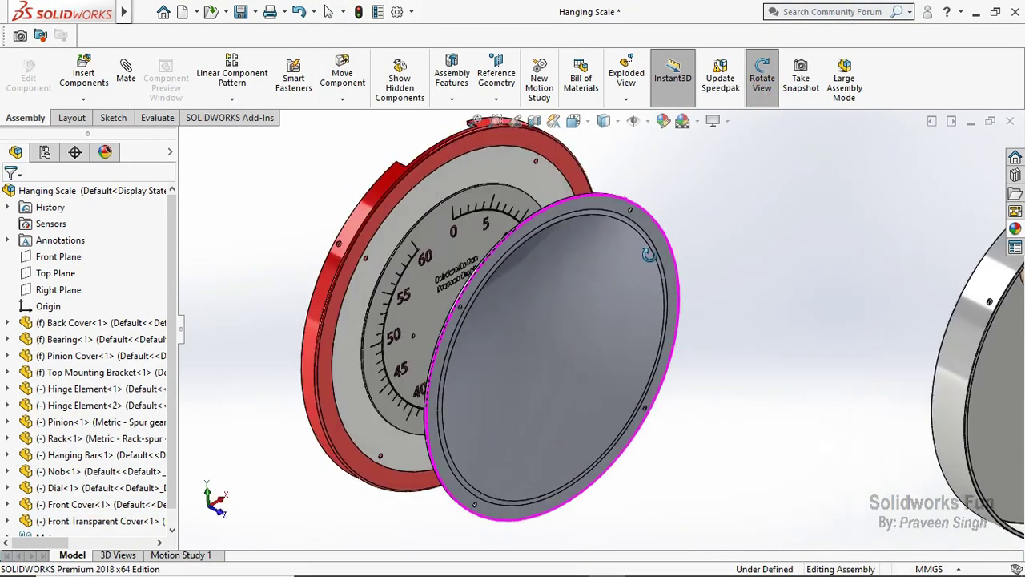
pyautogui.rightClick(691, 210)
pyautogui.click(720, 302)
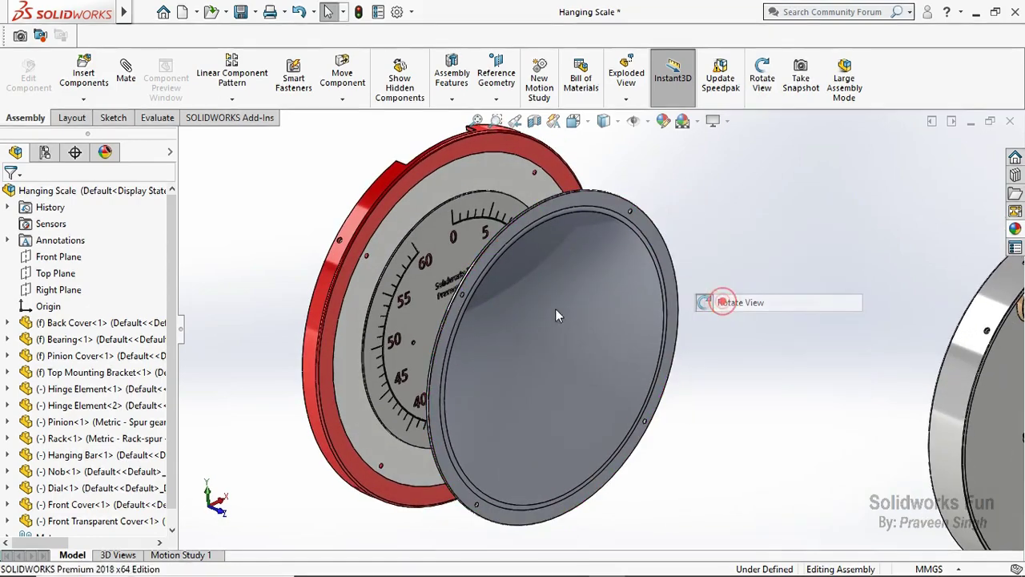
pyautogui.scroll(-5, 413, 301)
pyautogui.click(419, 311)
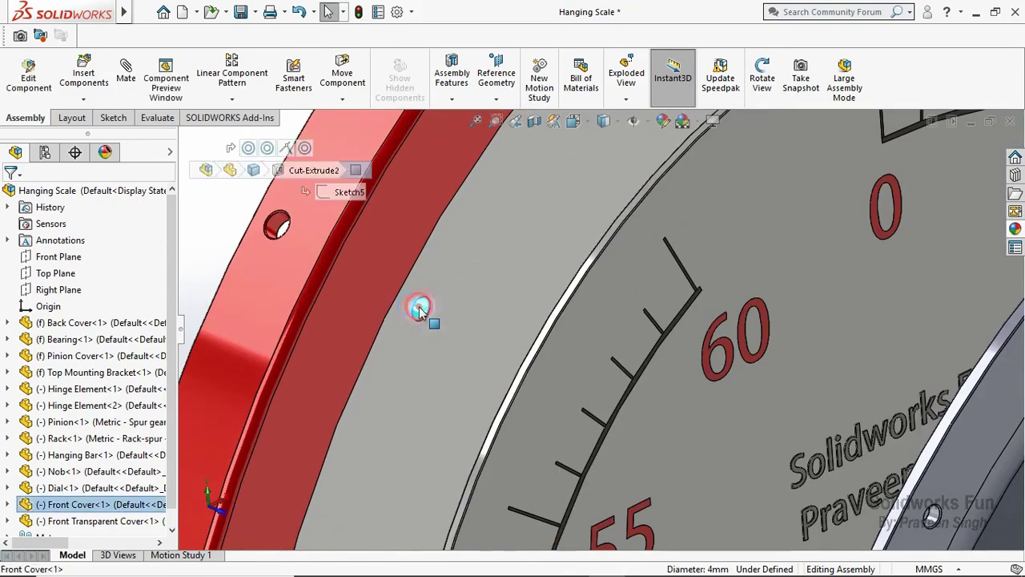
pyautogui.moveTo(264, 160); pyautogui.dragTo(730, 407, button='middle')
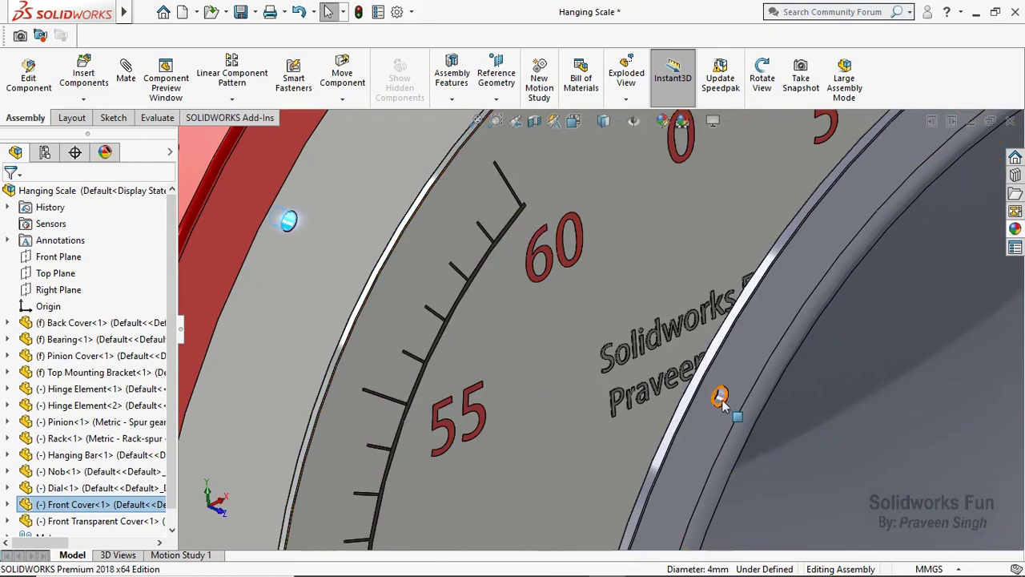
pyautogui.click(720, 400)
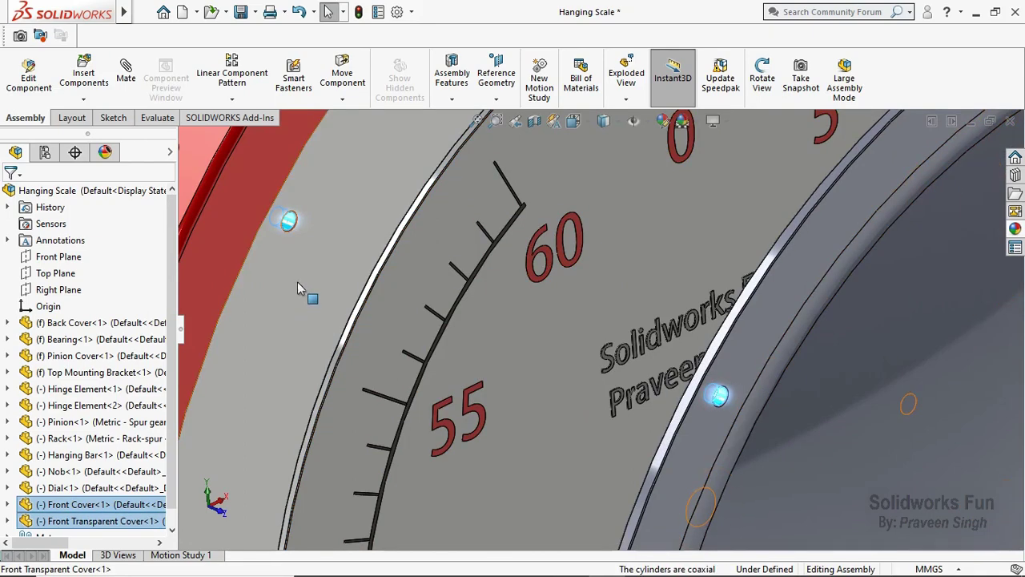
pyautogui.click(120, 71)
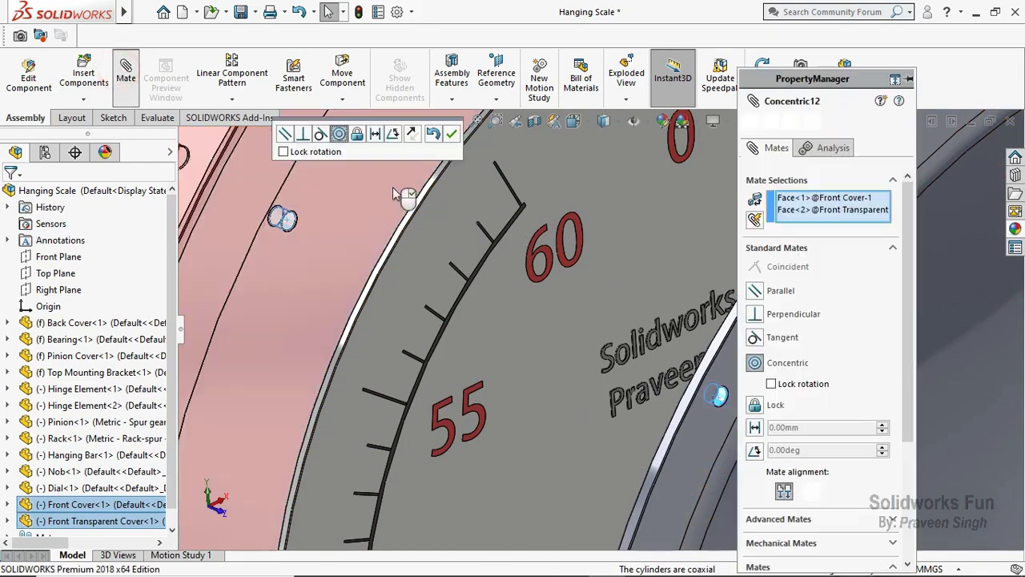
pyautogui.click(753, 122)
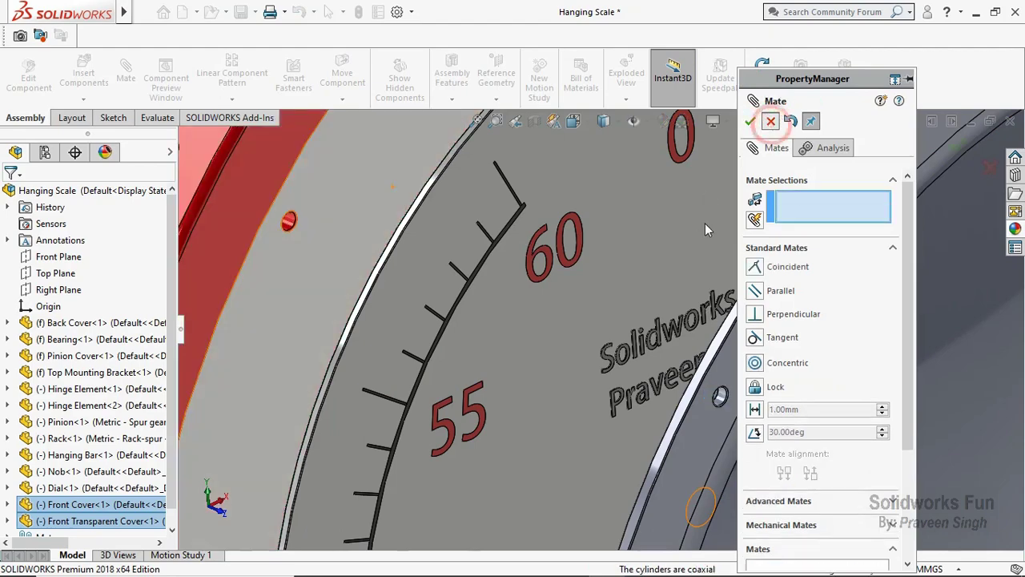
# Reorient the assembly and hide the front transparent cover ring
pyautogui.scroll(5, 705, 264)
pyautogui.moveTo(705, 294)
pyautogui.mouseDown(button='middle')
pyautogui.moveTo(767, 405)
pyautogui.moveTo(557, 282)
pyautogui.mouseUp(button='middle')
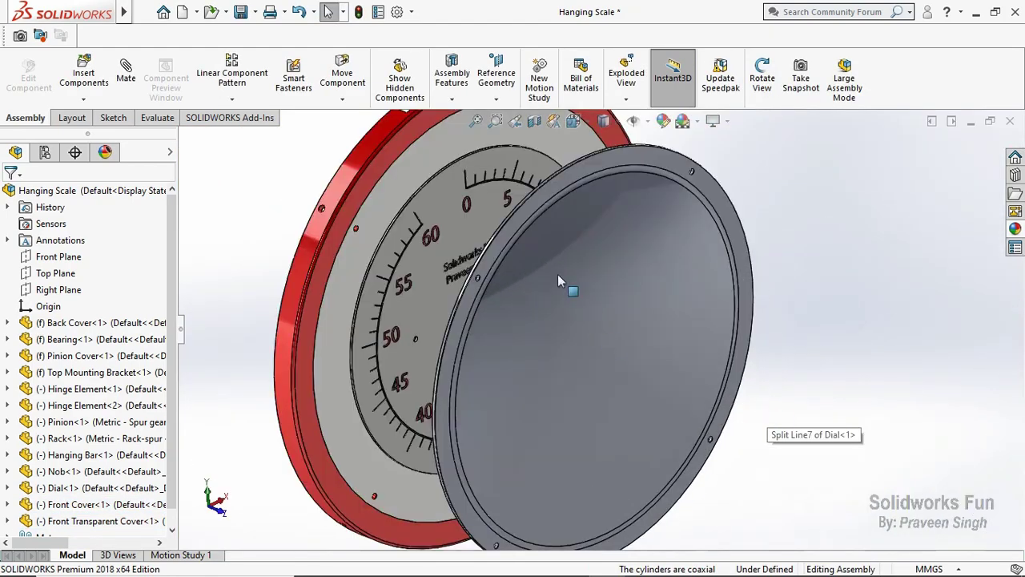
pyautogui.click(357, 205)
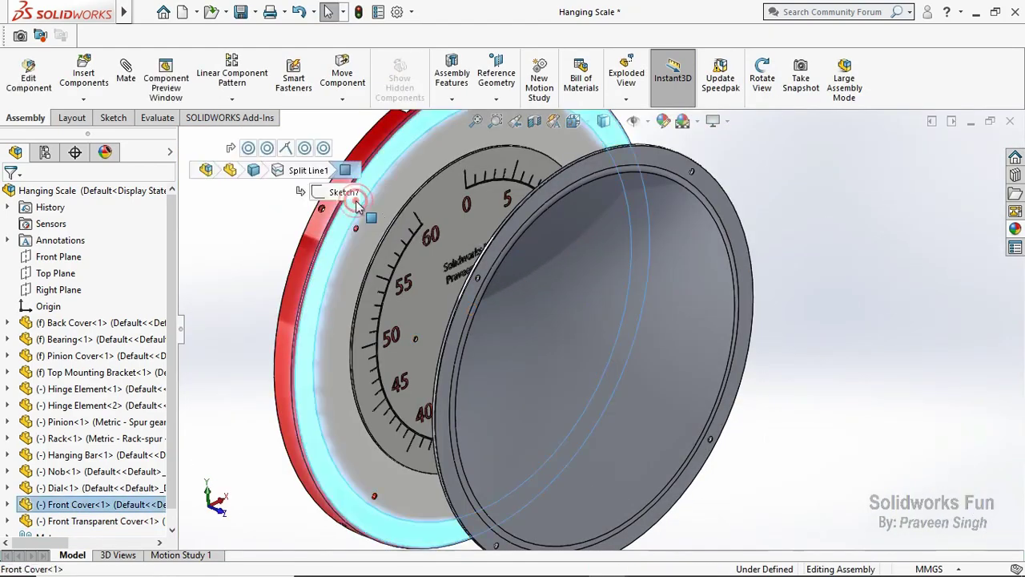
pyautogui.click(762, 78)
pyautogui.moveTo(653, 208)
pyautogui.mouseDown()
pyautogui.moveTo(647, 215)
pyautogui.moveTo(722, 239)
pyautogui.mouseUp()
pyautogui.rightClick(723, 239)
pyautogui.click(768, 339)
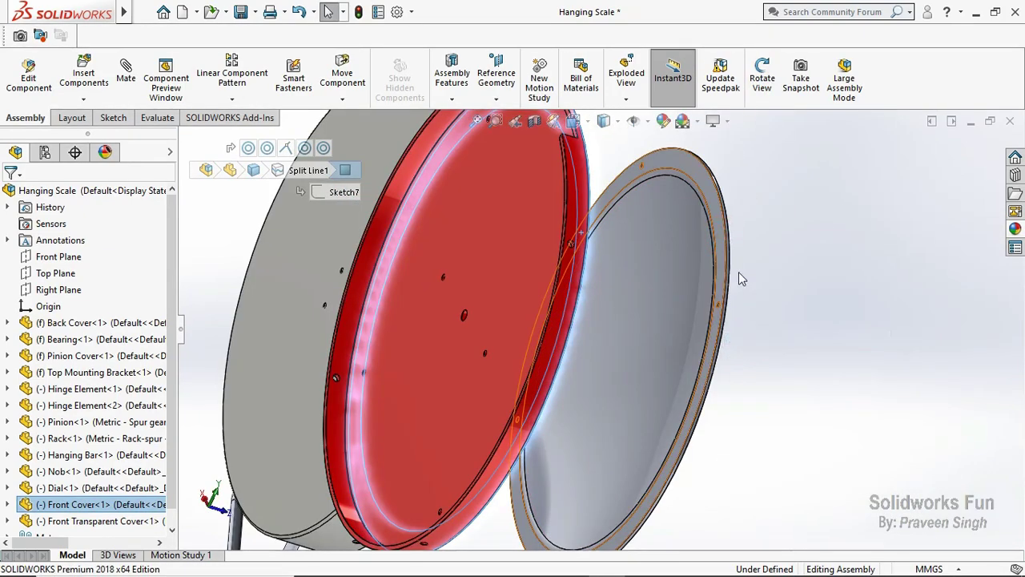
pyautogui.click(722, 246)
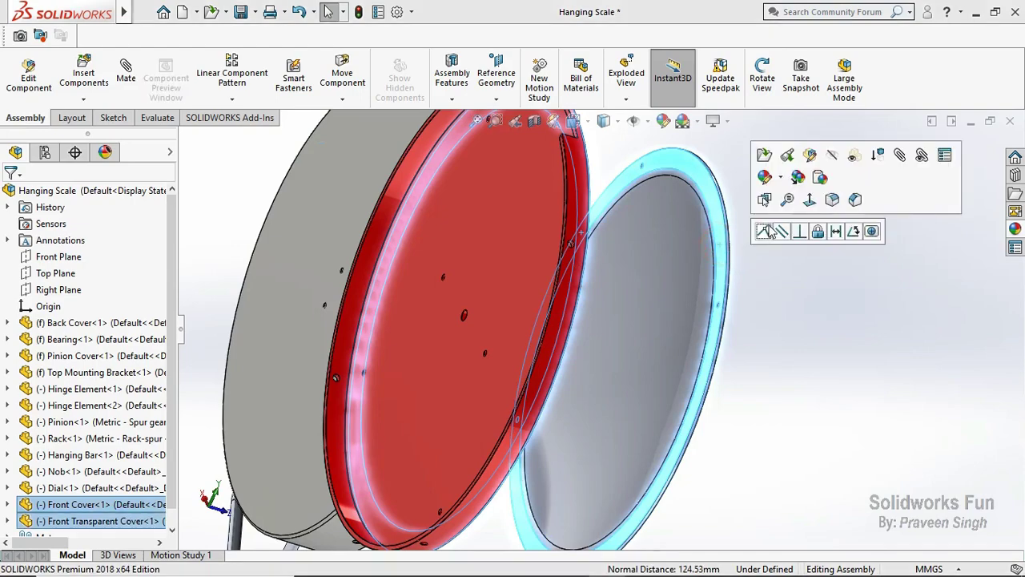
pyautogui.click(767, 228)
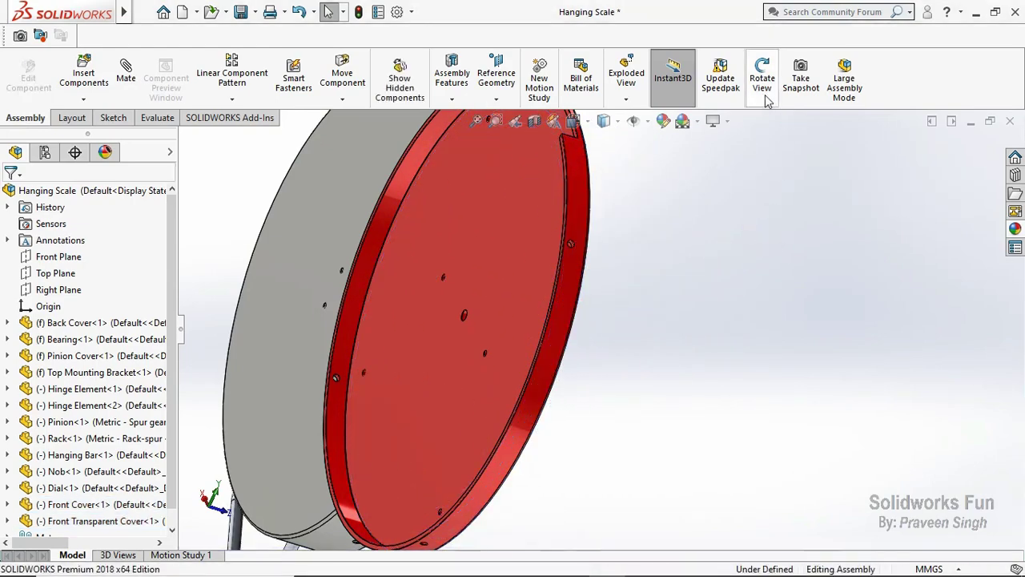
# Select Front Transparent Cover in the tree and bring up its context options
pyautogui.moveTo(593, 254)
pyautogui.mouseDown()
pyautogui.moveTo(514, 229)
pyautogui.moveTo(549, 229)
pyautogui.mouseUp()
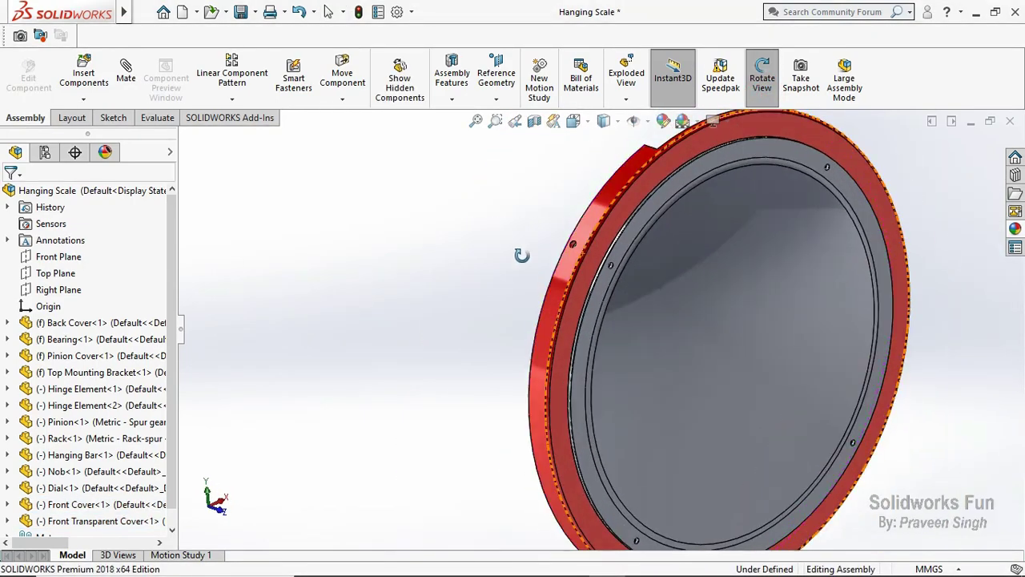
pyautogui.scroll(5, 718, 309)
pyautogui.scroll(-2, 719, 309)
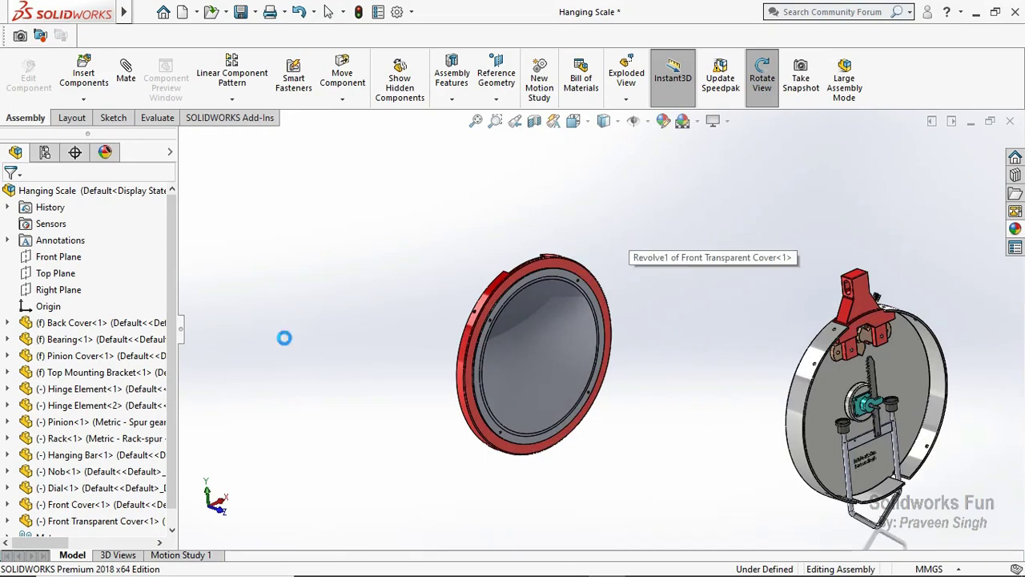
pyautogui.click(96, 520)
pyautogui.rightClick(96, 520)
# Hide the Front Transparent Cover component to expose the dial, then select the red front cover
pyautogui.click(198, 96)
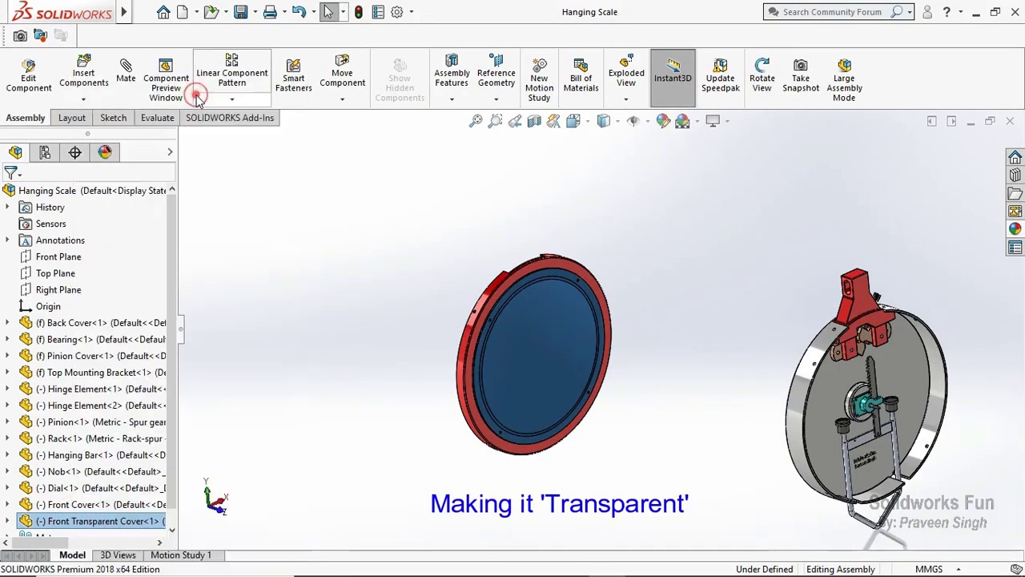
pyautogui.click(285, 182)
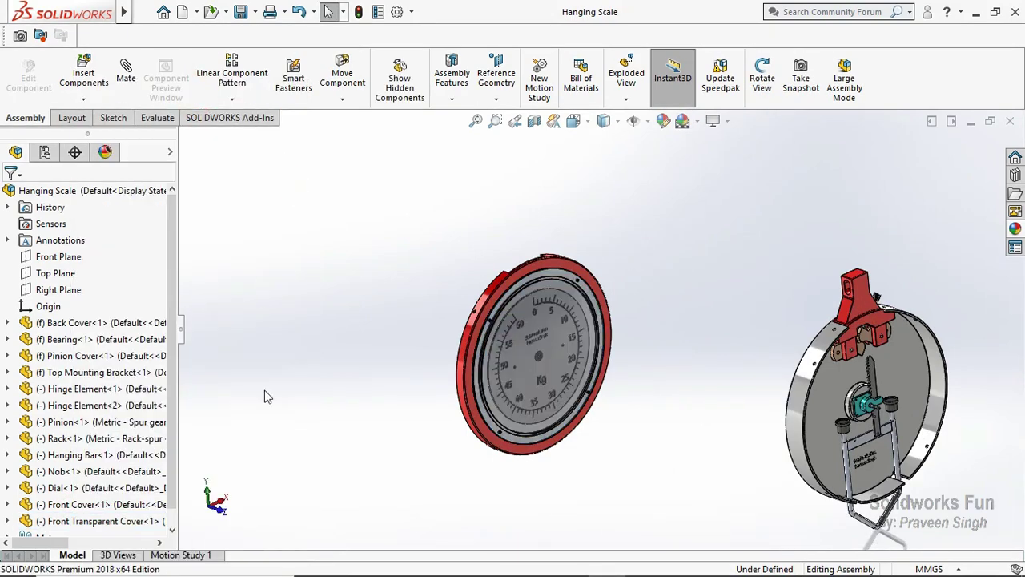
pyautogui.rightClick(141, 521)
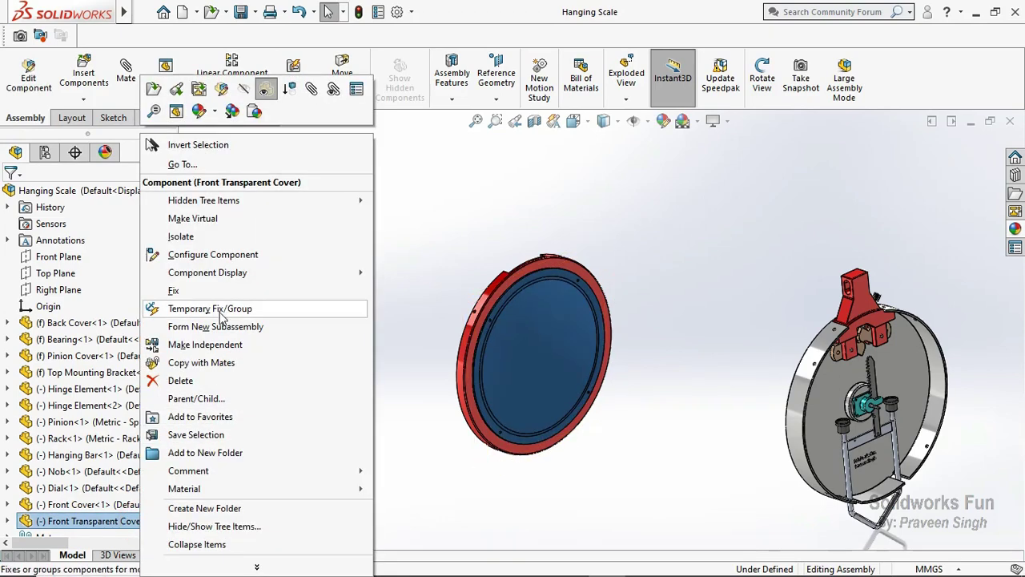
pyautogui.click(240, 94)
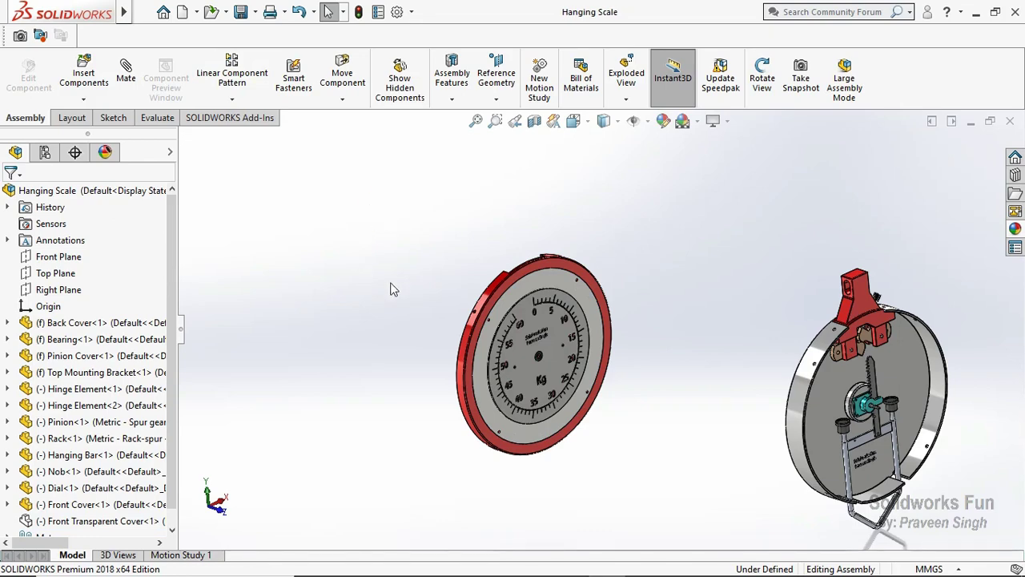
pyautogui.scroll(-2, 628, 376)
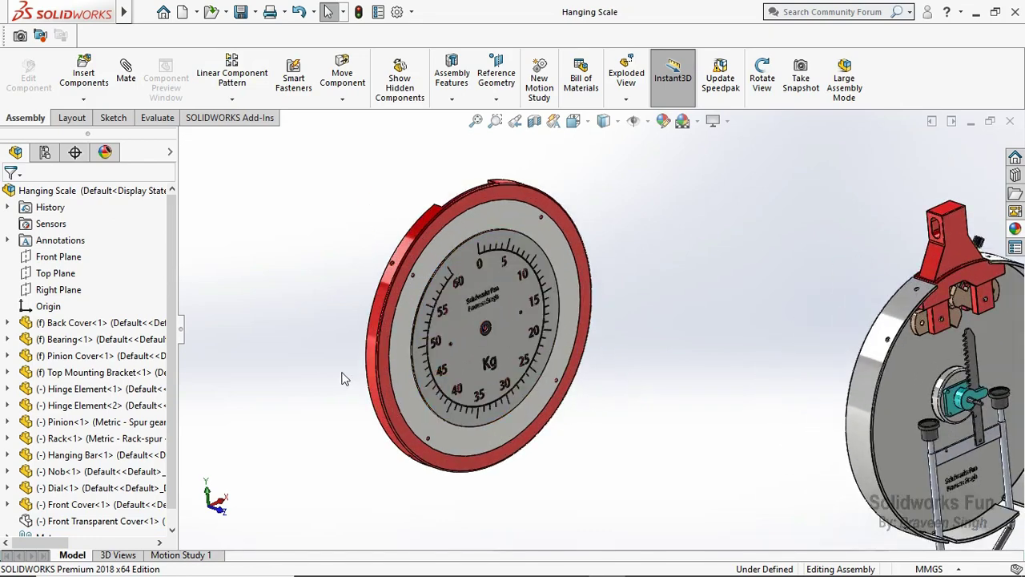
pyautogui.click(373, 378)
# Mate the front and back covers concentric, then drag the front cover out along the axis
pyautogui.scroll(3, 824, 388)
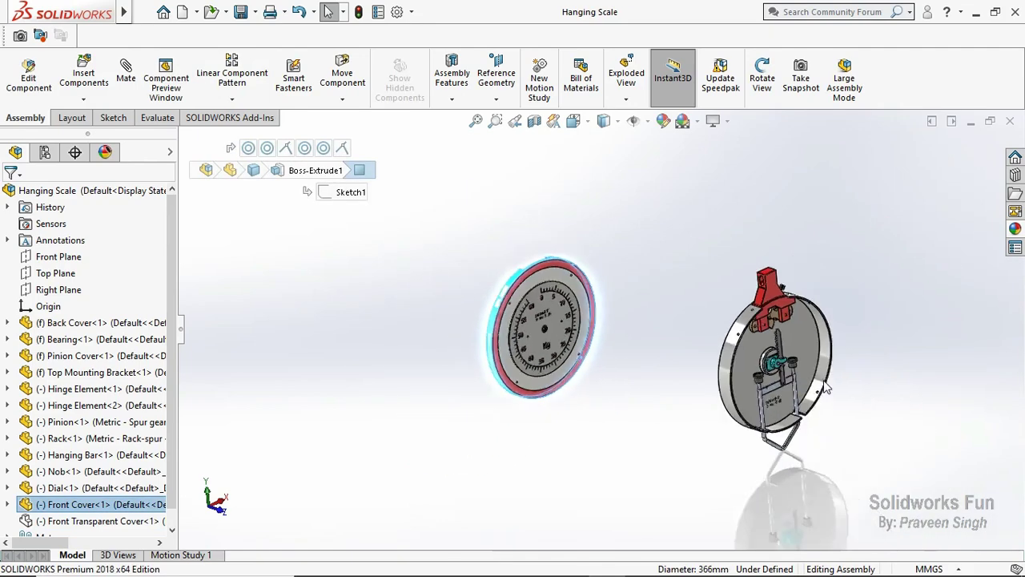
pyautogui.scroll(-2, 825, 387)
pyautogui.keyDown('ctrl'); pyautogui.click(575, 344); pyautogui.keyUp('ctrl')
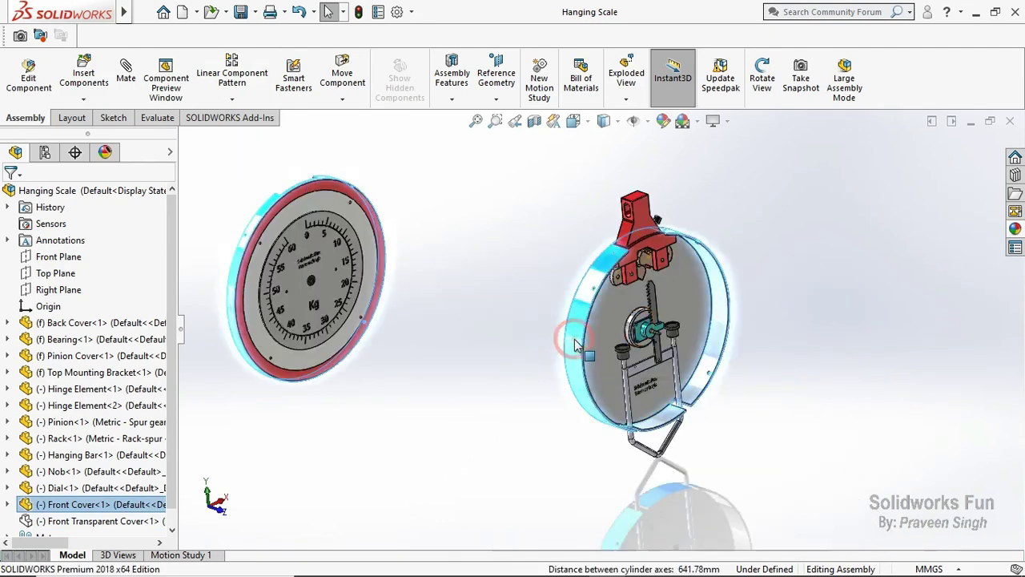
pyautogui.click(672, 326)
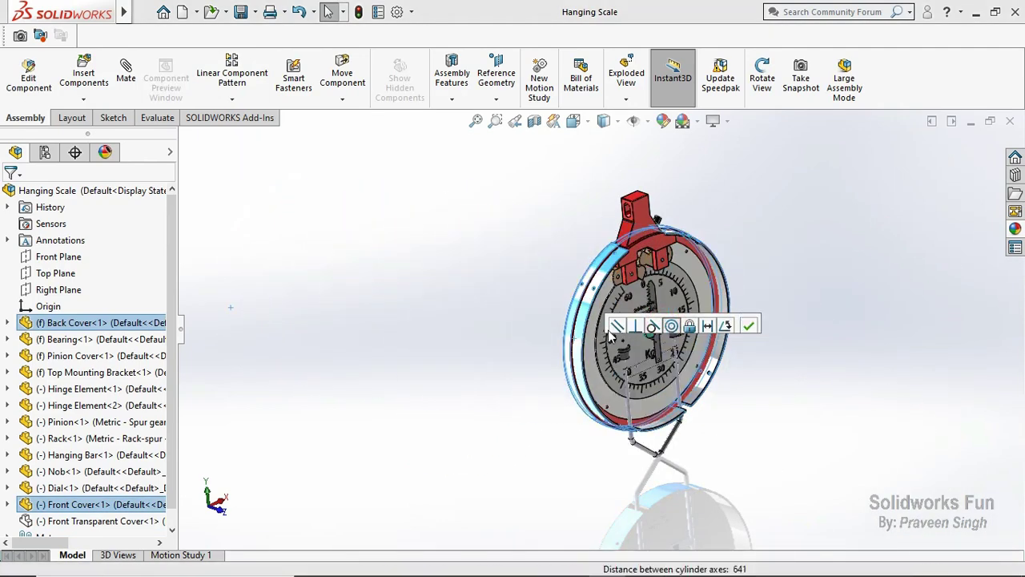
pyautogui.moveTo(567, 324)
pyautogui.mouseDown()
pyautogui.moveTo(755, 353)
pyautogui.moveTo(741, 369)
pyautogui.moveTo(748, 349)
pyautogui.mouseUp()
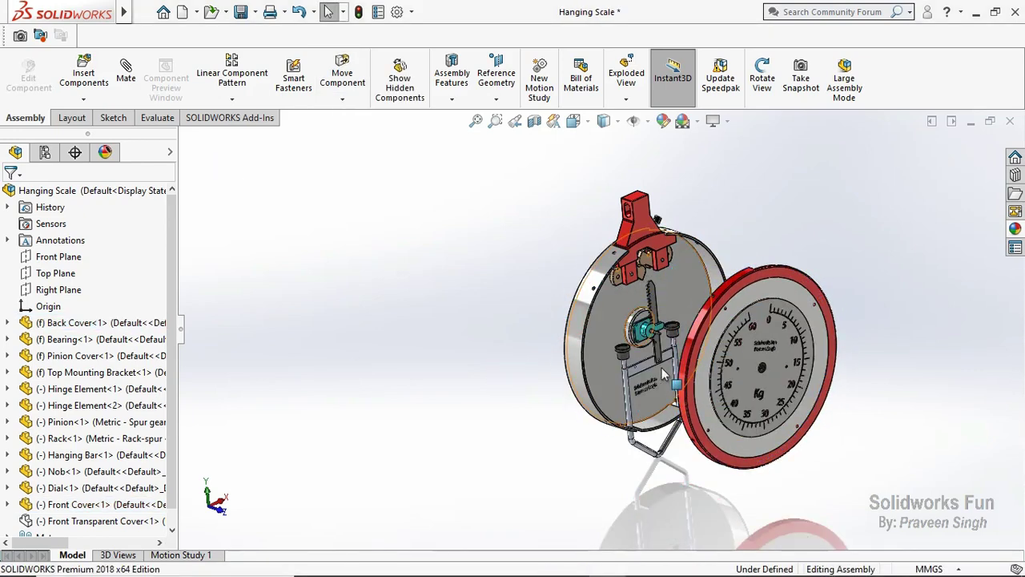
# Select a hole on the front cover's rim, then clear the selection
pyautogui.scroll(-3, 661, 368)
pyautogui.scroll(-3, 737, 280)
pyautogui.scroll(-3, 656, 301)
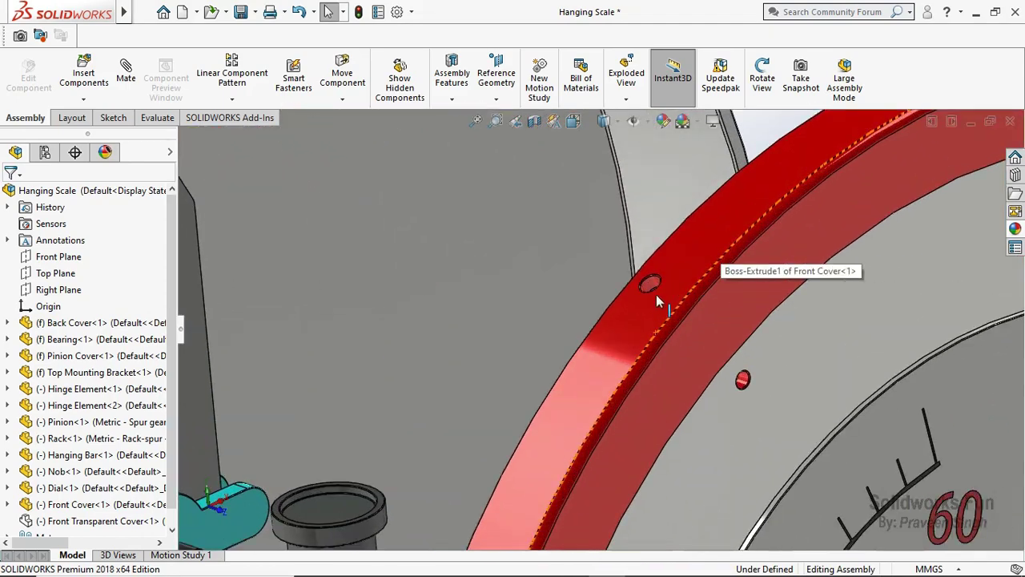
pyautogui.click(652, 289)
pyautogui.scroll(6, 639, 302)
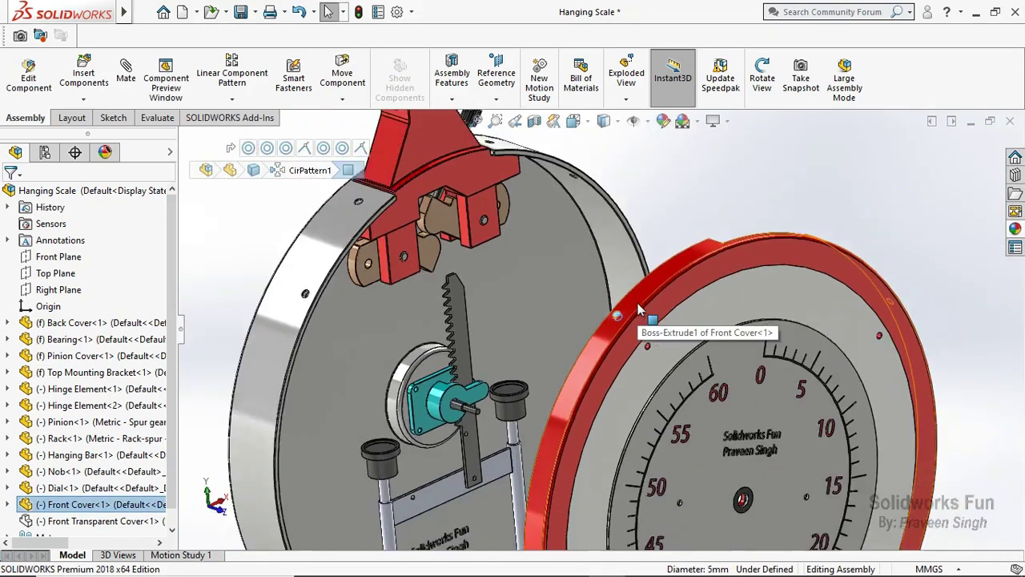
pyautogui.click(249, 315)
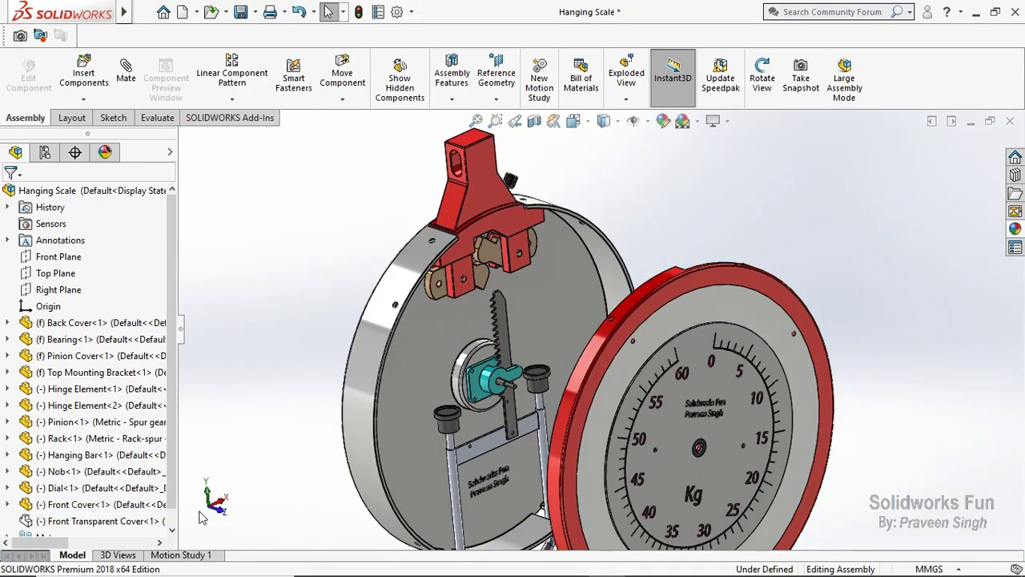
pyautogui.scroll(-1, 9, 532)
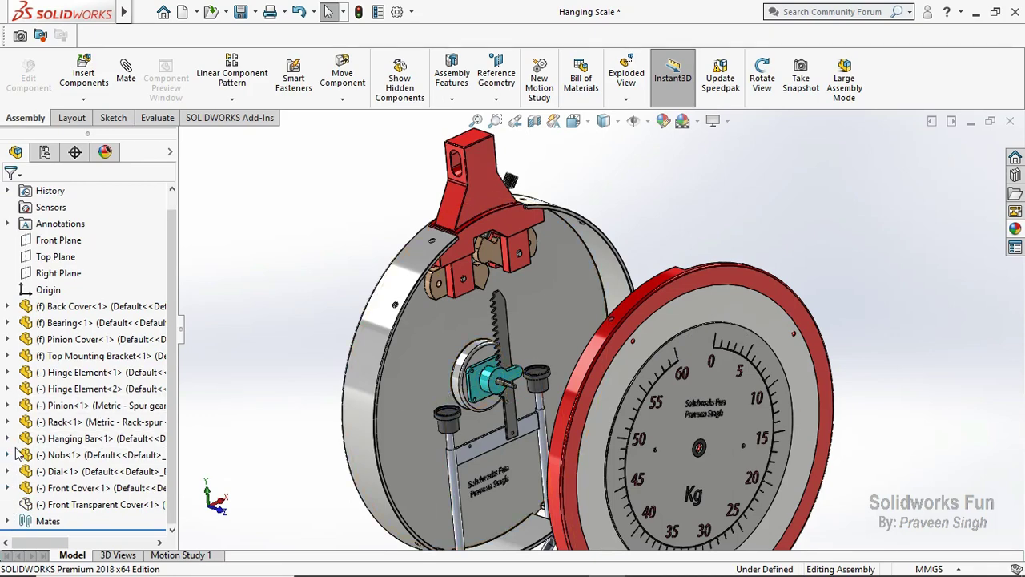
# Make the Front Cover's Right Plane coincident with the assembly's Right Plane
pyautogui.click(8, 487)
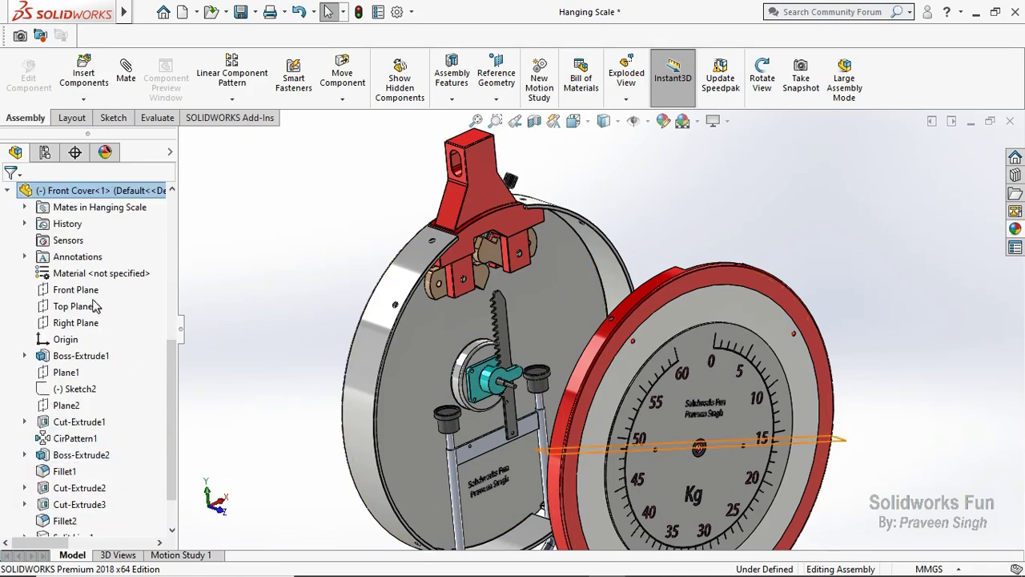
pyautogui.click(90, 322)
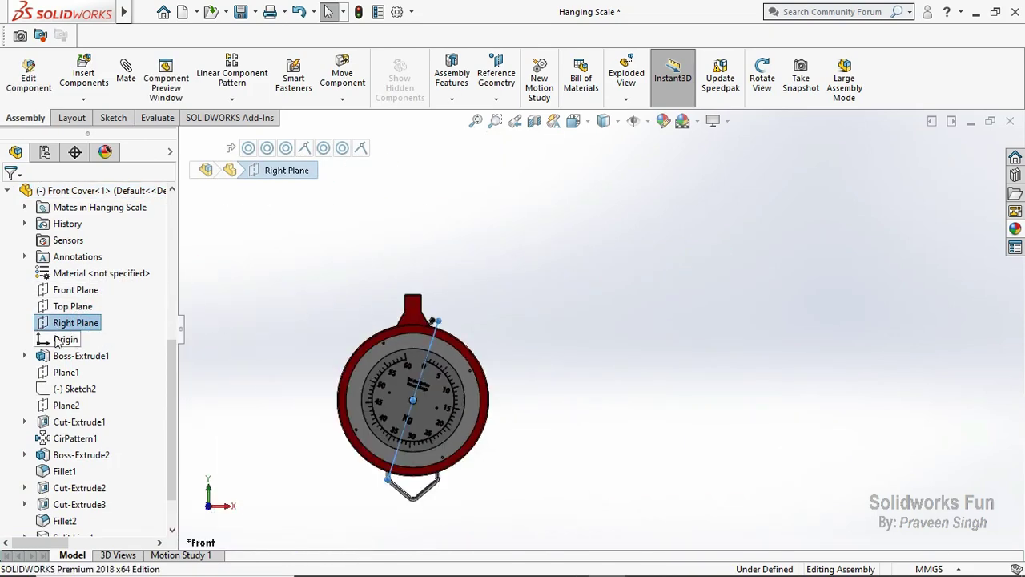
pyautogui.scroll(5, 104, 328)
pyautogui.scroll(1, 104, 328)
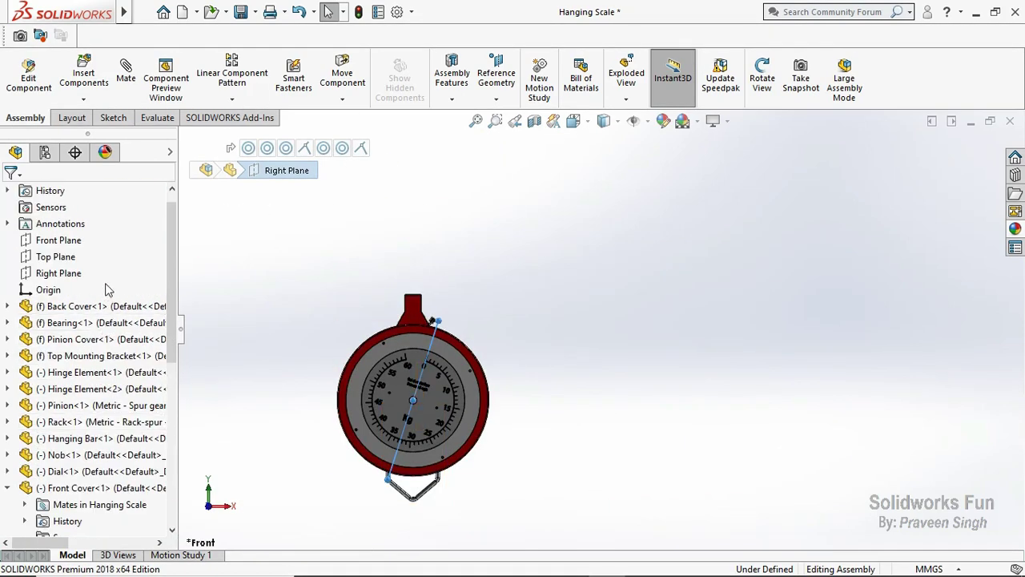
pyautogui.click(63, 275)
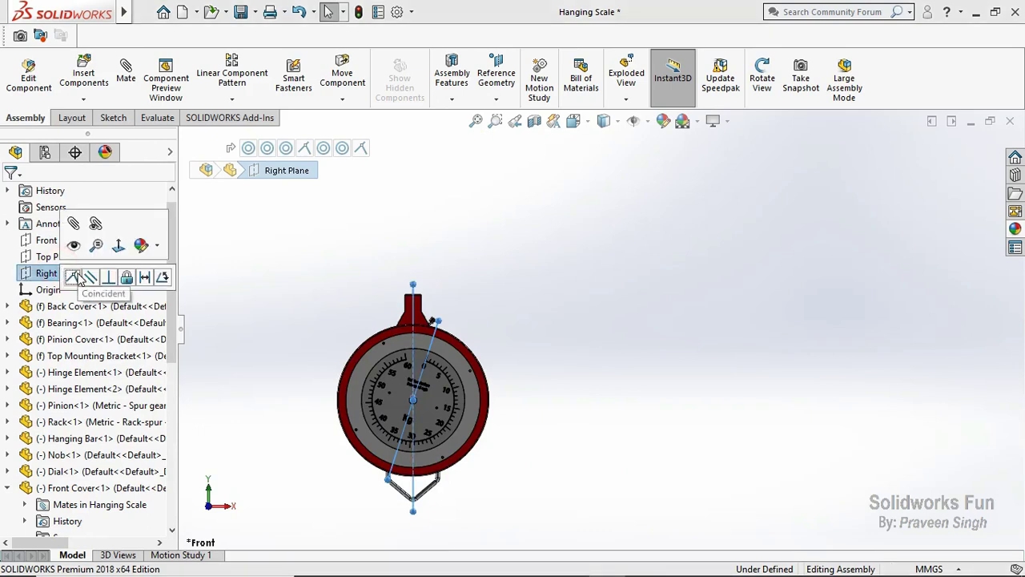
pyautogui.click(256, 327)
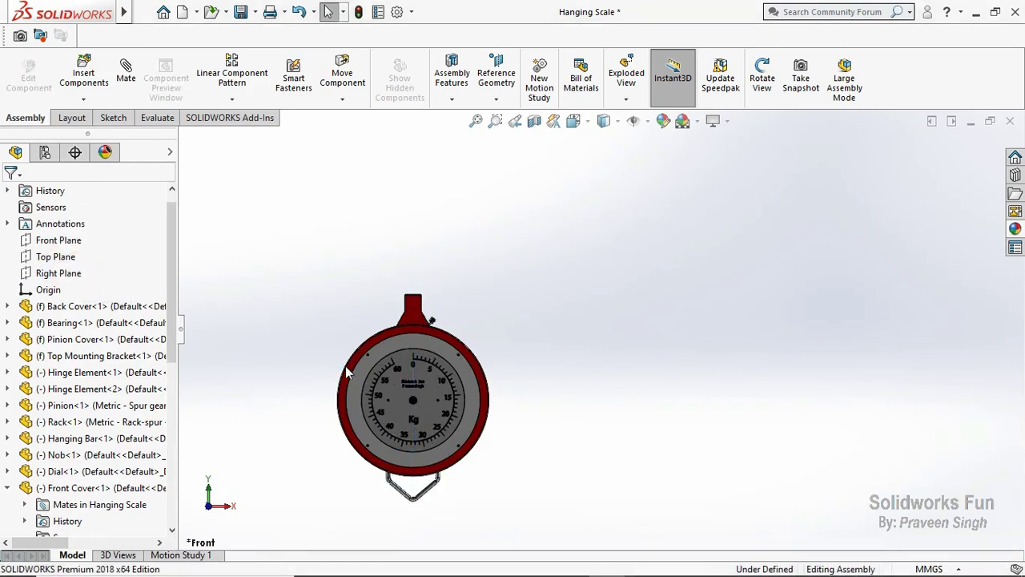
pyautogui.scroll(-3, 272, 360)
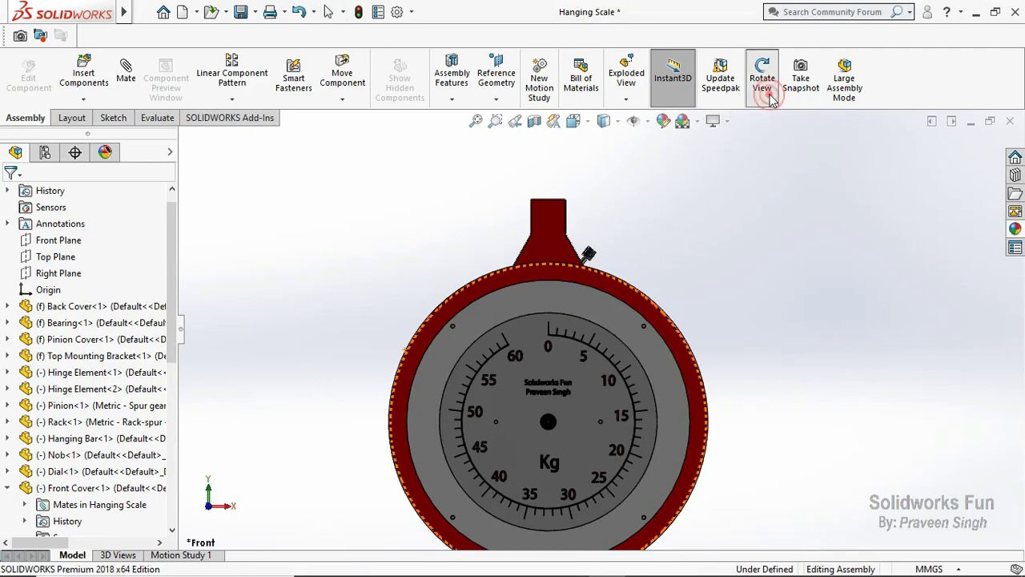
# Orbit to an oblique view and select a screw hole on the front cover rim
pyautogui.moveTo(718, 183); pyautogui.dragTo(629, 240)
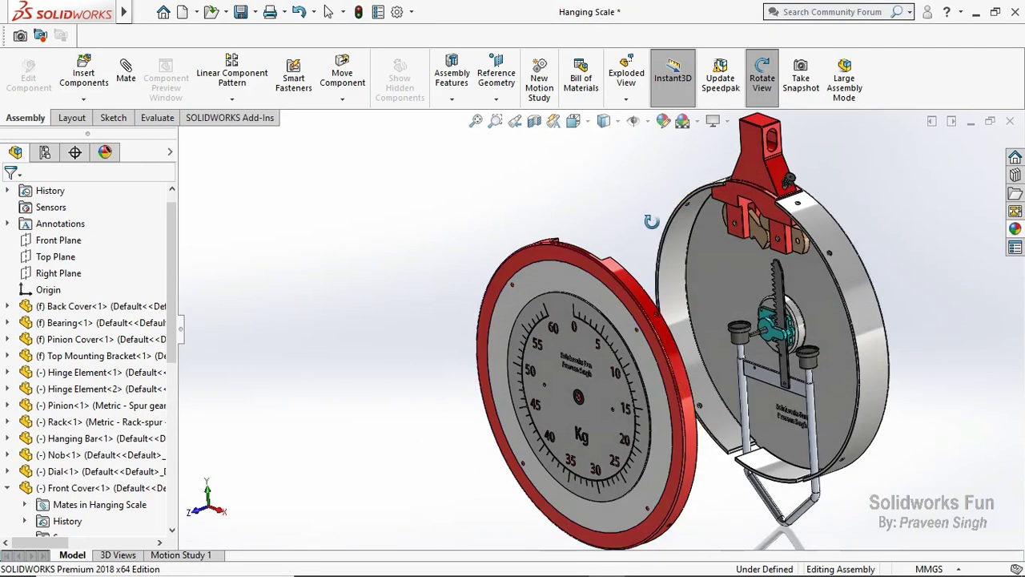
pyautogui.rightClick(628, 240)
pyautogui.press('Escape')
pyautogui.scroll(-3, 633, 272)
pyautogui.scroll(-3, 629, 268)
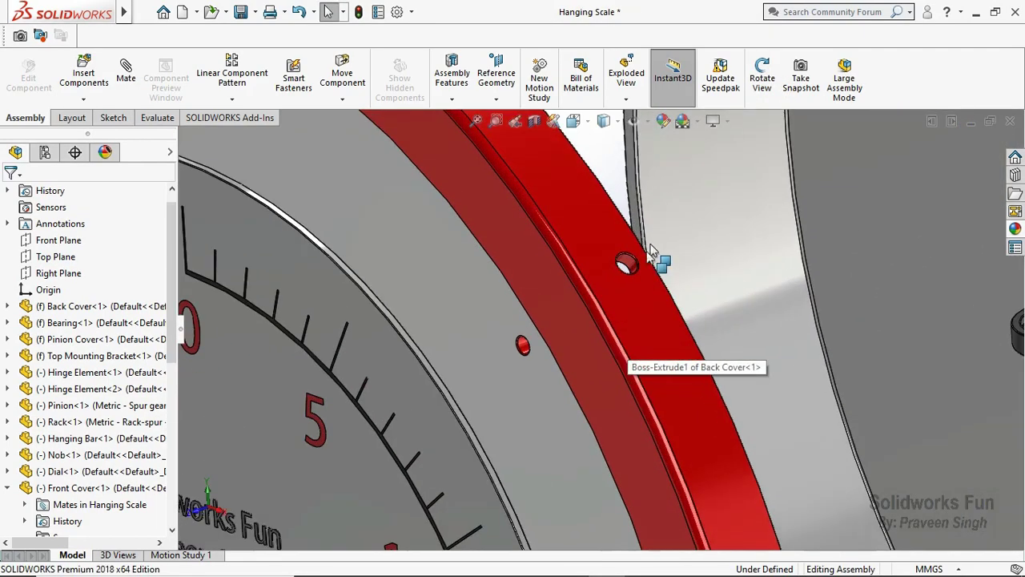
pyautogui.click(627, 266)
pyautogui.scroll(3, 629, 272)
pyautogui.scroll(3, 641, 289)
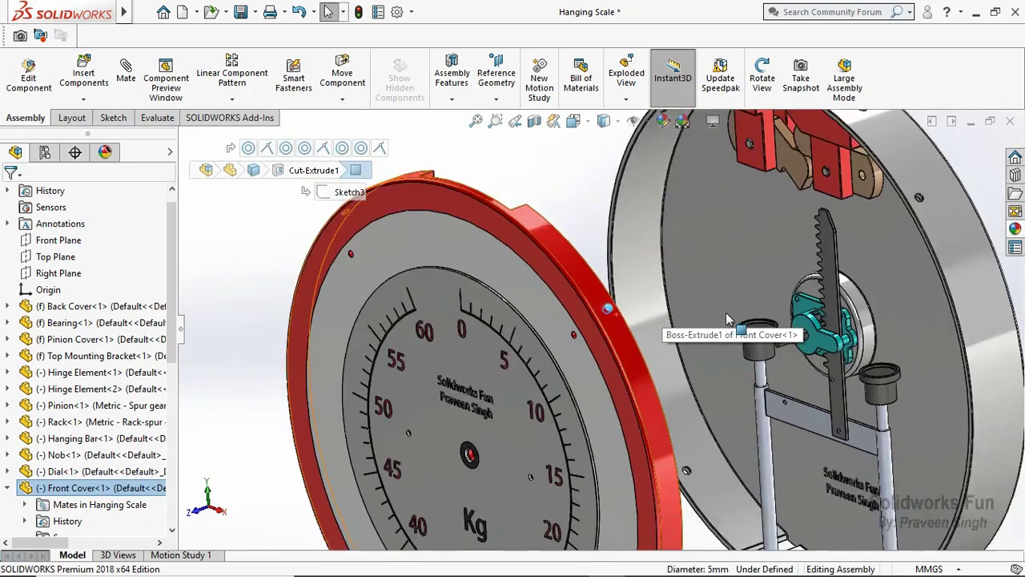
pyautogui.scroll(2, 725, 312)
pyautogui.scroll(-4, 749, 270)
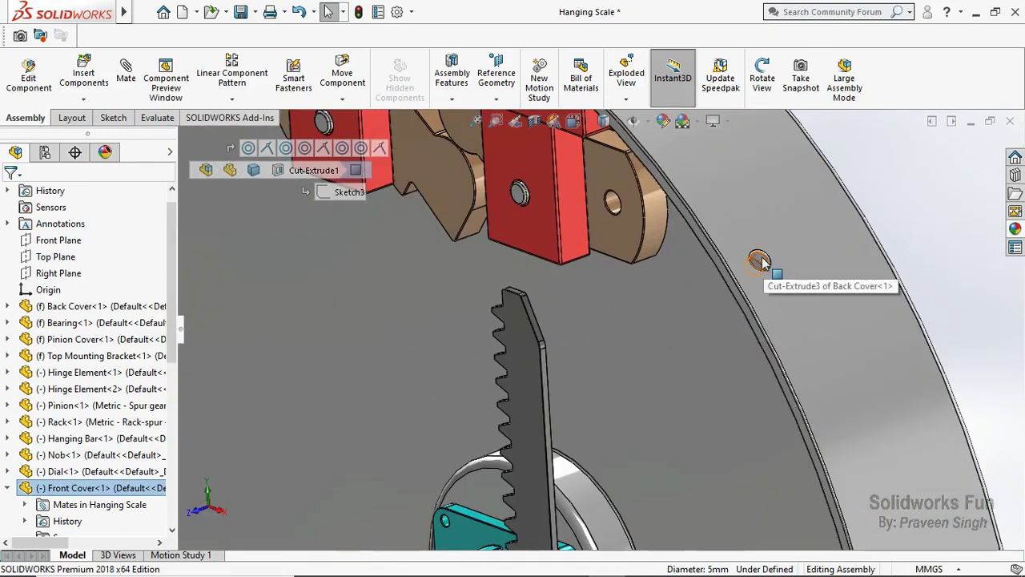
# Mate the front cover rim hole concentric with the back cover hole, then collapse Front Cover
pyautogui.keyDown('ctrl'); pyautogui.click(761, 262); pyautogui.keyUp('ctrl')
pyautogui.click(859, 244)
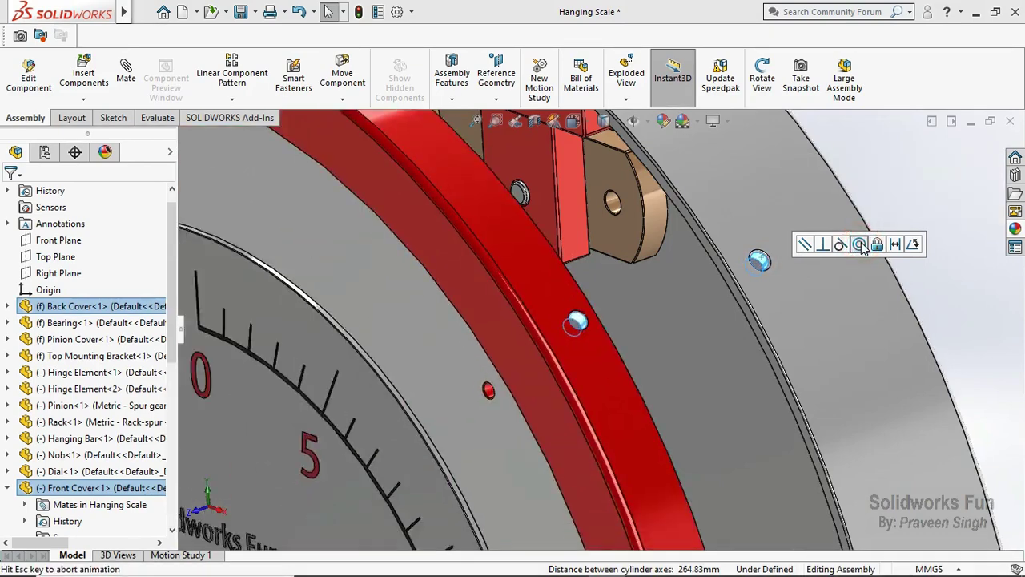
pyautogui.scroll(2, 772, 365)
pyautogui.scroll(3, 549, 335)
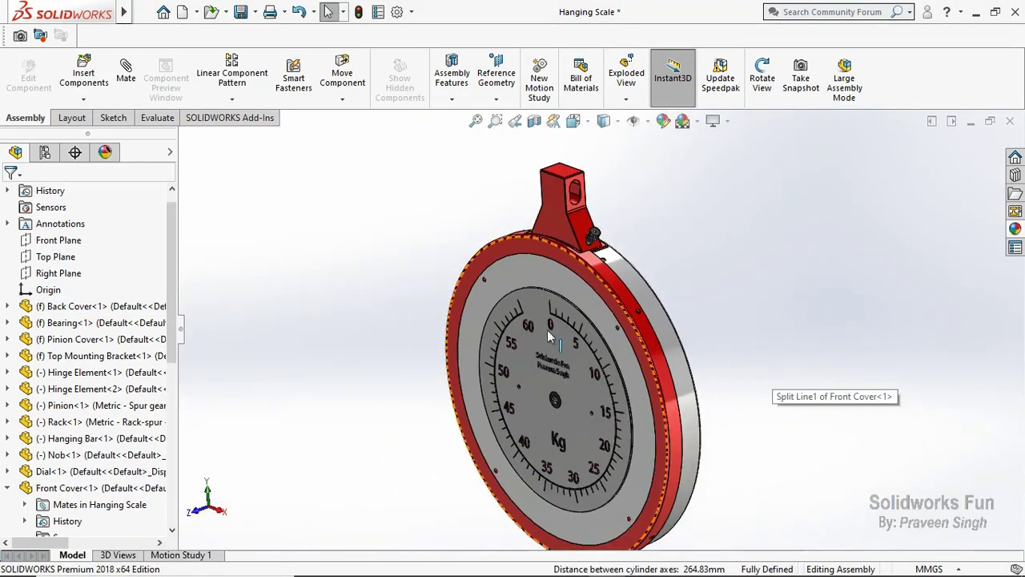
pyautogui.scroll(-2, 4, 477)
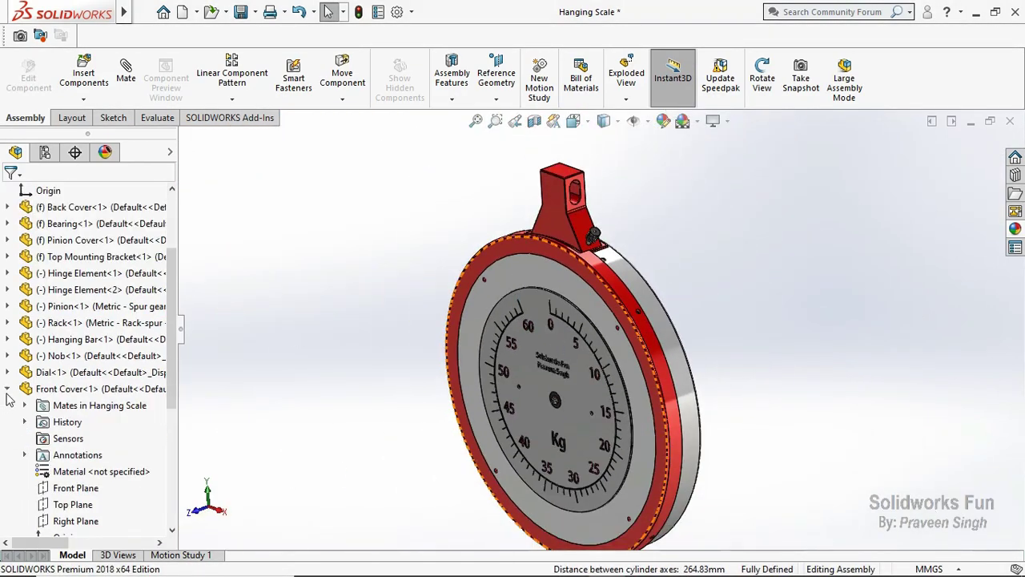
pyautogui.click(6, 390)
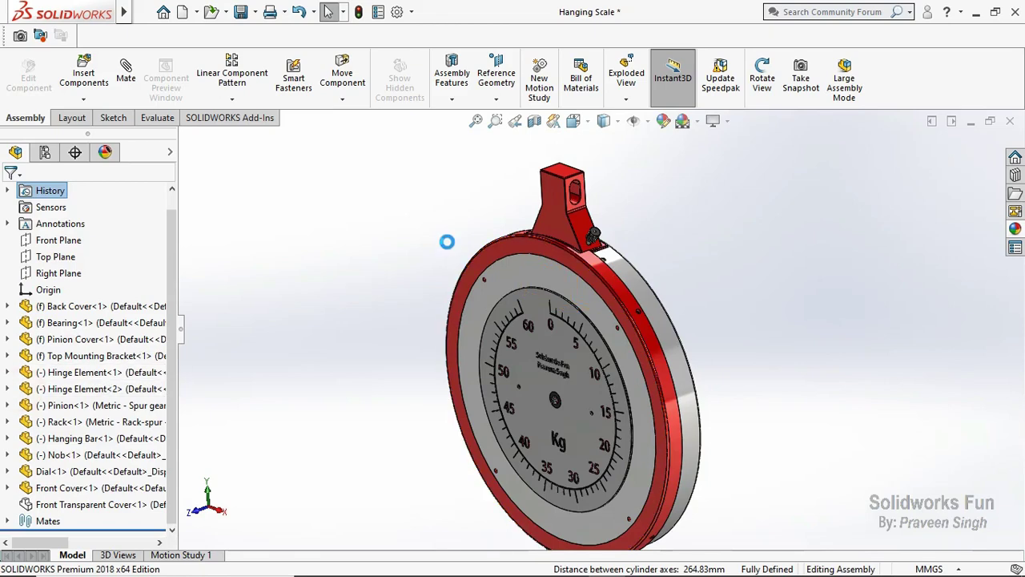
pyautogui.scroll(-2, 556, 400)
pyautogui.scroll(-3, 558, 397)
pyautogui.scroll(-3, 559, 390)
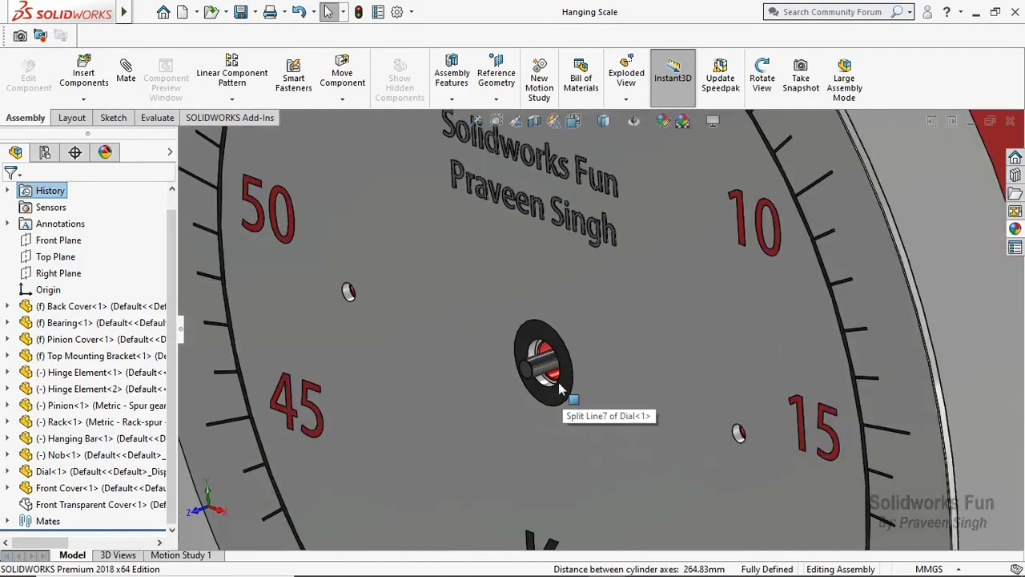
pyautogui.scroll(3, 553, 371)
pyautogui.scroll(3, 553, 368)
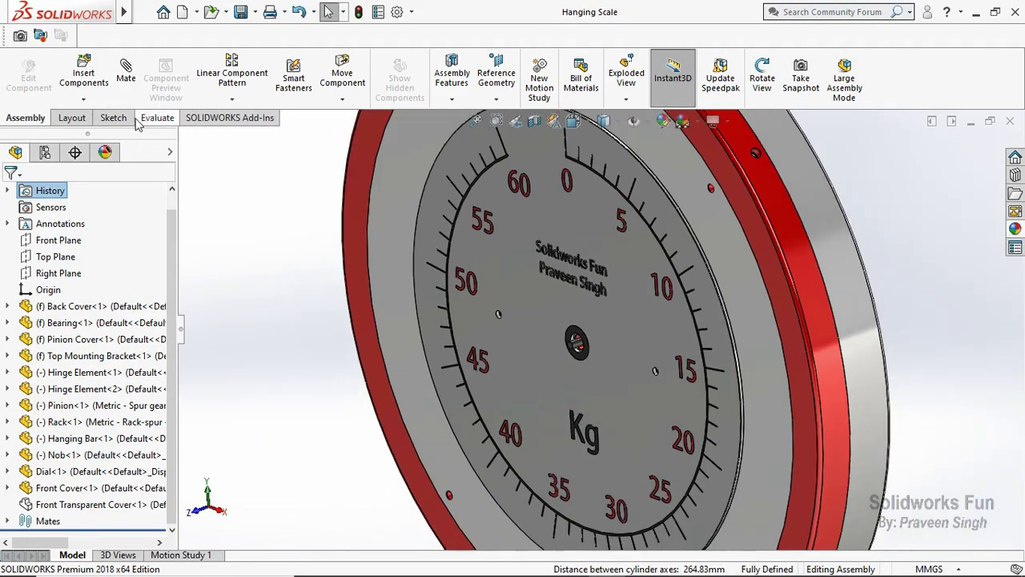
# Insert Pointer.sldprt into the assembly and place it over the dial face
pyautogui.click(83, 98)
pyautogui.click(104, 115)
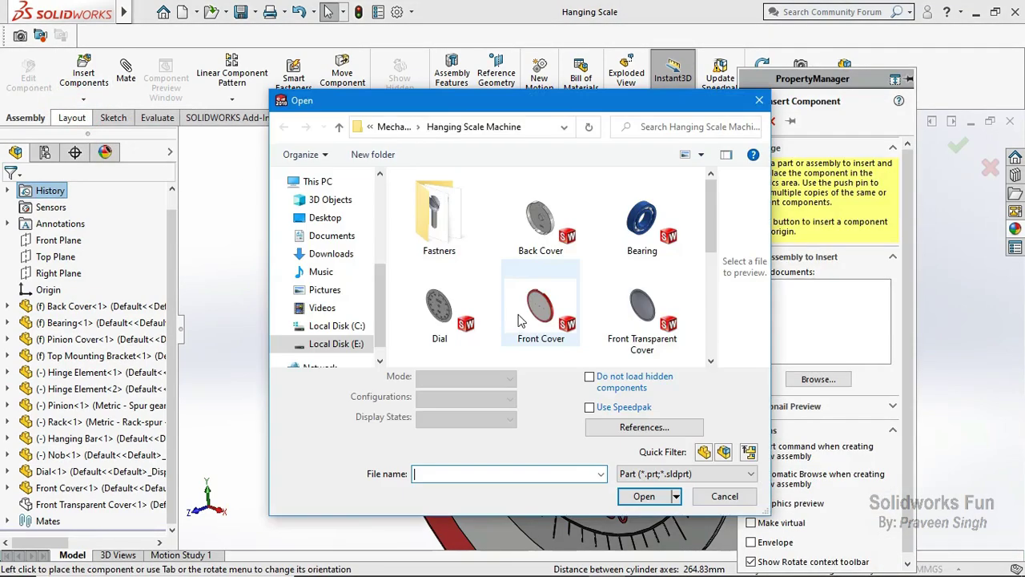
pyautogui.scroll(-3, 520, 321)
pyautogui.click(634, 264)
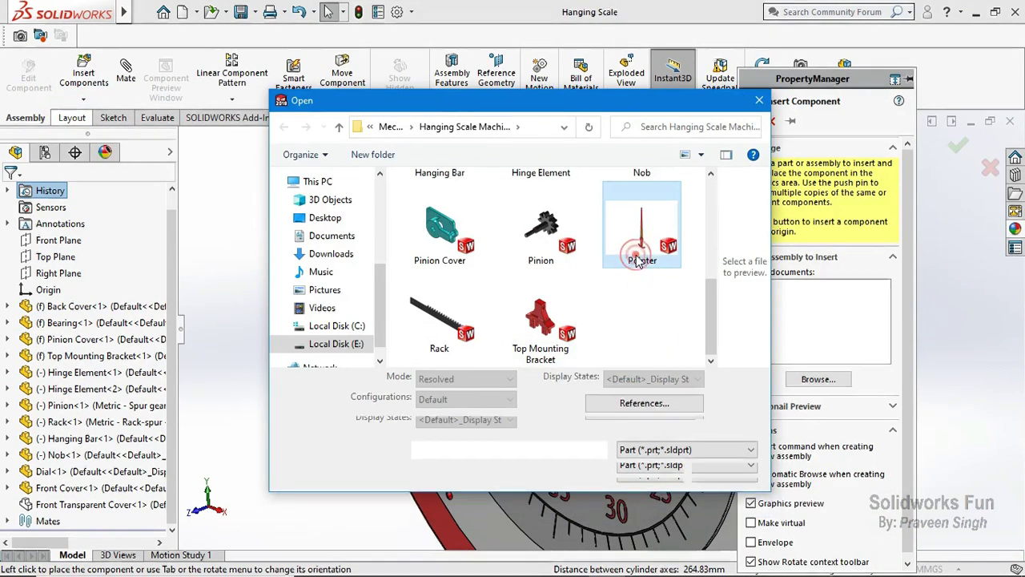
pyautogui.click(643, 472)
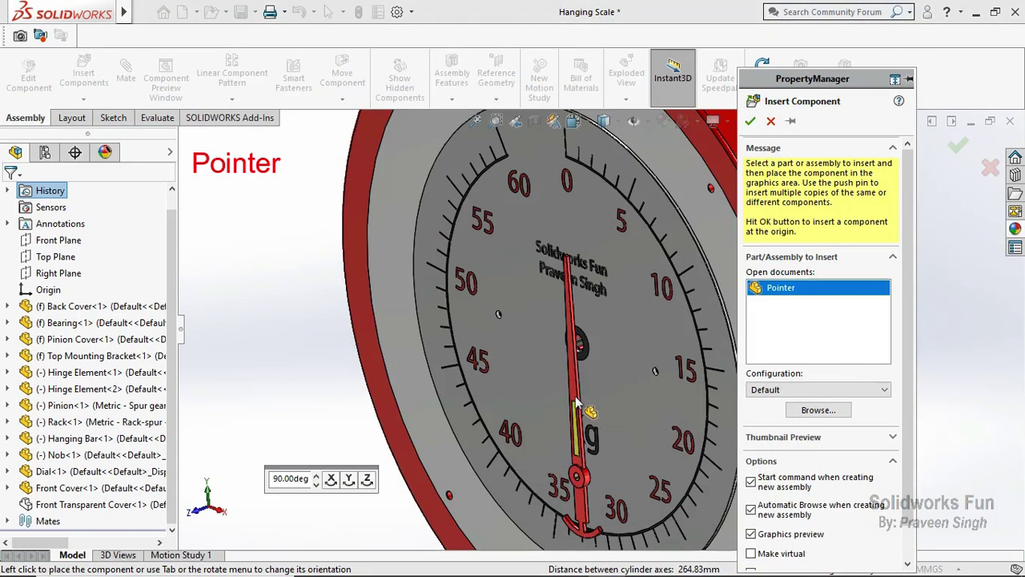
pyautogui.click(540, 285)
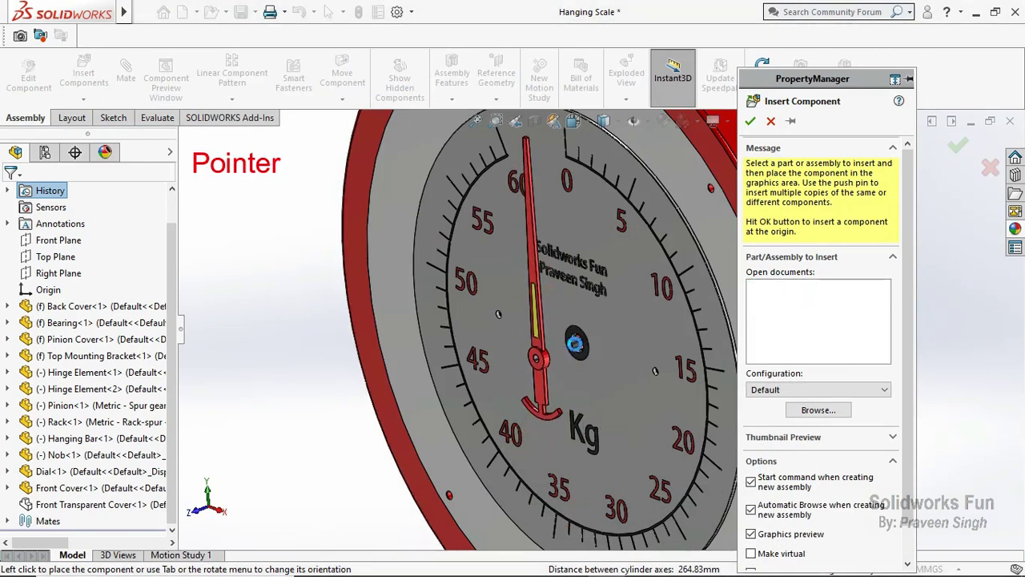
pyautogui.scroll(-1, 577, 343)
pyautogui.scroll(-2, 581, 338)
pyautogui.scroll(-2, 584, 335)
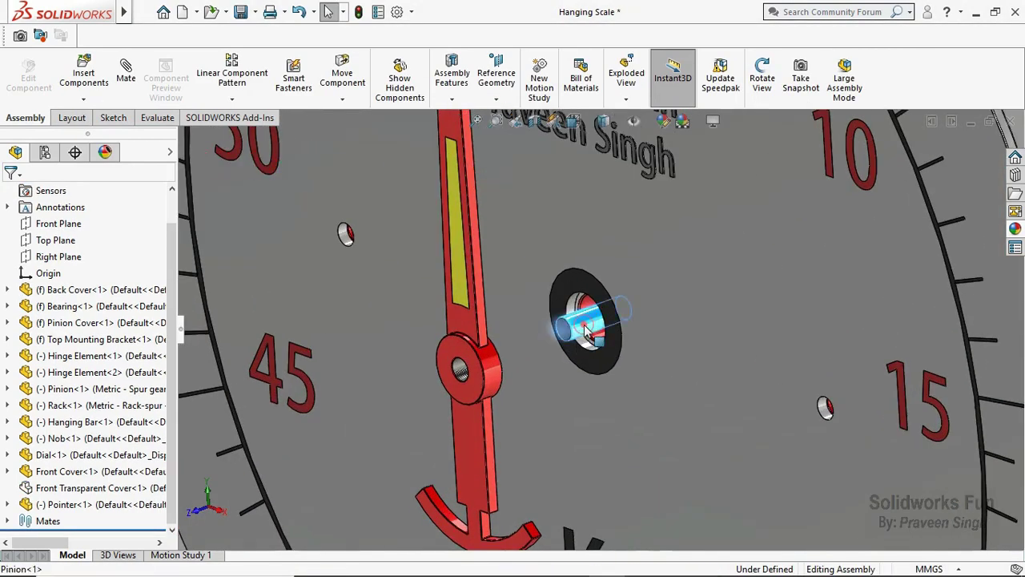
# Mate the Pointer's hole concentric with the pinion shaft
pyautogui.click(587, 330)
pyautogui.keyDown('ctrl'); pyautogui.click(460, 369); pyautogui.keyUp('ctrl')
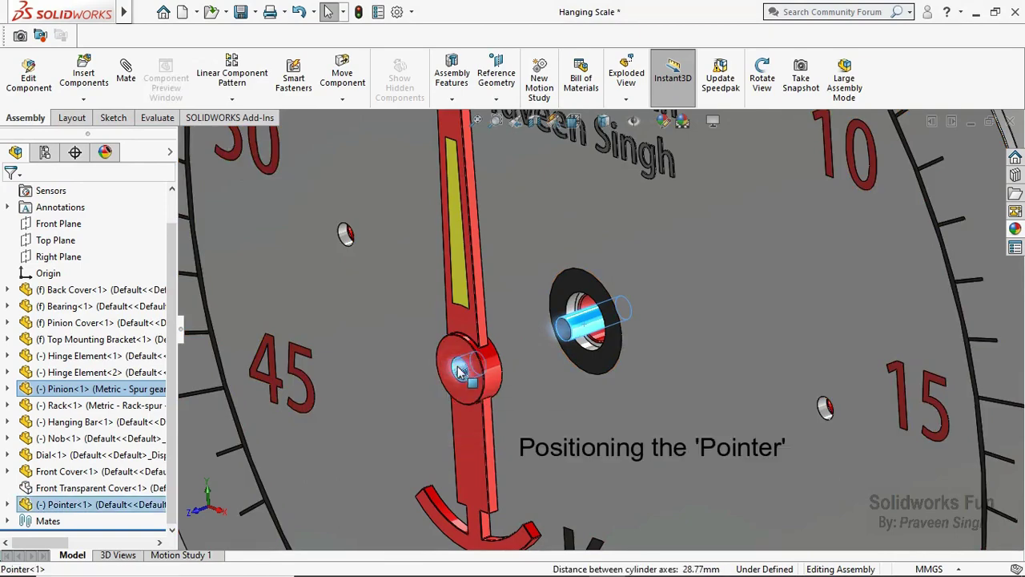
pyautogui.click(127, 67)
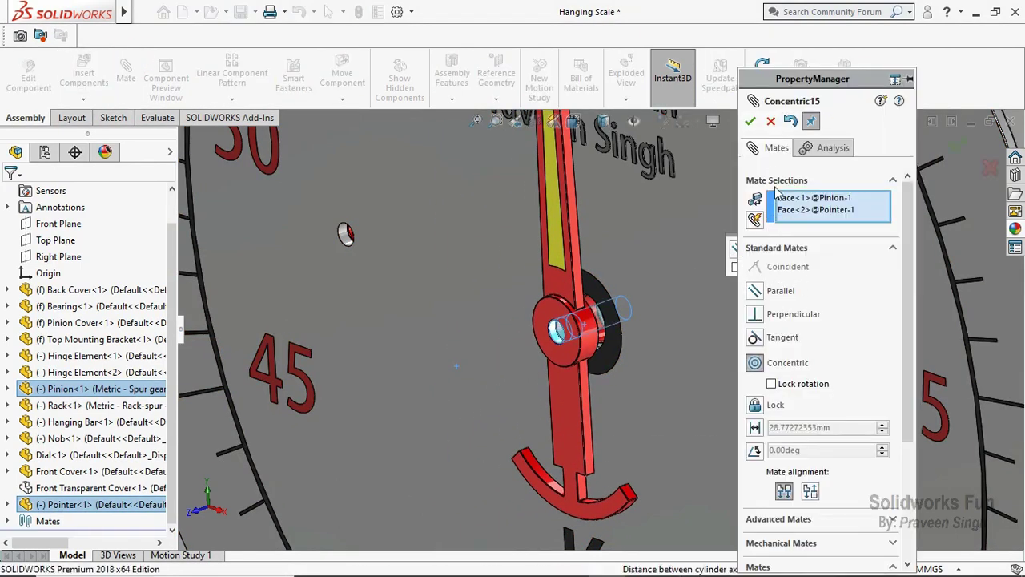
pyautogui.click(750, 121)
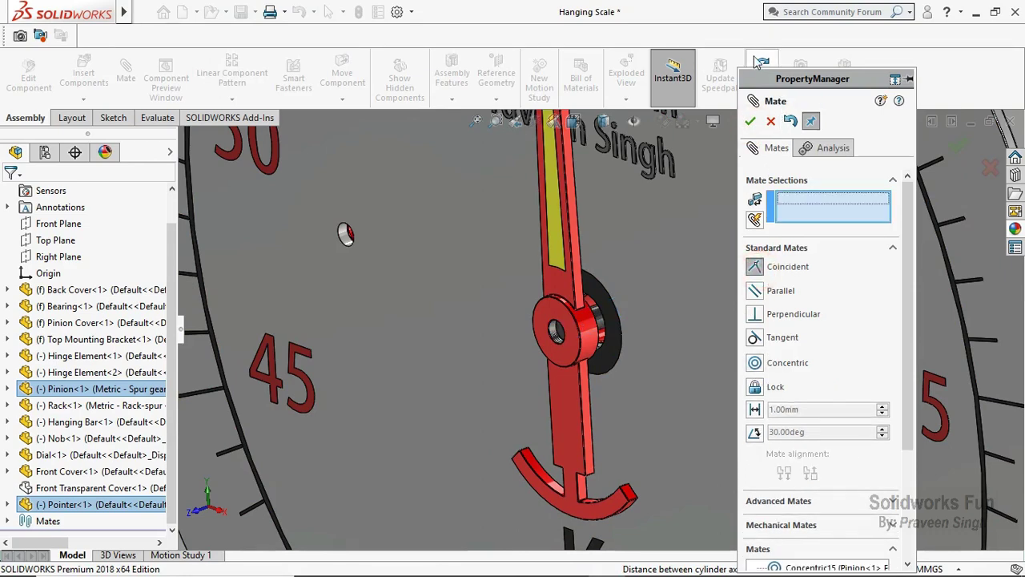
pyautogui.scroll(-3, 553, 341)
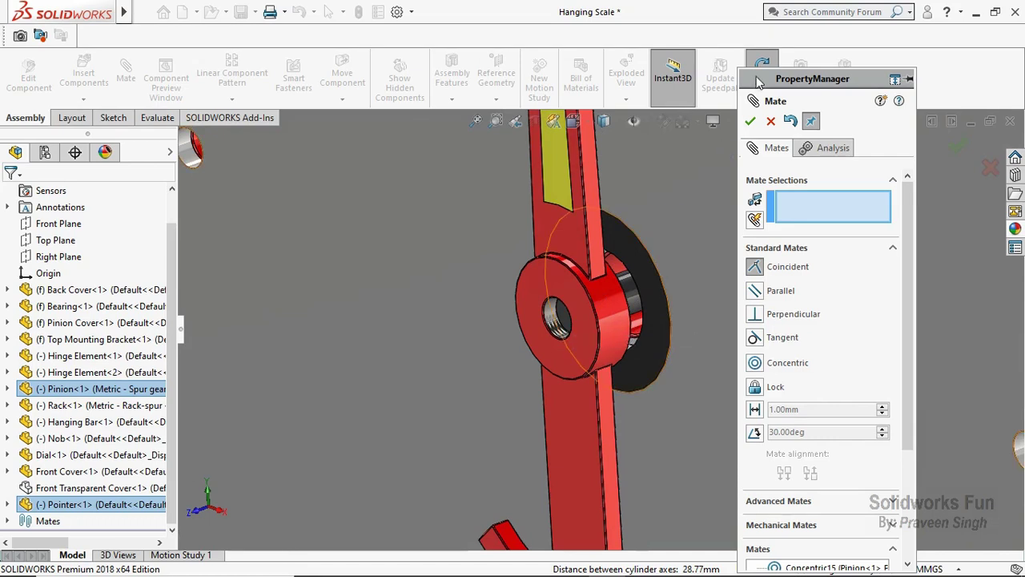
# Mate the pointer face coincident with the pinion face, then orbit and zoom to fit
pyautogui.click(565, 323)
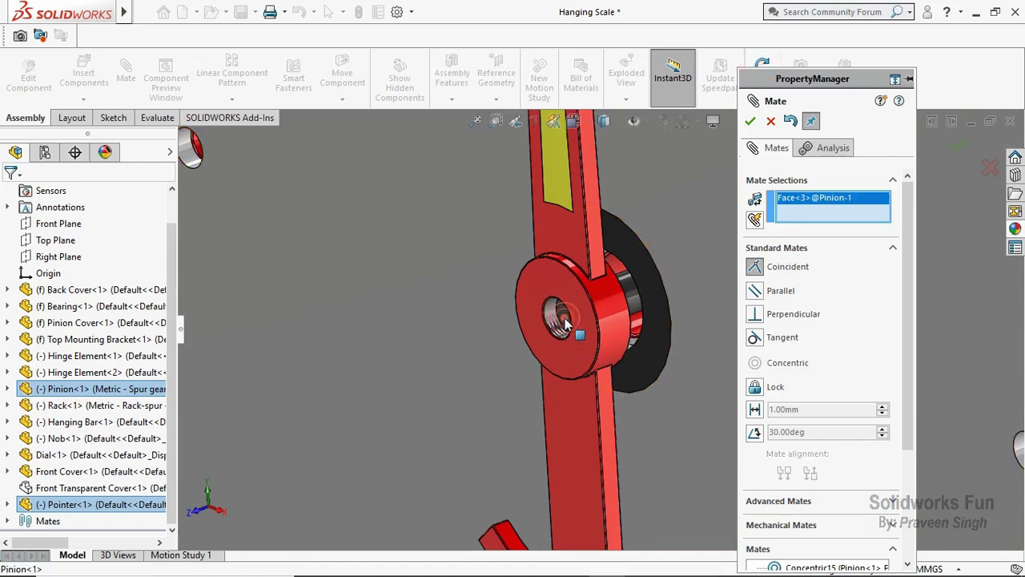
pyautogui.click(576, 323)
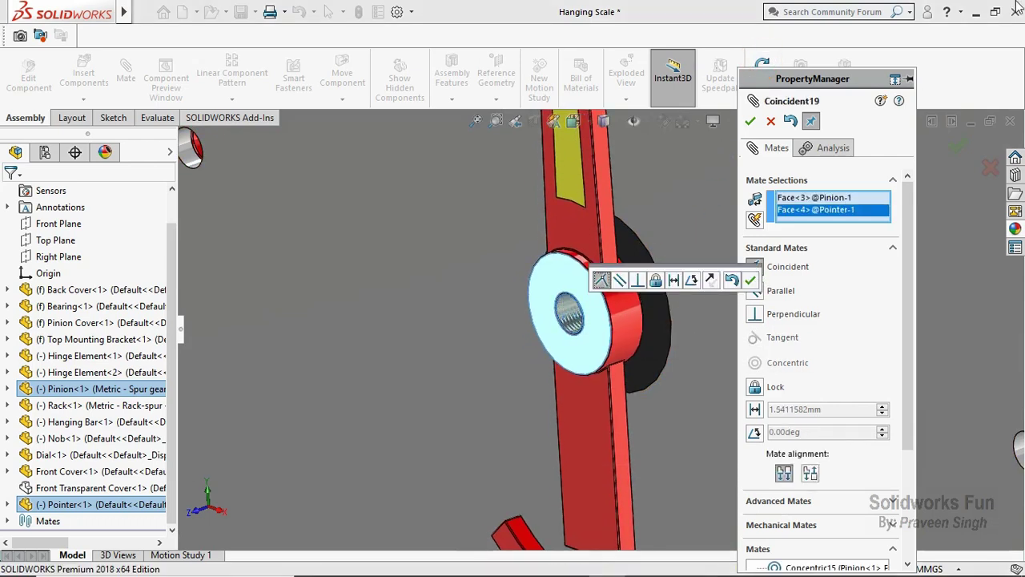
pyautogui.click(750, 122)
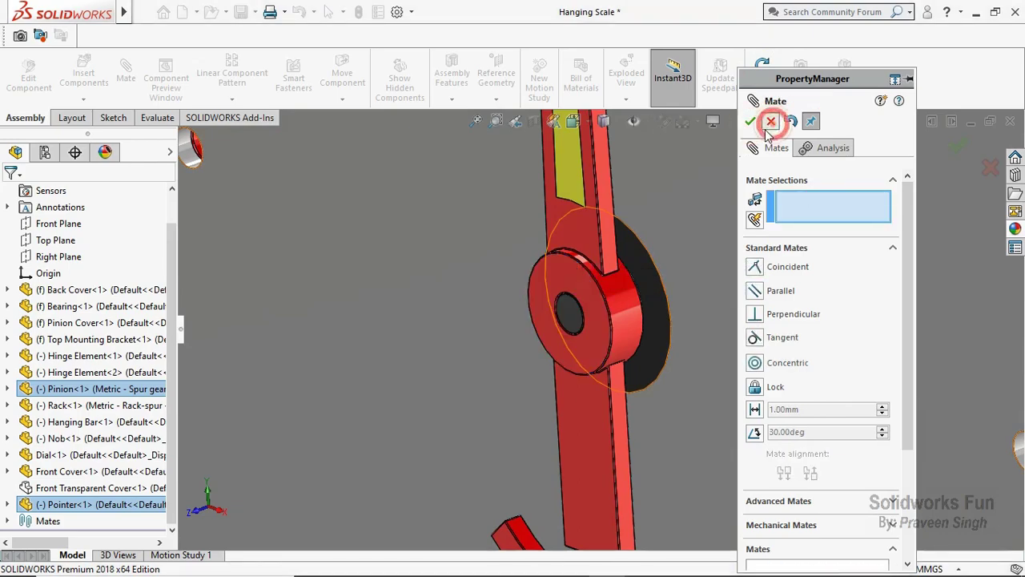
pyautogui.click(771, 121)
pyautogui.click(762, 78)
pyautogui.moveTo(593, 312)
pyautogui.mouseDown()
pyautogui.moveTo(615, 269)
pyautogui.moveTo(576, 282)
pyautogui.moveTo(741, 249)
pyautogui.moveTo(768, 288)
pyautogui.moveTo(807, 302)
pyautogui.moveTo(802, 312)
pyautogui.mouseUp()
pyautogui.press('f')
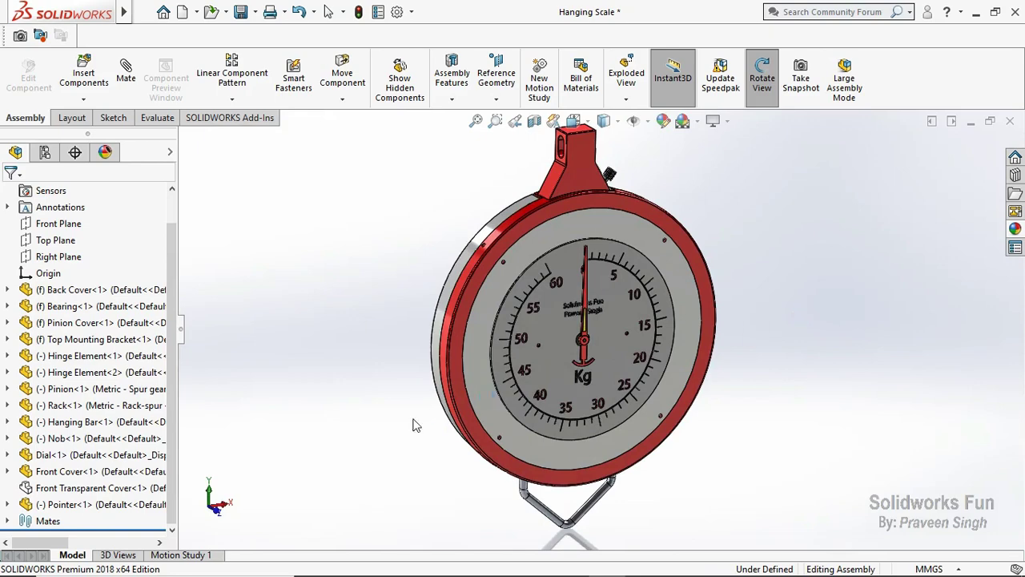
# Check the scale in Front and Right views, zoom to fit, and finish on Front view
pyautogui.press('Escape')
pyautogui.click(121, 488)
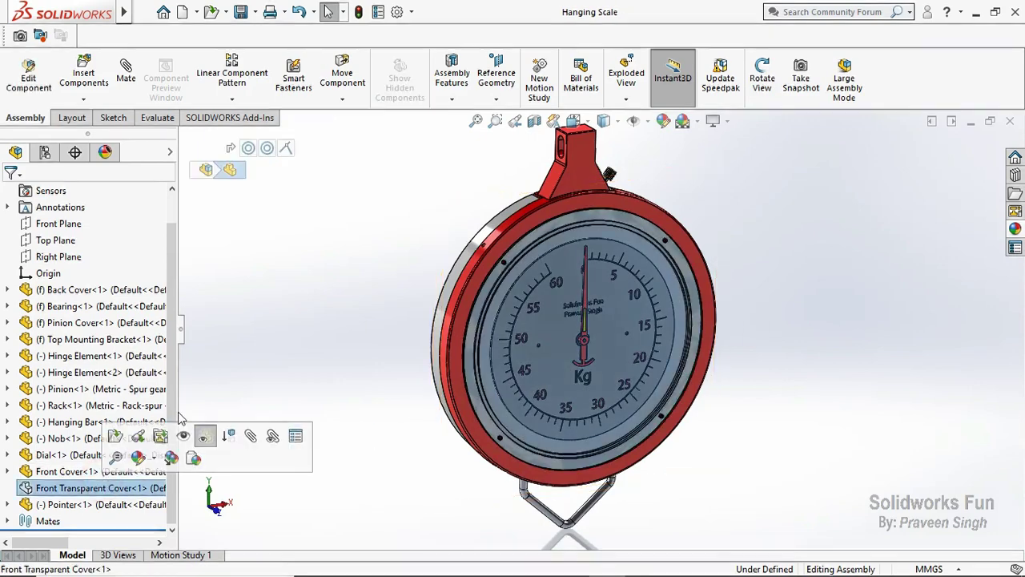
pyautogui.click(203, 435)
pyautogui.click(265, 395)
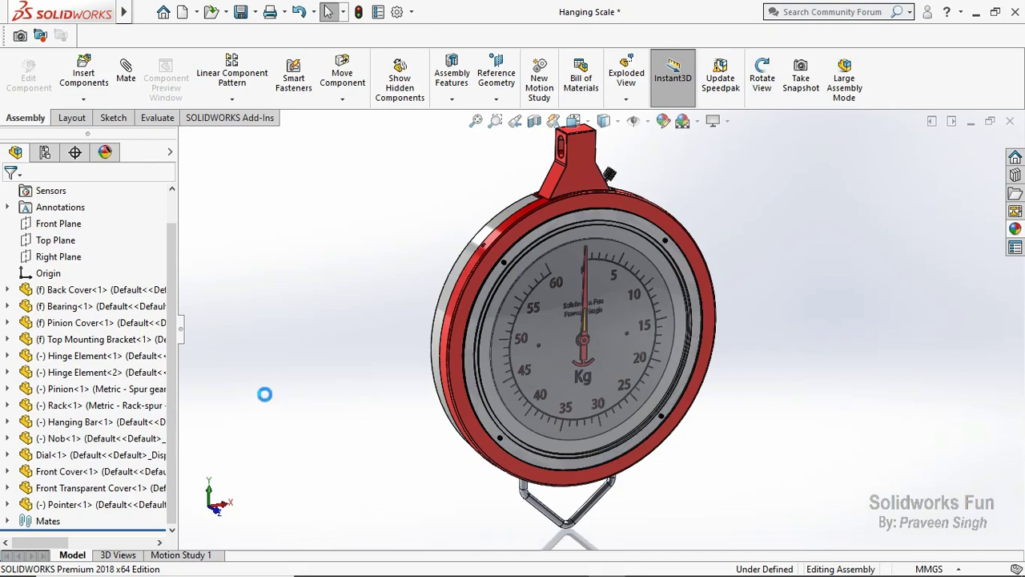
pyautogui.click(222, 512)
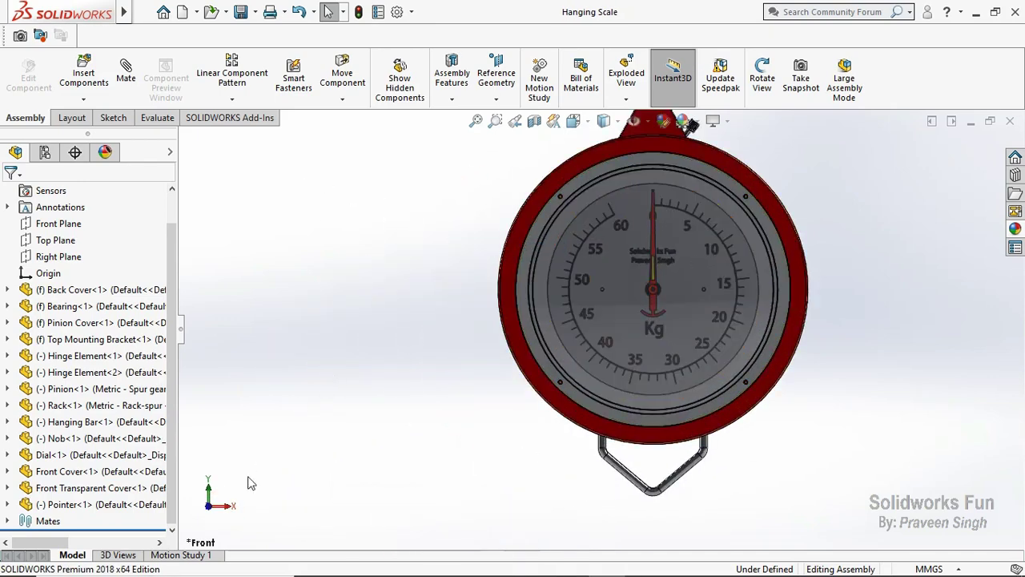
pyautogui.click(228, 506)
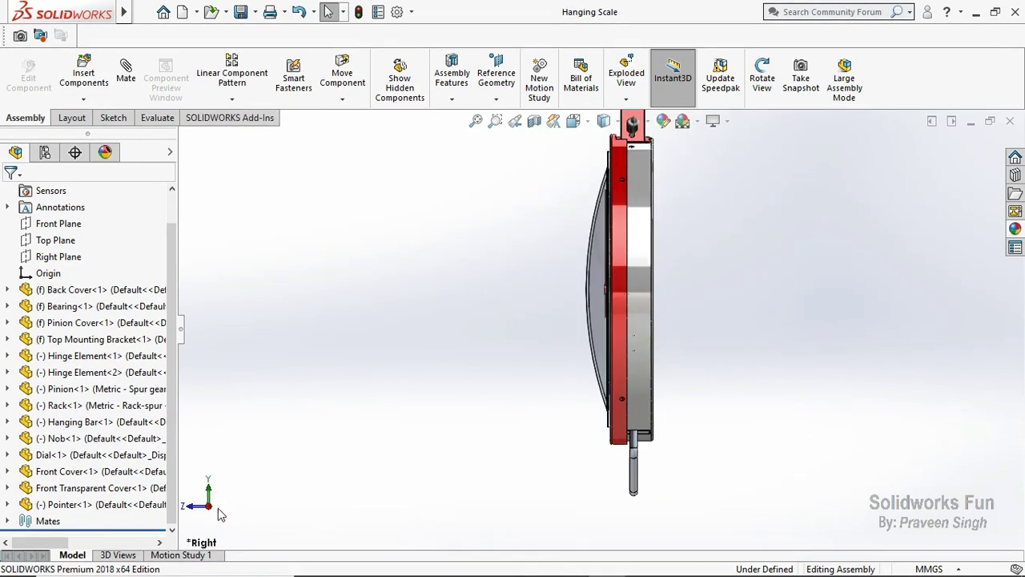
pyautogui.press('f')
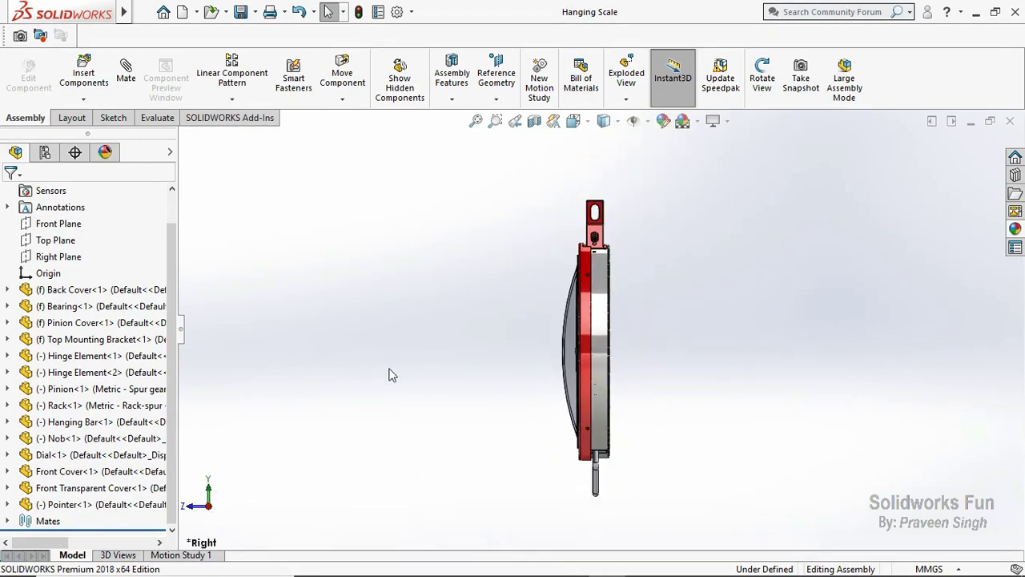
pyautogui.click(198, 508)
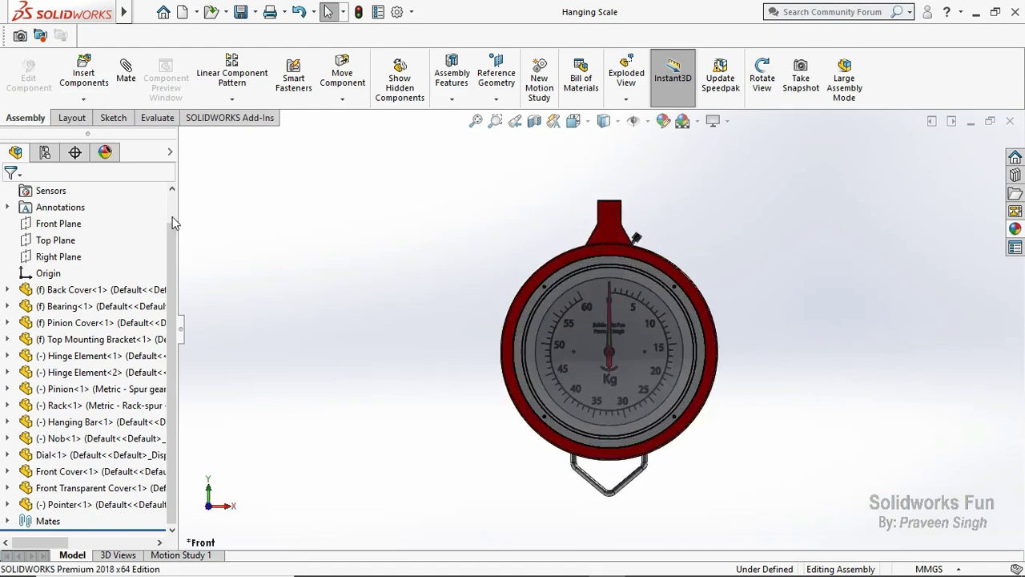
# Lower Directional1's longitude and set its latitude to 5.40deg
pyautogui.click(105, 152)
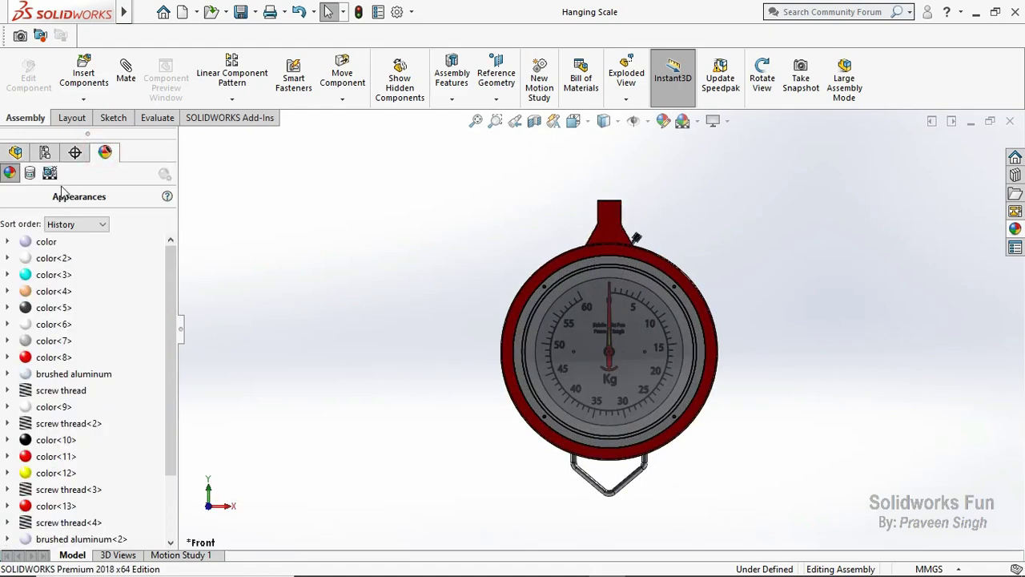
pyautogui.click(50, 173)
pyautogui.click(7, 242)
pyautogui.rightClick(90, 275)
pyautogui.click(781, 240)
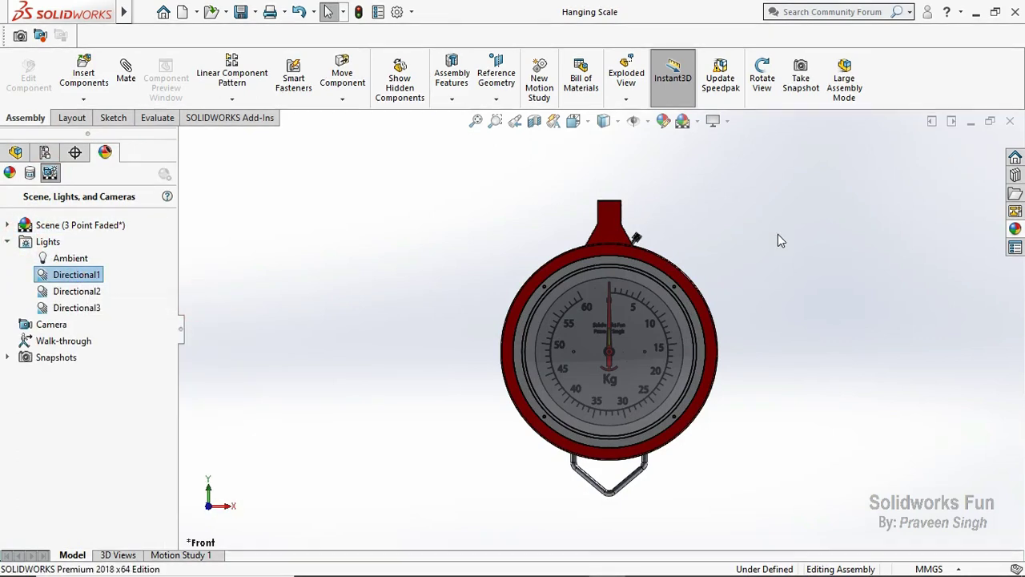
pyautogui.moveTo(867, 453)
pyautogui.mouseDown()
pyautogui.moveTo(828, 451)
pyautogui.moveTo(851, 463)
pyautogui.mouseUp()
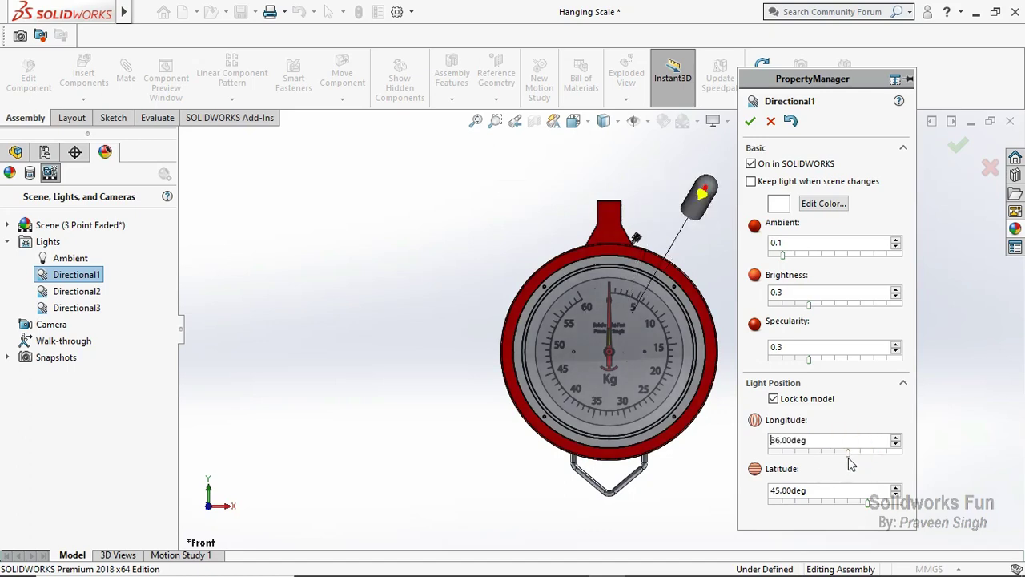
pyautogui.moveTo(866, 502); pyautogui.dragTo(838, 502)
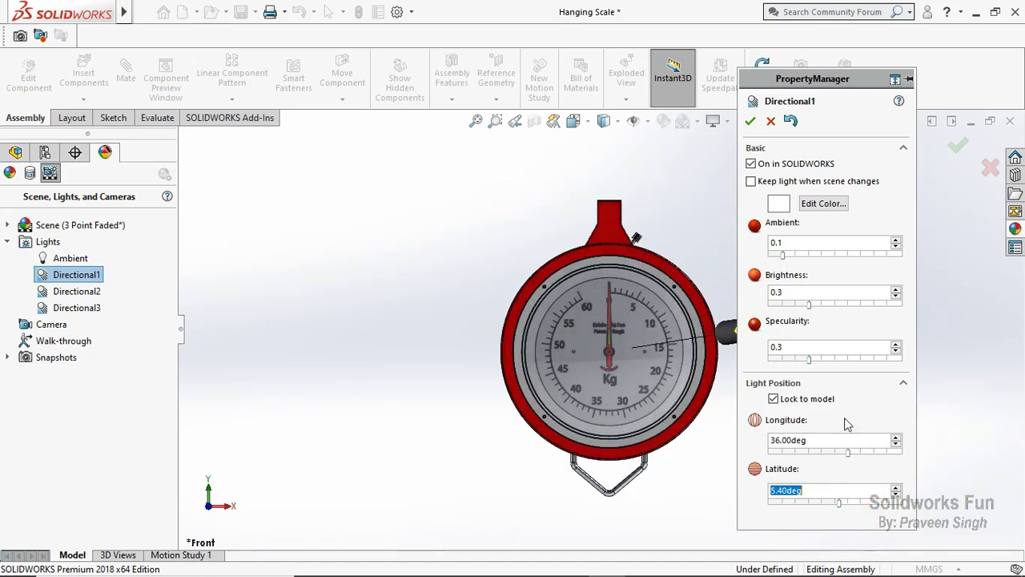
pyautogui.click(751, 121)
# Set Directional2's longitude to 46.80deg, raise its latitude, then save the assembly
pyautogui.doubleClick(76, 291)
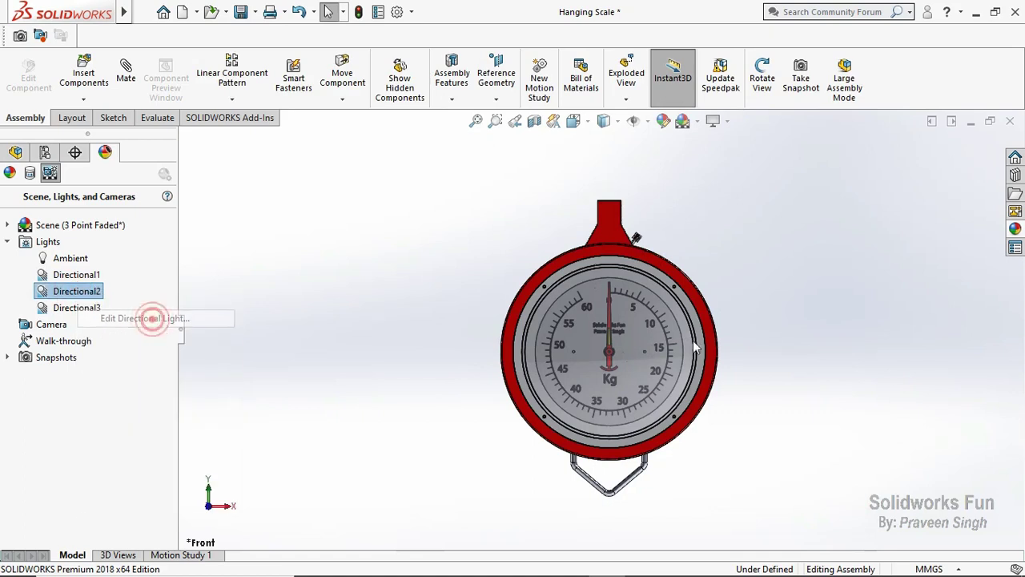
pyautogui.moveTo(781, 461)
pyautogui.mouseDown()
pyautogui.moveTo(777, 453)
pyautogui.moveTo(861, 457)
pyautogui.moveTo(855, 467)
pyautogui.mouseUp()
pyautogui.moveTo(863, 502); pyautogui.dragTo(875, 502)
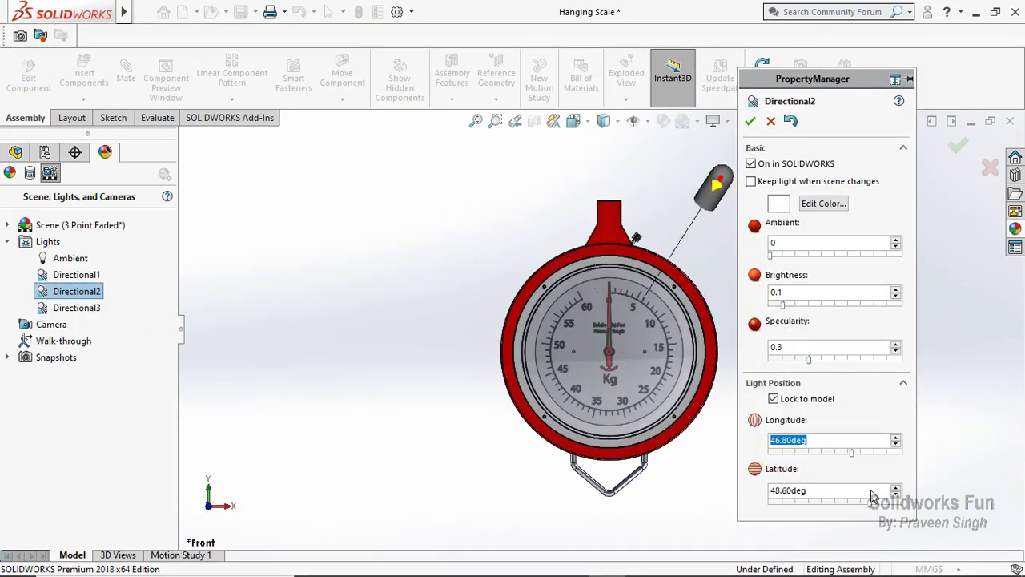
pyautogui.click(753, 121)
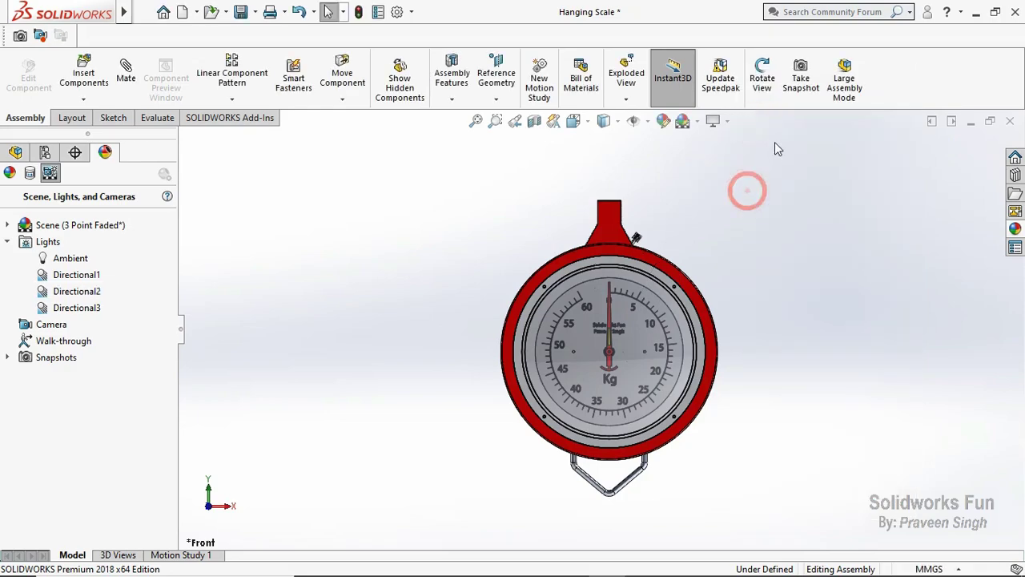
pyautogui.click(762, 81)
pyautogui.moveTo(693, 194)
pyautogui.mouseDown()
pyautogui.moveTo(730, 255)
pyautogui.moveTo(737, 203)
pyautogui.moveTo(730, 236)
pyautogui.moveTo(744, 305)
pyautogui.moveTo(732, 290)
pyautogui.mouseUp()
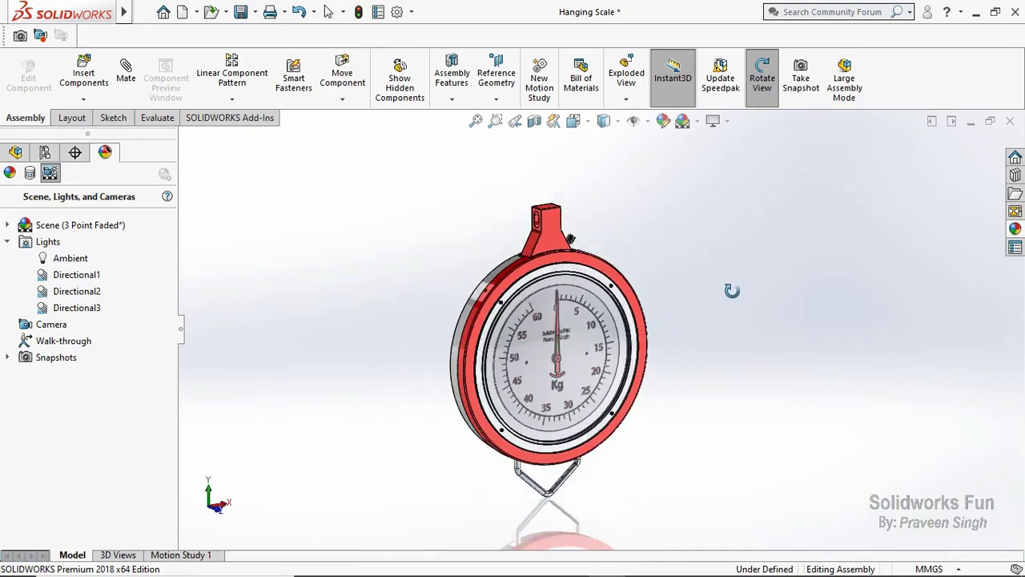
pyautogui.click(16, 153)
pyautogui.click(240, 11)
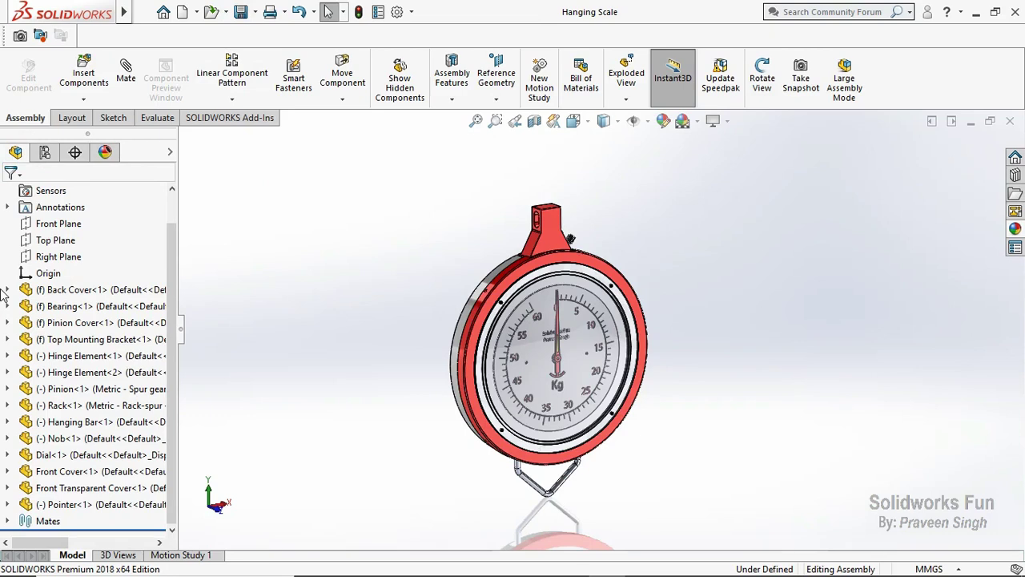
# Group every component from Back Cover to Pointer into a new folder named Parts
pyautogui.moveTo(1, 288); pyautogui.dragTo(150, 507)
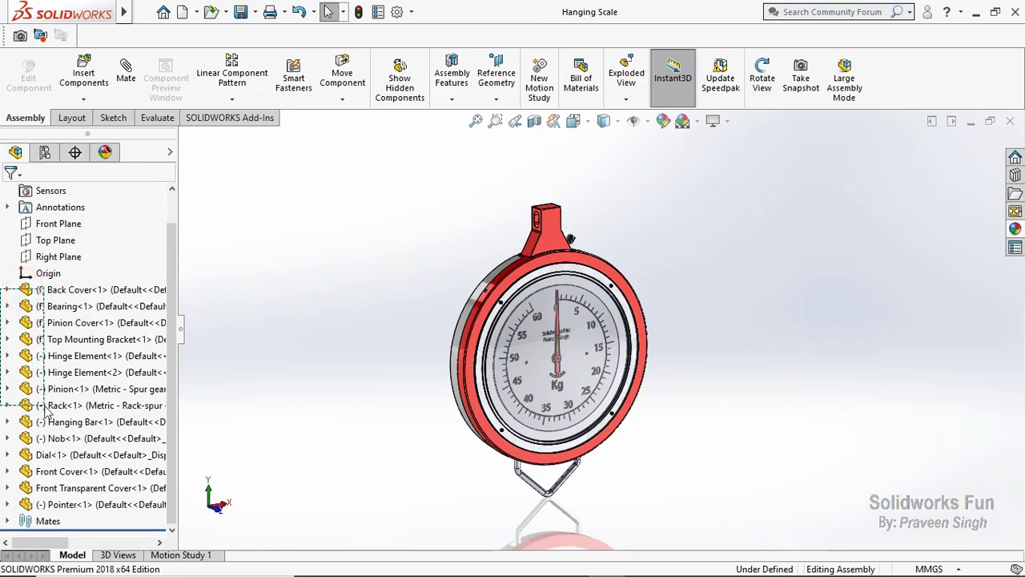
pyautogui.rightClick(150, 507)
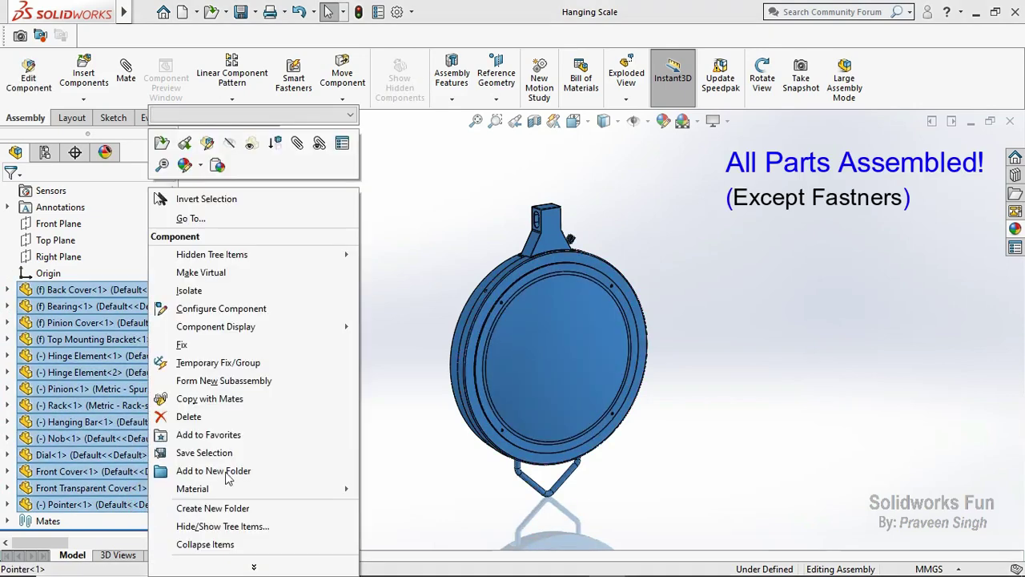
pyautogui.click(322, 471)
pyautogui.write('Parts')
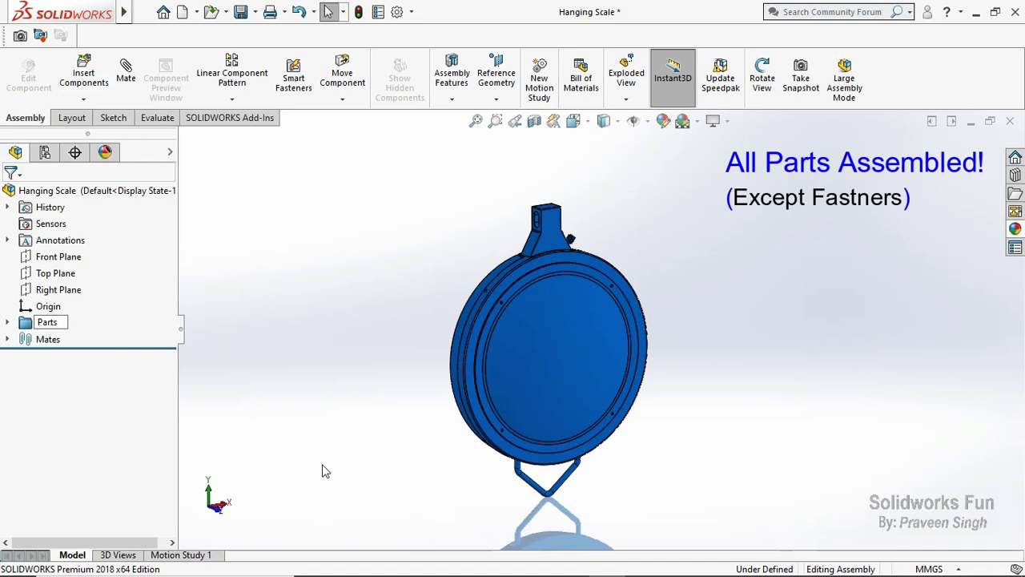
pyautogui.click(323, 471)
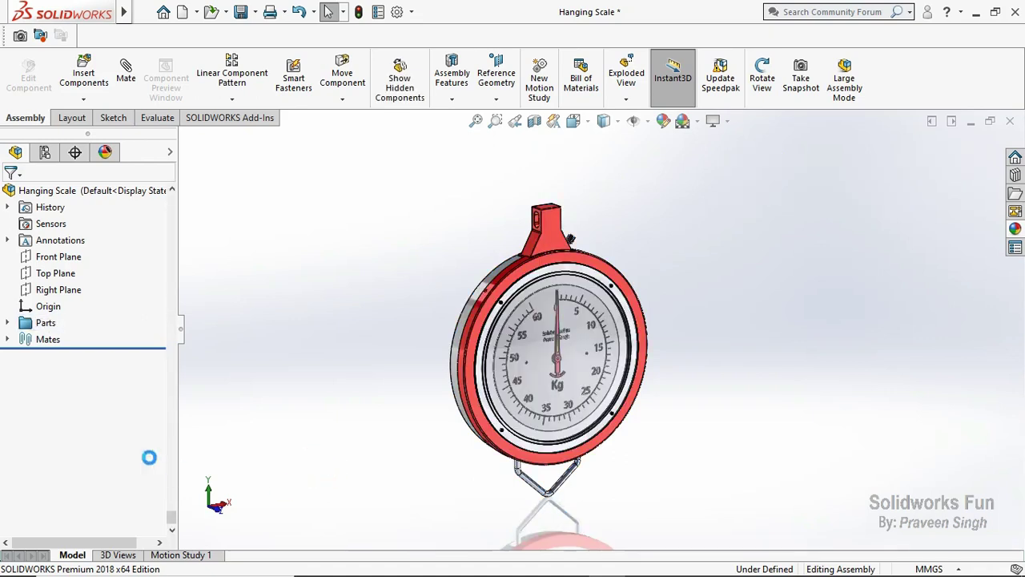
# Fix the Dial, Front Cover and Front Transparent Cover in place
pyautogui.click(6, 322)
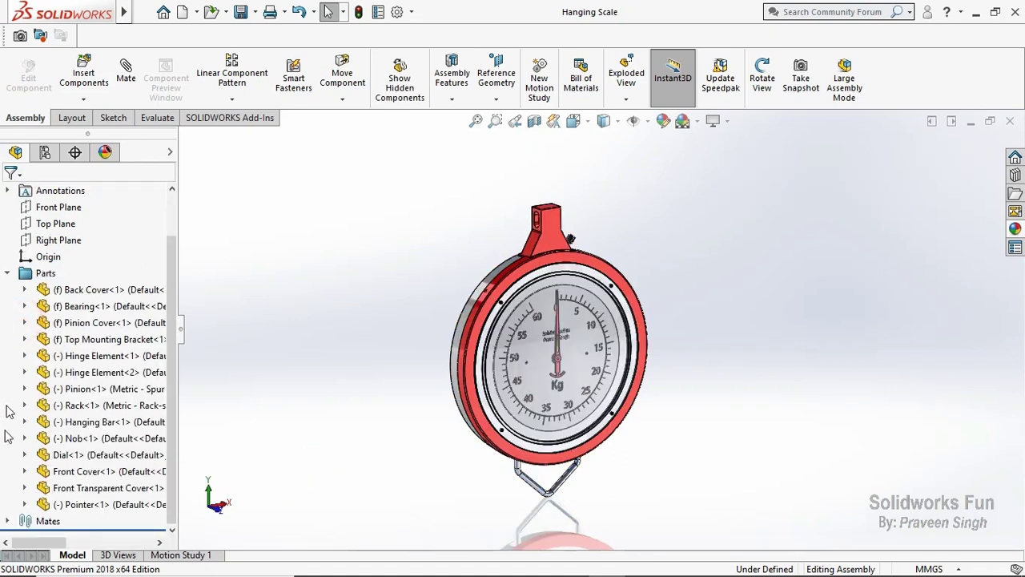
pyautogui.click(105, 457)
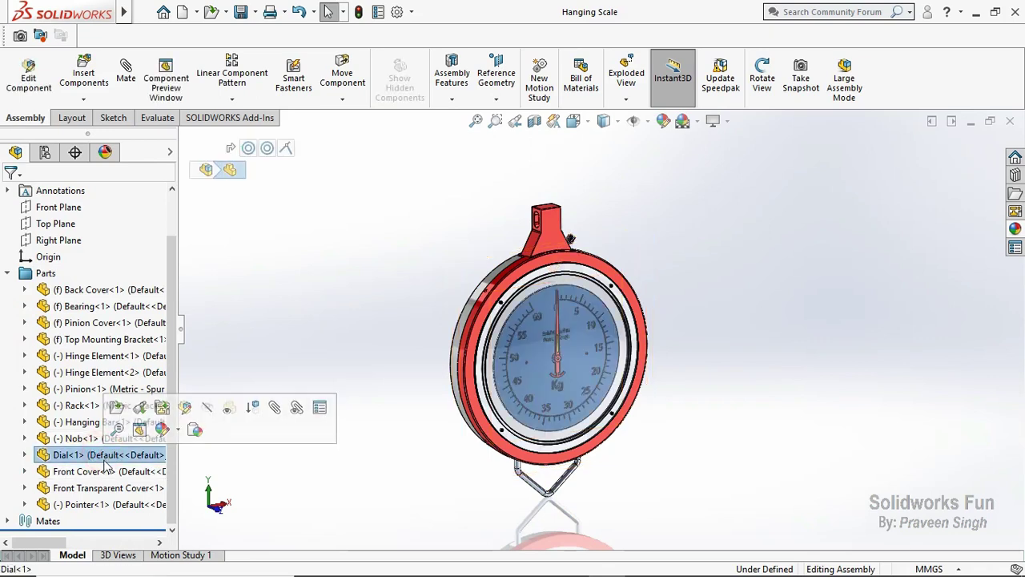
pyautogui.keyDown('ctrl'); pyautogui.click(104, 472); pyautogui.keyUp('ctrl')
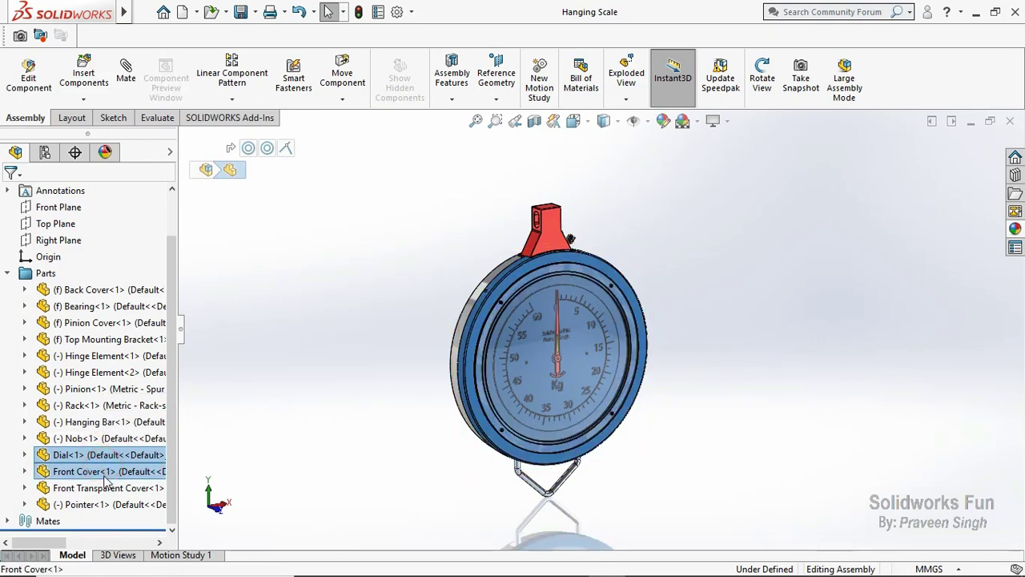
pyautogui.keyDown('ctrl'); pyautogui.click(106, 492); pyautogui.keyUp('ctrl')
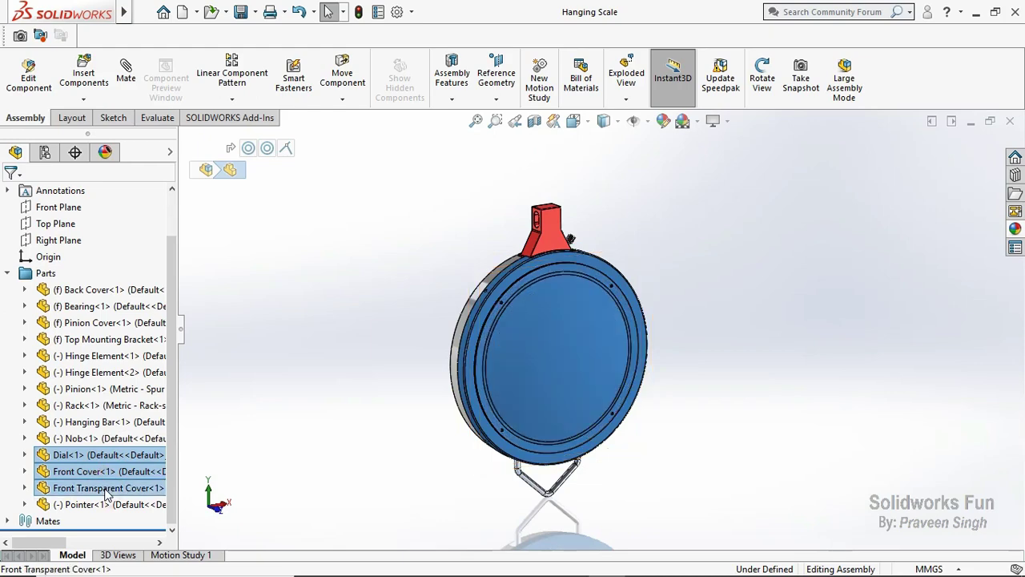
pyautogui.rightClick(107, 491)
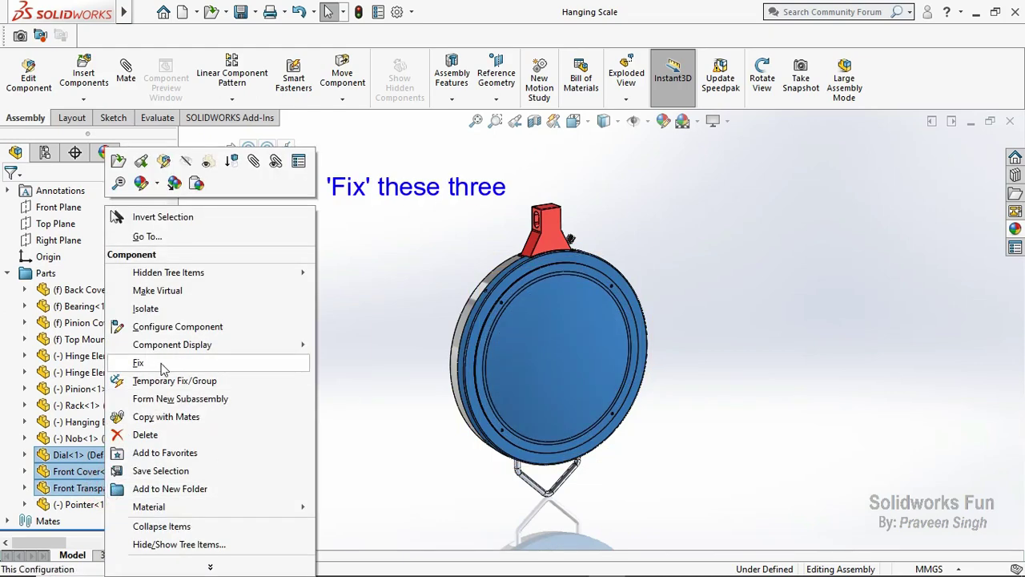
pyautogui.click(138, 363)
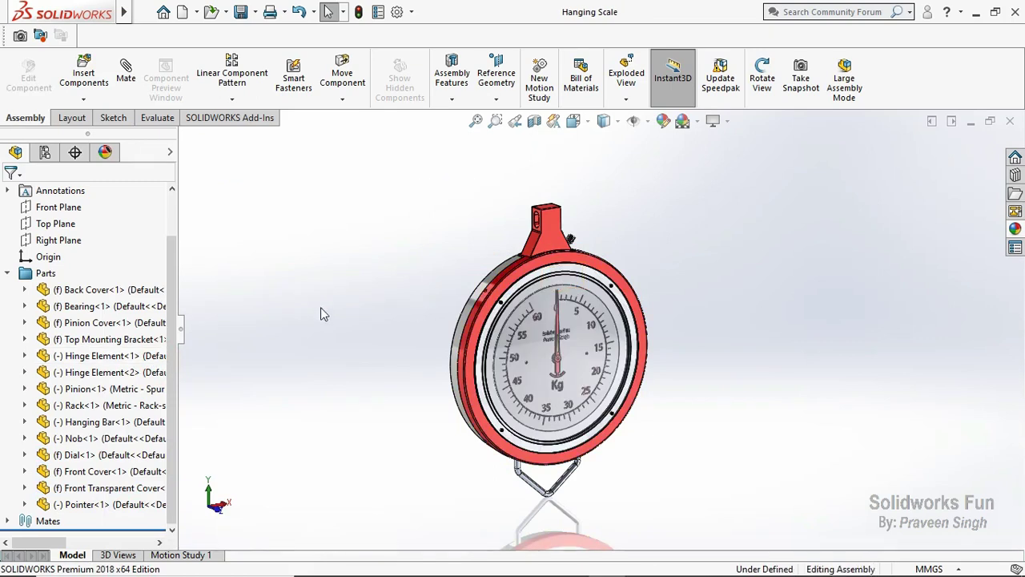
# Check that Back Cover, Bearing, Pinion Cover and Top Mounting Bracket are fixed
pyautogui.rightClick(156, 296)
pyautogui.click(130, 313)
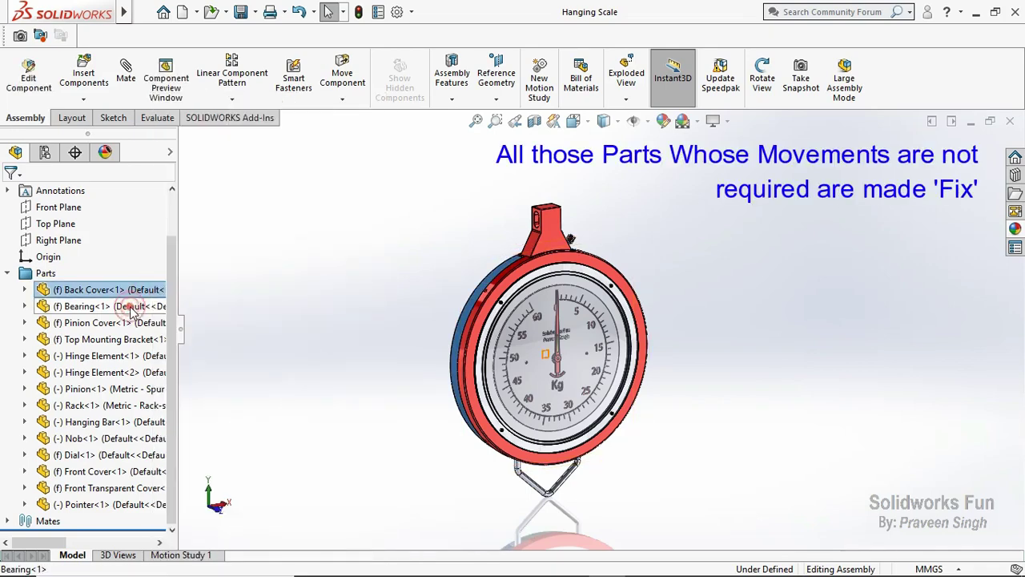
pyautogui.rightClick(128, 311)
pyautogui.click(119, 324)
pyautogui.rightClick(116, 325)
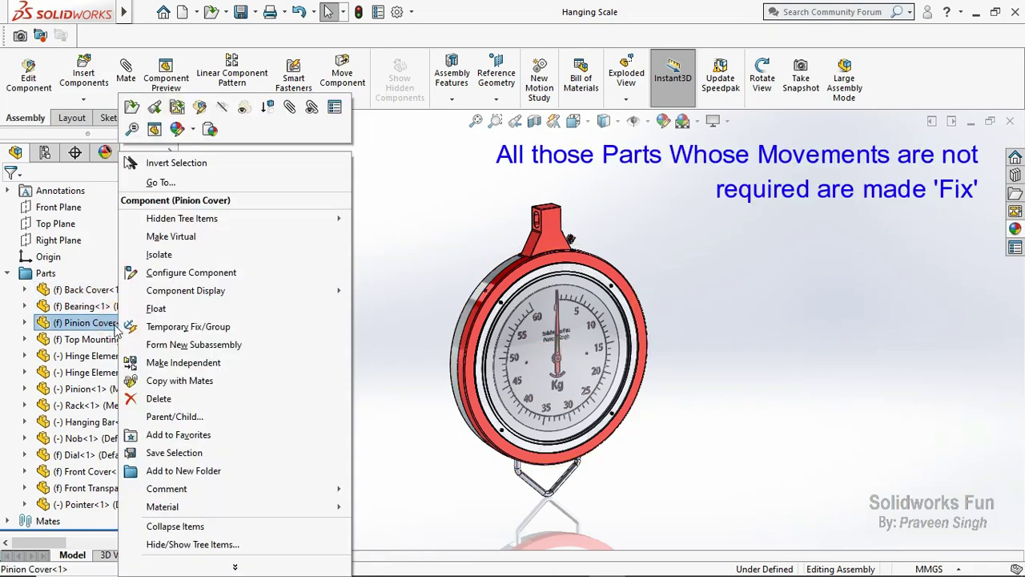
pyautogui.click(104, 342)
pyautogui.rightClick(104, 343)
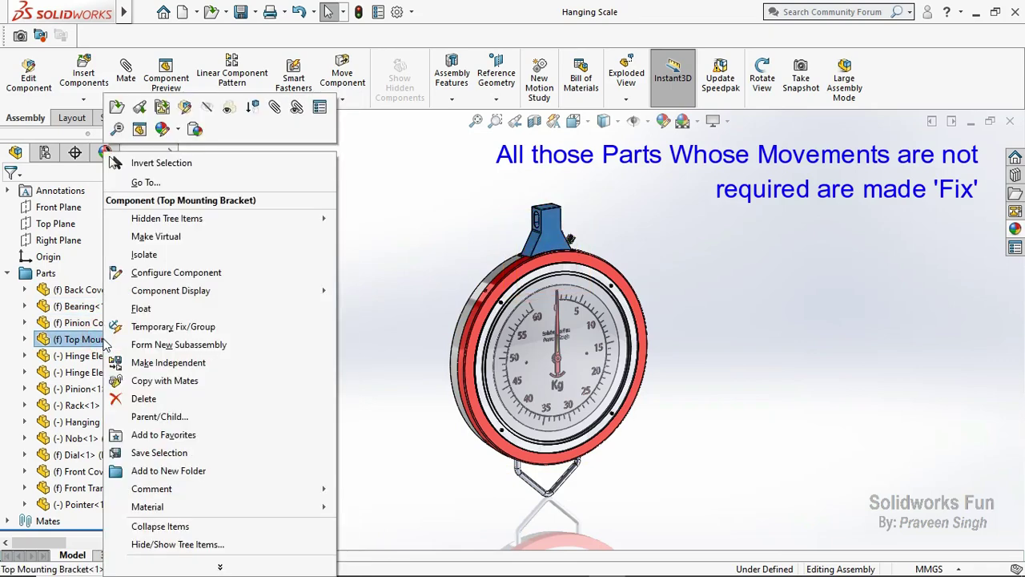
# Confirm both hinge elements, Pinion, Rack and Hanging Bar stay floating
pyautogui.click(80, 364)
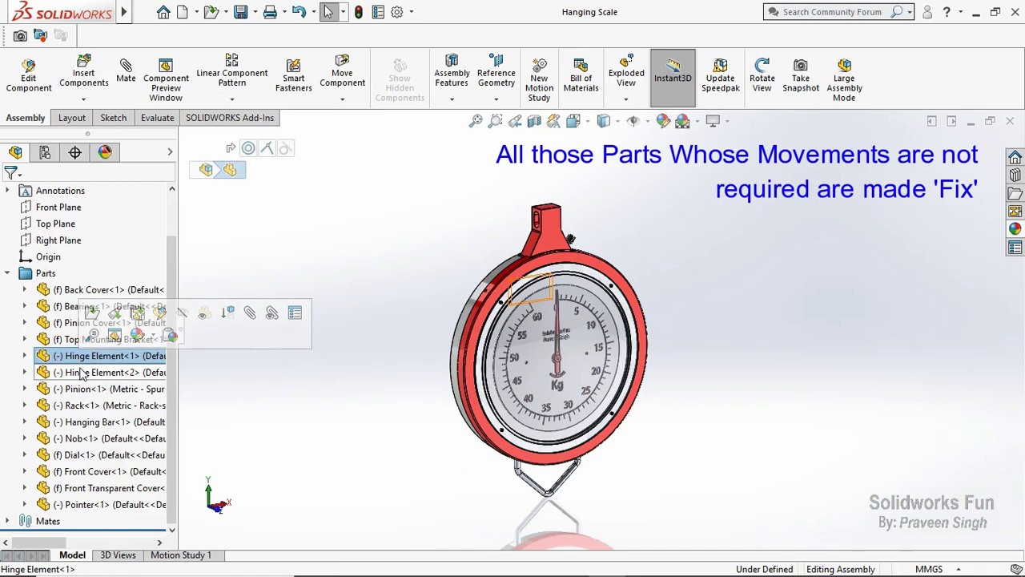
pyautogui.keyDown('ctrl'); pyautogui.click(83, 373); pyautogui.keyUp('ctrl')
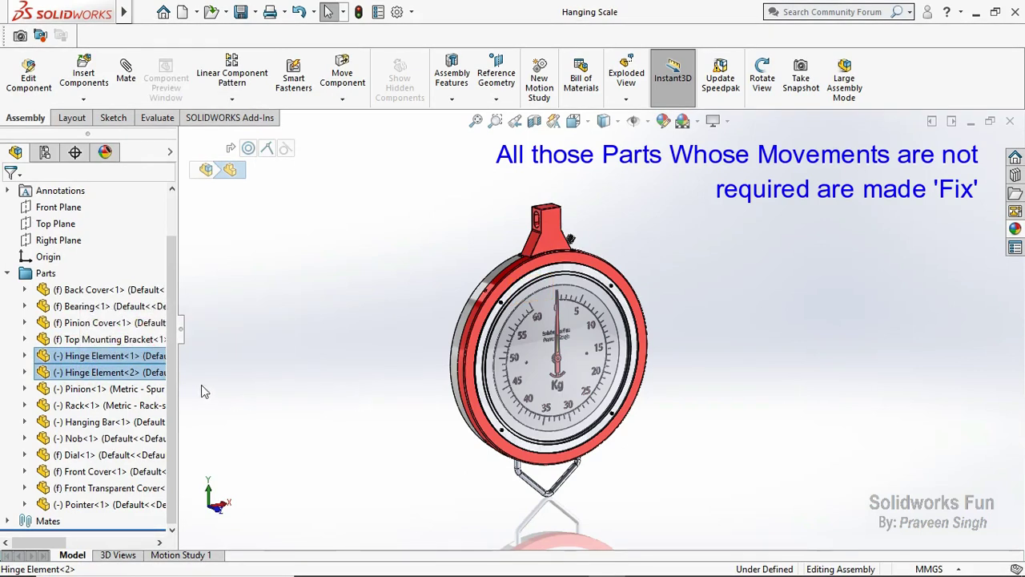
pyautogui.rightClick(124, 375)
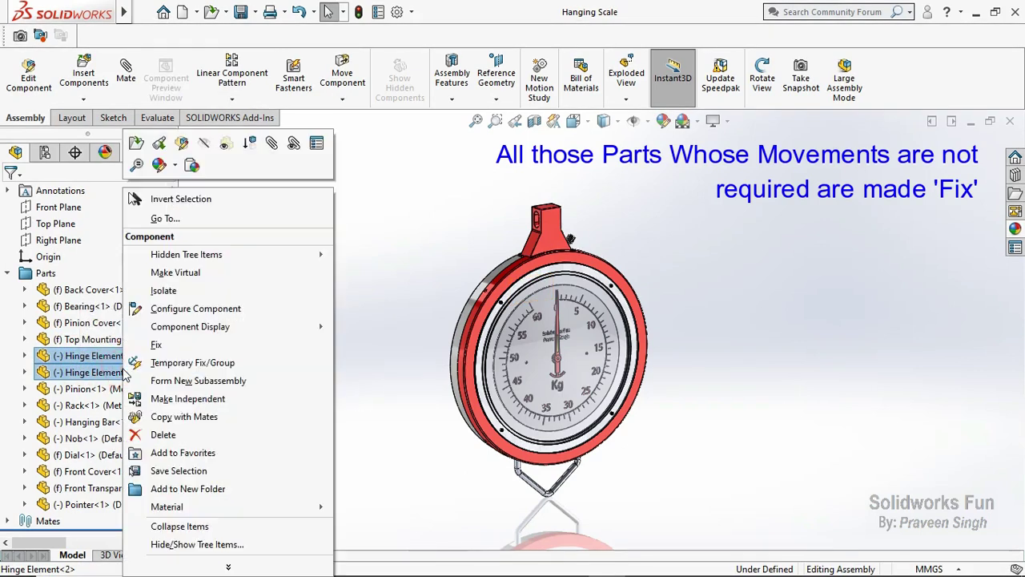
pyautogui.click(100, 392)
pyautogui.rightClick(98, 389)
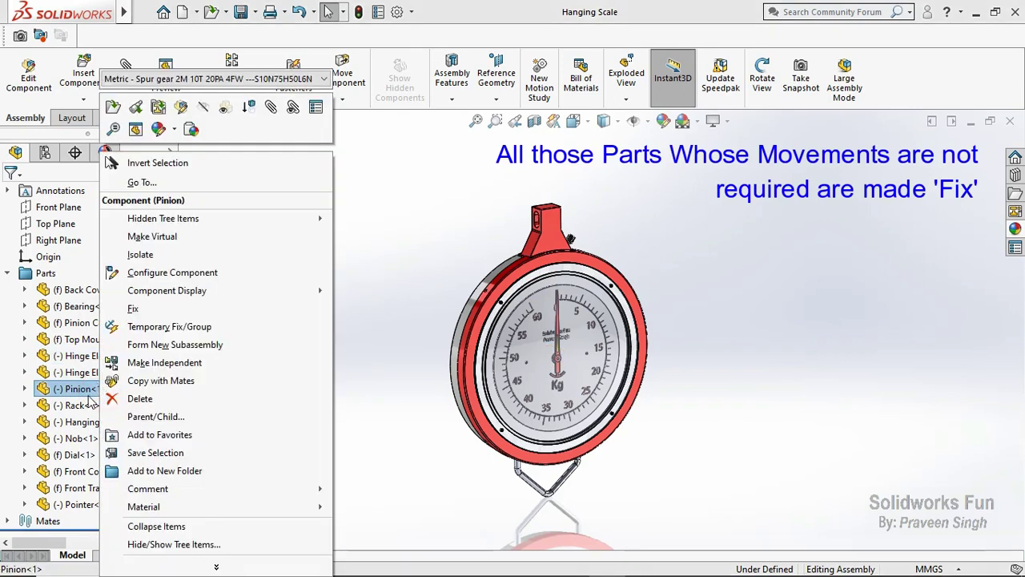
pyautogui.click(90, 403)
pyautogui.rightClick(91, 405)
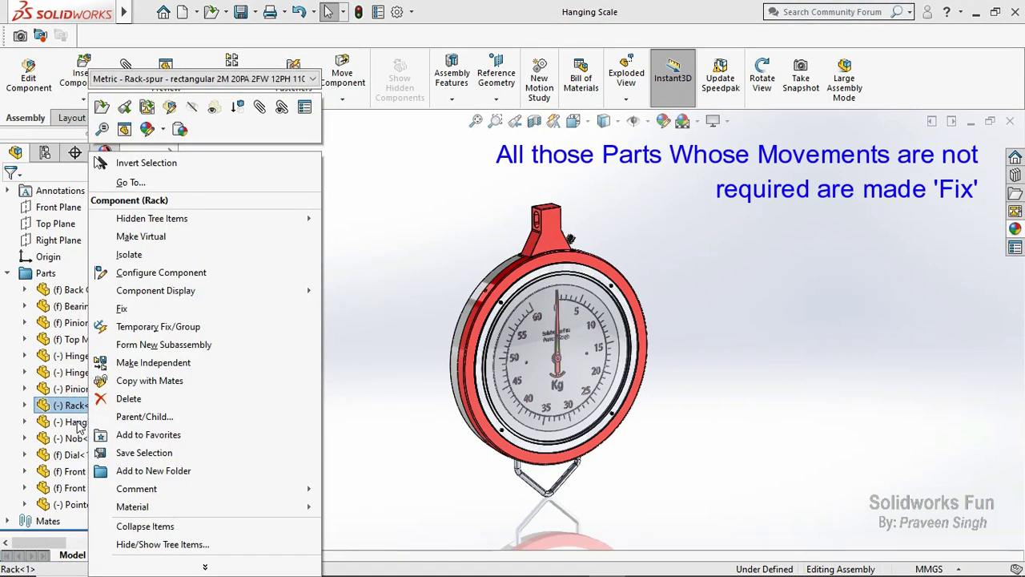
pyautogui.click(78, 424)
pyautogui.rightClick(79, 427)
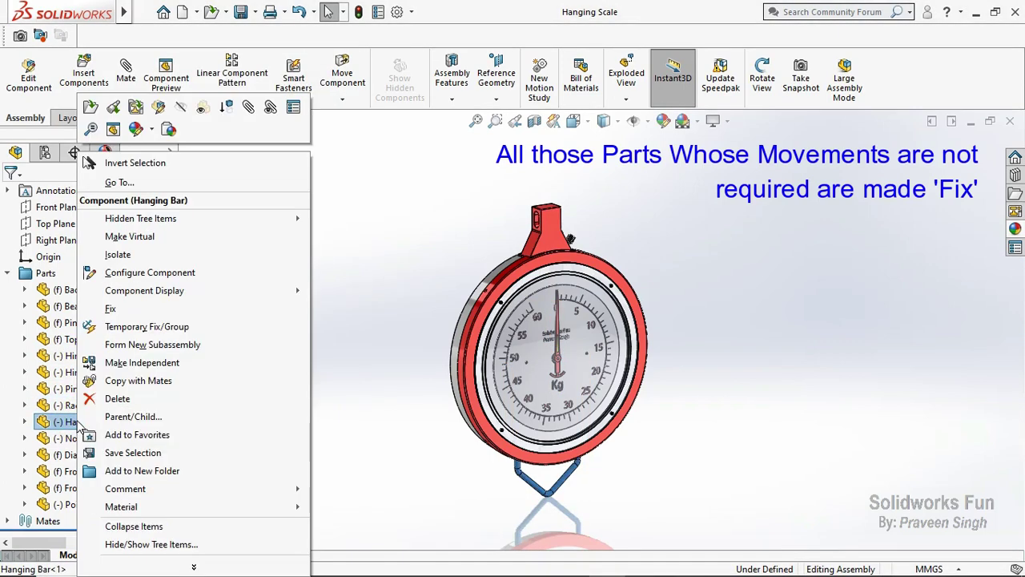
pyautogui.click(362, 383)
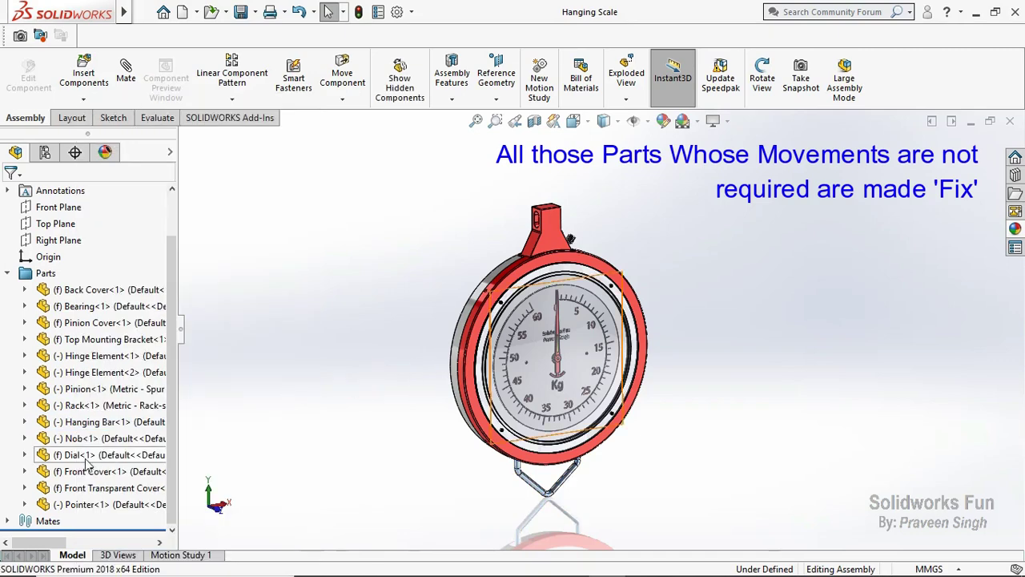
# Verify Nob and Pointer stay floating while Dial and both front covers are fixed
pyautogui.click(142, 439)
pyautogui.rightClick(143, 439)
pyautogui.rightClick(135, 461)
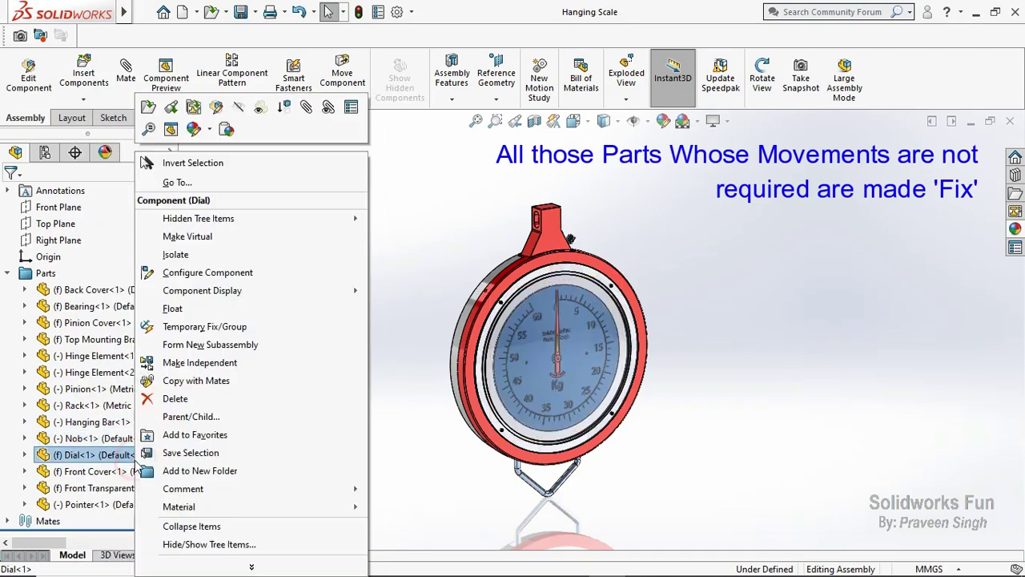
pyautogui.rightClick(126, 474)
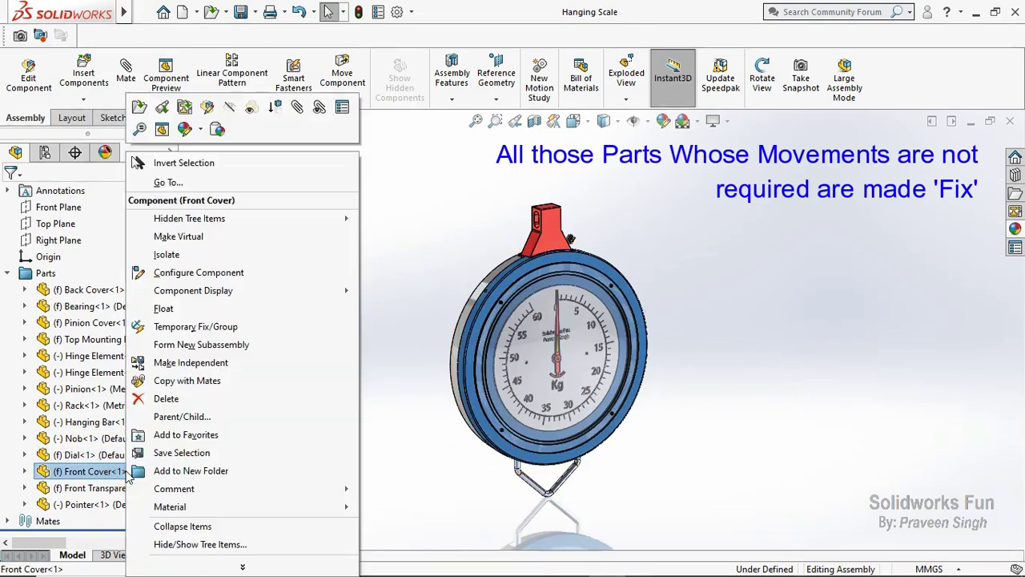
pyautogui.rightClick(113, 490)
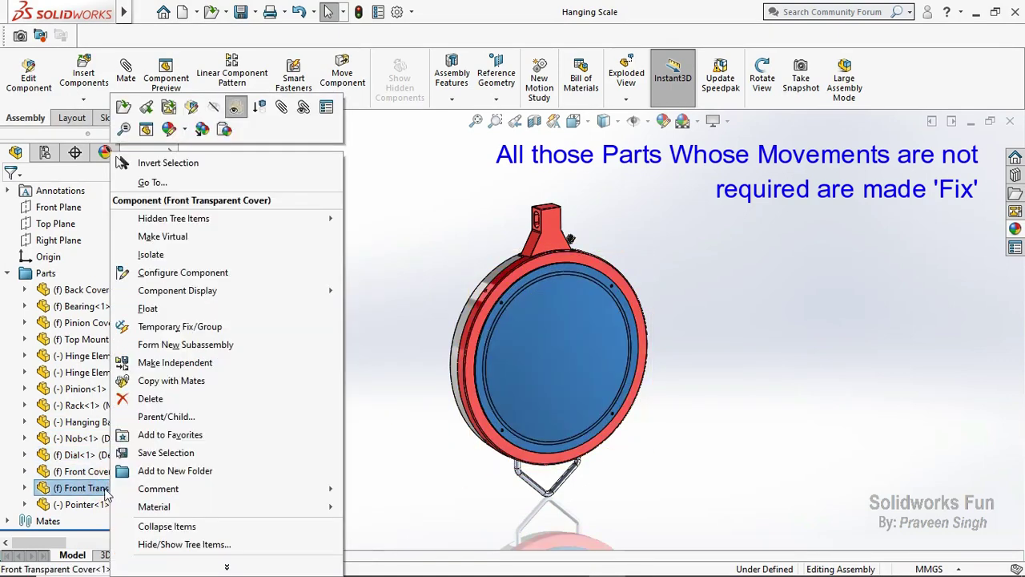
pyautogui.click(101, 505)
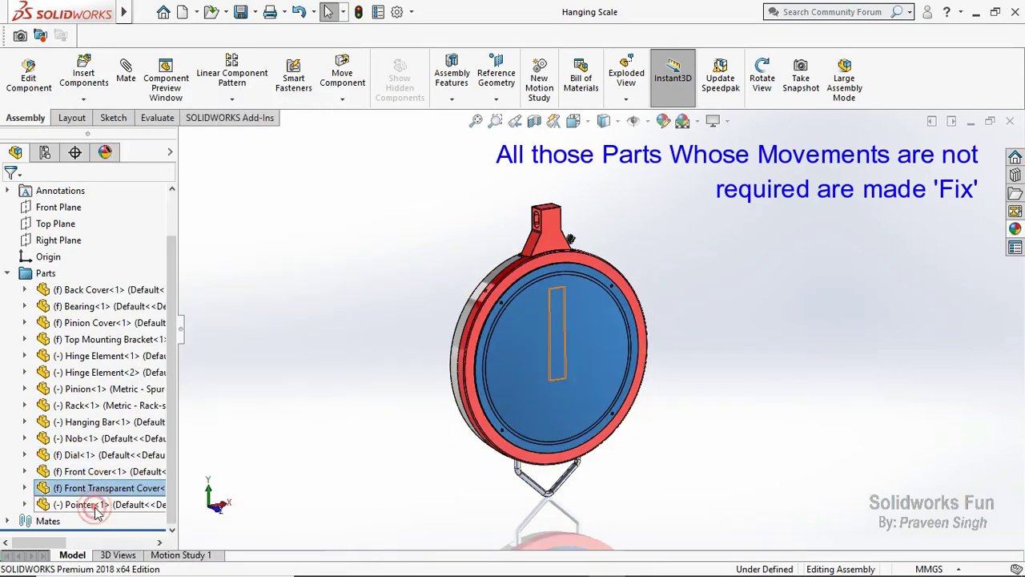
pyautogui.rightClick(96, 504)
pyautogui.click(409, 377)
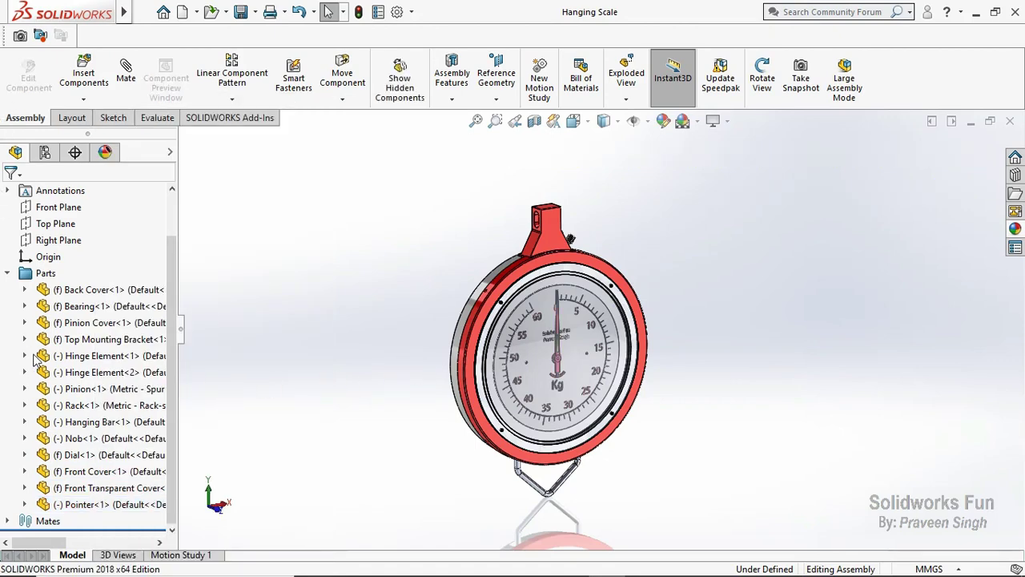
# Collapse the Parts folder, browse the Mates list, then reopen the parts list
pyautogui.click(7, 273)
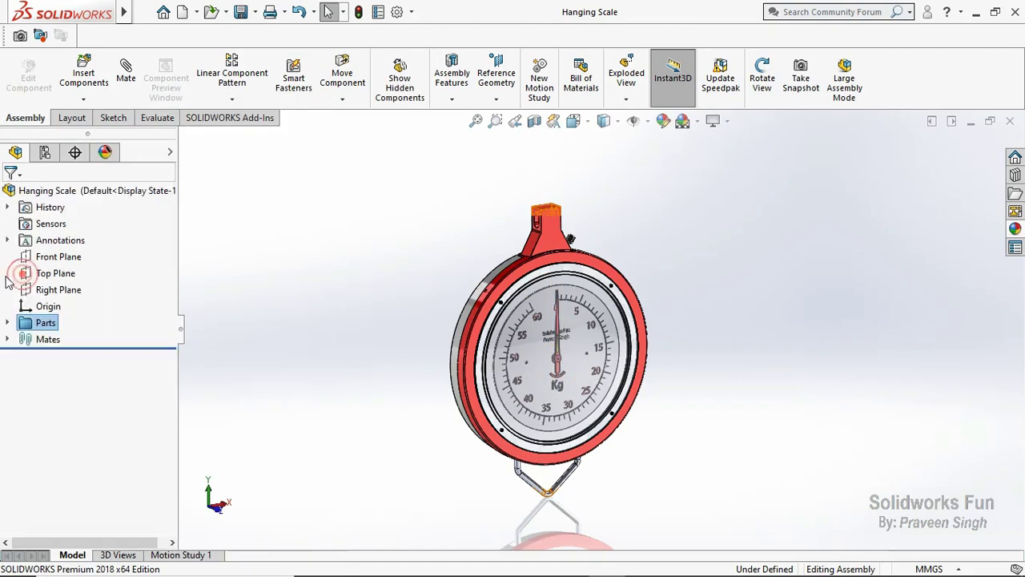
pyautogui.click(6, 341)
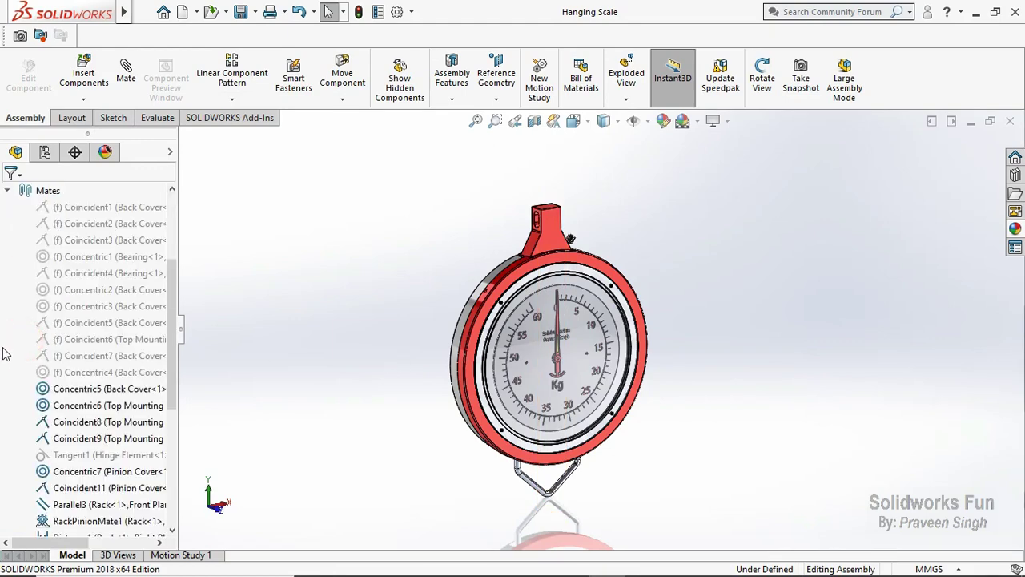
pyautogui.scroll(-4, 4, 353)
pyautogui.scroll(-2, 4, 353)
pyautogui.scroll(8, 4, 354)
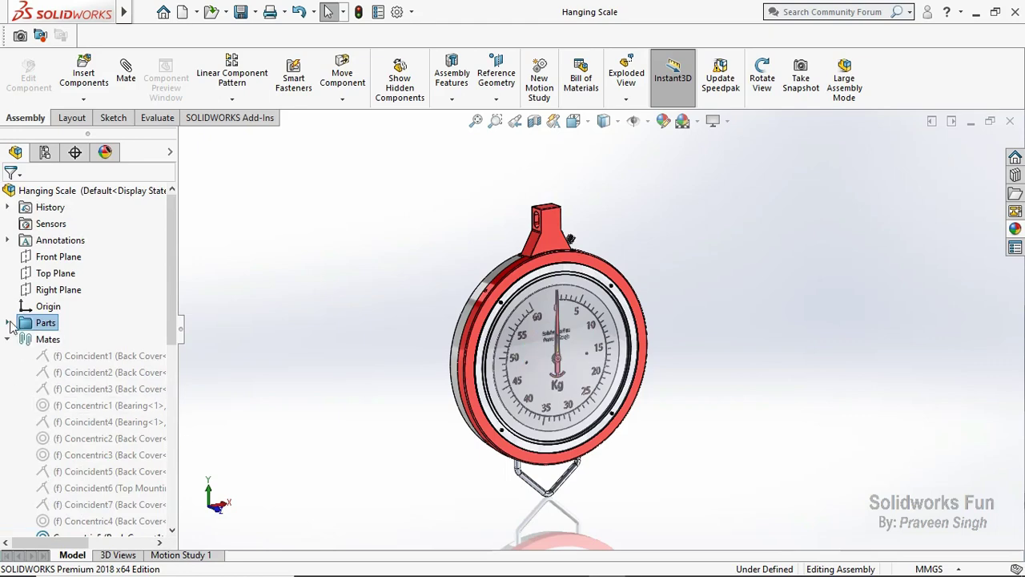
pyautogui.click(7, 323)
pyautogui.scroll(-3, 12, 337)
# Hide the Front Cover, Front Transparent Cover and Dial, then save the assembly
pyautogui.click(72, 338)
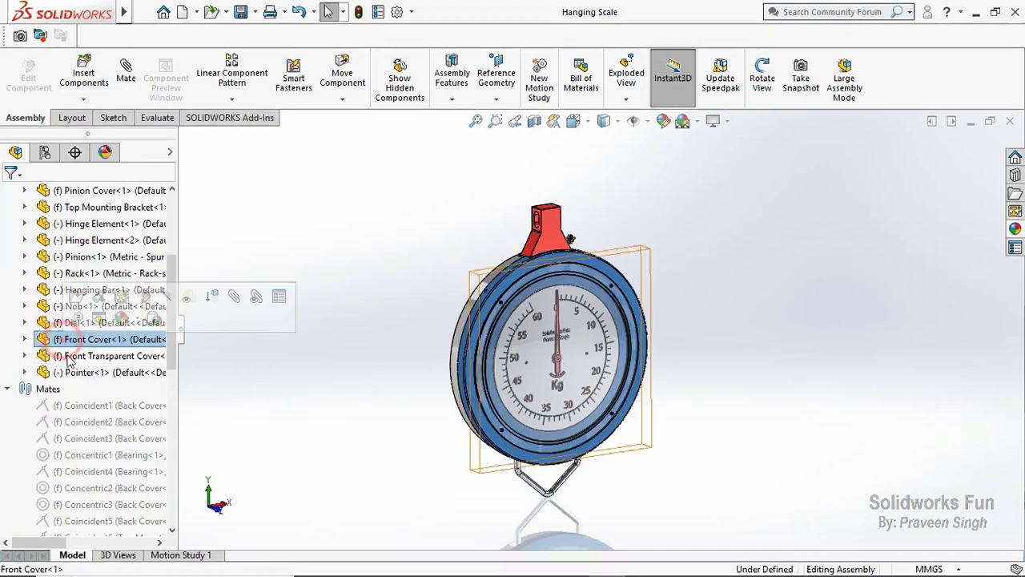
pyautogui.keyDown('ctrl'); pyautogui.click(71, 355); pyautogui.keyUp('ctrl')
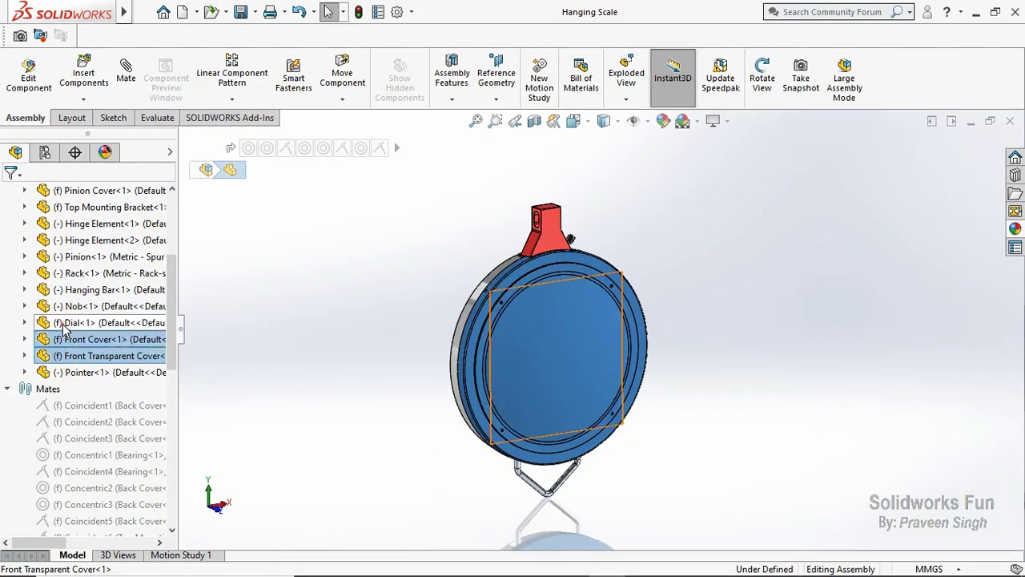
pyautogui.keyDown('ctrl'); pyautogui.click(66, 325); pyautogui.keyUp('ctrl')
pyautogui.click(150, 291)
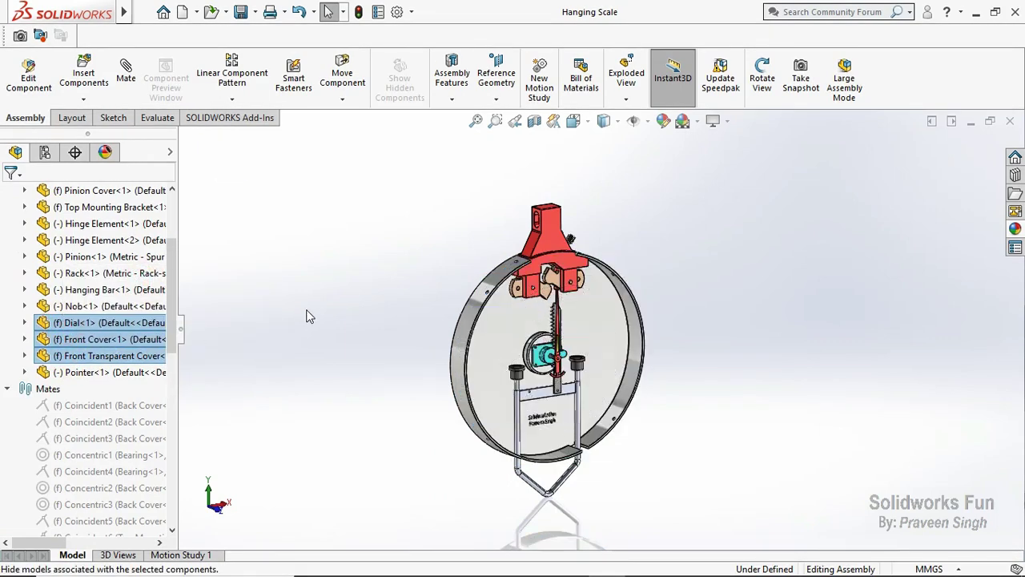
pyautogui.scroll(-5, 575, 354)
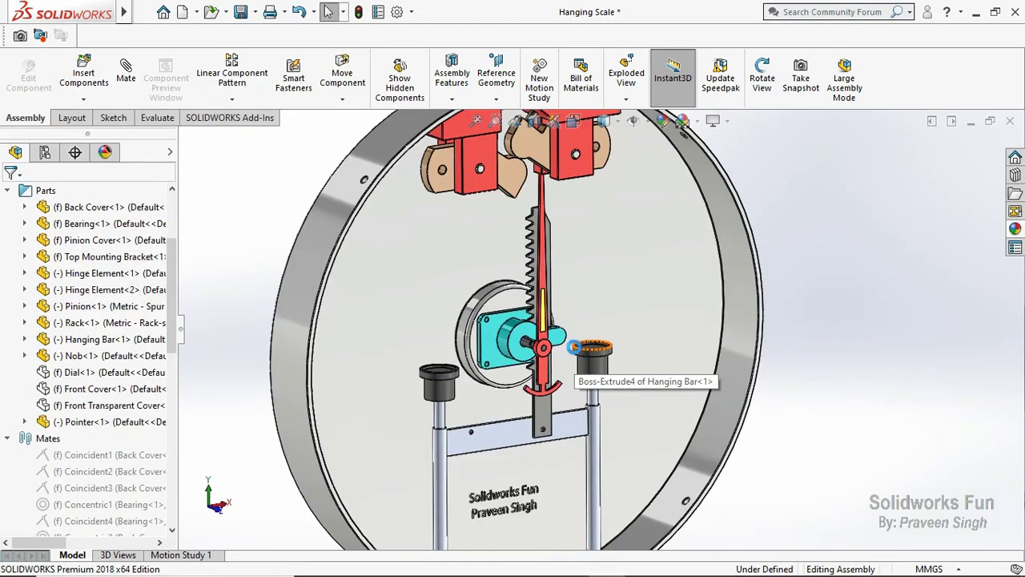
pyautogui.hotkey('ctrl', '1')
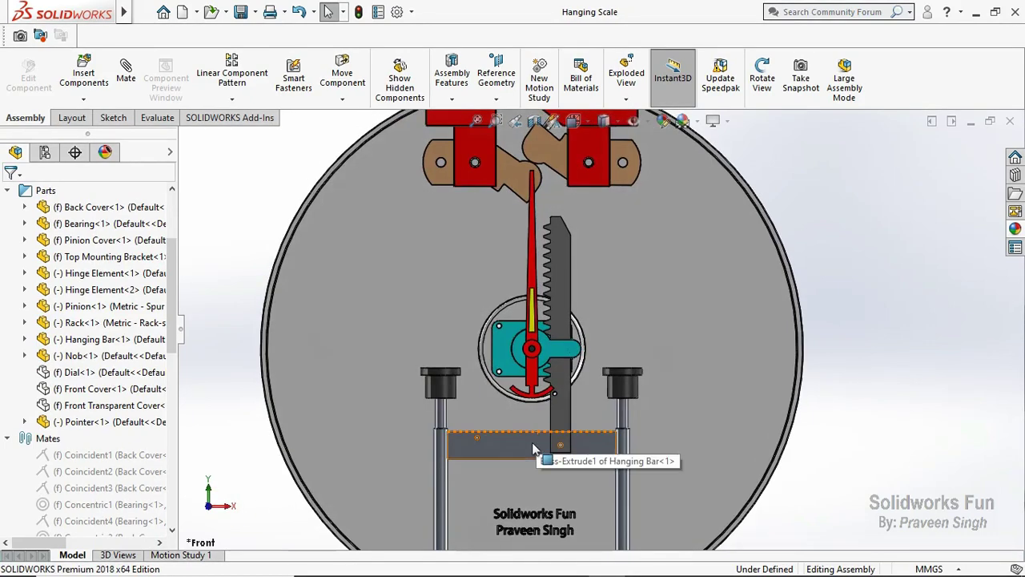
# Test the Hanging Bar's motion, then mate its Right Plane parallel to the assembly Right Plane
pyautogui.moveTo(532, 448); pyautogui.dragTo(536, 472)
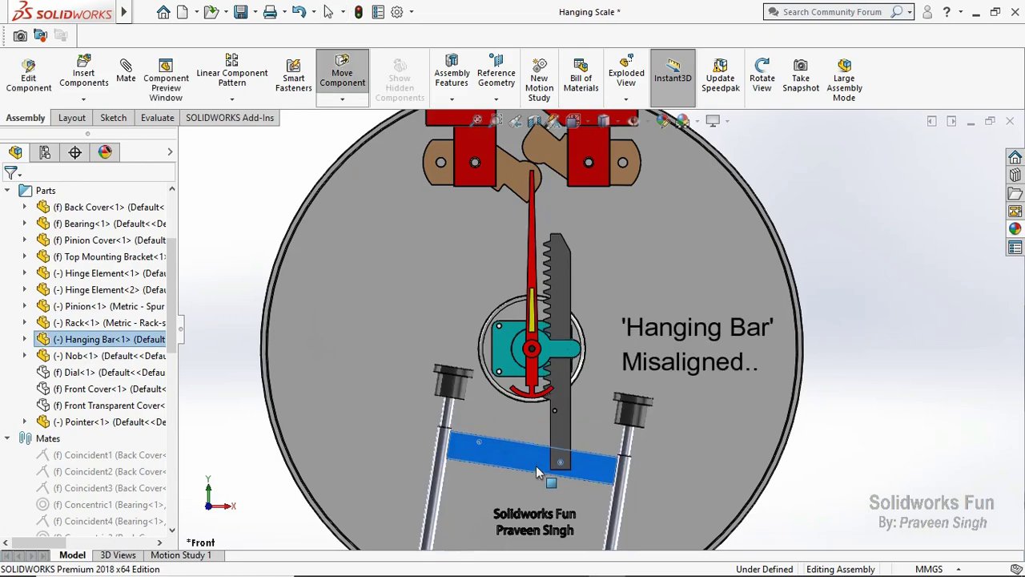
pyautogui.click(244, 480)
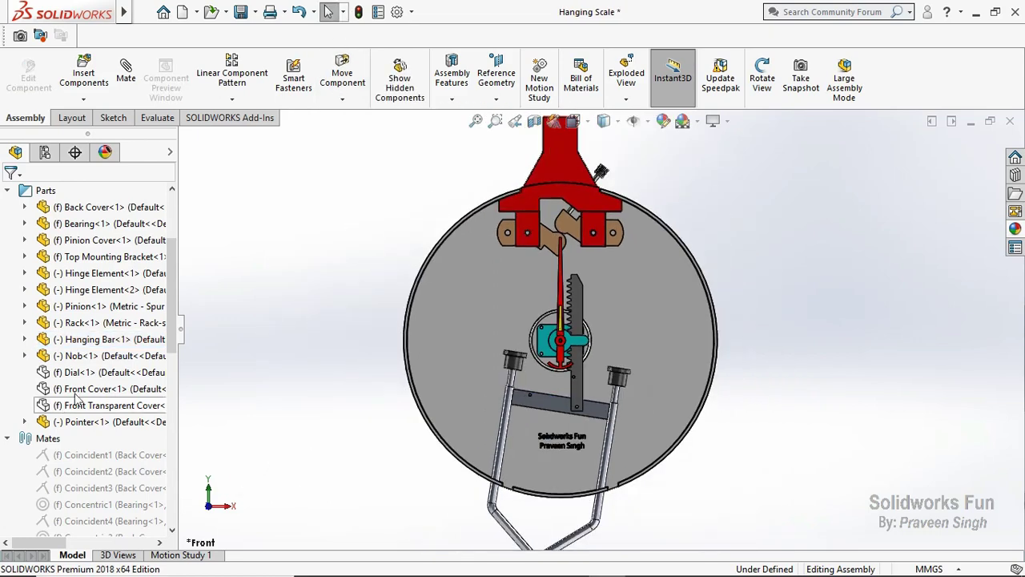
pyautogui.click(24, 339)
pyautogui.click(80, 340)
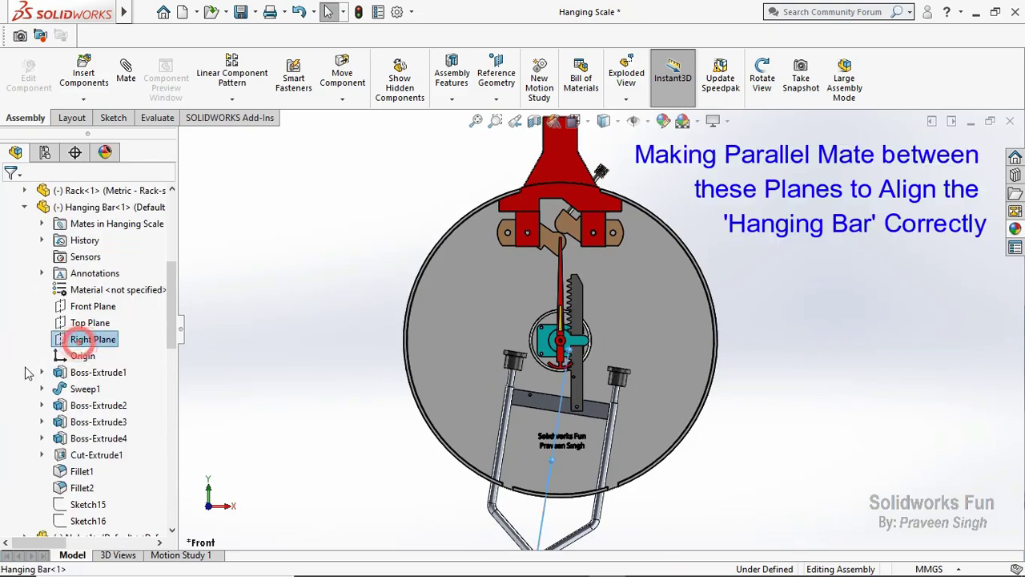
pyautogui.scroll(5, 28, 373)
pyautogui.scroll(1, 29, 372)
pyautogui.keyDown('ctrl'); pyautogui.click(77, 289); pyautogui.keyUp('ctrl')
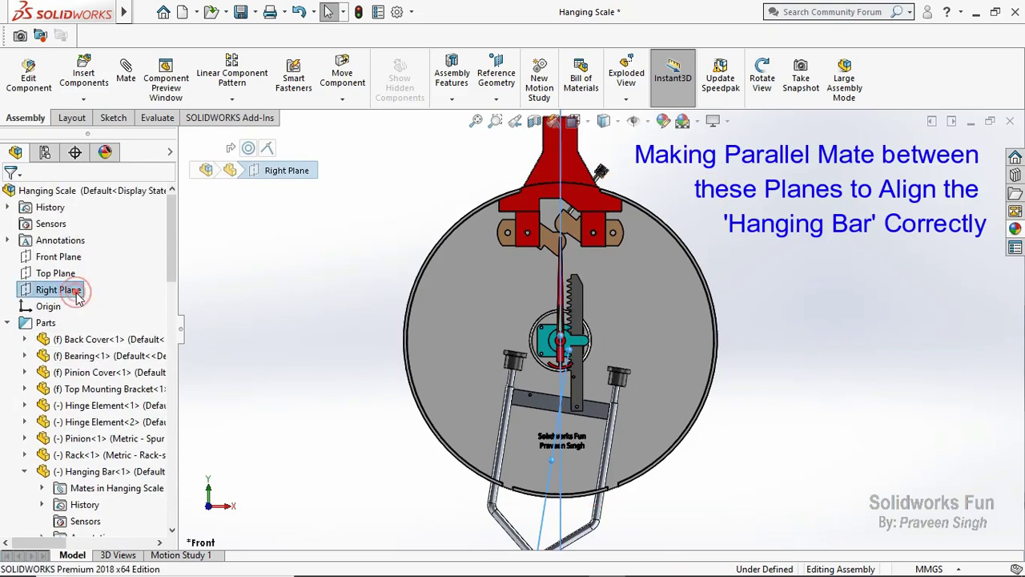
pyautogui.click(106, 303)
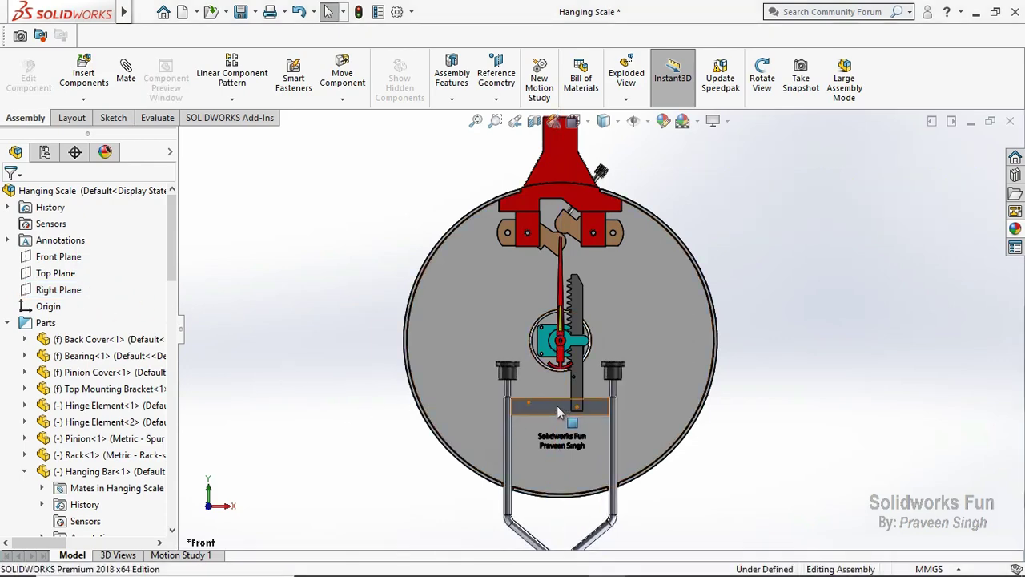
pyautogui.click(553, 405)
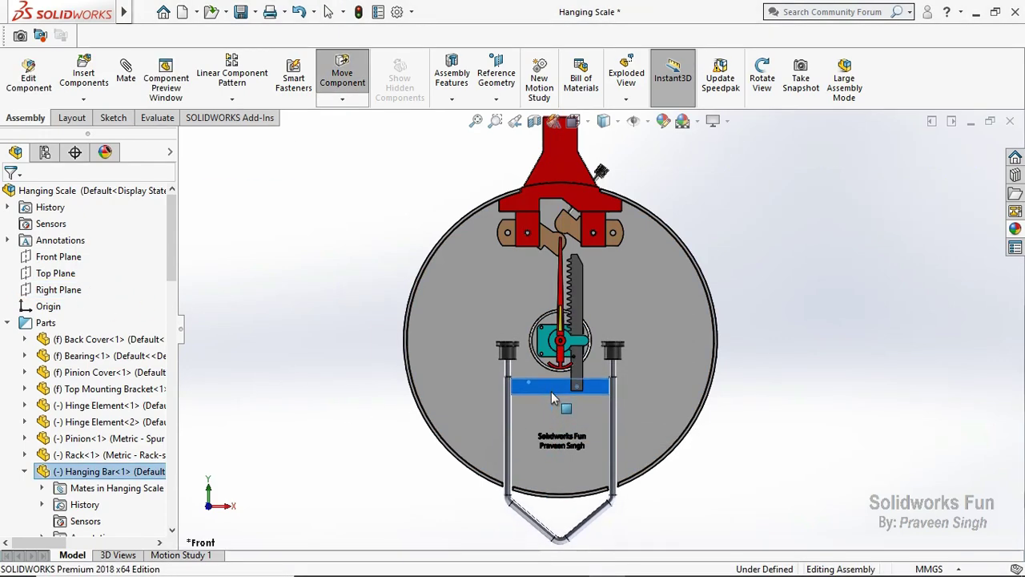
pyautogui.press('Escape')
pyautogui.scroll(-5, 575, 350)
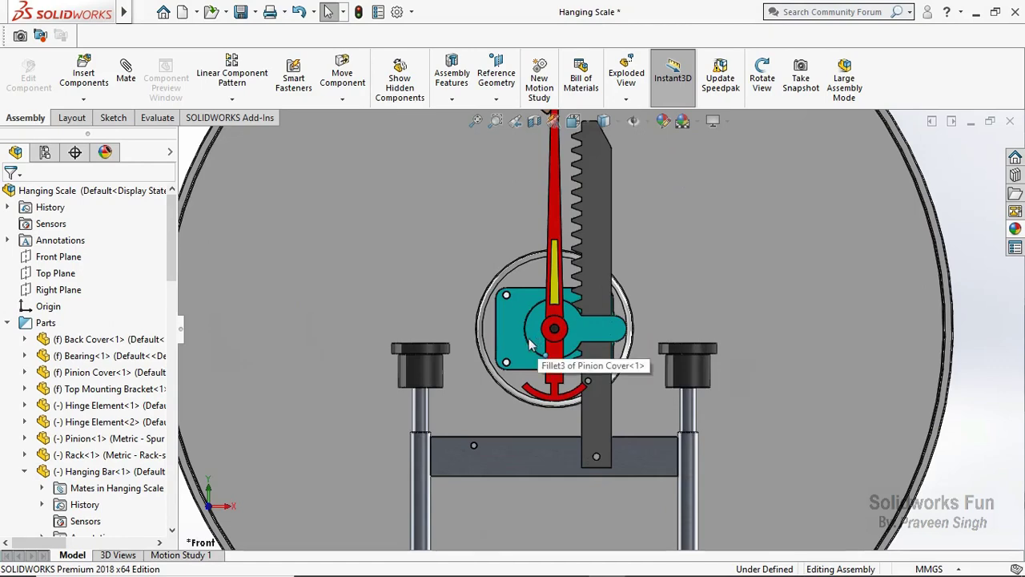
# Hide the Pinion Cover and drag the Hanging Bar to turn the exposed gear
pyautogui.click(568, 352)
pyautogui.click(671, 260)
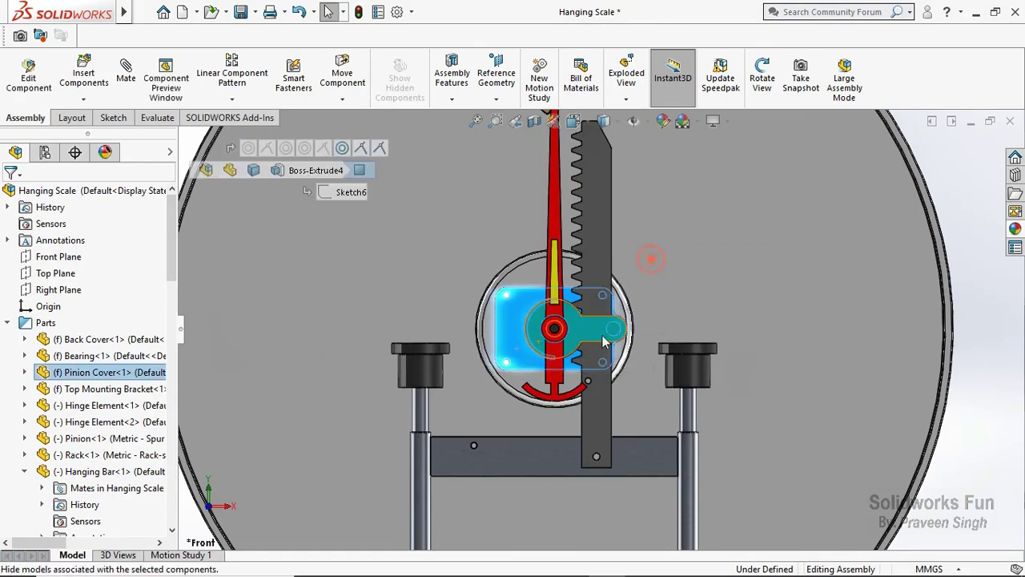
pyautogui.click(521, 453)
pyautogui.moveTo(521, 452)
pyautogui.mouseDown()
pyautogui.moveTo(527, 475)
pyautogui.moveTo(532, 458)
pyautogui.mouseUp()
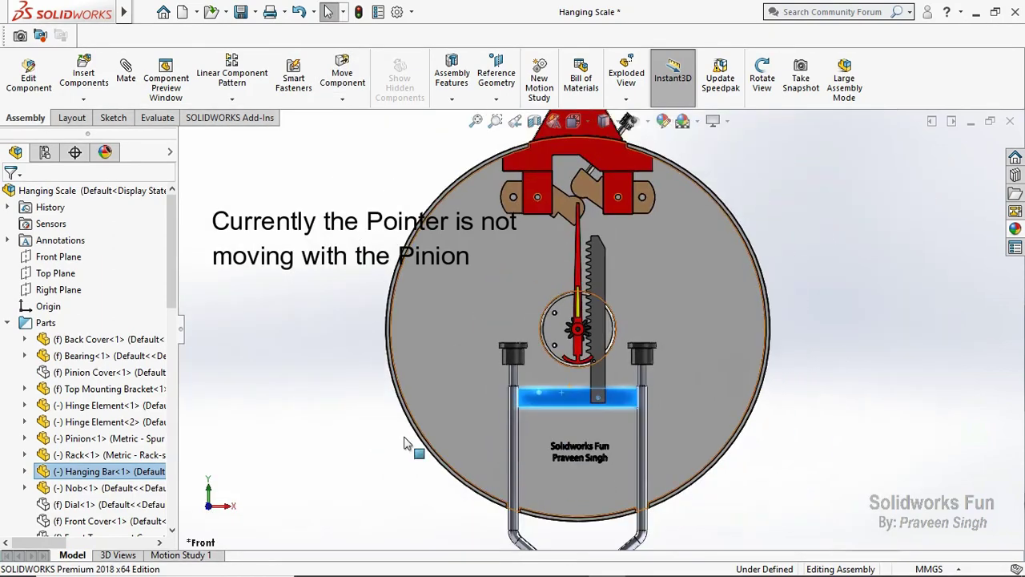
pyautogui.press('f')
pyautogui.click(347, 398)
pyautogui.scroll(-5, 596, 317)
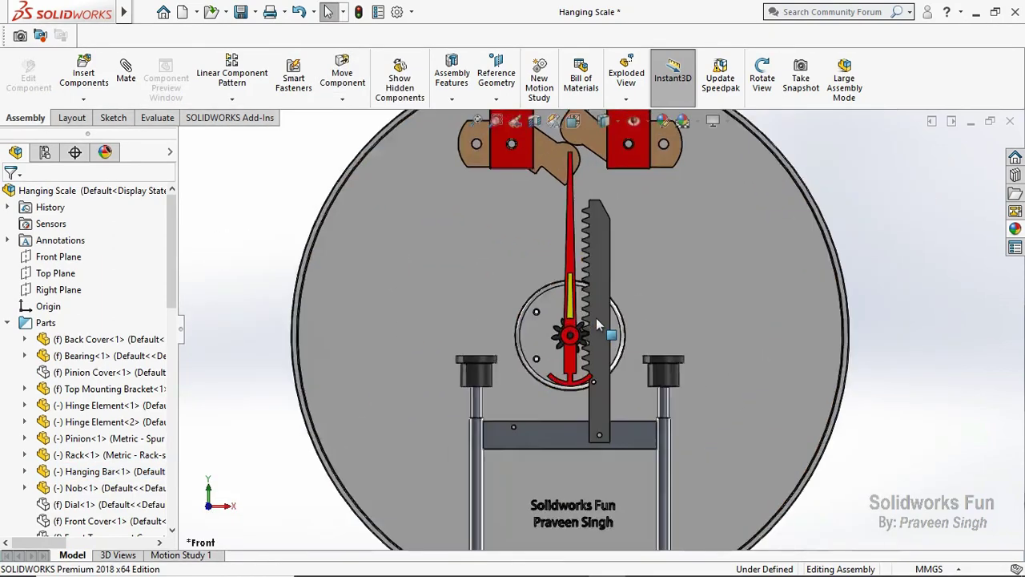
pyautogui.click(762, 77)
pyautogui.moveTo(650, 245); pyautogui.dragTo(609, 248)
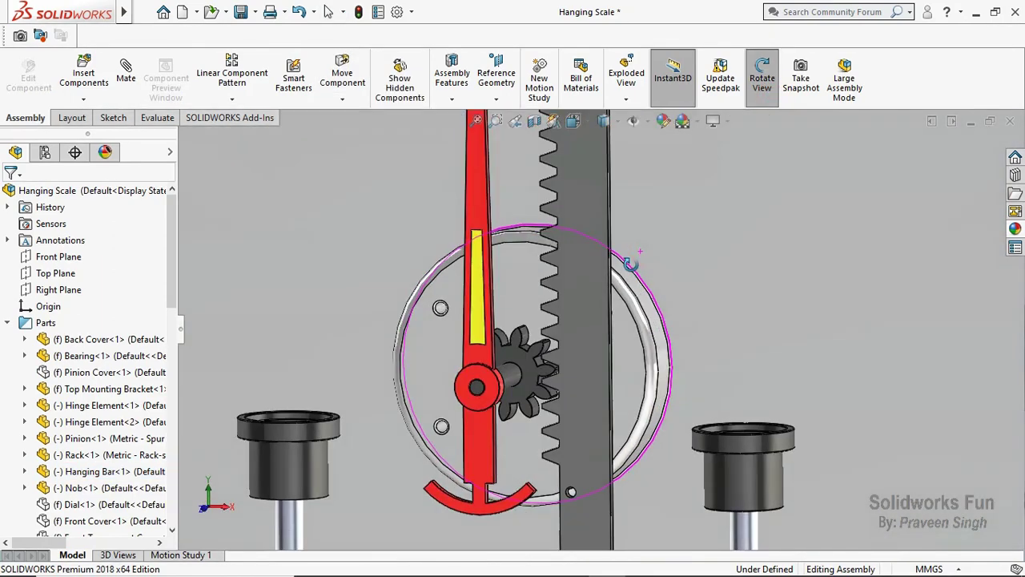
pyautogui.click(756, 97)
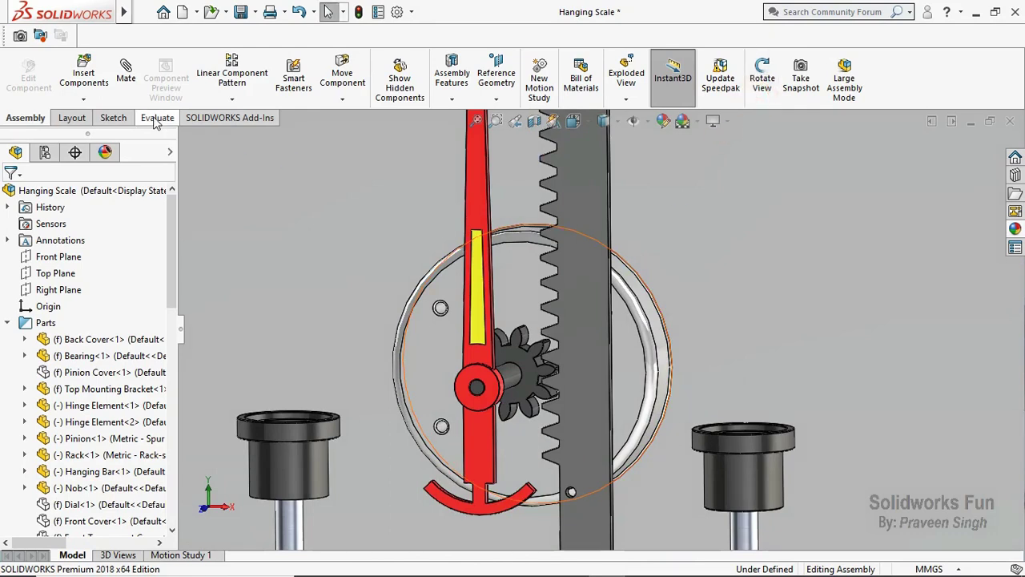
# Add a Lock mate tying the red Pointer to the Pinion
pyautogui.click(126, 72)
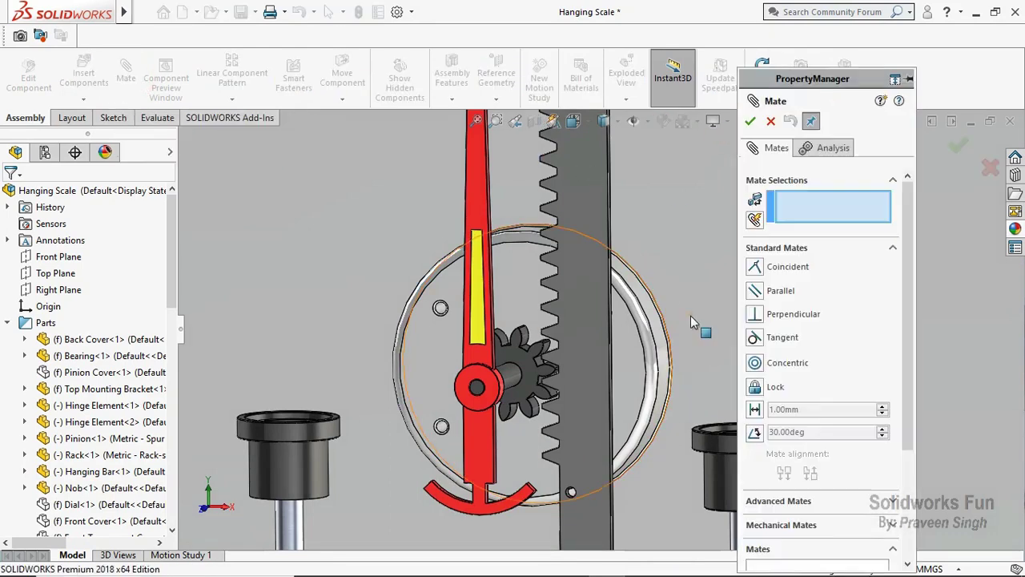
pyautogui.click(755, 387)
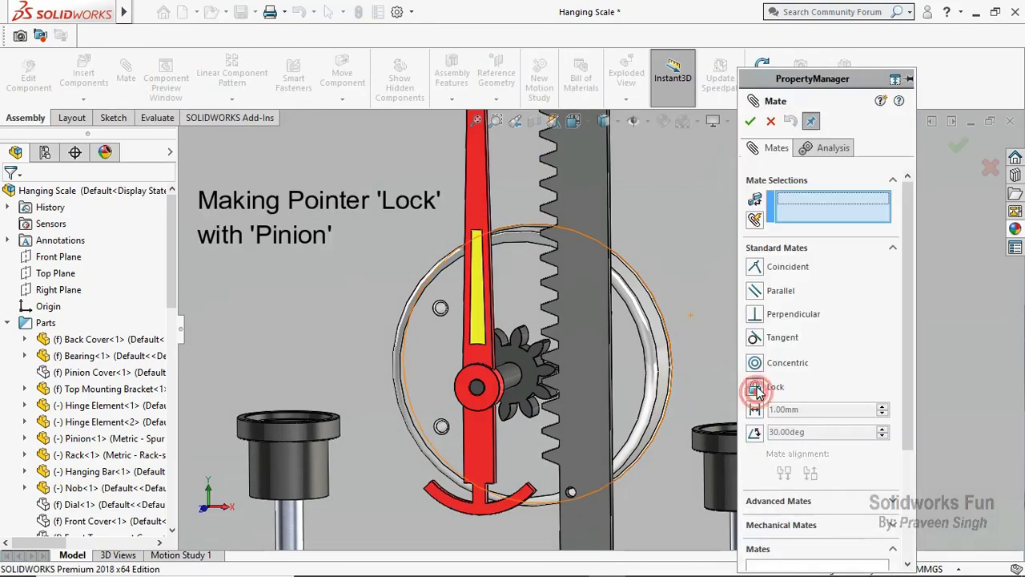
pyautogui.click(522, 367)
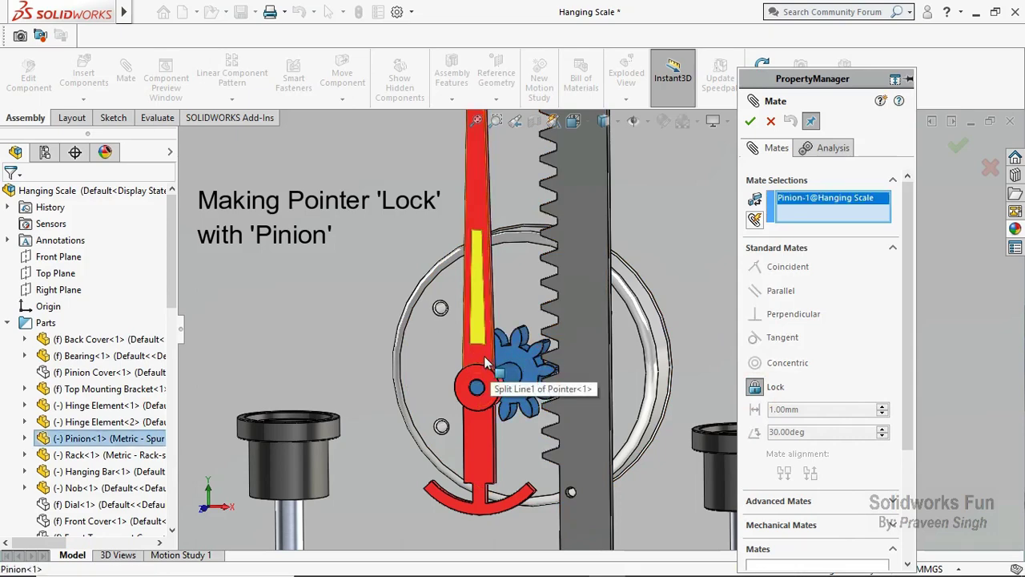
pyautogui.click(484, 362)
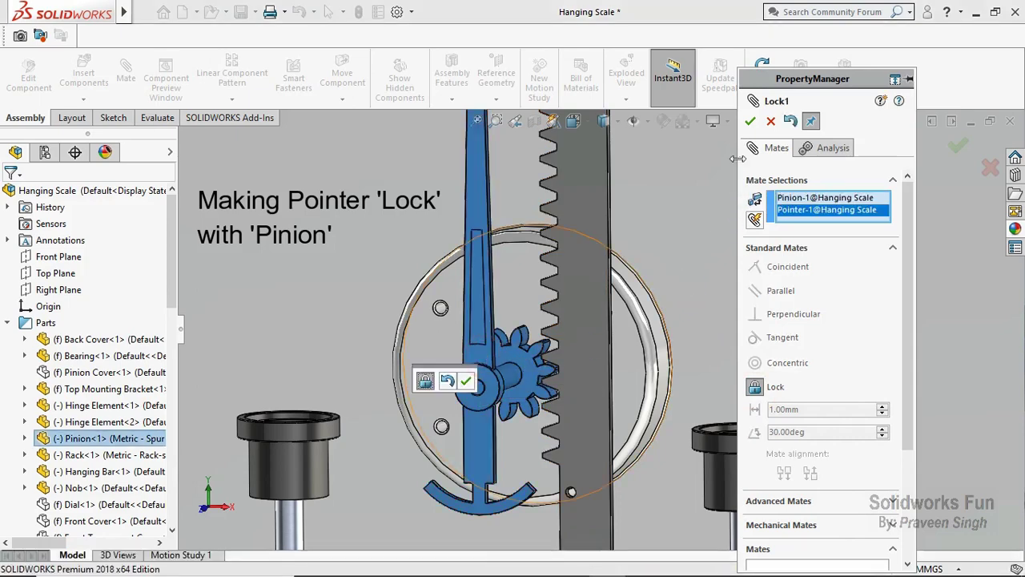
pyautogui.click(751, 122)
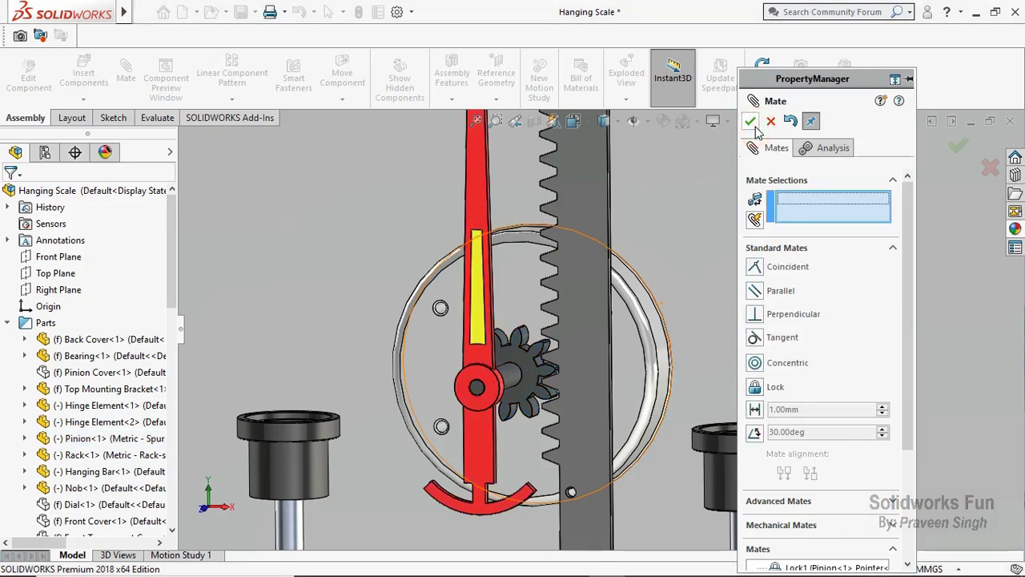
pyautogui.click(752, 122)
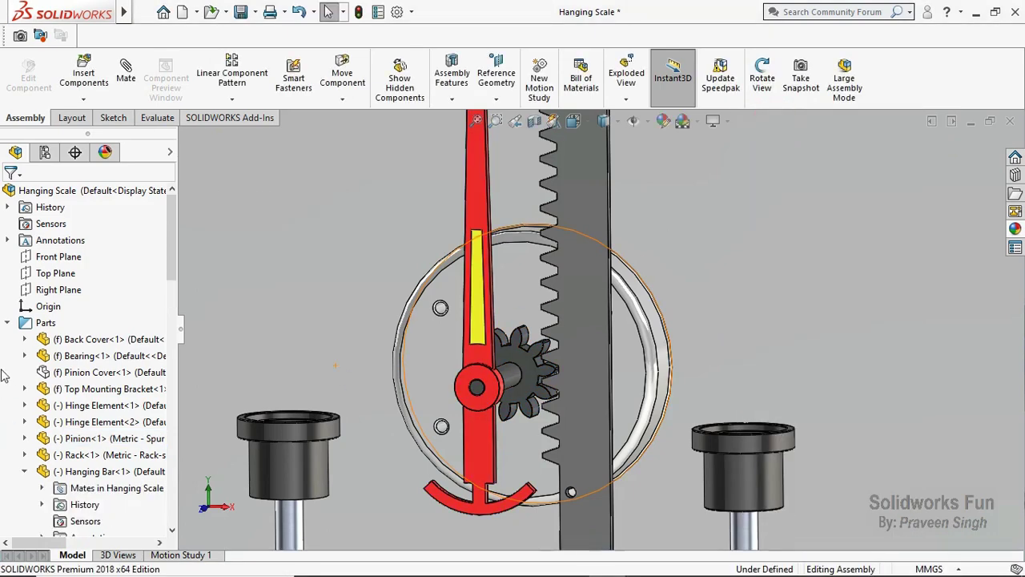
# Inspect the new Lock1 mate in the Mates folder
pyautogui.scroll(-5, 4, 376)
pyautogui.scroll(-5, 6, 417)
pyautogui.scroll(-5, 10, 464)
pyautogui.scroll(-5, 14, 515)
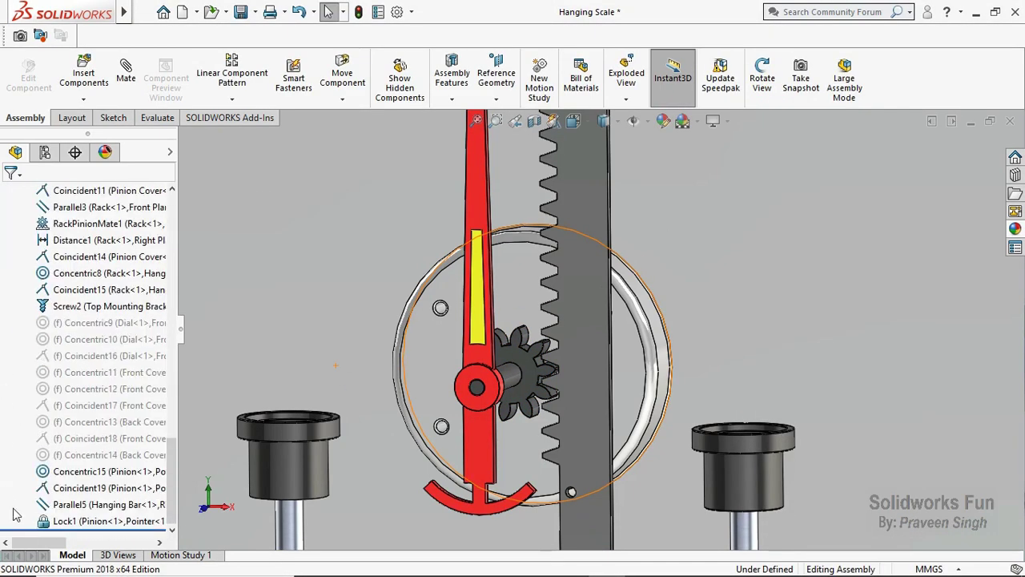
pyautogui.click(18, 522)
pyautogui.scroll(3, 473, 398)
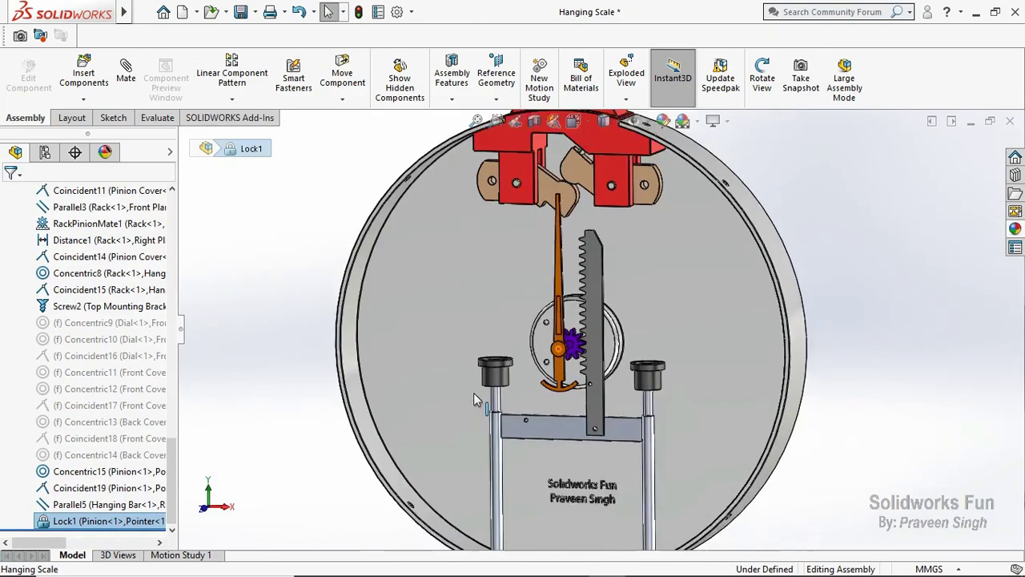
pyautogui.scroll(1, 473, 393)
pyautogui.click(343, 401)
# In Front view, raise then lower the Hanging Bar until the needle is vertical
pyautogui.click(207, 506)
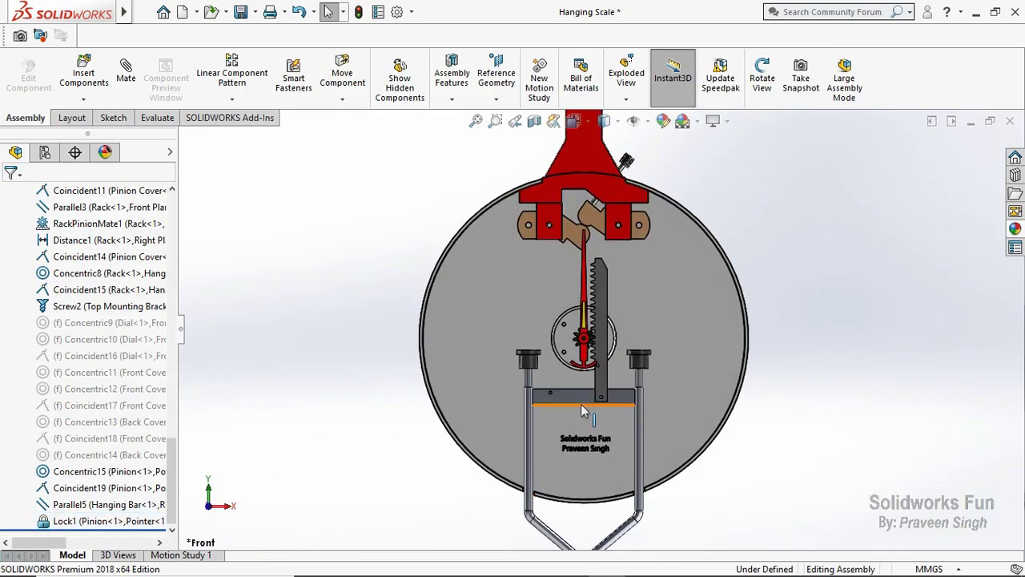
pyautogui.moveTo(577, 400)
pyautogui.mouseDown()
pyautogui.moveTo(547, 478)
pyautogui.moveTo(549, 387)
pyautogui.moveTo(532, 456)
pyautogui.moveTo(545, 391)
pyautogui.mouseUp()
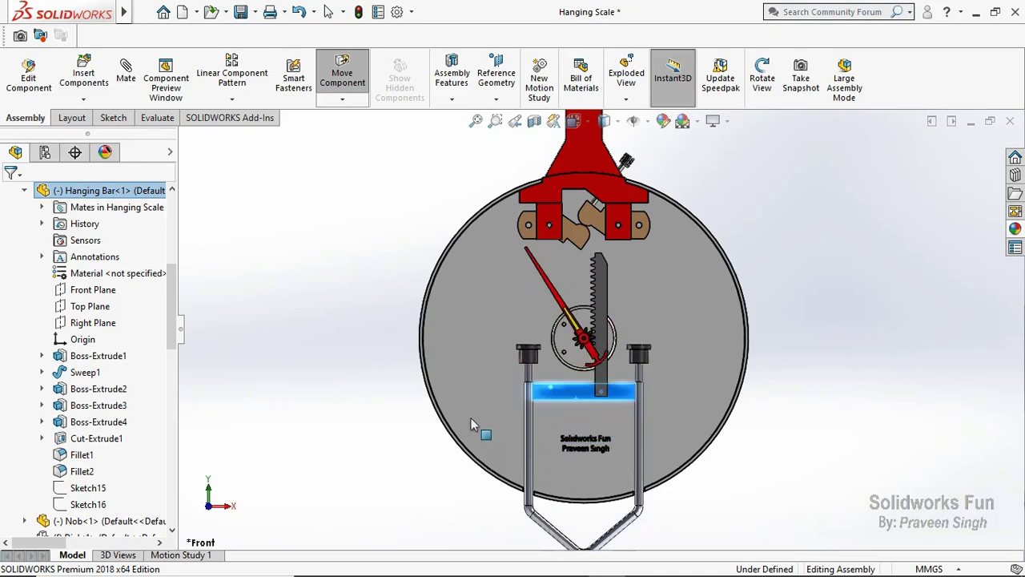
pyautogui.scroll(-5, 581, 370)
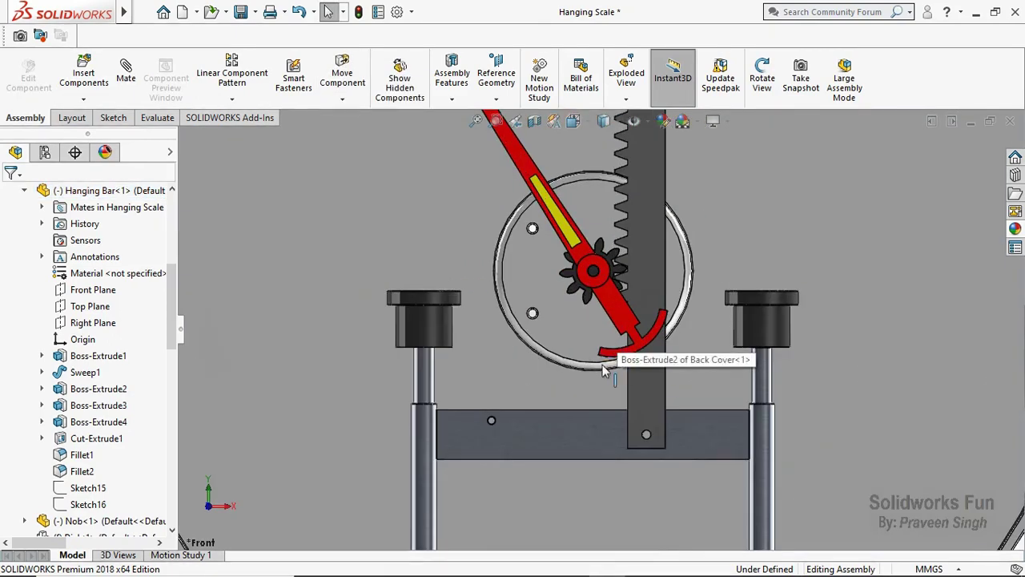
pyautogui.click(587, 425)
pyautogui.moveTo(587, 424); pyautogui.dragTo(587, 440)
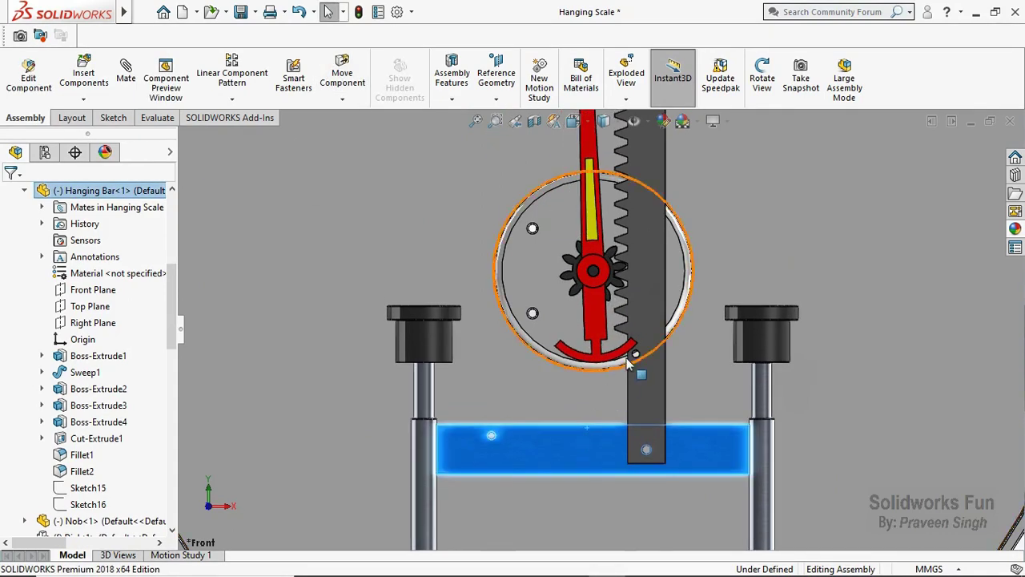
pyautogui.scroll(5, 587, 439)
pyautogui.scroll(-3, 619, 238)
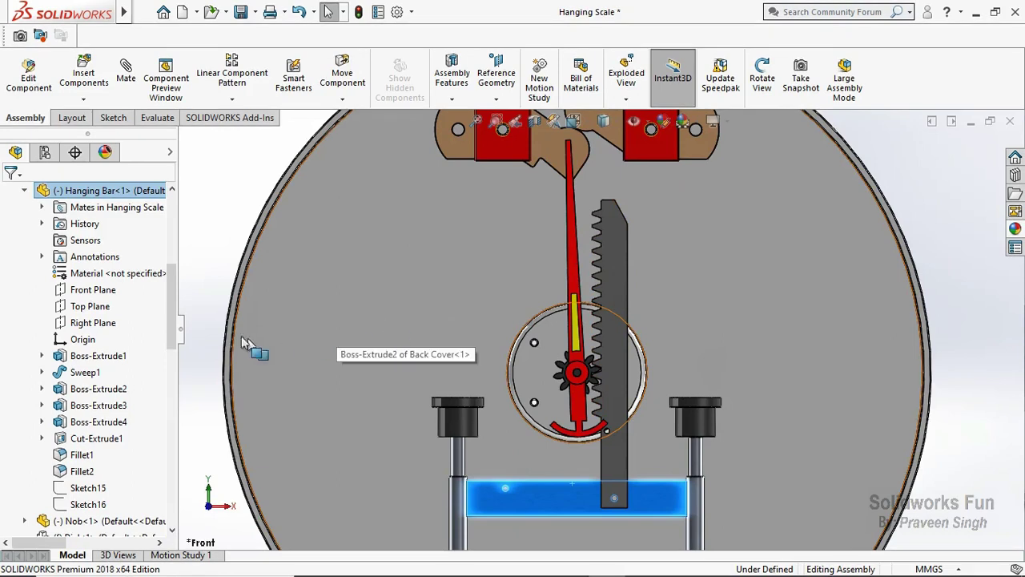
pyautogui.click(200, 282)
pyautogui.scroll(3, 56, 318)
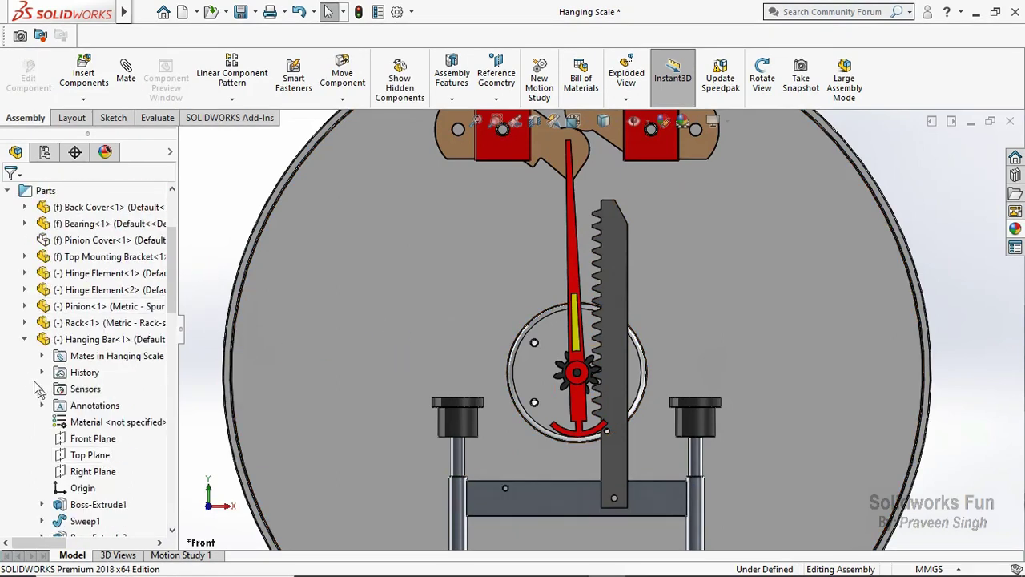
pyautogui.click(24, 339)
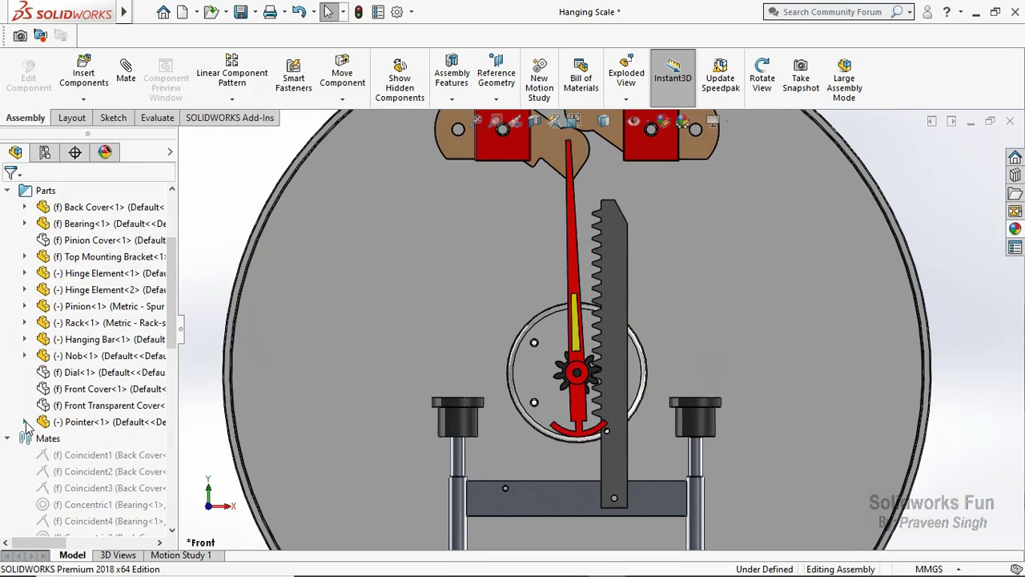
# Make the Pointer's Right Plane coincident with the assembly Right Plane, for positioning only
pyautogui.click(24, 421)
pyautogui.click(93, 406)
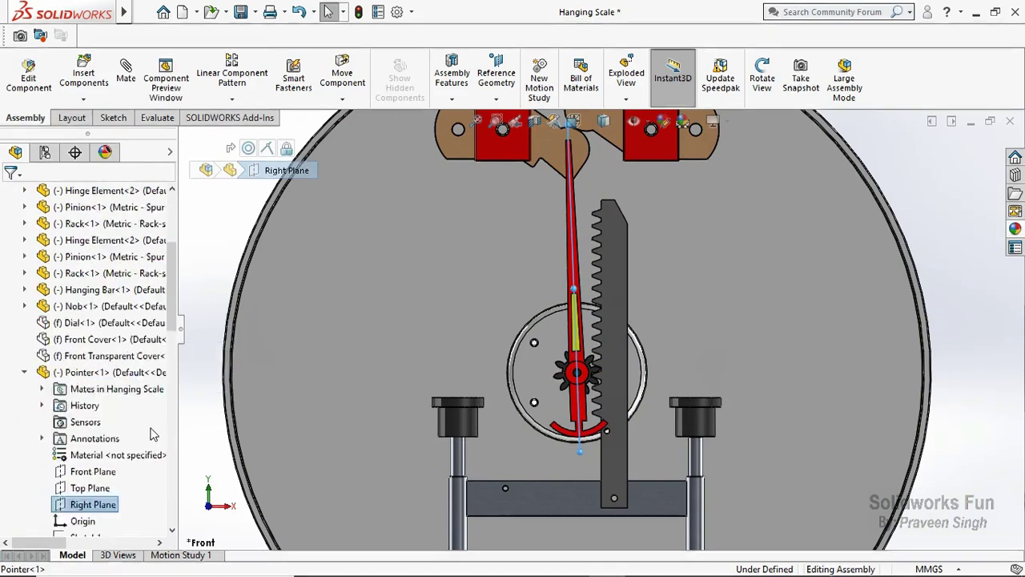
pyautogui.scroll(5, 96, 360)
pyautogui.scroll(3, 543, 343)
pyautogui.scroll(2, 136, 304)
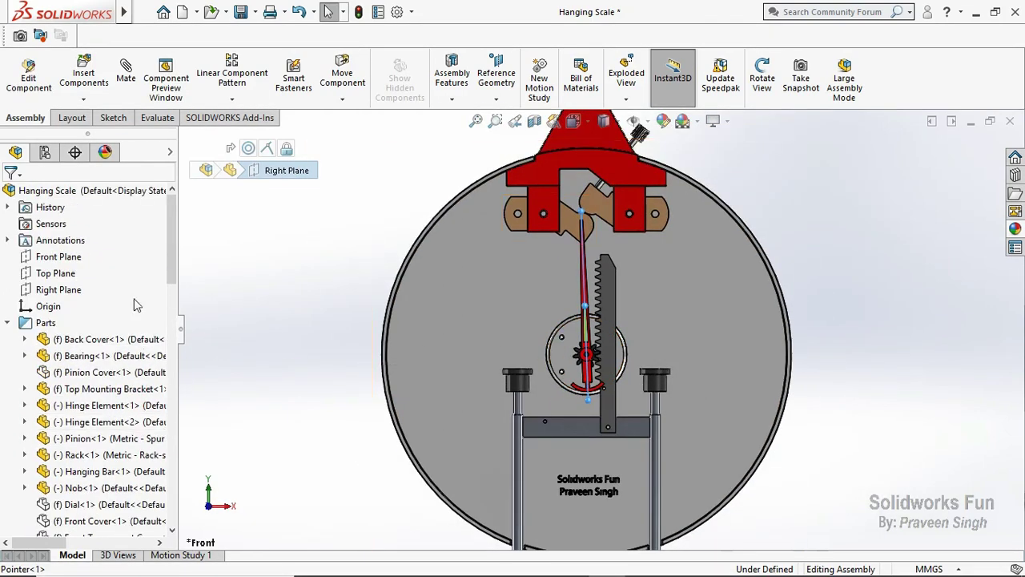
pyautogui.click(80, 292)
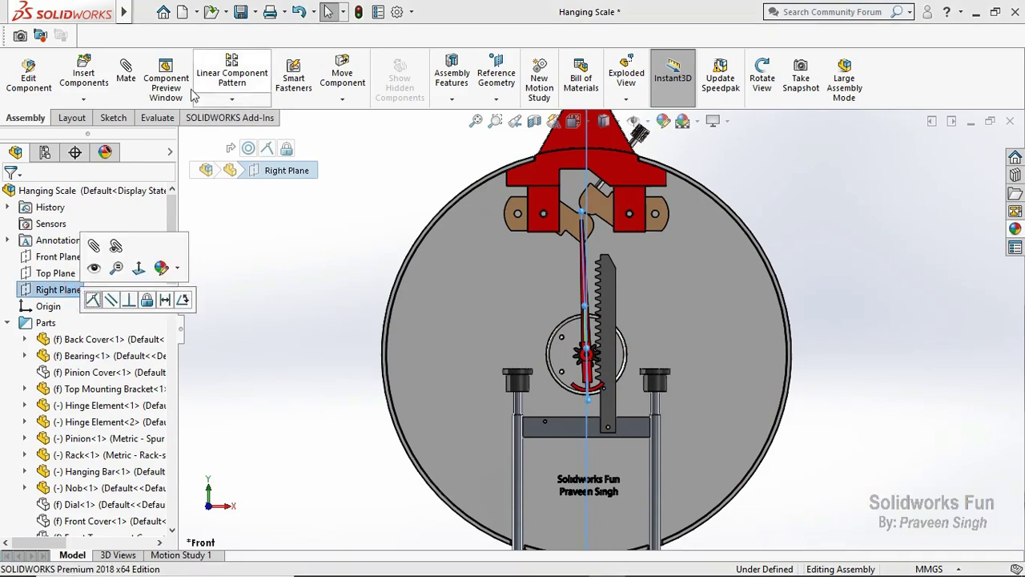
pyautogui.click(126, 80)
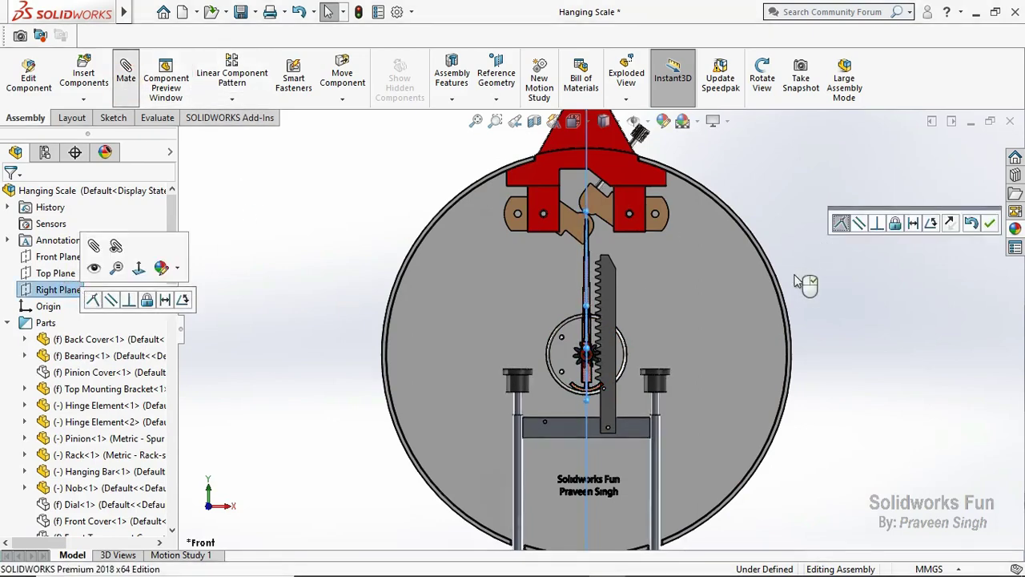
pyautogui.moveTo(909, 282); pyautogui.dragTo(909, 378)
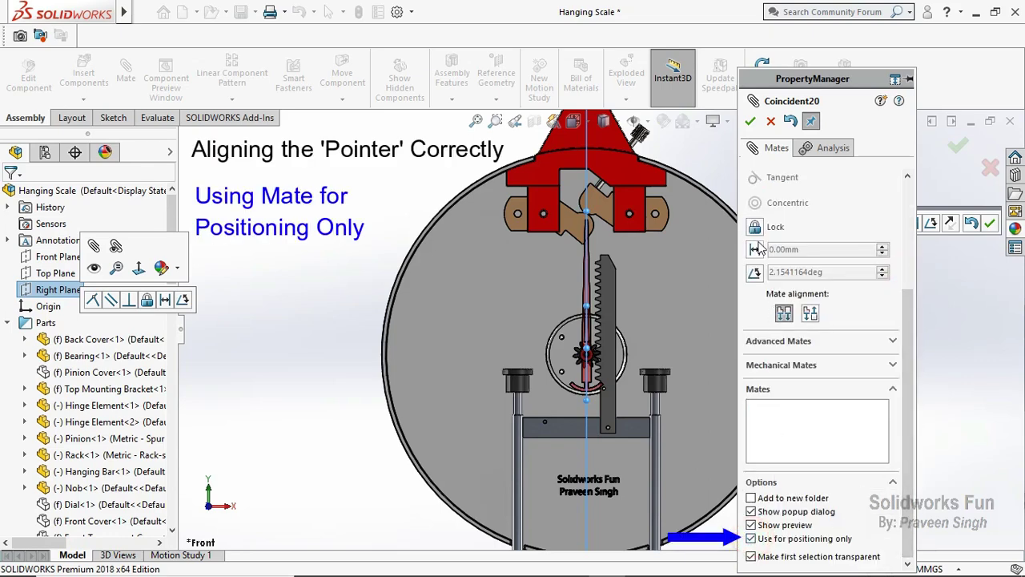
pyautogui.click(751, 121)
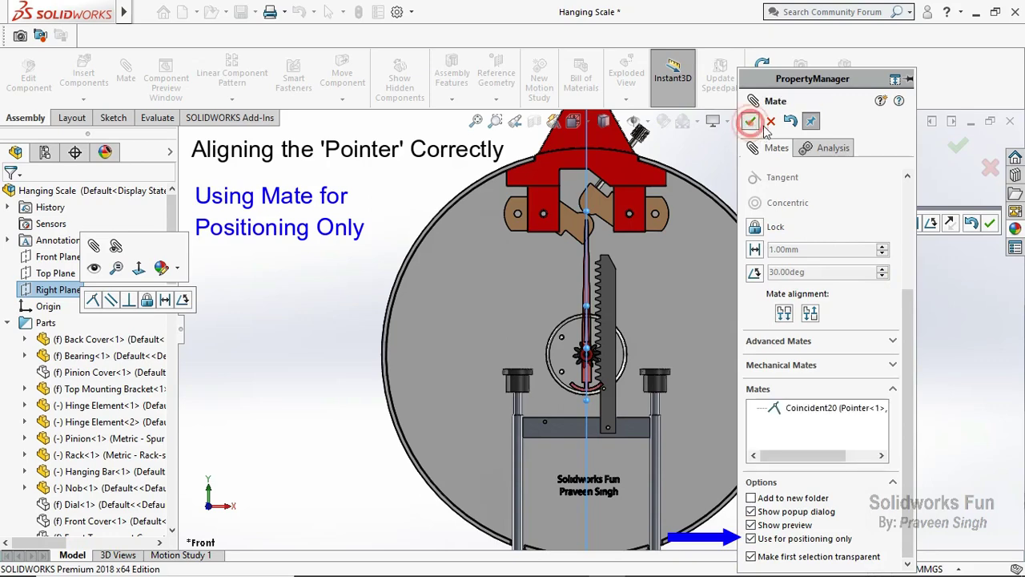
pyautogui.click(753, 120)
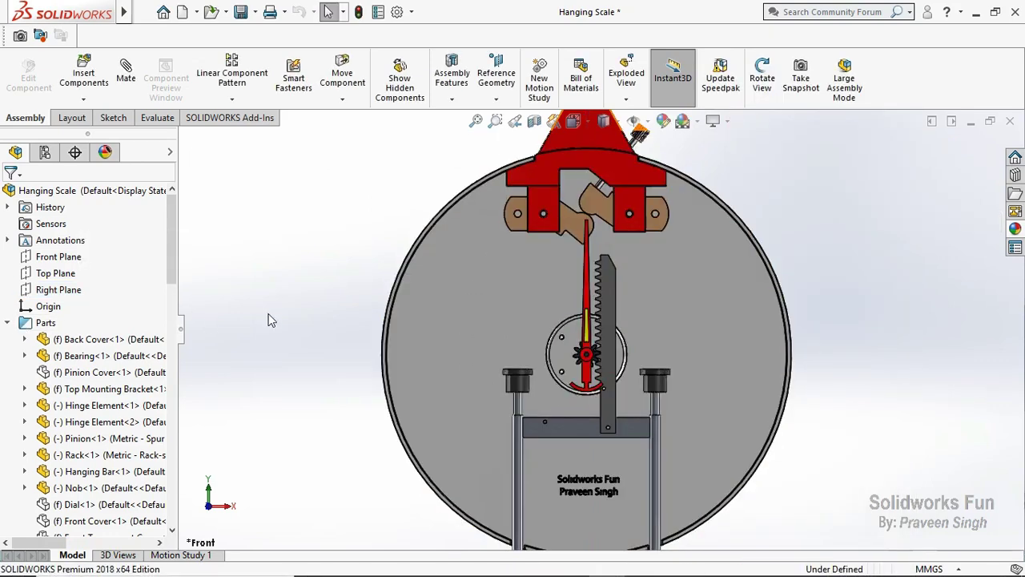
# Collapse the mates list and Pointer node, leaving the parts list expanded
pyautogui.click(8, 323)
pyautogui.scroll(-5, 4, 385)
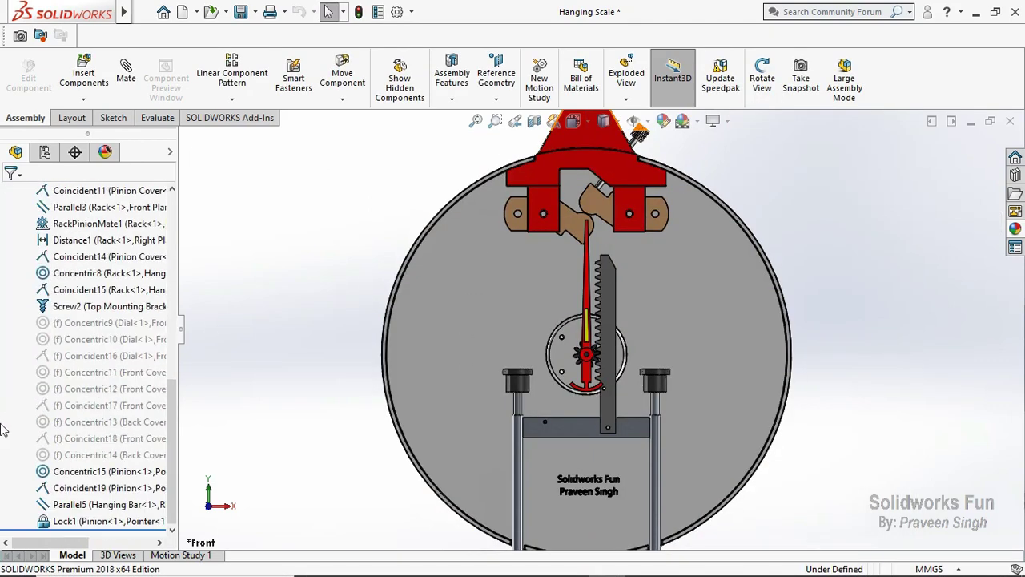
pyautogui.scroll(5, 12, 423)
pyautogui.scroll(3, 12, 422)
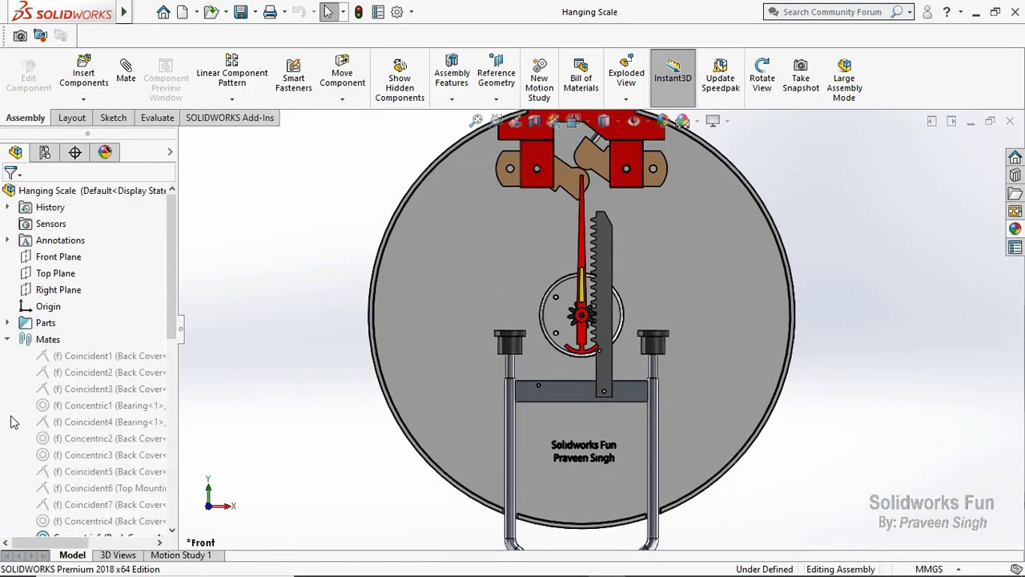
pyautogui.click(7, 340)
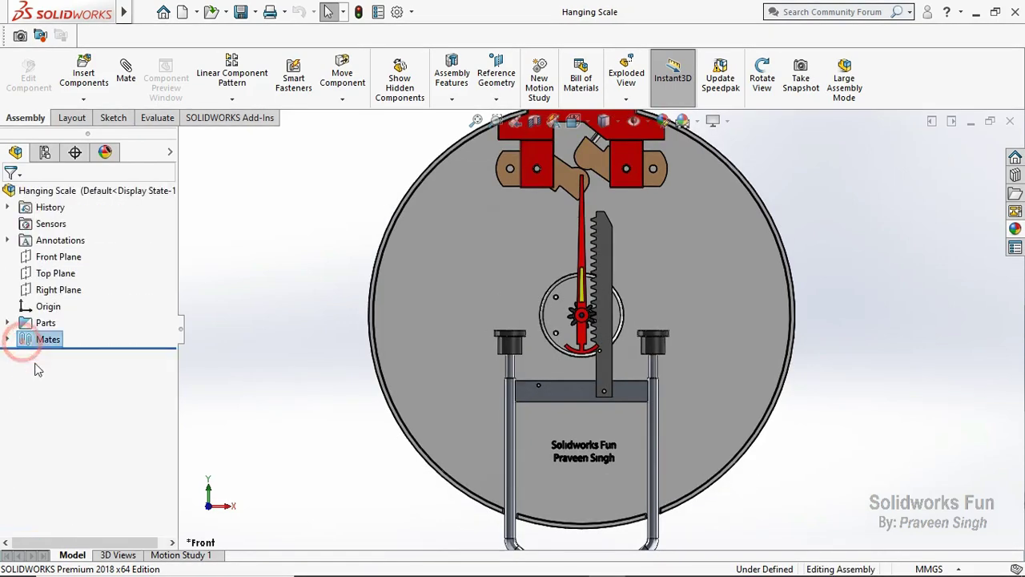
pyautogui.click(8, 322)
pyautogui.click(24, 421)
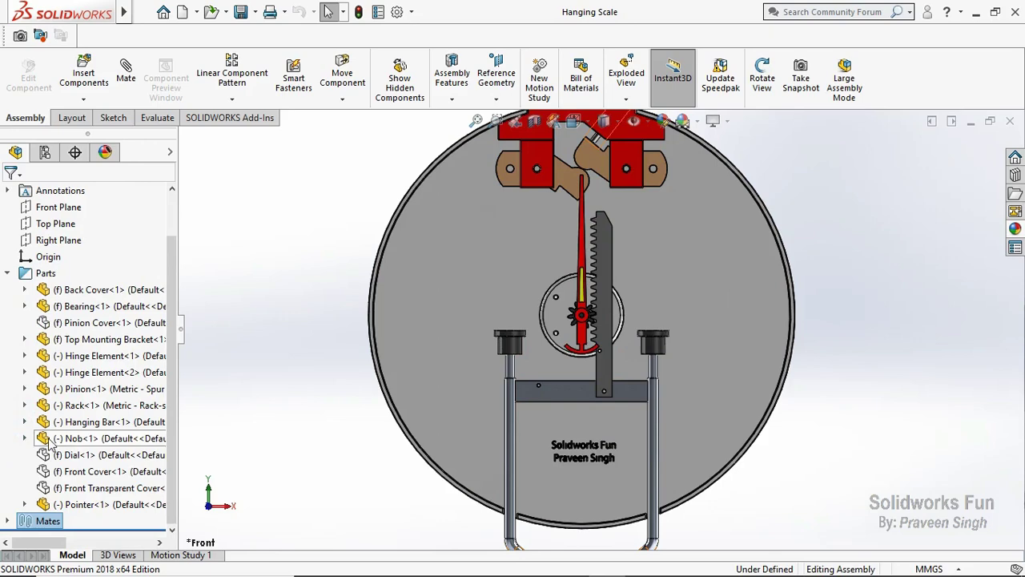
# Show the Pinion Cover again and tilt the assembly to an angled view
pyautogui.rightClick(138, 472)
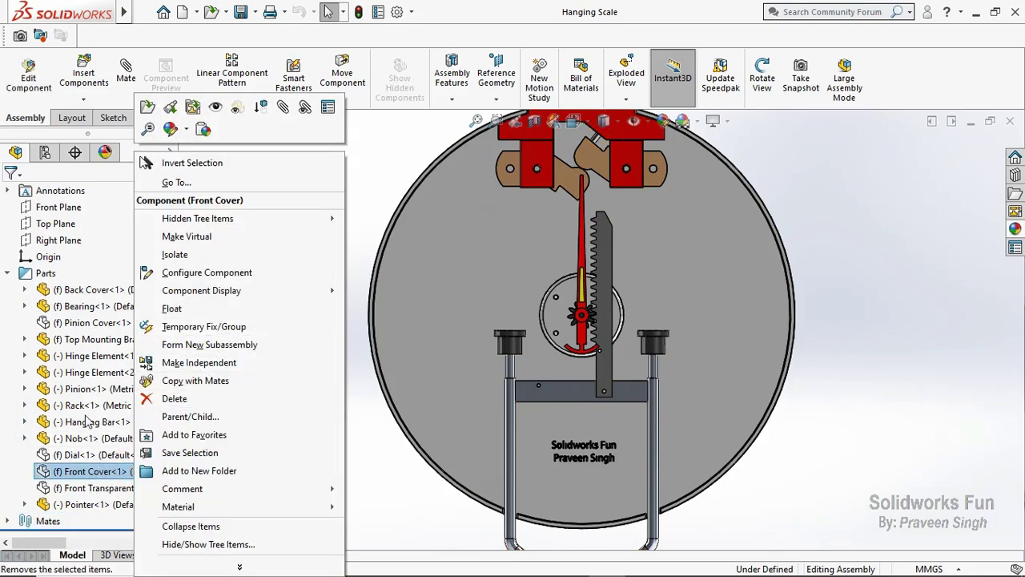
pyautogui.click(102, 324)
pyautogui.rightClick(102, 323)
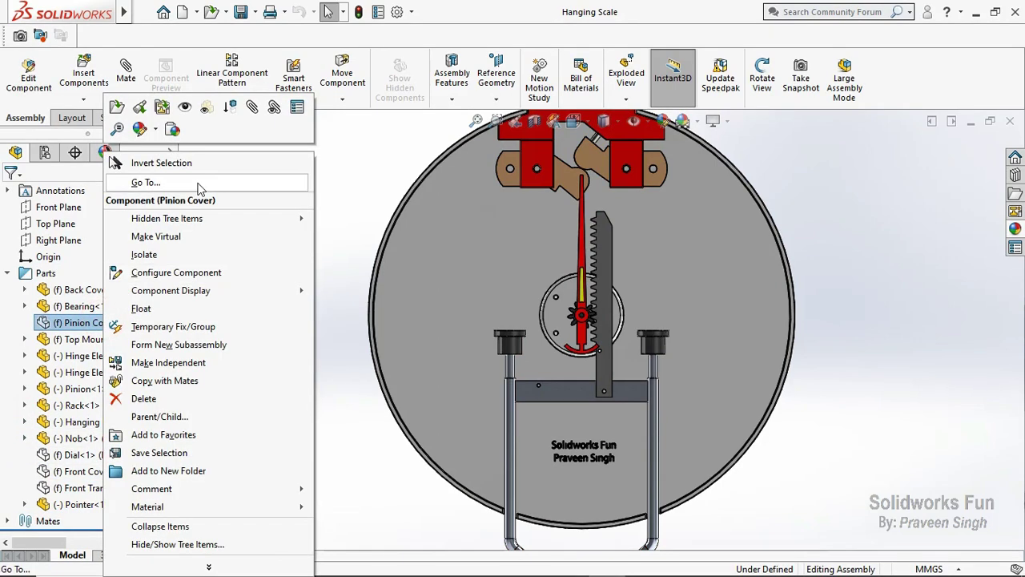
pyautogui.click(172, 129)
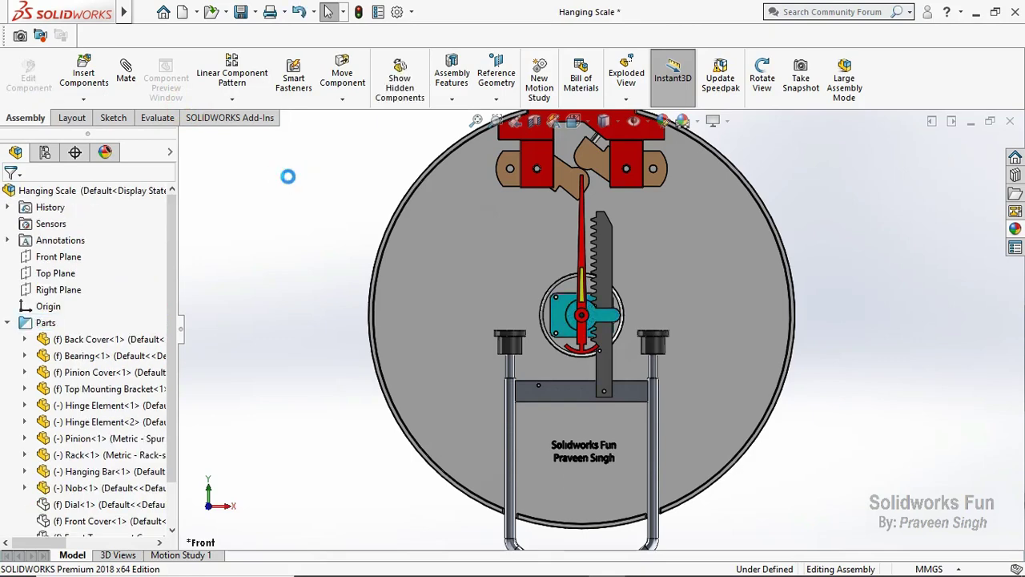
pyautogui.click(761, 79)
pyautogui.moveTo(647, 254); pyautogui.dragTo(671, 304)
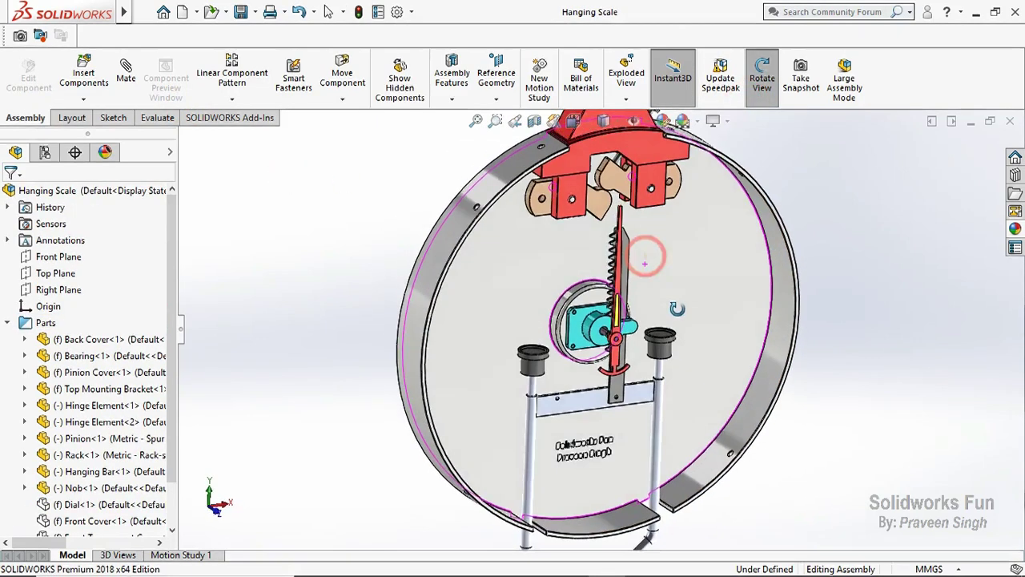
pyautogui.click(770, 96)
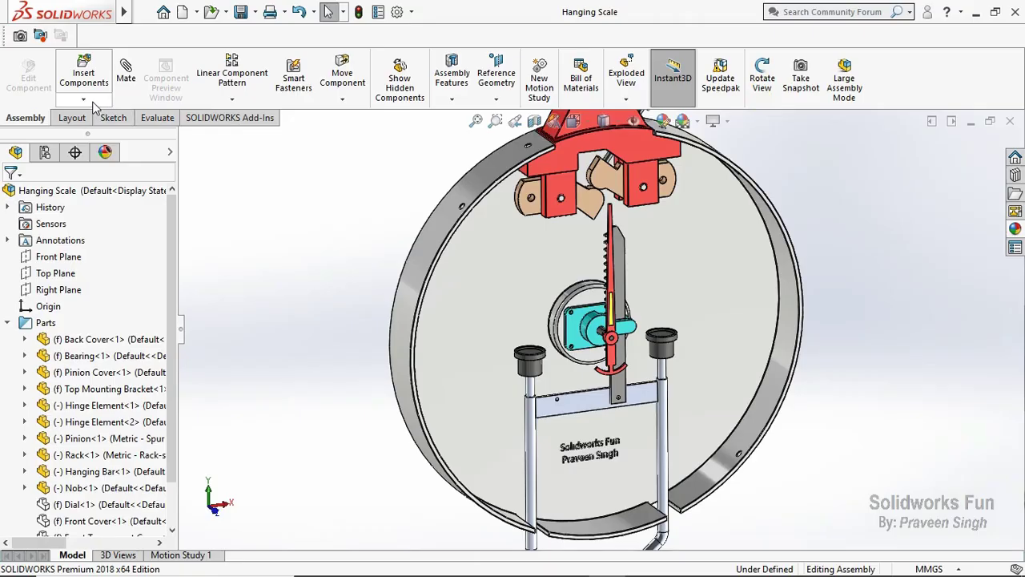
# Insert Nut-Pinion Cover and Screw-Pinion Cover from the Fastners folder beside the assembly
pyautogui.click(83, 98)
pyautogui.click(104, 113)
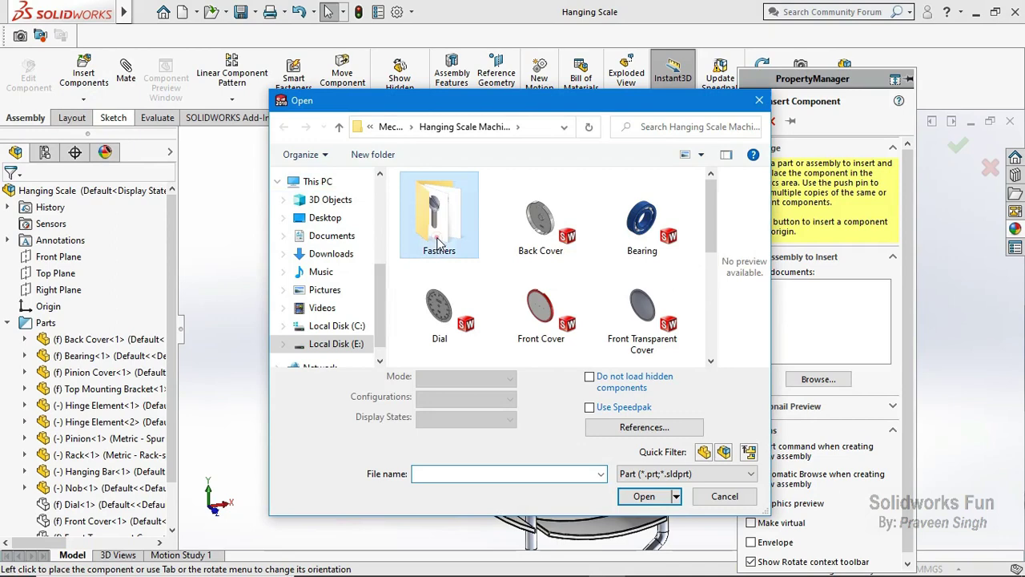
pyautogui.doubleClick(437, 220)
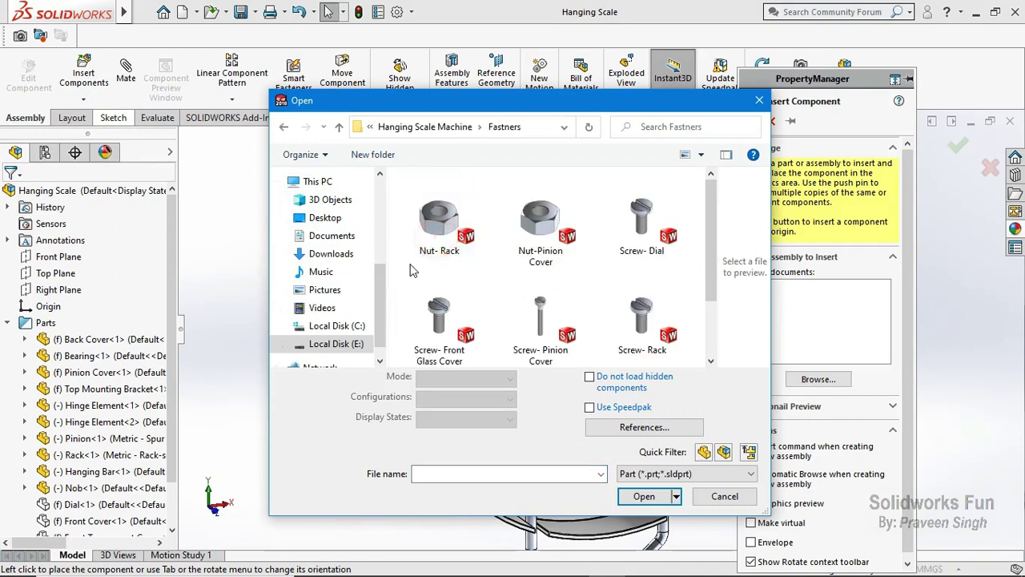
pyautogui.click(538, 236)
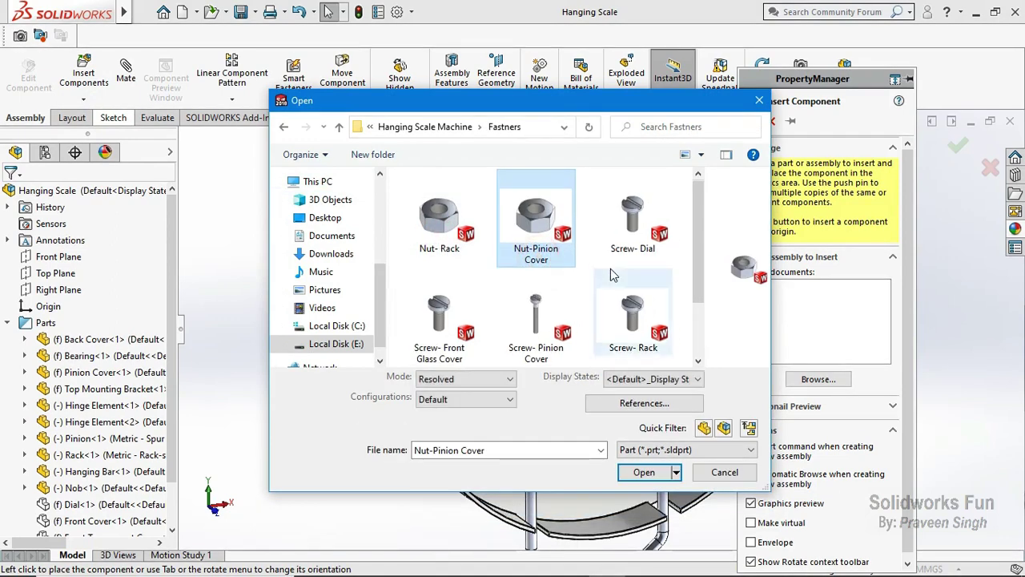
pyautogui.keyDown('ctrl'); pyautogui.click(516, 333); pyautogui.keyUp('ctrl')
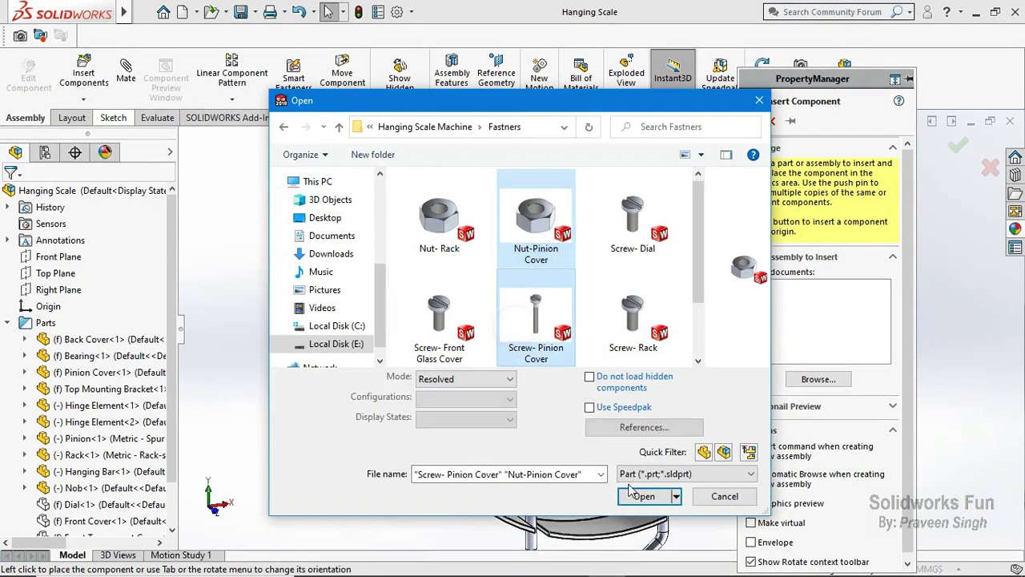
pyautogui.click(644, 472)
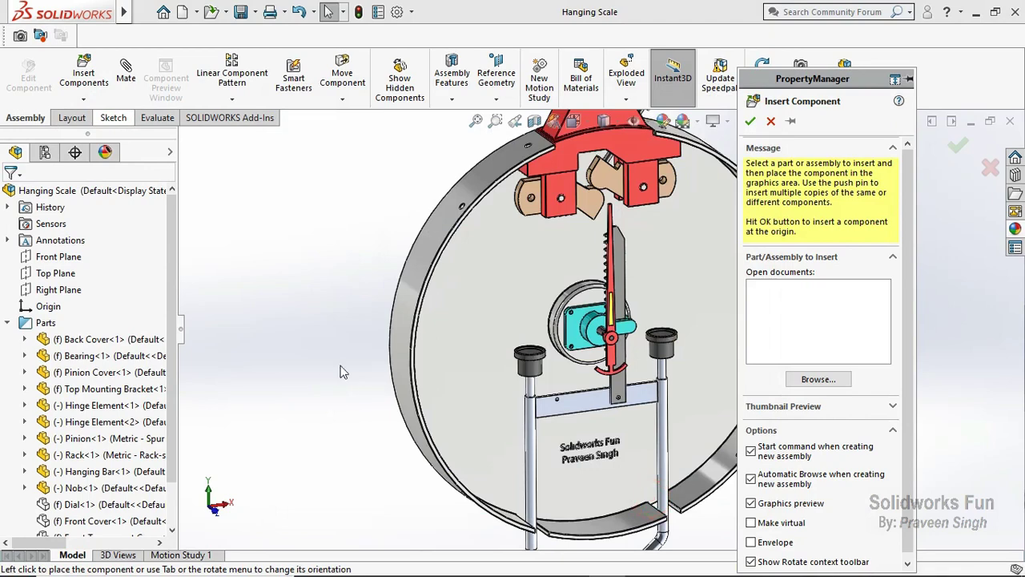
pyautogui.click(321, 327)
pyautogui.click(332, 304)
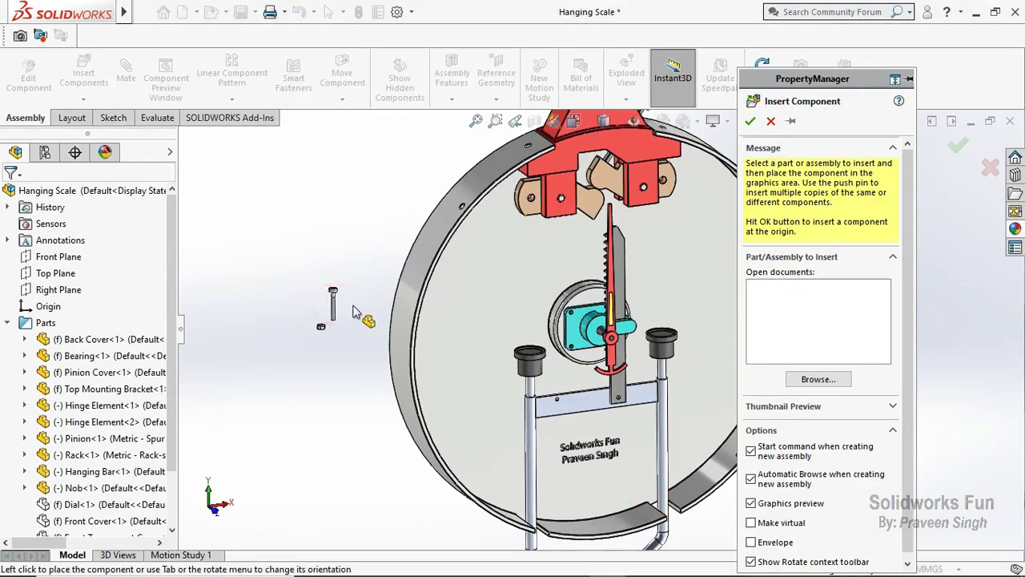
# Copy the Screw-Pinion Cover to make four pinion-cover screws
pyautogui.scroll(-5, 353, 308)
pyautogui.moveTo(430, 310)
pyautogui.mouseDown(button='middle')
pyautogui.moveTo(245, 346)
pyautogui.moveTo(345, 321)
pyautogui.mouseUp(button='middle')
pyautogui.moveTo(363, 322)
pyautogui.keyDown('ctrl'); pyautogui.mouseDown()
pyautogui.moveTo(319, 327)
pyautogui.moveTo(333, 346)
pyautogui.moveTo(281, 340)
pyautogui.moveTo(273, 357)
pyautogui.moveTo(241, 353)
pyautogui.mouseUp(); pyautogui.keyUp('ctrl')
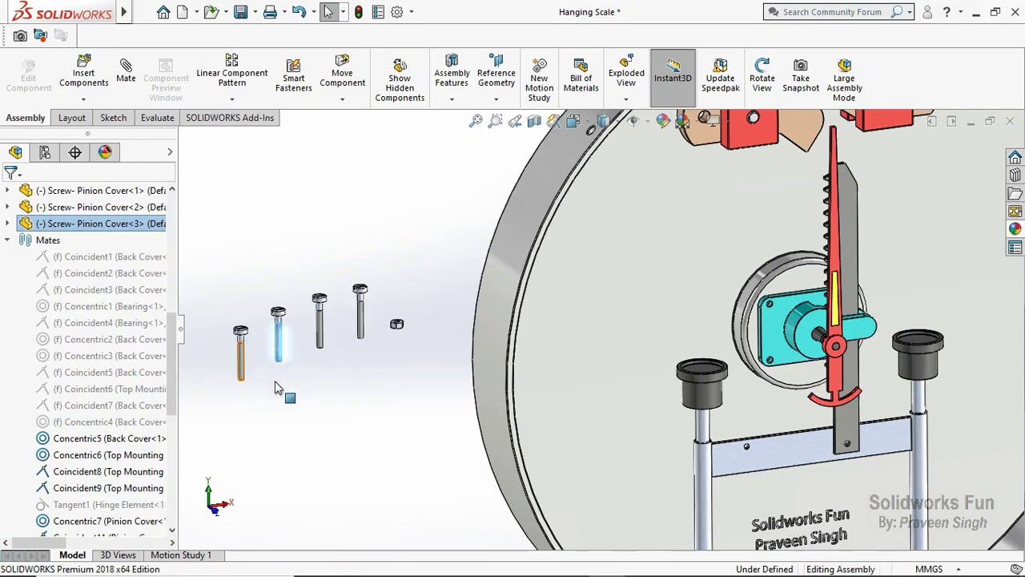
pyautogui.keyDown('ctrl'); pyautogui.moveTo(275, 386); pyautogui.dragTo(276, 385); pyautogui.keyUp('ctrl')
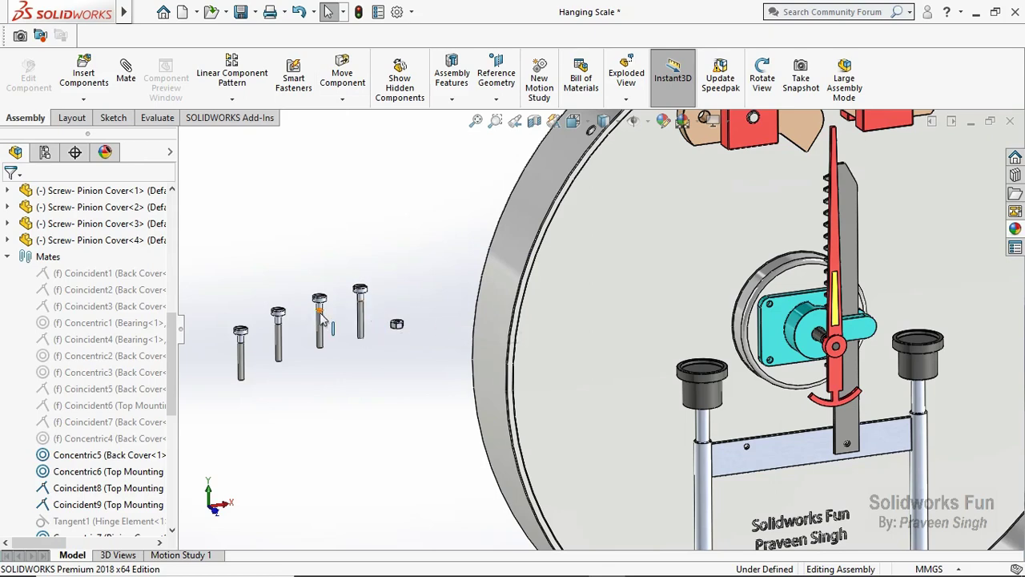
pyautogui.click(363, 328)
# Hide the back cover wheel to expose the pinion cover
pyautogui.scroll(-3, 655, 272)
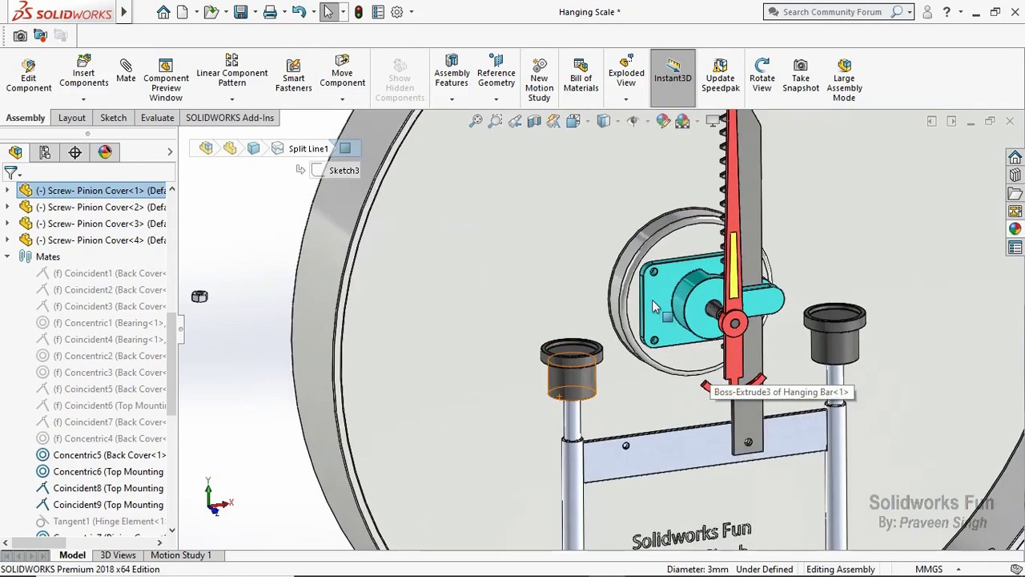
pyautogui.scroll(-3, 655, 272)
pyautogui.click(653, 276)
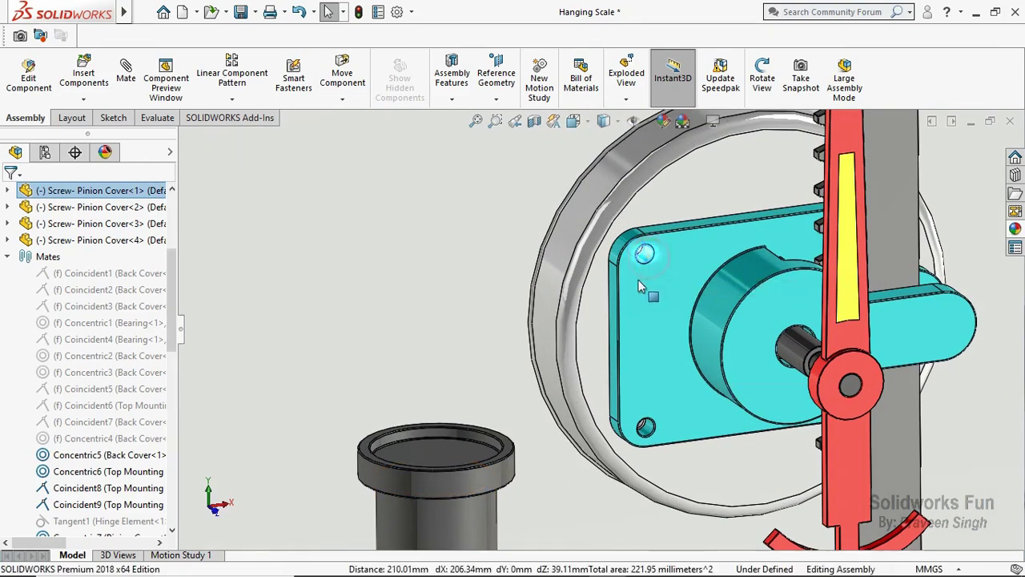
pyautogui.scroll(3, 585, 343)
pyautogui.scroll(3, 586, 343)
pyautogui.click(336, 240)
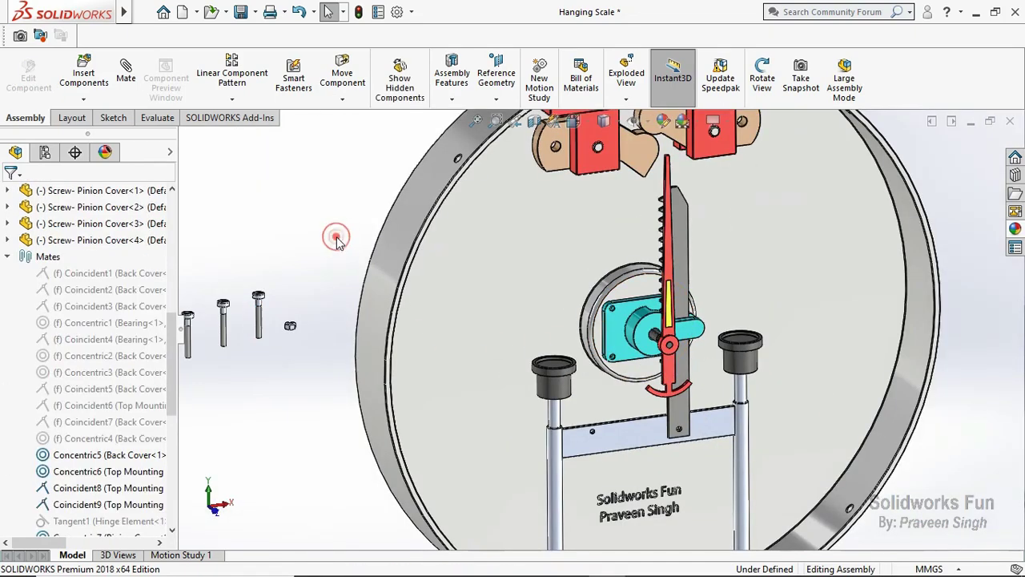
pyautogui.click(371, 264)
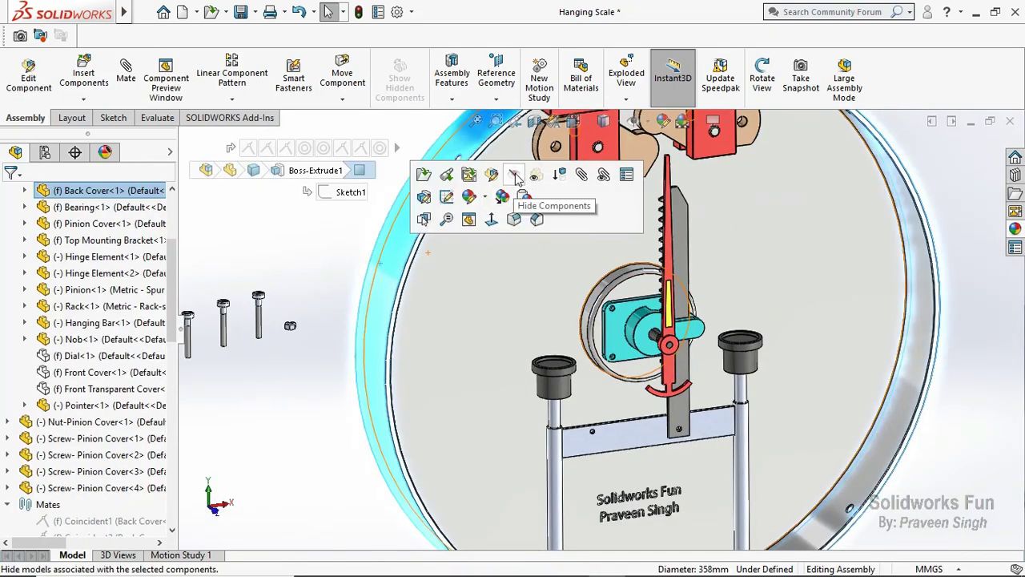
pyautogui.click(517, 177)
# Mate the first two screws concentric in pinion cover holes, flipping the first screw
pyautogui.scroll(-2, 284, 325)
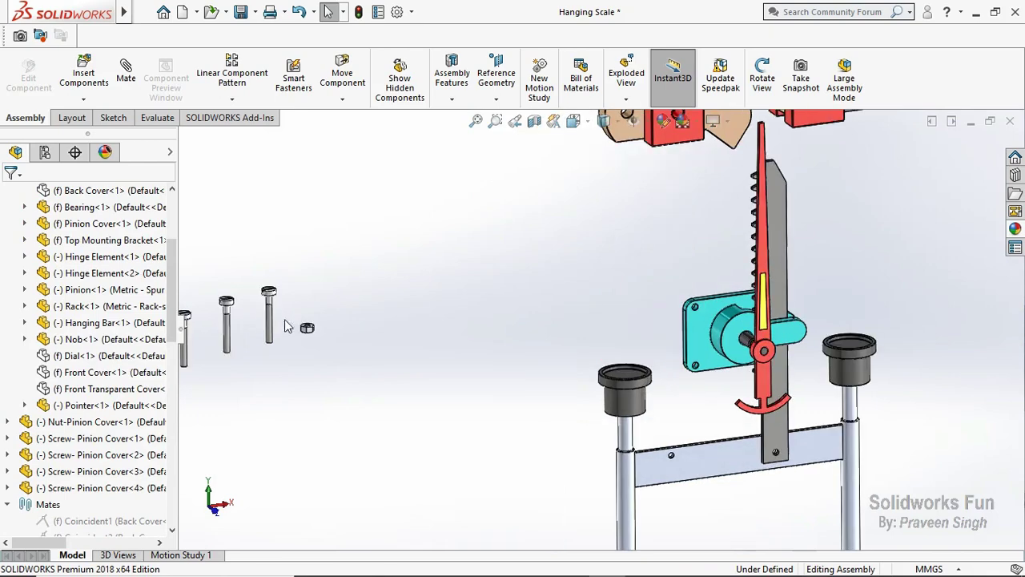
pyautogui.scroll(3, 652, 320)
pyautogui.keyDown('ctrl'); pyautogui.click(800, 313); pyautogui.keyUp('ctrl')
pyautogui.click(126, 78)
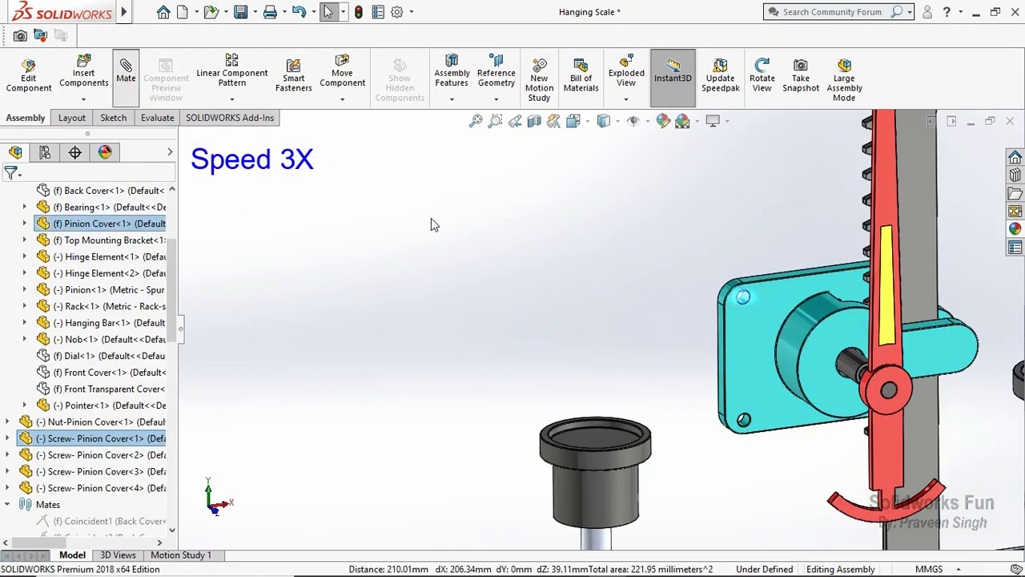
pyautogui.click(783, 490)
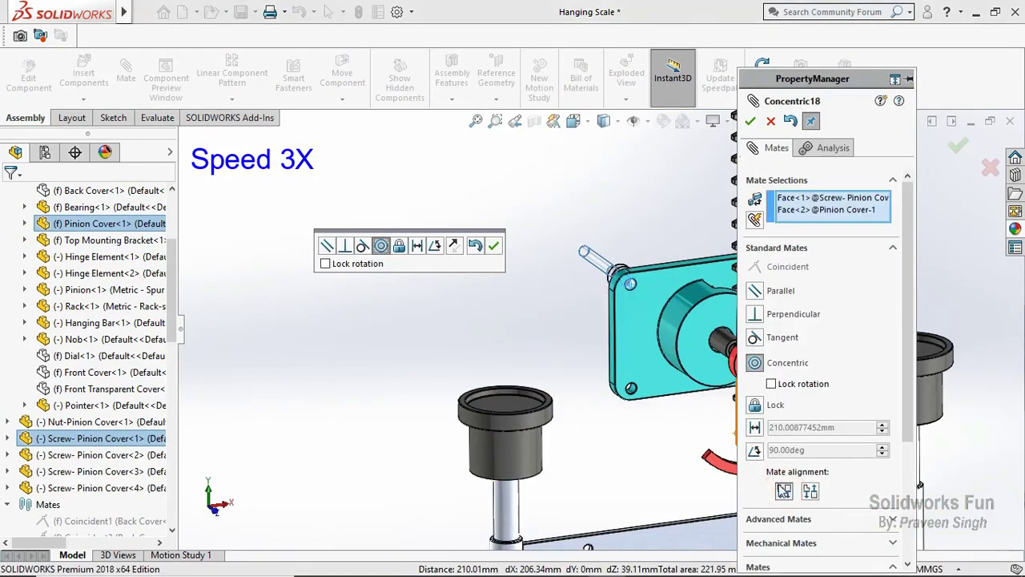
pyautogui.click(750, 120)
pyautogui.scroll(5, 311, 310)
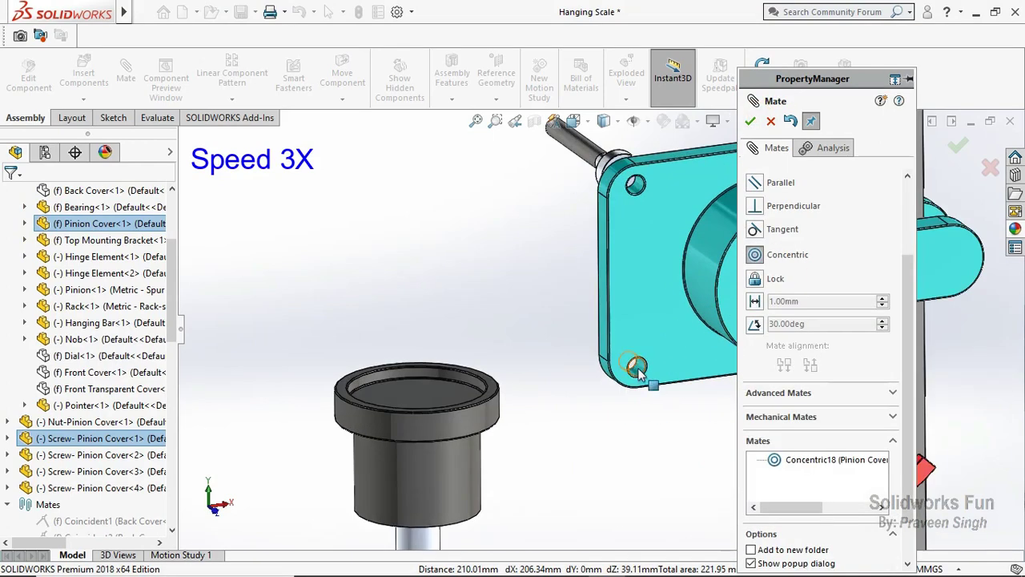
pyautogui.moveTo(287, 320); pyautogui.dragTo(629, 348)
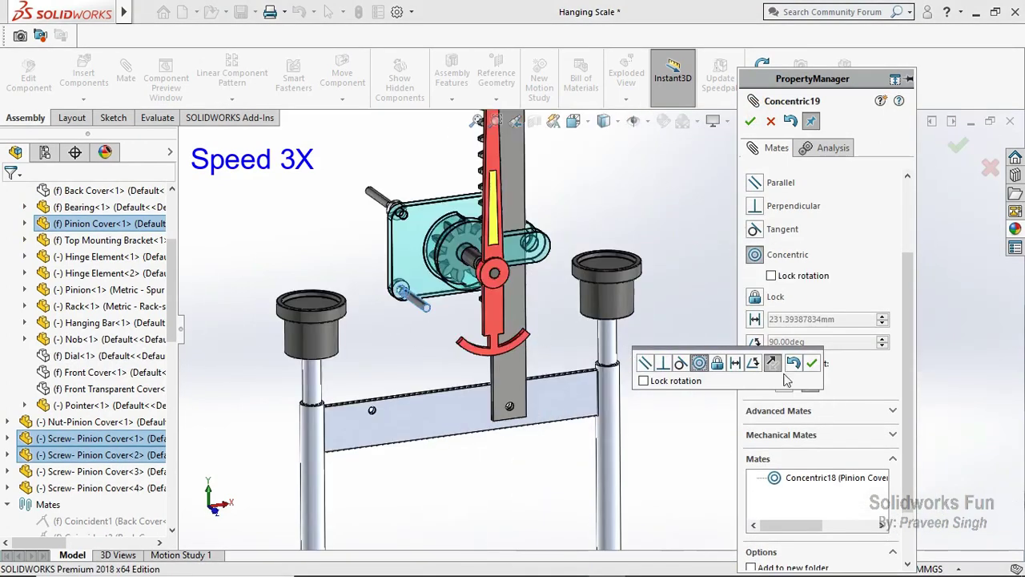
pyautogui.click(812, 363)
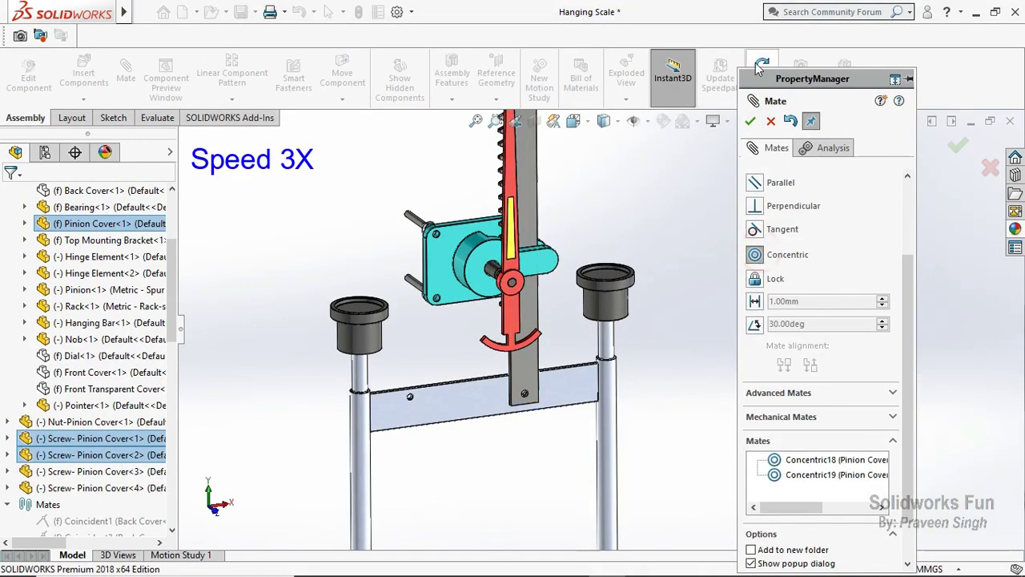
# Mate the third pinion-cover screw concentric to another corner hole
pyautogui.moveTo(759, 72); pyautogui.dragTo(752, 76)
pyautogui.moveTo(512, 257); pyautogui.dragTo(623, 249, button='middle')
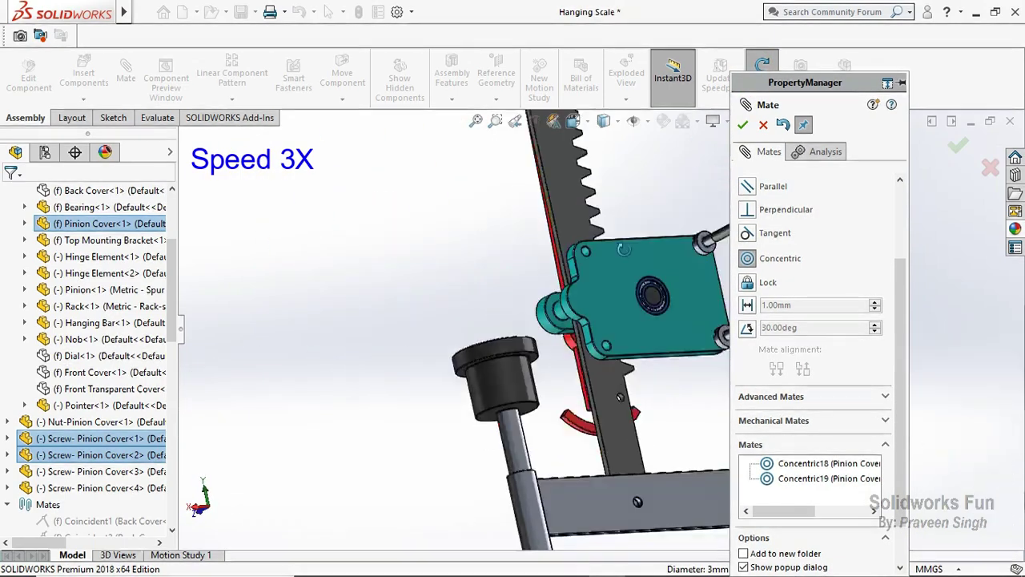
pyautogui.scroll(5, 623, 249)
pyautogui.click(685, 349)
pyautogui.scroll(-5, 352, 405)
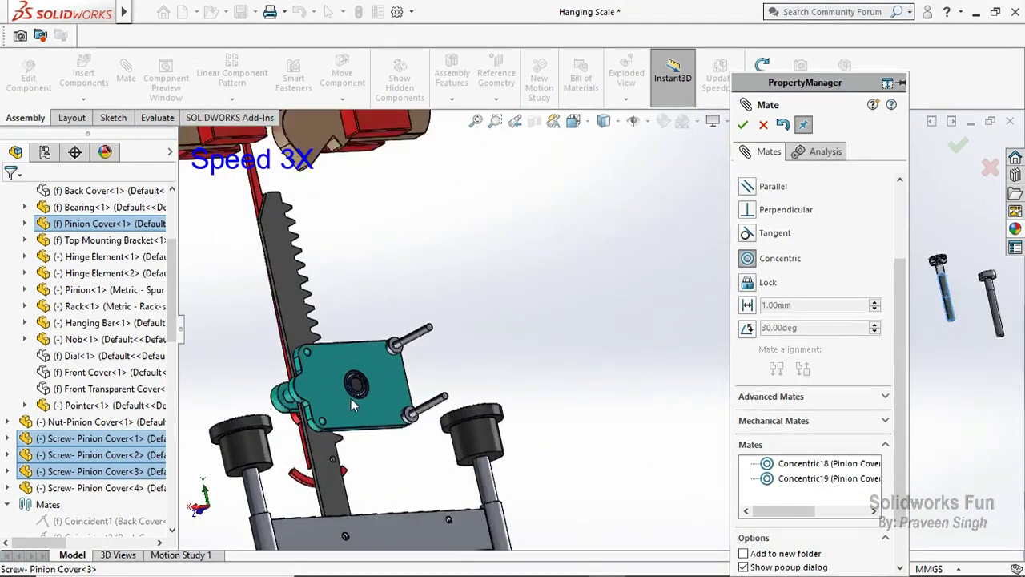
pyautogui.click(307, 352)
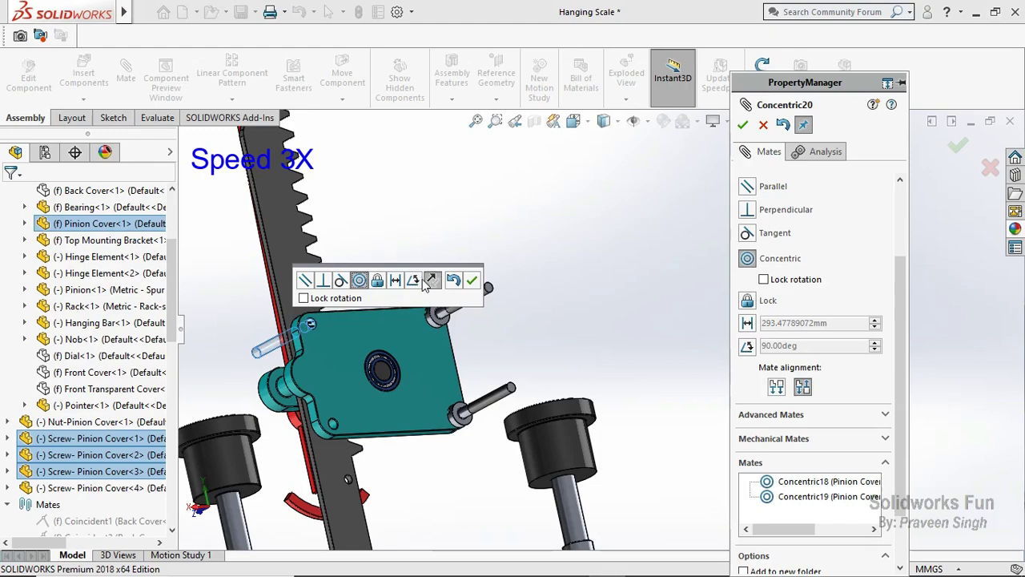
pyautogui.click(471, 280)
# Mate the fourth screw concentric in the last hole, flipped so it sticks out
pyautogui.scroll(5, 677, 330)
pyautogui.scroll(-6, 677, 331)
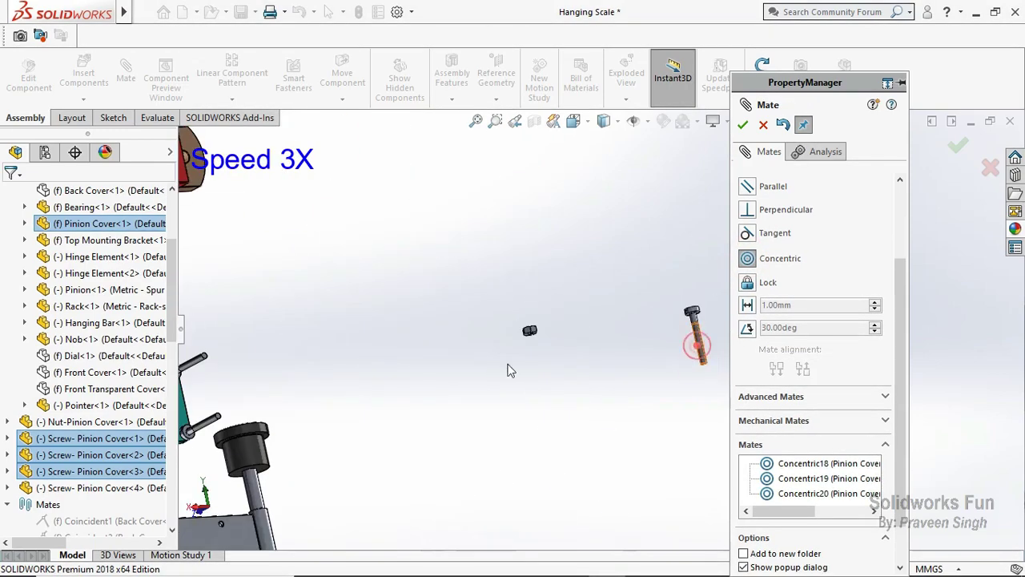
pyautogui.scroll(3, 600, 344)
pyautogui.click(661, 340)
pyautogui.scroll(-8, 329, 369)
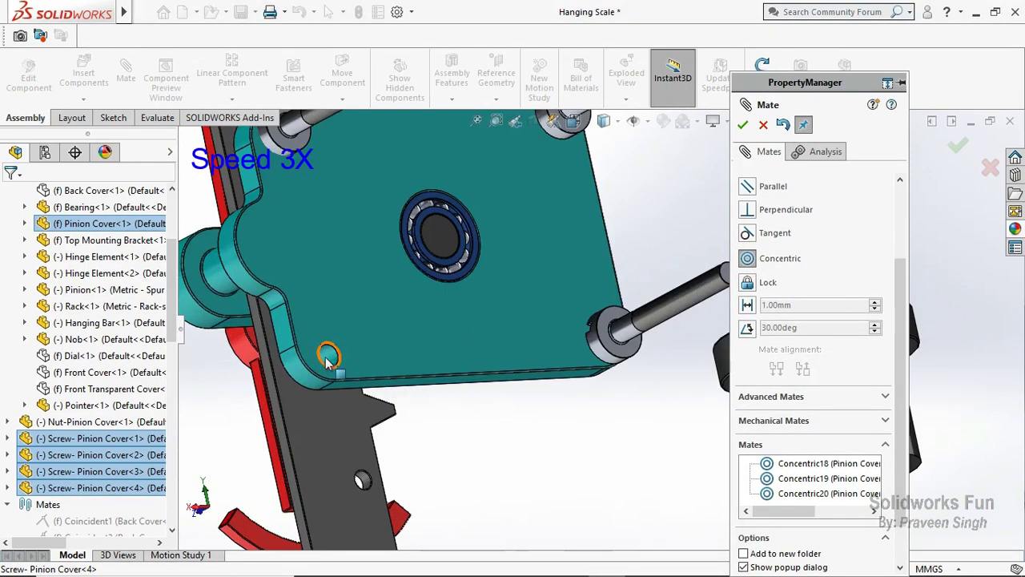
pyautogui.click(775, 389)
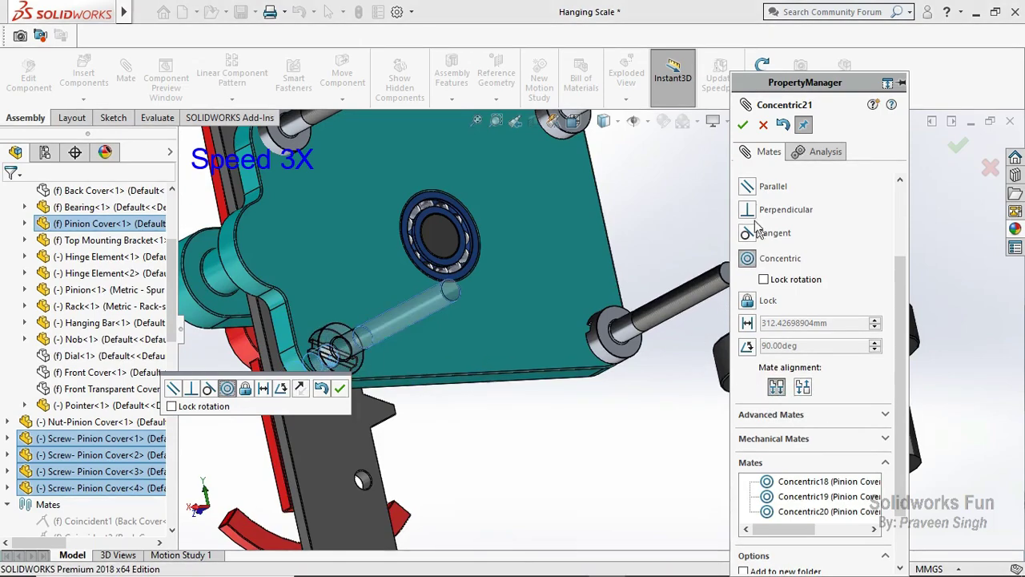
pyautogui.click(742, 125)
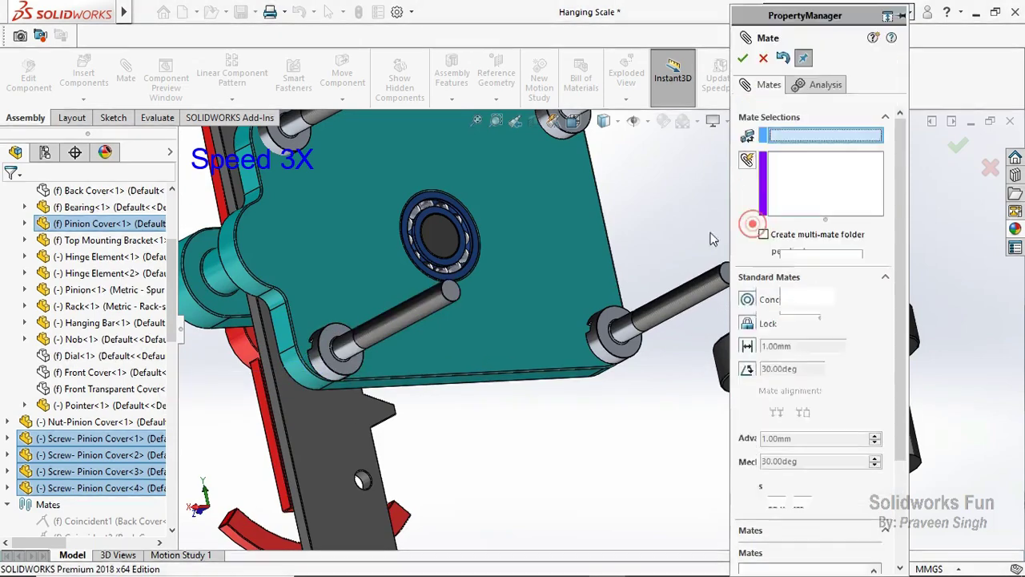
pyautogui.scroll(3, 617, 210)
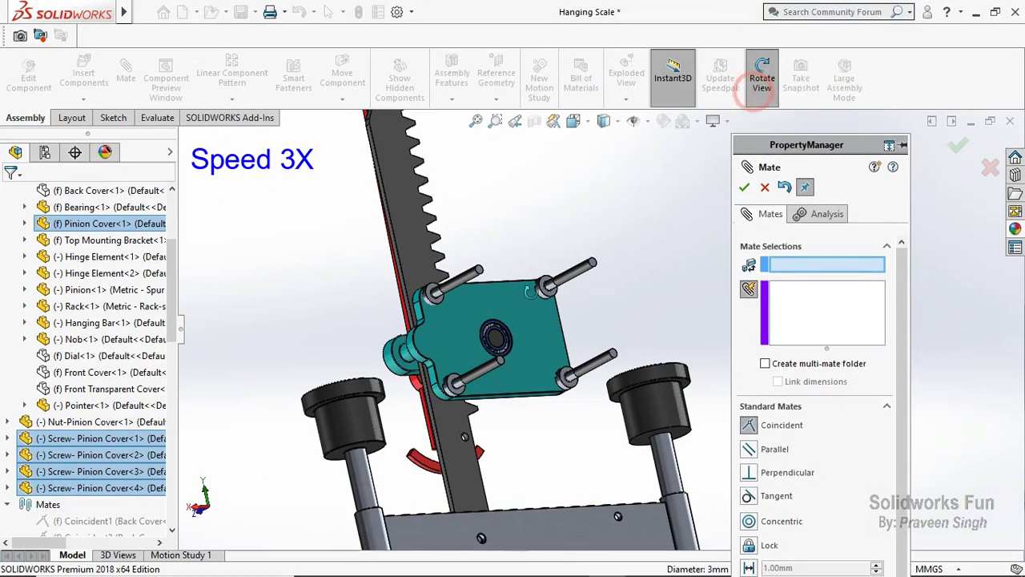
# Mate the four screw heads coincident with the pinion cover's front face, then place the pinion-cover nut aside
pyautogui.moveTo(481, 320)
pyautogui.mouseDown(button='middle')
pyautogui.moveTo(550, 324)
pyautogui.moveTo(552, 384)
pyautogui.mouseUp(button='middle')
pyautogui.click(550, 324)
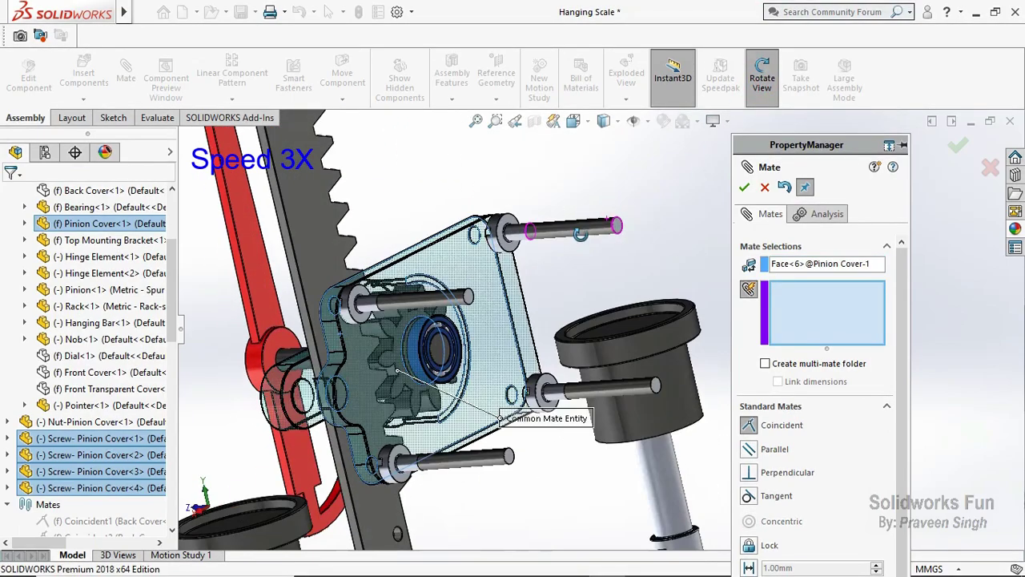
pyautogui.click(546, 383)
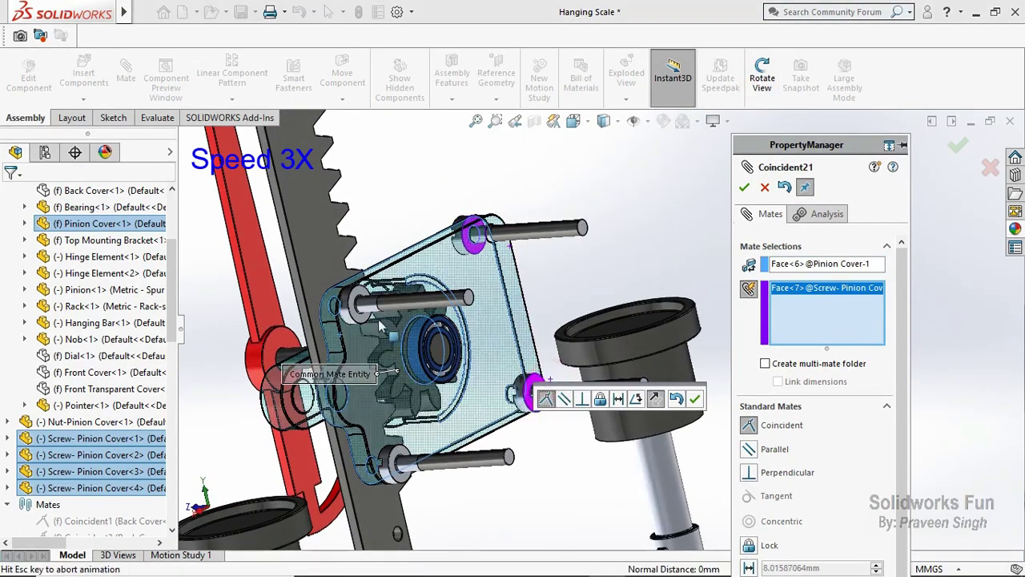
pyautogui.click(332, 304)
pyautogui.click(383, 463)
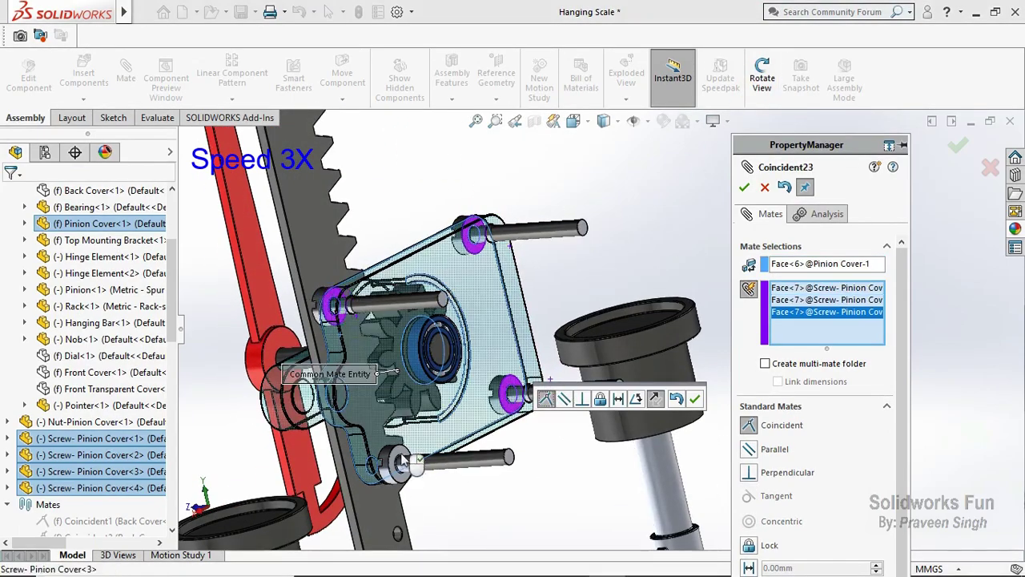
pyautogui.click(694, 398)
pyautogui.click(765, 58)
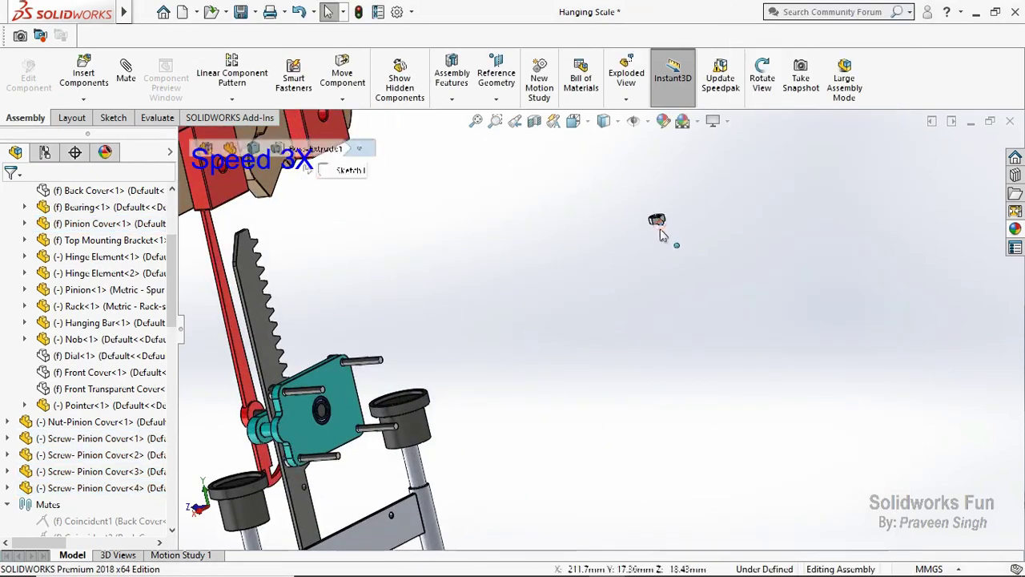
pyautogui.moveTo(657, 219); pyautogui.dragTo(686, 407)
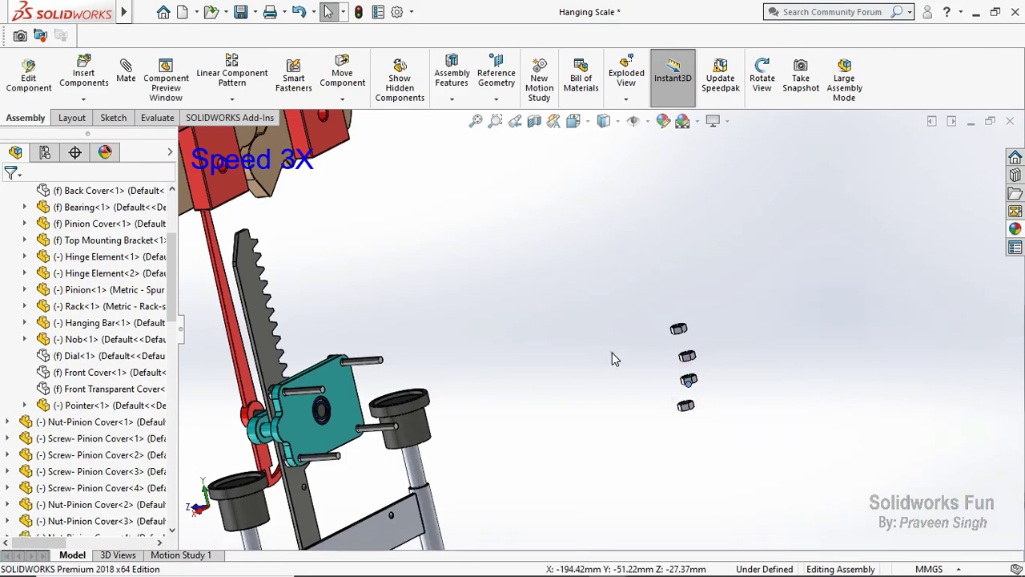
# Add another nut copy and mate the first nut concentric to its screw
pyautogui.moveTo(614, 357); pyautogui.dragTo(618, 248, button='middle')
pyautogui.rightClick(618, 249)
pyautogui.click(637, 251)
pyautogui.click(329, 432)
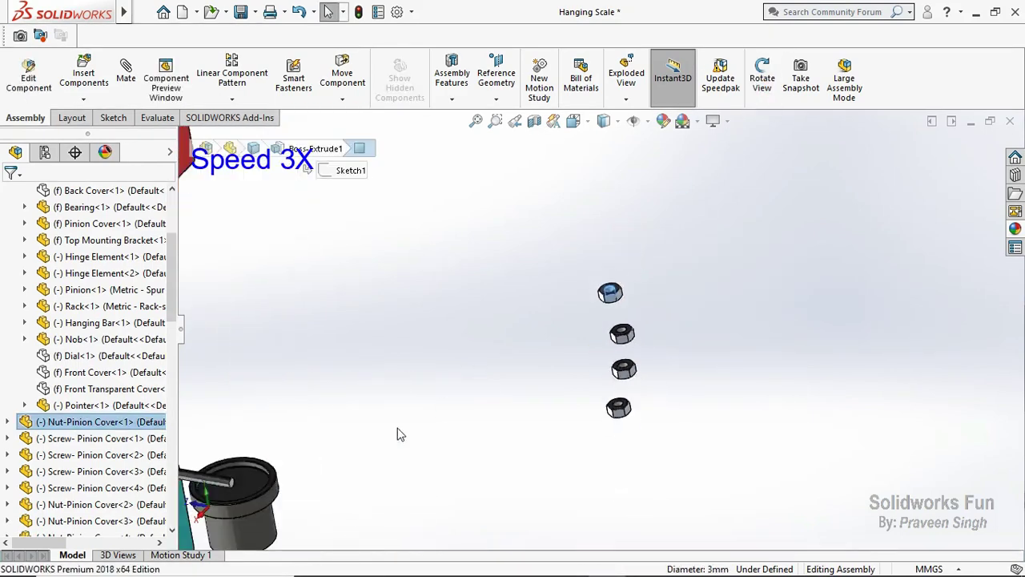
pyautogui.keyDown('ctrl'); pyautogui.click(324, 432); pyautogui.keyUp('ctrl')
pyautogui.click(710, 377)
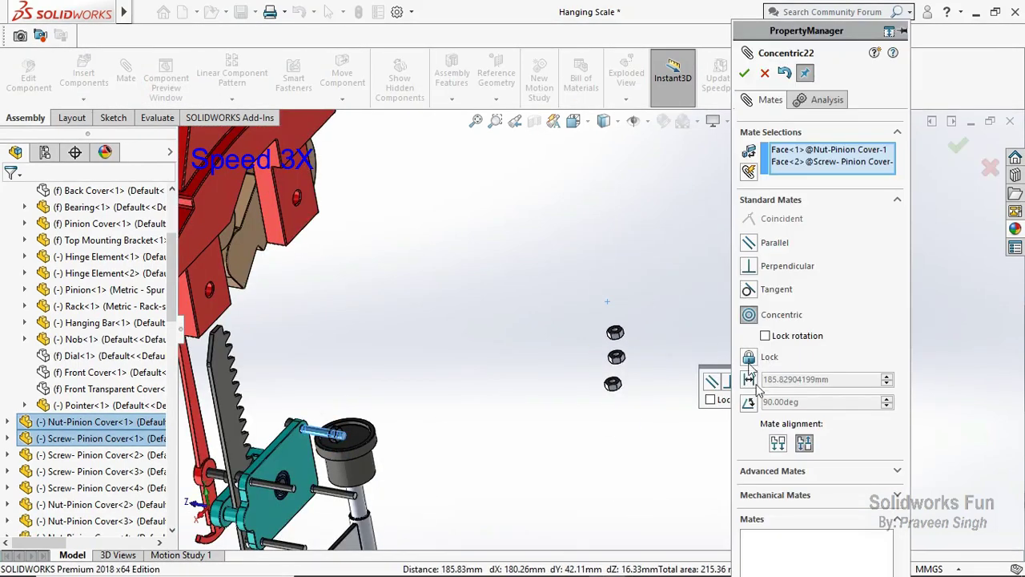
pyautogui.click(744, 73)
# Mate the second and third pinion-cover nuts concentric to their screws
pyautogui.scroll(-3, 608, 353)
pyautogui.click(528, 309)
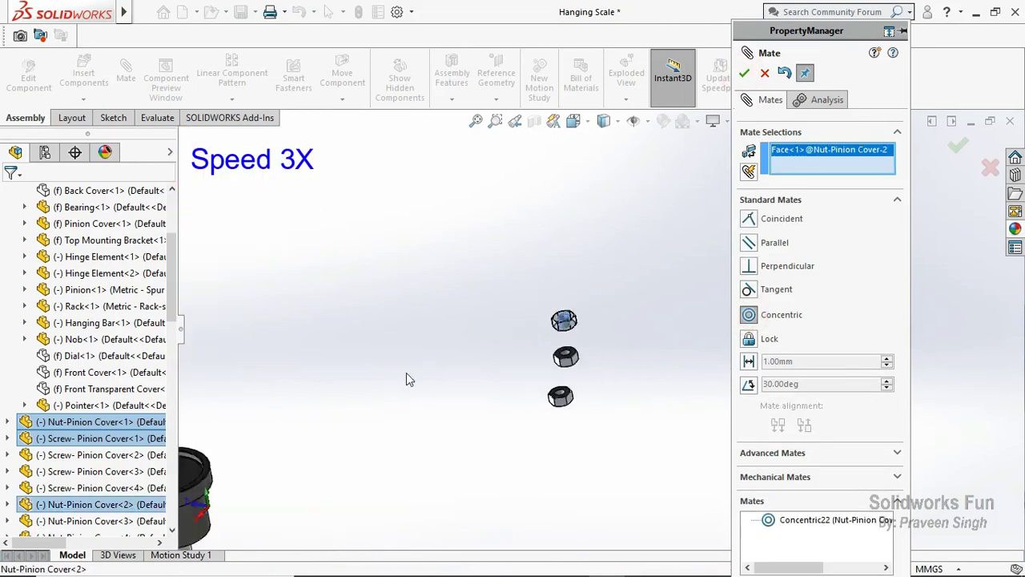
pyautogui.scroll(3, 406, 373)
pyautogui.click(404, 437)
pyautogui.click(578, 436)
pyautogui.scroll(-5, 705, 300)
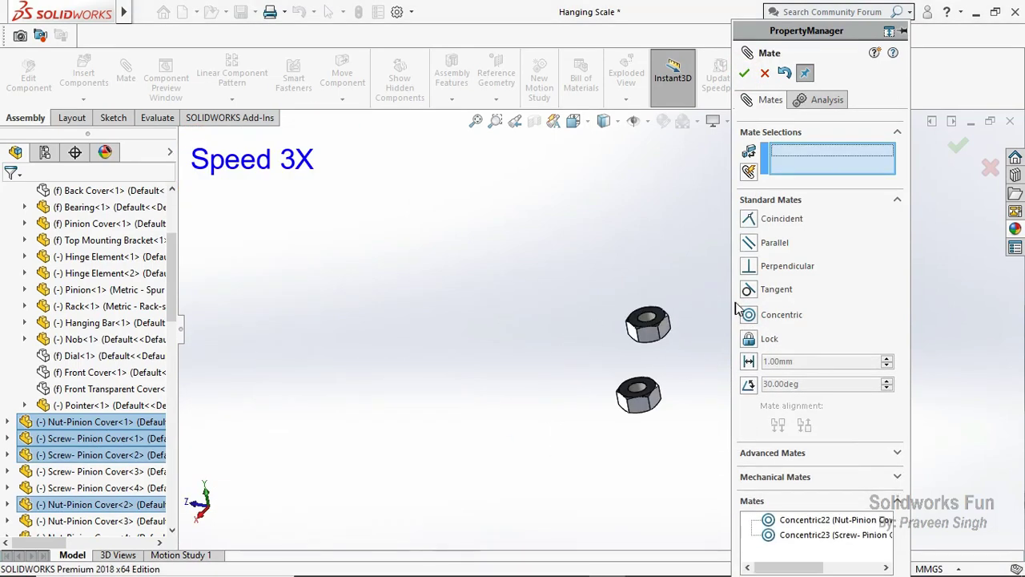
pyautogui.click(649, 320)
pyautogui.scroll(5, 649, 320)
pyautogui.click(288, 516)
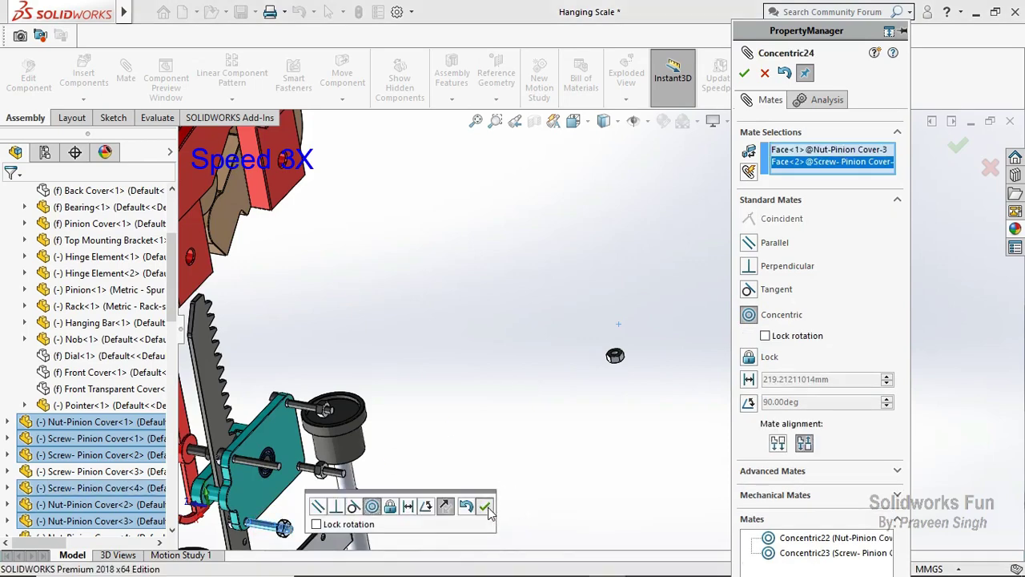
pyautogui.click(321, 493)
# Select the fourth nut's hole face and show the hidden back cover again
pyautogui.scroll(-5, 719, 328)
pyautogui.click(570, 360)
pyautogui.scroll(-5, 365, 404)
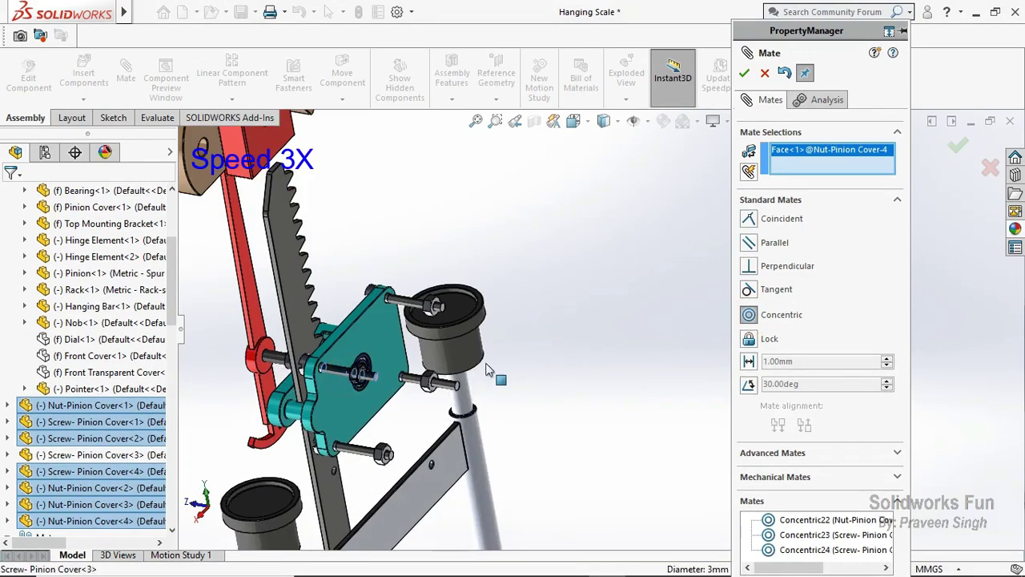
pyautogui.scroll(5, 88, 360)
pyautogui.rightClick(87, 339)
pyautogui.click(110, 368)
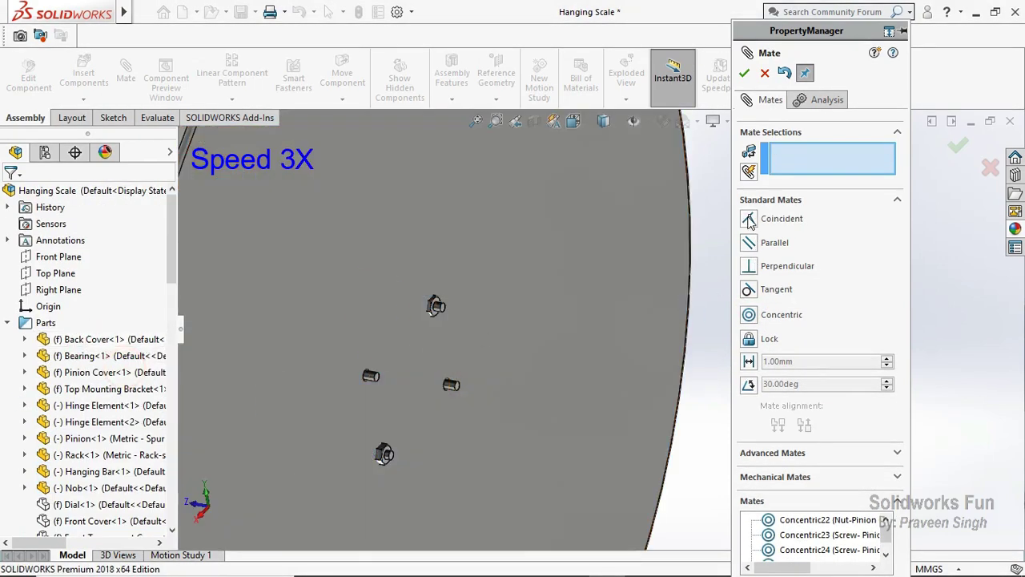
# Add one coincident mate between the back cover face and all four nut faces
pyautogui.click(543, 295)
pyautogui.moveTo(783, 32); pyautogui.dragTo(788, 140)
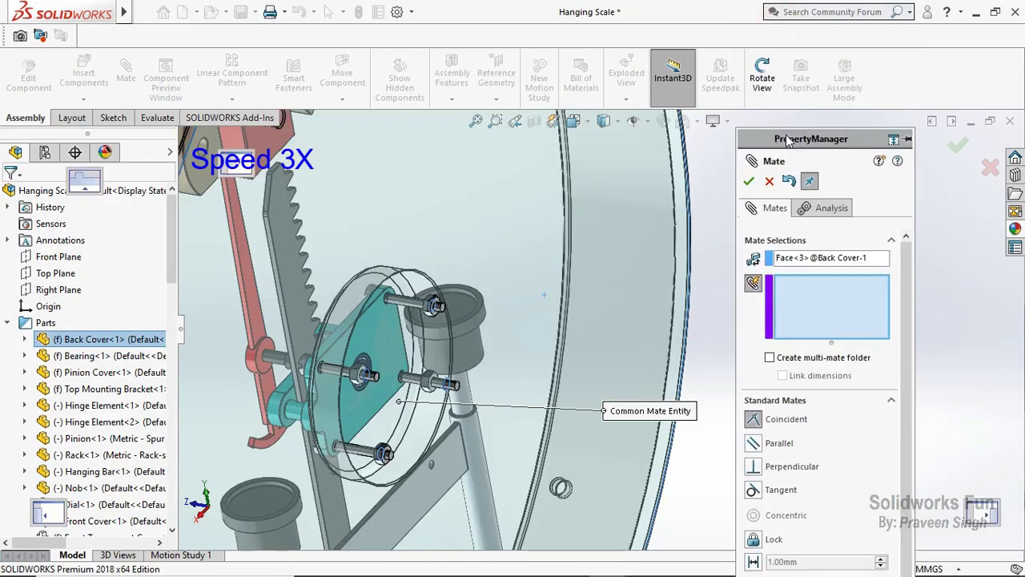
pyautogui.click(762, 77)
pyautogui.moveTo(481, 336); pyautogui.dragTo(767, 115)
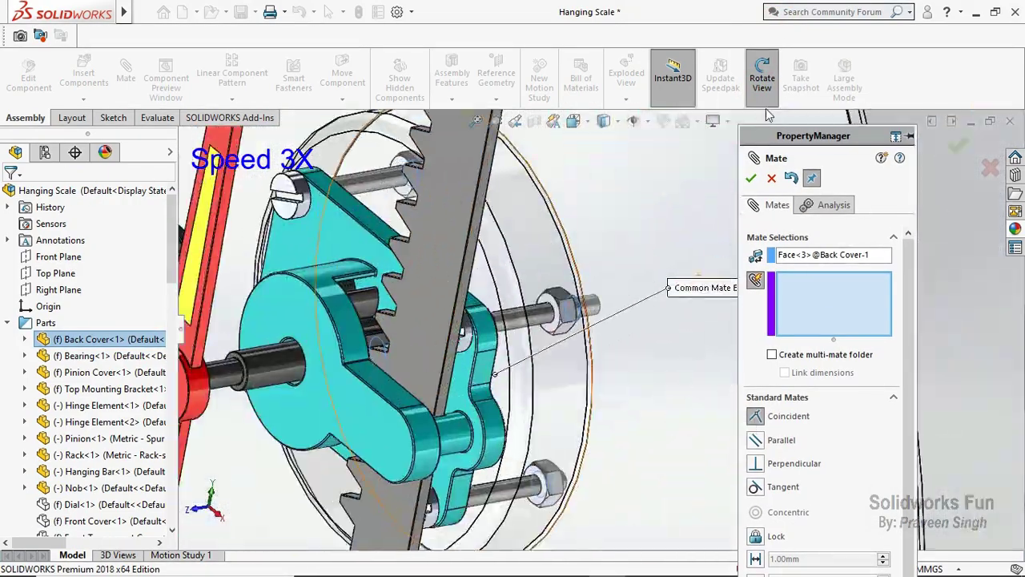
pyautogui.click(549, 303)
pyautogui.click(545, 480)
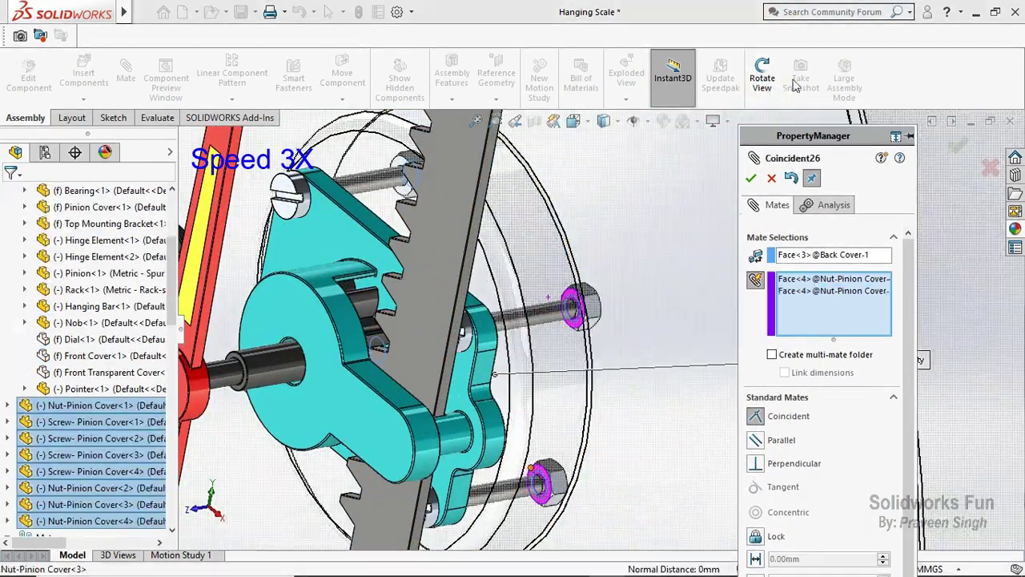
pyautogui.moveTo(545, 481); pyautogui.dragTo(449, 361, button='middle')
pyautogui.scroll(3, 448, 361)
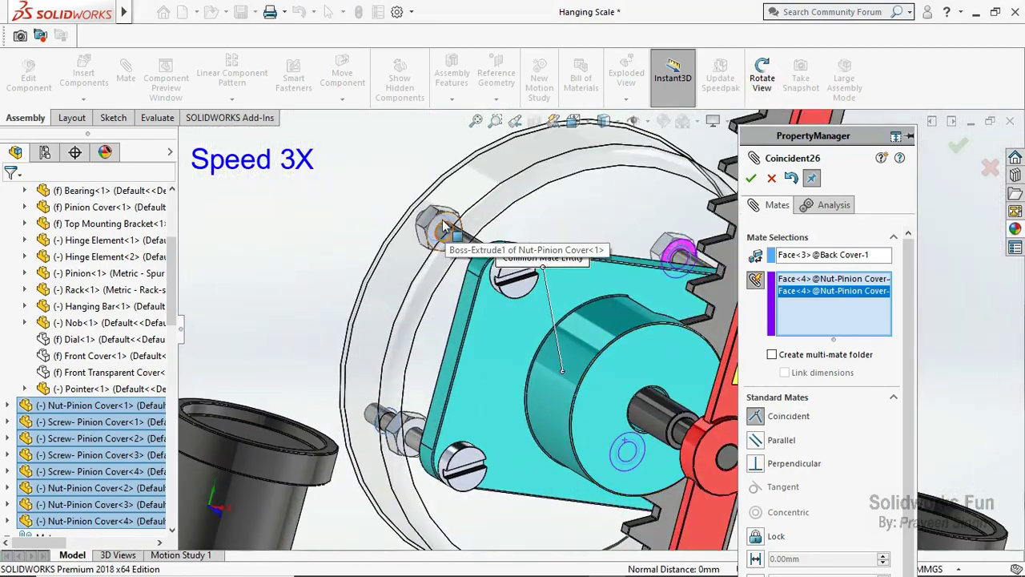
pyautogui.click(484, 256)
pyautogui.click(414, 432)
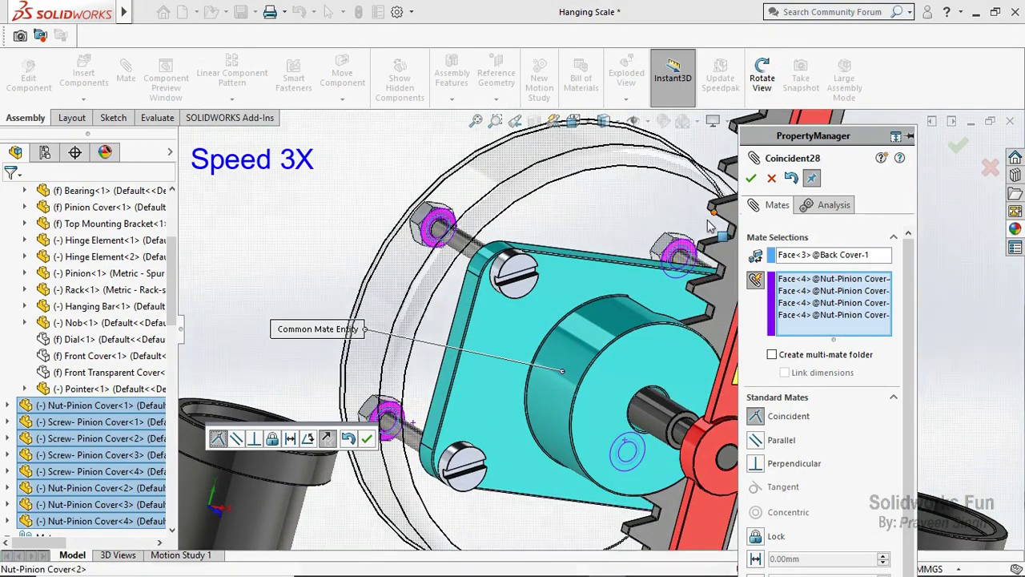
pyautogui.click(750, 178)
pyautogui.click(751, 178)
# Orbit the assembly to a side angle and collapse the Parts folder
pyautogui.click(762, 78)
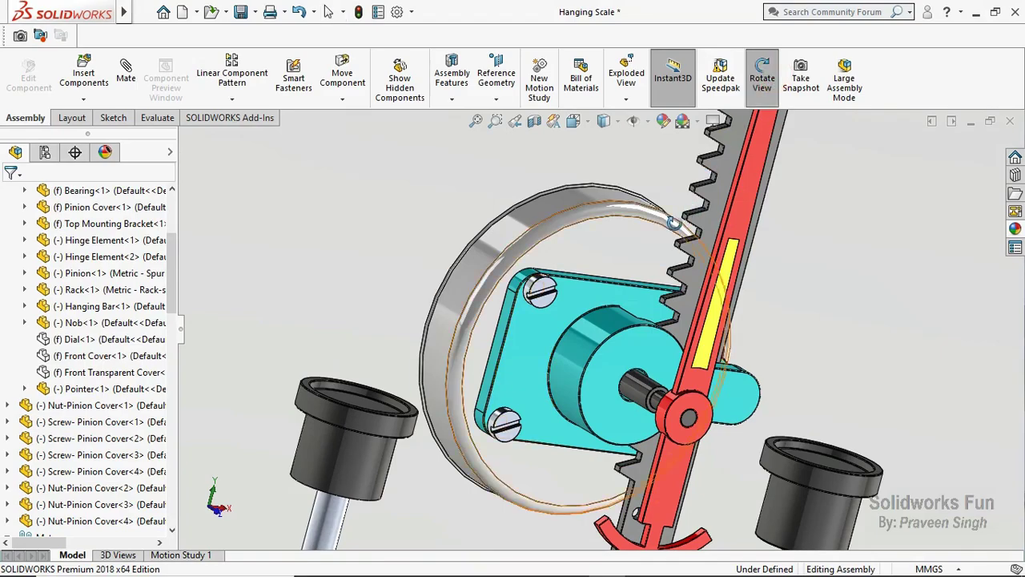
pyautogui.moveTo(609, 305)
pyautogui.mouseDown()
pyautogui.moveTo(545, 227)
pyautogui.moveTo(451, 255)
pyautogui.moveTo(606, 297)
pyautogui.mouseUp()
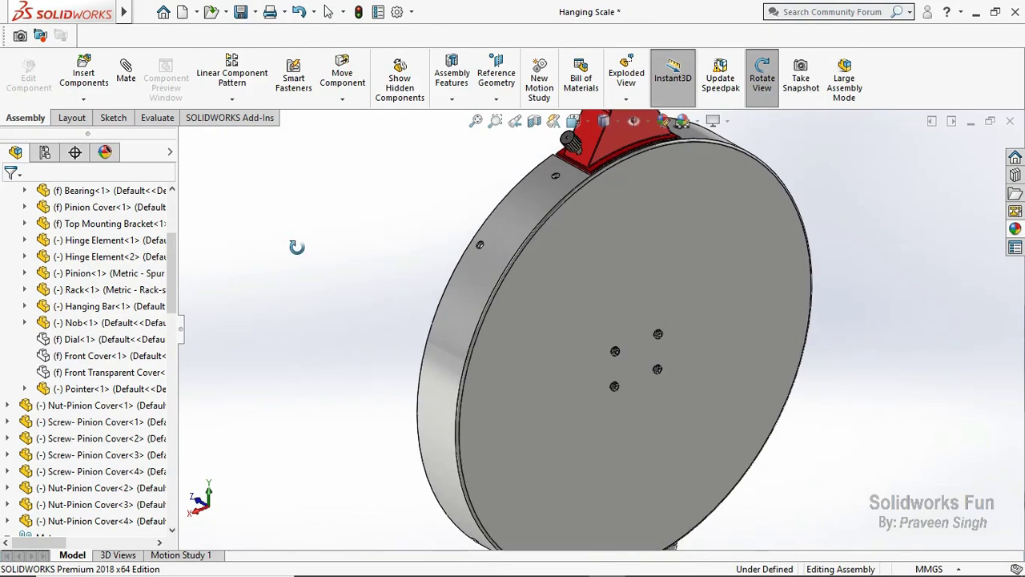
pyautogui.scroll(5, 4, 388)
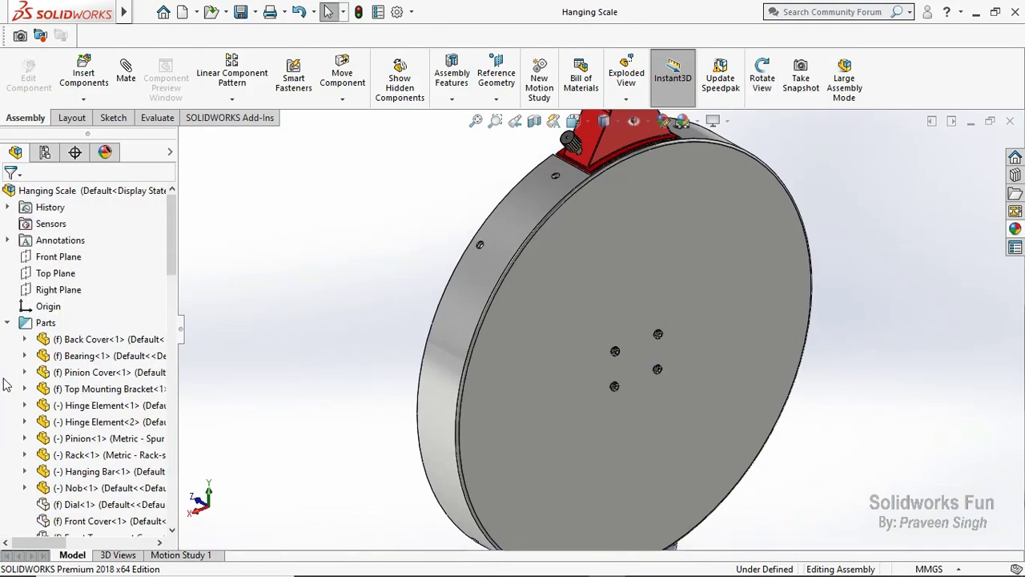
pyautogui.click(7, 323)
# Orbit to show the mechanism from the front and begin inserting an existing part
pyautogui.click(761, 80)
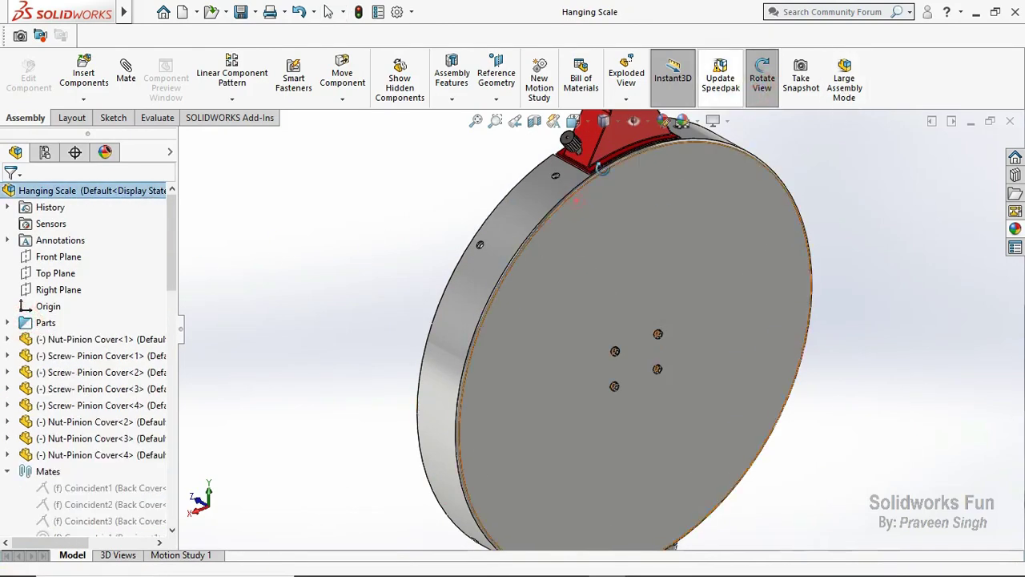
pyautogui.moveTo(720, 264)
pyautogui.mouseDown()
pyautogui.moveTo(698, 262)
pyautogui.moveTo(776, 213)
pyautogui.mouseUp()
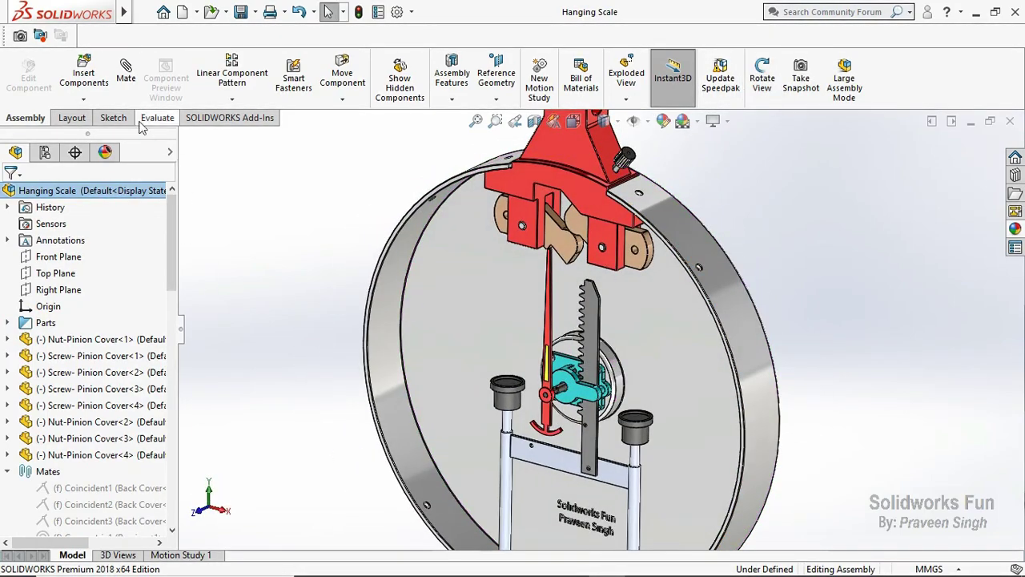
pyautogui.click(84, 98)
pyautogui.click(120, 114)
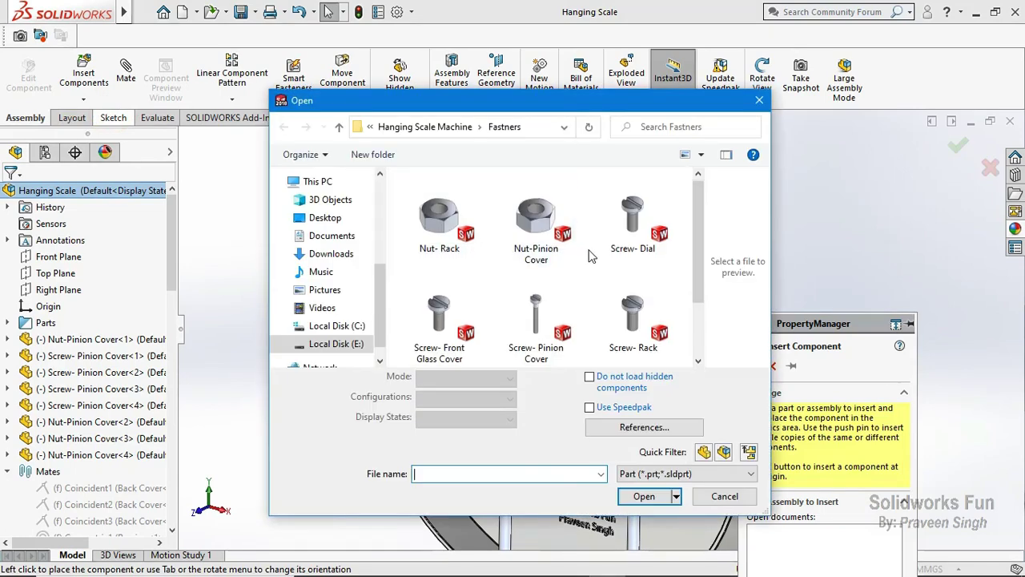
# Insert the Screw-Top Mounting Bracket part beside the top bracket
pyautogui.scroll(-1, 587, 257)
pyautogui.click(565, 321)
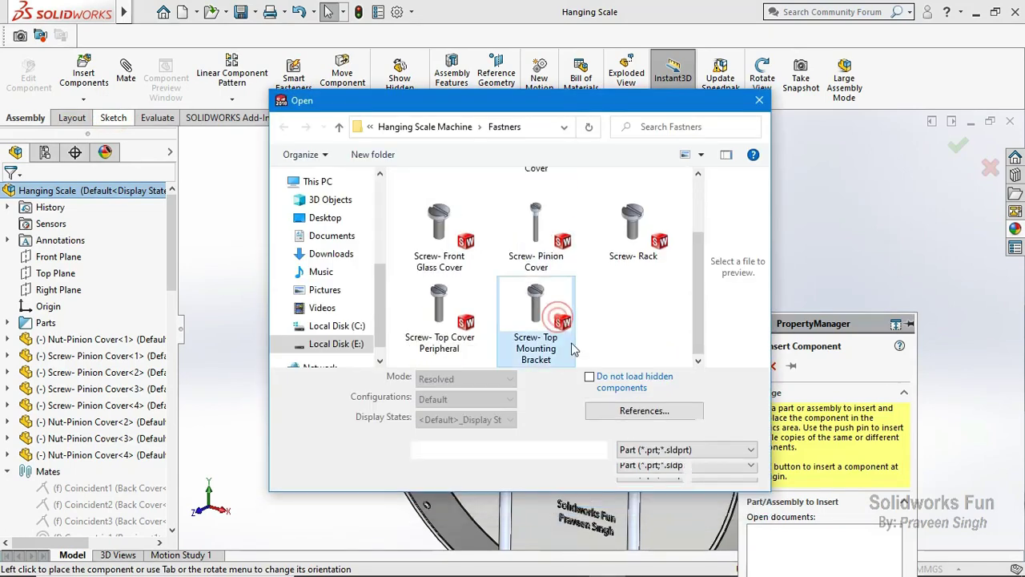
pyautogui.click(645, 472)
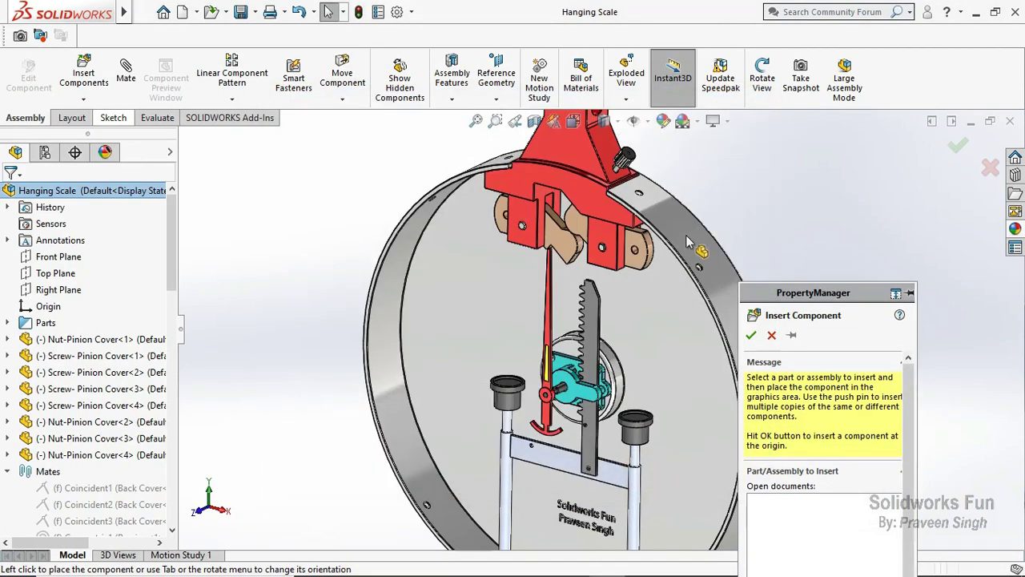
pyautogui.scroll(-2, 657, 212)
pyautogui.click(669, 157)
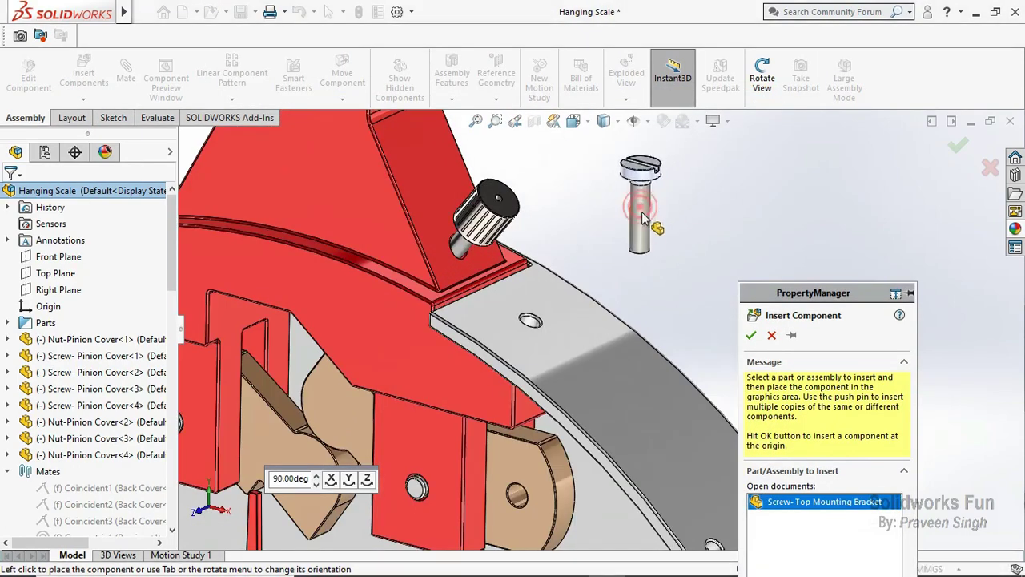
# Add a second bracket screw and snap-fit the screws into the cover holes
pyautogui.scroll(4, 629, 243)
pyautogui.scroll(-2, 756, 317)
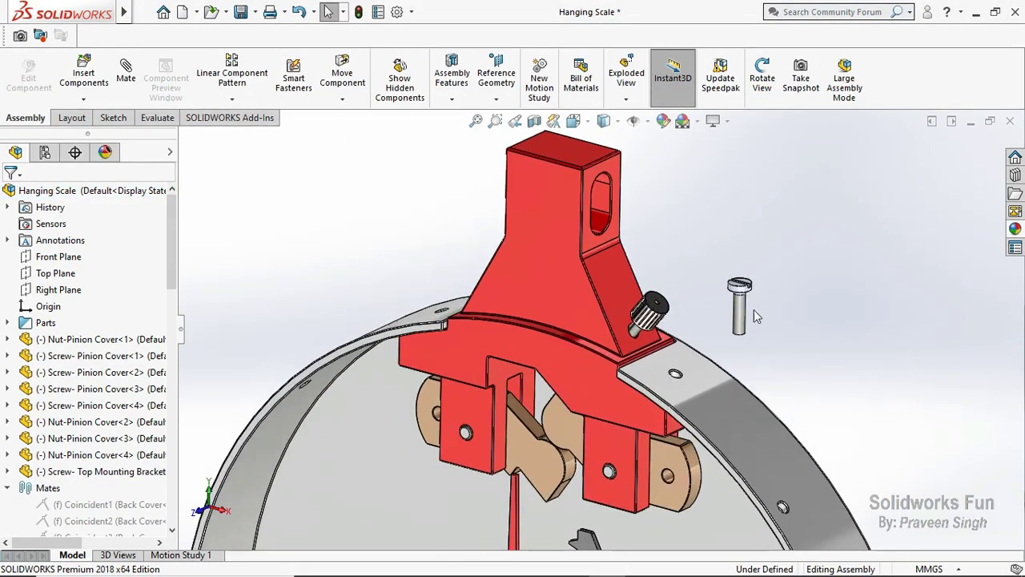
pyautogui.keyDown('ctrl'); pyautogui.moveTo(741, 318); pyautogui.dragTo(469, 258); pyautogui.keyUp('ctrl')
pyautogui.keyDown('ctrl'); pyautogui.moveTo(378, 264); pyautogui.dragTo(366, 258); pyautogui.keyUp('ctrl')
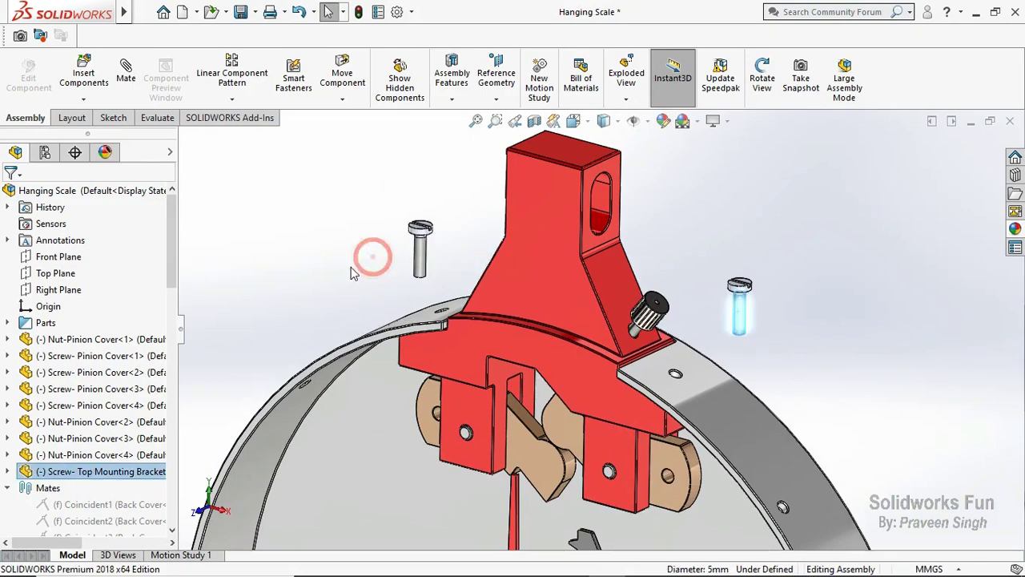
pyautogui.scroll(-3, 761, 336)
pyautogui.keyDown('alt'); pyautogui.moveTo(713, 290); pyautogui.dragTo(548, 425); pyautogui.keyUp('alt')
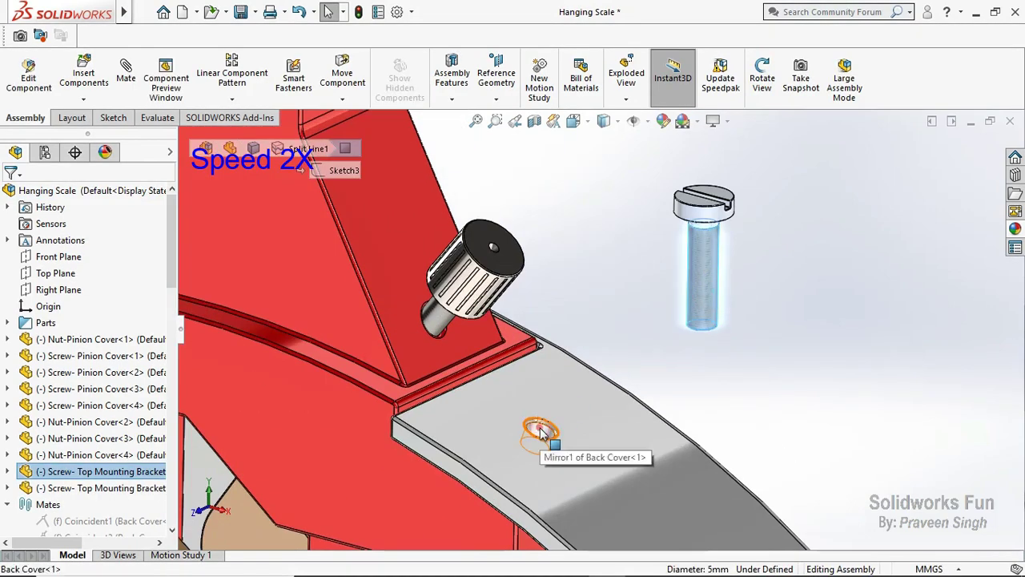
pyautogui.moveTo(473, 376); pyautogui.dragTo(342, 305, button='middle')
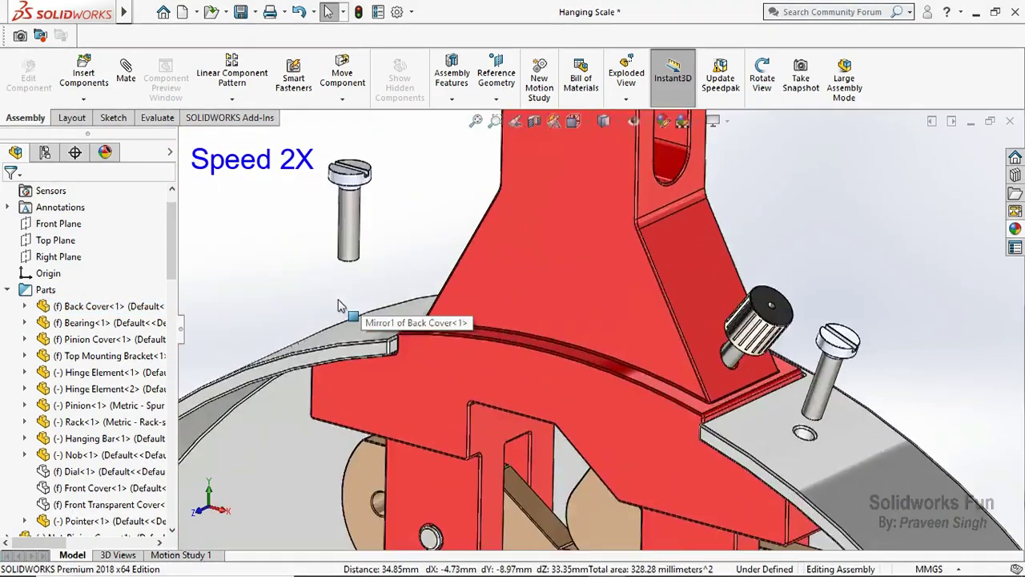
pyautogui.scroll(-3, 564, 376)
pyautogui.moveTo(737, 146); pyautogui.dragTo(700, 270)
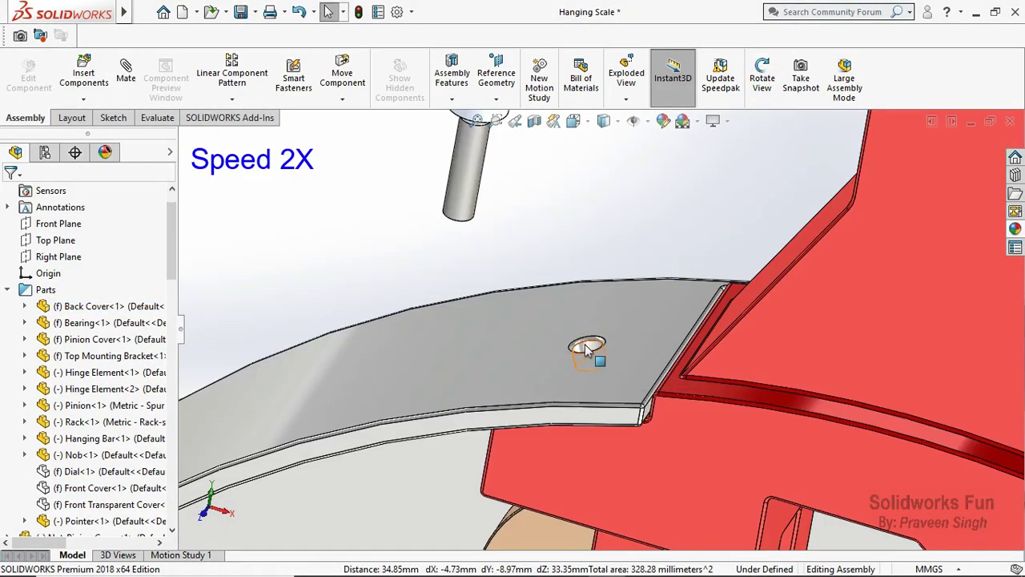
pyautogui.keyDown('alt'); pyautogui.moveTo(587, 349); pyautogui.dragTo(588, 349); pyautogui.keyUp('alt')
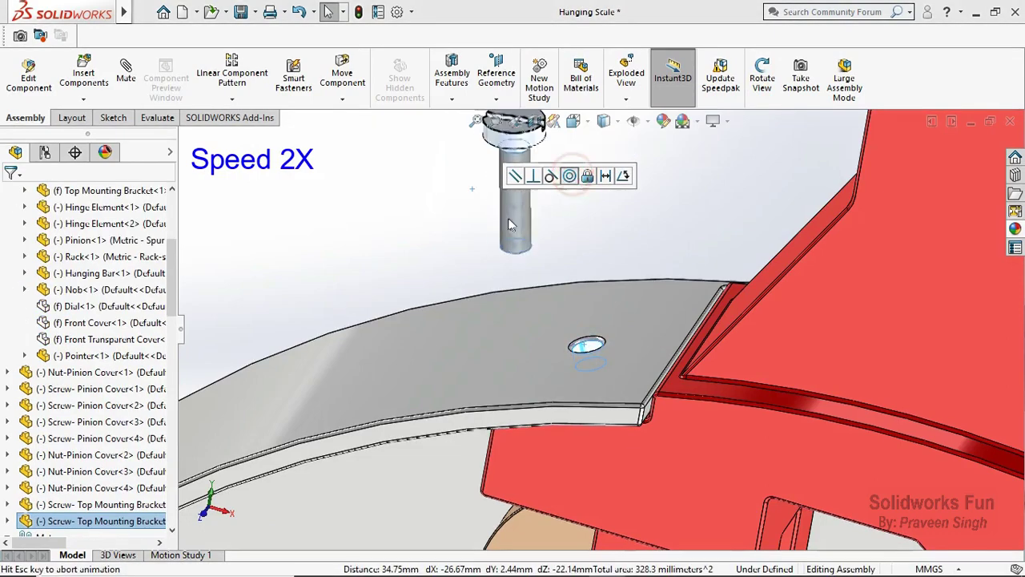
pyautogui.click(216, 517)
# In front view with hidden edges, settle the left and right screws into their bracket holes
pyautogui.hotkey('ctrl', '1')
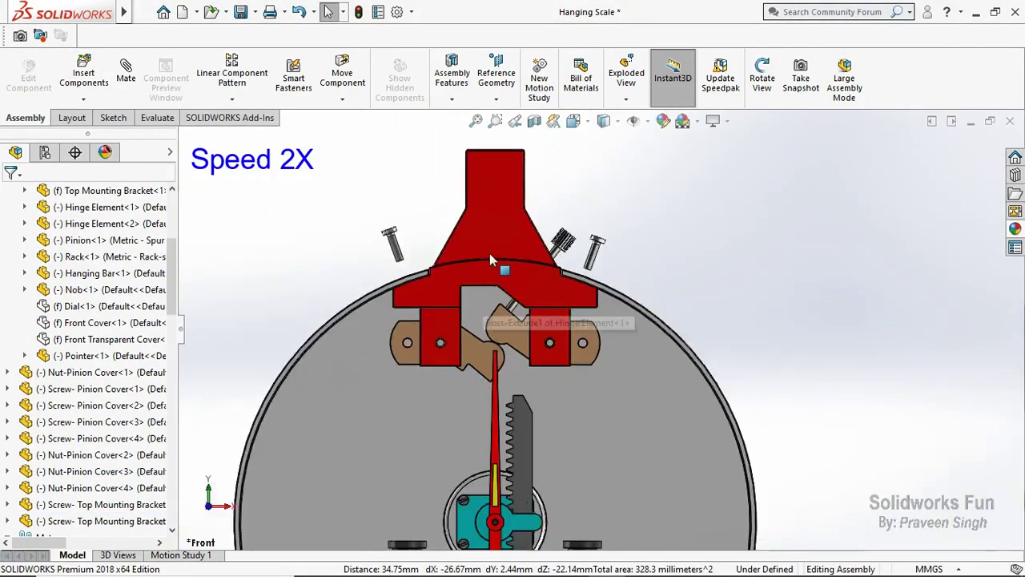
pyautogui.scroll(-3, 491, 259)
pyautogui.click(603, 121)
pyautogui.click(603, 204)
pyautogui.moveTo(350, 306)
pyautogui.mouseDown()
pyautogui.moveTo(381, 377)
pyautogui.moveTo(377, 369)
pyautogui.mouseUp()
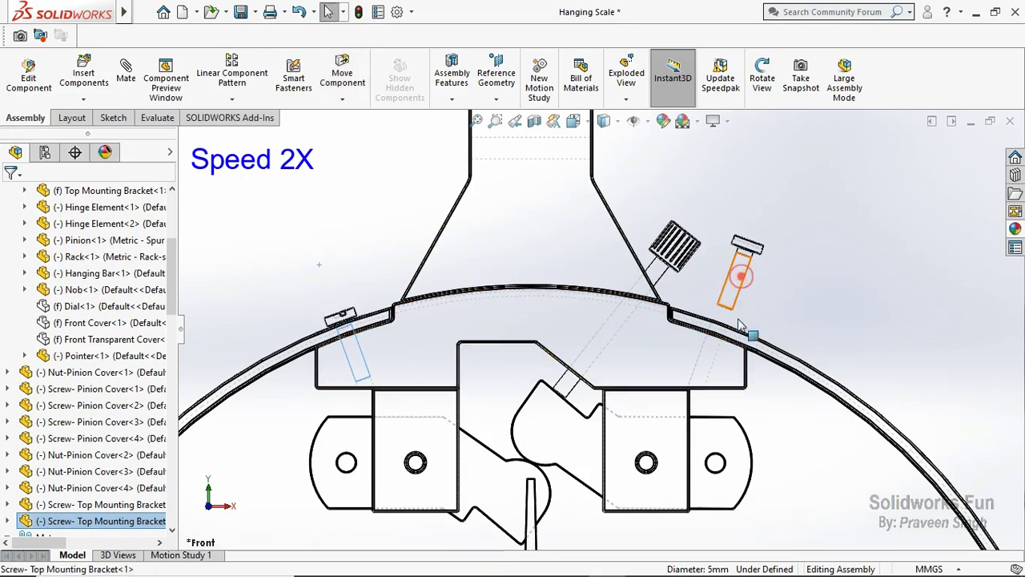
pyautogui.moveTo(740, 272)
pyautogui.keyDown('alt'); pyautogui.mouseDown()
pyautogui.moveTo(718, 403)
pyautogui.moveTo(701, 337)
pyautogui.mouseUp(); pyautogui.keyUp('alt')
pyautogui.scroll(-3, 718, 403)
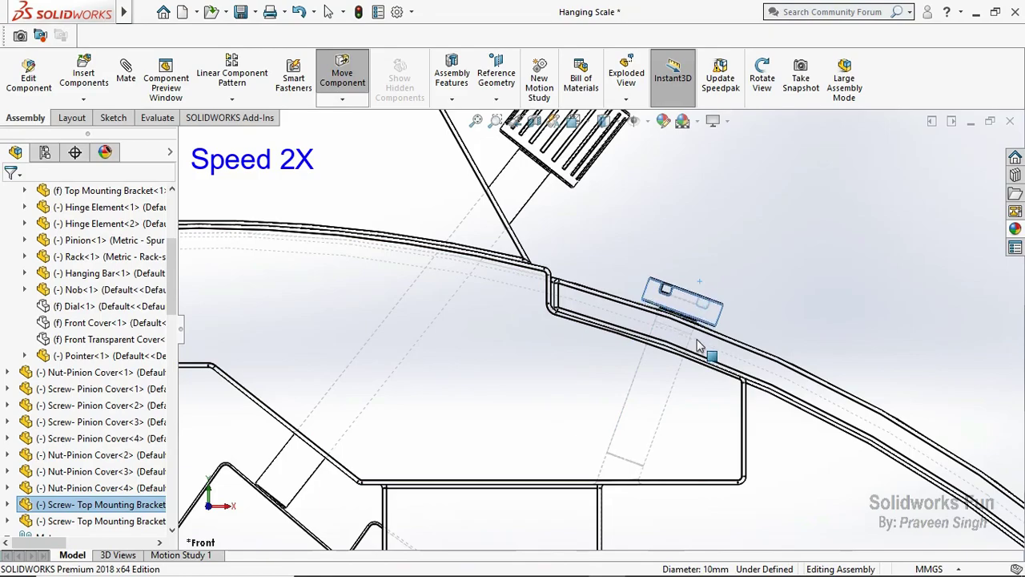
pyautogui.scroll(-3, 728, 302)
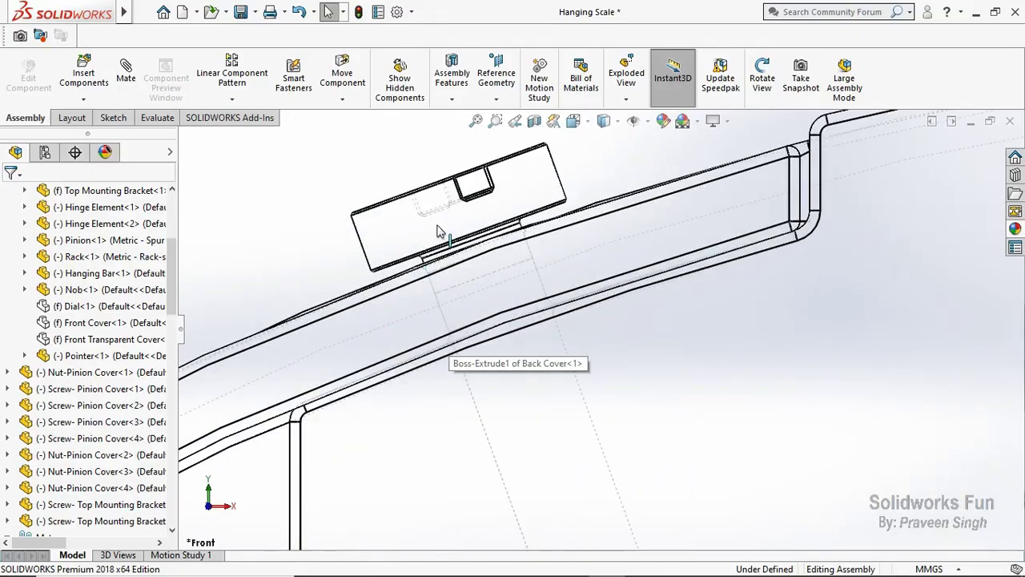
pyautogui.click(436, 227)
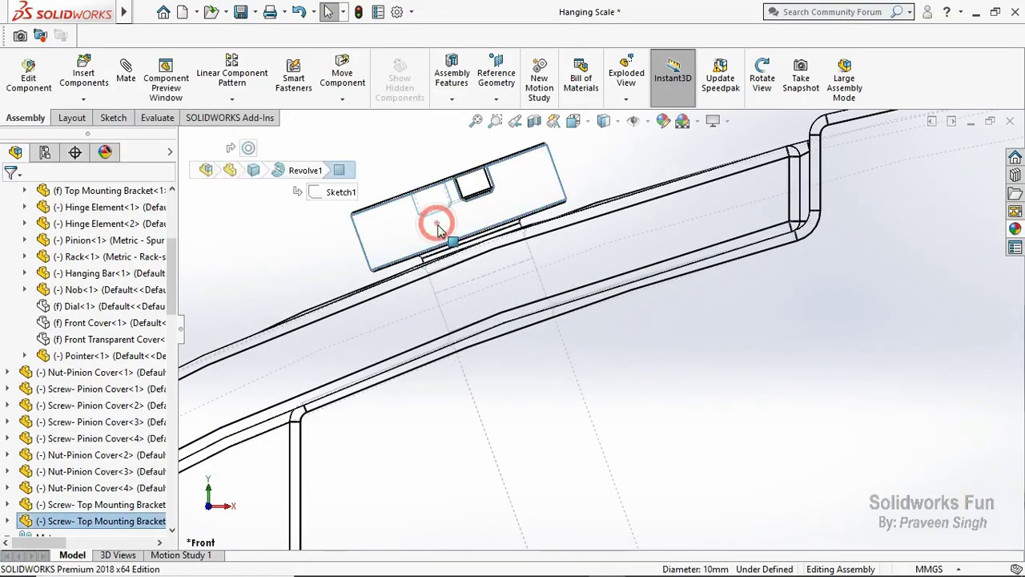
pyautogui.moveTo(439, 230); pyautogui.dragTo(440, 231)
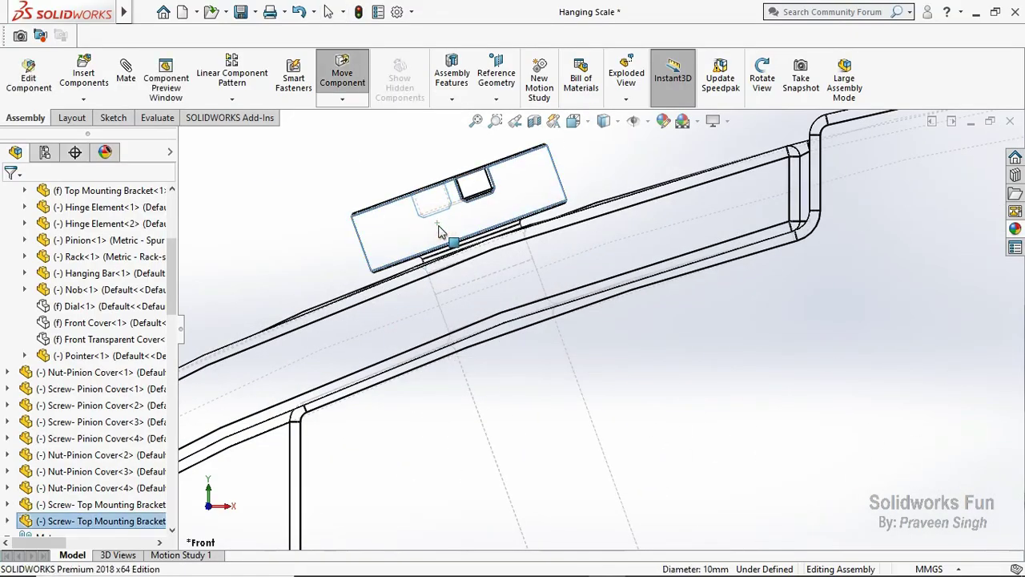
pyautogui.click(318, 224)
# Switch the display style to Shaded With Edges
pyautogui.scroll(5, 608, 264)
pyautogui.scroll(-3, 609, 264)
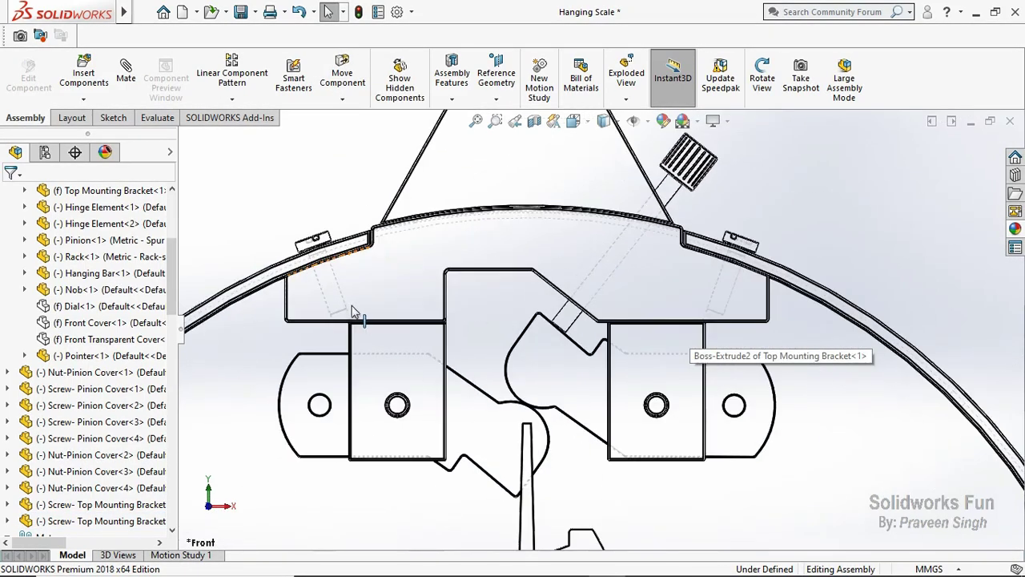
pyautogui.click(604, 120)
pyautogui.click(602, 144)
# Save the Hanging Scale assembly with Ctrl+S
pyautogui.scroll(3, 350, 208)
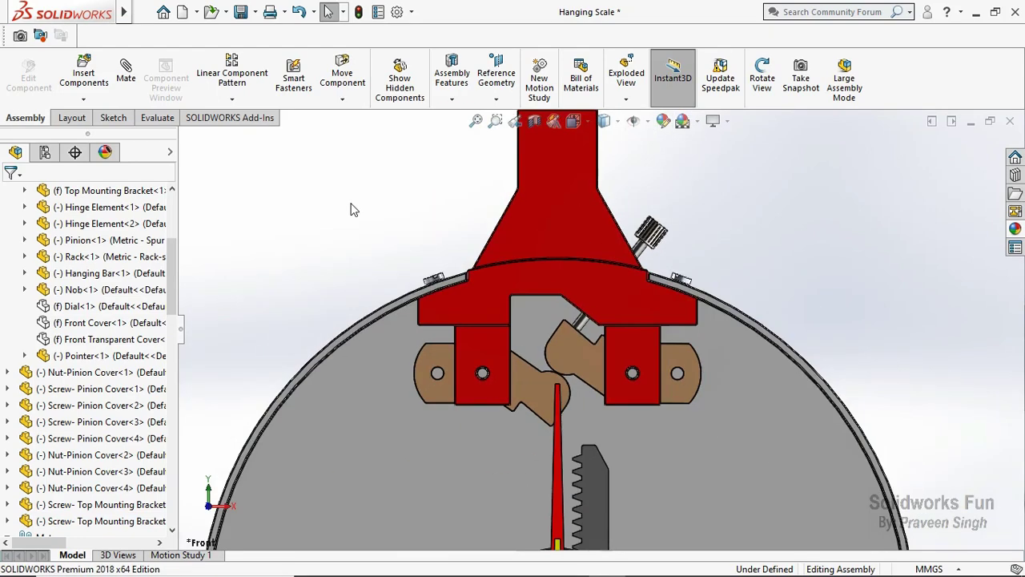
pyautogui.hotkey('ctrl', 's')
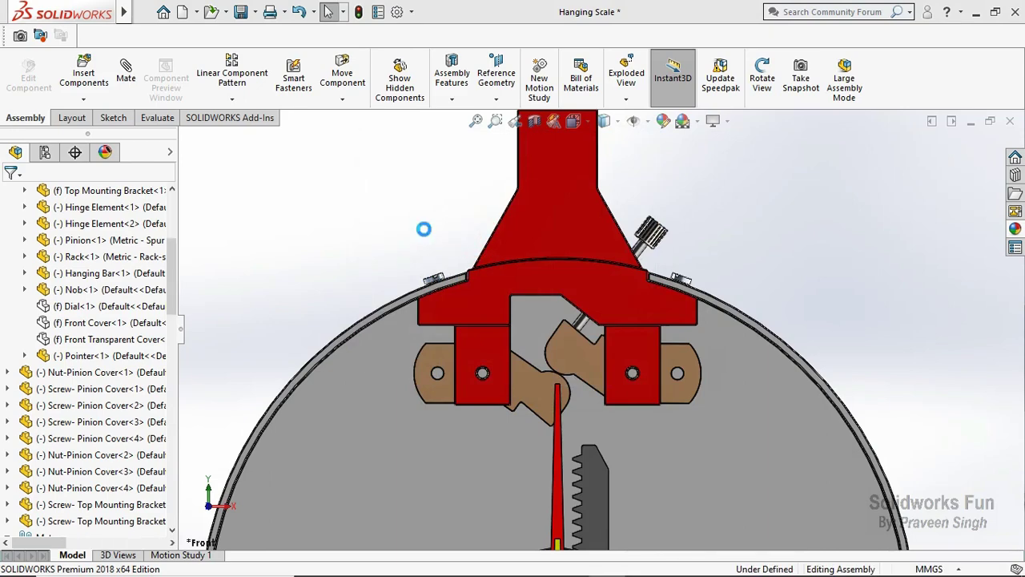
pyautogui.scroll(5, 657, 360)
pyautogui.scroll(-2, 657, 360)
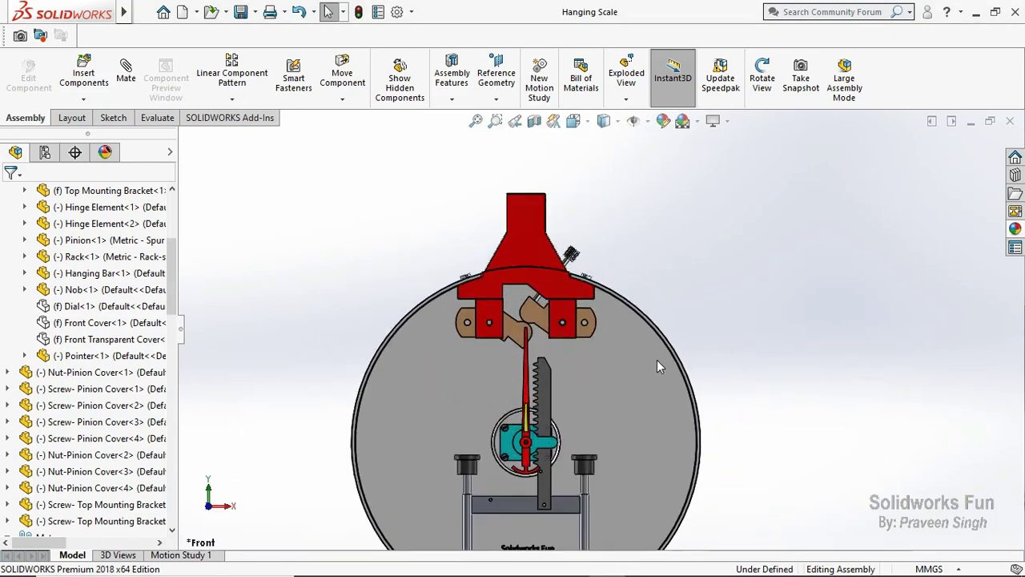
# Fit the whole scale in view and tilt it toward the lower bar and rack
pyautogui.click(763, 80)
pyautogui.scroll(-3, 520, 480)
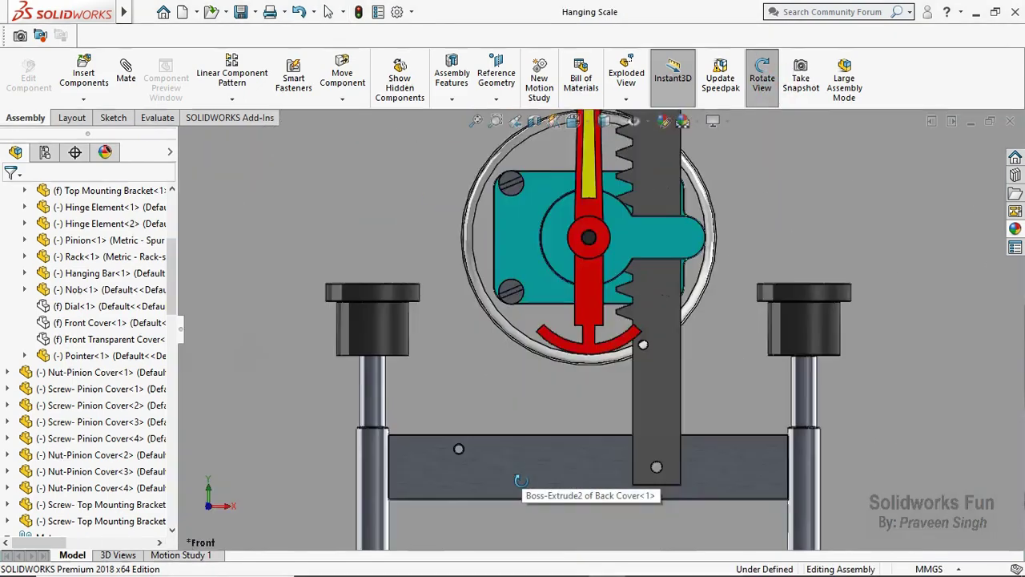
pyautogui.scroll(-2, 520, 479)
pyautogui.click(520, 480)
pyautogui.press('f')
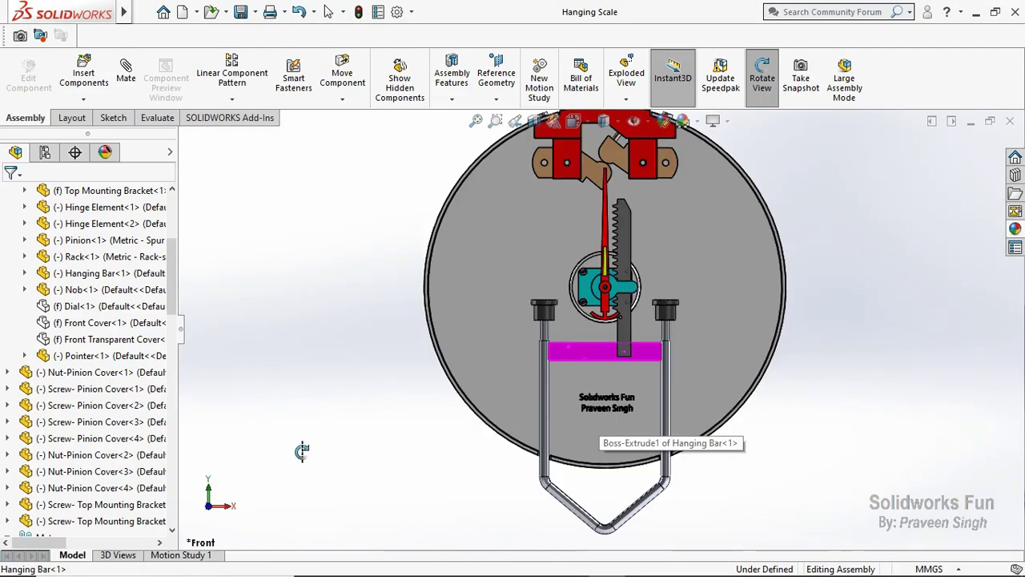
pyautogui.click(272, 446)
pyautogui.scroll(-3, 718, 386)
pyautogui.moveTo(718, 386); pyautogui.dragTo(163, 114)
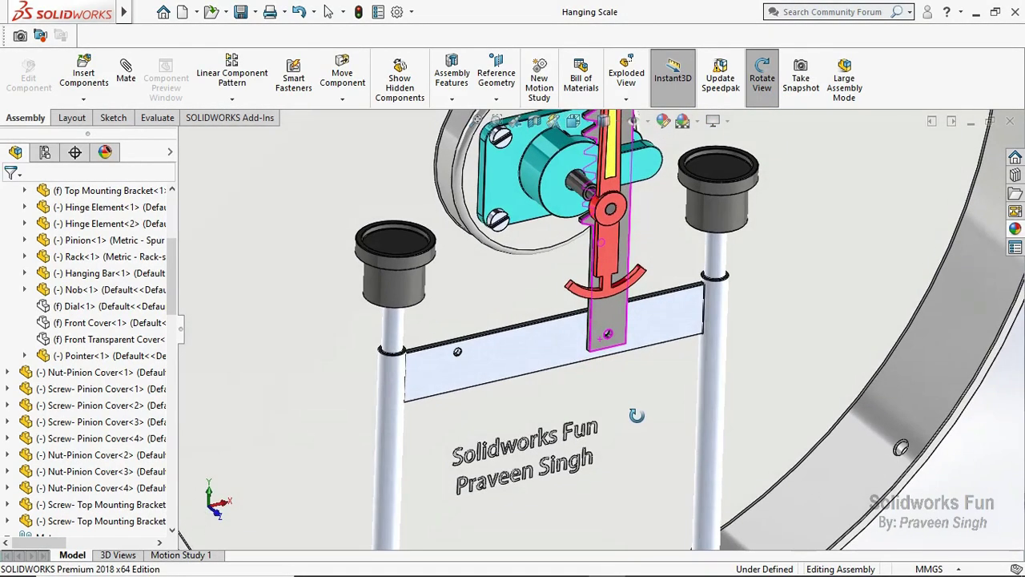
pyautogui.click(83, 99)
# Insert the Nut- Rack and Screw- Rack parts and place them below the bar
pyautogui.click(140, 112)
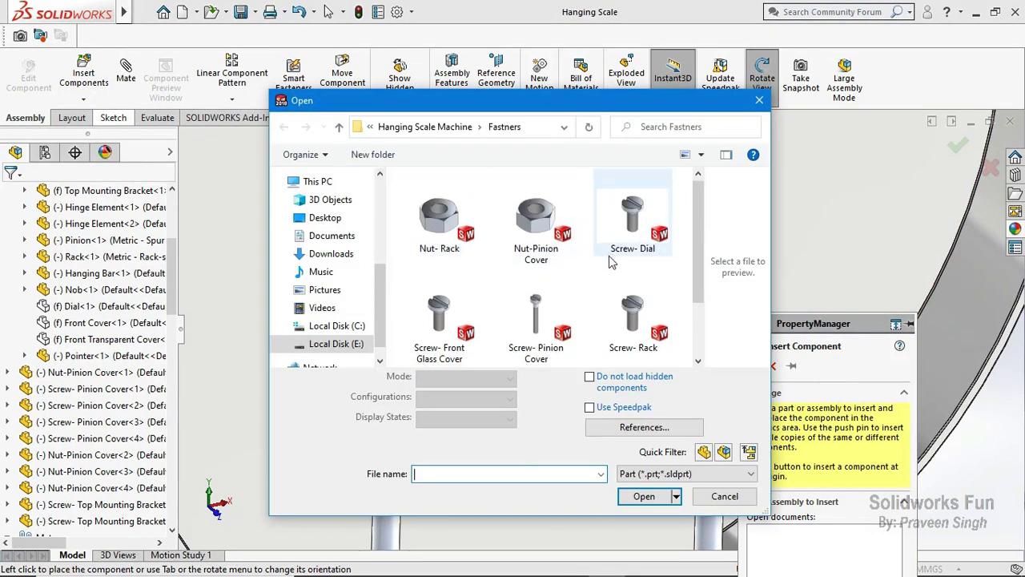
pyautogui.scroll(-2, 513, 279)
pyautogui.click(628, 254)
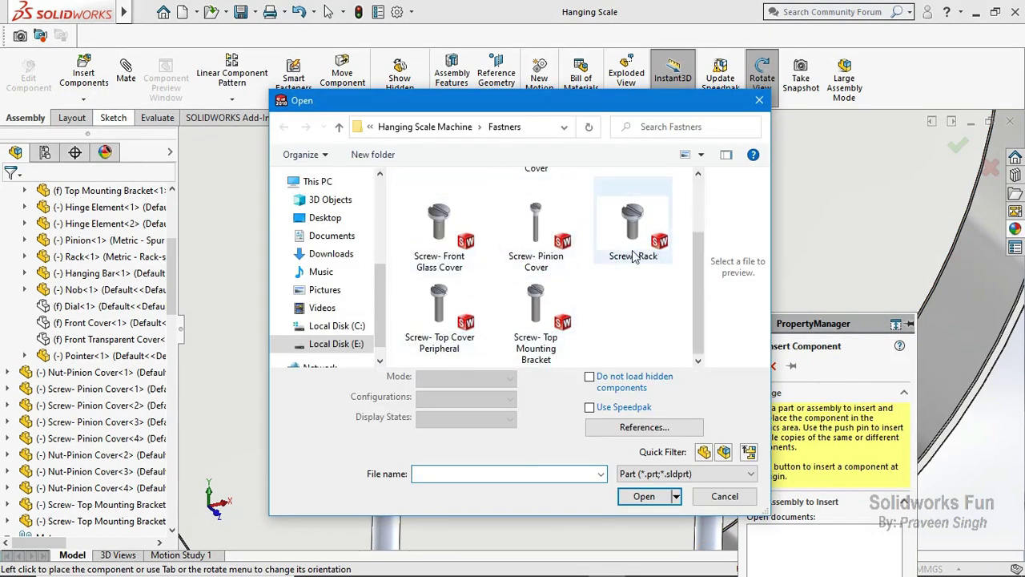
pyautogui.scroll(2, 629, 298)
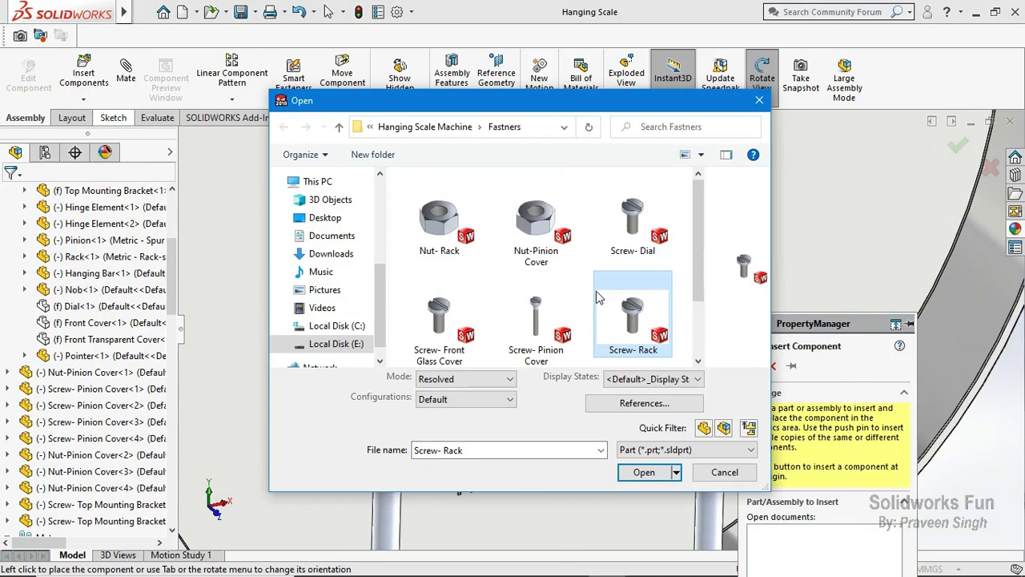
pyautogui.keyDown('ctrl'); pyautogui.click(460, 250); pyautogui.keyUp('ctrl')
pyautogui.click(644, 495)
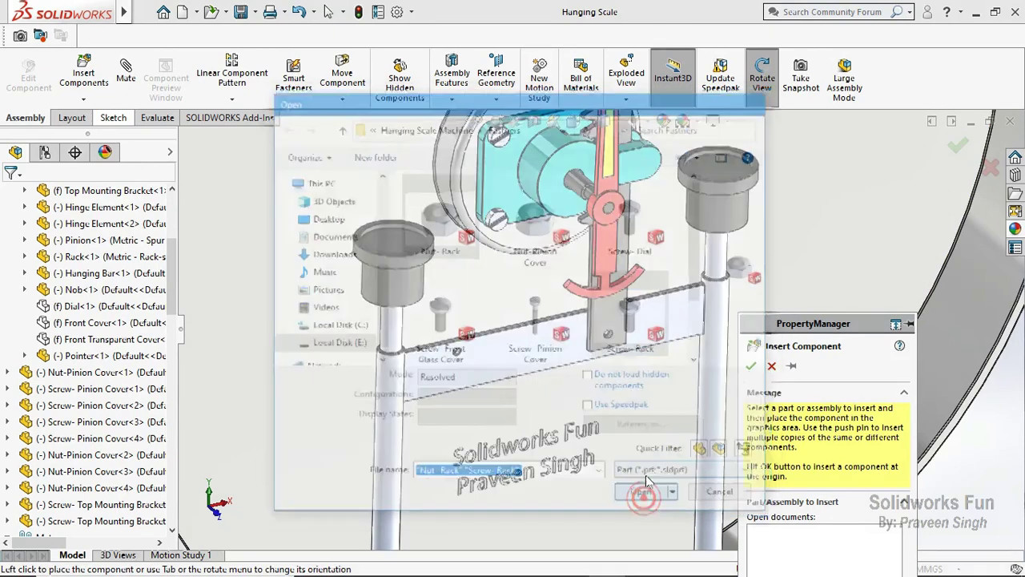
pyautogui.click(615, 383)
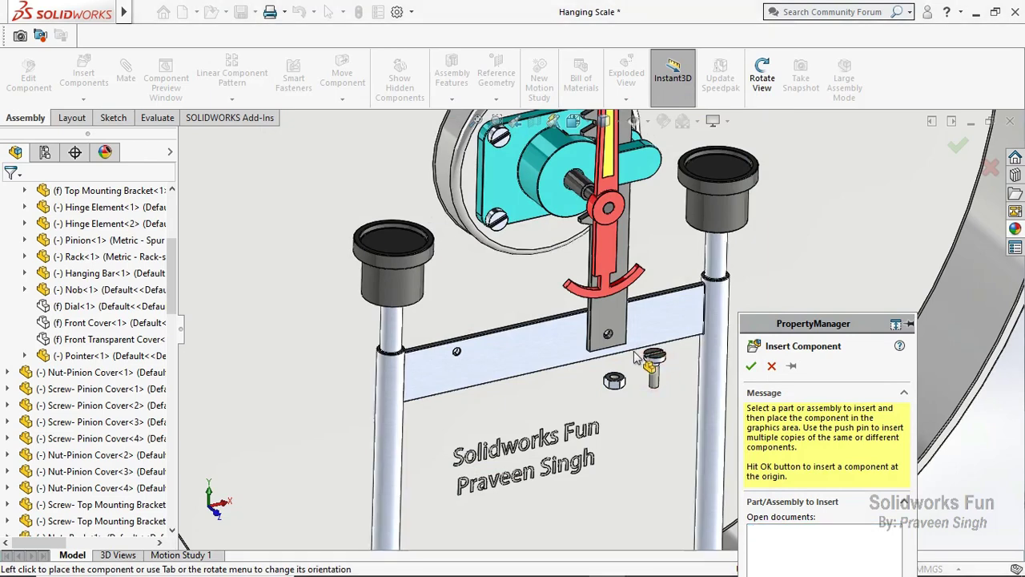
pyautogui.click(653, 372)
# Mate the rack screw concentric with the rack's lower hole
pyautogui.scroll(-5, 653, 364)
pyautogui.click(671, 426)
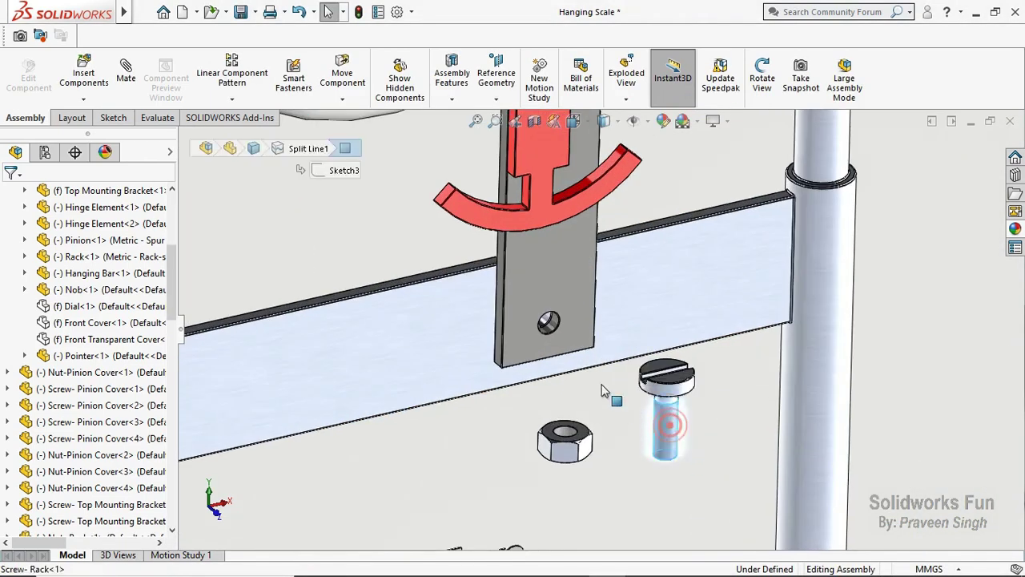
pyautogui.keyDown('ctrl'); pyautogui.click(544, 335); pyautogui.keyUp('ctrl')
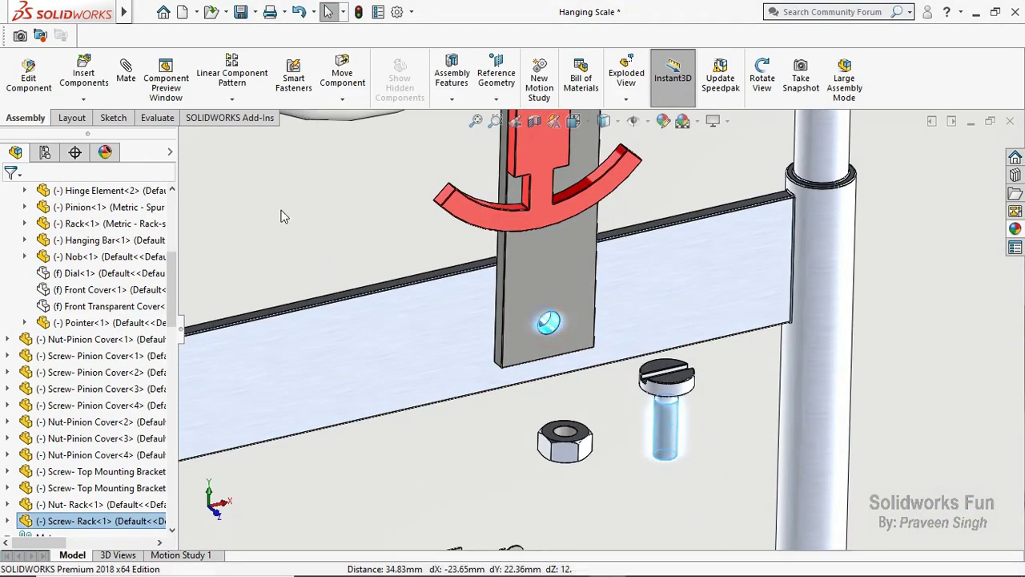
pyautogui.click(131, 83)
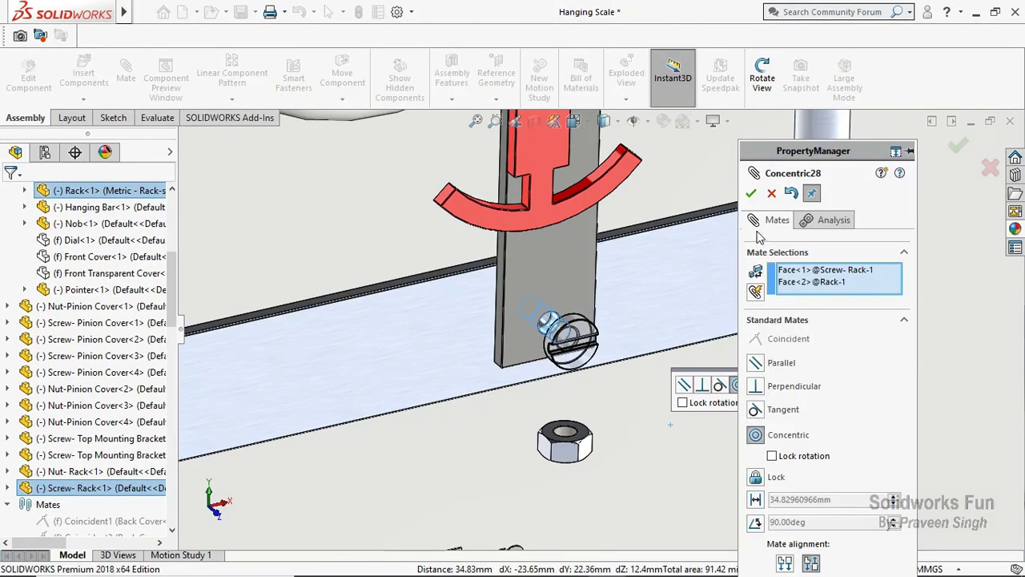
pyautogui.click(752, 194)
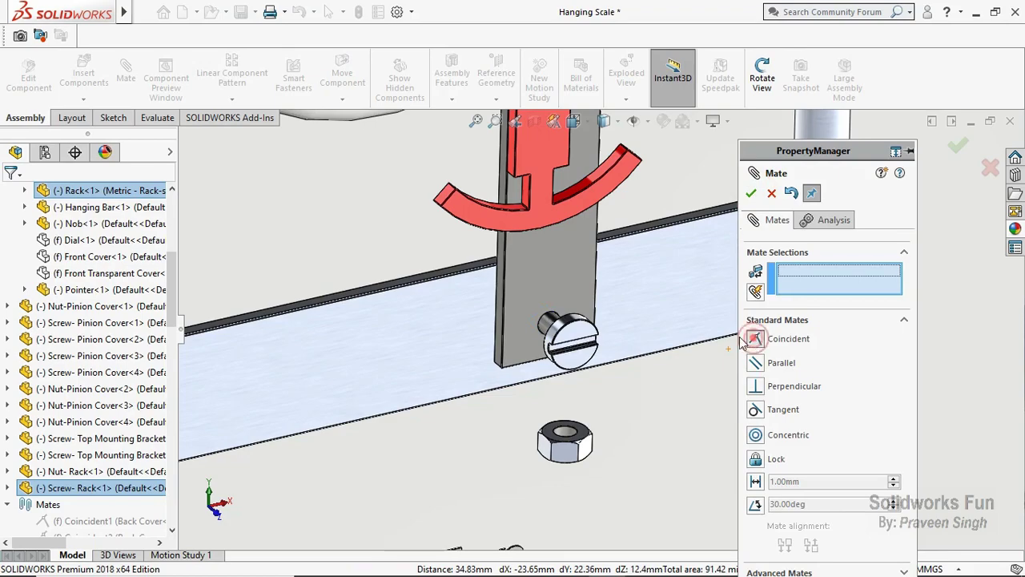
# Hide the Back Cover and mate the screw head's underside coincident with the rack face
pyautogui.click(550, 291)
pyautogui.click(760, 84)
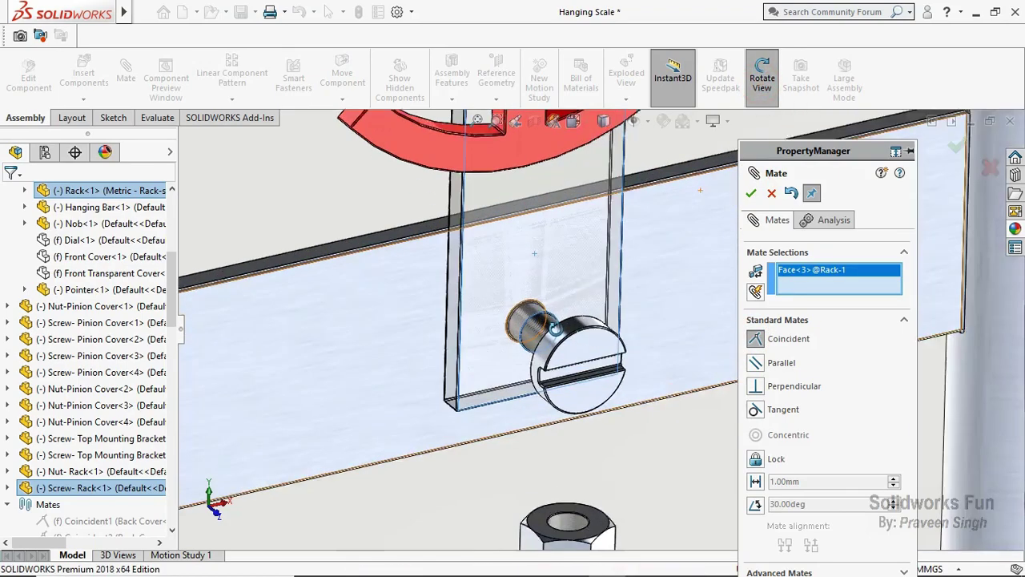
pyautogui.moveTo(555, 329); pyautogui.dragTo(594, 396)
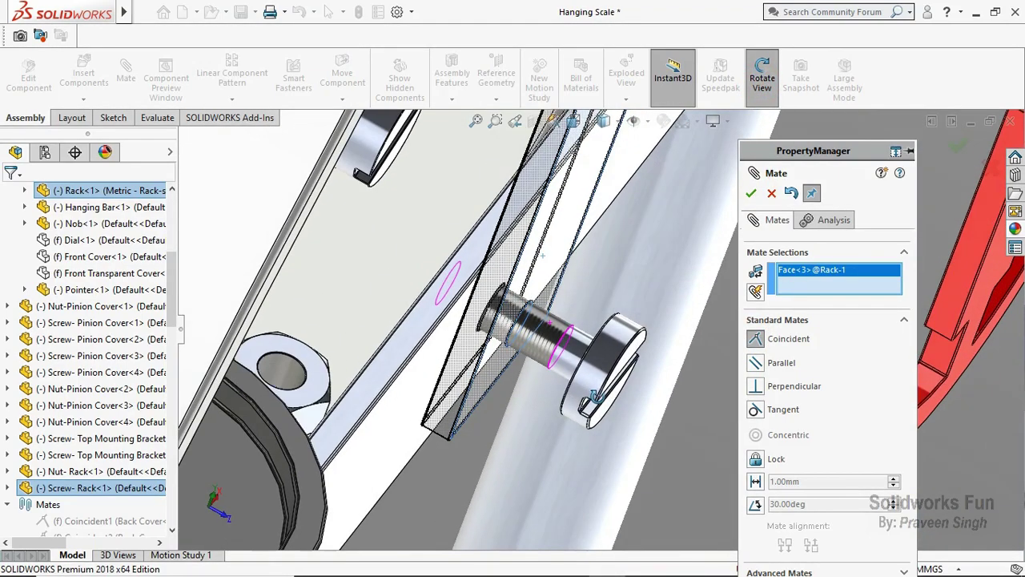
pyautogui.click(762, 80)
pyautogui.scroll(4, 48, 424)
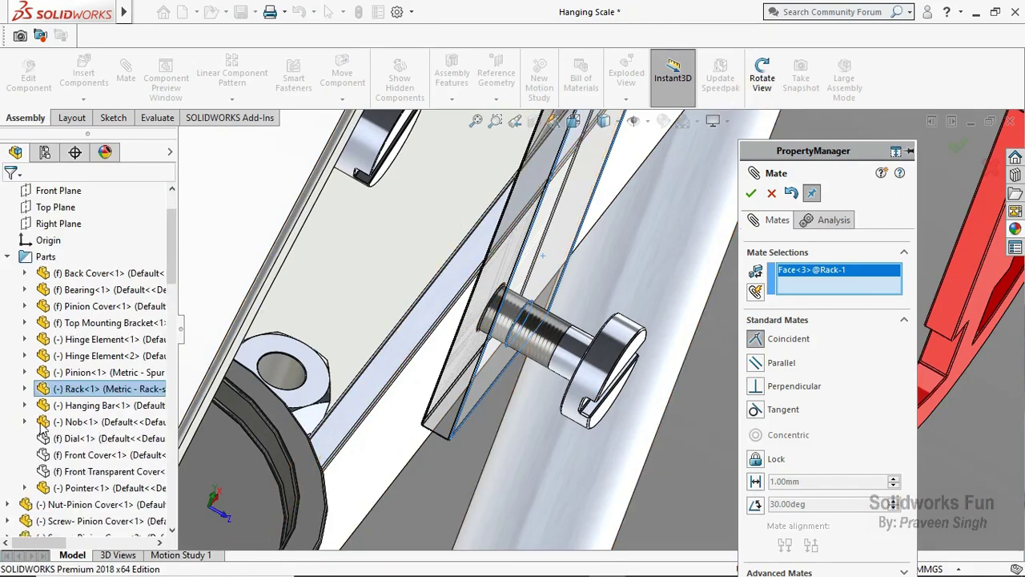
pyautogui.scroll(2, 68, 393)
pyautogui.rightClick(104, 345)
pyautogui.click(143, 370)
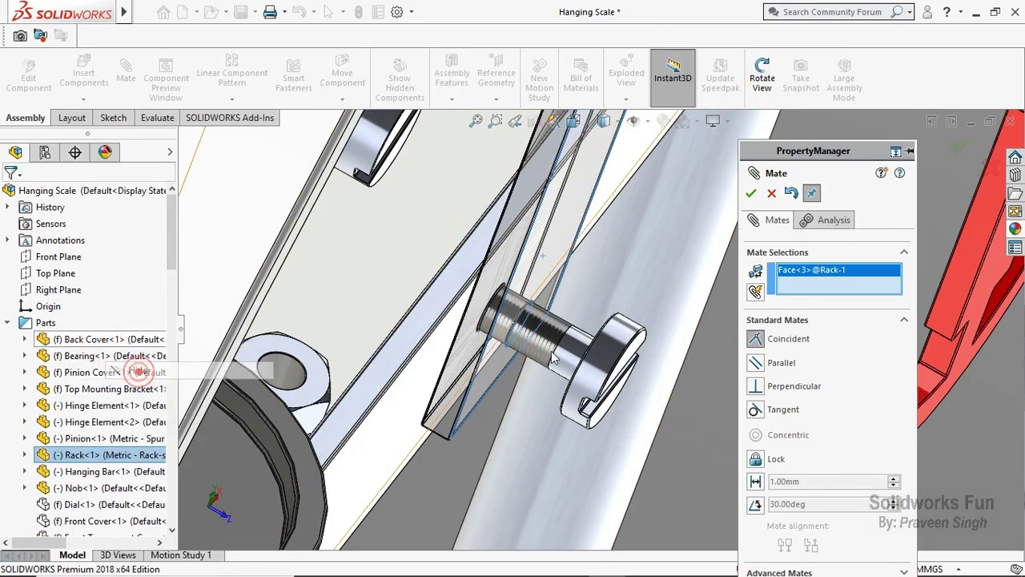
pyautogui.click(761, 80)
pyautogui.moveTo(545, 337)
pyautogui.mouseDown()
pyautogui.moveTo(673, 331)
pyautogui.moveTo(793, 123)
pyautogui.mouseUp()
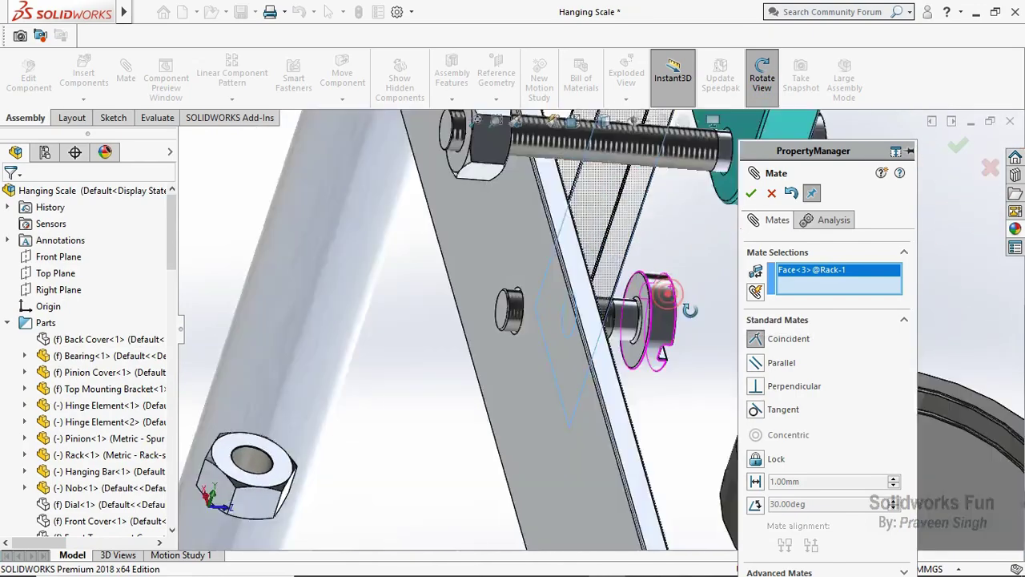
pyautogui.click(645, 292)
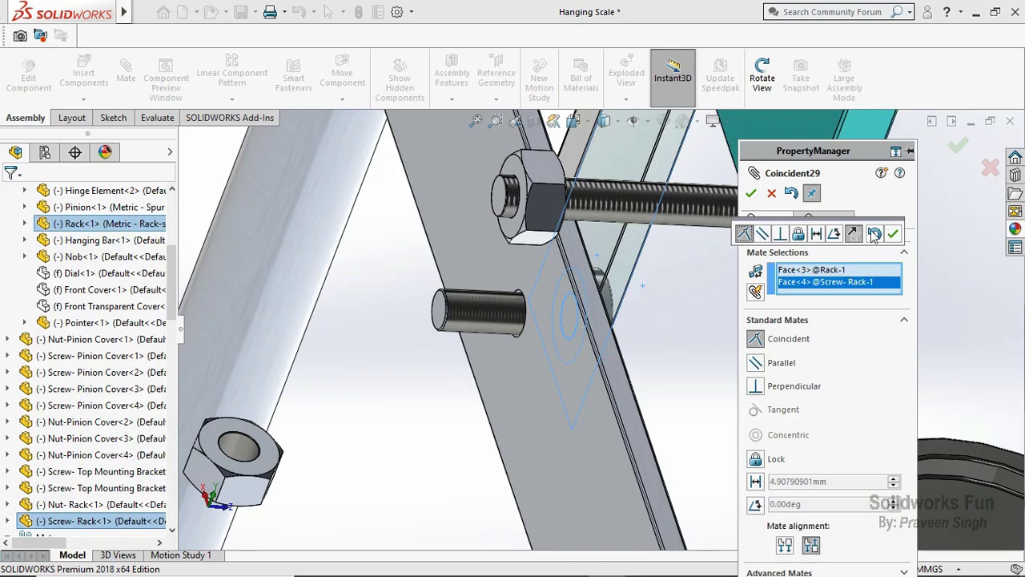
pyautogui.click(891, 234)
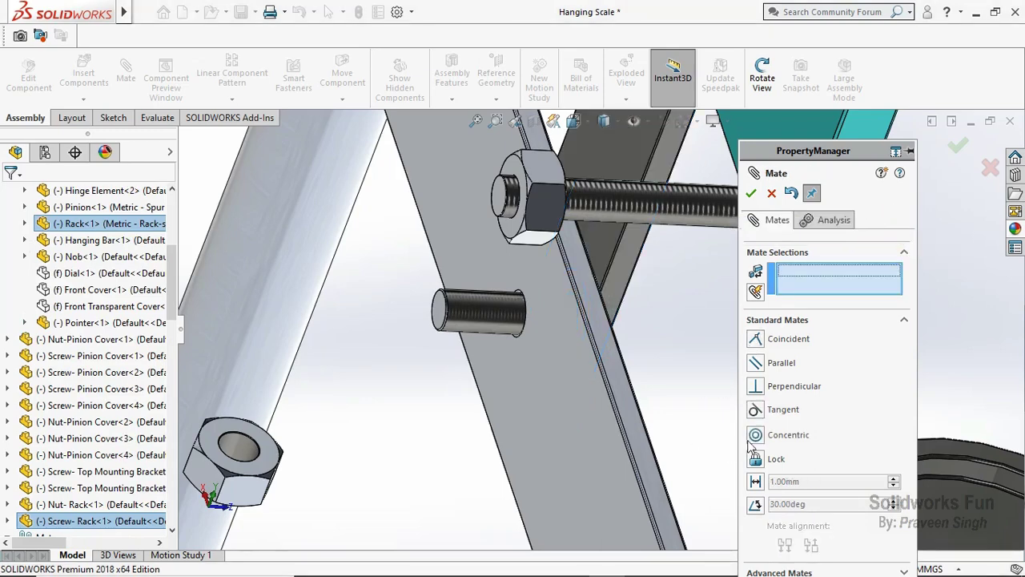
# Mate the rack nut's bore concentric with the screw shank
pyautogui.click(234, 447)
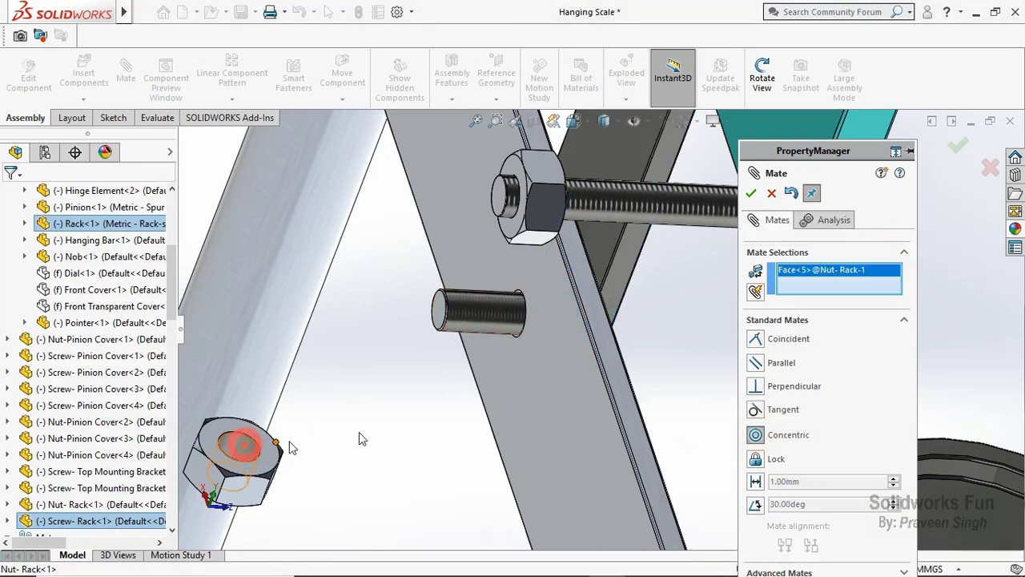
pyautogui.click(487, 322)
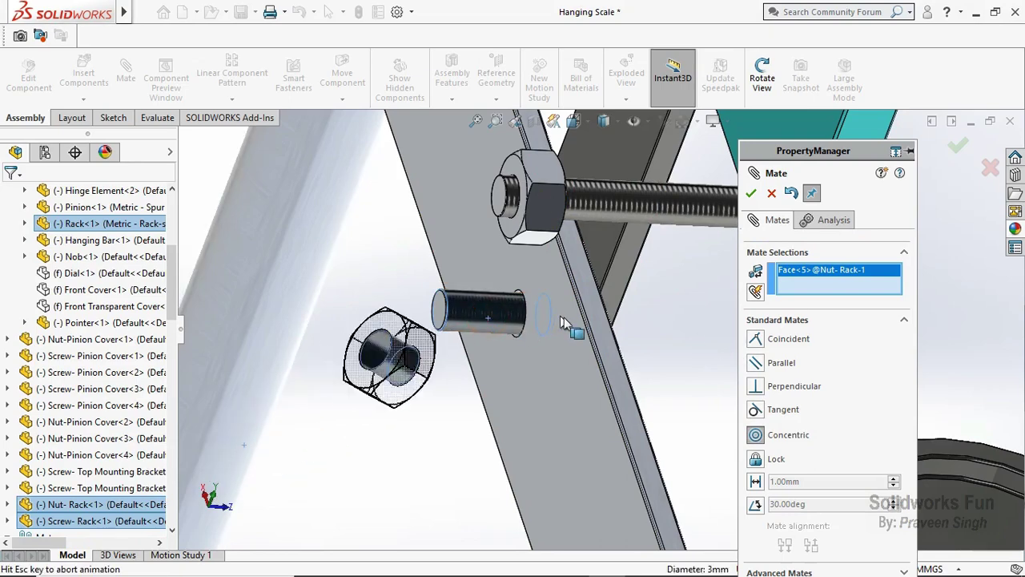
pyautogui.click(806, 311)
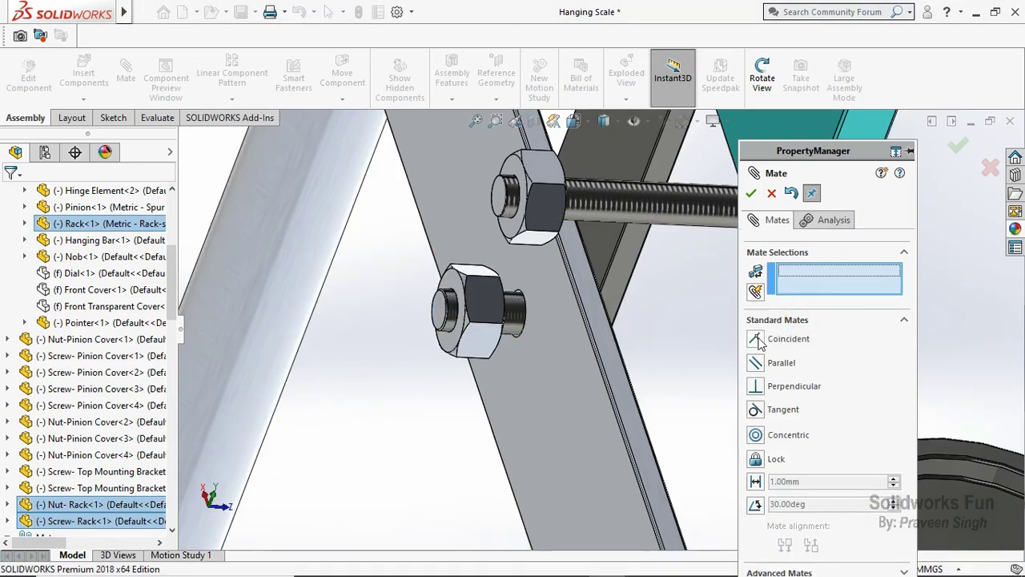
# Mate the rack nut face coincident with the Hanging Bar face and finish mating
pyautogui.click(567, 358)
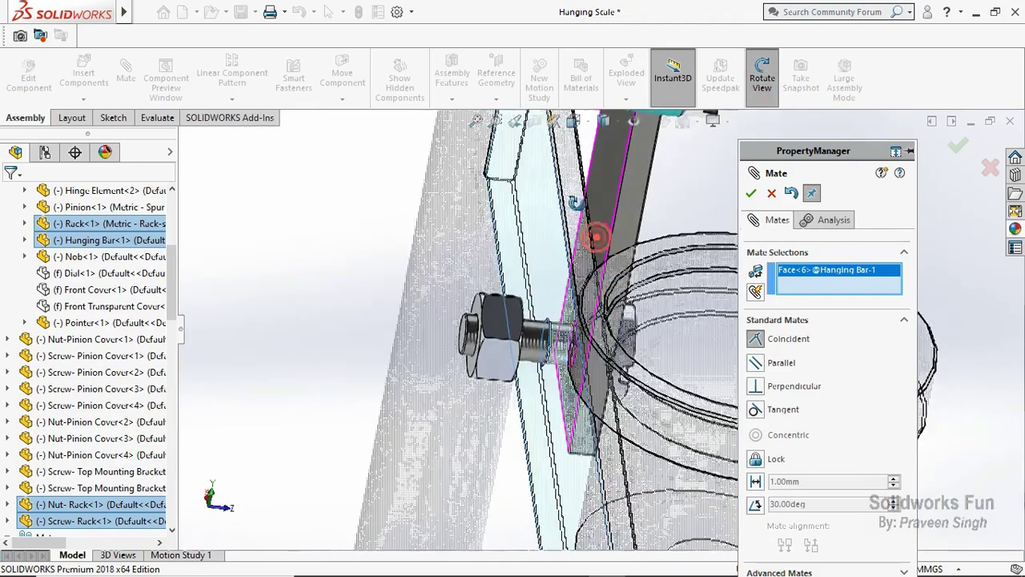
pyautogui.moveTo(595, 232); pyautogui.dragTo(449, 264)
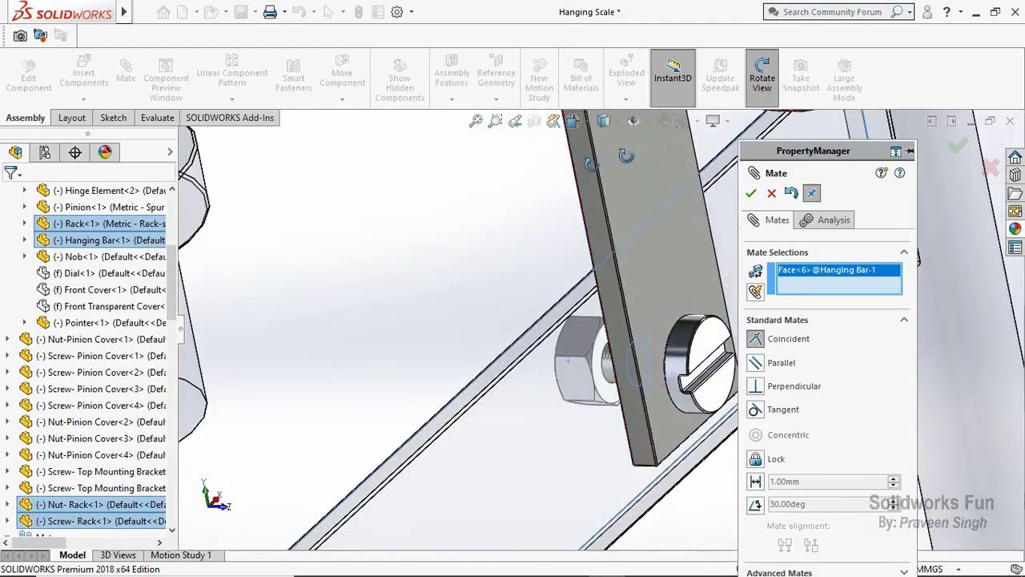
pyautogui.click(599, 346)
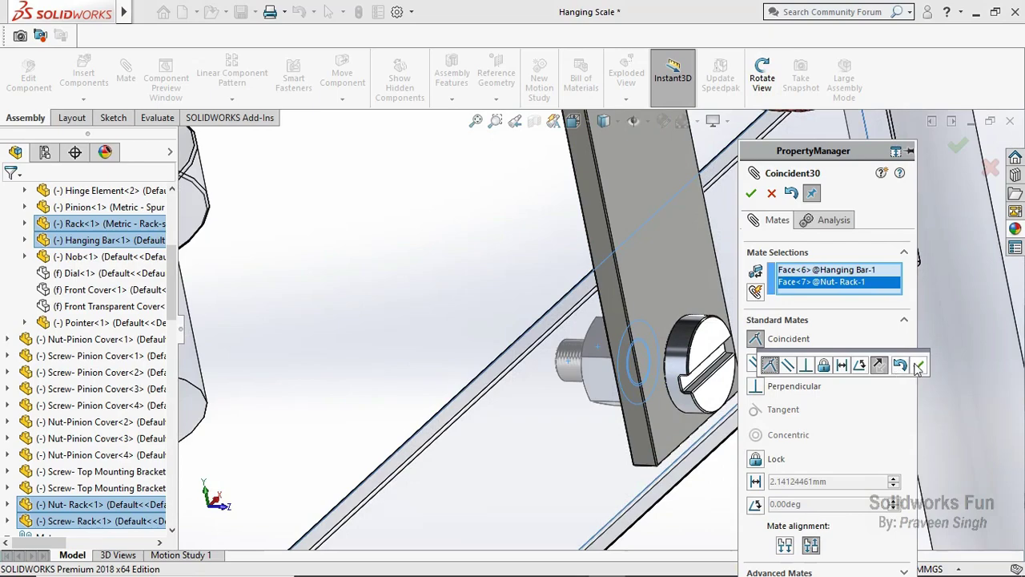
pyautogui.click(918, 365)
pyautogui.press('Escape')
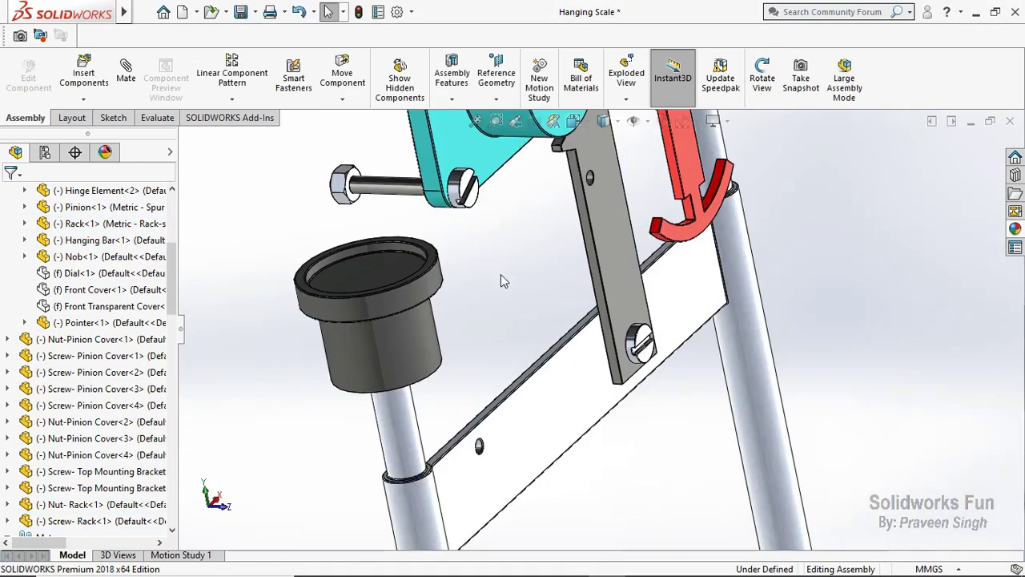
# Show the hidden Back Cover again in the assembly
pyautogui.click(762, 77)
pyautogui.moveTo(741, 156)
pyautogui.mouseDown()
pyautogui.moveTo(682, 183)
pyautogui.moveTo(719, 206)
pyautogui.mouseUp()
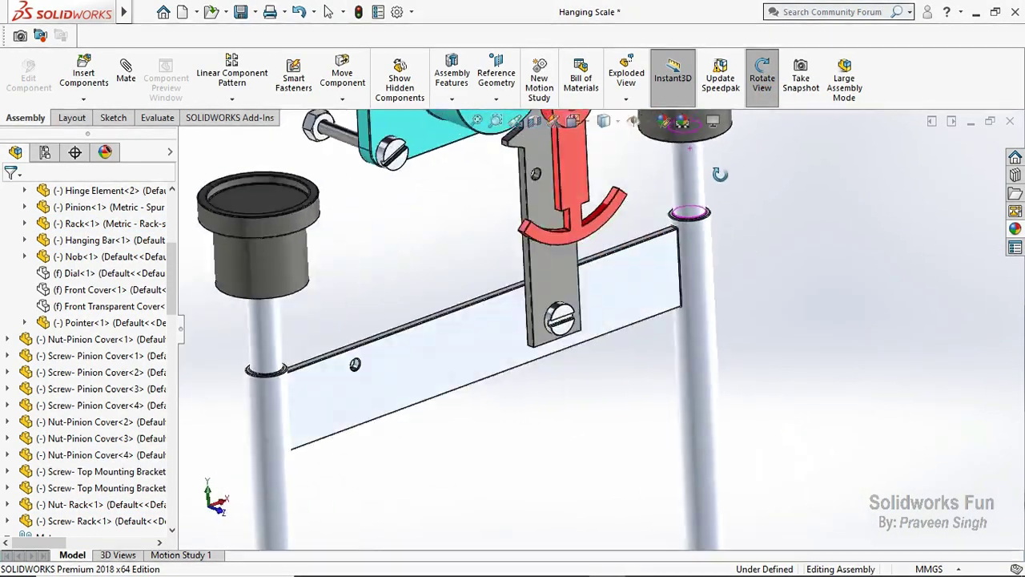
pyautogui.scroll(-5, 529, 243)
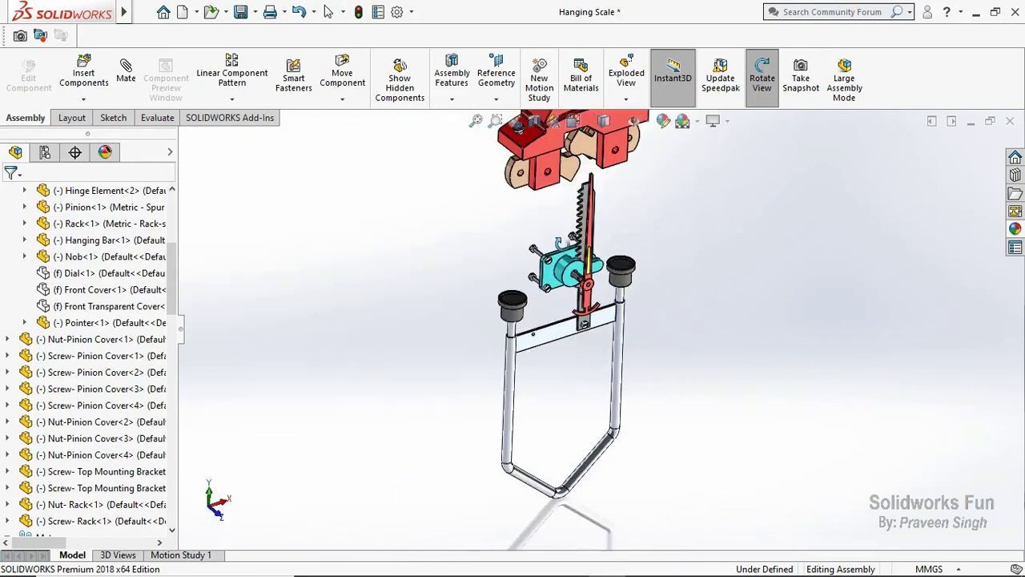
pyautogui.rightClick(606, 213)
pyautogui.click(621, 232)
pyautogui.scroll(3, 65, 344)
pyautogui.scroll(2, 68, 340)
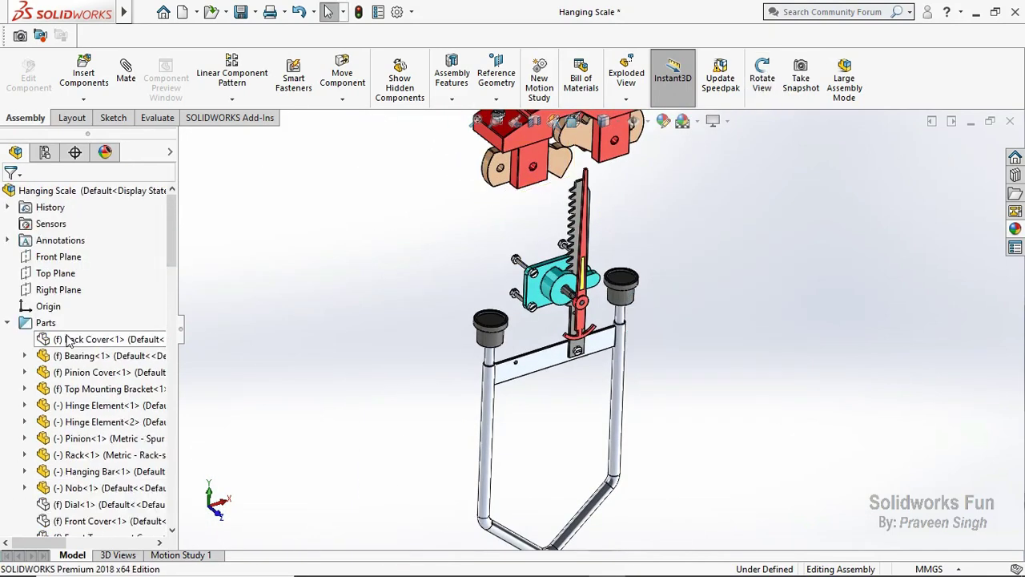
pyautogui.rightClick(69, 339)
pyautogui.click(146, 111)
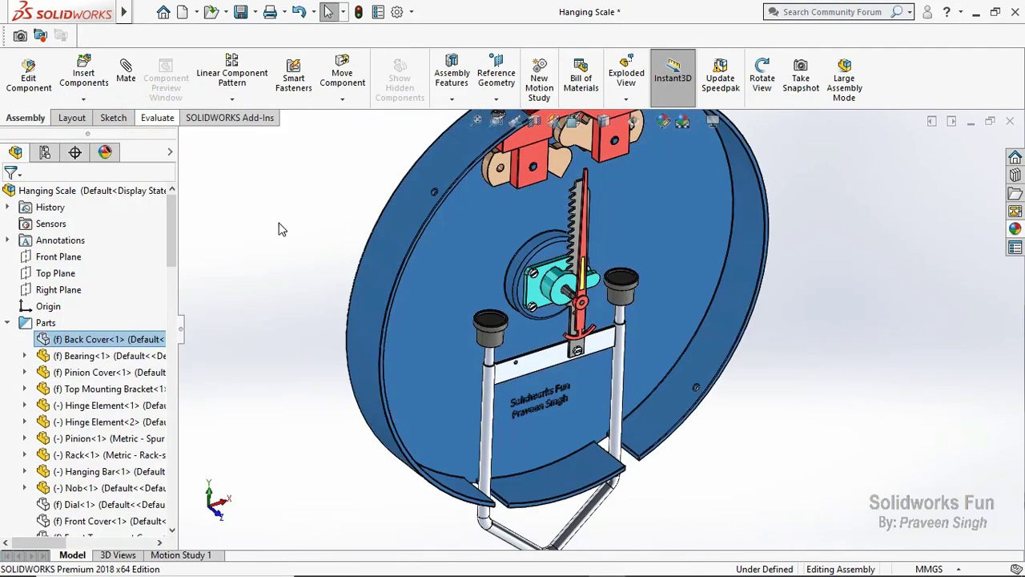
pyautogui.click(280, 223)
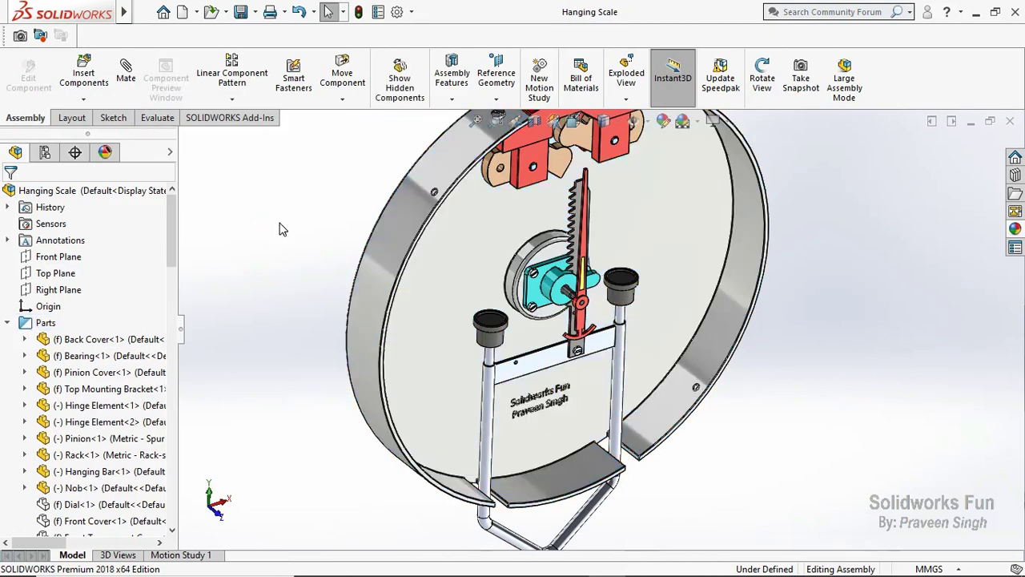
# Show the Dial and Front Cover components again
pyautogui.moveTo(280, 229); pyautogui.dragTo(301, 237, button='middle')
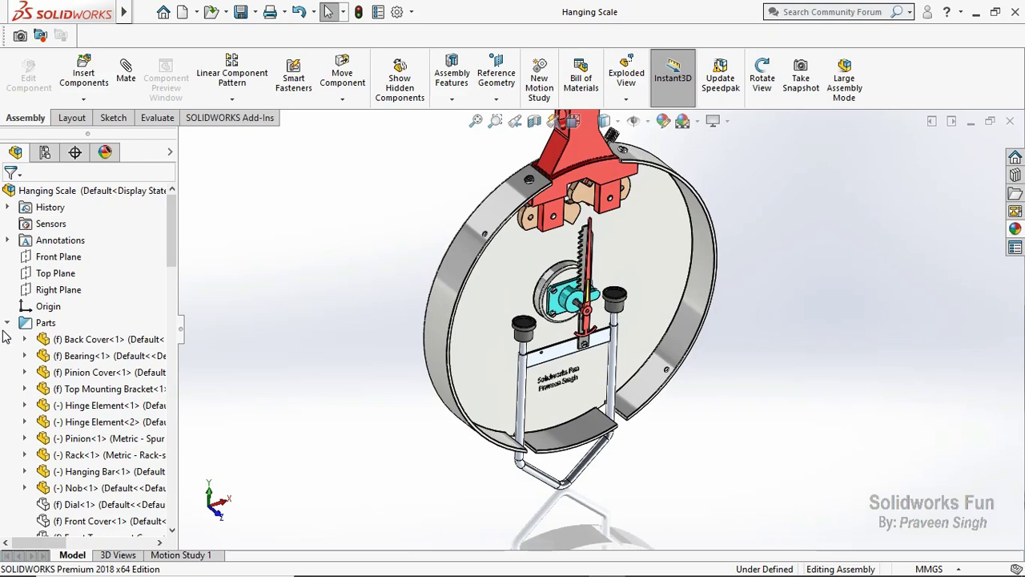
pyautogui.scroll(-1, 11, 454)
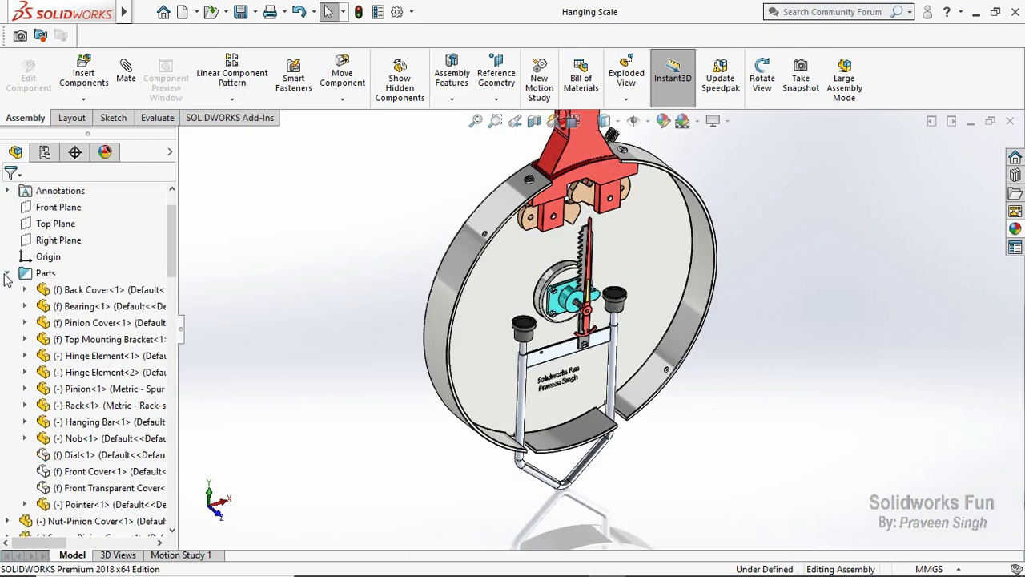
pyautogui.click(78, 454)
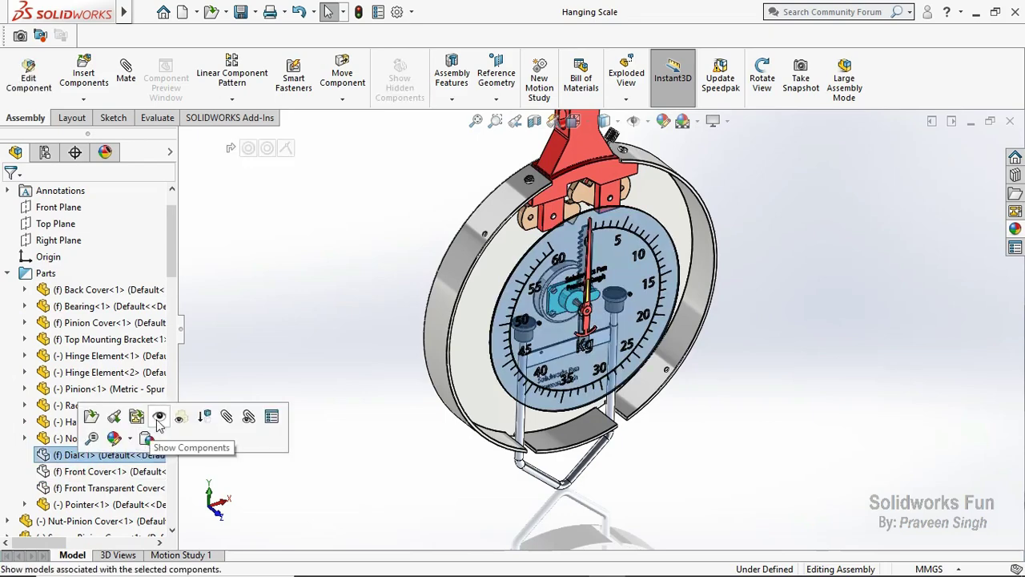
pyautogui.click(178, 416)
pyautogui.click(306, 326)
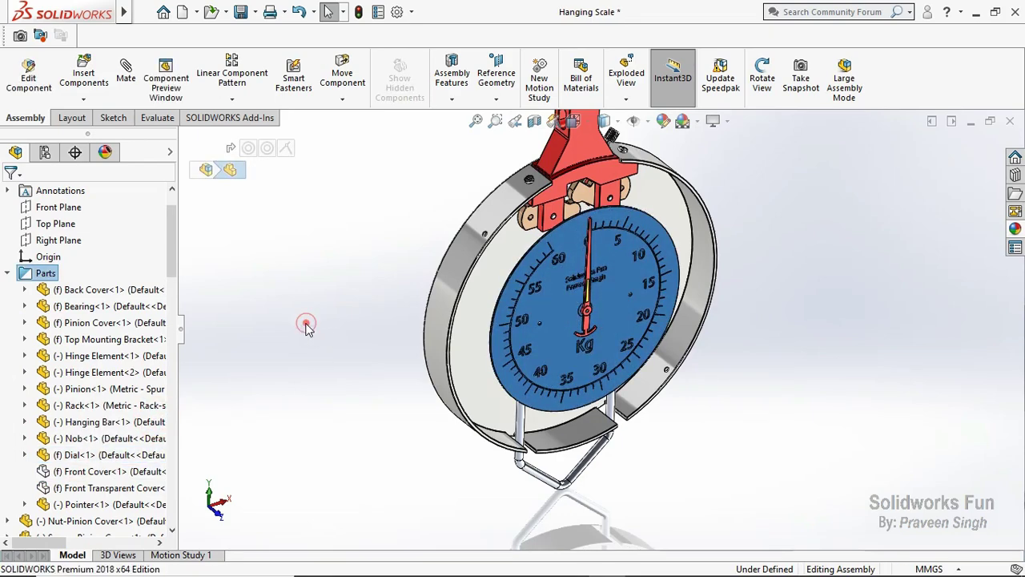
pyautogui.click(139, 472)
pyautogui.click(230, 430)
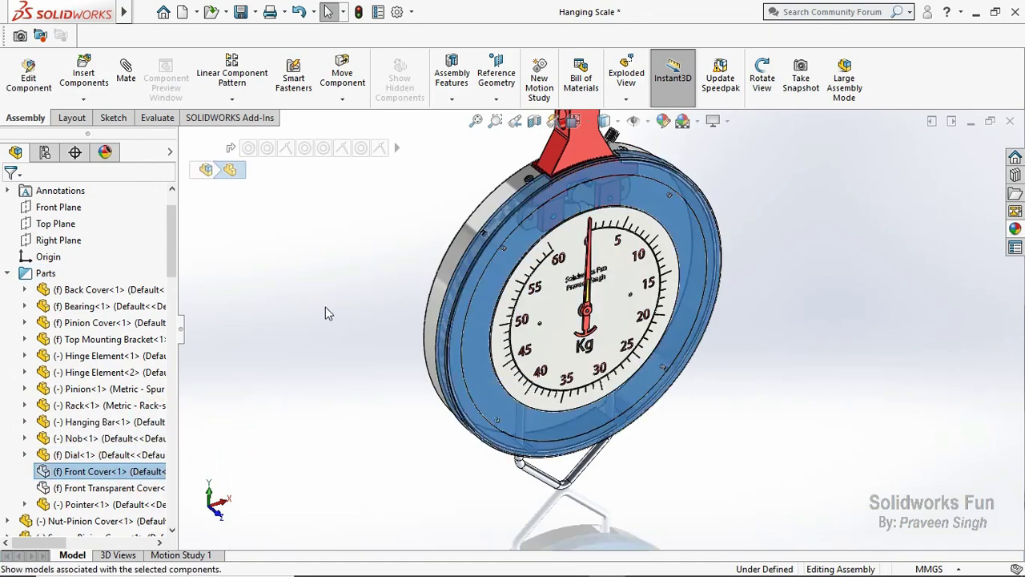
pyautogui.click(325, 313)
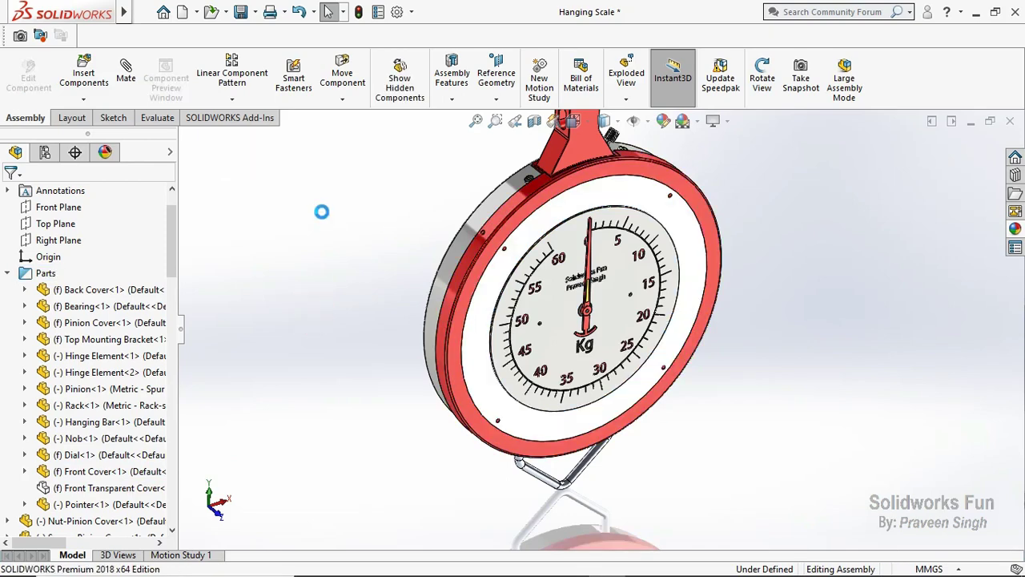
pyautogui.click(83, 76)
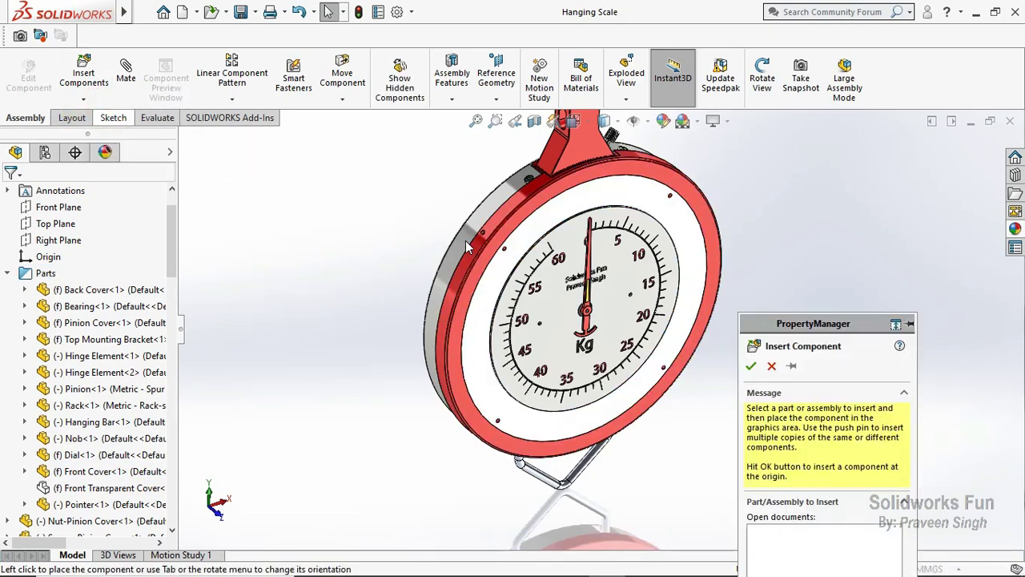
# Insert the Screw- Top Cover Peripheral part beside the front cover
pyautogui.scroll(-1, 627, 286)
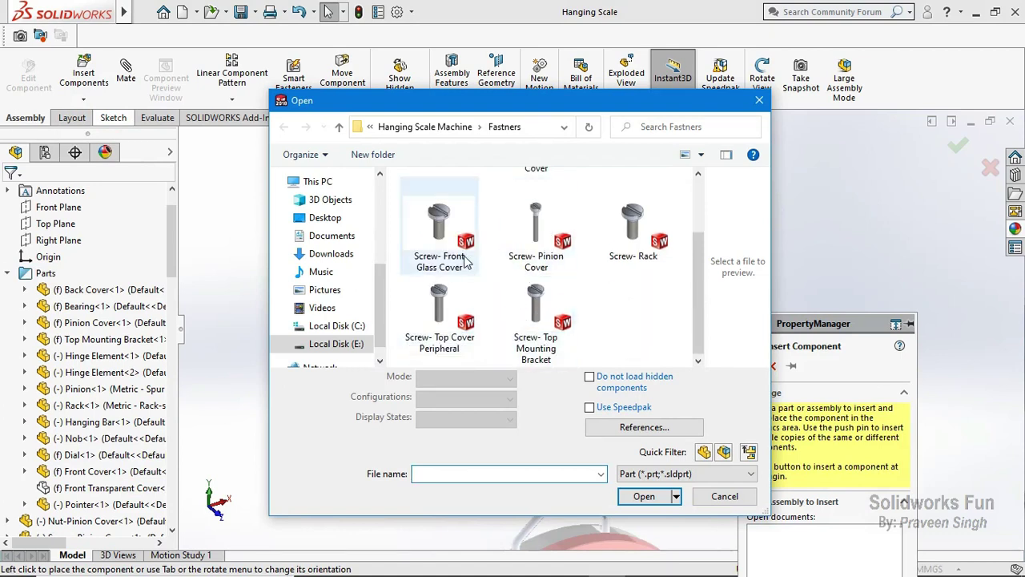
pyautogui.scroll(1, 512, 292)
pyautogui.scroll(-1, 505, 280)
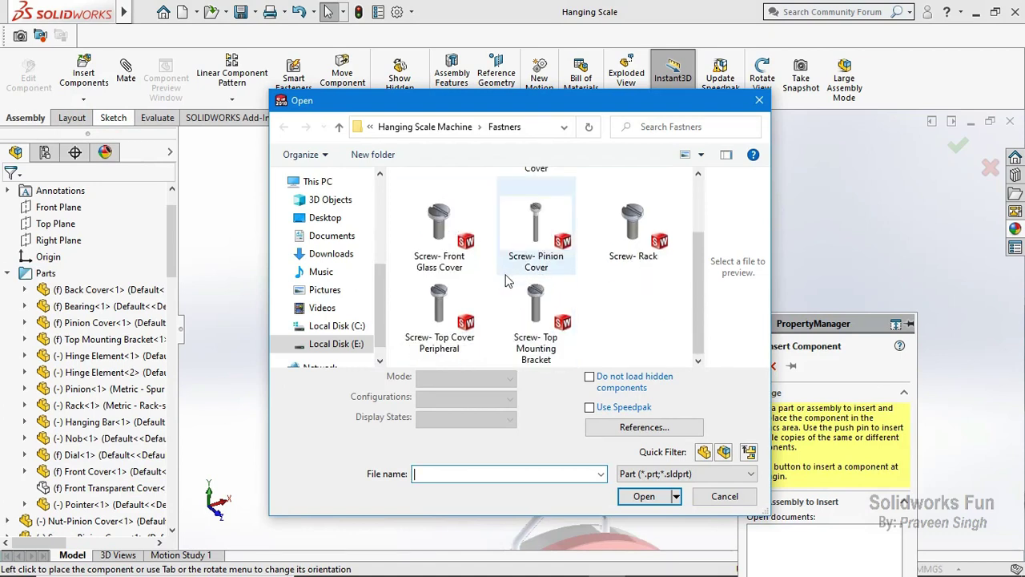
pyautogui.click(436, 320)
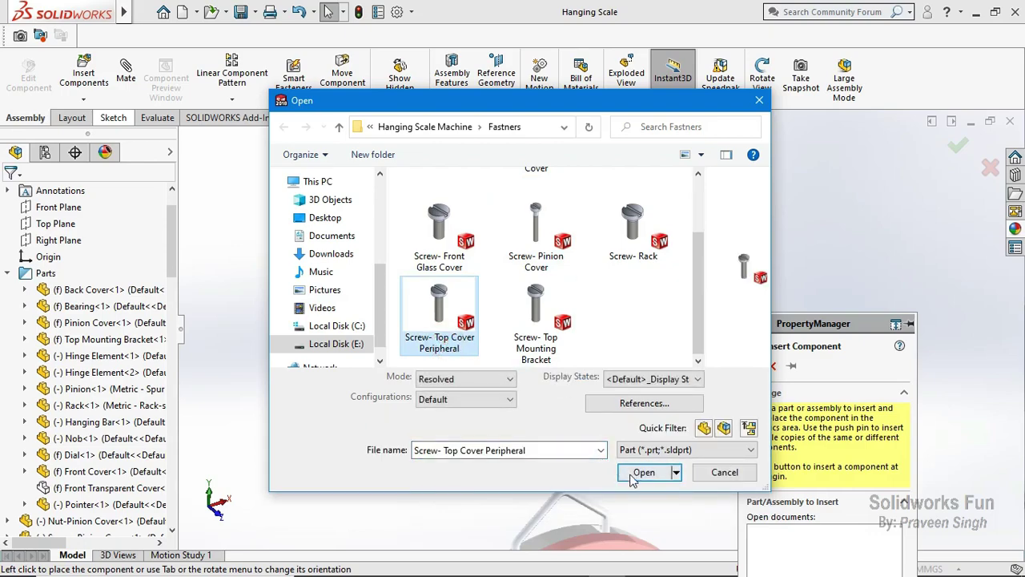
pyautogui.click(632, 472)
pyautogui.moveTo(469, 222); pyautogui.dragTo(513, 240, button='middle')
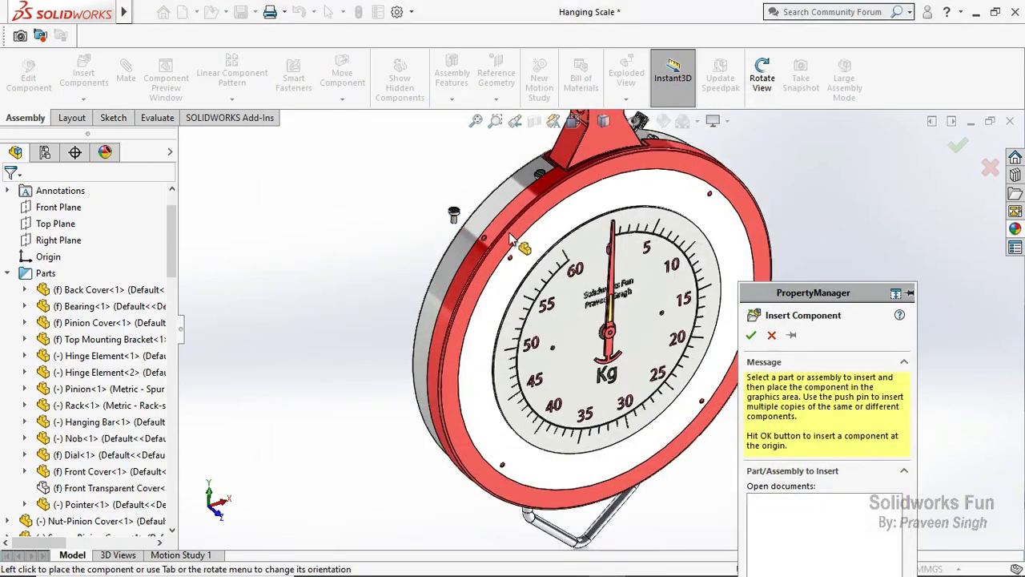
pyautogui.click(506, 236)
# Mate the peripheral screw's shank concentric with the cover rim hole
pyautogui.scroll(-3, 514, 259)
pyautogui.scroll(-2, 479, 286)
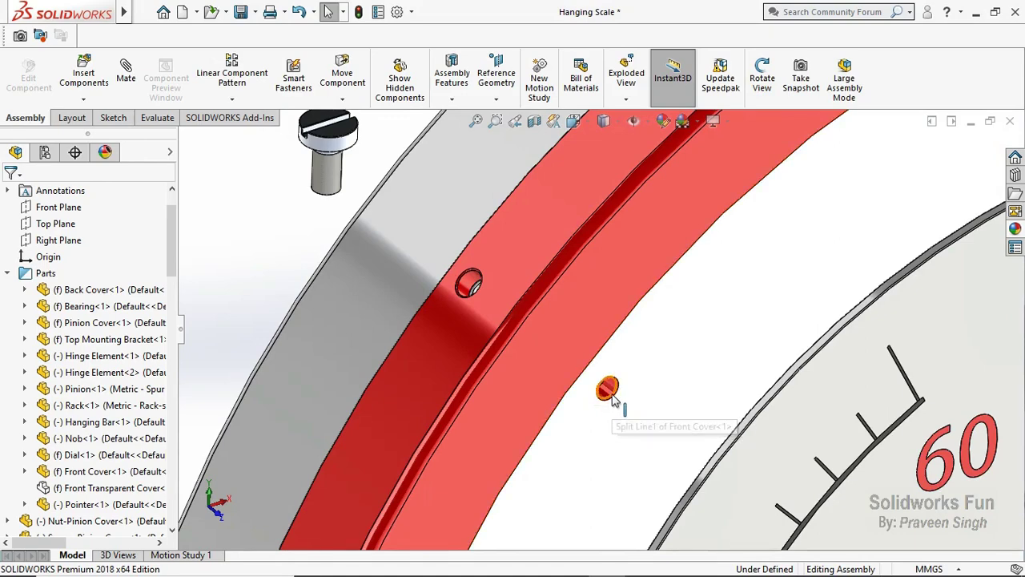
pyautogui.scroll(-1, 387, 182)
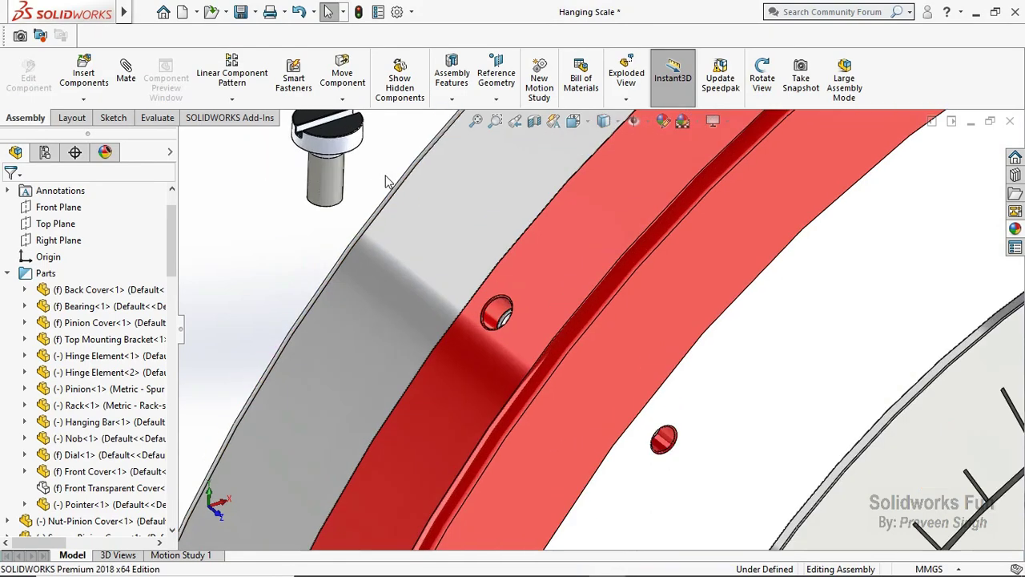
pyautogui.click(334, 192)
pyautogui.keyDown('ctrl'); pyautogui.click(497, 314); pyautogui.keyUp('ctrl')
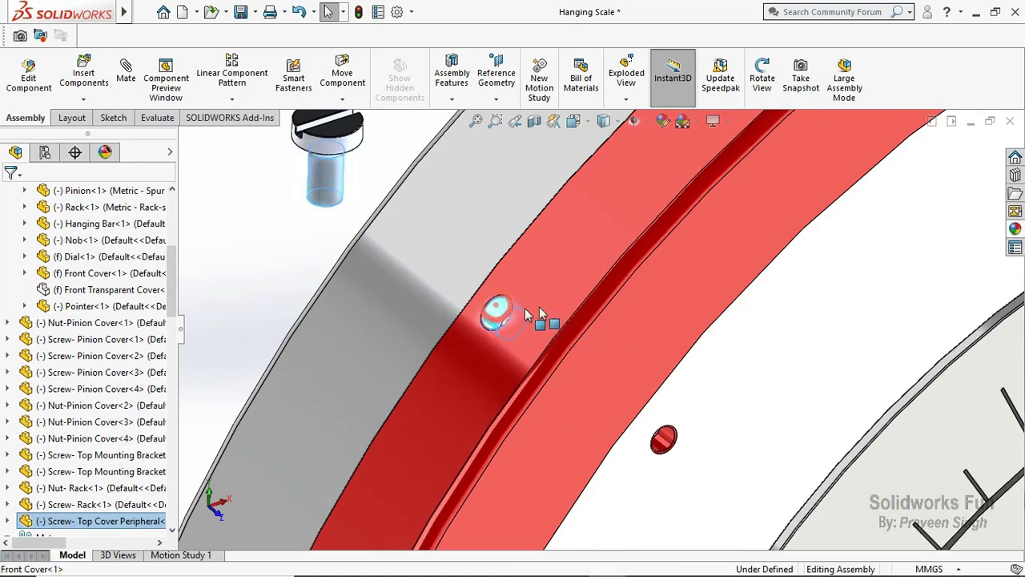
pyautogui.click(593, 293)
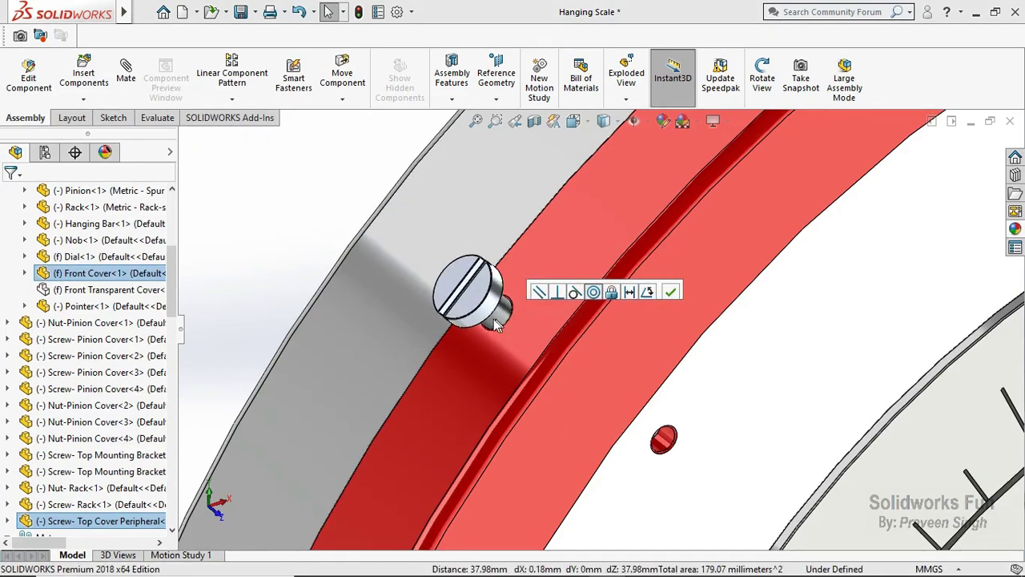
# In front view with hidden lines visible, slide the screw into place, then restore shaded display
pyautogui.hotkey('ctrl', '1')
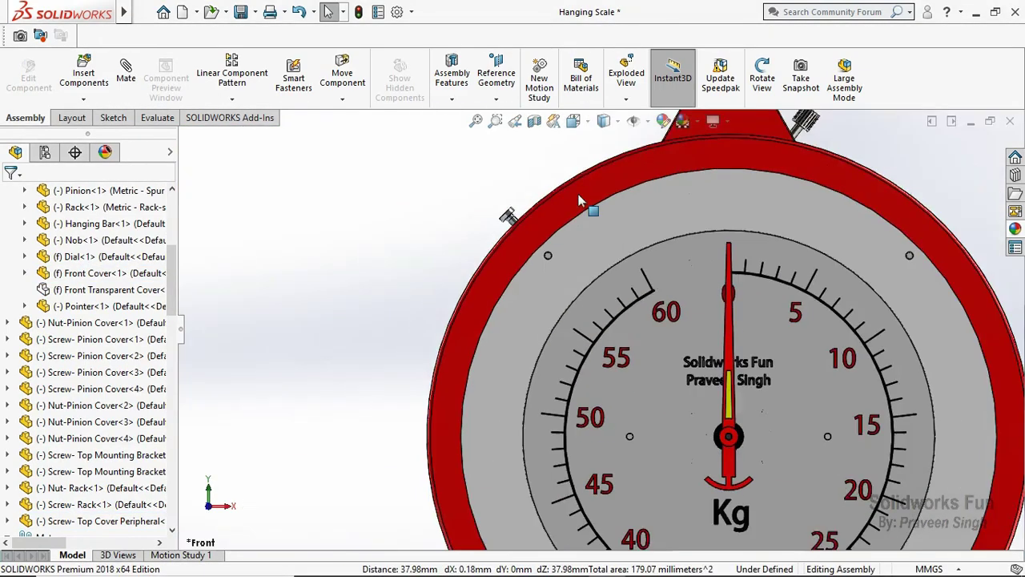
pyautogui.click(601, 211)
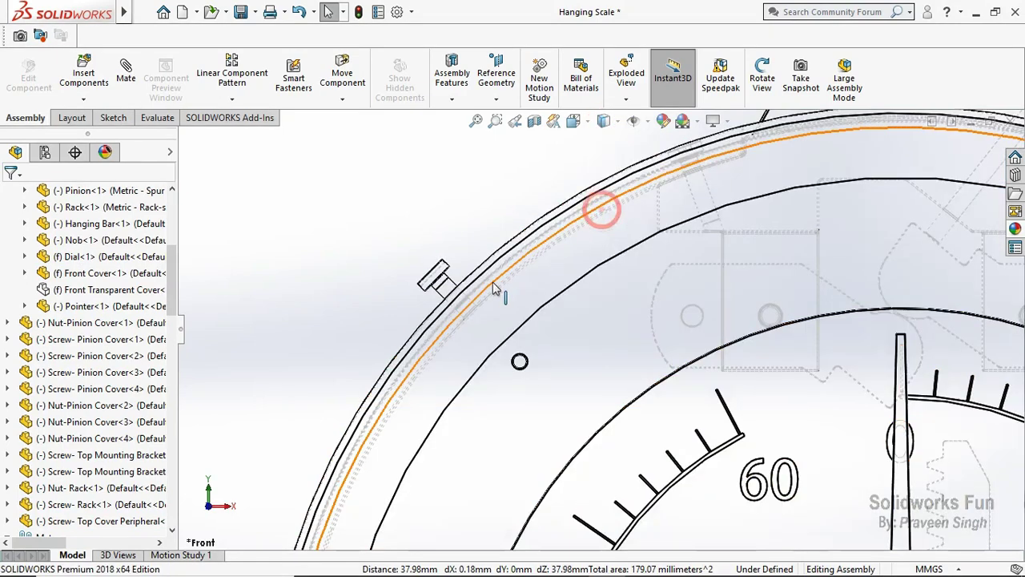
pyautogui.scroll(-4, 419, 284)
pyautogui.moveTo(407, 277); pyautogui.dragTo(437, 332)
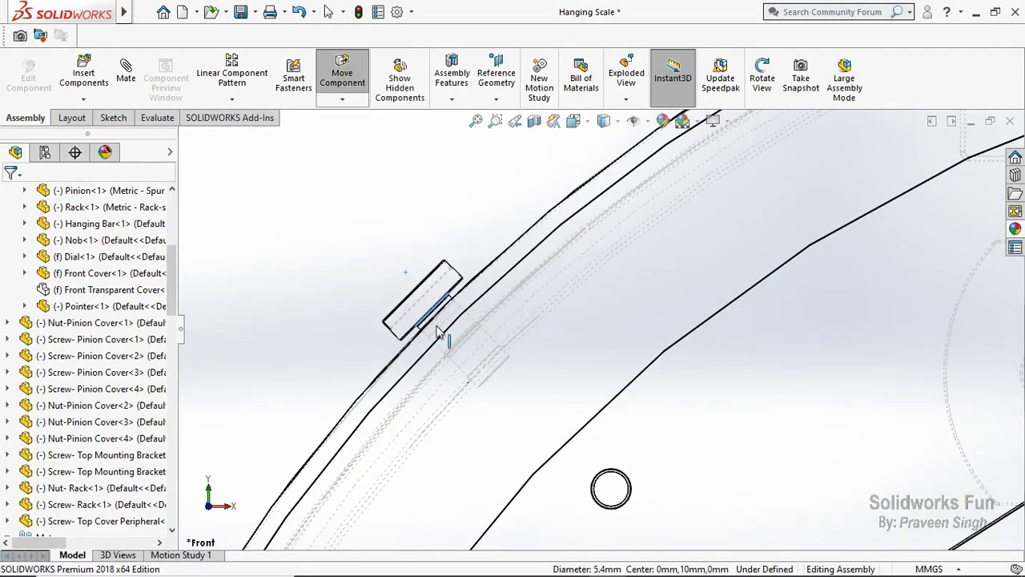
pyautogui.scroll(5, 339, 285)
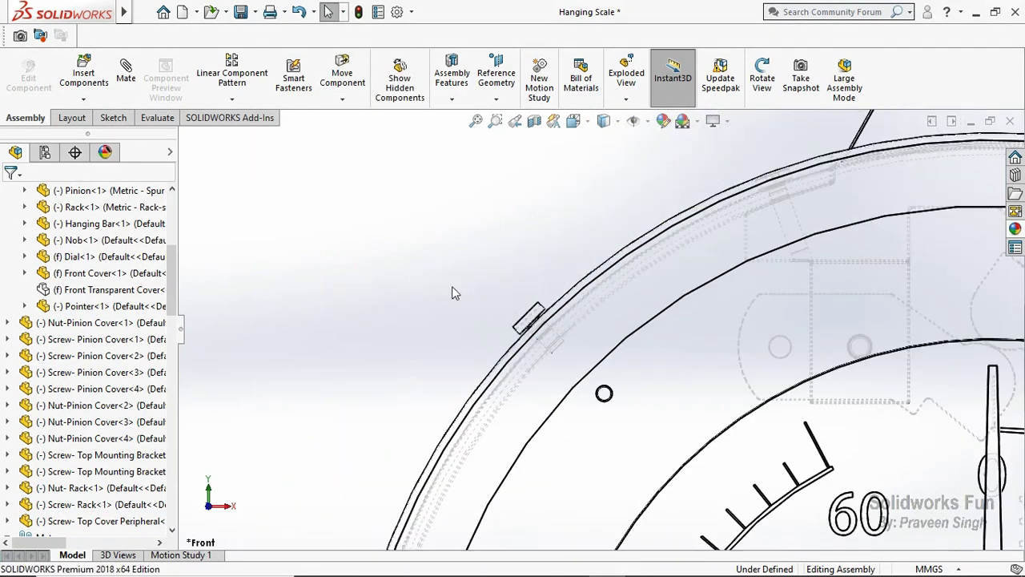
pyautogui.scroll(-3, 620, 293)
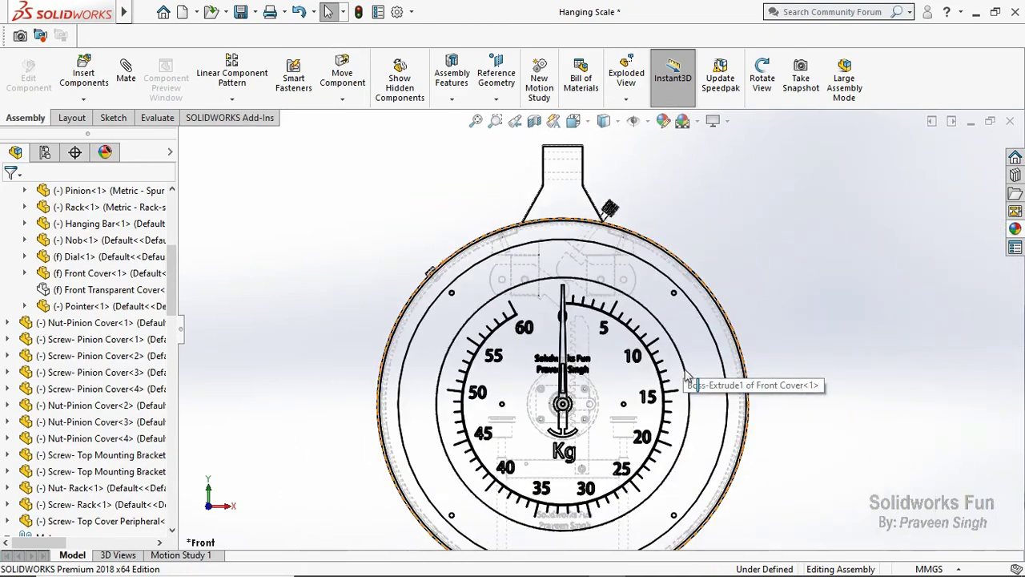
pyautogui.click(617, 121)
pyautogui.click(605, 141)
pyautogui.click(762, 77)
# Save the Hanging Scale assembly using 'Rebuild and save the document'
pyautogui.moveTo(625, 201)
pyautogui.mouseDown()
pyautogui.moveTo(644, 209)
pyautogui.moveTo(593, 210)
pyautogui.mouseUp()
pyautogui.hotkey('ctrl', 's')
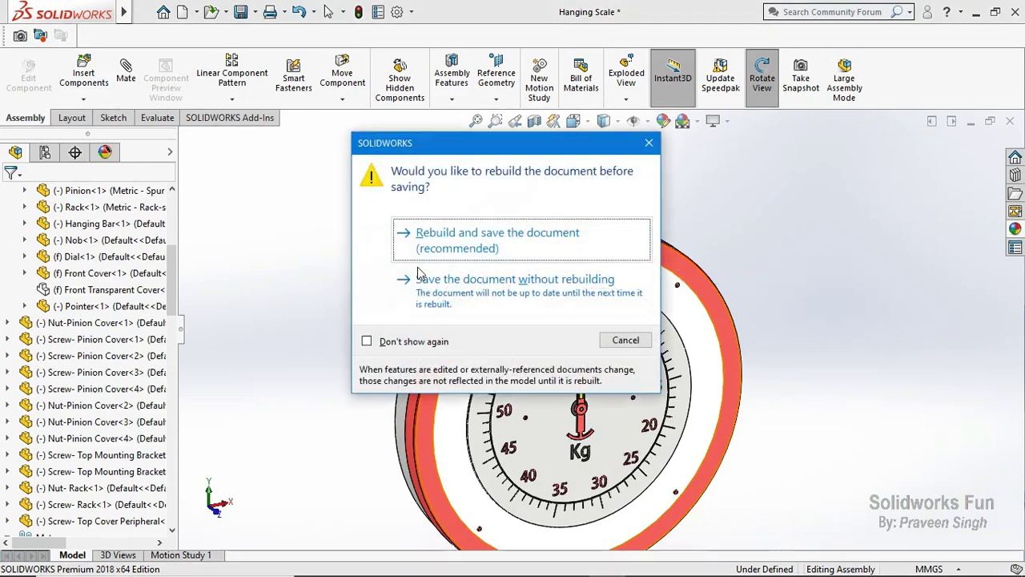
pyautogui.click(444, 248)
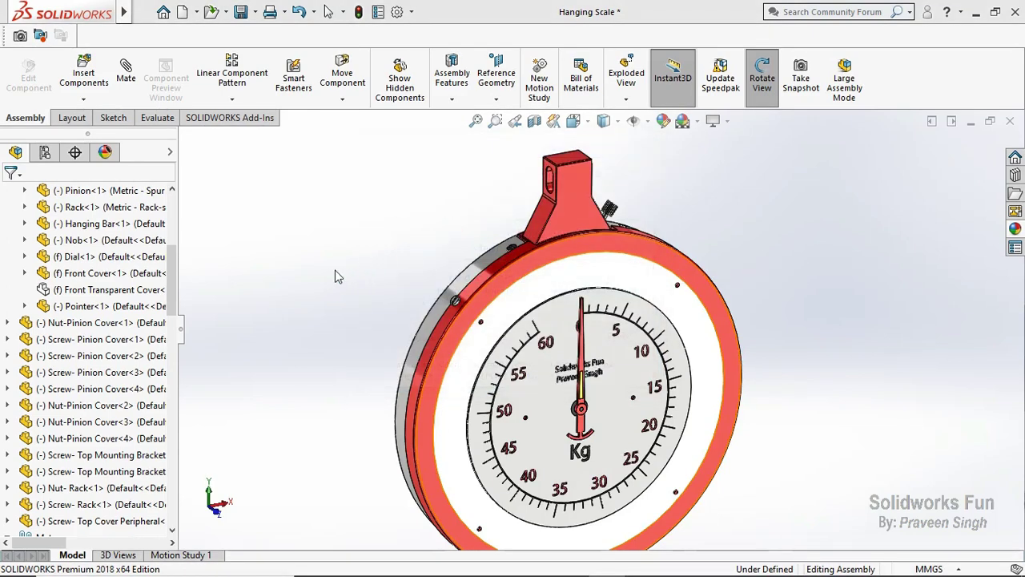
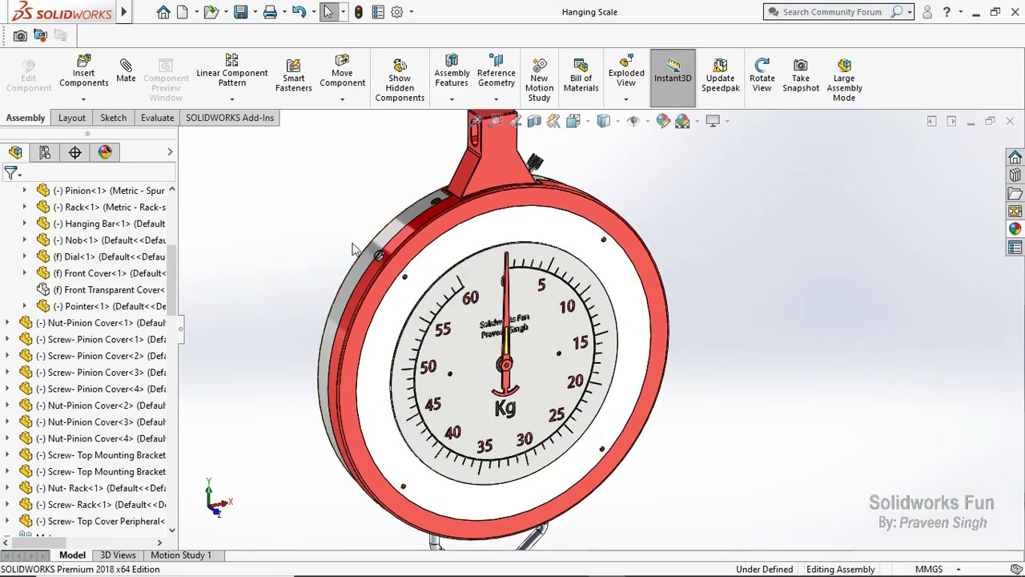
# Start a circular component pattern, then cancel it
pyautogui.click(231, 99)
pyautogui.click(268, 133)
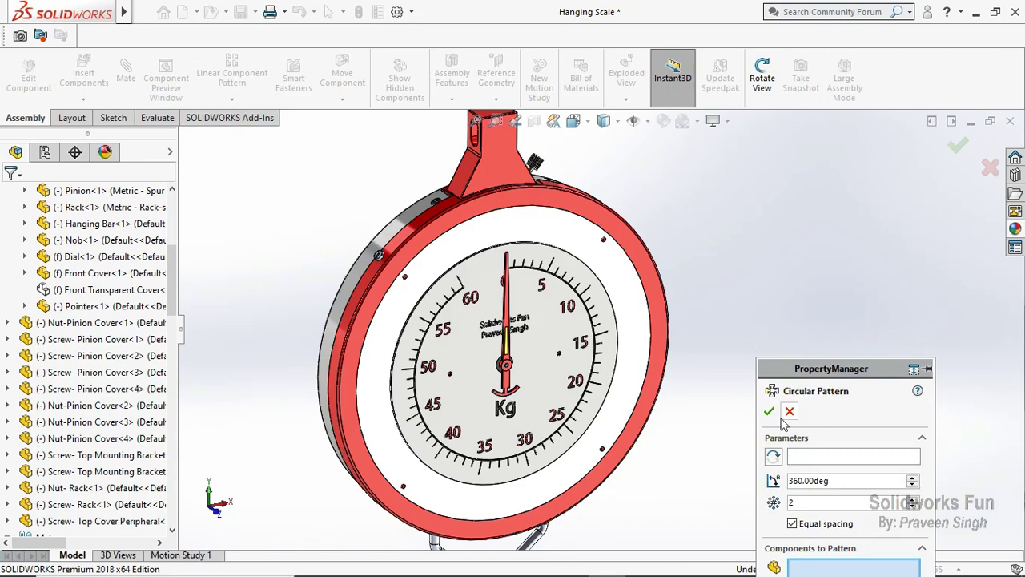
pyautogui.click(789, 412)
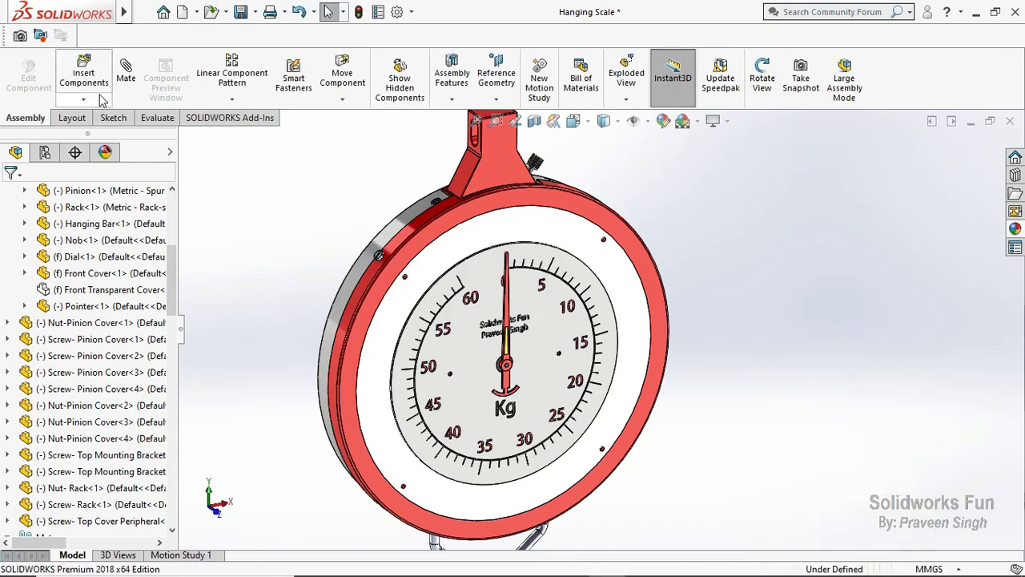
# Insert two copies of the Screw-Dial part onto the dial near Kg
pyautogui.click(84, 100)
pyautogui.click(120, 112)
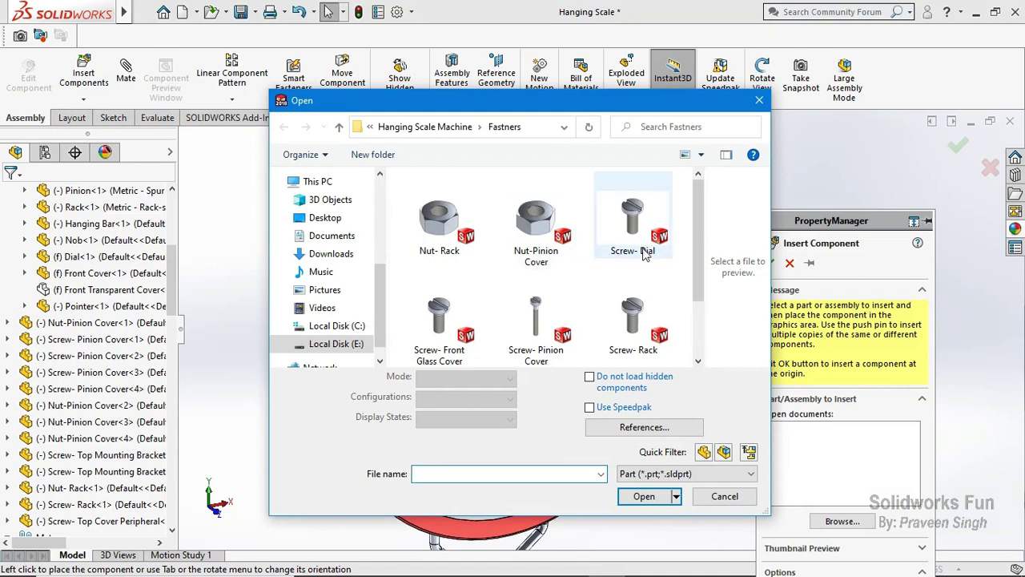
pyautogui.click(618, 250)
pyautogui.click(629, 474)
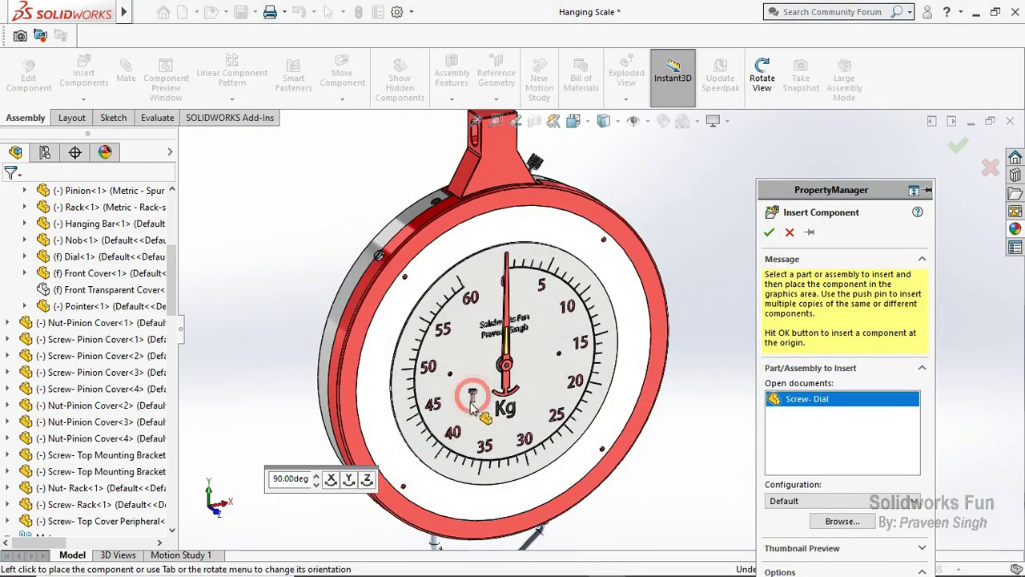
pyautogui.click(487, 398)
pyautogui.scroll(-3, 487, 405)
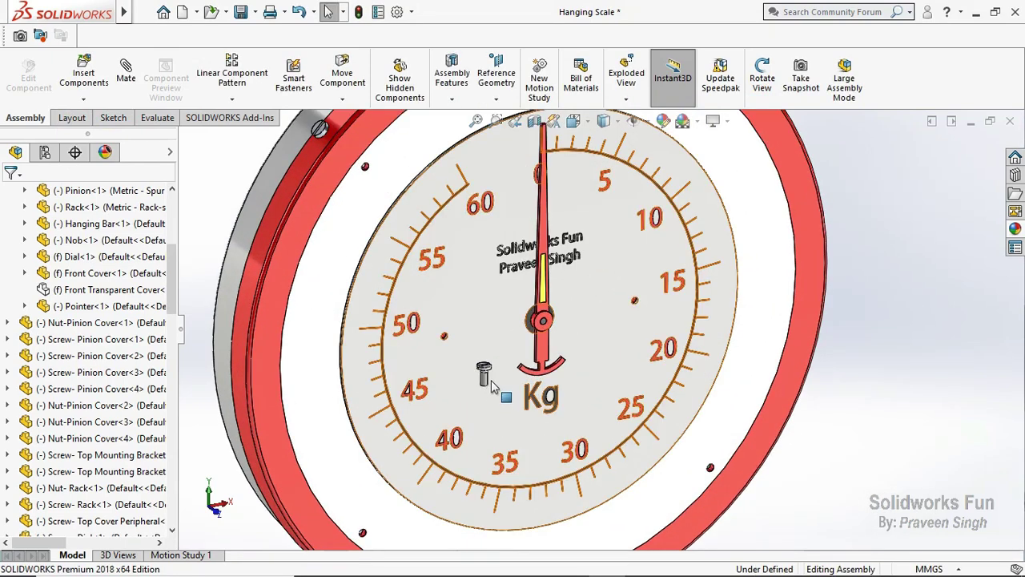
pyautogui.click(484, 374)
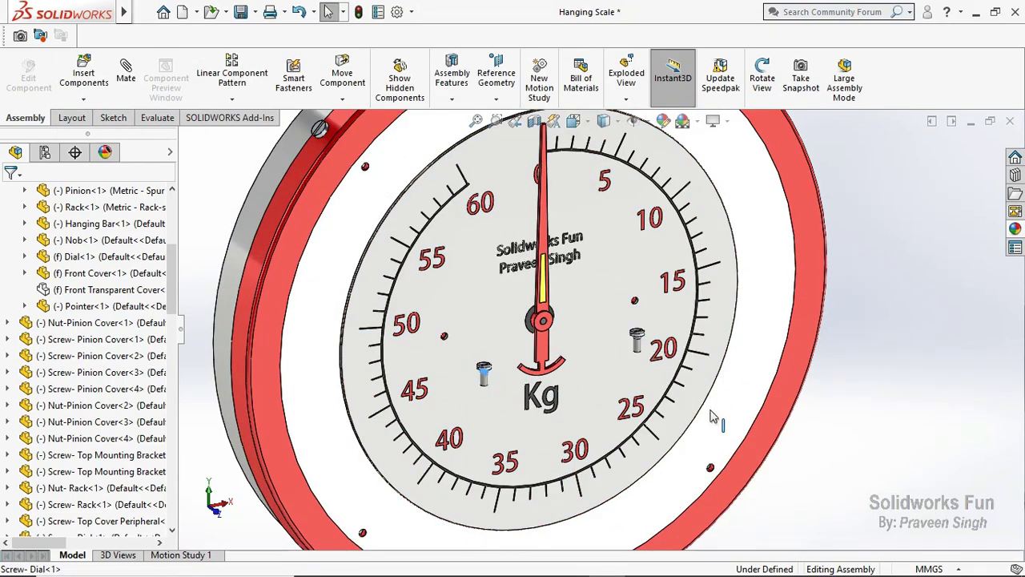
# Hide the Back Cover and drag both dial screws out beside the dial face
pyautogui.click(771, 489)
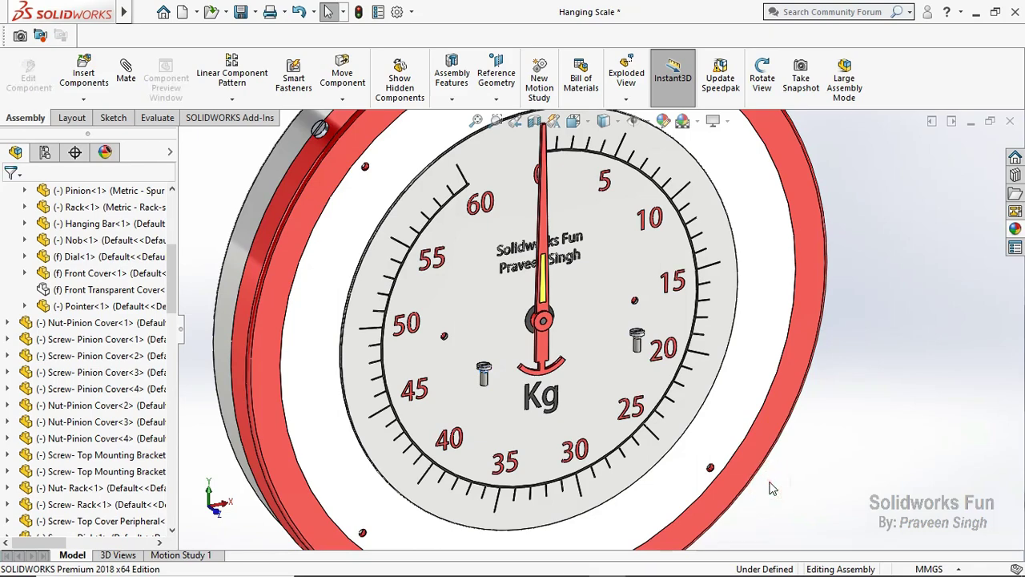
pyautogui.rightClick(247, 223)
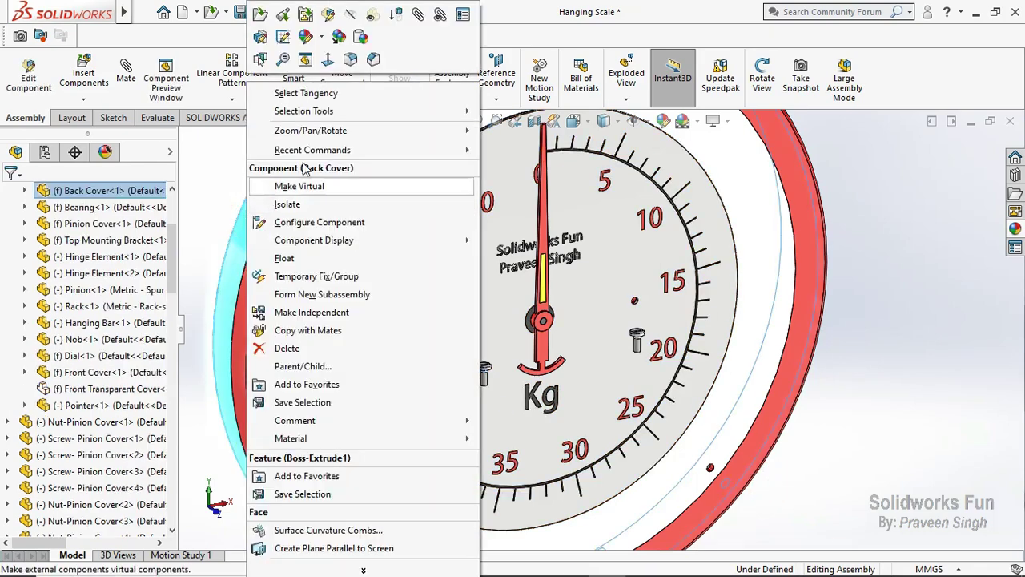
pyautogui.click(353, 24)
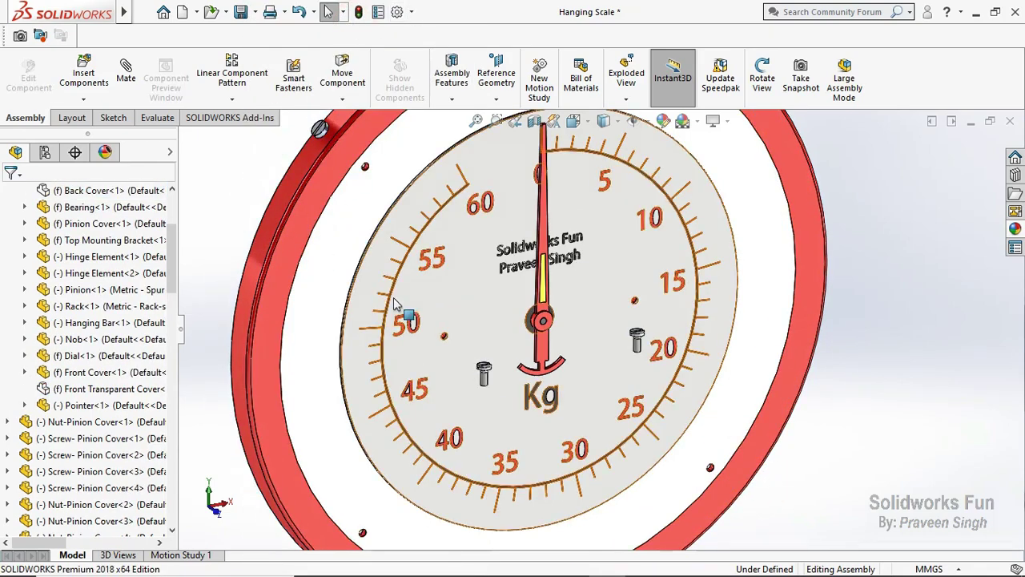
pyautogui.moveTo(809, 193); pyautogui.dragTo(669, 317, button='middle')
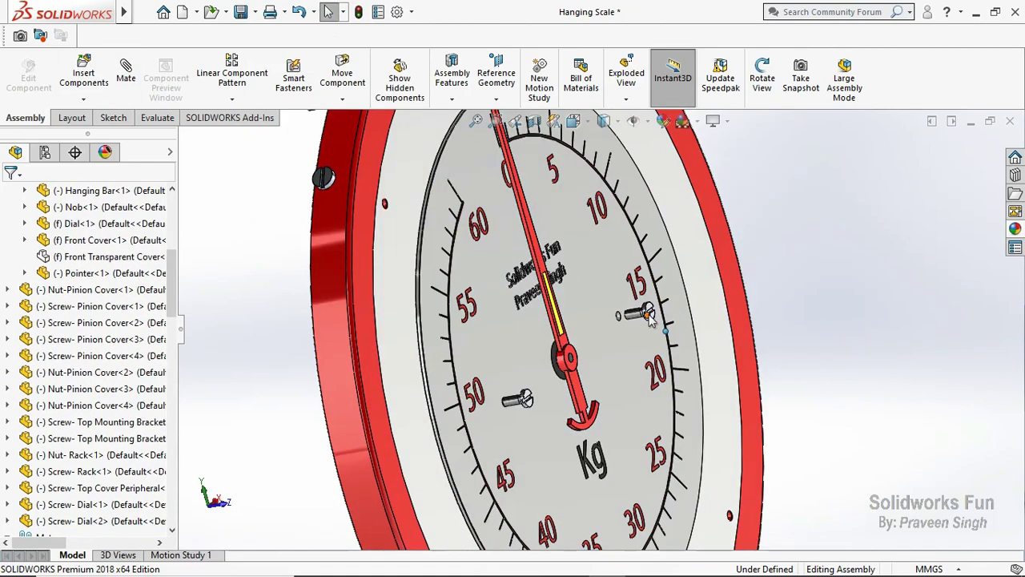
pyautogui.moveTo(650, 318); pyautogui.dragTo(730, 317)
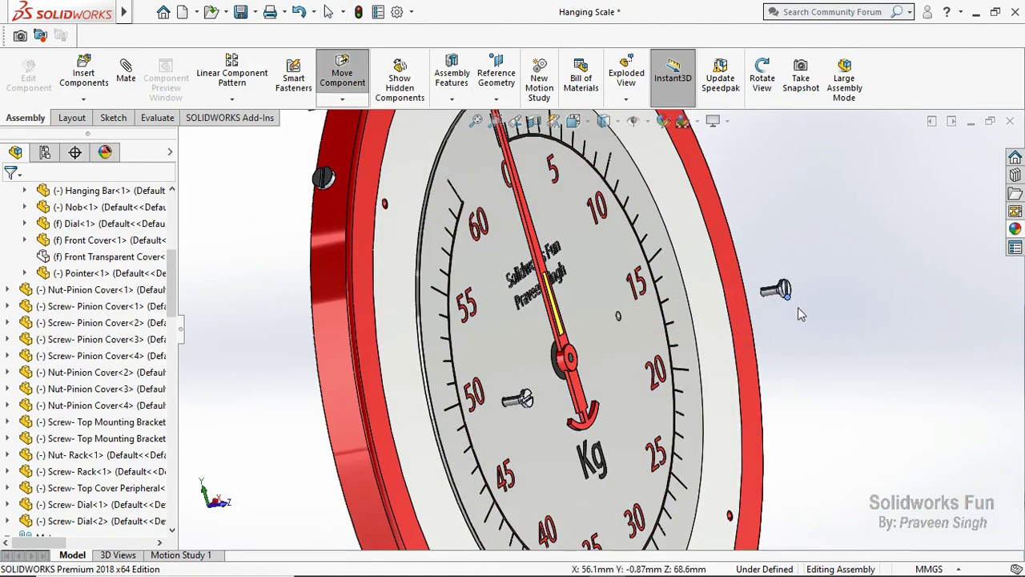
pyautogui.moveTo(520, 401); pyautogui.dragTo(561, 409)
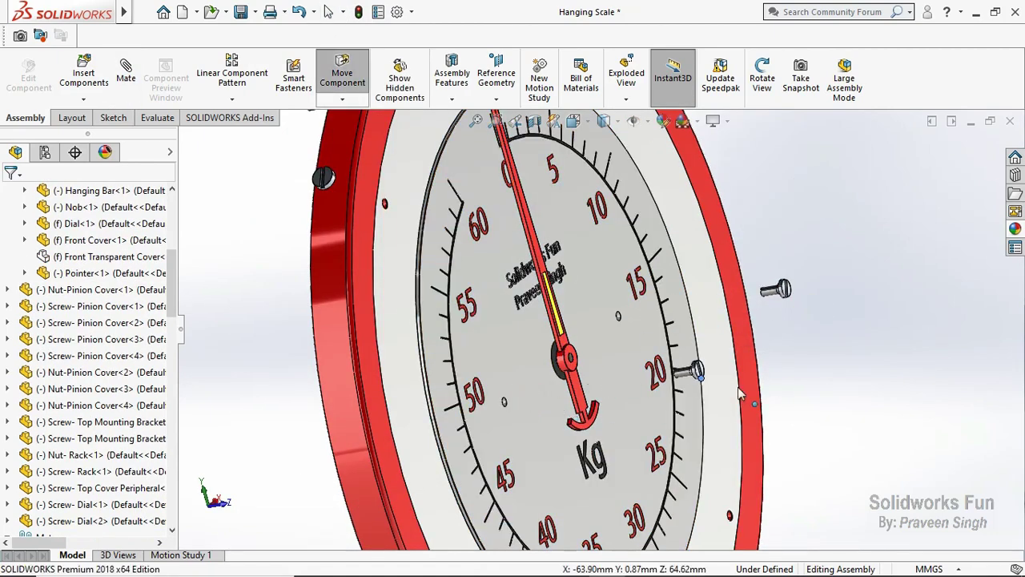
pyautogui.press('Escape')
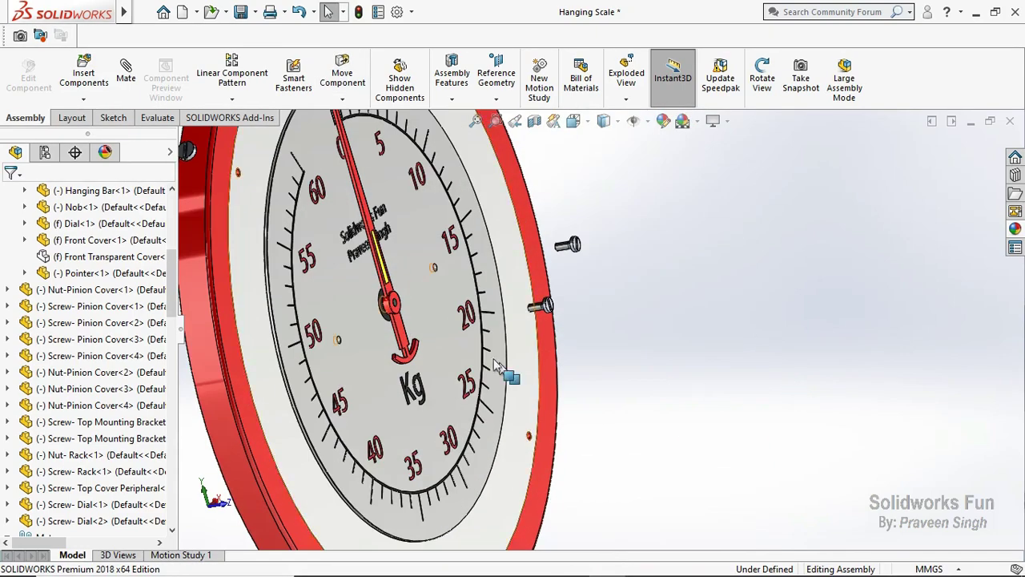
pyautogui.press('m')
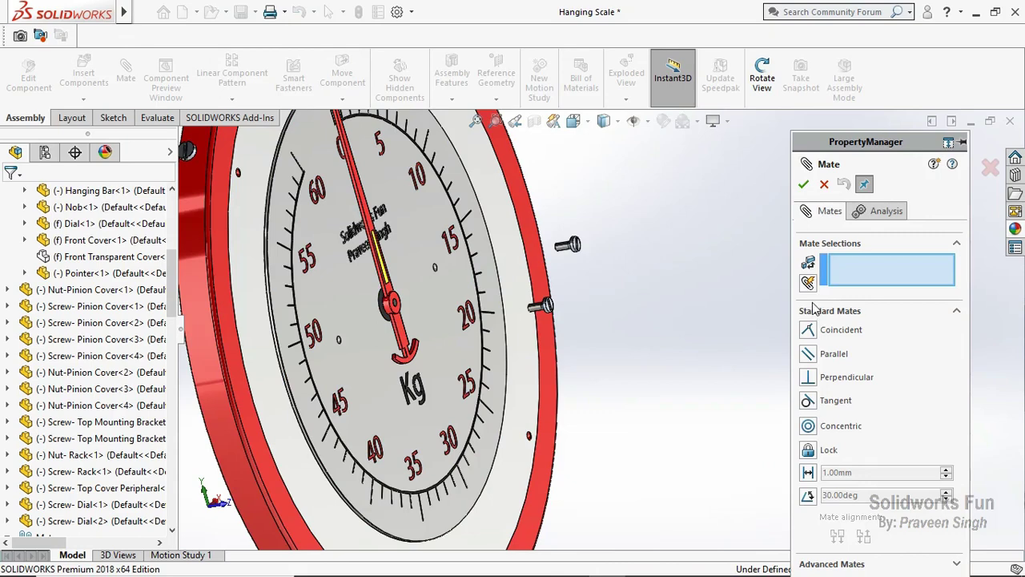
# In multiple mate mode, mate the dial face to the first screw's head face
pyautogui.click(807, 284)
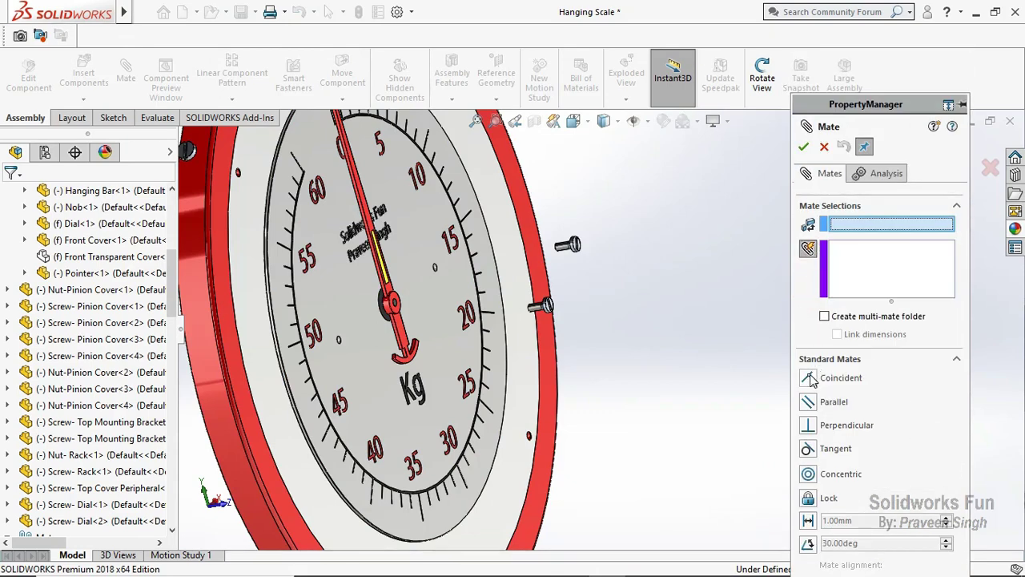
pyautogui.click(435, 294)
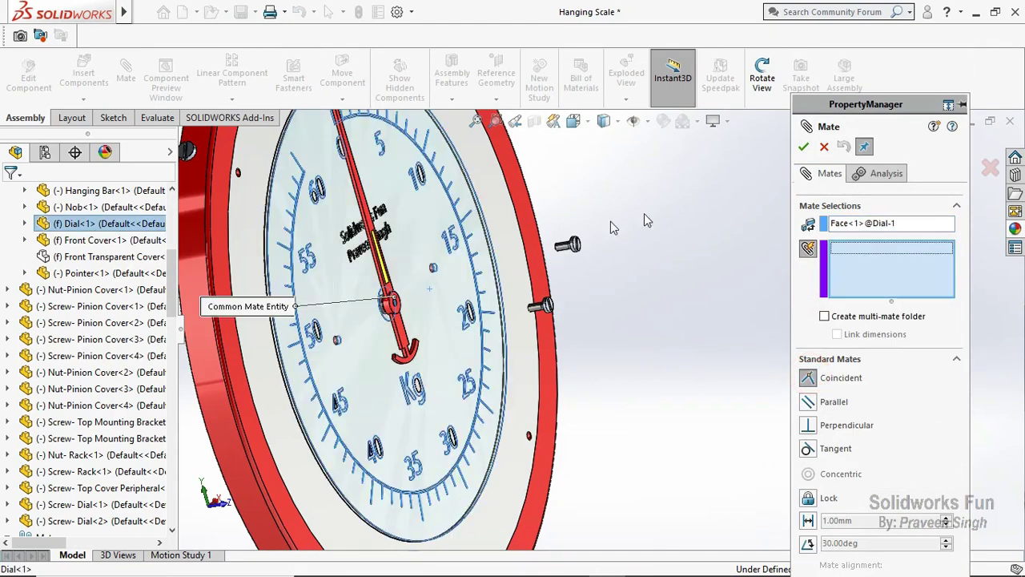
pyautogui.click(765, 72)
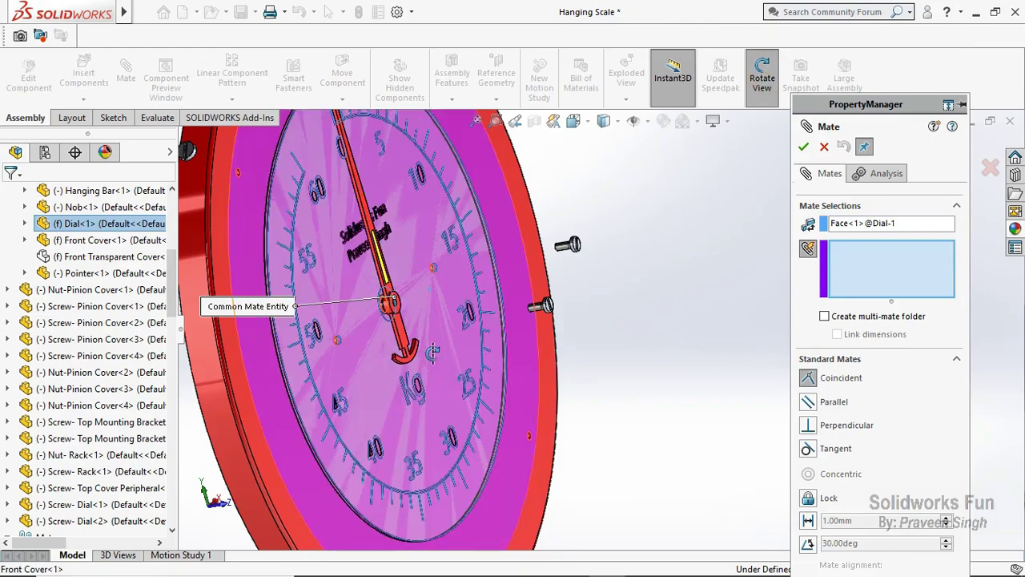
pyautogui.moveTo(668, 290); pyautogui.dragTo(742, 114)
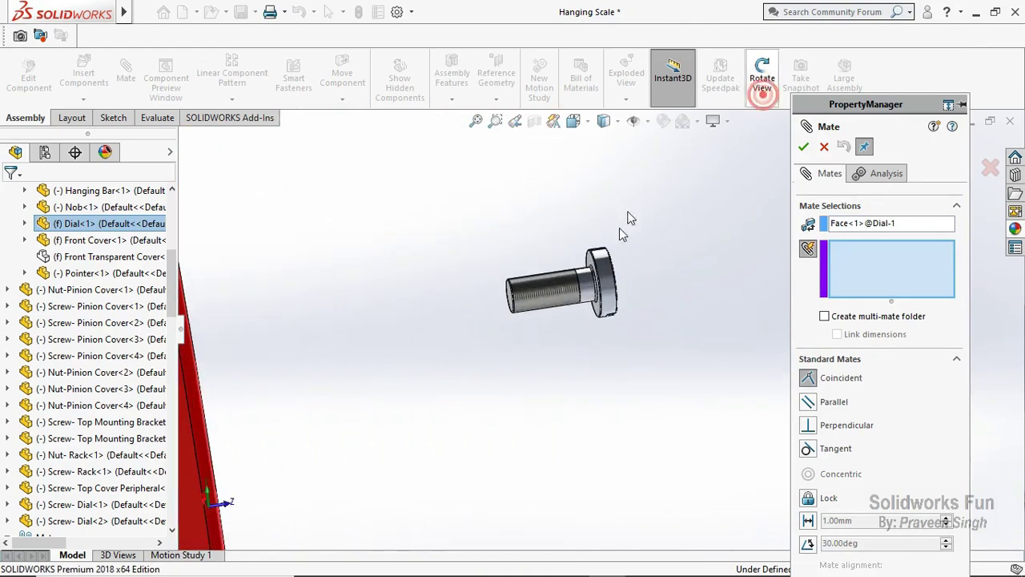
pyautogui.click(594, 271)
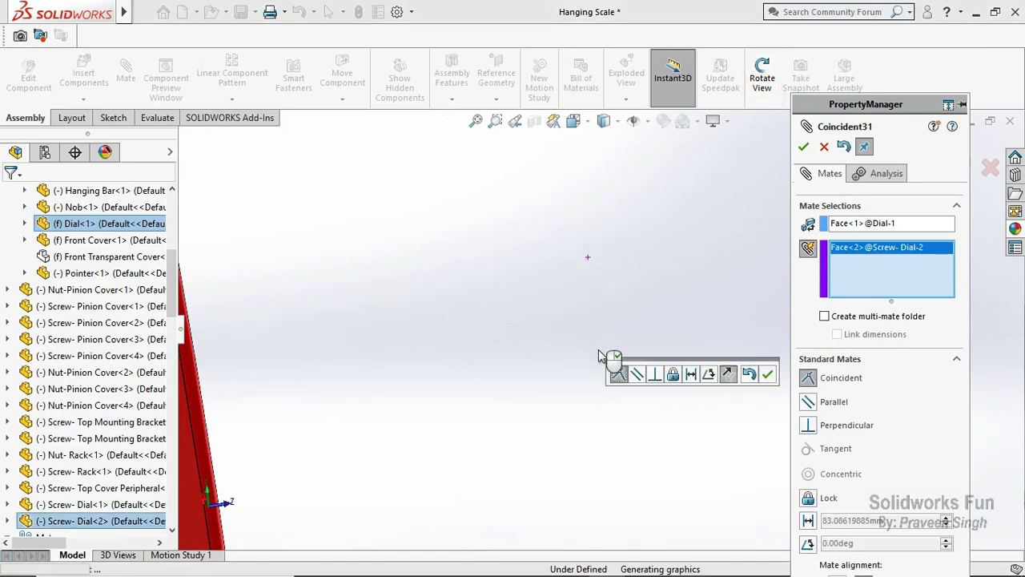
# Add the second screw's head face and accept Coincident mates for both screws
pyautogui.scroll(-2, 616, 344)
pyautogui.moveTo(616, 306); pyautogui.dragTo(609, 383)
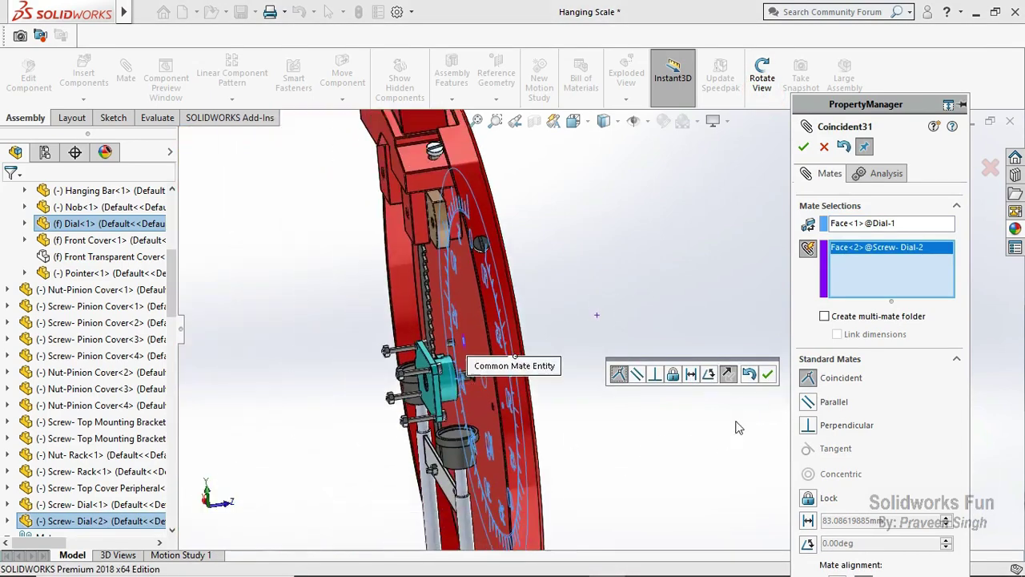
pyautogui.scroll(-2, 605, 358)
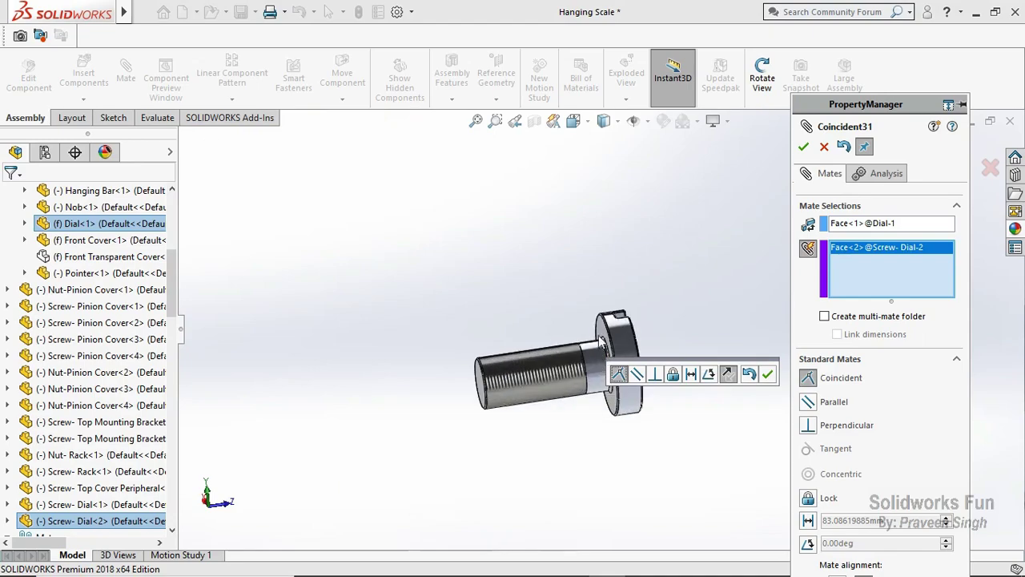
pyautogui.click(608, 336)
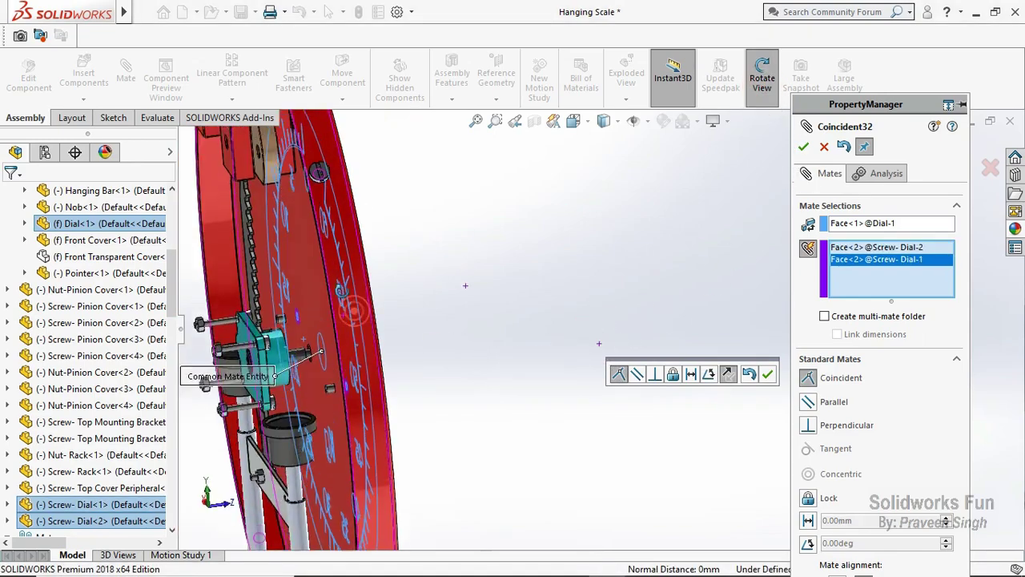
pyautogui.moveTo(346, 314)
pyautogui.mouseDown()
pyautogui.moveTo(273, 320)
pyautogui.moveTo(457, 276)
pyautogui.mouseUp()
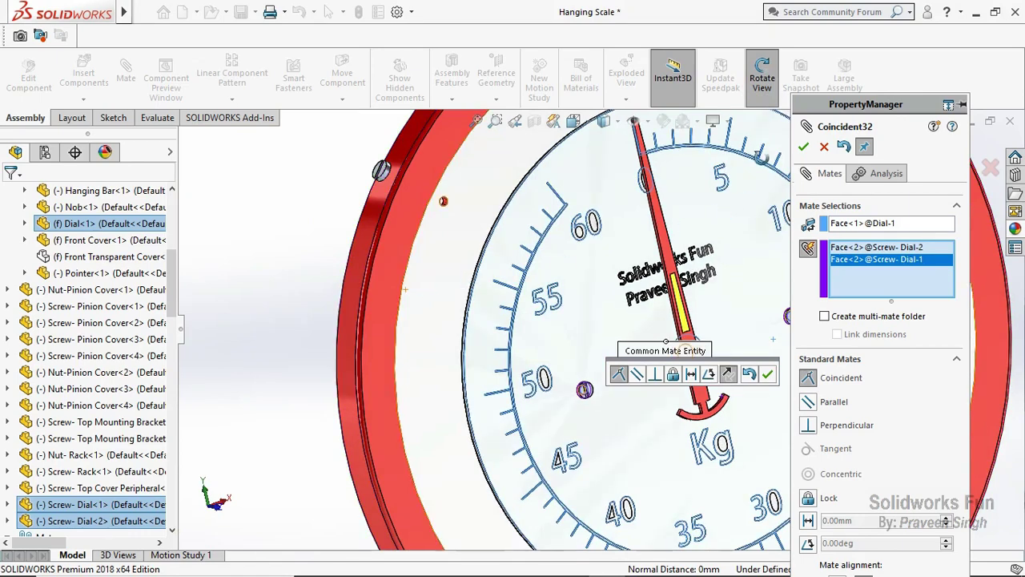
pyautogui.click(803, 148)
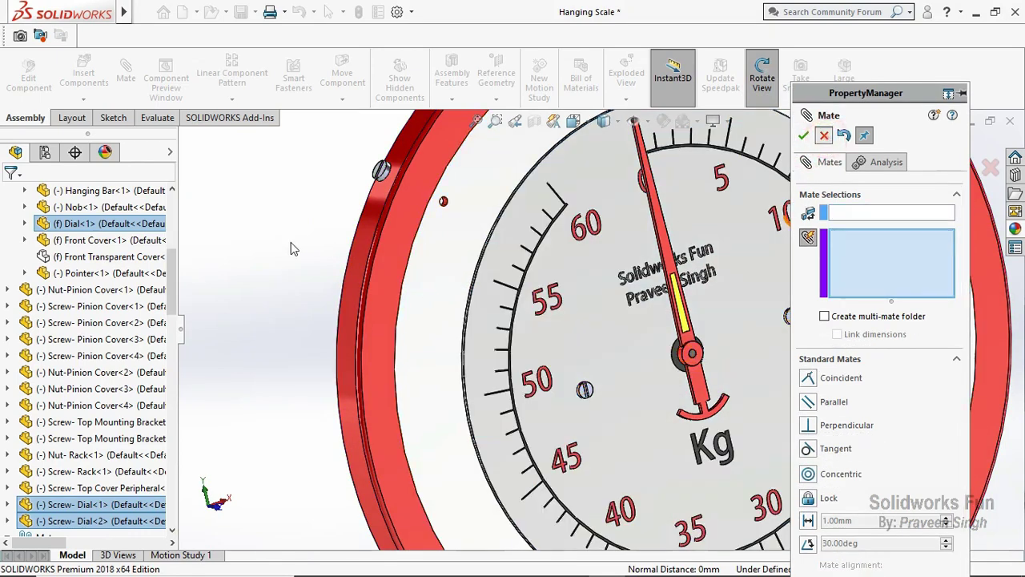
pyautogui.press('Escape')
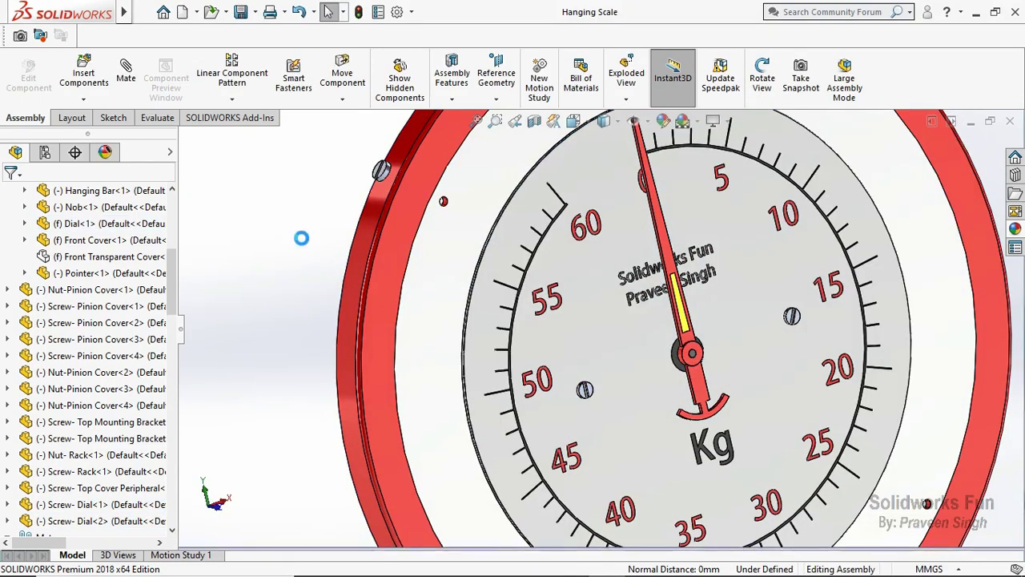
pyautogui.scroll(5, 595, 343)
pyautogui.scroll(-5, 756, 343)
pyautogui.scroll(2, 583, 277)
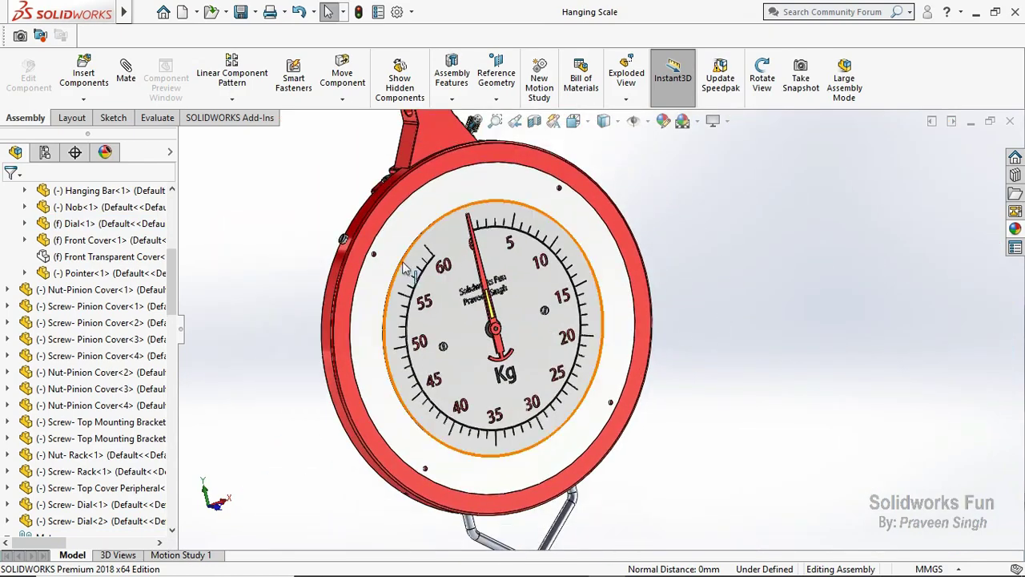
# Insert the Screw- Front Glass Cover part into the assembly
pyautogui.click(83, 98)
pyautogui.click(92, 112)
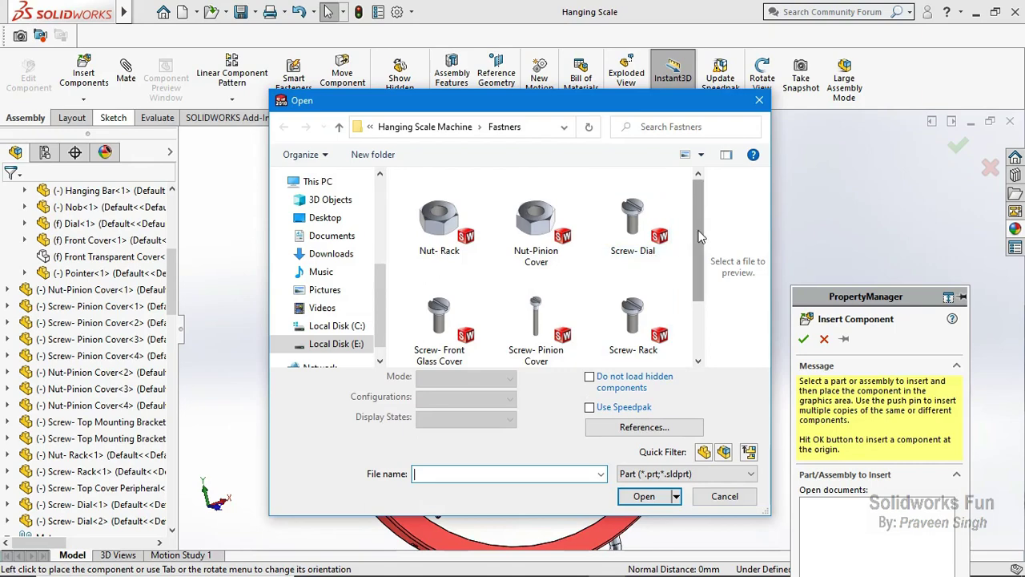
pyautogui.moveTo(704, 224); pyautogui.dragTo(704, 283)
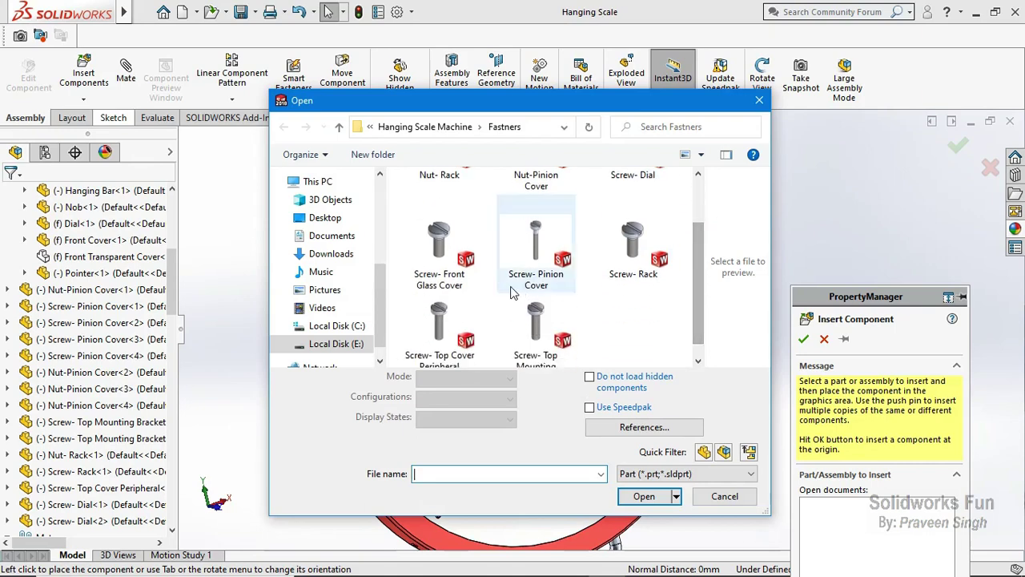
pyautogui.doubleClick(455, 268)
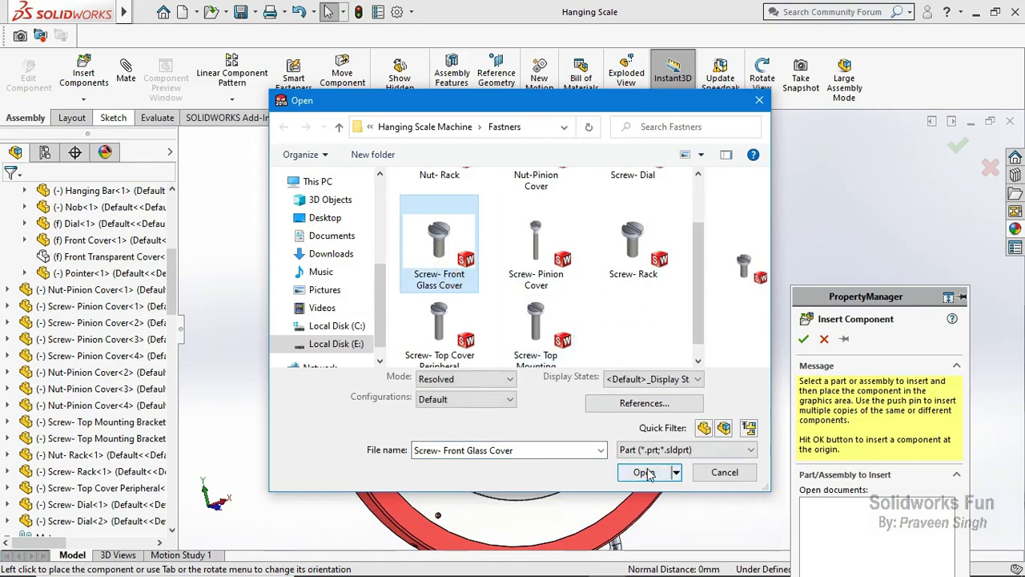
pyautogui.click(647, 472)
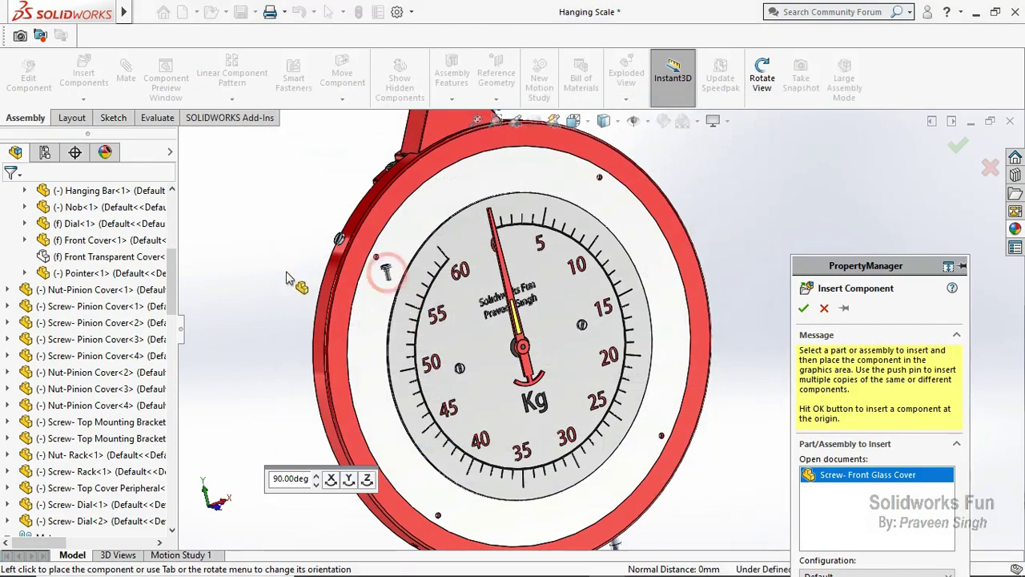
pyautogui.scroll(4, 80, 321)
pyautogui.scroll(1, 11, 296)
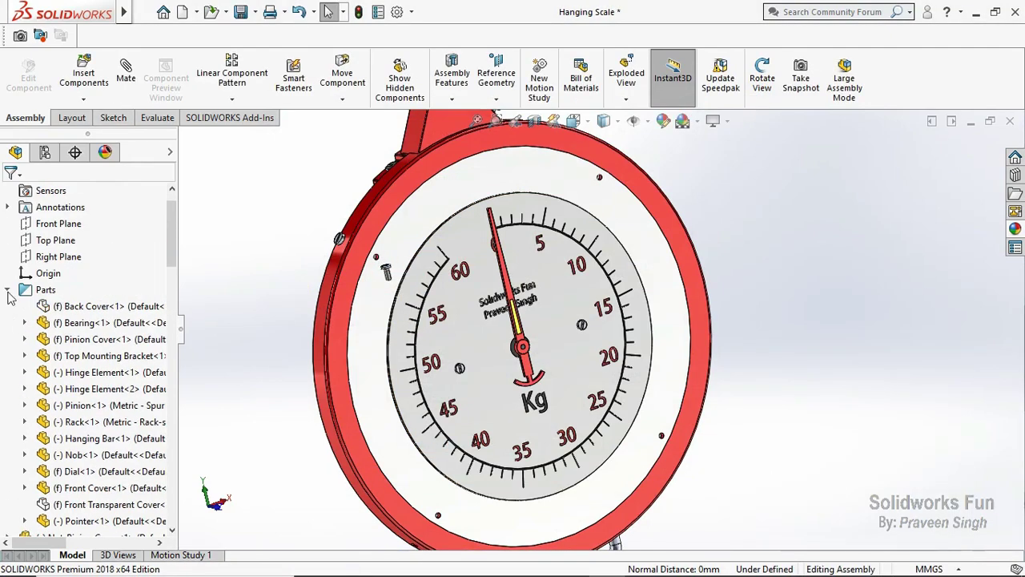
pyautogui.click(8, 290)
pyautogui.scroll(-2, 383, 262)
pyautogui.scroll(-3, 384, 262)
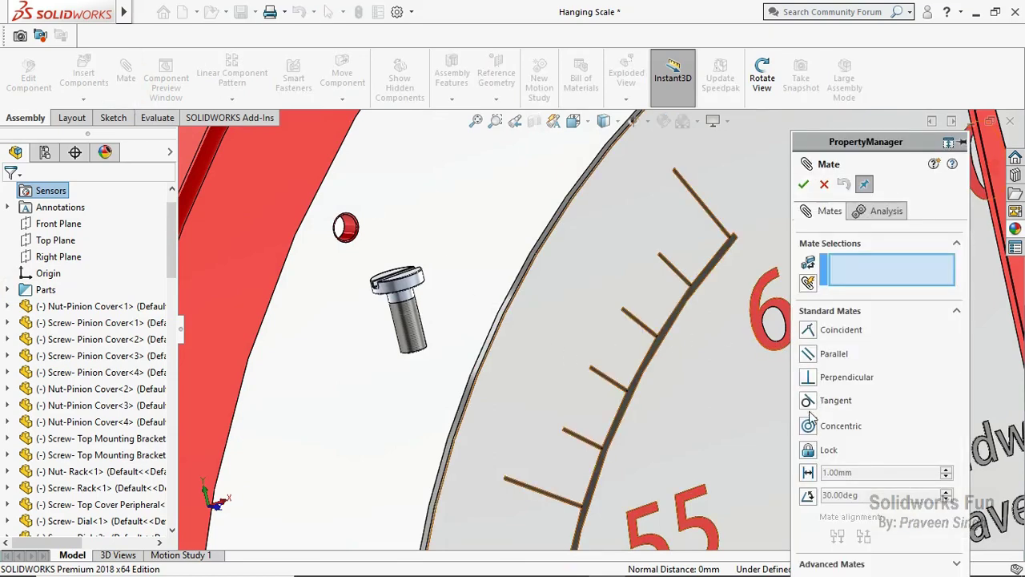
# Mate the screw's cylindrical face concentric with the front cover hole
pyautogui.click(413, 330)
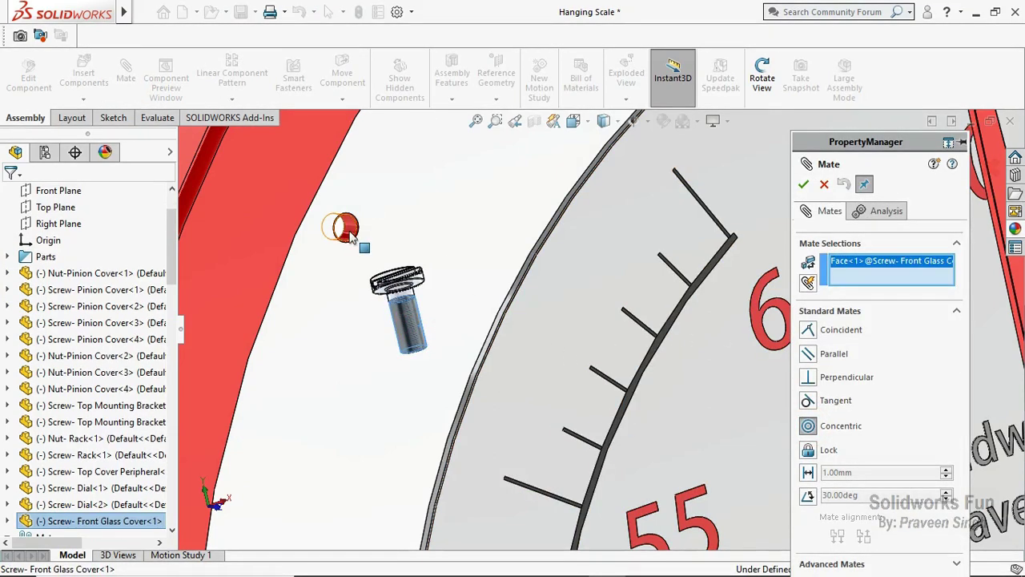
pyautogui.click(345, 228)
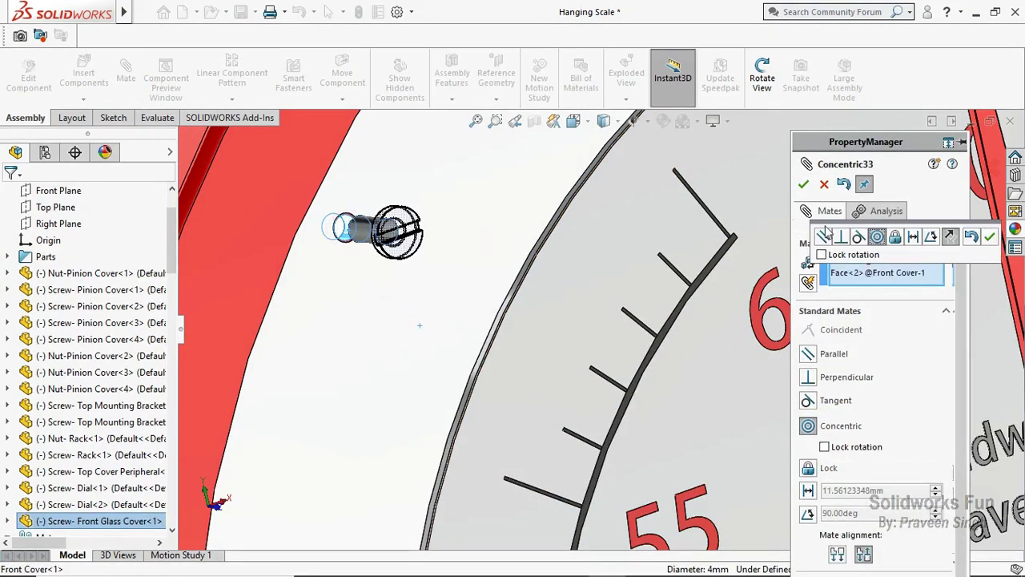
pyautogui.click(992, 237)
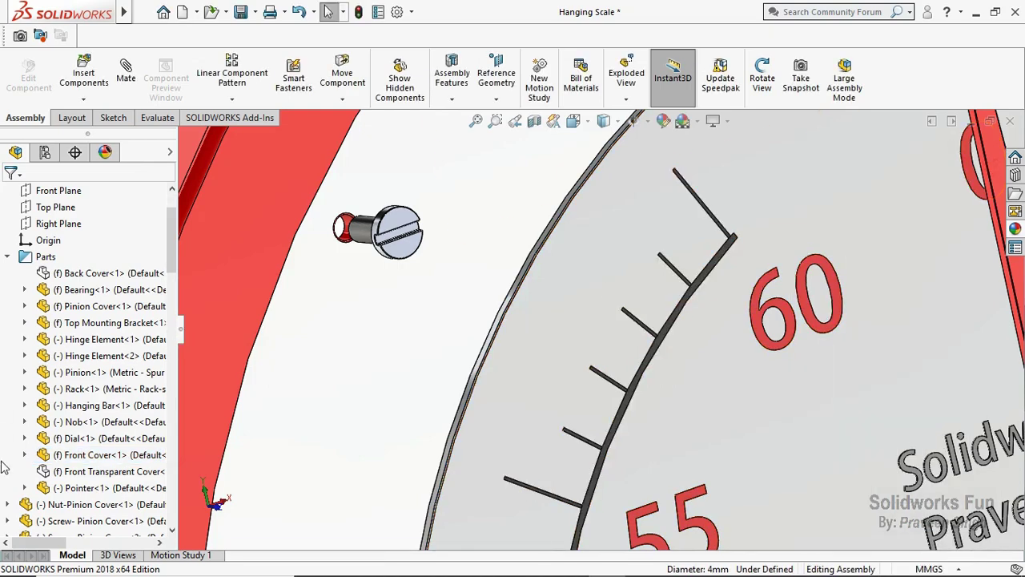
# Show the Front Transparent Cover and orbit to inspect the new screw
pyautogui.rightClick(67, 472)
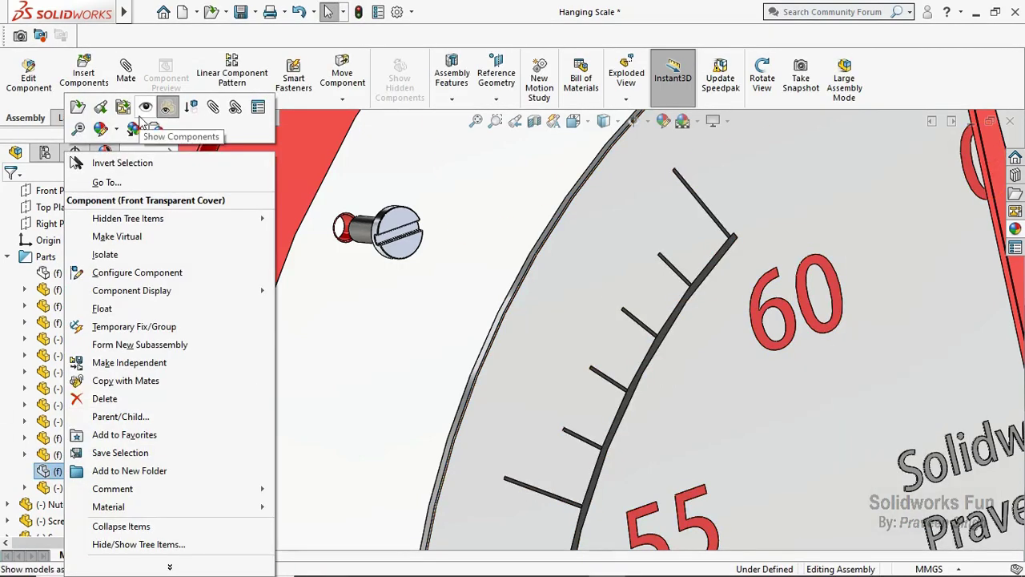
pyautogui.click(140, 120)
pyautogui.moveTo(394, 293); pyautogui.dragTo(280, 290, button='middle')
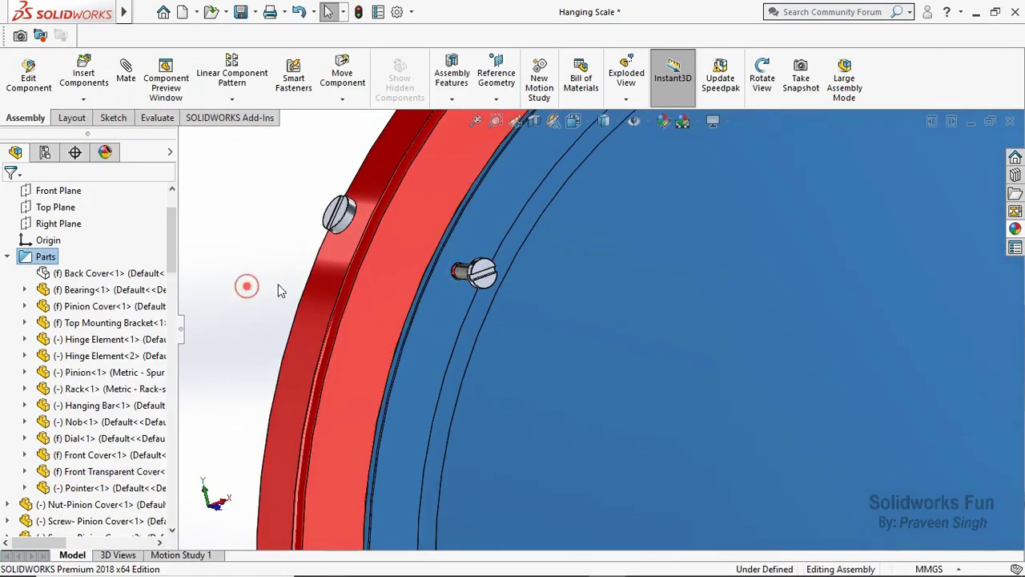
pyautogui.click(247, 286)
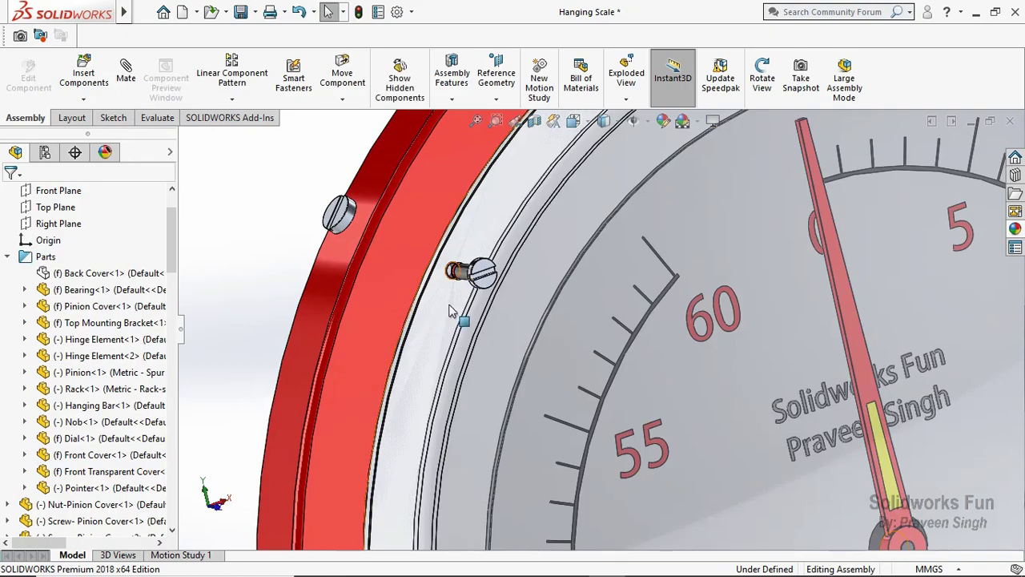
pyautogui.click(762, 78)
pyautogui.moveTo(501, 230); pyautogui.dragTo(504, 231)
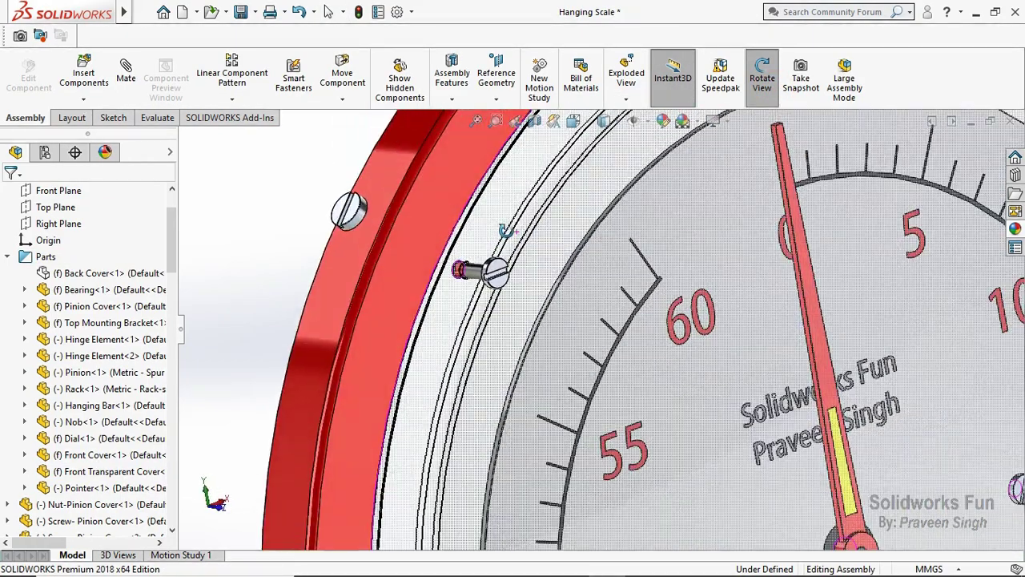
pyautogui.rightClick(318, 221)
pyautogui.click(365, 305)
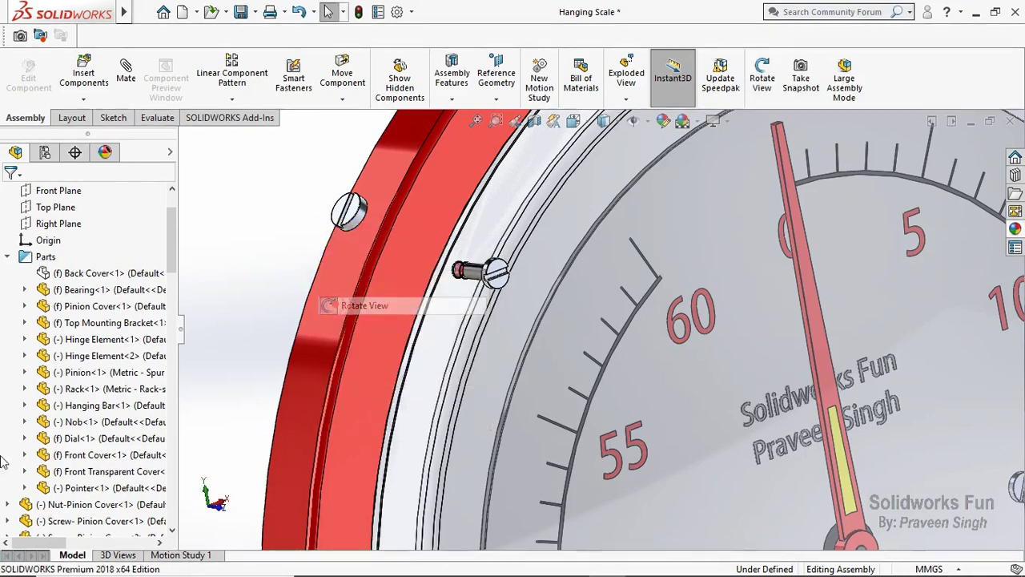
# Make the Front Transparent Cover see-through and view it edge-on
pyautogui.rightClick(97, 471)
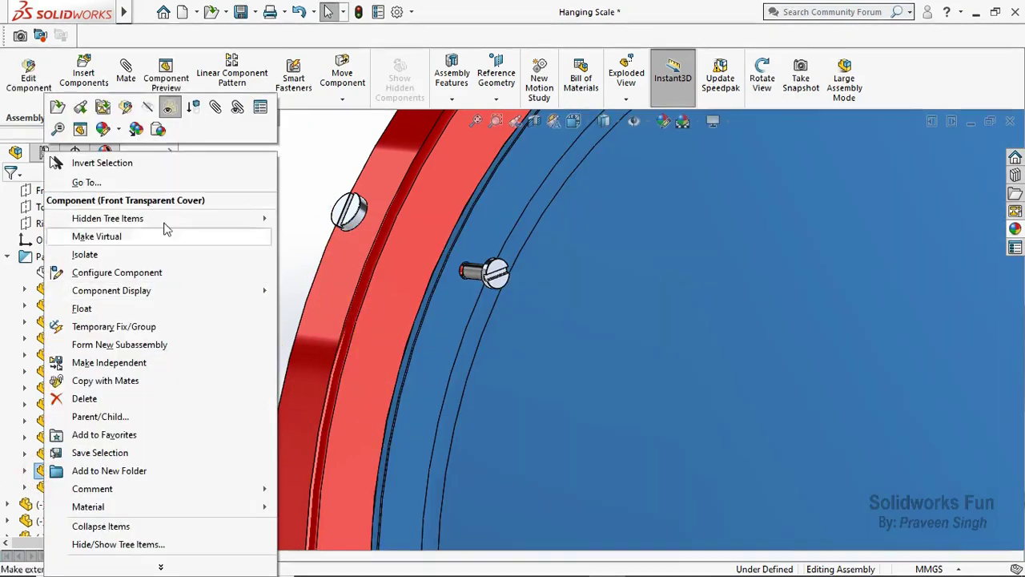
pyautogui.click(169, 110)
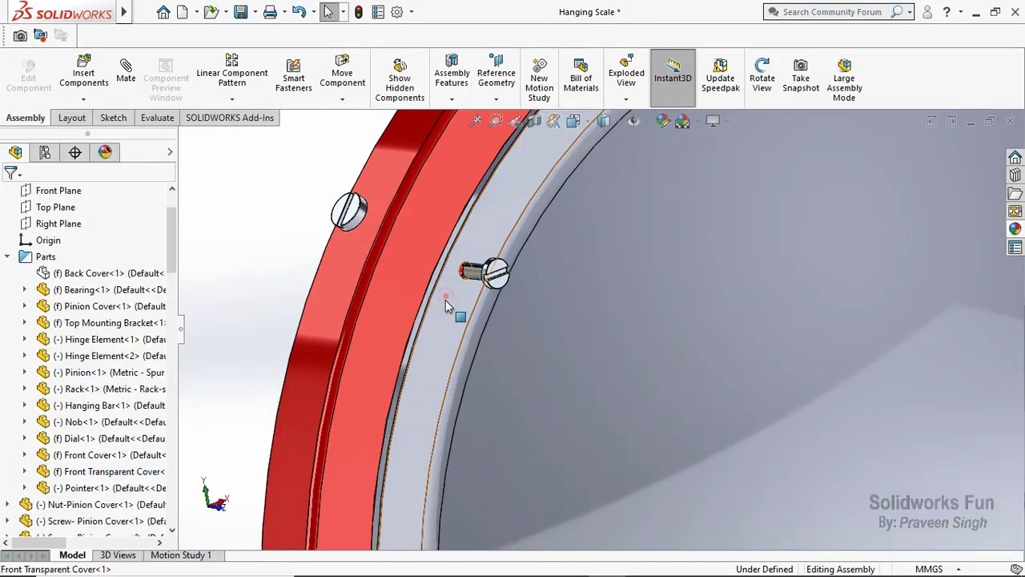
pyautogui.click(446, 299)
pyautogui.click(762, 80)
pyautogui.moveTo(497, 273); pyautogui.dragTo(560, 262)
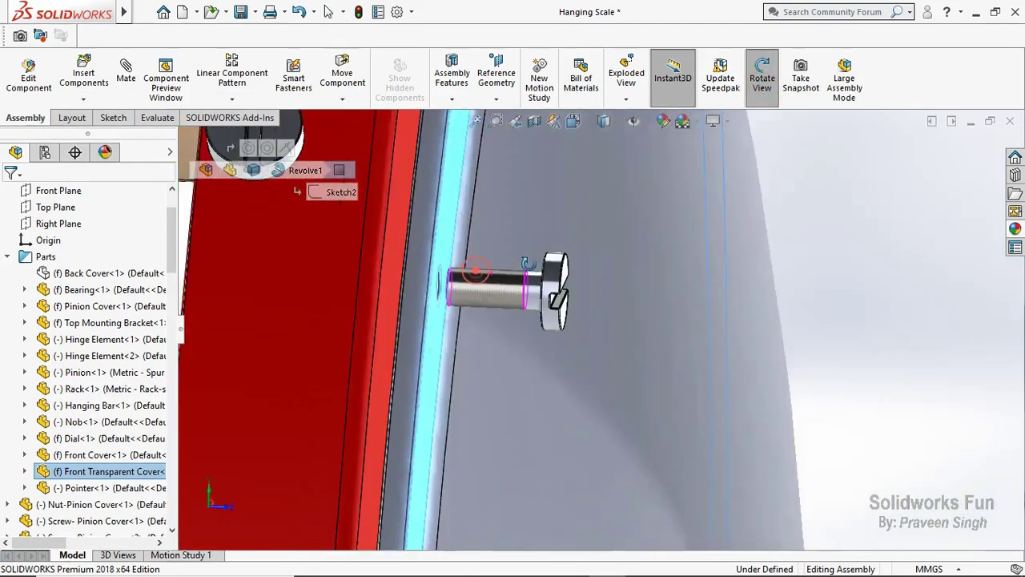
pyautogui.rightClick(607, 184)
pyautogui.click(650, 287)
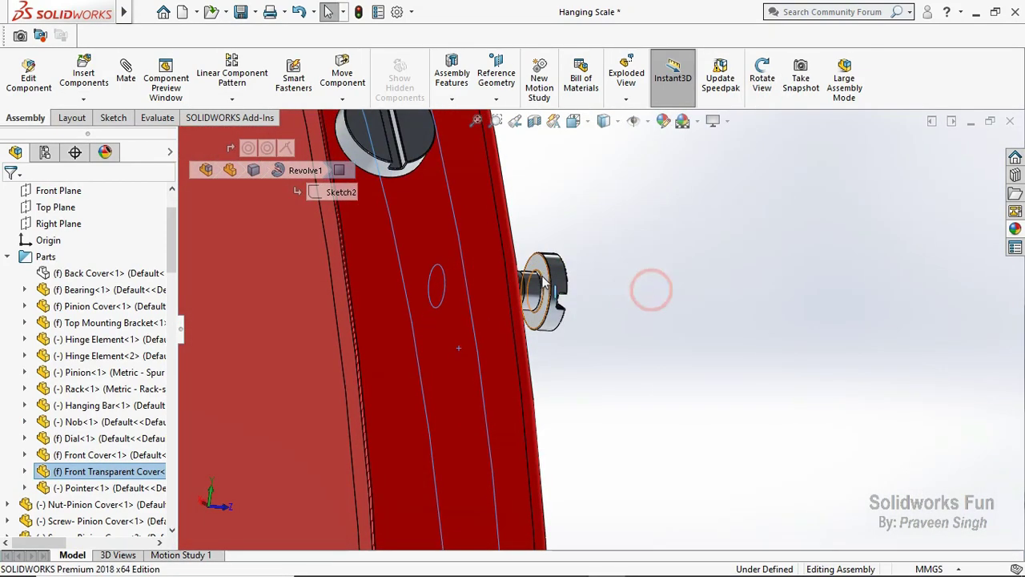
# Hide the selected fastener and fit the whole scale back in view
pyautogui.click(551, 288)
pyautogui.click(587, 254)
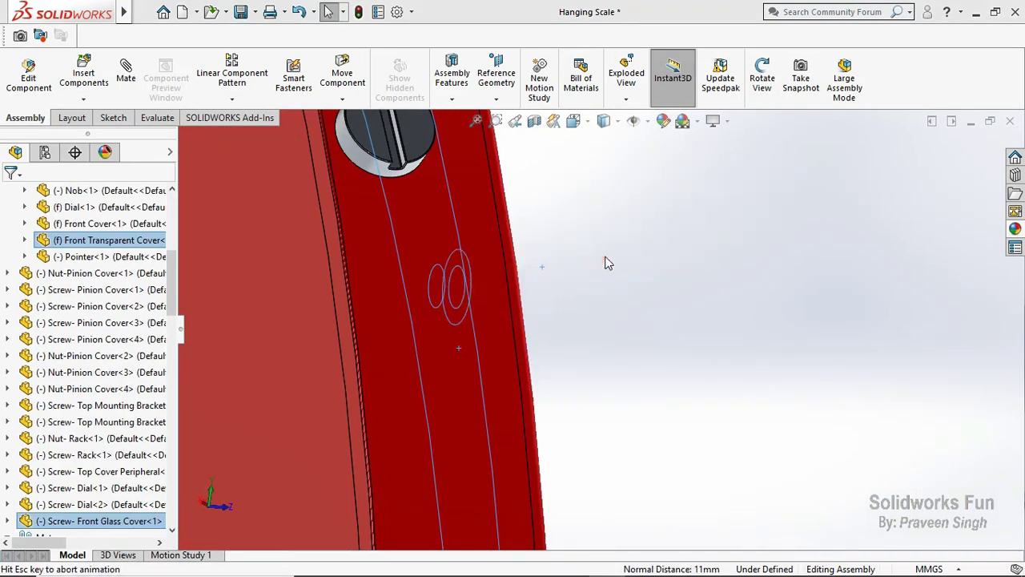
pyautogui.click(761, 80)
pyautogui.moveTo(521, 221)
pyautogui.mouseDown()
pyautogui.moveTo(465, 252)
pyautogui.moveTo(462, 229)
pyautogui.moveTo(748, 346)
pyautogui.moveTo(726, 350)
pyautogui.moveTo(729, 233)
pyautogui.mouseUp()
pyautogui.press('f')
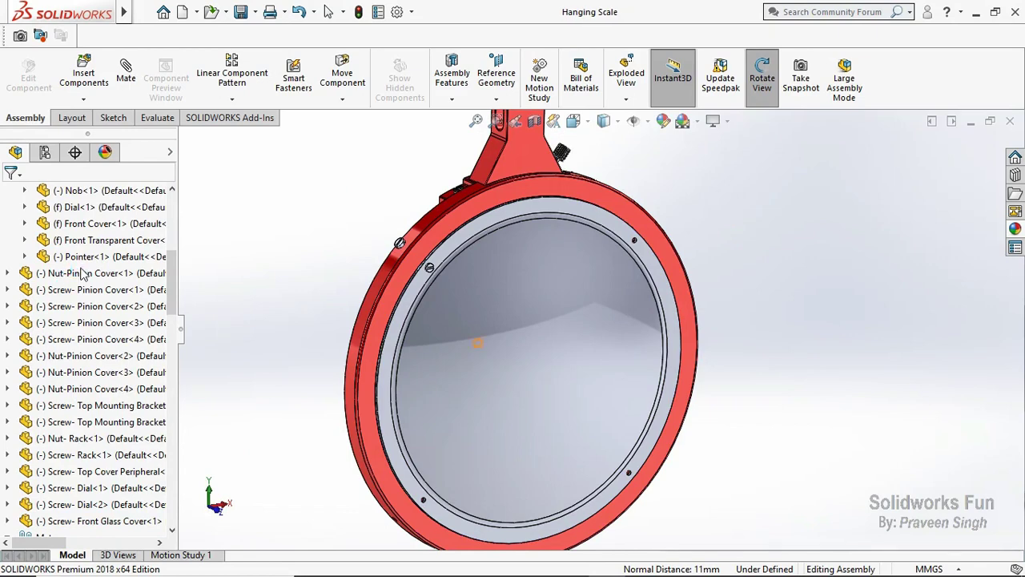
pyautogui.press('Escape')
# Hide the Front Transparent Cover, then show it again as clear glass
pyautogui.rightClick(104, 239)
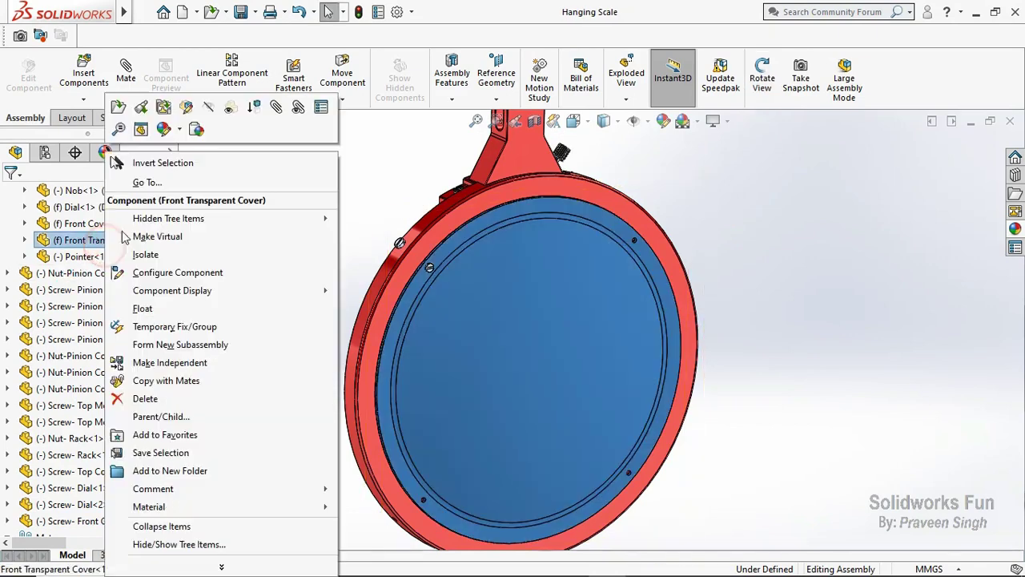
pyautogui.click(209, 109)
pyautogui.click(297, 175)
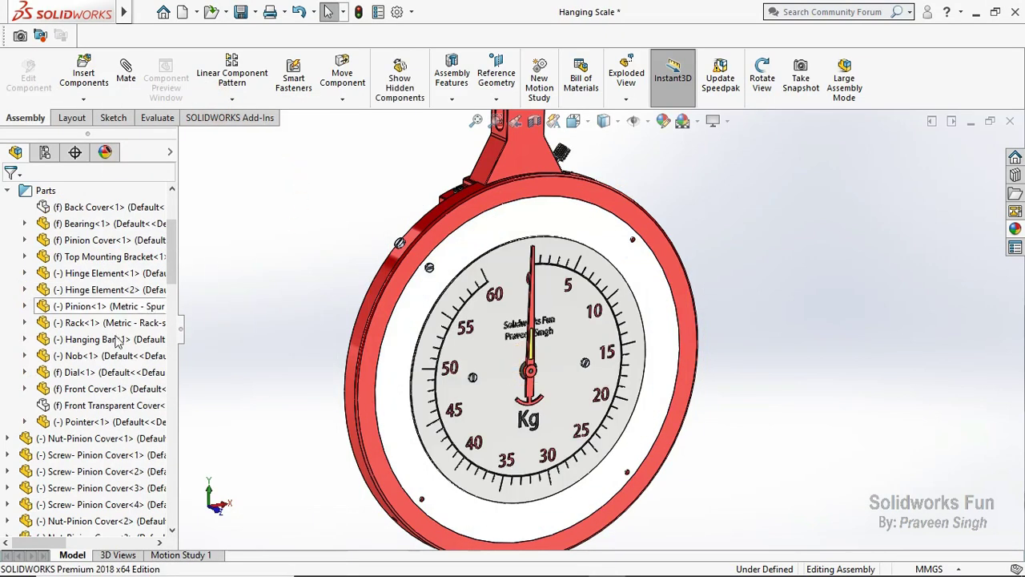
pyautogui.click(131, 405)
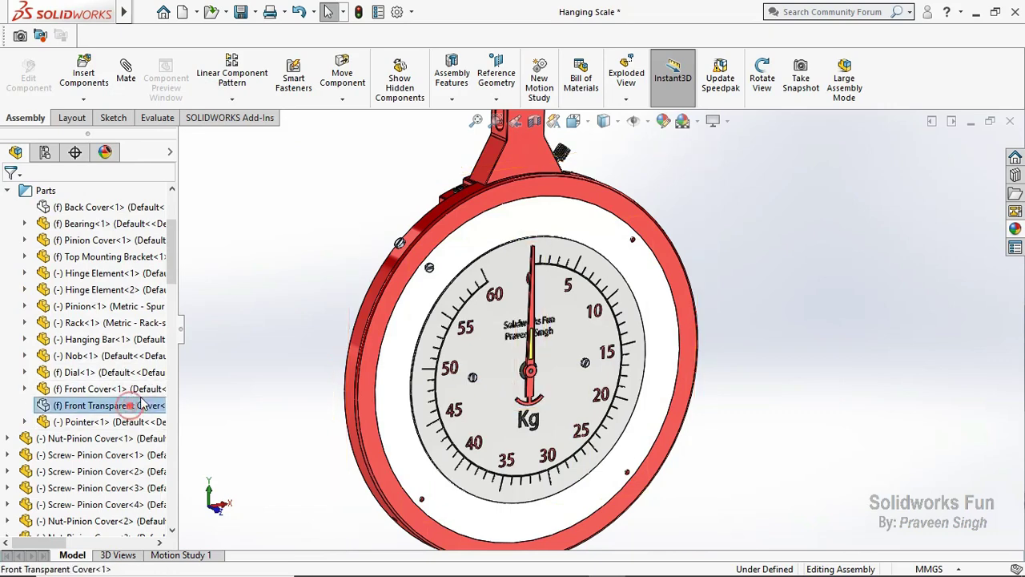
pyautogui.rightClick(142, 405)
pyautogui.click(232, 109)
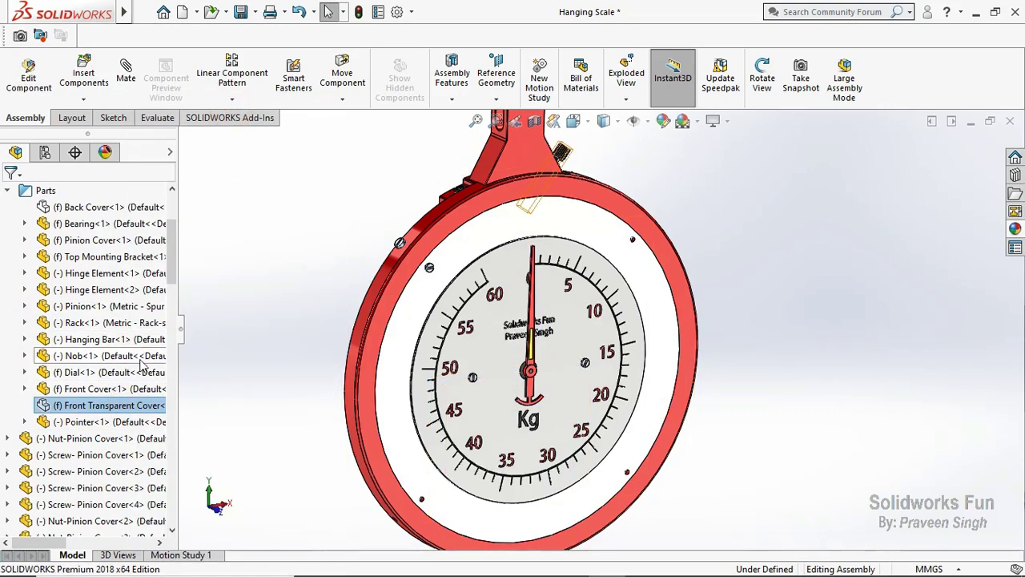
pyautogui.rightClick(142, 408)
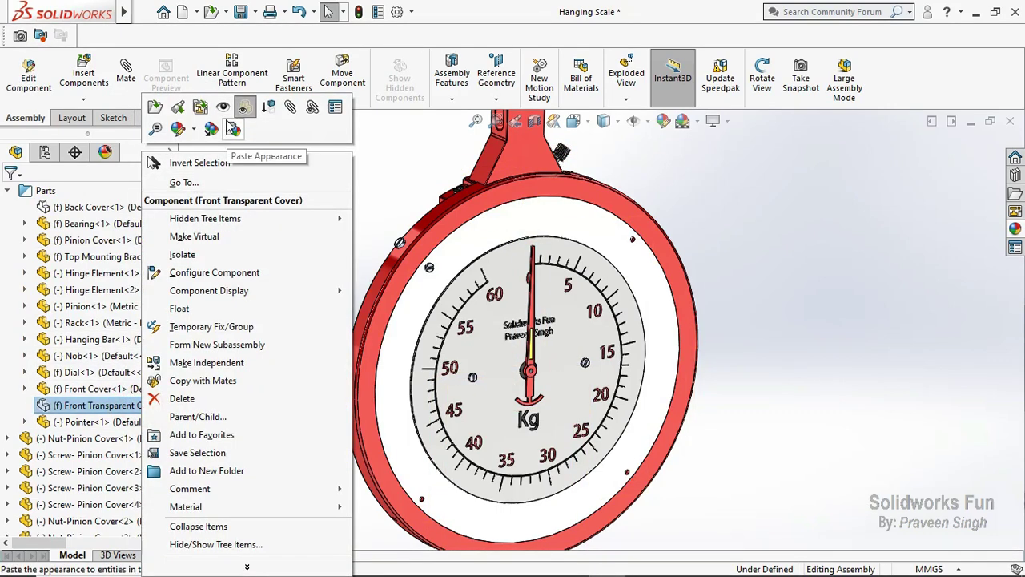
pyautogui.click(269, 108)
pyautogui.click(259, 200)
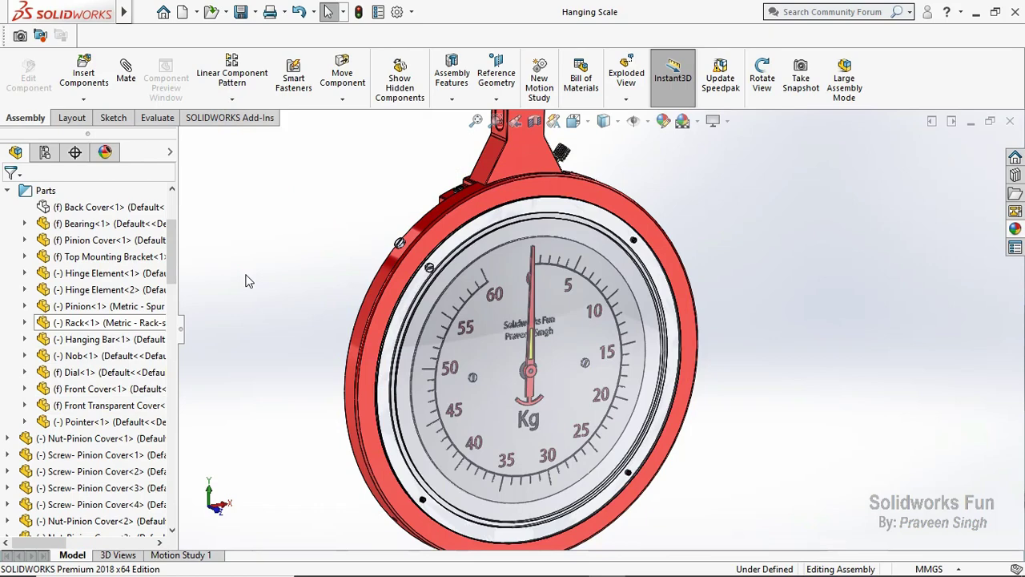
# Hide the Front Cover, Dial and Front Transparent Cover
pyautogui.scroll(3, 4, 331)
pyautogui.click(7, 290)
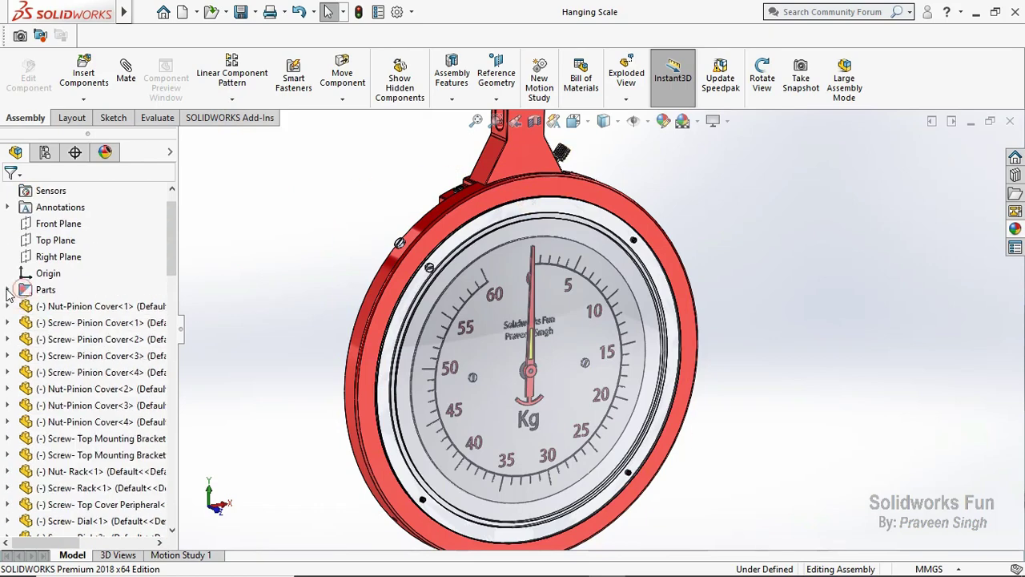
pyautogui.scroll(-1, 152, 268)
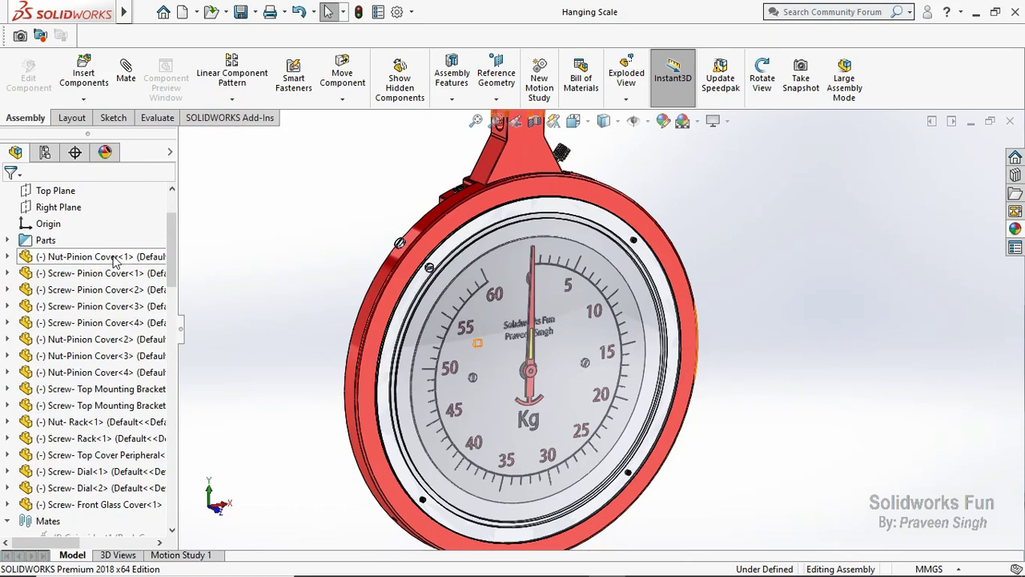
pyautogui.click(114, 259)
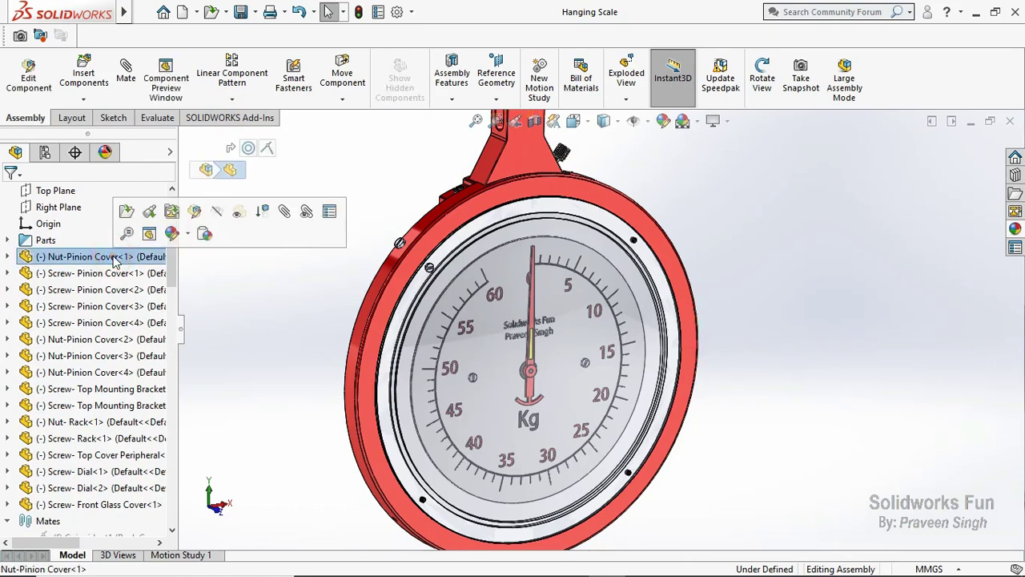
pyautogui.click(241, 290)
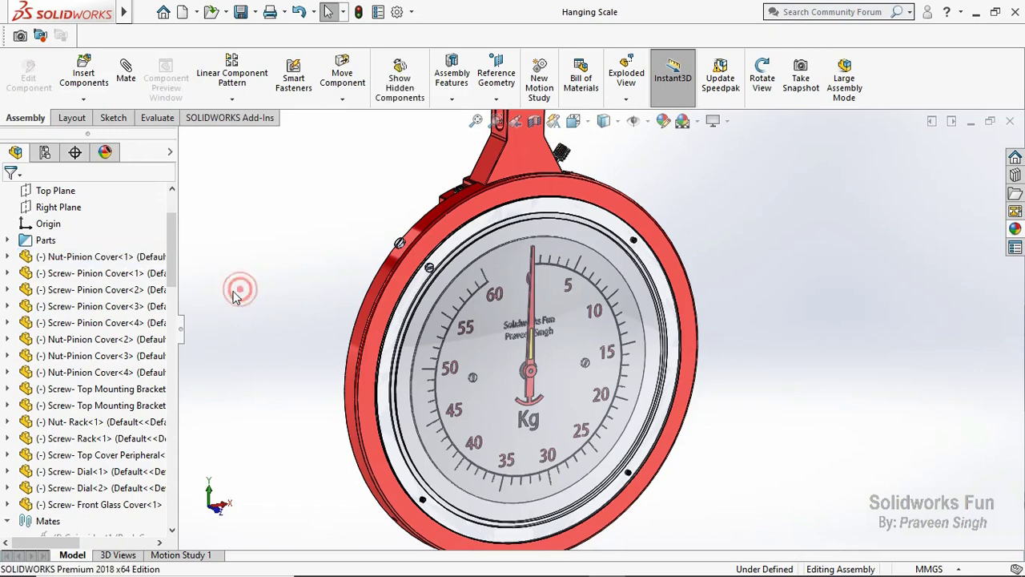
pyautogui.click(6, 241)
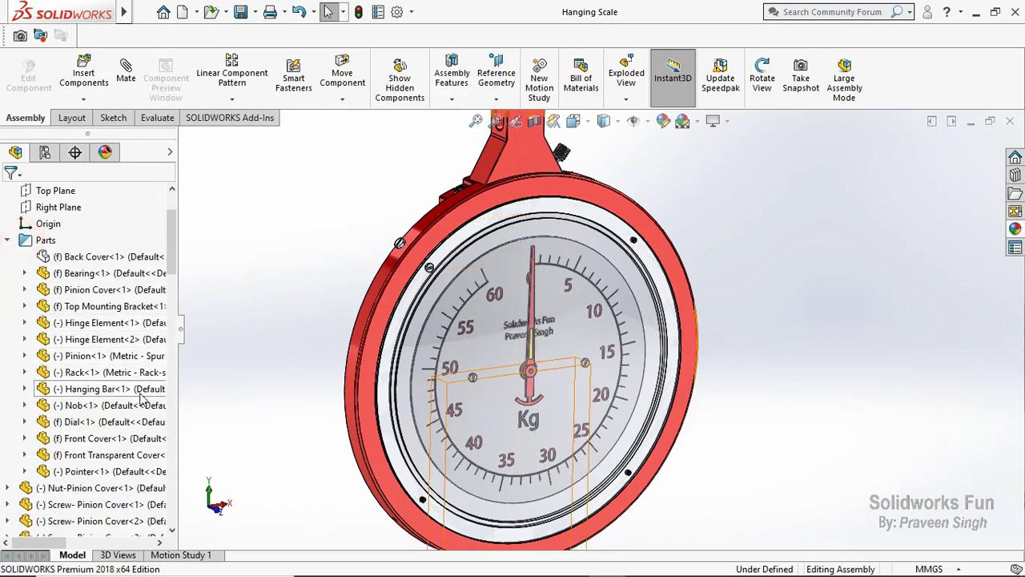
pyautogui.click(112, 443)
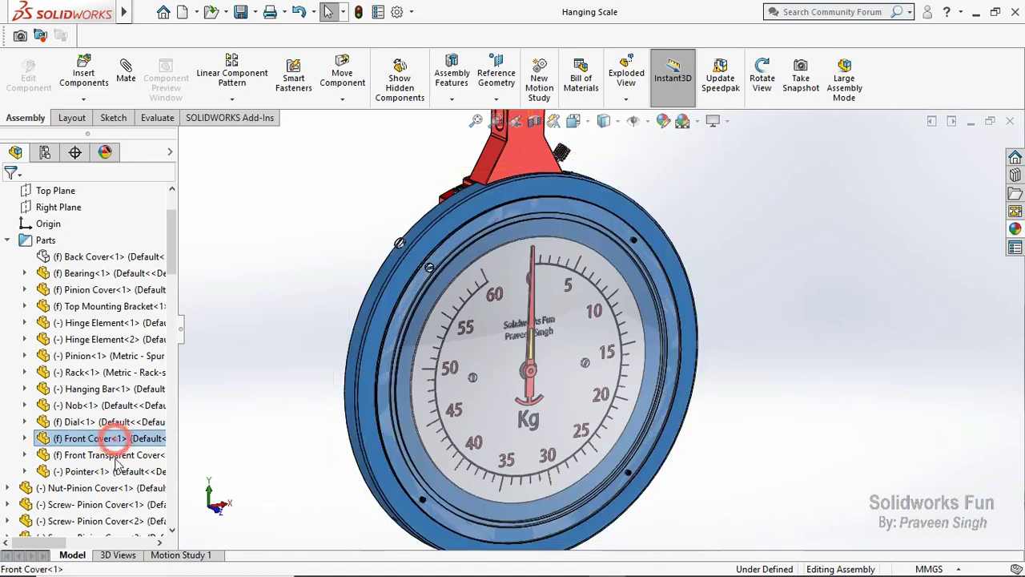
pyautogui.keyDown('ctrl'); pyautogui.click(111, 455); pyautogui.keyUp('ctrl')
pyautogui.keyDown('ctrl'); pyautogui.click(85, 422); pyautogui.keyUp('ctrl')
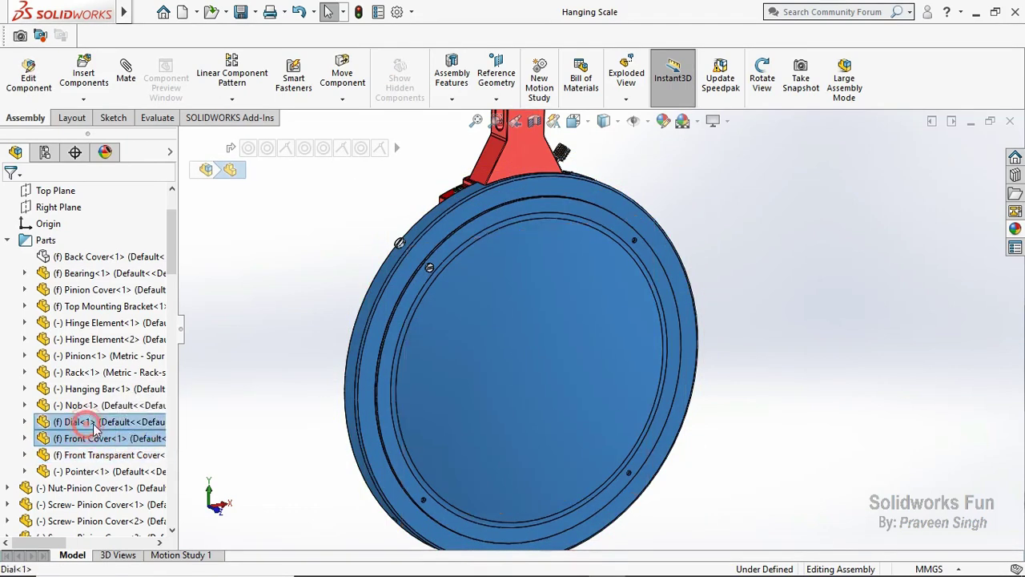
pyautogui.click(164, 383)
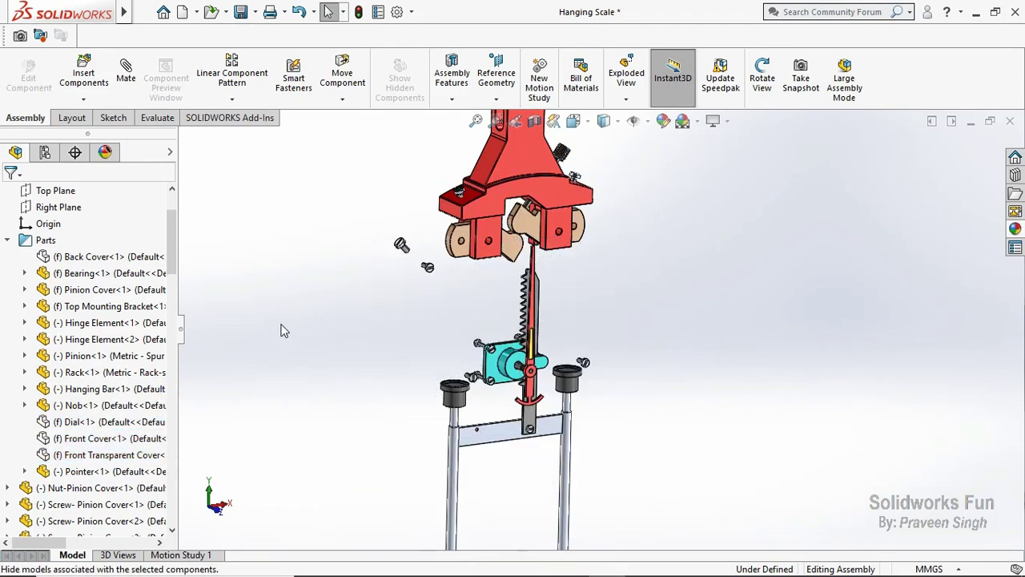
pyautogui.click(280, 325)
# Select all four Pinion Cover screws and their four nuts
pyautogui.scroll(-6, 88, 360)
pyautogui.scroll(3, 2, 372)
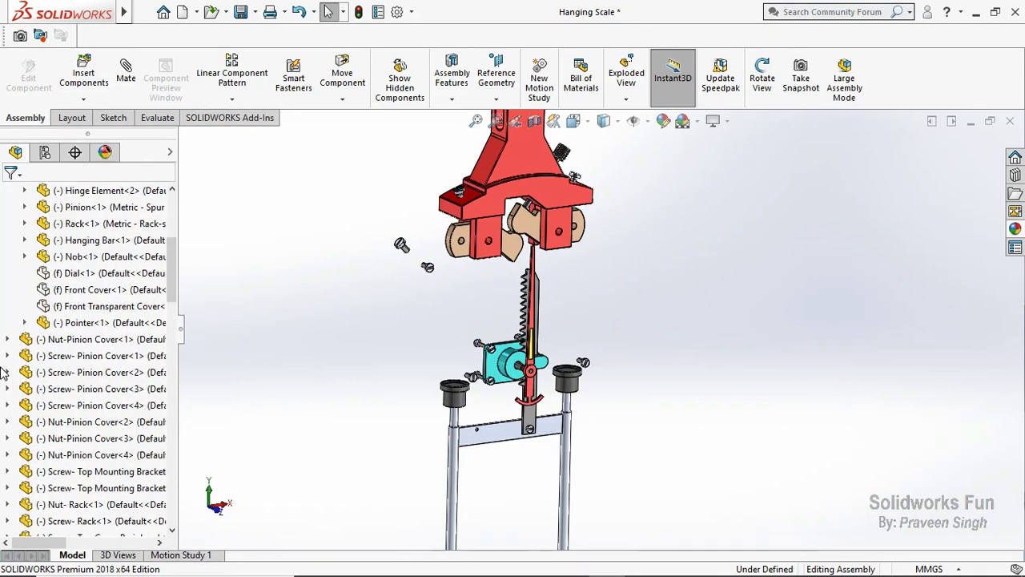
pyautogui.click(84, 340)
pyautogui.keyDown('ctrl'); pyautogui.click(76, 355); pyautogui.keyUp('ctrl')
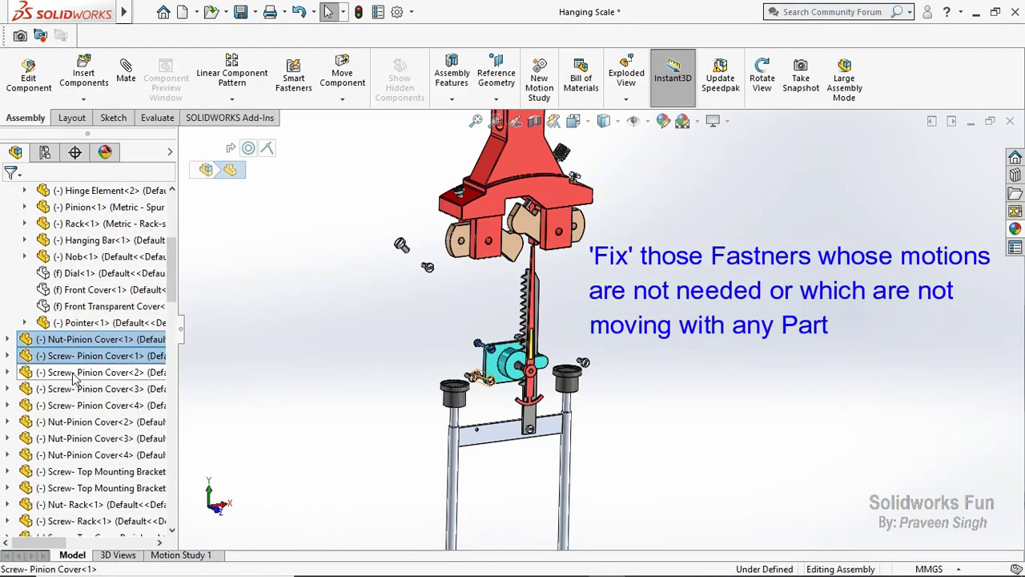
pyautogui.keyDown('ctrl'); pyautogui.click(74, 372); pyautogui.keyUp('ctrl')
pyautogui.keyDown('ctrl'); pyautogui.click(74, 389); pyautogui.keyUp('ctrl')
pyautogui.keyDown('ctrl'); pyautogui.click(84, 422); pyautogui.keyUp('ctrl')
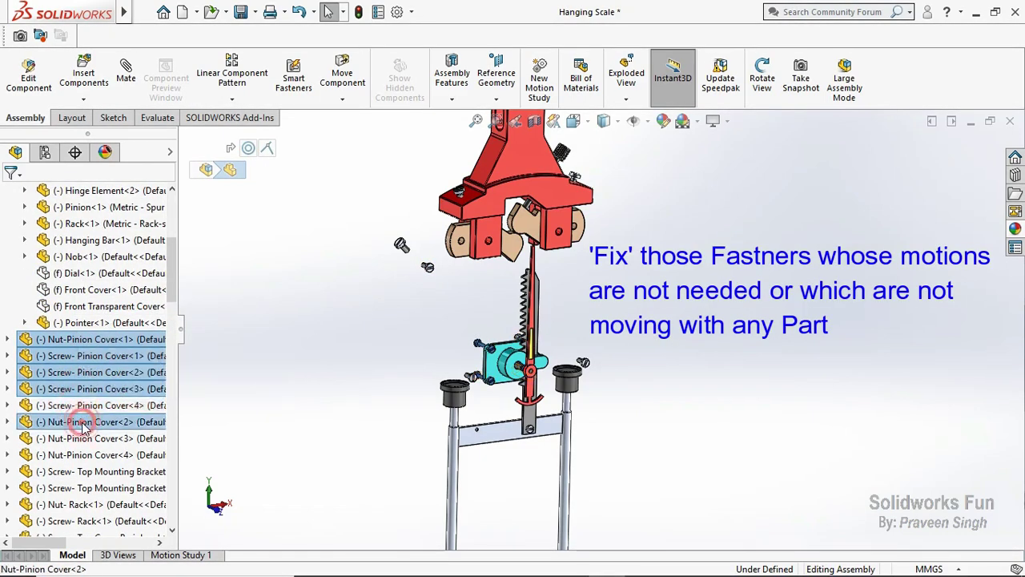
pyautogui.keyDown('shift'); pyautogui.click(84, 422); pyautogui.keyUp('shift')
pyautogui.keyDown('ctrl'); pyautogui.click(94, 438); pyautogui.keyUp('ctrl')
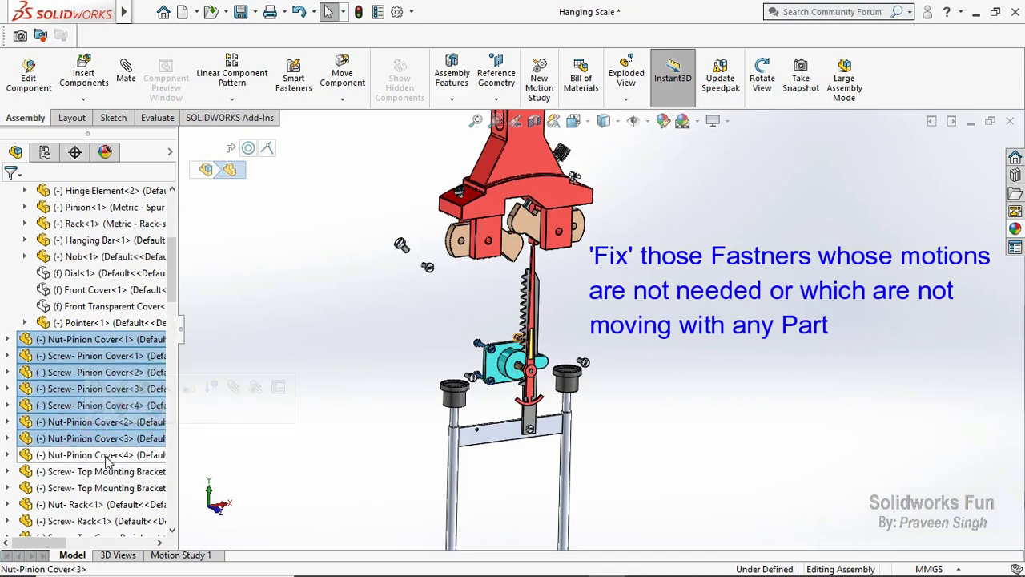
pyautogui.keyDown('ctrl'); pyautogui.click(106, 455); pyautogui.keyUp('ctrl')
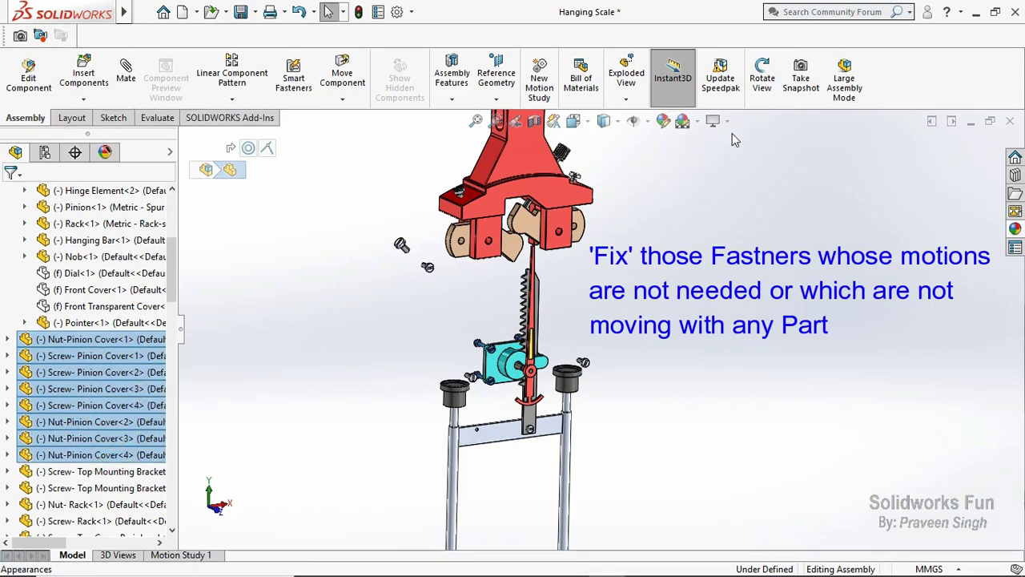
# Fix the selected Pinion Cover screws and nuts in place
pyautogui.click(762, 80)
pyautogui.moveTo(553, 272); pyautogui.dragTo(532, 277)
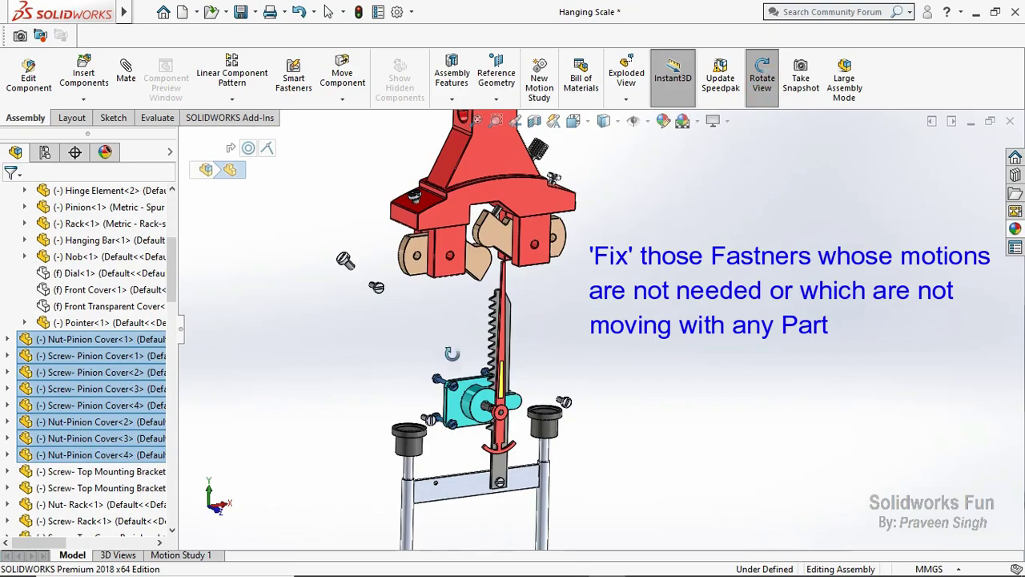
pyautogui.moveTo(461, 381)
pyautogui.mouseDown()
pyautogui.moveTo(389, 405)
pyautogui.moveTo(585, 312)
pyautogui.moveTo(484, 405)
pyautogui.mouseUp()
pyautogui.scroll(-5, 584, 312)
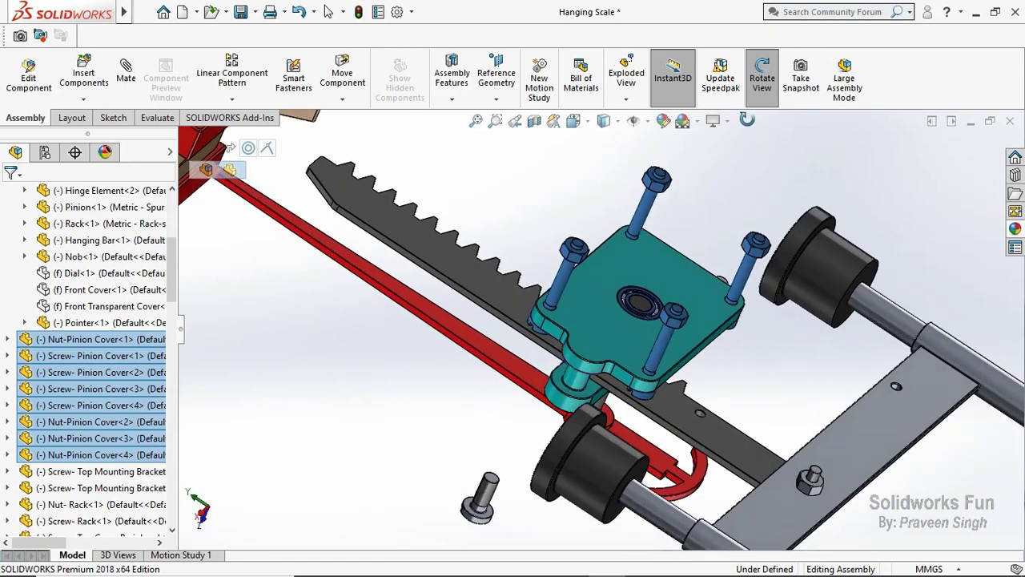
pyautogui.click(763, 100)
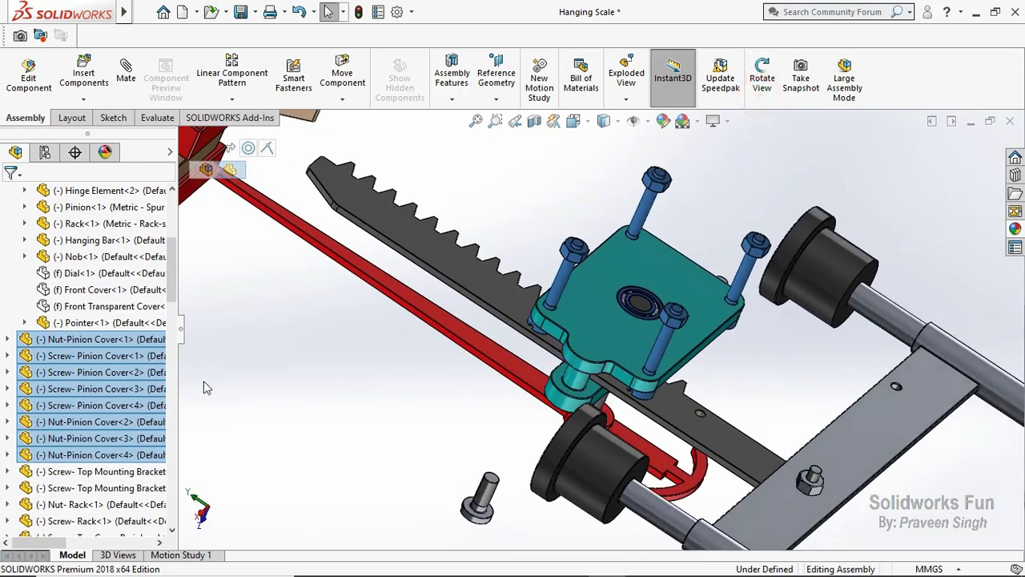
pyautogui.rightClick(152, 456)
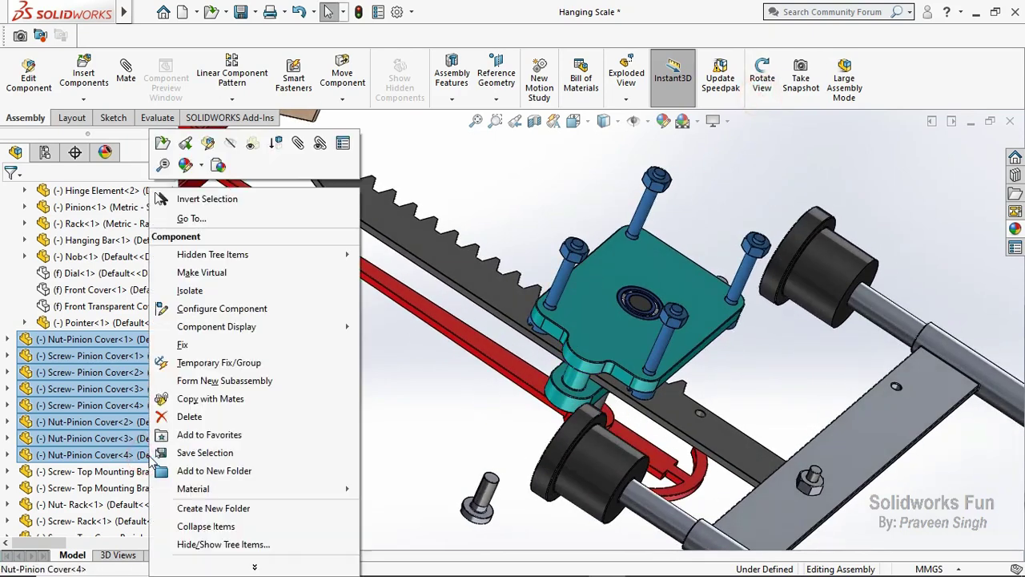
pyautogui.click(250, 344)
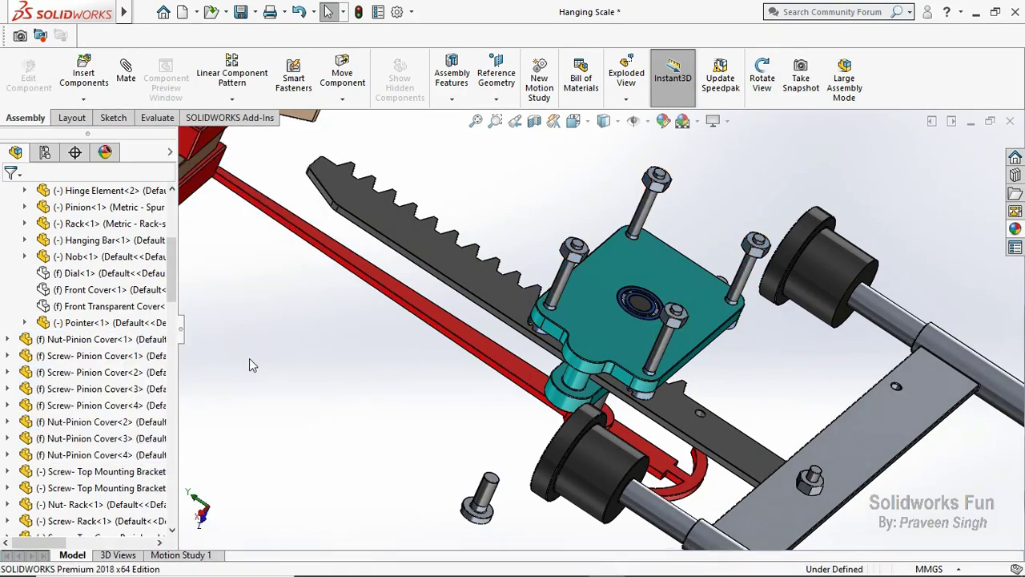
# Show the Back Cover again and orbit to view the front mechanism
pyautogui.press('f')
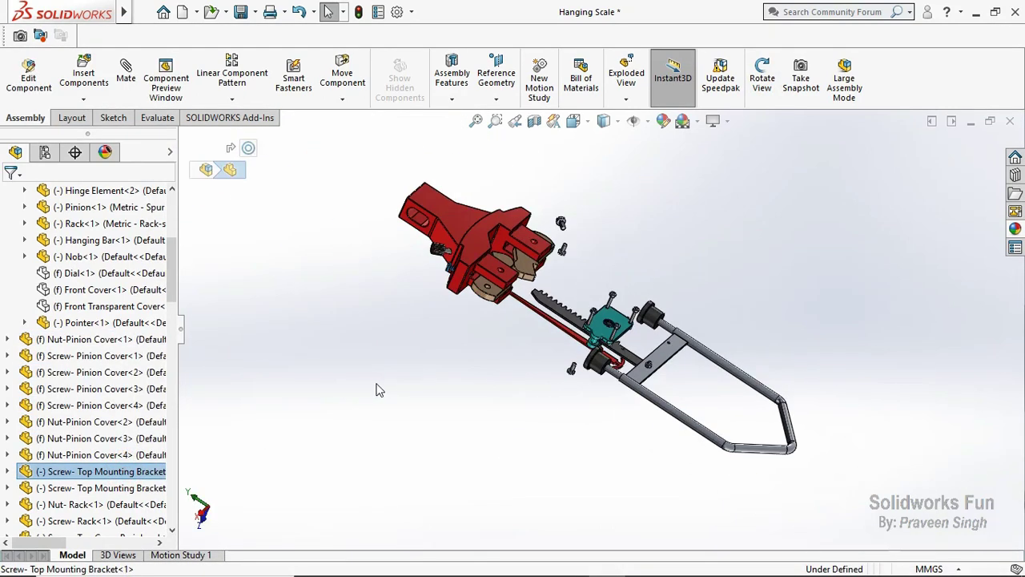
pyautogui.click(371, 382)
pyautogui.scroll(4, 48, 409)
pyautogui.rightClick(112, 308)
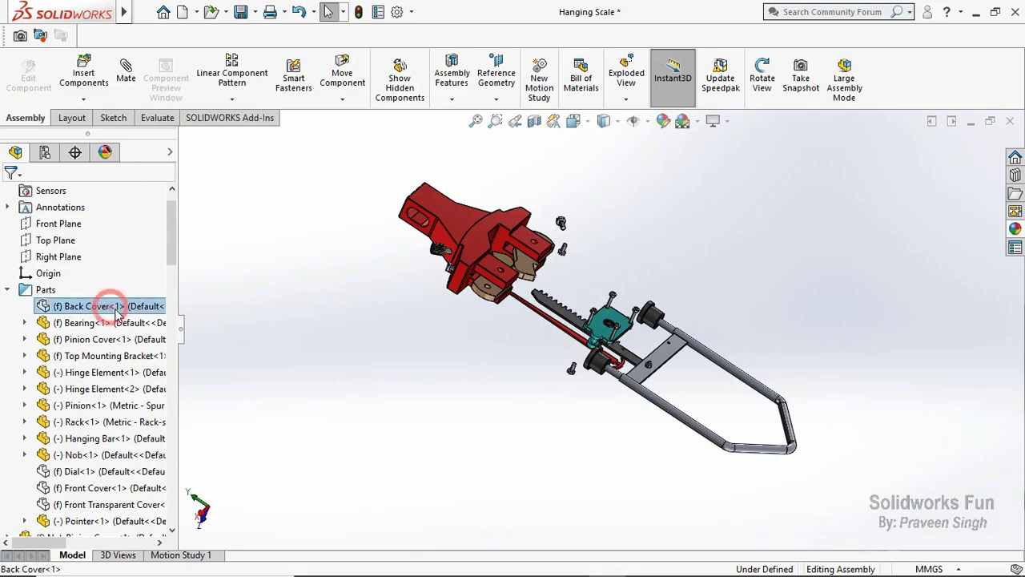
pyautogui.click(197, 116)
pyautogui.click(301, 253)
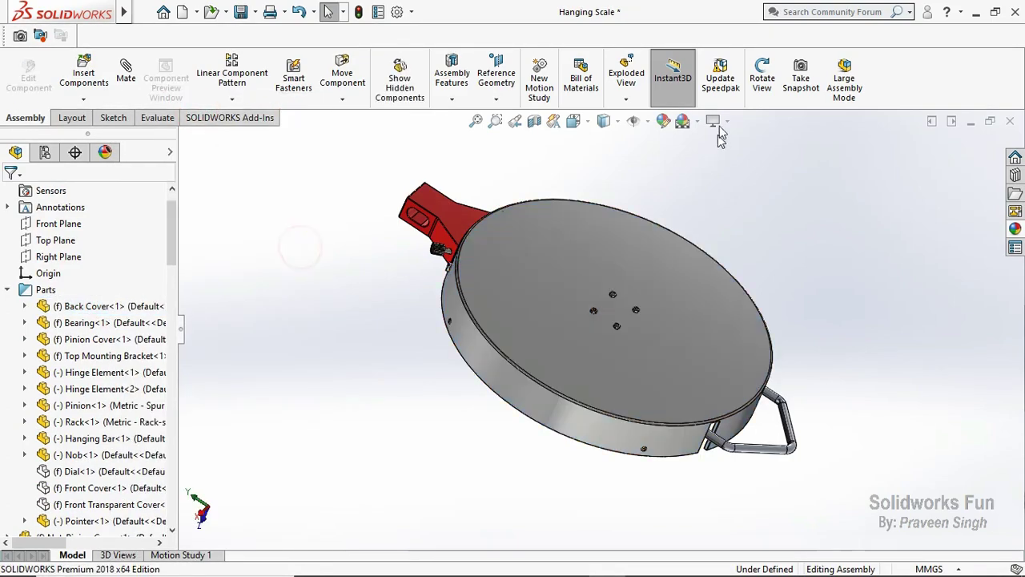
pyautogui.click(763, 78)
pyautogui.moveTo(720, 240)
pyautogui.mouseDown()
pyautogui.moveTo(632, 328)
pyautogui.moveTo(665, 320)
pyautogui.mouseUp()
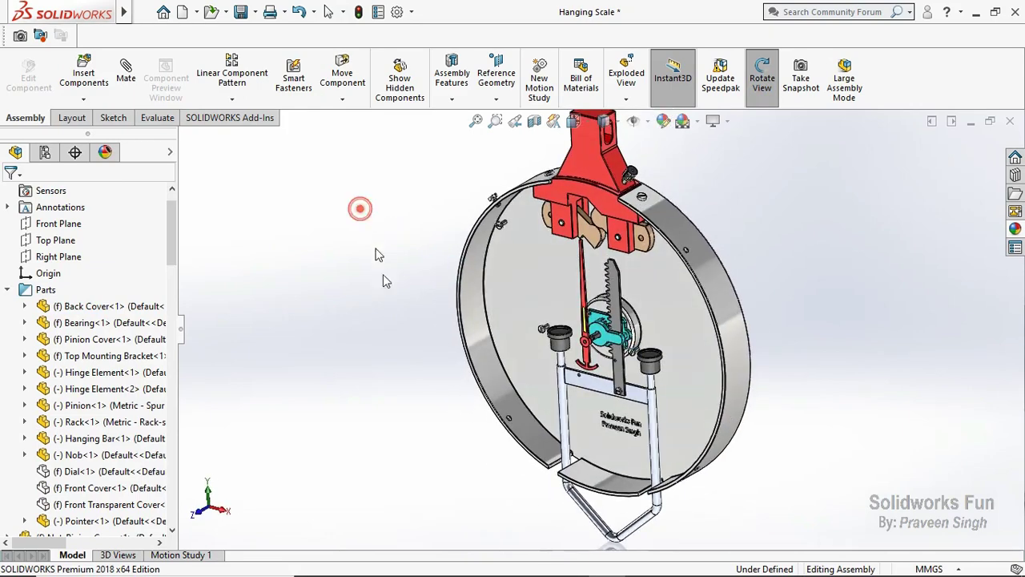
pyautogui.rightClick(360, 210)
pyautogui.click(389, 293)
# Fix both Screw-Top Mounting Bracket components in place
pyautogui.scroll(-5, 7, 425)
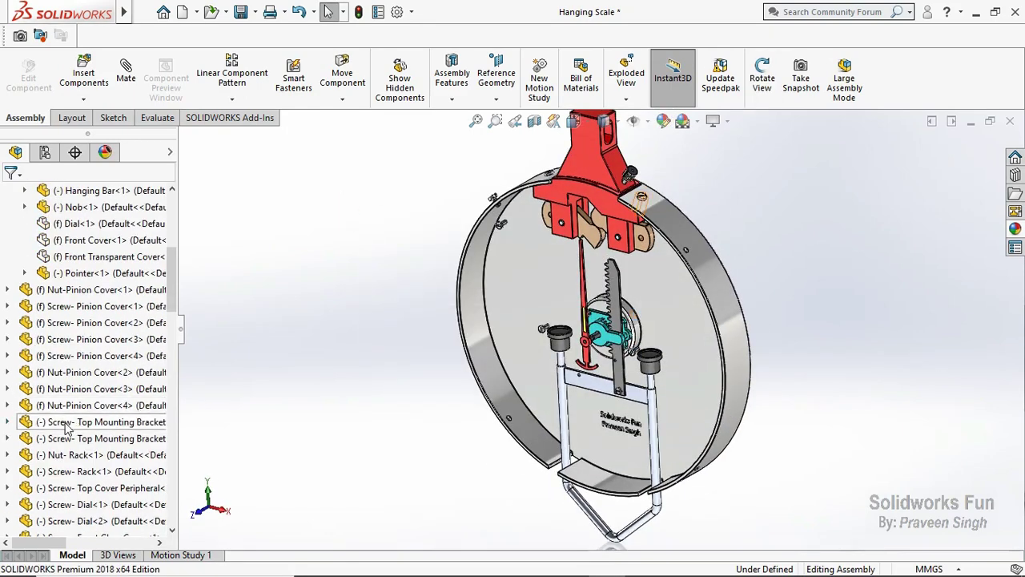
pyautogui.click(66, 422)
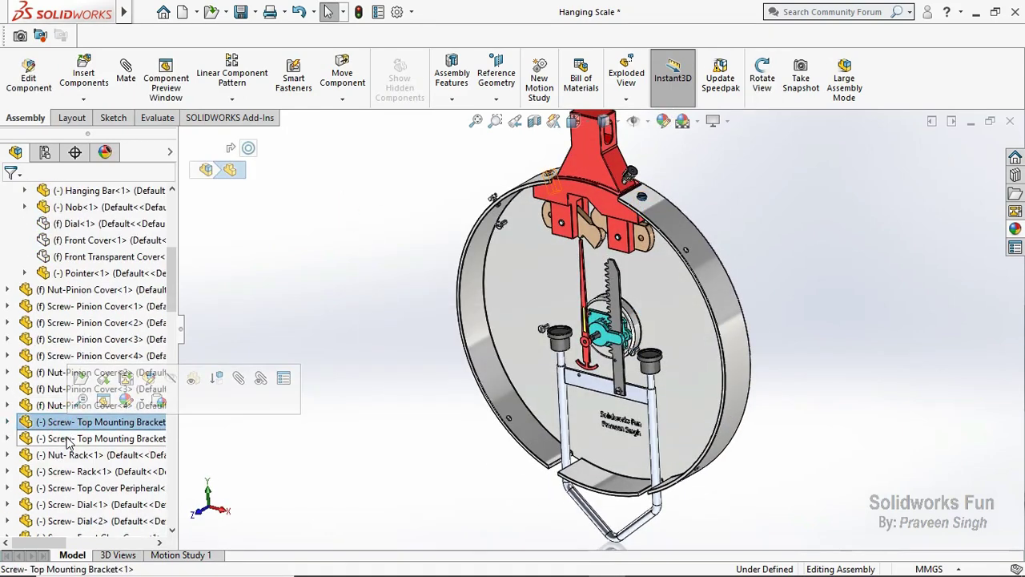
pyautogui.keyDown('ctrl'); pyautogui.click(68, 439); pyautogui.keyUp('ctrl')
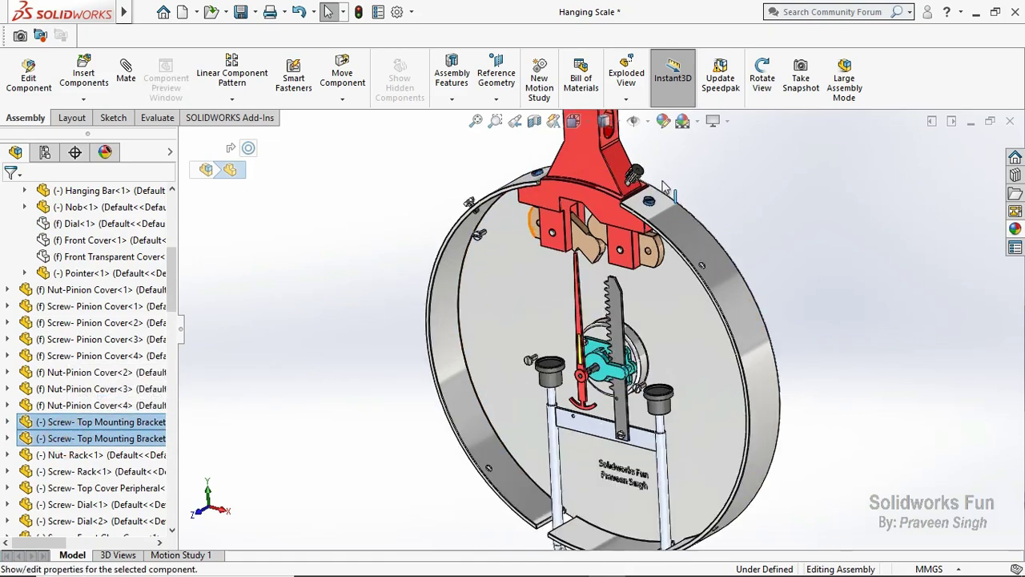
pyautogui.scroll(-5, 609, 161)
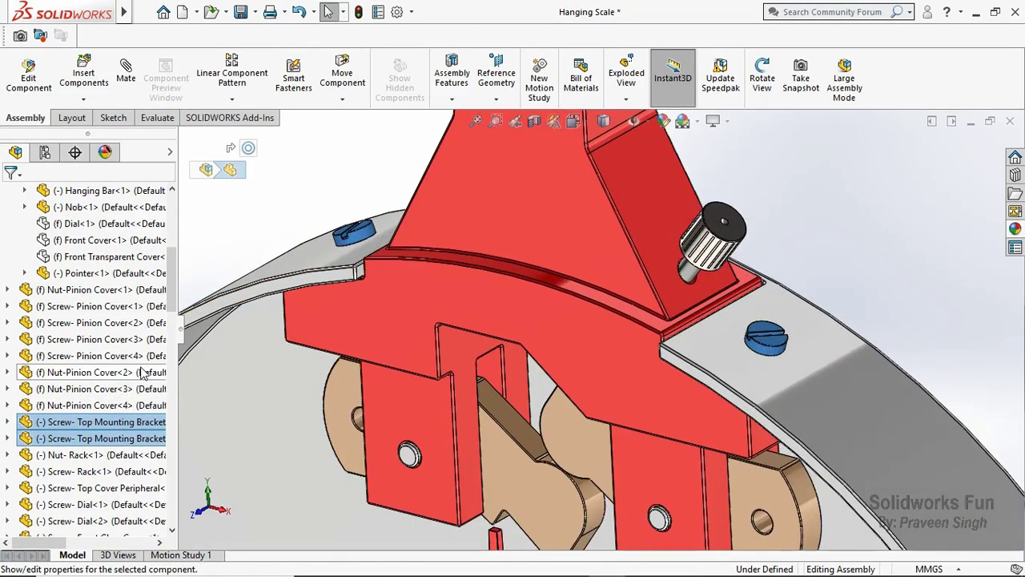
pyautogui.rightClick(80, 446)
pyautogui.click(136, 325)
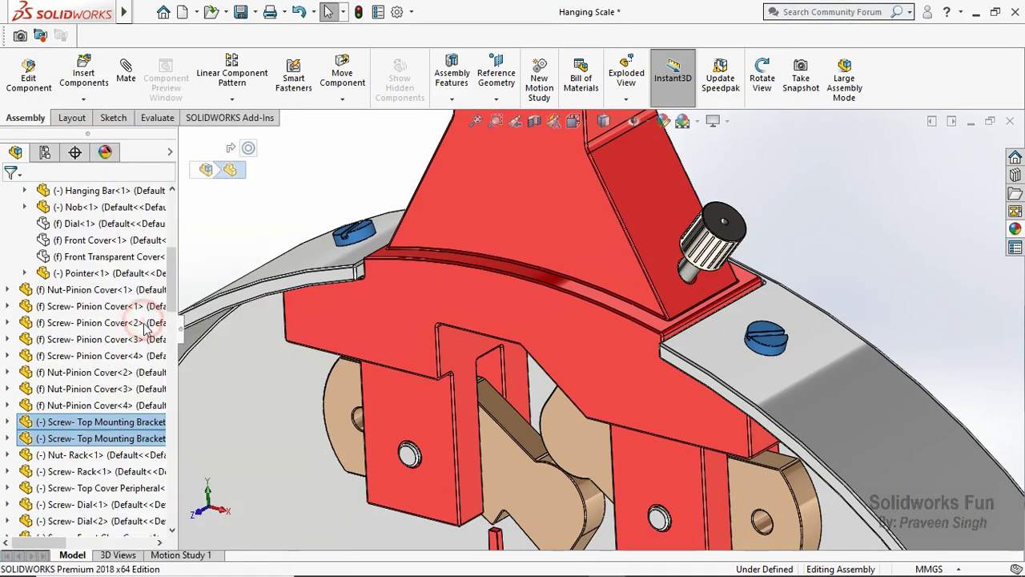
pyautogui.scroll(-1, 3, 454)
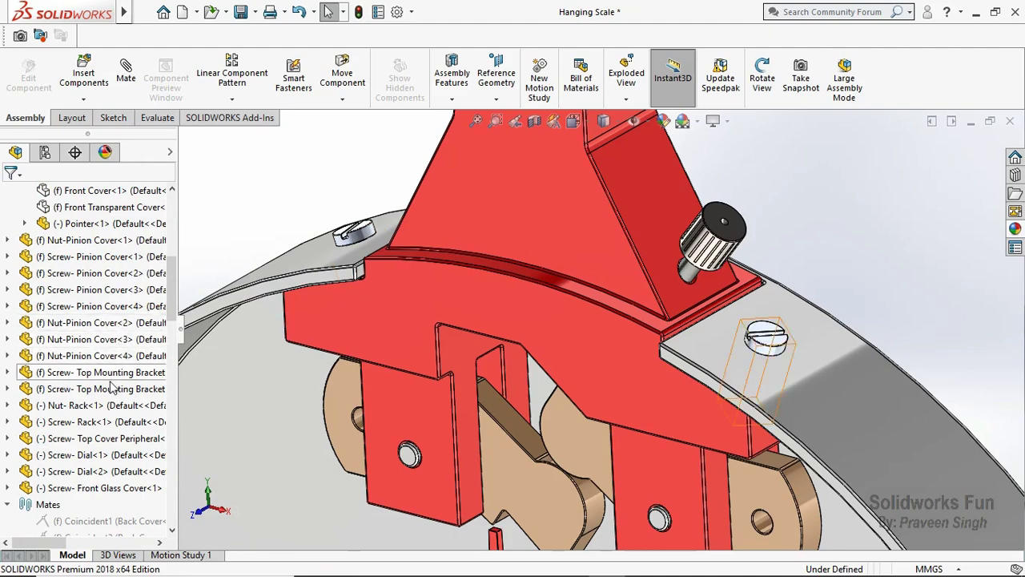
pyautogui.click(112, 405)
pyautogui.scroll(3, 490, 413)
# Select the Rack nut and screw and bring up their actions menu
pyautogui.scroll(2, 464, 397)
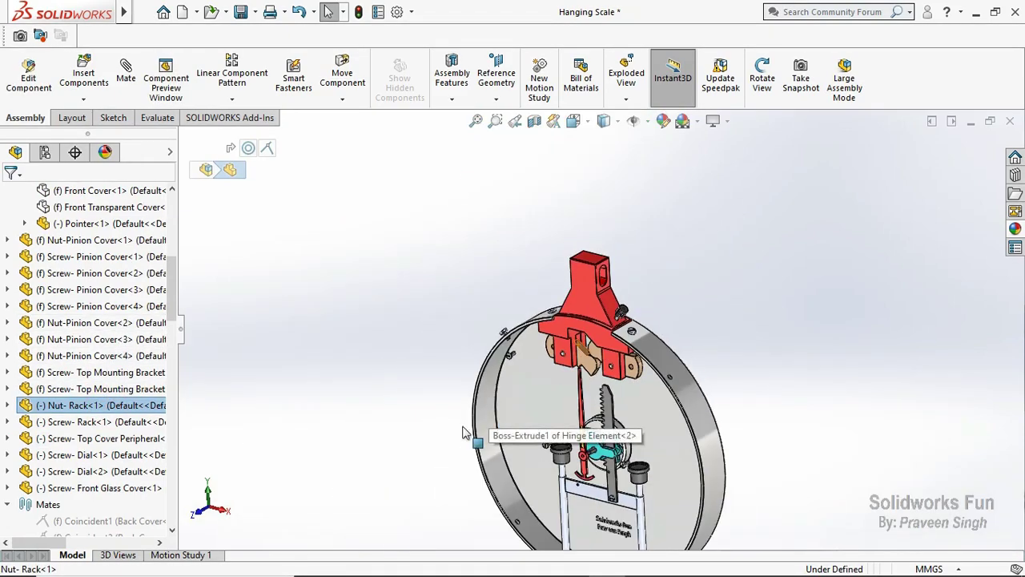
pyautogui.scroll(-4, 462, 393)
pyautogui.scroll(-3, 186, 397)
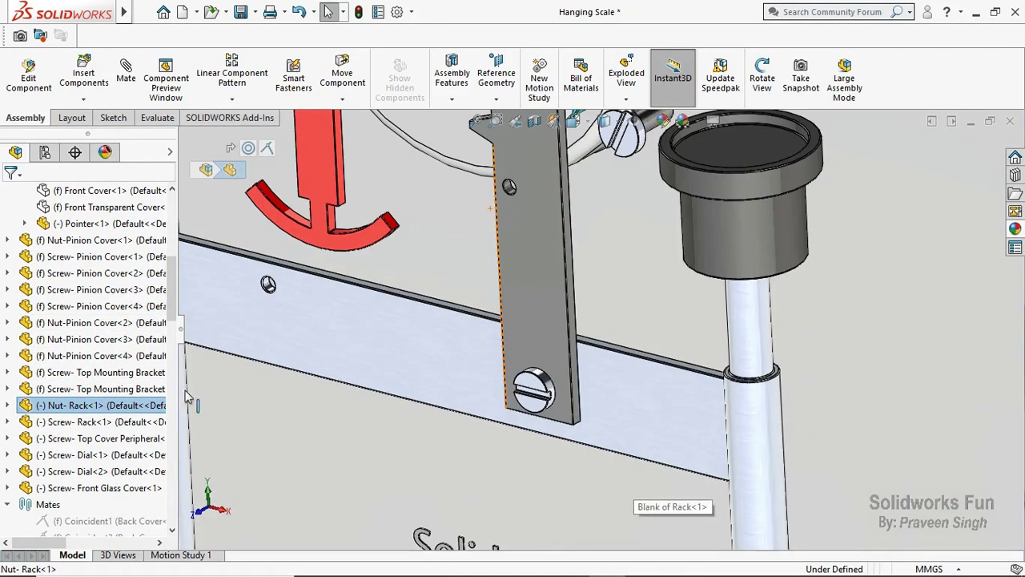
pyautogui.keyDown('ctrl'); pyautogui.click(104, 422); pyautogui.keyUp('ctrl')
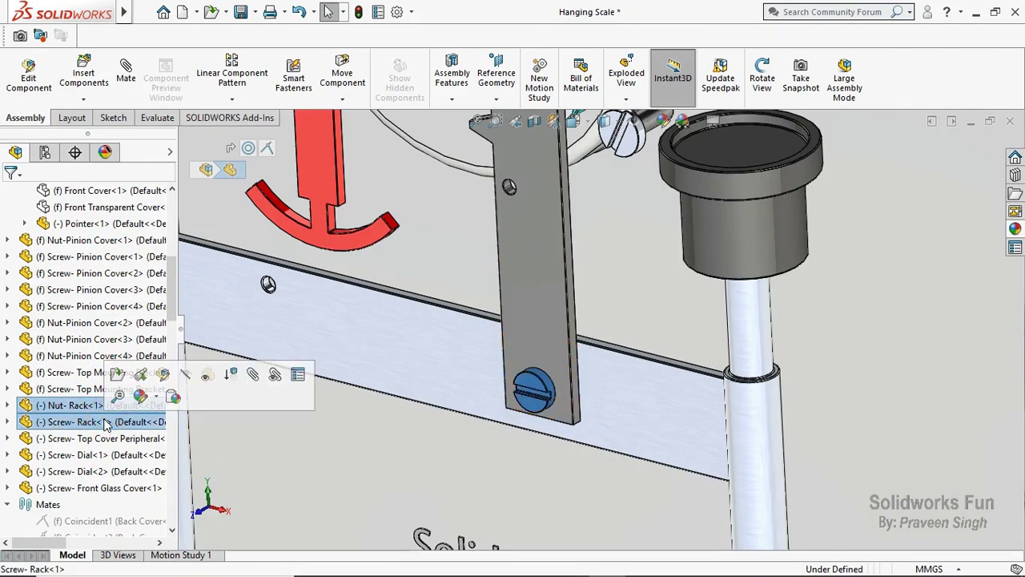
pyautogui.rightClick(105, 423)
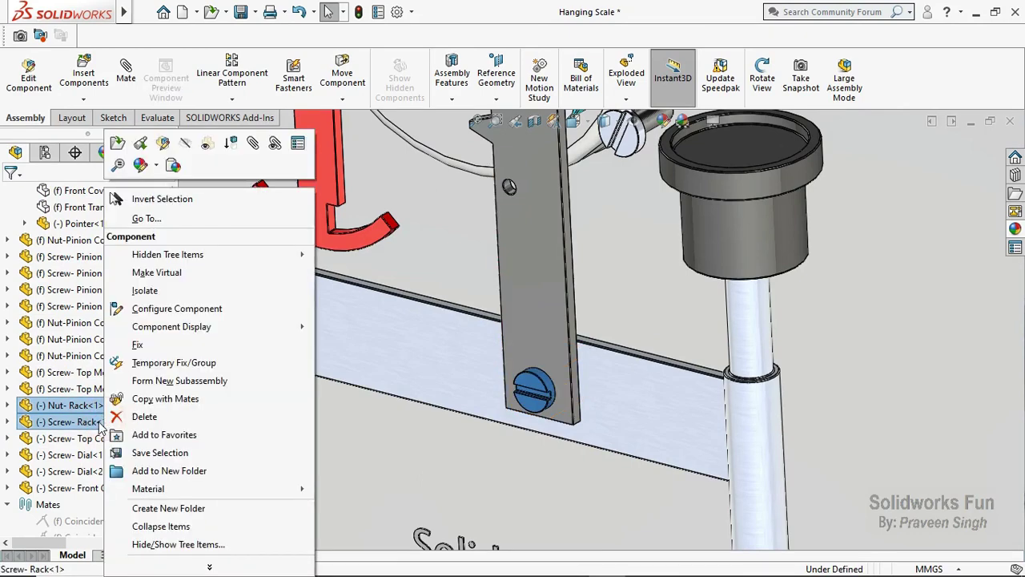
# Fix Screw- Top Cover Peripheral in place and fit the scale in view
pyautogui.click(60, 441)
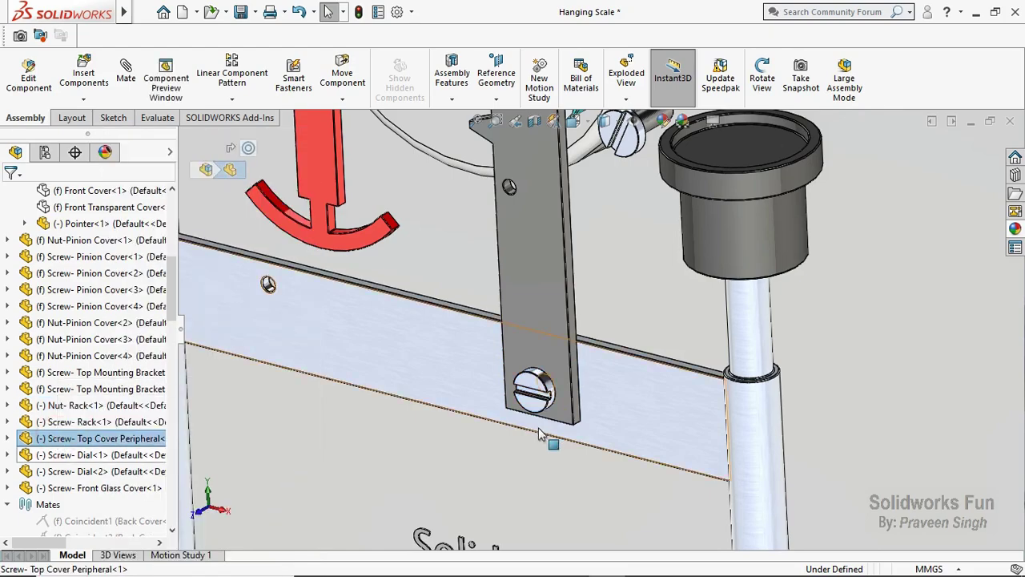
pyautogui.scroll(3, 543, 428)
pyautogui.scroll(2, 543, 432)
pyautogui.scroll(2, 542, 433)
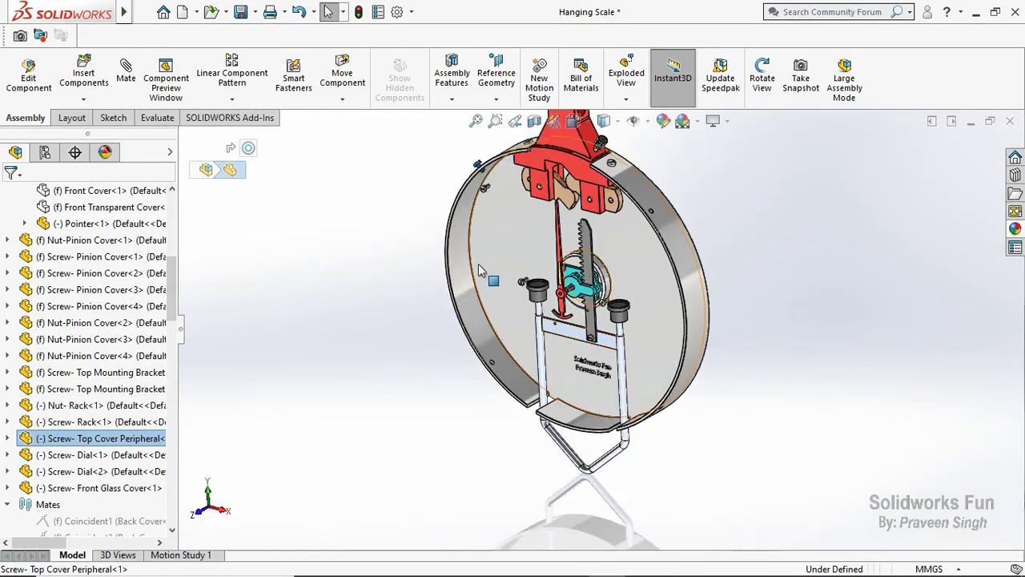
pyautogui.scroll(-5, 500, 165)
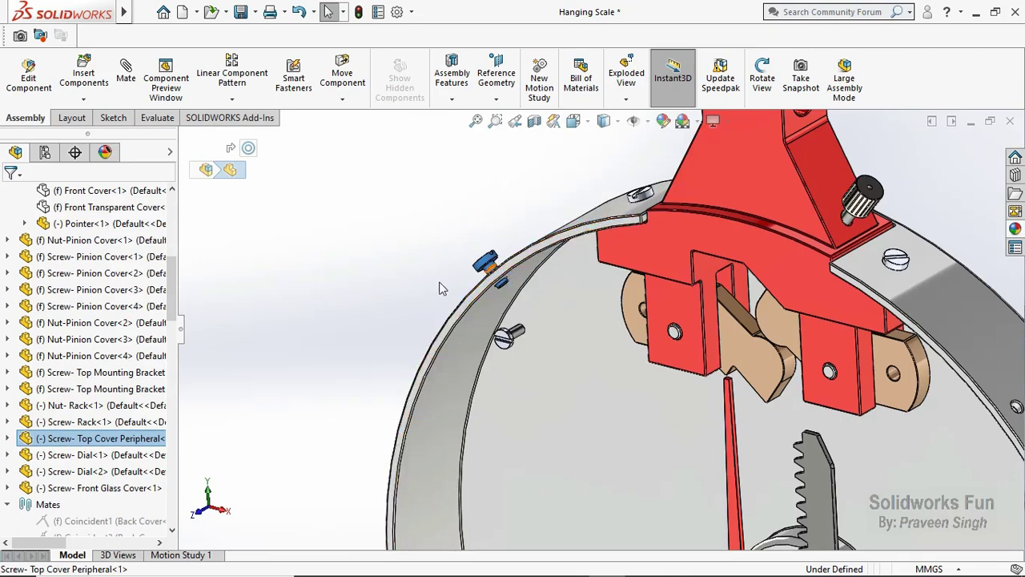
pyautogui.rightClick(126, 446)
pyautogui.click(185, 293)
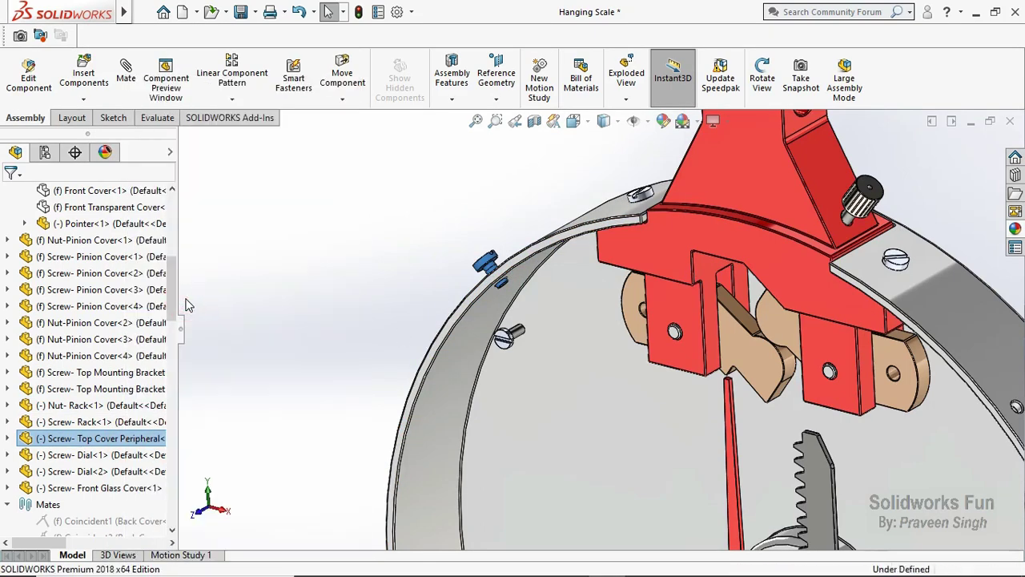
pyautogui.click(133, 459)
pyautogui.press('f')
pyautogui.scroll(5, 76, 434)
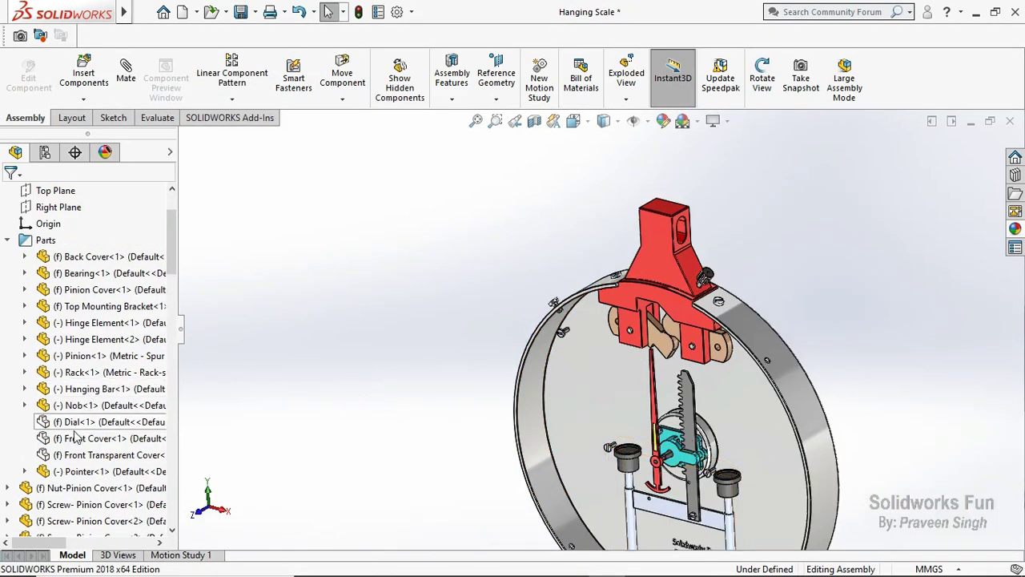
# Show the hidden Dial<1> part again
pyautogui.click(88, 422)
pyautogui.click(174, 384)
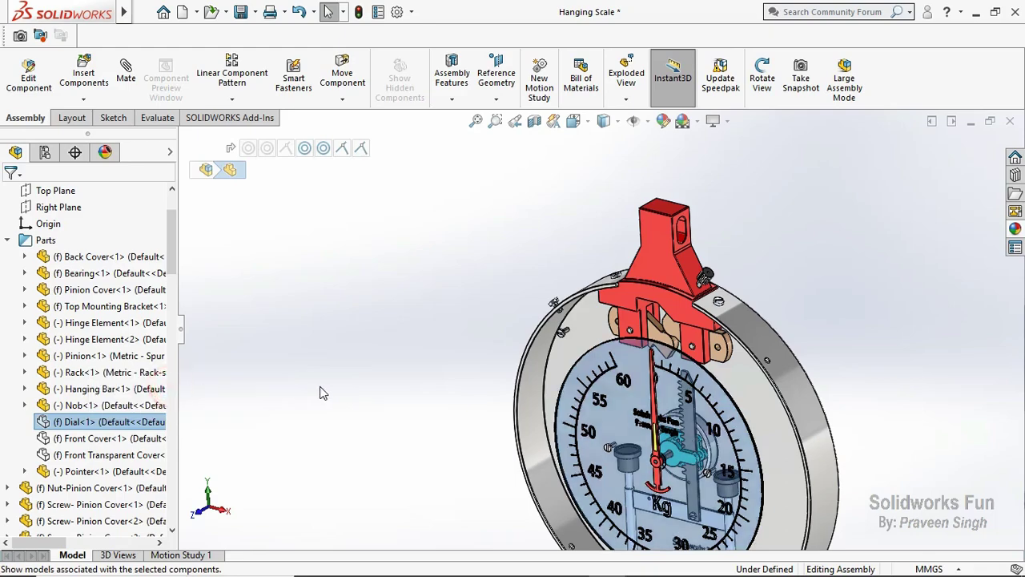
pyautogui.click(320, 387)
pyautogui.scroll(1, 746, 444)
pyautogui.scroll(-5, 727, 427)
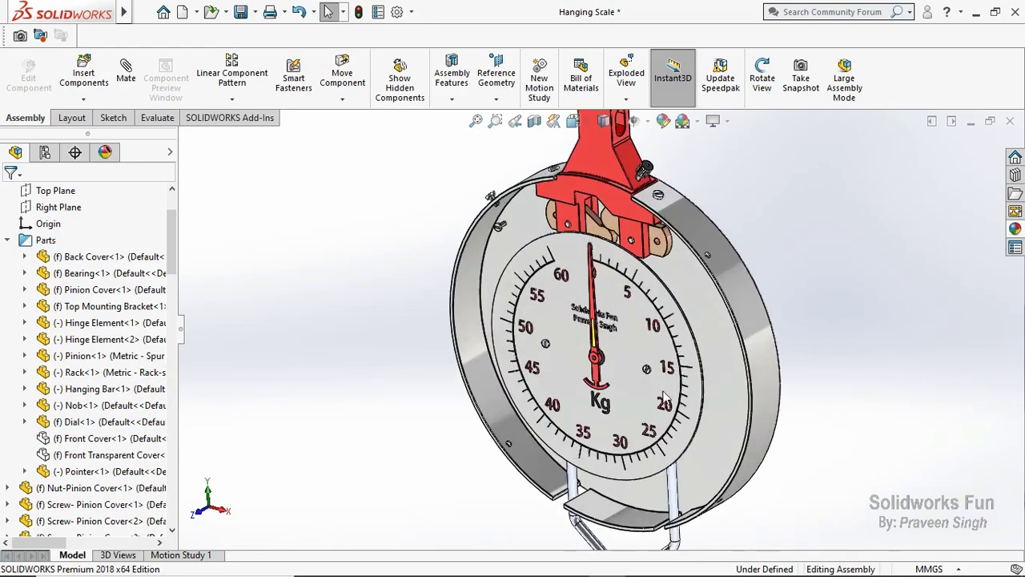
pyautogui.scroll(-6, 158, 447)
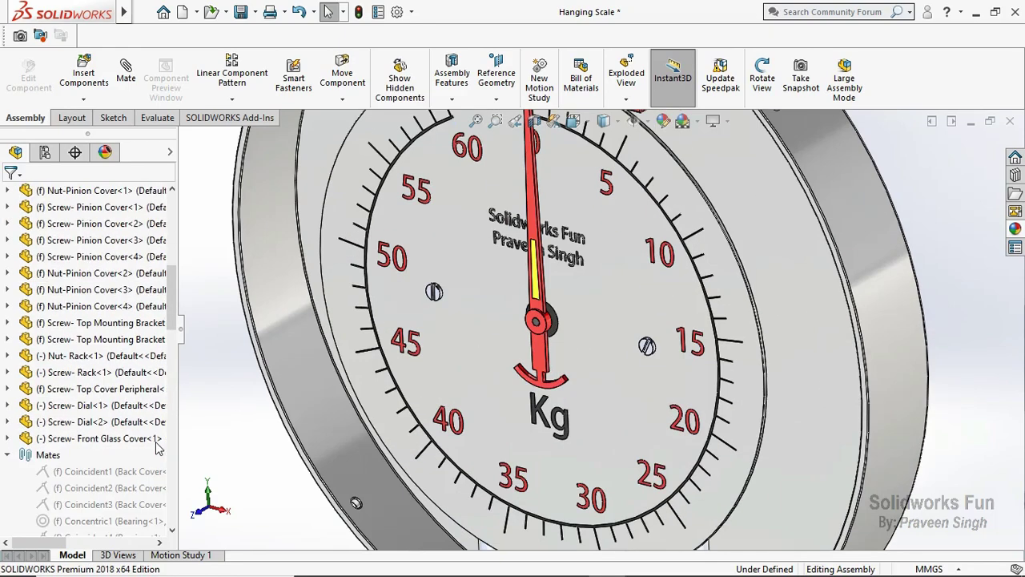
# Fix both dial screws, Screw-Dial<1> and Screw-Dial<2>
pyautogui.click(118, 408)
pyautogui.keyDown('ctrl'); pyautogui.click(120, 421); pyautogui.keyUp('ctrl')
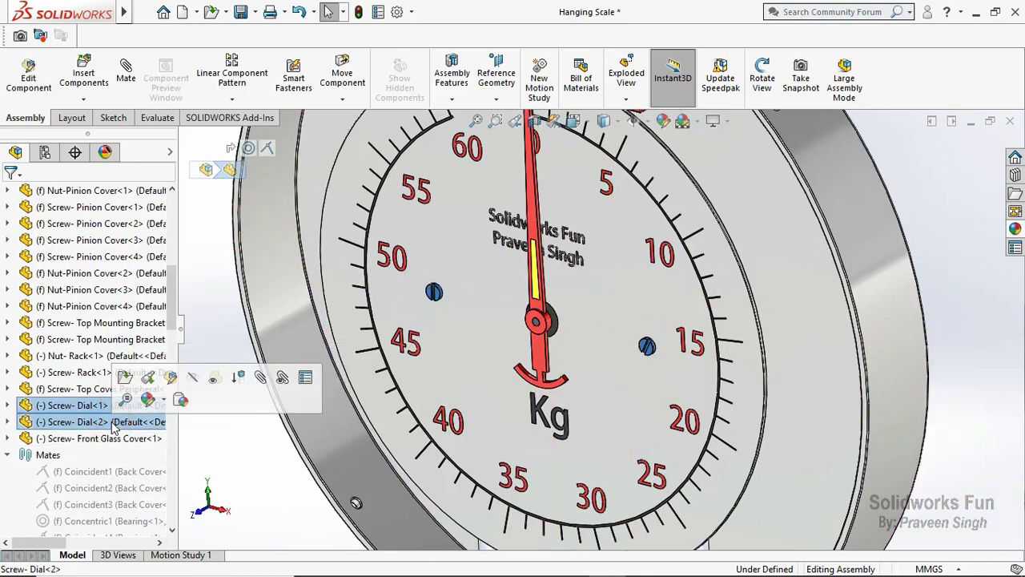
pyautogui.rightClick(129, 407)
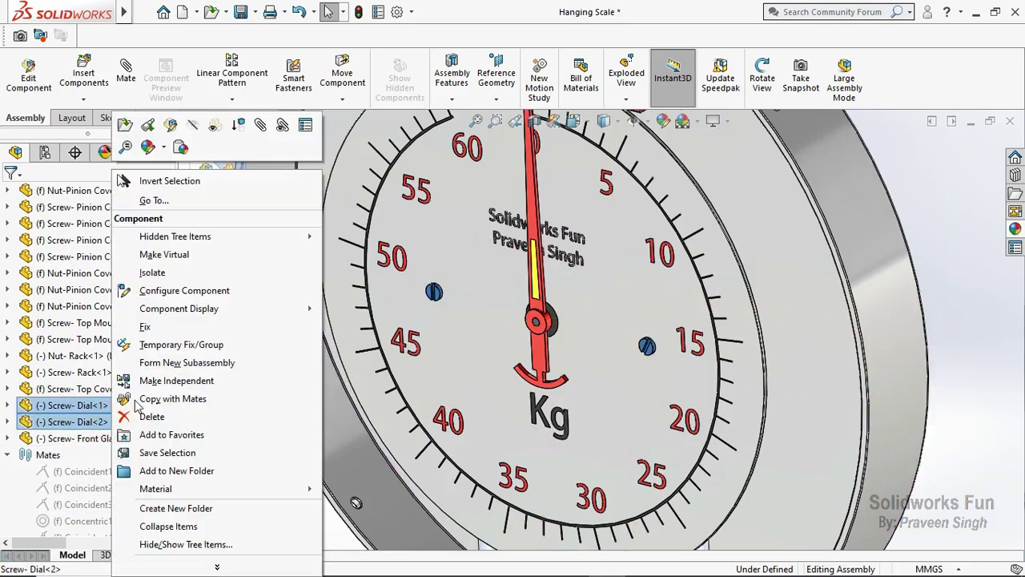
pyautogui.click(209, 329)
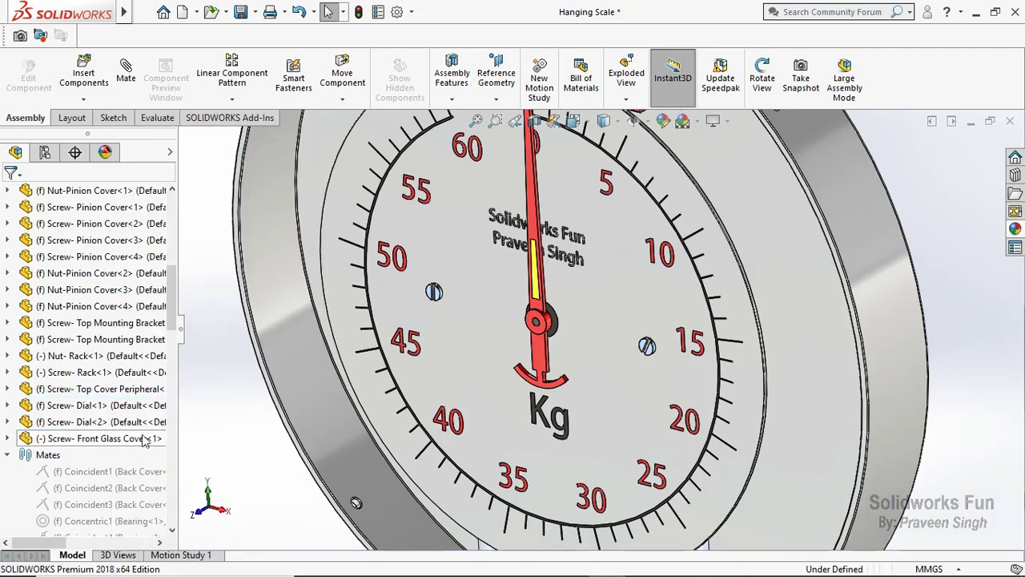
# Make the Front Cover visible again
pyautogui.press('f')
pyautogui.scroll(4, 152, 359)
pyautogui.scroll(1, 128, 385)
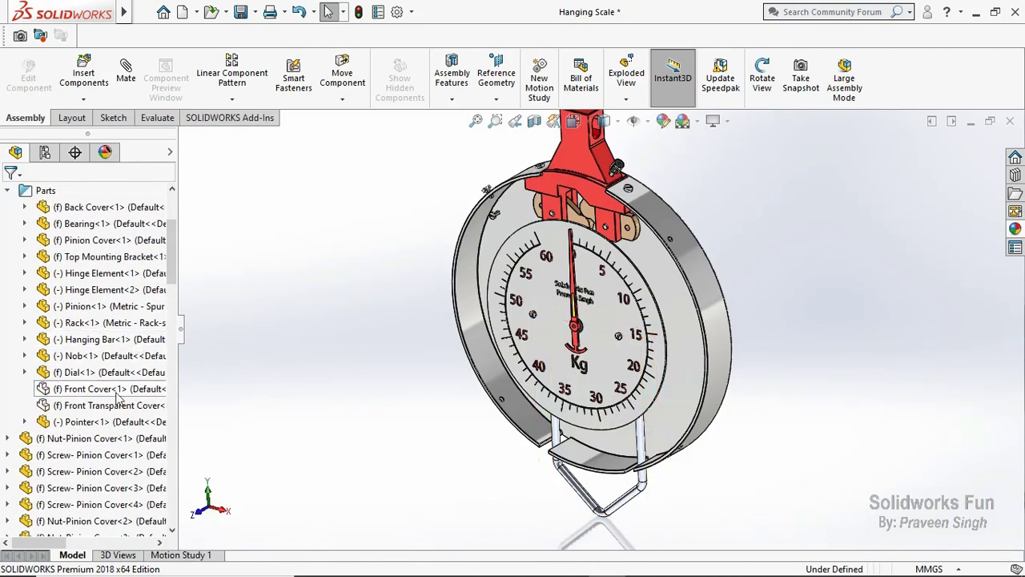
pyautogui.rightClick(119, 390)
pyautogui.press('Escape')
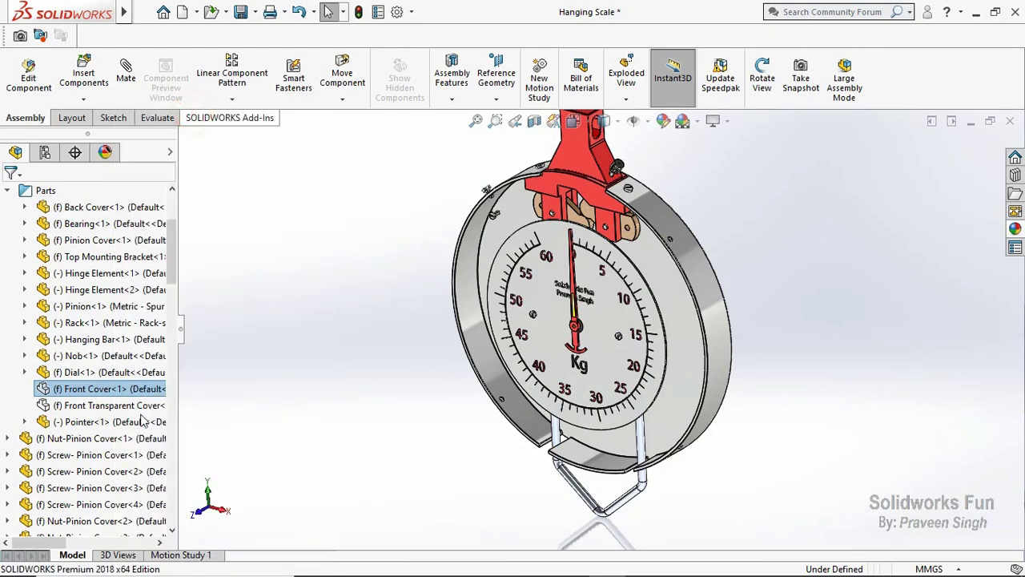
pyautogui.rightClick(112, 405)
pyautogui.click(206, 112)
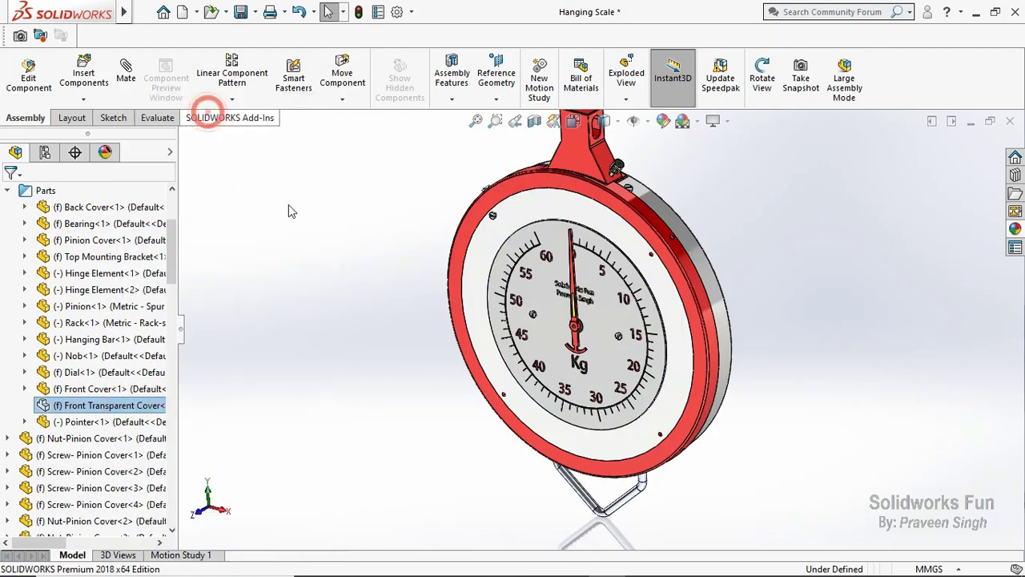
# Fix the Screw- Front Glass Cover component in place
pyautogui.scroll(-3, 418, 222)
pyautogui.scroll(-2, 521, 160)
pyautogui.scroll(-5, 151, 394)
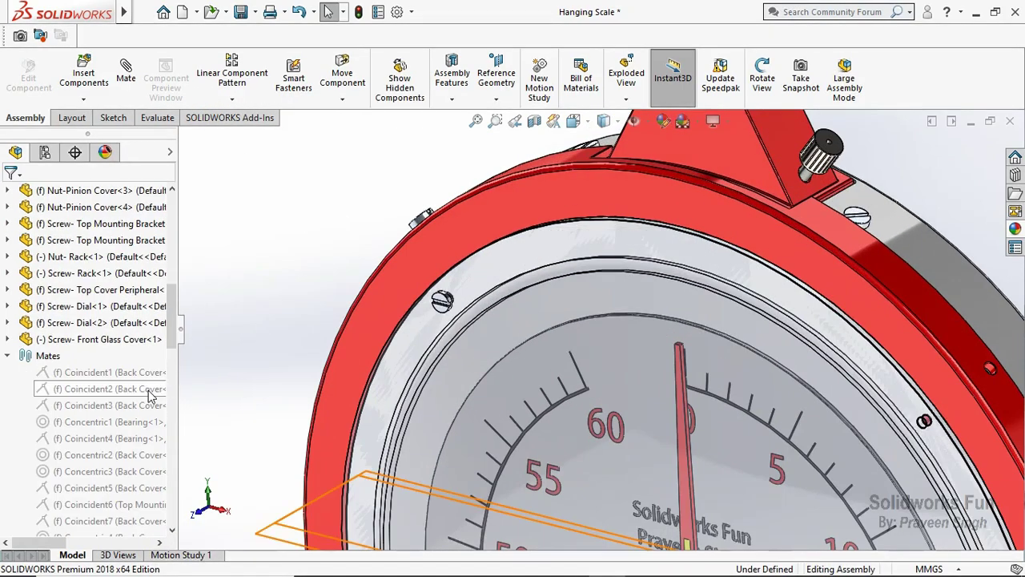
pyautogui.rightClick(116, 339)
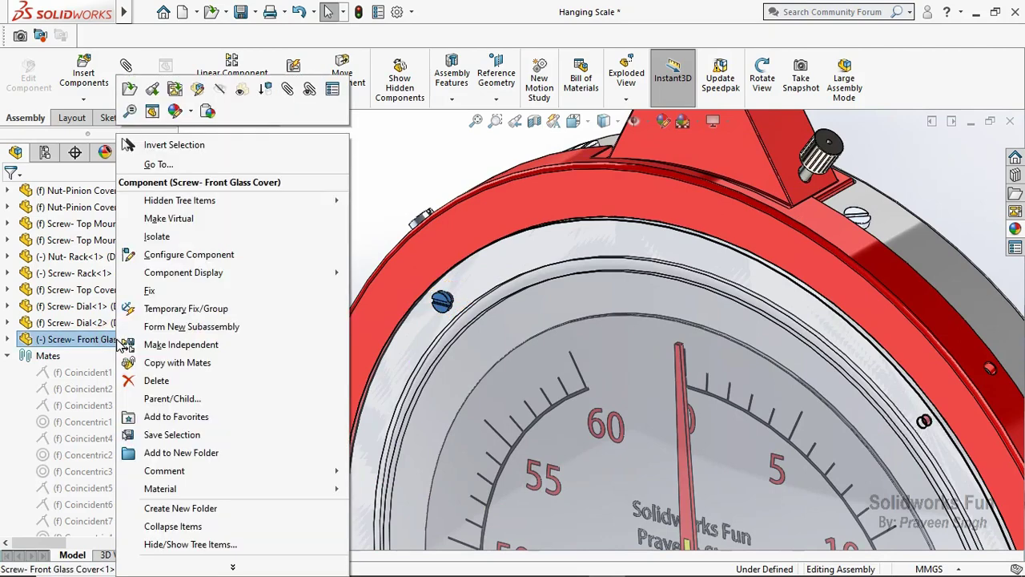
pyautogui.click(192, 297)
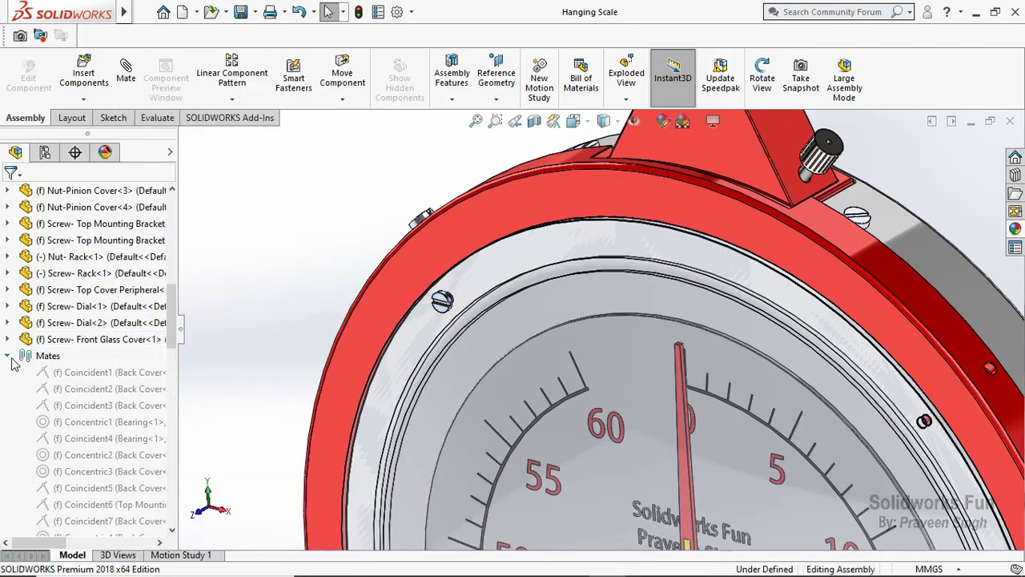
# Collapse the Parts folder in the FeatureManager tree
pyautogui.scroll(6, 13, 357)
pyautogui.scroll(5, 13, 346)
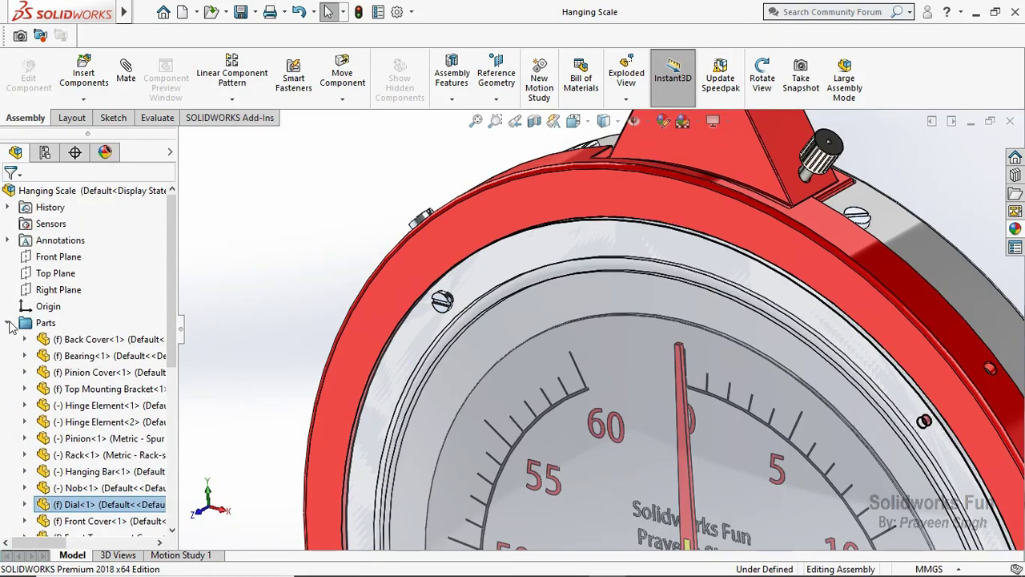
pyautogui.click(10, 324)
pyautogui.scroll(3, 381, 251)
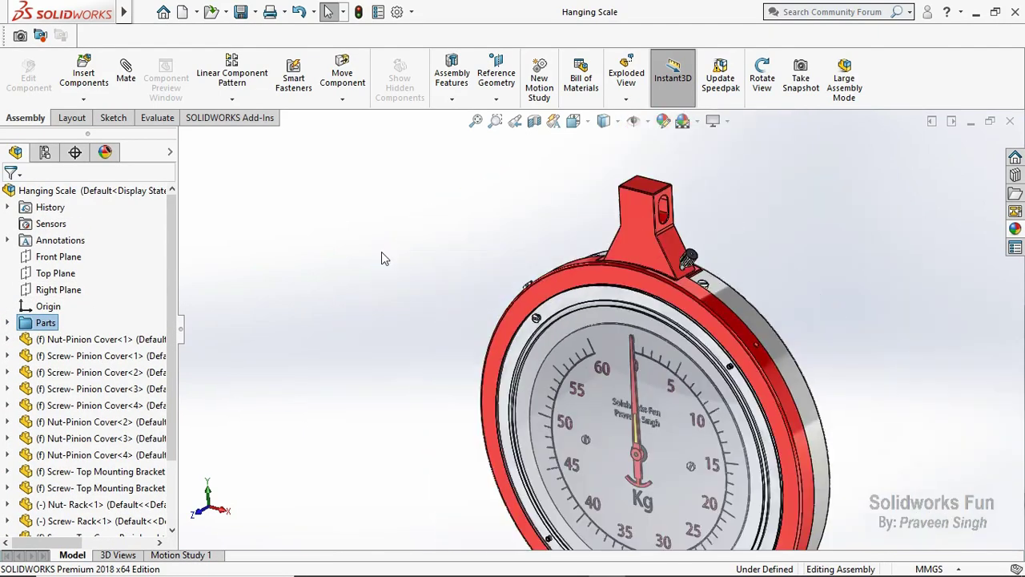
pyautogui.scroll(2, 801, 417)
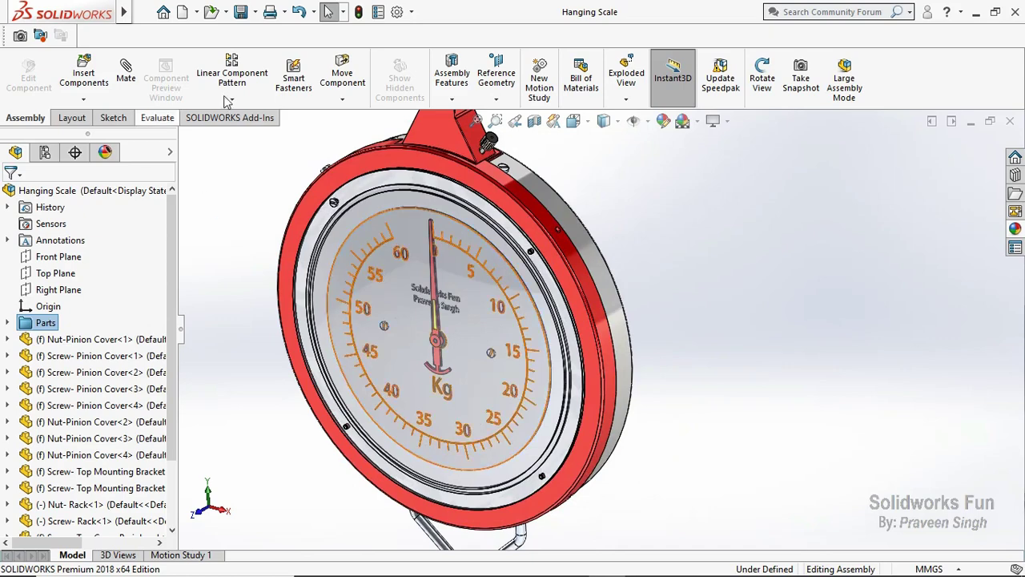
# Start a Circular Component Pattern using the Back Cover's round face as axis
pyautogui.click(232, 99)
pyautogui.click(278, 135)
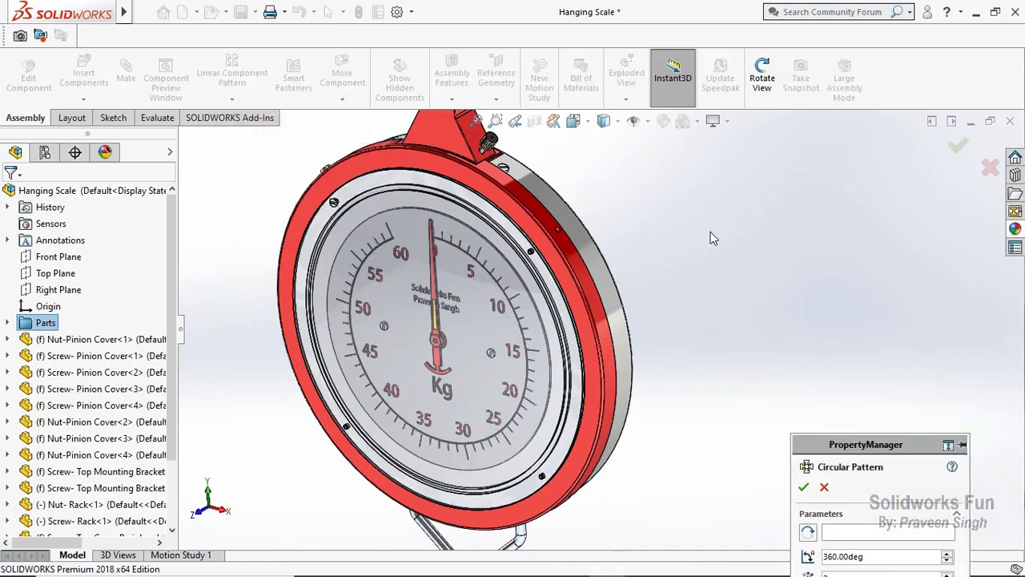
pyautogui.moveTo(844, 438); pyautogui.dragTo(828, 158)
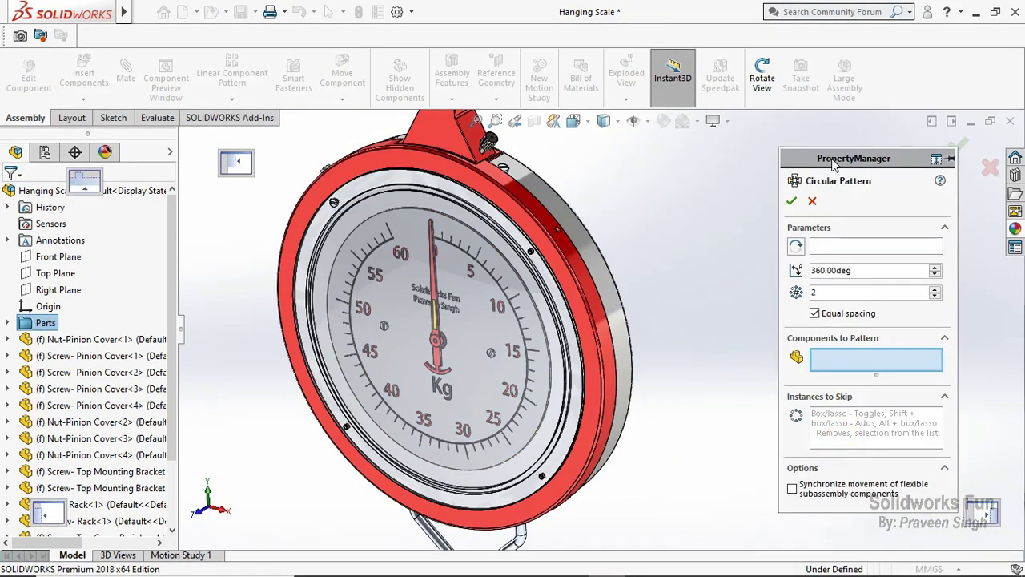
pyautogui.click(835, 252)
pyautogui.click(606, 290)
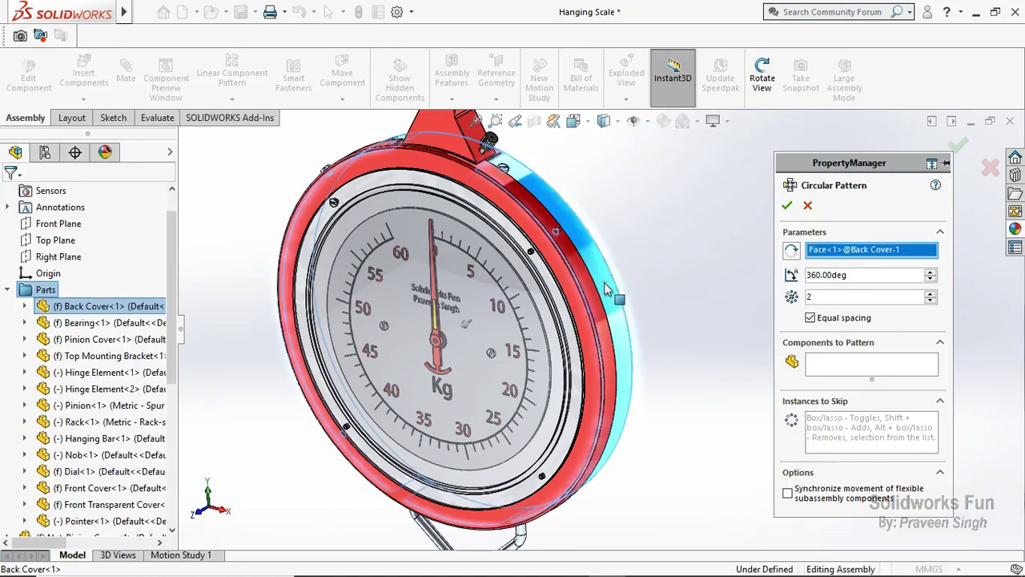
# Pattern the top cover peripheral screw into 4 instances and confirm
pyautogui.click(817, 366)
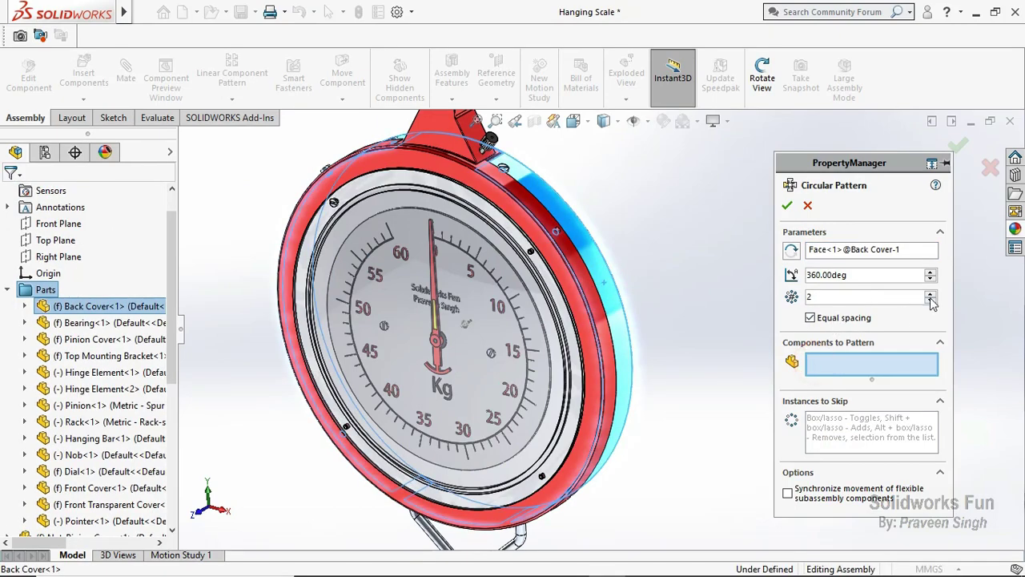
pyautogui.scroll(-5, 313, 164)
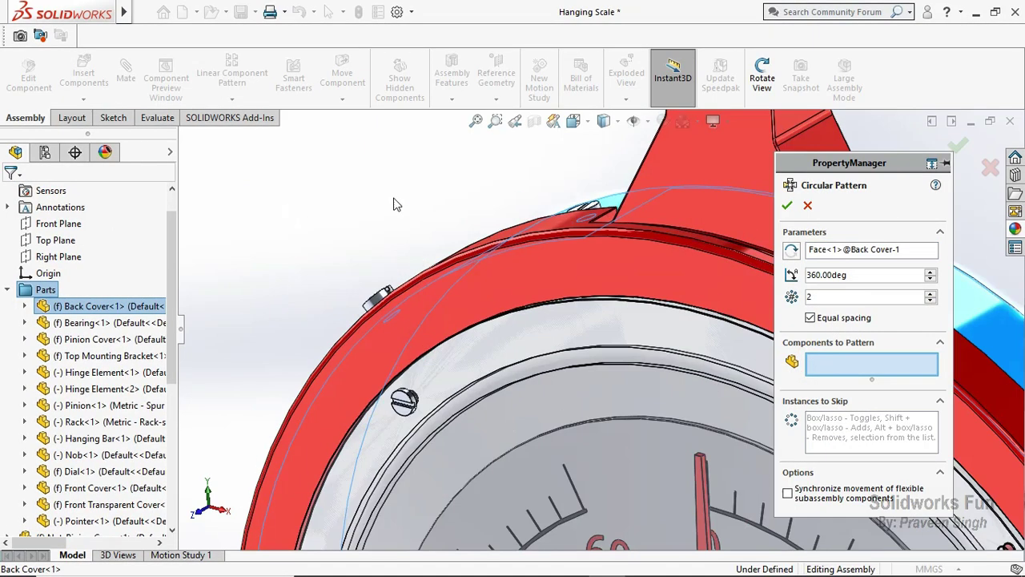
pyautogui.click(382, 297)
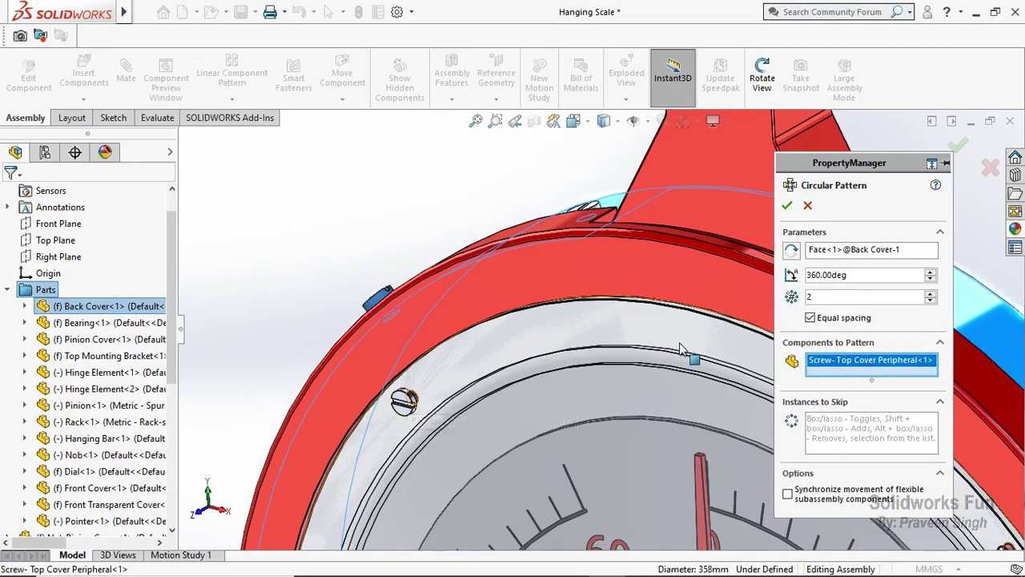
pyautogui.scroll(5, 681, 350)
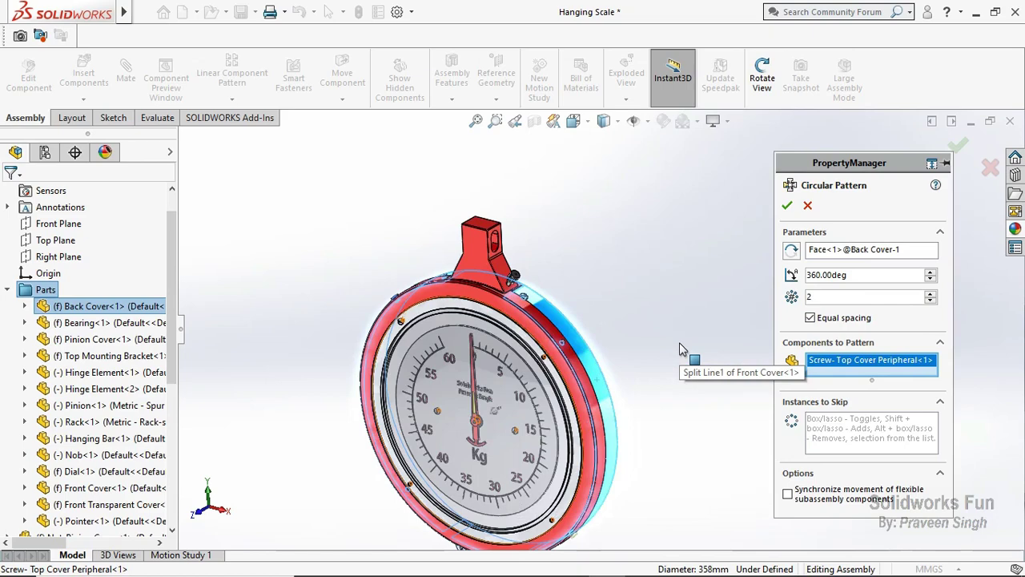
pyautogui.scroll(-2, 681, 349)
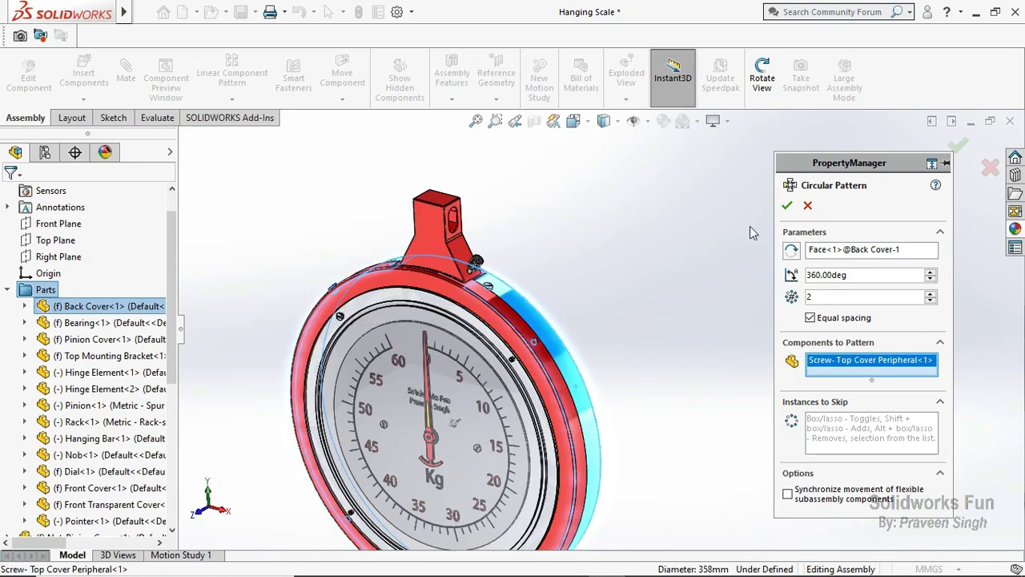
pyautogui.click(929, 294)
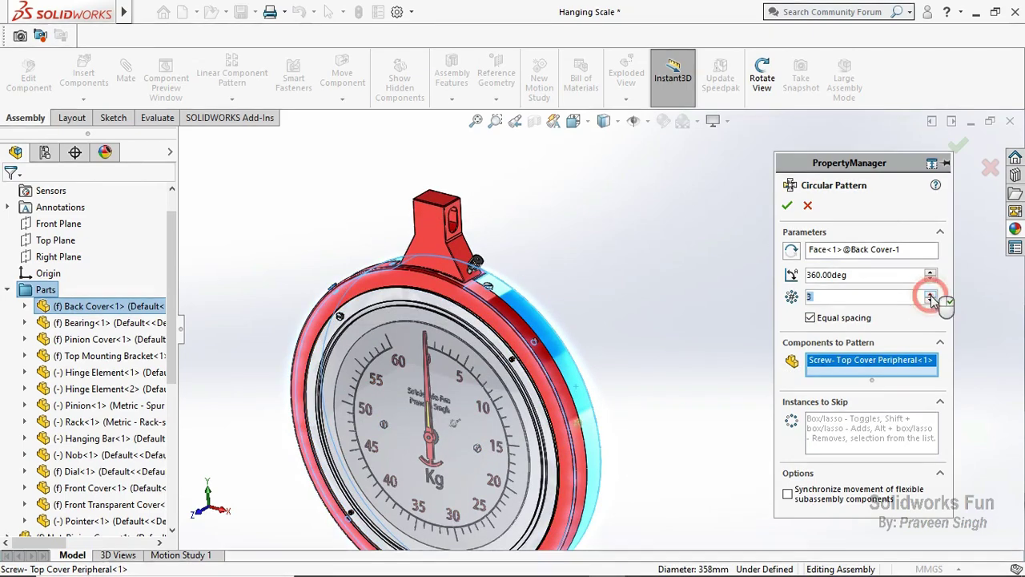
pyautogui.click(929, 295)
pyautogui.scroll(-2, 548, 367)
pyautogui.scroll(-2, 548, 367)
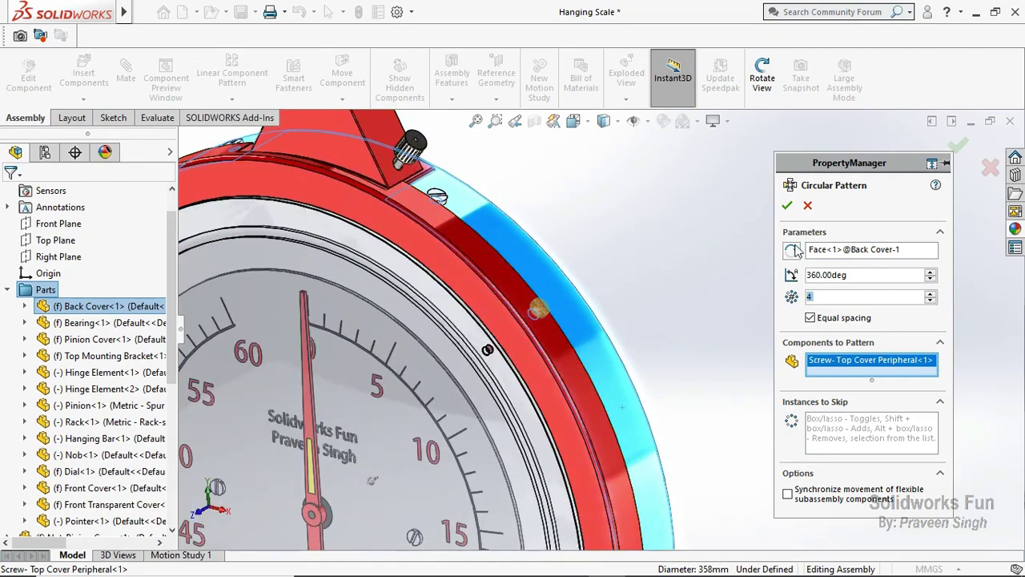
pyautogui.click(786, 206)
pyautogui.click(761, 230)
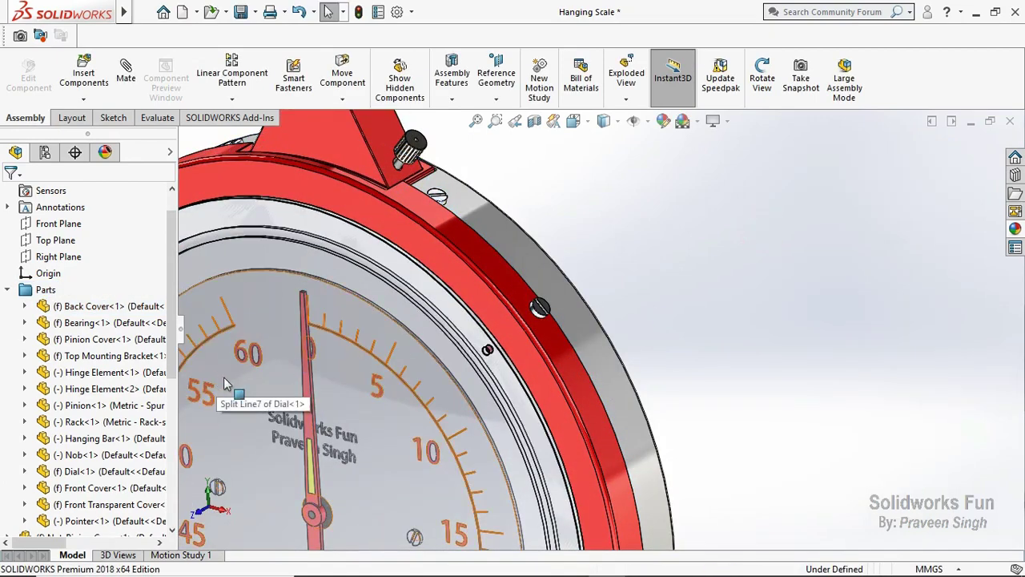
# Start a Circular Component Pattern around the Front Cover face as axis
pyautogui.press('f')
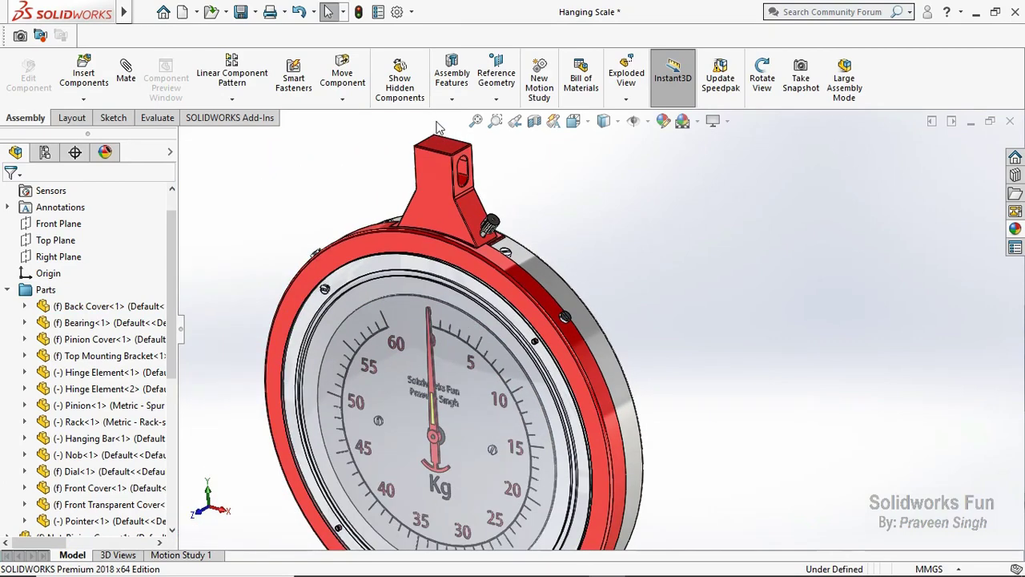
pyautogui.click(231, 100)
pyautogui.click(262, 134)
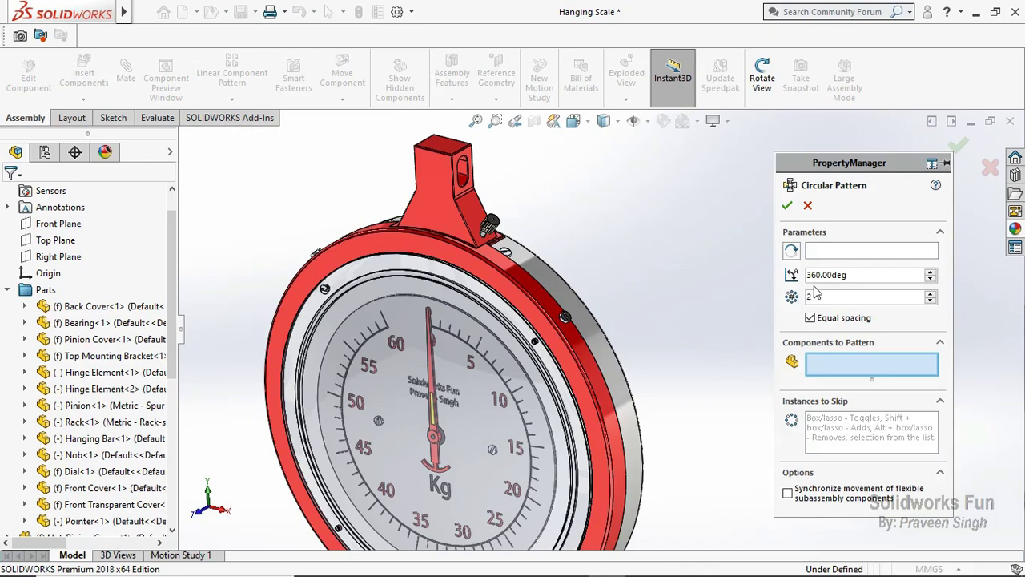
pyautogui.click(874, 254)
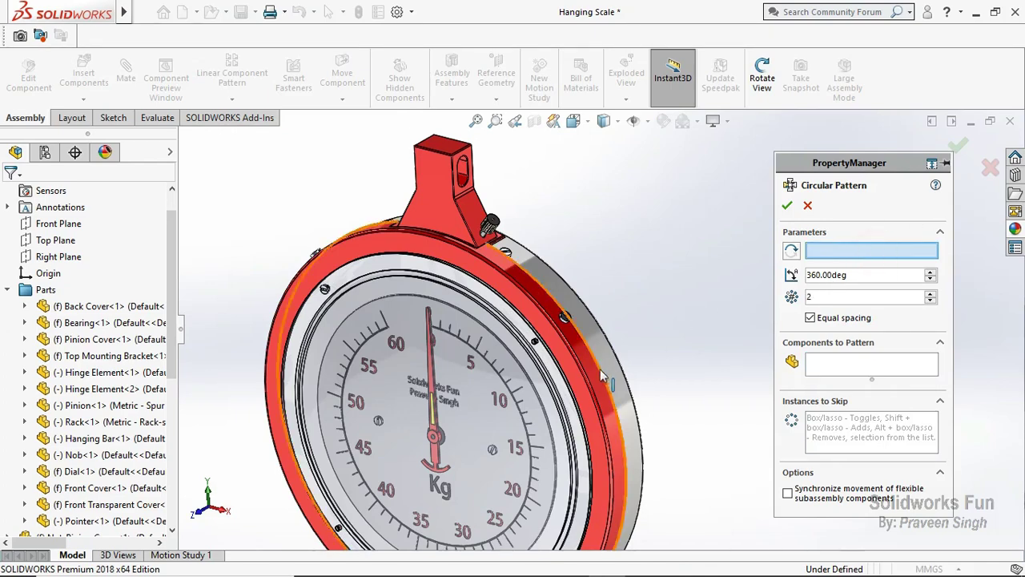
pyautogui.click(597, 384)
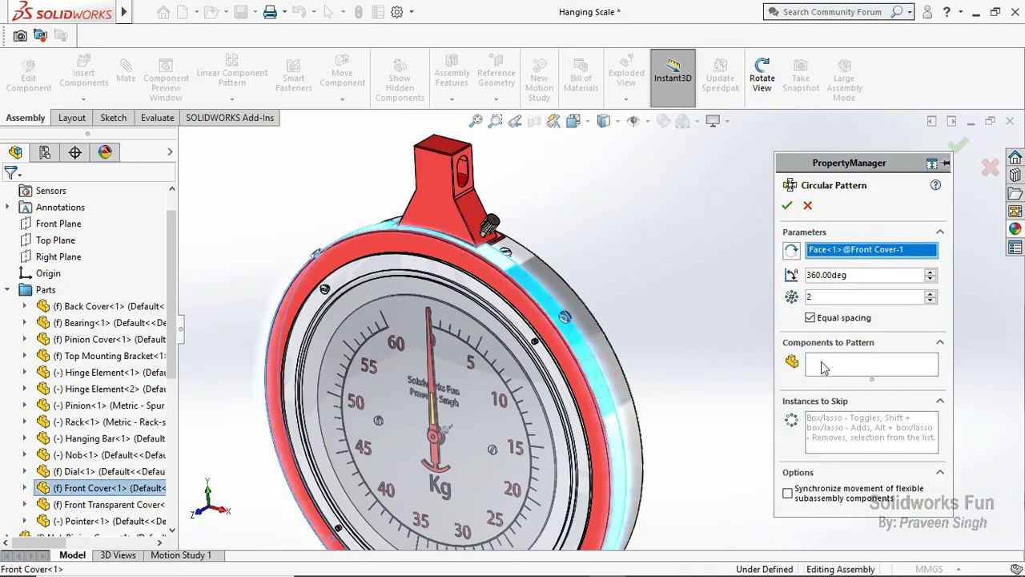
# Pattern Screw- Front Glass Cover<1> into 4 instances and confirm
pyautogui.click(825, 367)
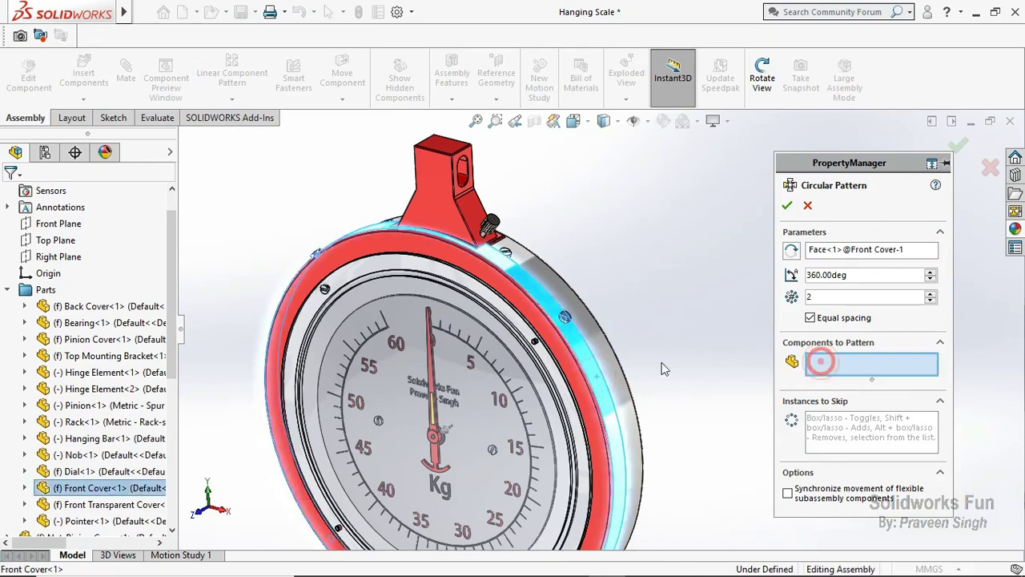
pyautogui.click(324, 289)
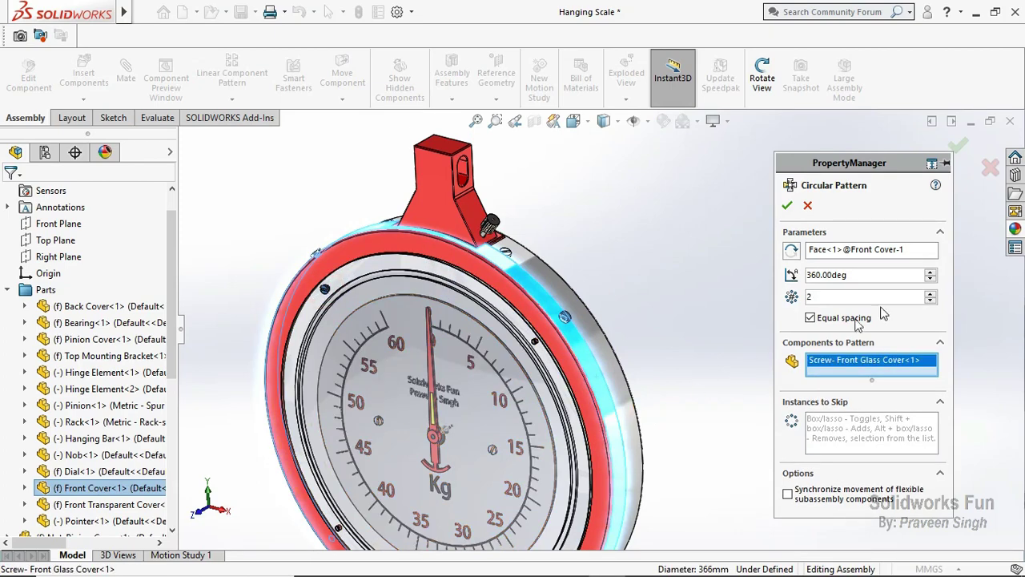
pyautogui.click(930, 293)
pyautogui.click(930, 293)
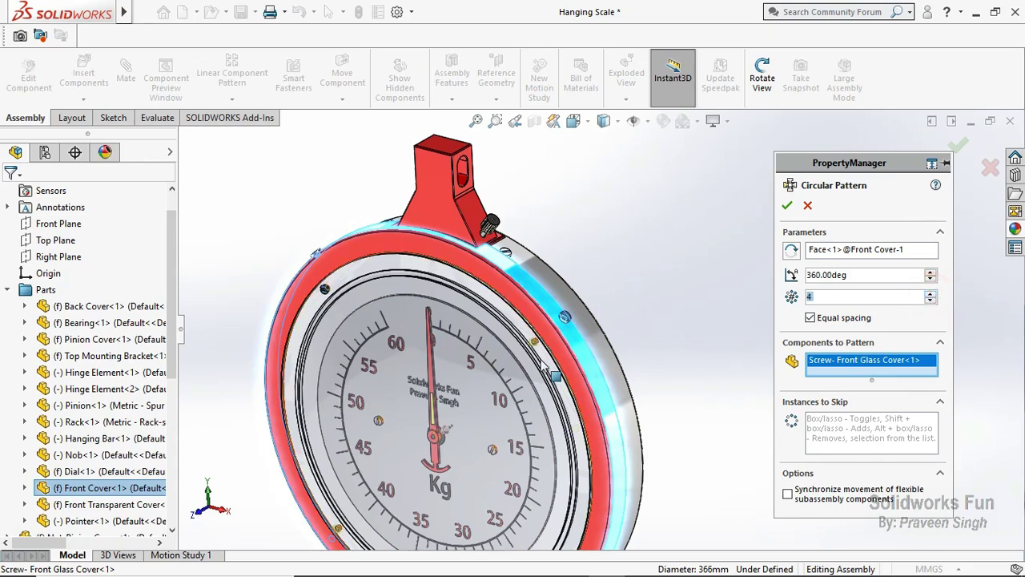
pyautogui.scroll(-5, 541, 364)
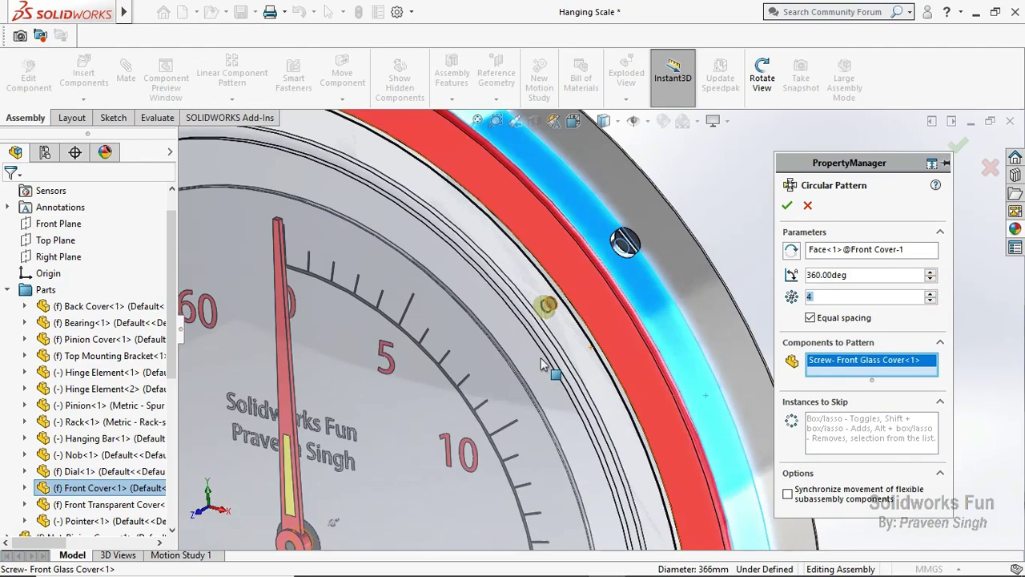
pyautogui.click(787, 206)
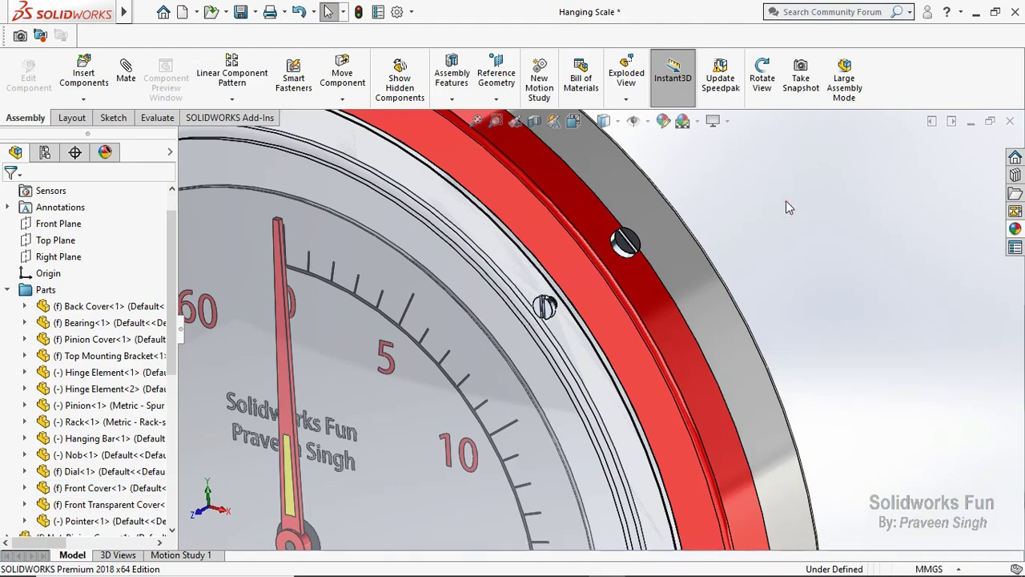
pyautogui.scroll(3, 786, 200)
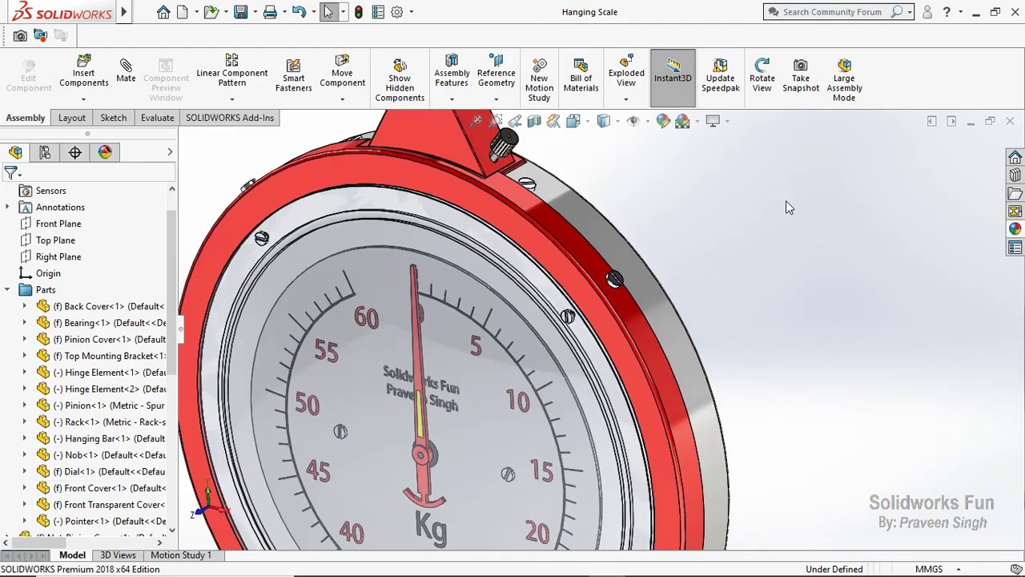
pyautogui.scroll(2, 786, 201)
# View the model from the front and inspect LocalCirPattern1's patterned screws
pyautogui.click(196, 512)
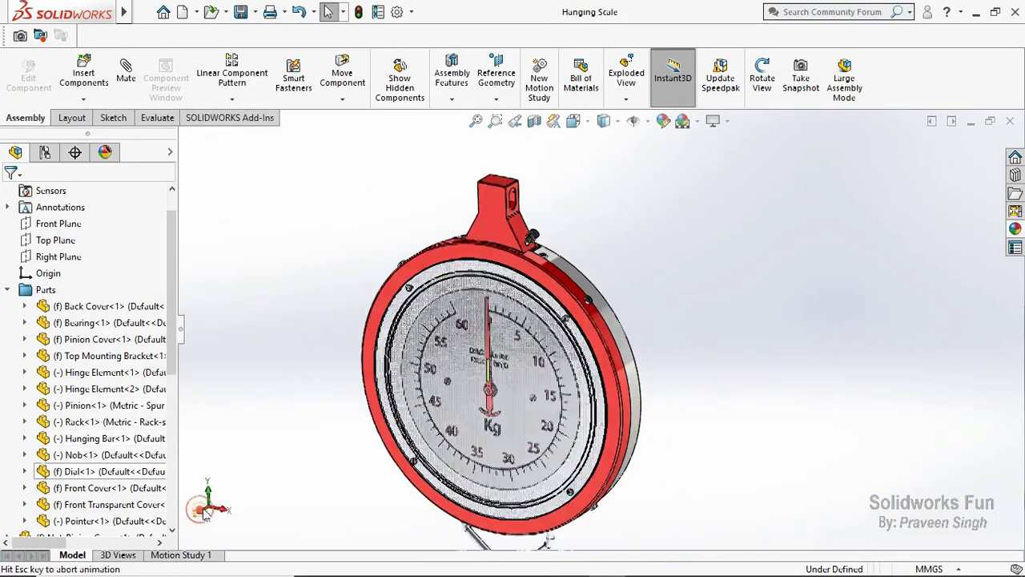
pyautogui.click(7, 289)
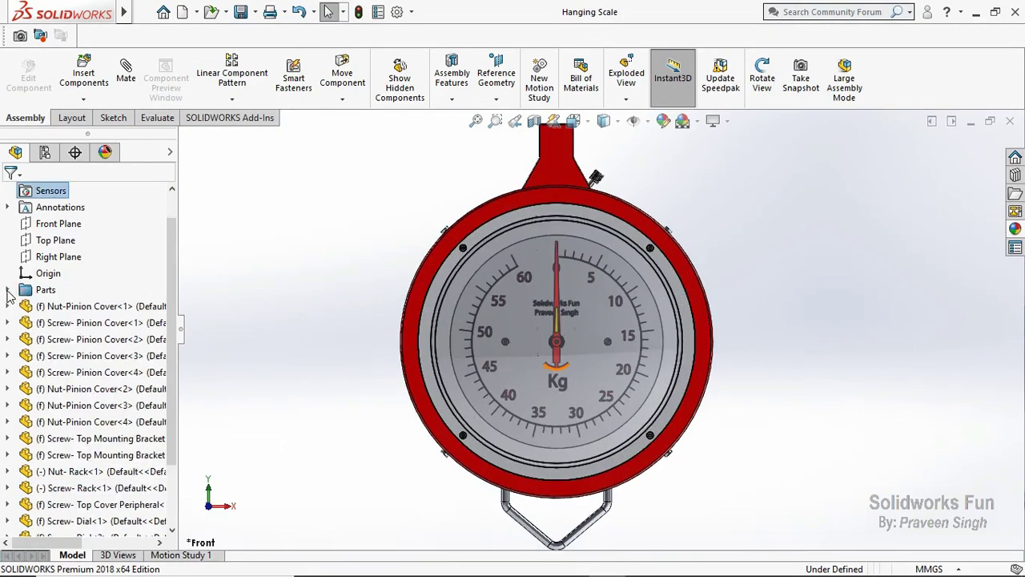
pyautogui.scroll(-2, 16, 289)
pyautogui.click(64, 505)
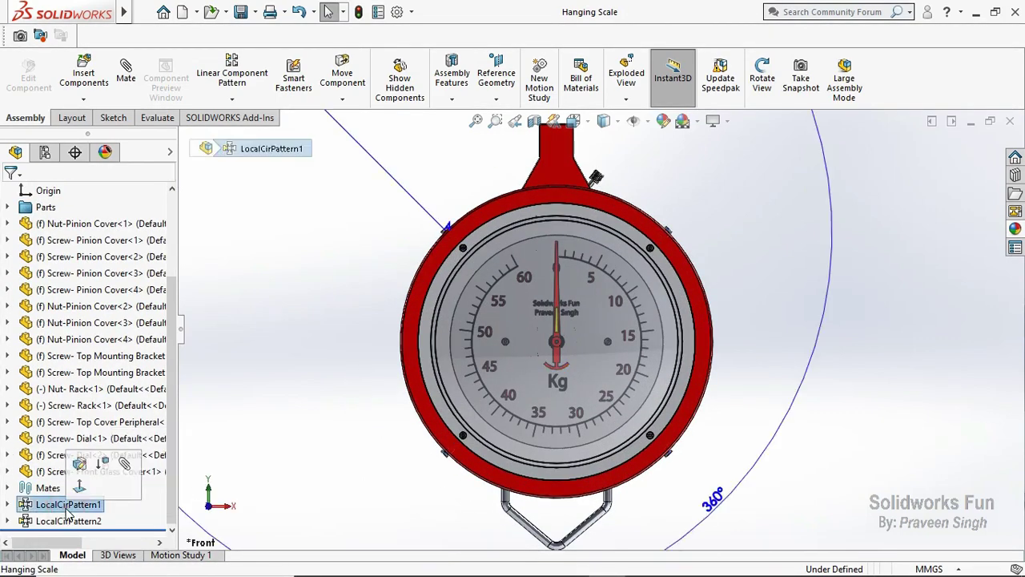
pyautogui.click(898, 407)
pyautogui.click(8, 505)
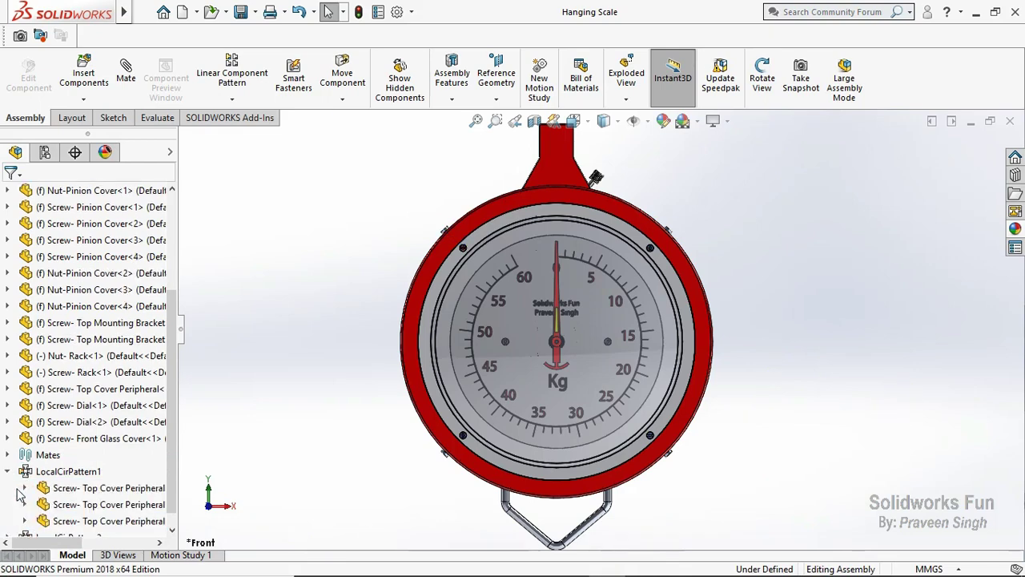
pyautogui.click(64, 489)
pyautogui.keyDown('shift'); pyautogui.click(72, 521); pyautogui.keyUp('shift')
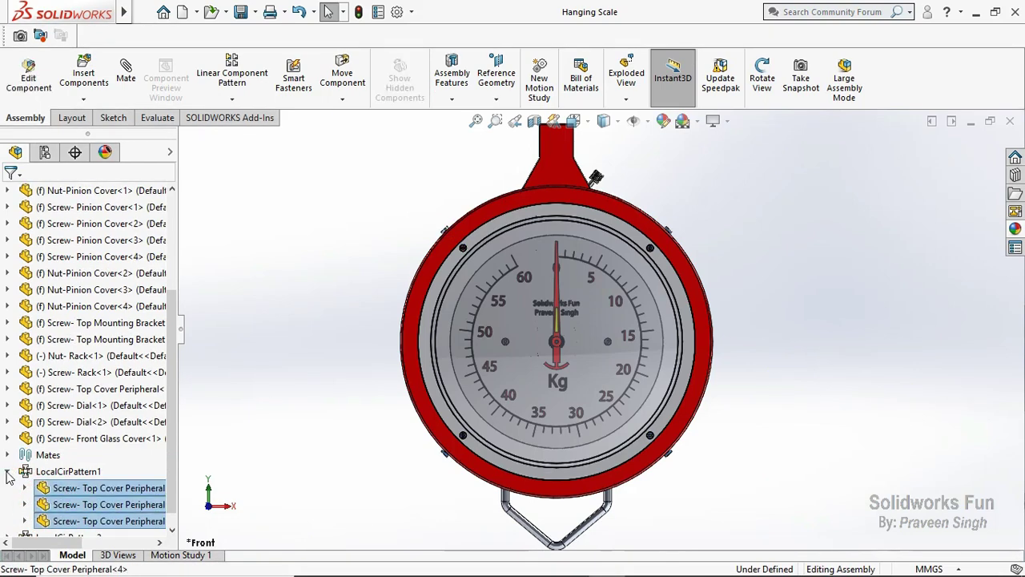
pyautogui.click(8, 472)
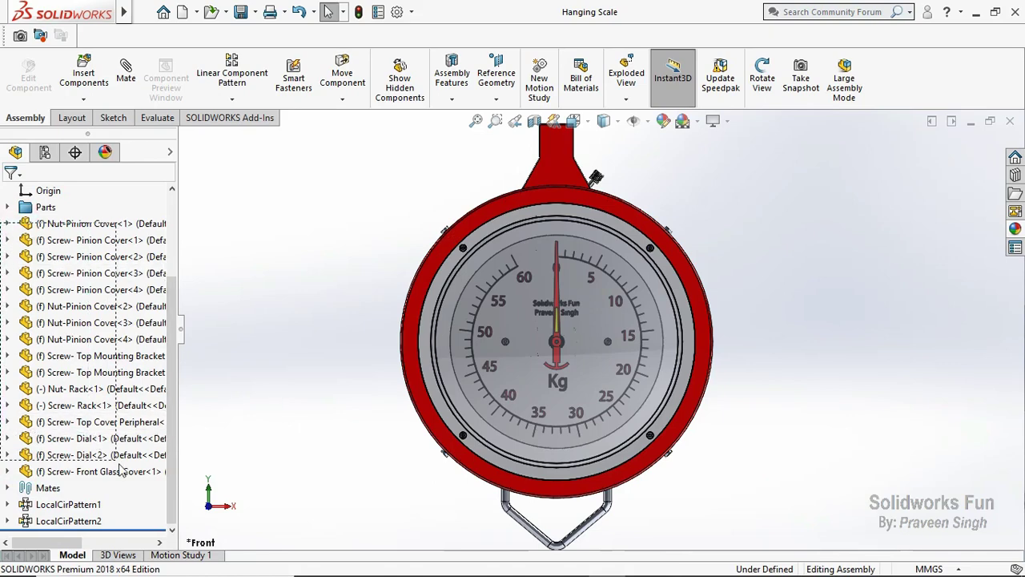
# Group the nut and screw components into a new folder named Fastners, then rotate the view
pyautogui.press('Down')
pyautogui.press('Down')
pyautogui.press('Down')
pyautogui.press('Down')
pyautogui.press('Down')
pyautogui.press('Down')
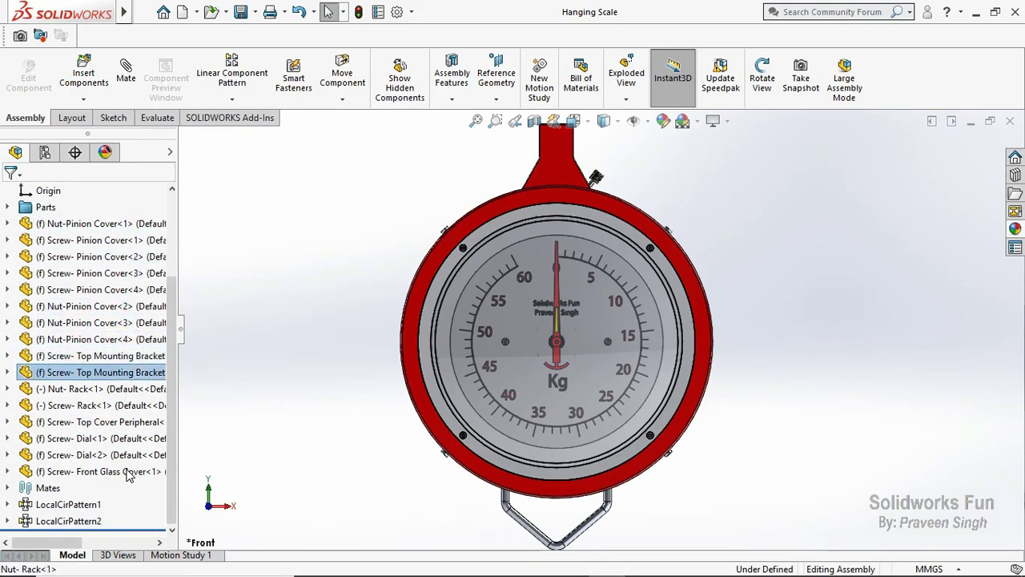
pyautogui.press('Down')
pyautogui.press('Down')
pyautogui.press('Down')
pyautogui.keyDown('shift'); pyautogui.click(129, 473); pyautogui.keyUp('shift')
pyautogui.rightClick(129, 473)
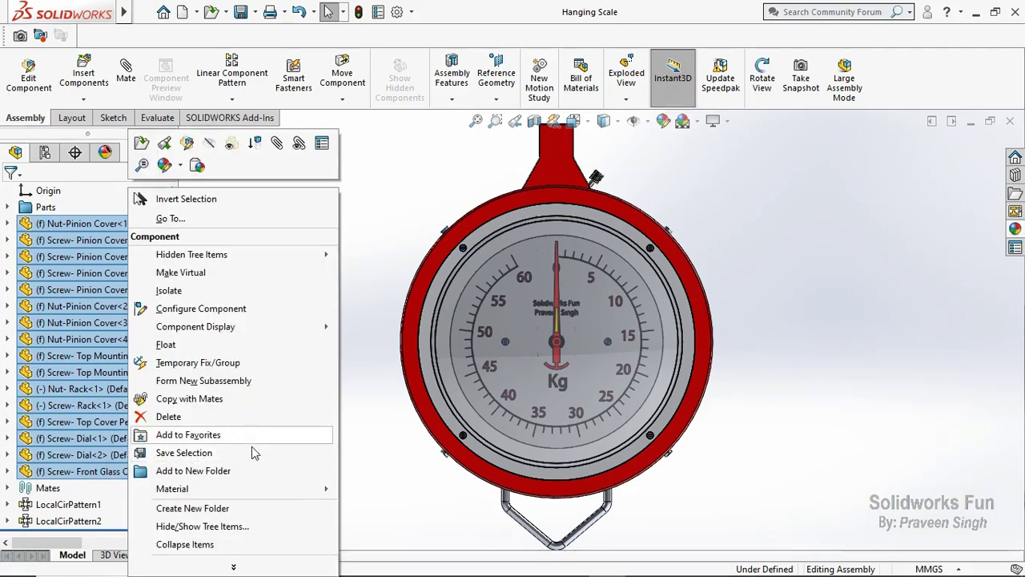
pyautogui.click(265, 471)
pyautogui.write('FA')
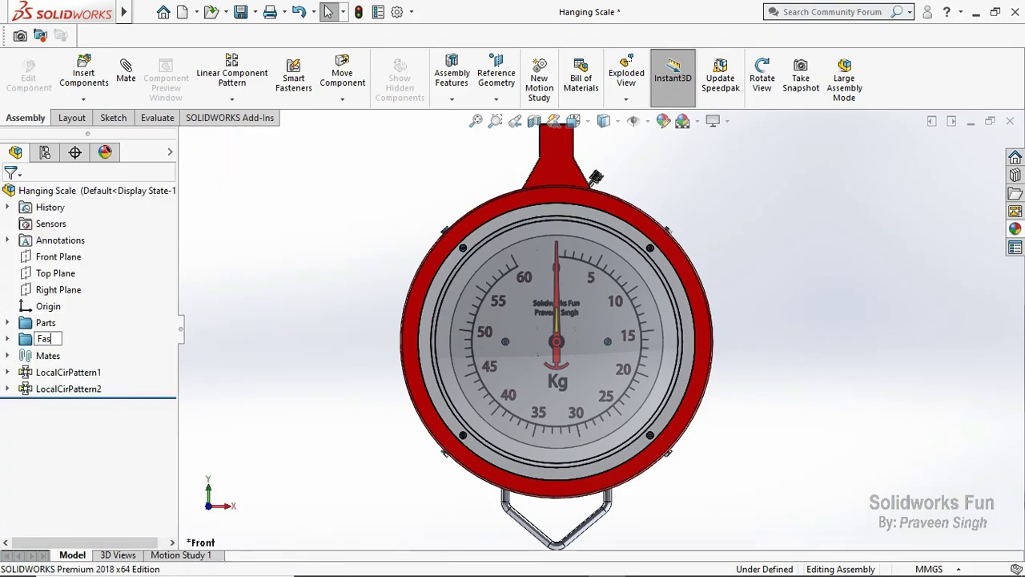
pyautogui.write('tners')
pyautogui.press('Return')
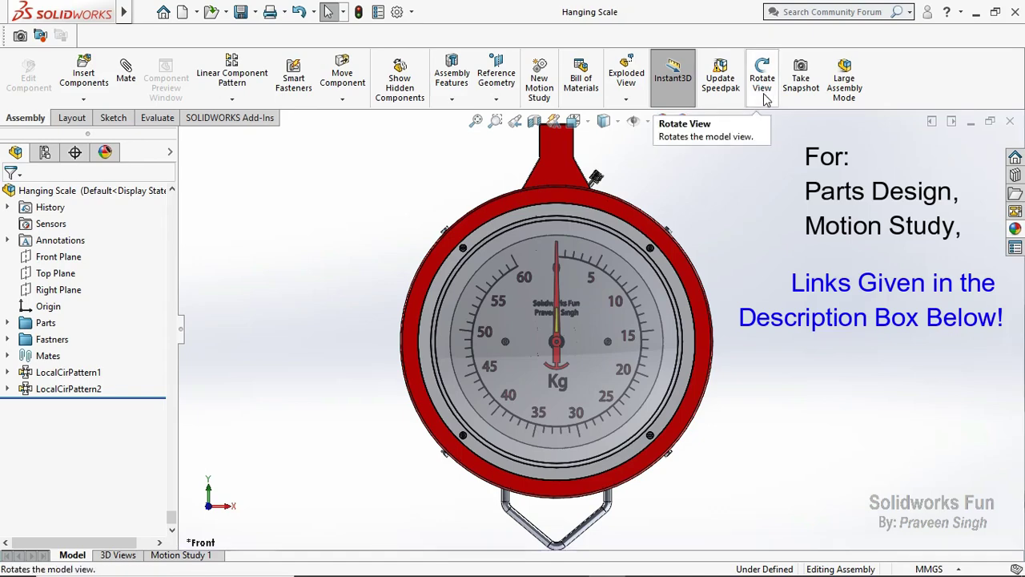
pyautogui.click(763, 80)
pyautogui.moveTo(758, 183); pyautogui.dragTo(781, 210)
# Switch to the channel's Playlists tab and scroll through the playlists
pyautogui.click(761, 76)
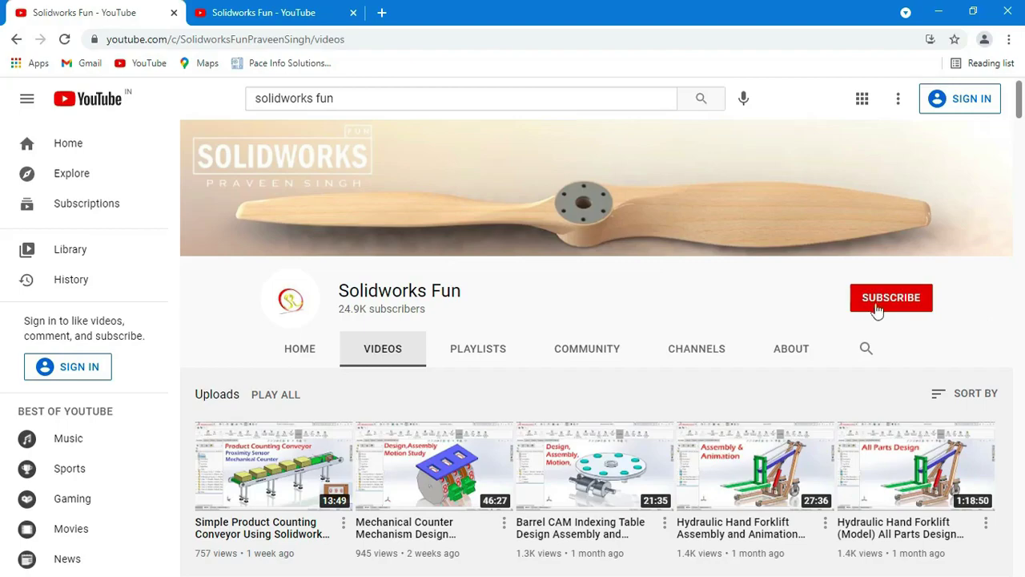
pyautogui.moveTo(1021, 111)
pyautogui.mouseDown()
pyautogui.moveTo(1019, 301)
pyautogui.moveTo(1003, 420)
pyautogui.moveTo(4, 478)
pyautogui.moveTo(1014, 480)
pyautogui.moveTo(1021, 558)
pyautogui.mouseUp()
pyautogui.hotkey('ctrl', 'Tab')
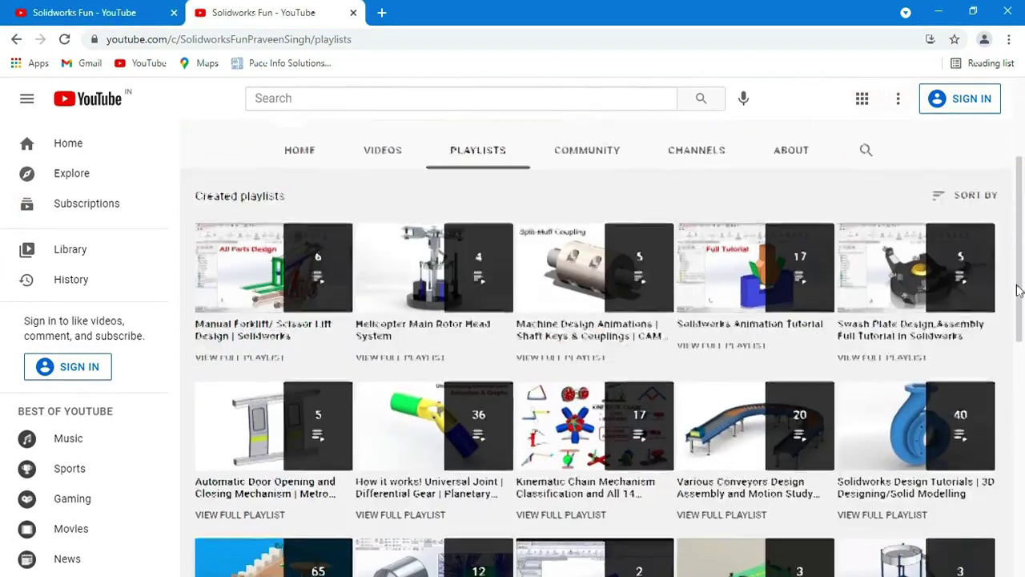
pyautogui.scroll(-2, 1019, 291)
pyautogui.scroll(-2, 1019, 423)
pyautogui.moveTo(1018, 422); pyautogui.dragTo(1015, 446)
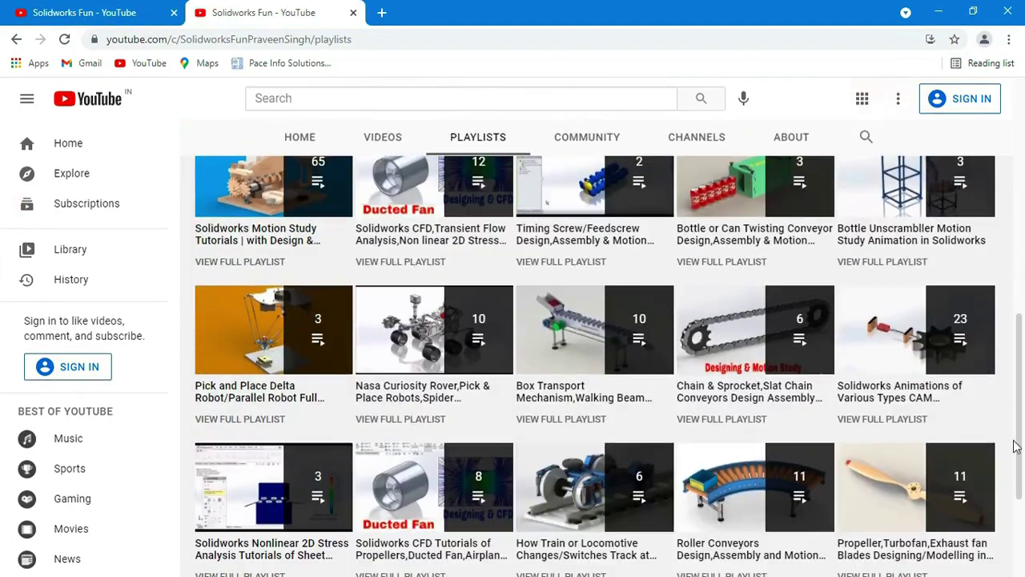
pyautogui.moveTo(1019, 398); pyautogui.dragTo(998, 497)
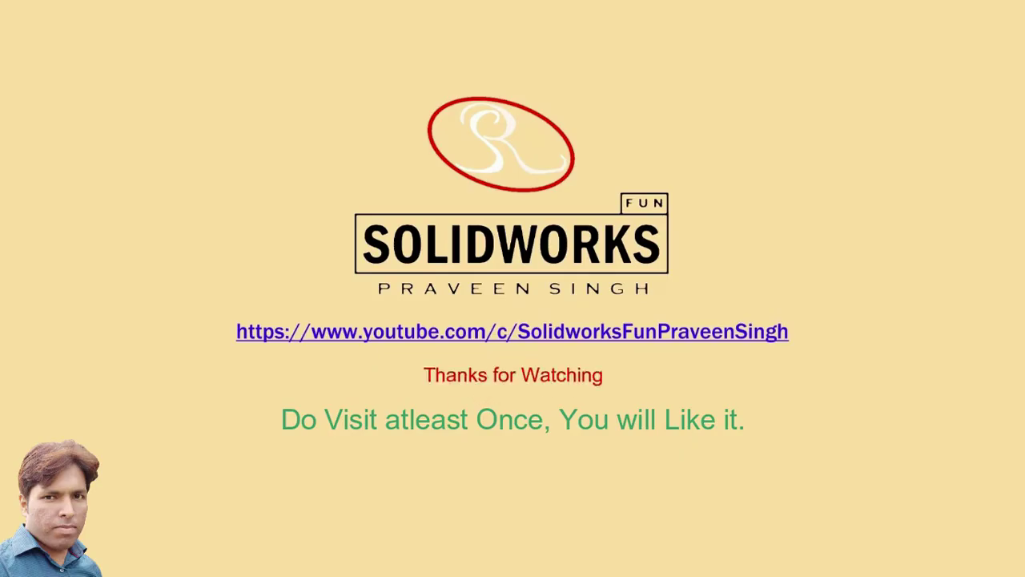